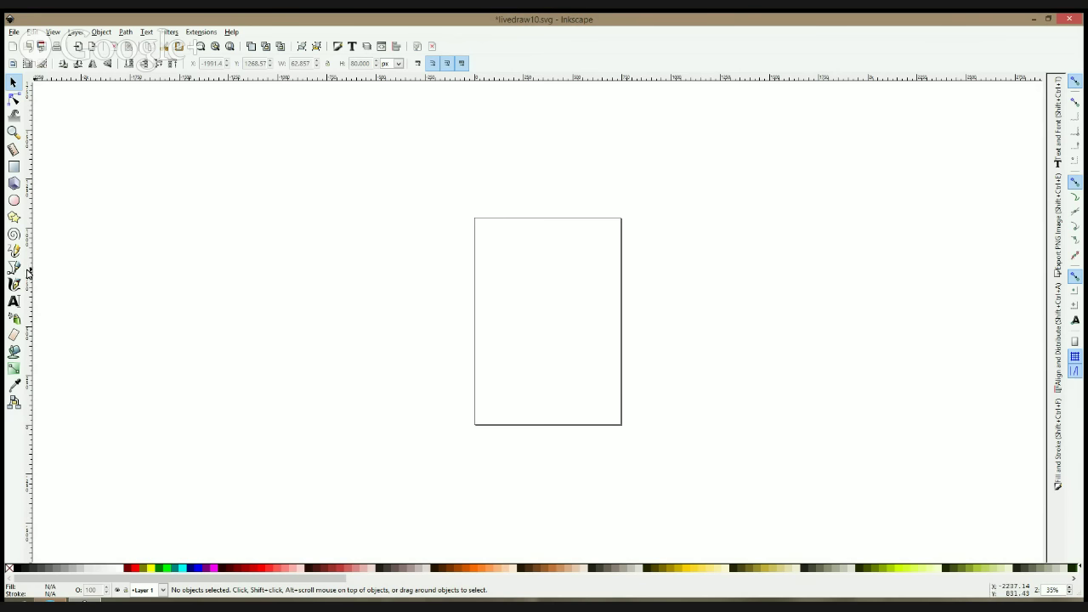
# Start a straight-segment fish body outline with the Pen tool, tracing the forehead slope and the two small protruding lips
pyautogui.click(19, 270)
pyautogui.keyDown('ctrl'); pyautogui.scroll(1, 549, 281); pyautogui.keyUp('ctrl')
pyautogui.moveTo(262, 294); pyautogui.dragTo(851, 292)
pyautogui.keyDown('ctrl'); pyautogui.scroll(3, 359, 224); pyautogui.keyUp('ctrl')
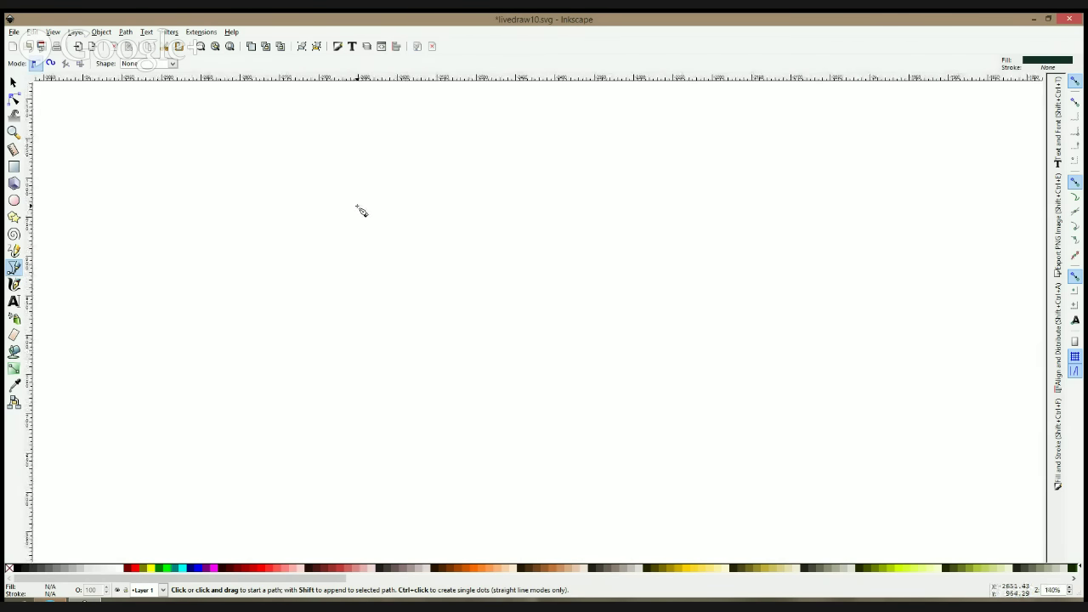
pyautogui.click(347, 186)
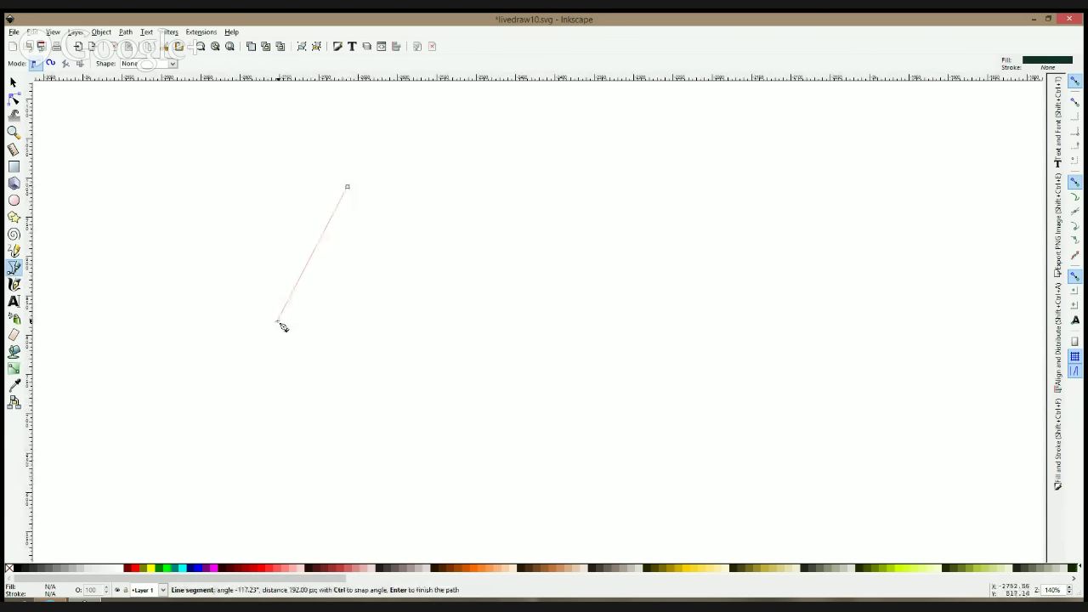
pyautogui.click(290, 322)
pyautogui.click(259, 331)
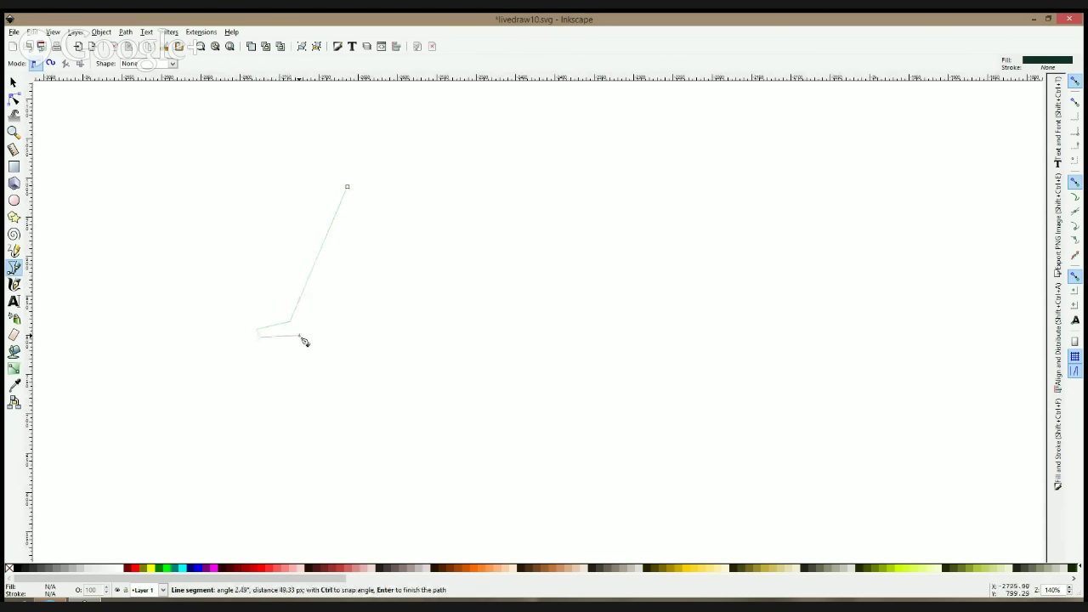
pyautogui.click(292, 336)
pyautogui.click(289, 344)
pyautogui.click(283, 345)
pyautogui.click(282, 353)
pyautogui.click(294, 353)
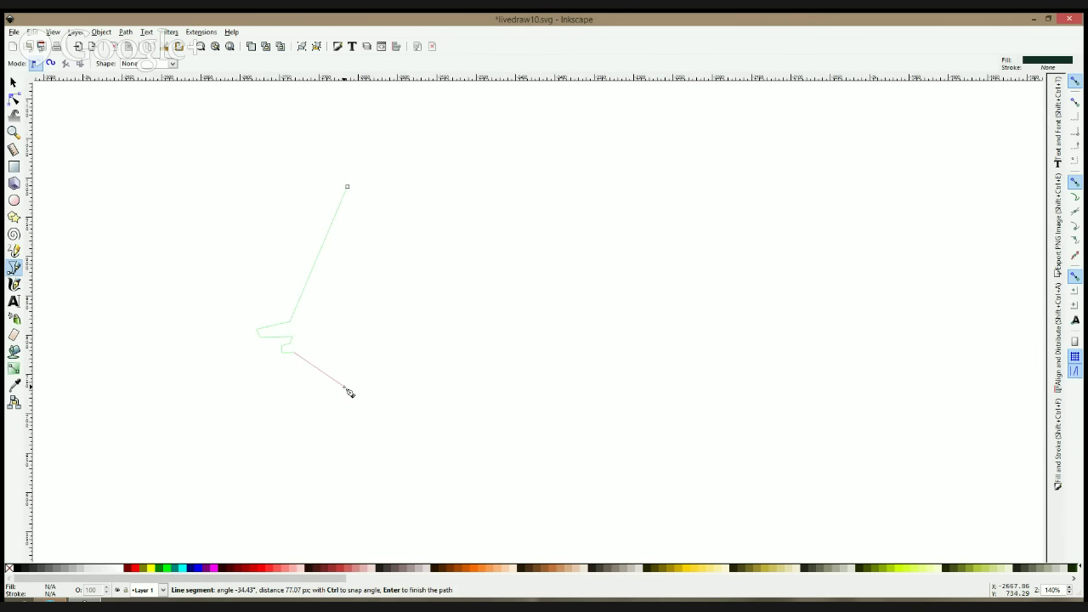
# Continue the fish outline along the belly, rear edge and back, close the path and fill it with dark orange
pyautogui.click(344, 386)
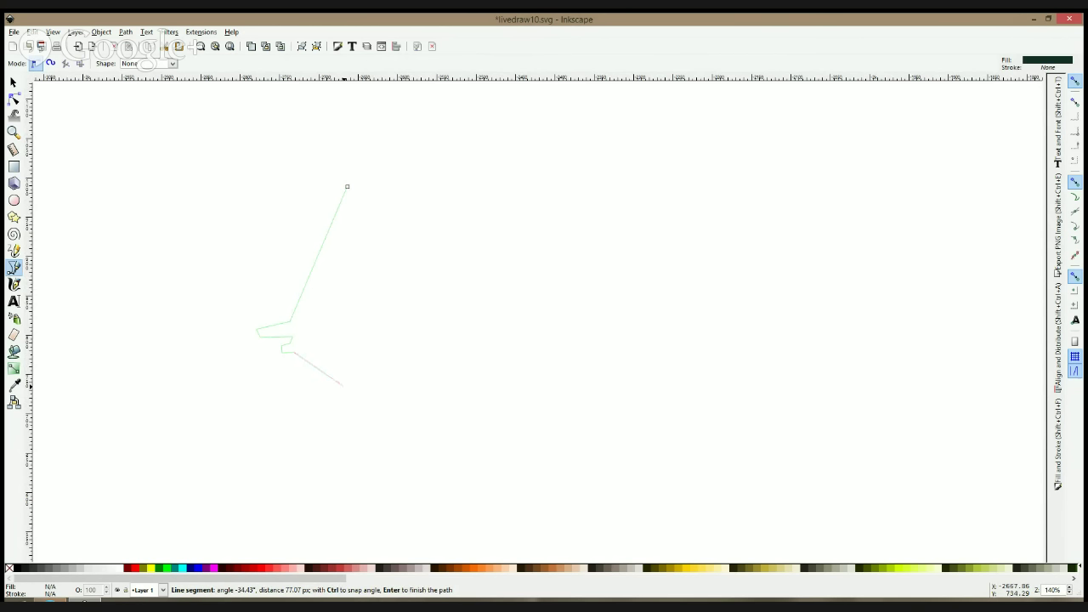
pyautogui.click(505, 394)
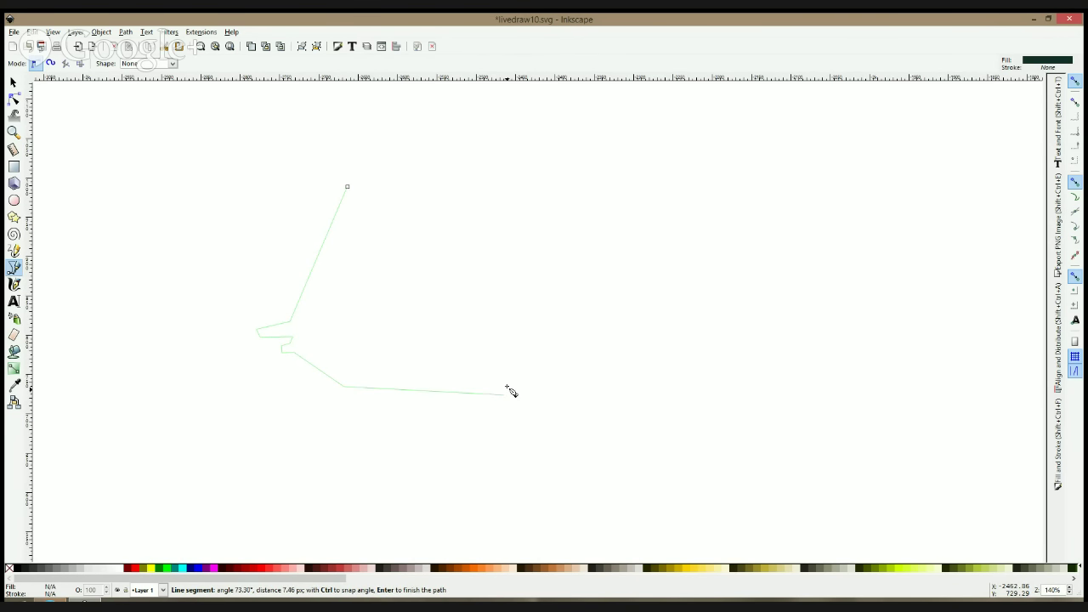
pyautogui.click(503, 319)
pyautogui.click(541, 200)
pyautogui.click(346, 186)
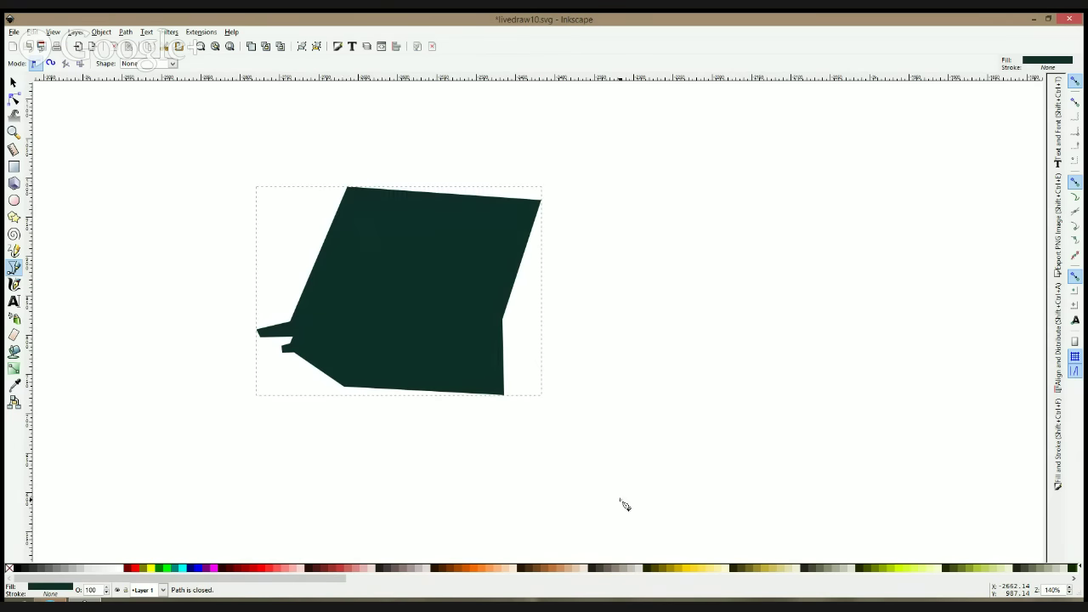
pyautogui.click(520, 569)
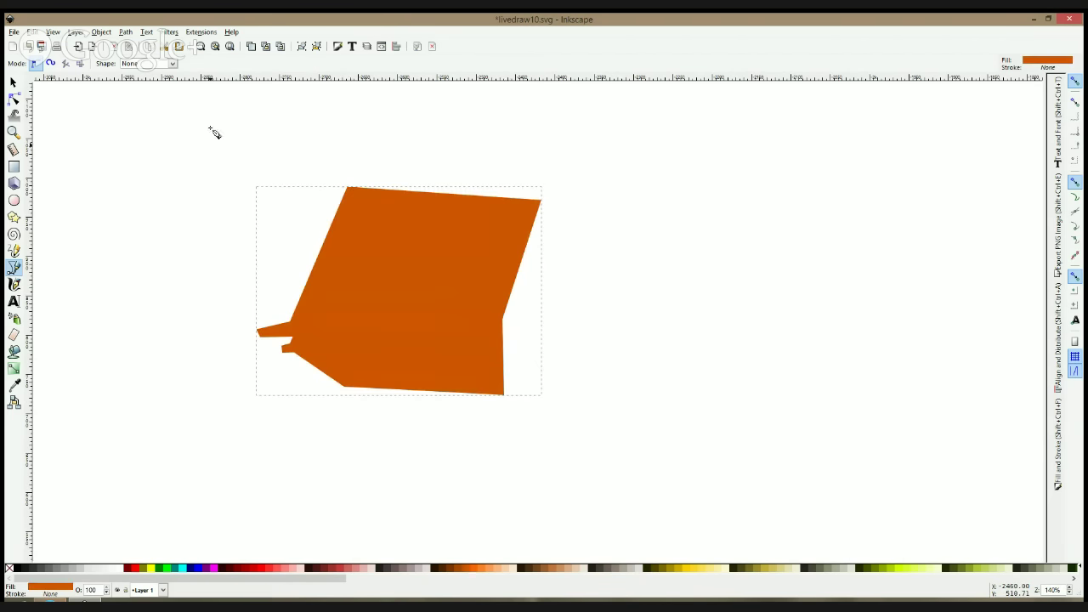
# Round the fish body's large corner nodes into smooth curves and adjust the two belly nodes for a fuller underside
pyautogui.click(15, 98)
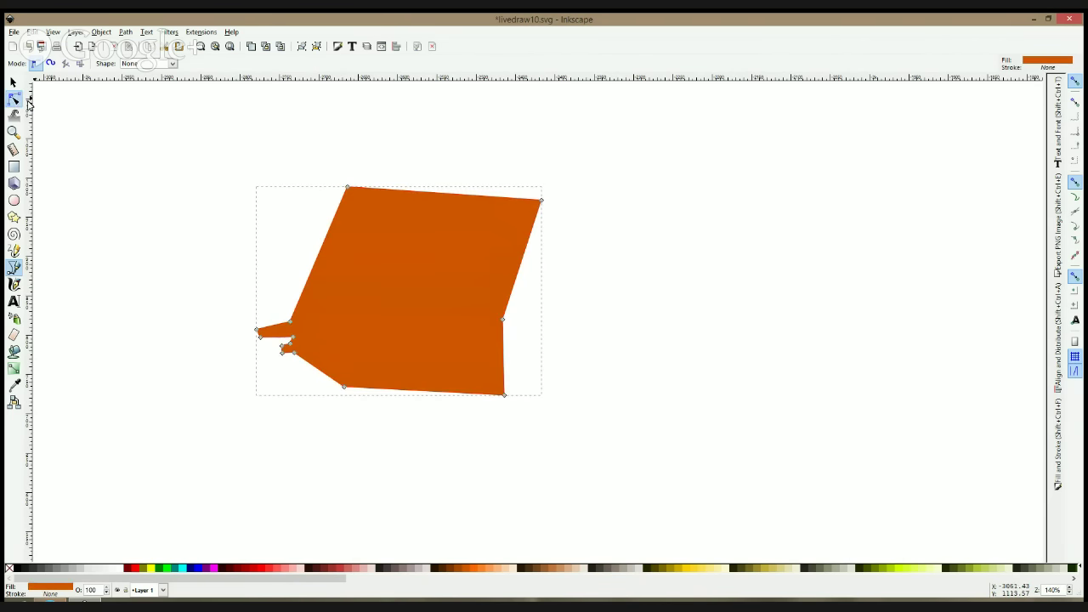
pyautogui.keyDown('ctrl'); pyautogui.click(347, 187); pyautogui.keyUp('ctrl')
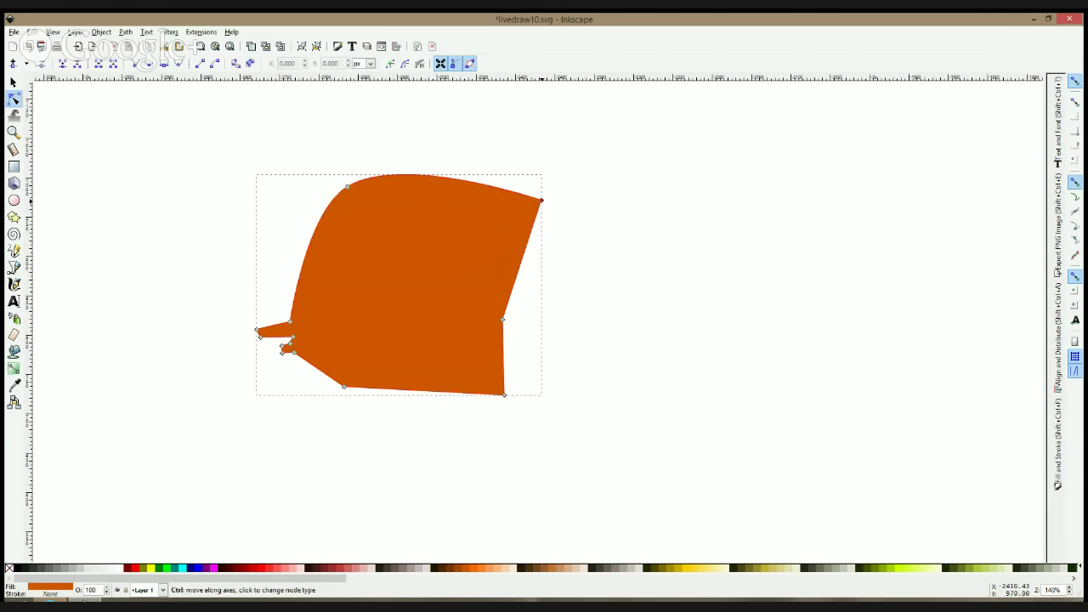
pyautogui.keyDown('ctrl'); pyautogui.click(542, 201); pyautogui.keyUp('ctrl')
pyautogui.keyDown('ctrl'); pyautogui.click(502, 321); pyautogui.keyUp('ctrl')
pyautogui.keyDown('ctrl'); pyautogui.click(505, 394); pyautogui.keyUp('ctrl')
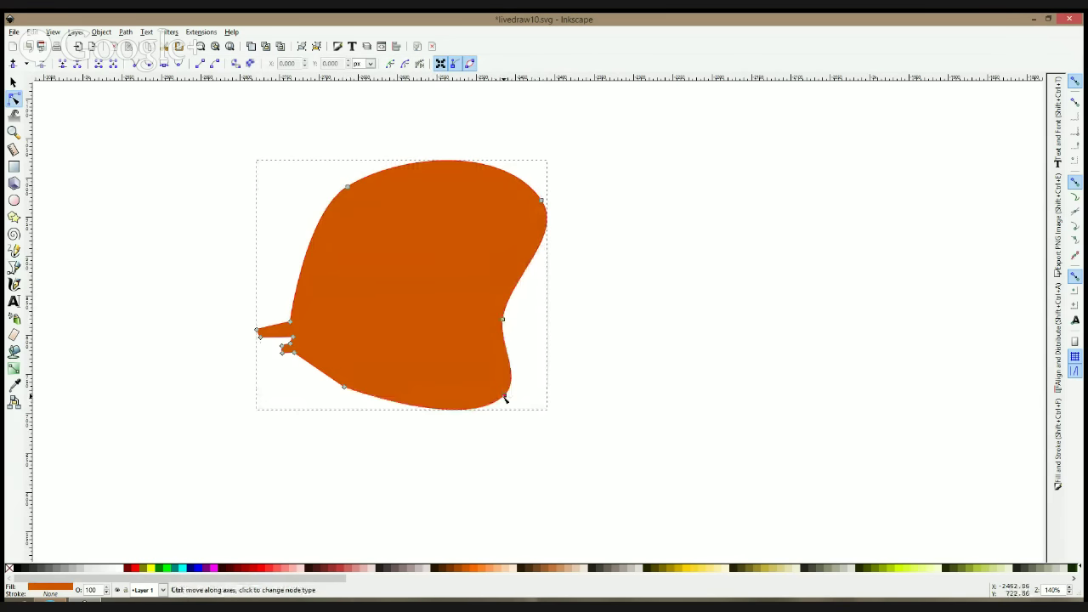
pyautogui.keyDown('ctrl'); pyautogui.click(344, 387); pyautogui.keyUp('ctrl')
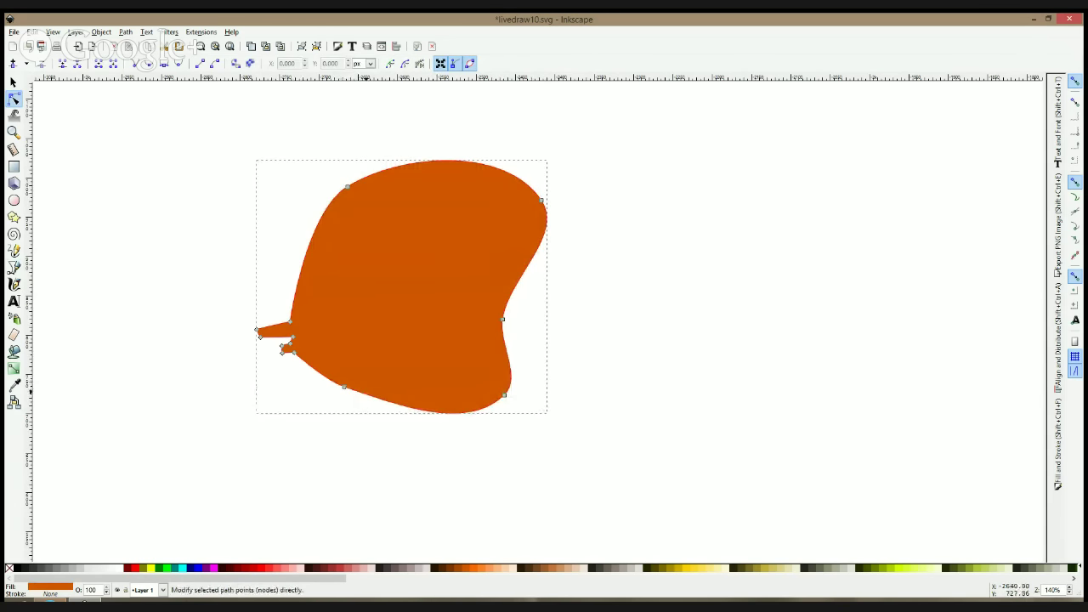
pyautogui.moveTo(343, 387); pyautogui.dragTo(339, 401)
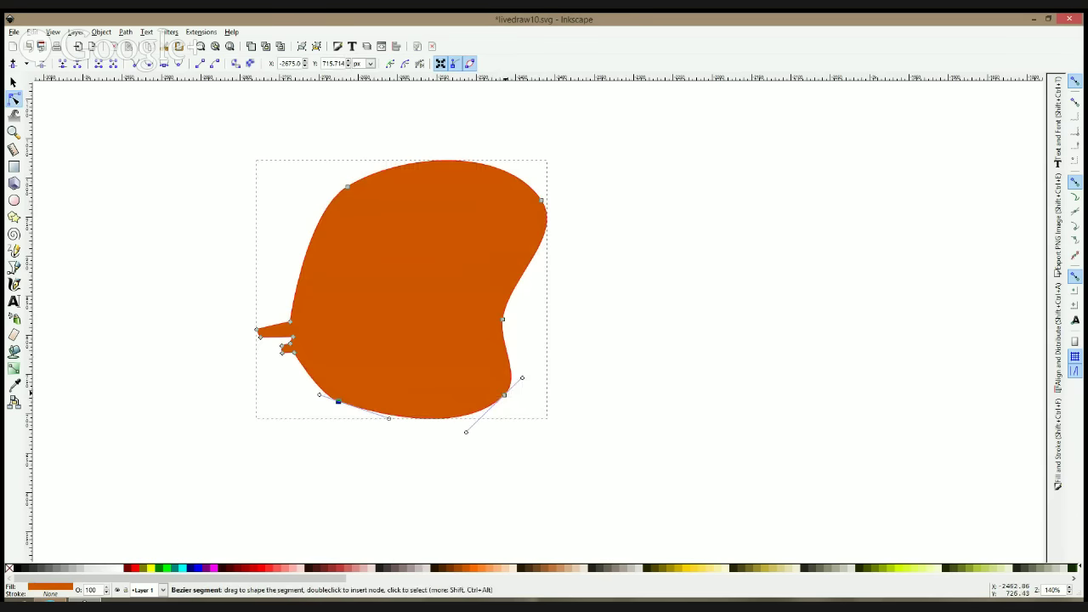
pyautogui.moveTo(508, 397); pyautogui.dragTo(506, 388)
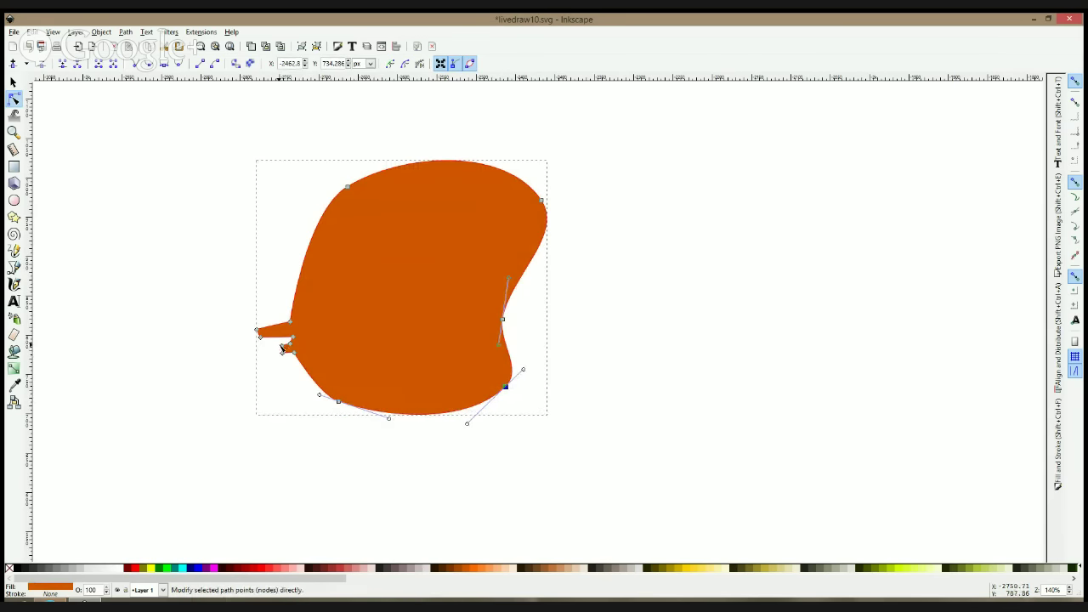
# Smooth the upper lip's nodes and its junction with the forehead, and nudge them to refine the snout
pyautogui.keyDown('ctrl'); pyautogui.click(260, 329); pyautogui.keyUp('ctrl')
pyautogui.keyDown('ctrl'); pyautogui.click(257, 330); pyautogui.keyUp('ctrl')
pyautogui.keyDown('ctrl'); pyautogui.click(260, 337); pyautogui.keyUp('ctrl')
pyautogui.click(315, 328)
pyautogui.keyDown('ctrl'); pyautogui.click(291, 322); pyautogui.keyUp('ctrl')
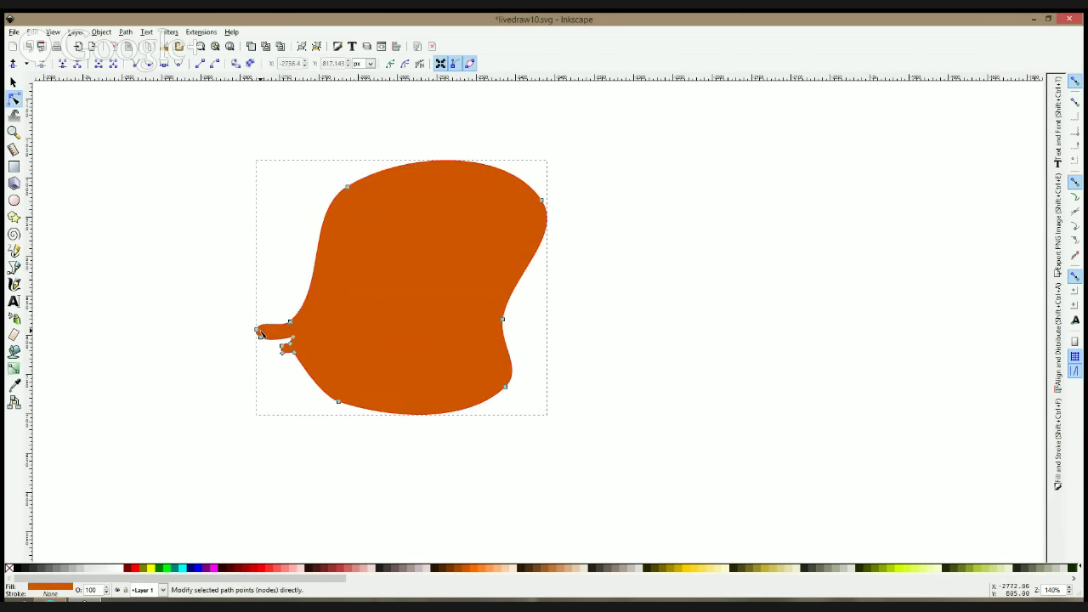
pyautogui.click(258, 333)
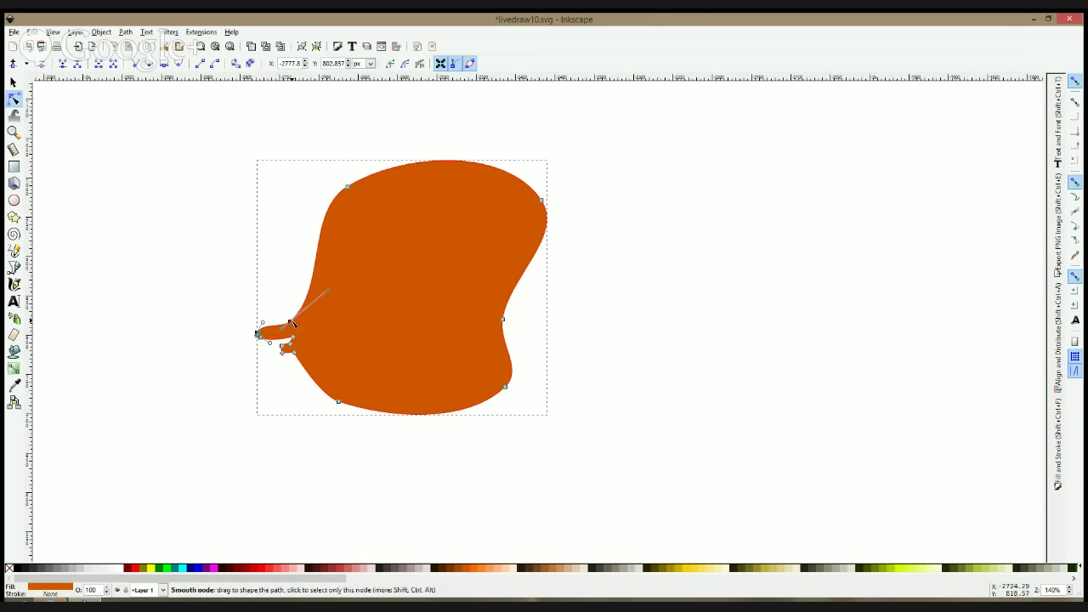
pyautogui.moveTo(291, 323); pyautogui.dragTo(287, 321)
# Round the lower lip's nodes and move the mouth corner deeper into the head to narrow the gap between the lips
pyautogui.click(270, 371)
pyautogui.scroll(1, 287, 353)
pyautogui.scroll(3, 287, 353)
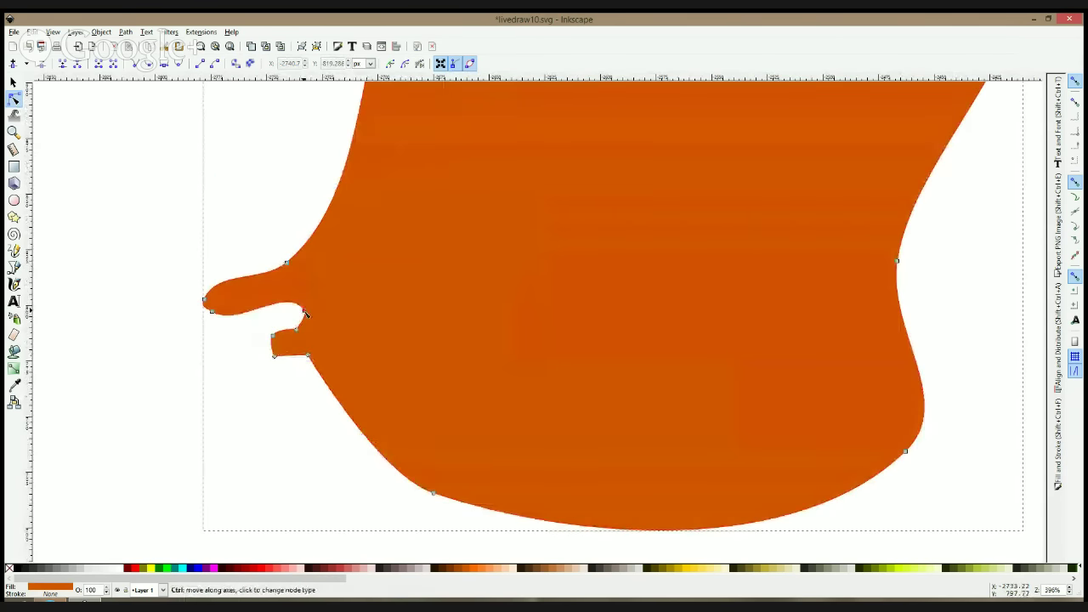
pyautogui.moveTo(307, 315); pyautogui.dragTo(314, 328)
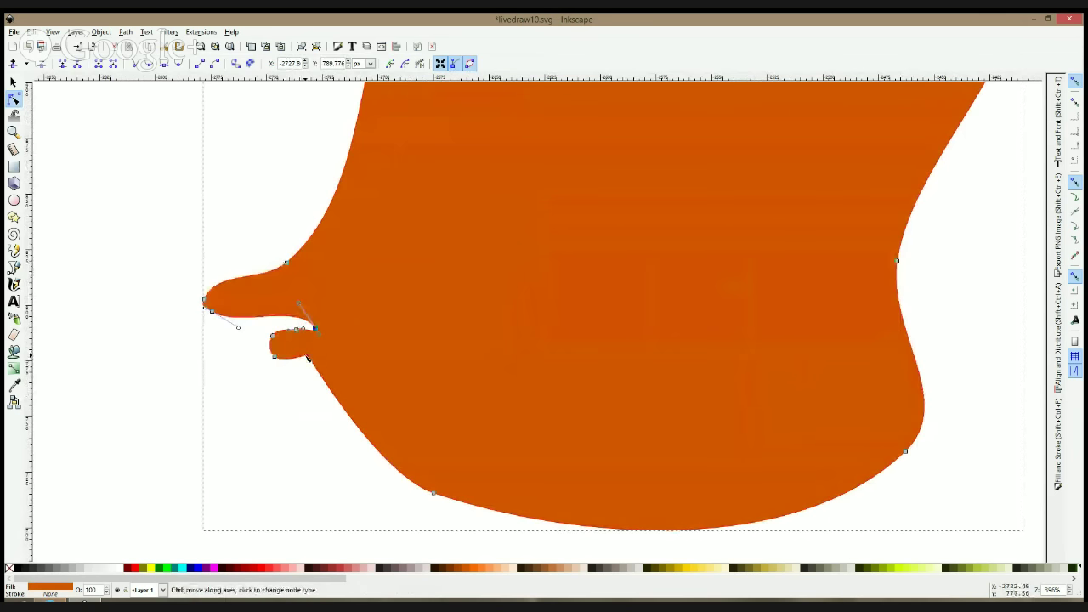
pyautogui.moveTo(307, 355); pyautogui.dragTo(309, 359)
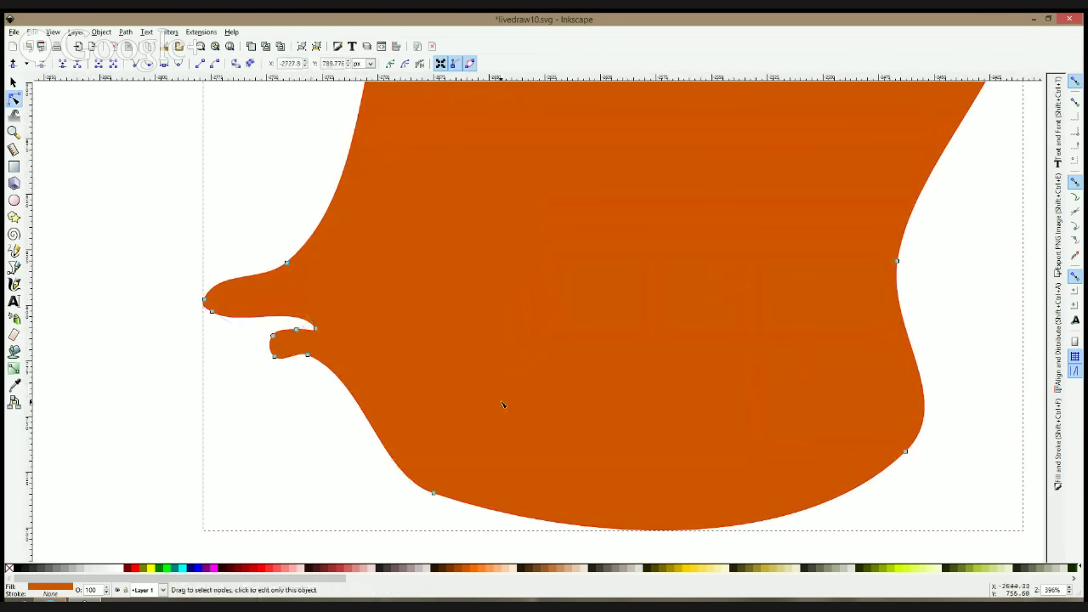
pyautogui.scroll(-3, 505, 392)
pyautogui.click(722, 357)
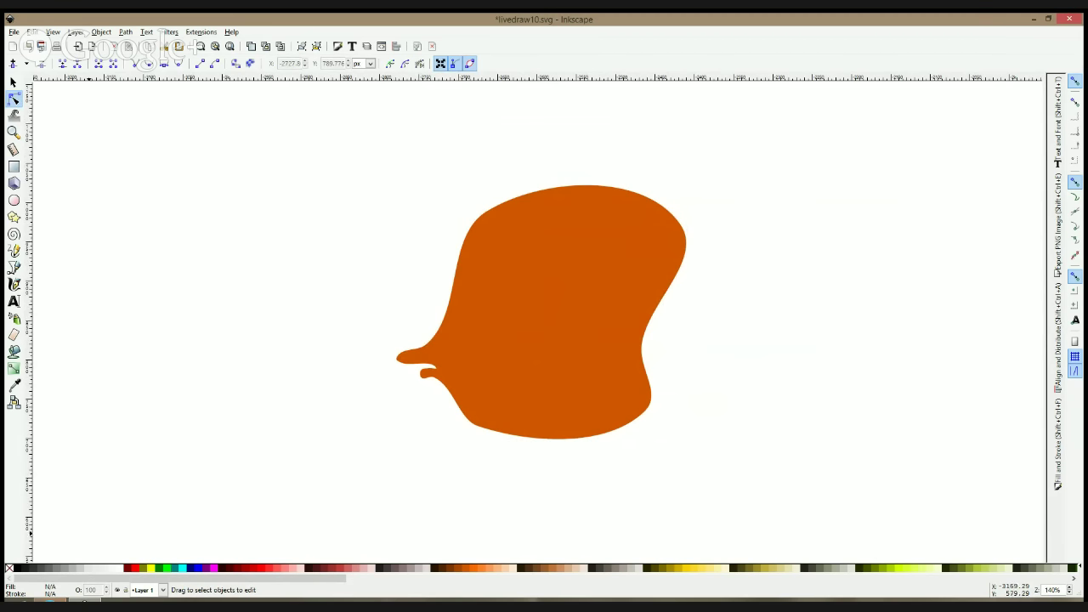
pyautogui.click(73, 600)
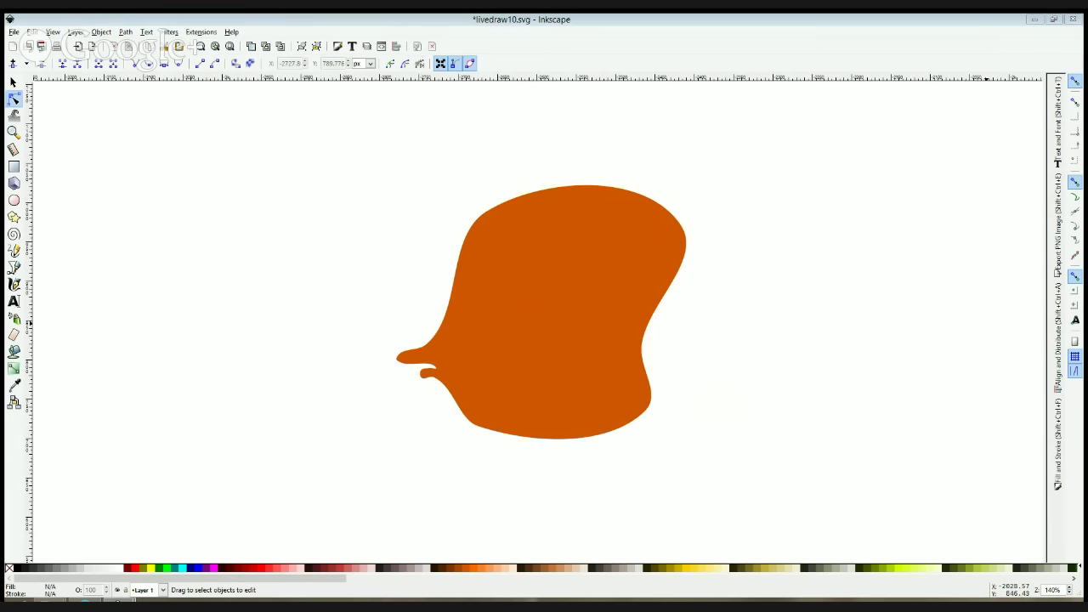
pyautogui.click(101, 261)
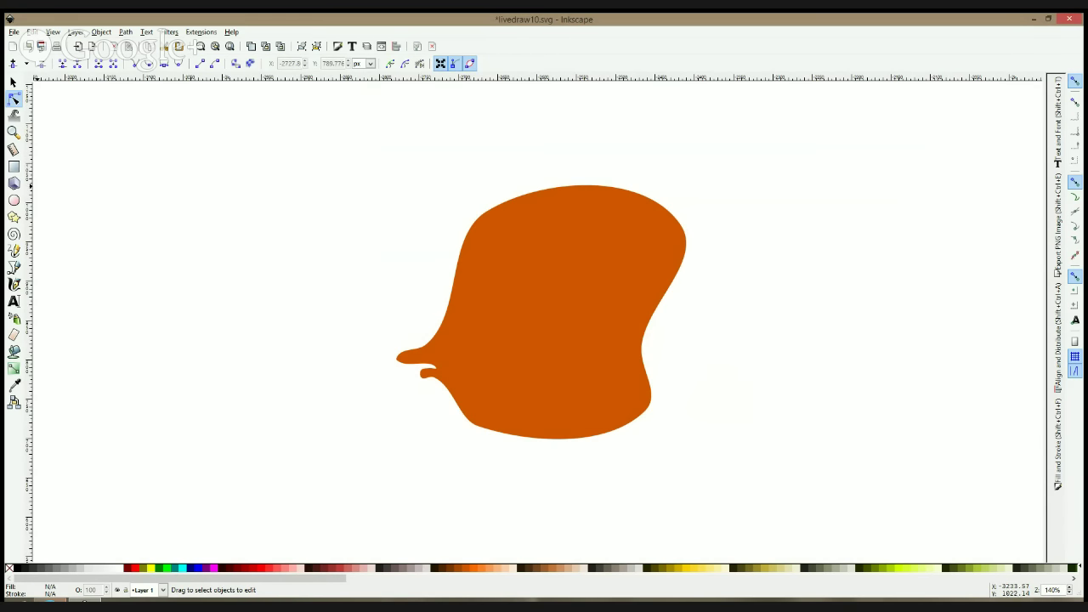
pyautogui.click(619, 293)
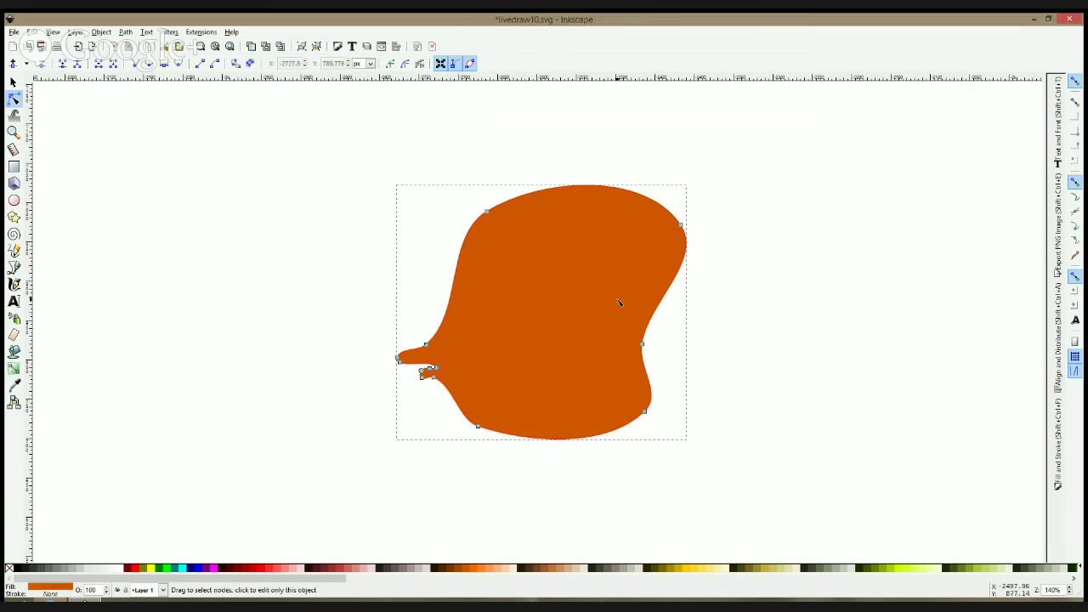
pyautogui.click(13, 251)
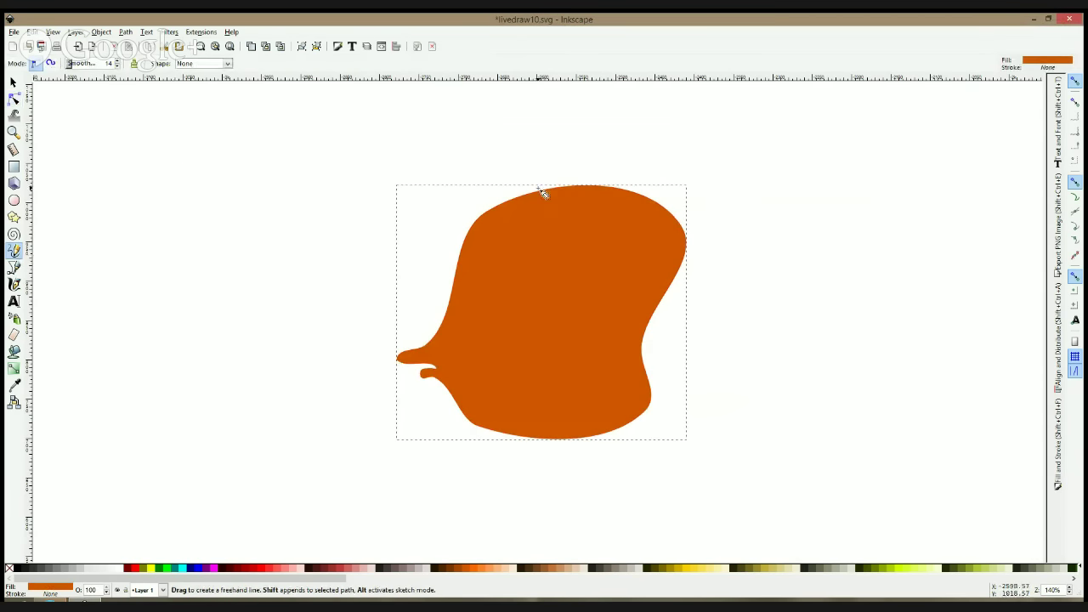
# Draw a closed straight-edged tail fin with the Pen tool, widening outward from the notch at the body's rear
pyautogui.click(14, 268)
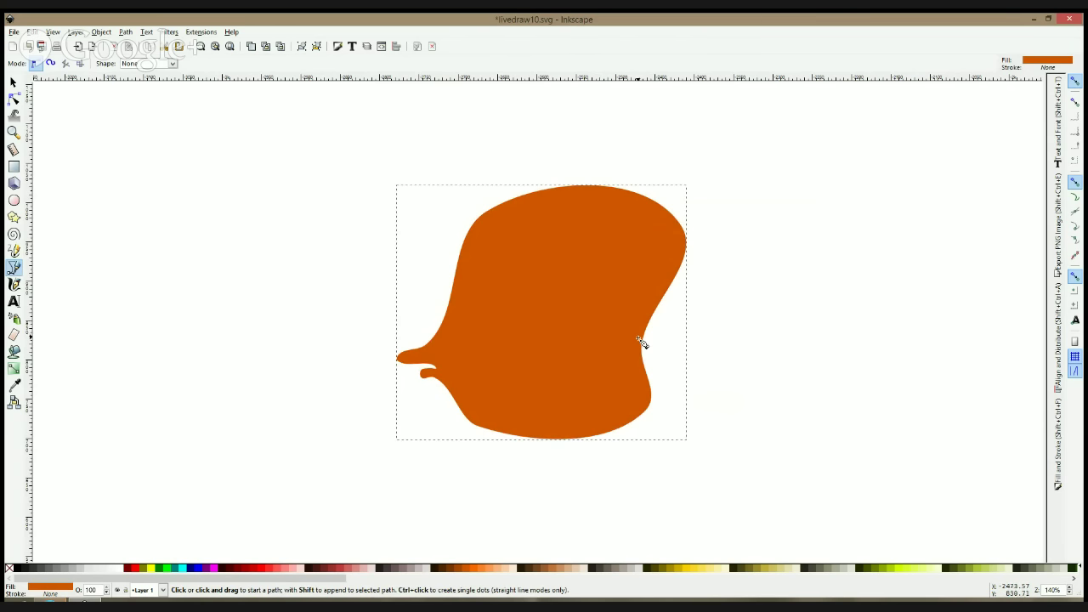
pyautogui.click(638, 337)
pyautogui.click(685, 311)
pyautogui.click(688, 384)
pyautogui.click(637, 337)
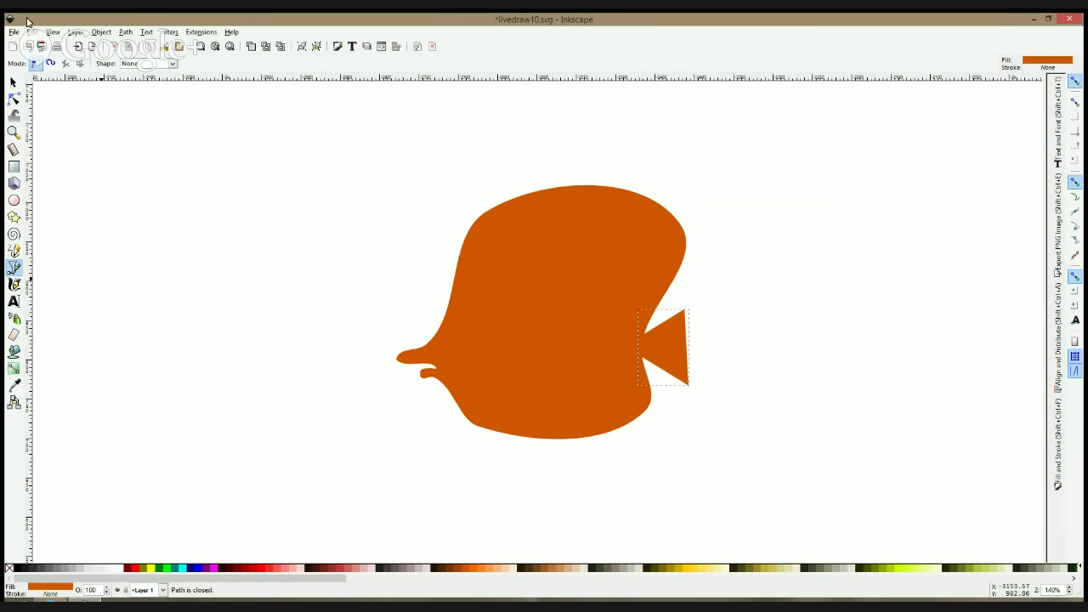
# Smooth the tail fin's two outer corners, add a node midway on its outer edge and pull the edge inward
pyautogui.click(14, 97)
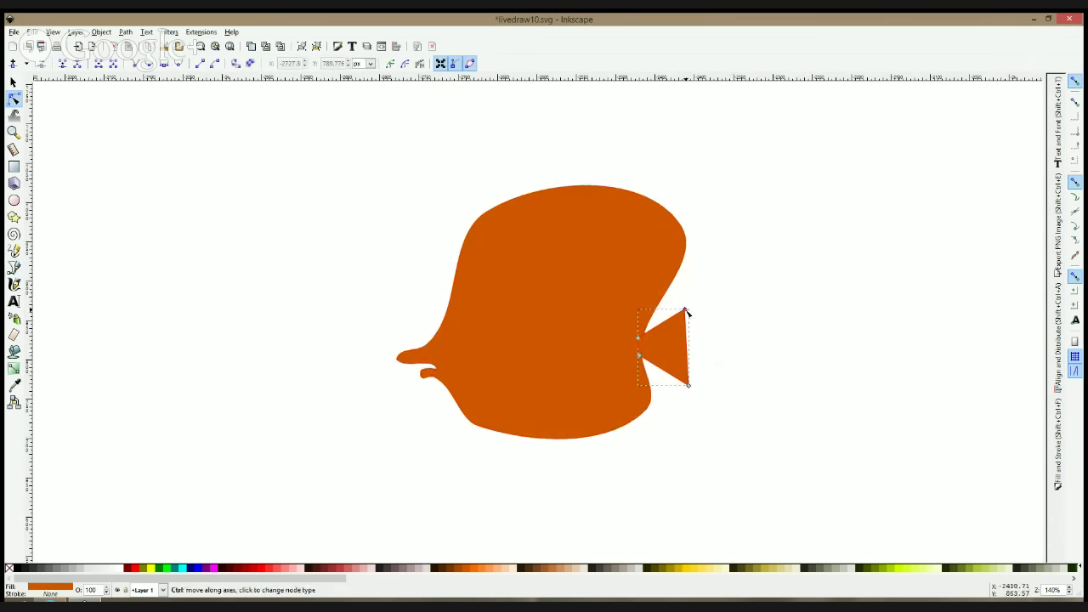
pyautogui.keyDown('ctrl'); pyautogui.click(684, 310); pyautogui.keyUp('ctrl')
pyautogui.keyDown('ctrl'); pyautogui.click(689, 386); pyautogui.keyUp('ctrl')
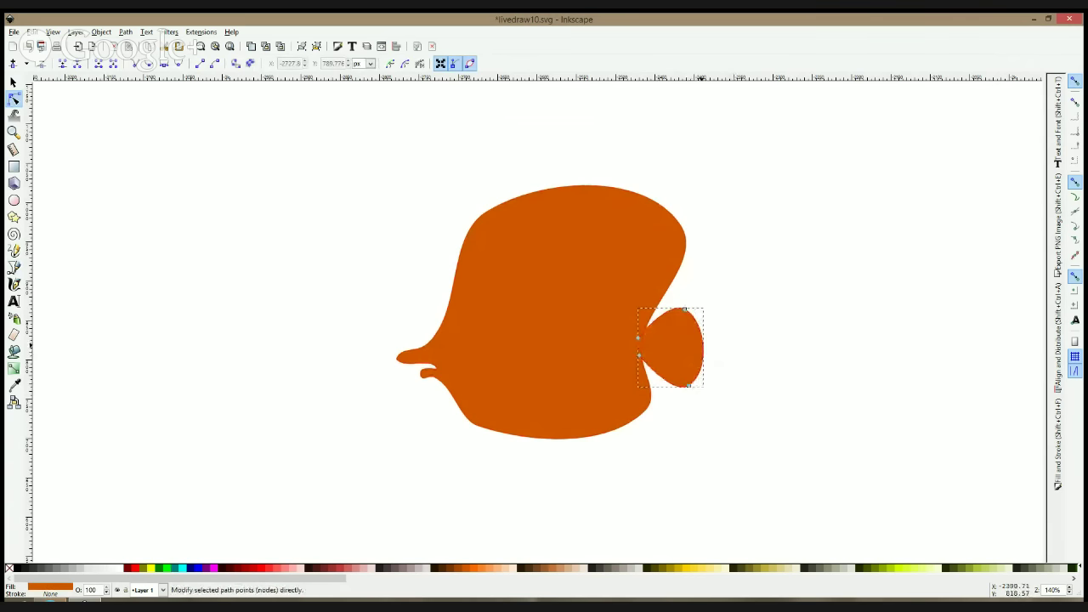
pyautogui.doubleClick(703, 347)
pyautogui.moveTo(703, 348); pyautogui.dragTo(680, 337)
pyautogui.press('F1')
pyautogui.click(775, 343)
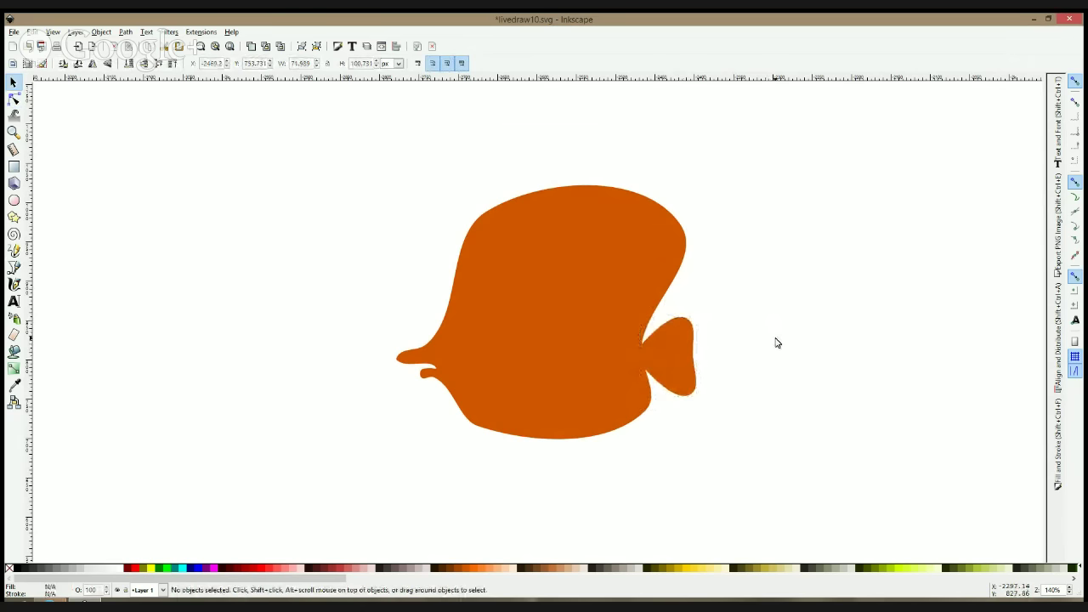
# Reshape the tail fin by extending its upper tip outward and adjusting its outer-edge and lower nodes
pyautogui.click(676, 365)
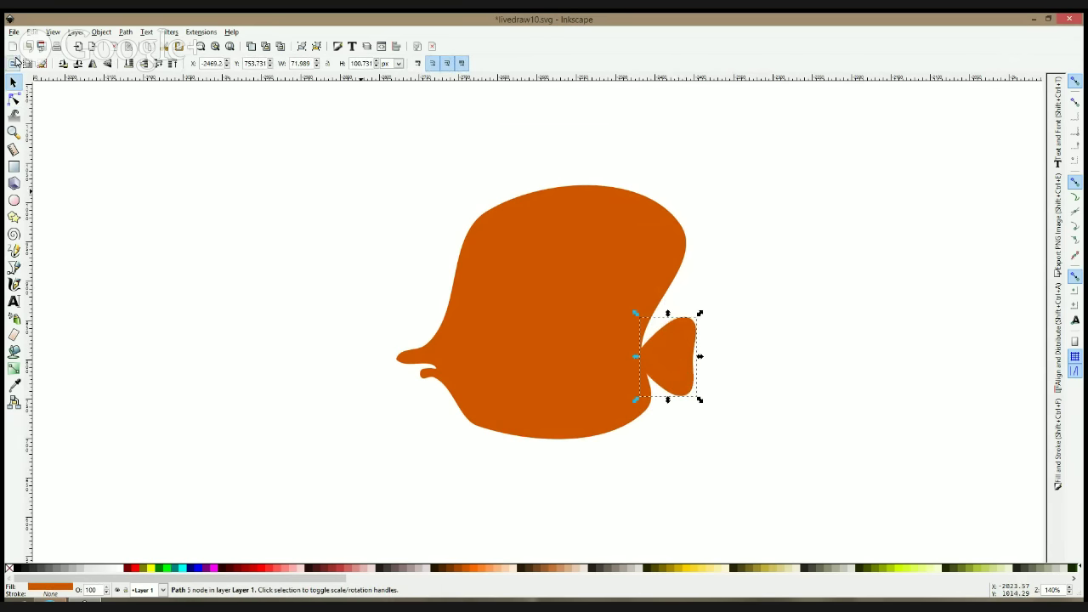
pyautogui.click(14, 99)
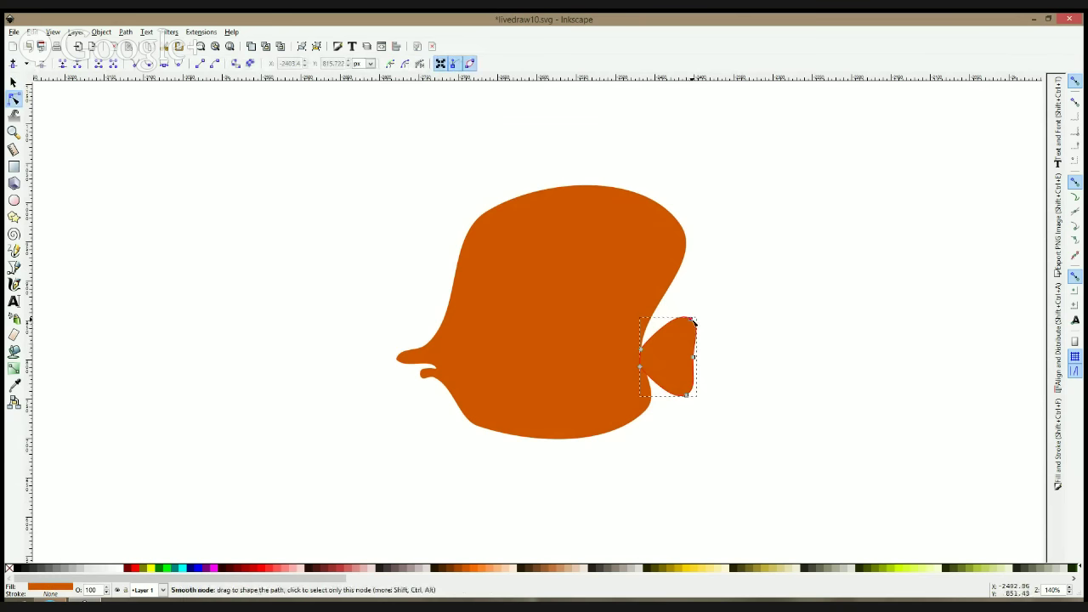
pyautogui.moveTo(693, 319); pyautogui.dragTo(699, 320)
pyautogui.click(695, 364)
pyautogui.moveTo(686, 396); pyautogui.dragTo(697, 363)
pyautogui.click(699, 245)
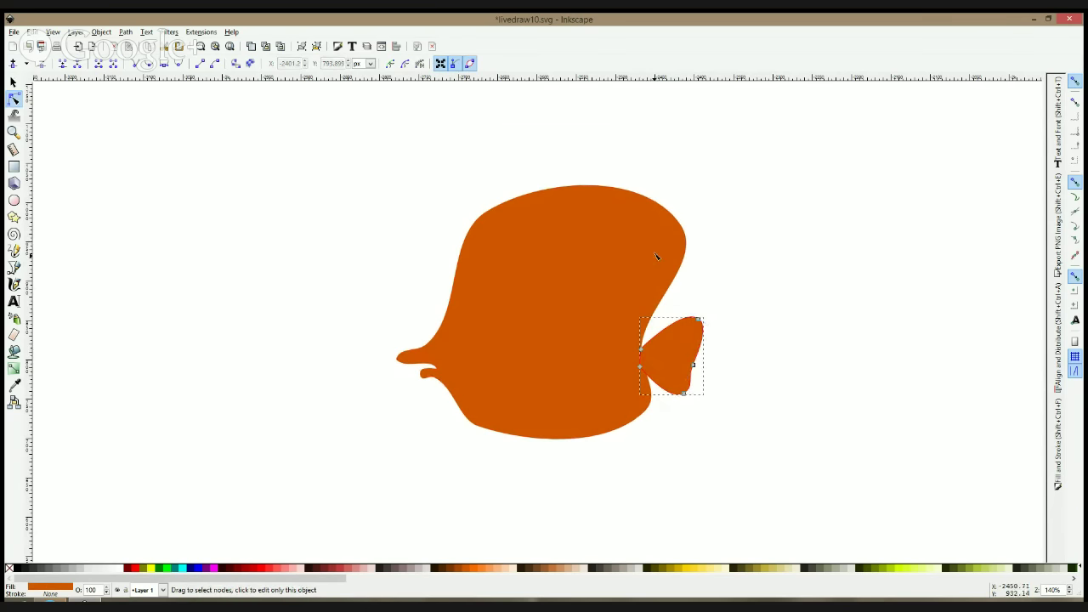
pyautogui.click(287, 312)
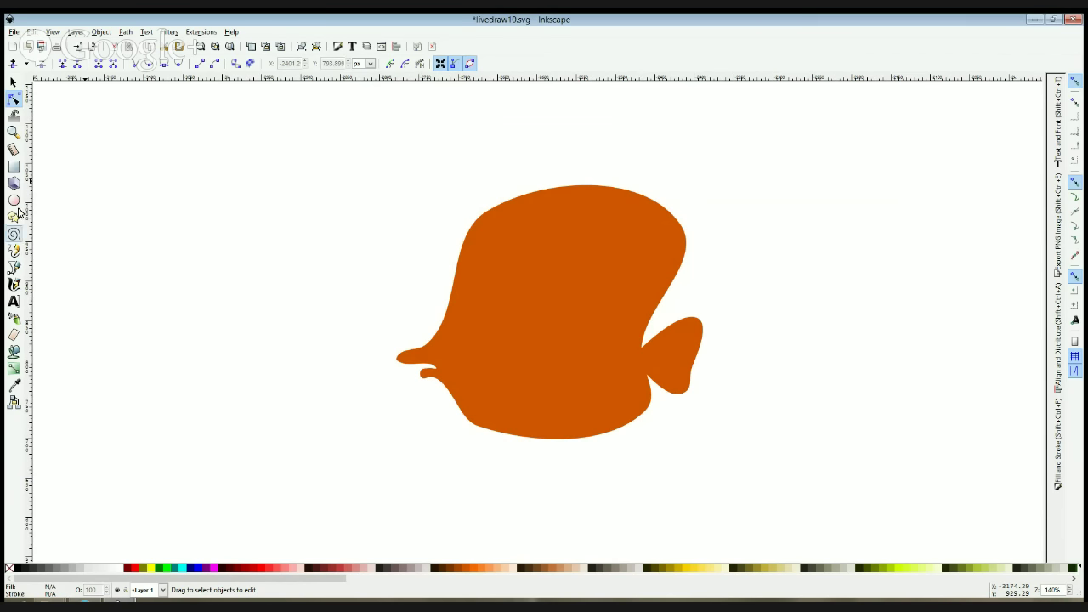
# Draw a closed straight-edged vertical stripe over the front of the body with the Pen tool and fill it pale peach
pyautogui.click(14, 267)
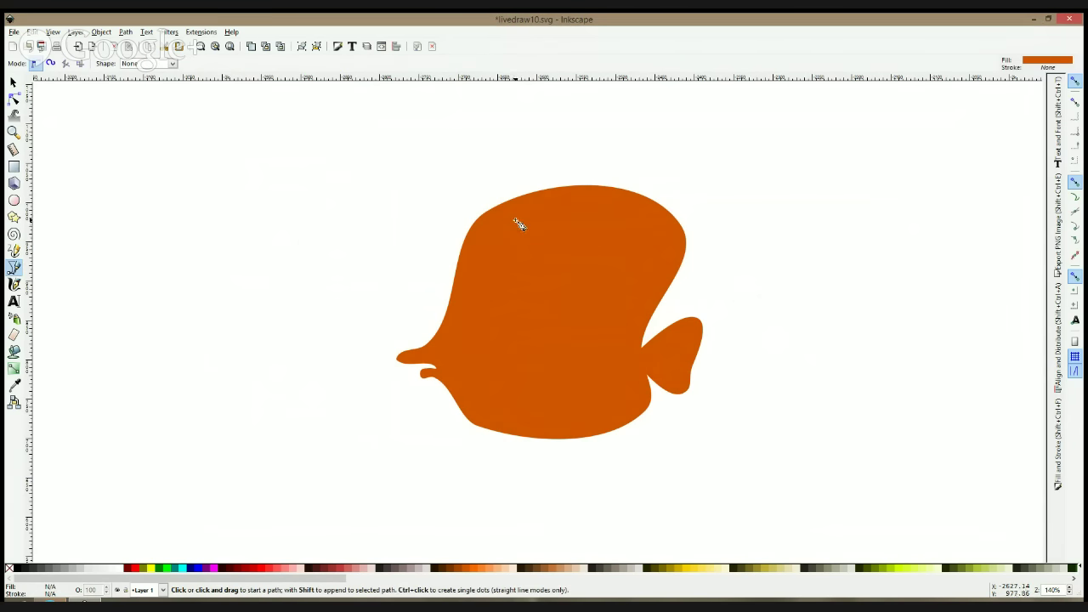
pyautogui.click(466, 233)
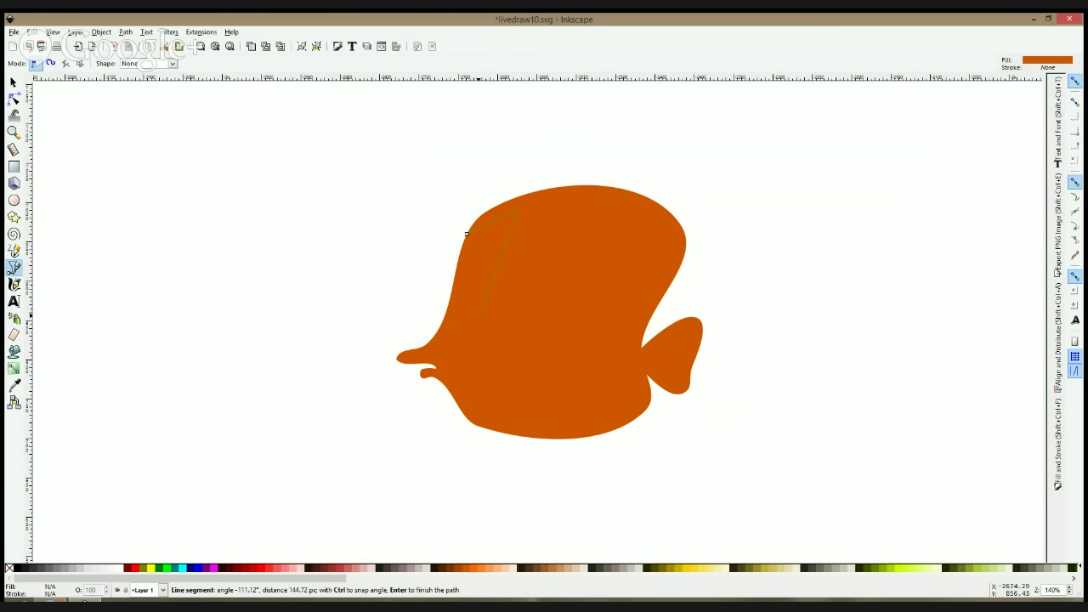
pyautogui.click(479, 311)
pyautogui.click(479, 397)
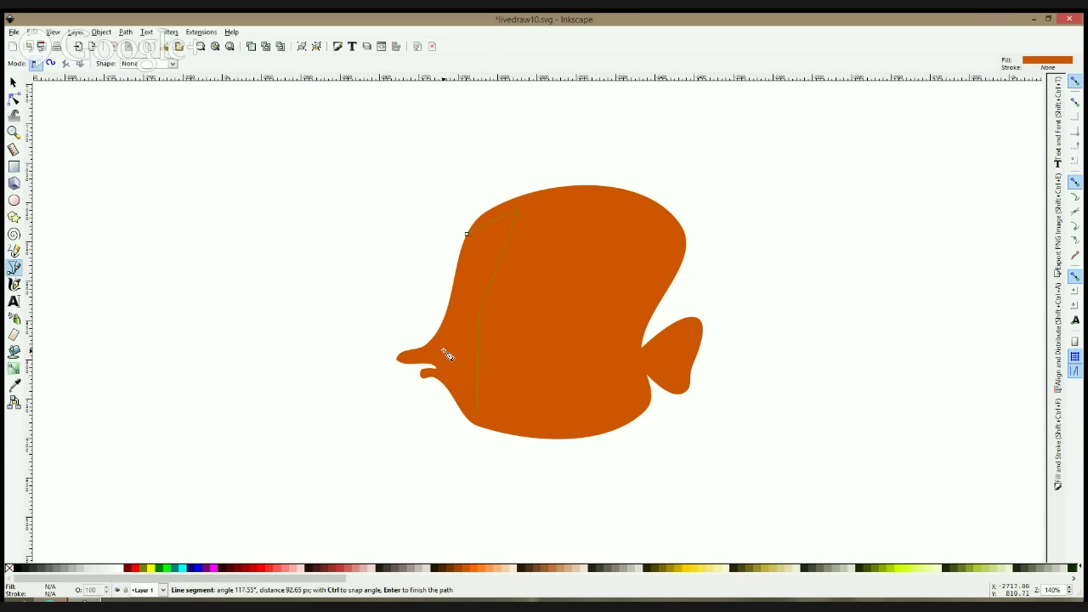
pyautogui.click(468, 238)
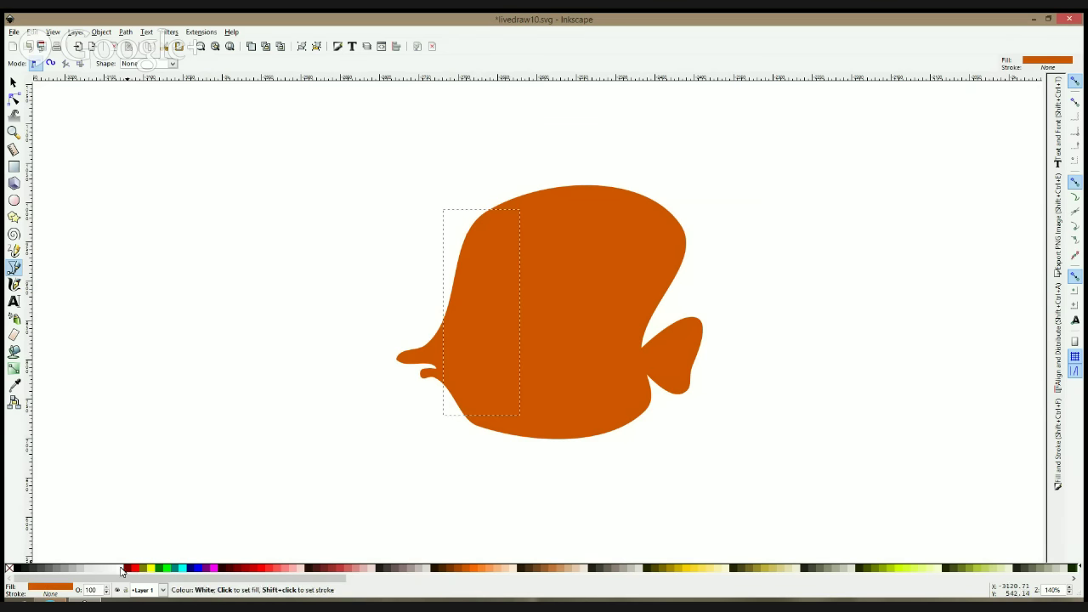
pyautogui.click(504, 572)
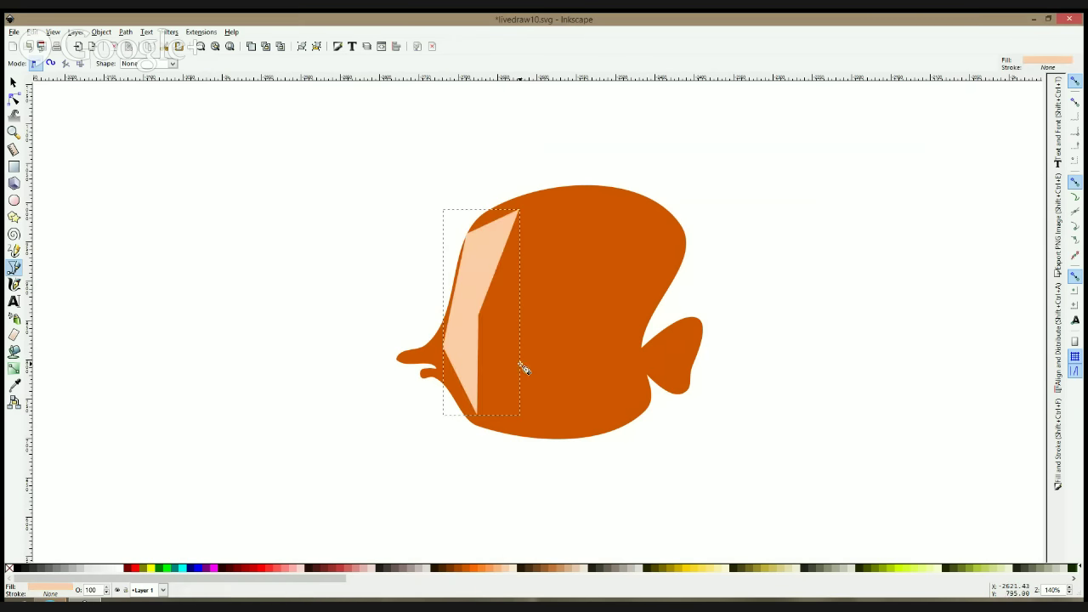
# Smooth the peach stripe's upper, front and rear nodes and pull its two front-edge nodes slightly inward from the body outline
pyautogui.click(13, 98)
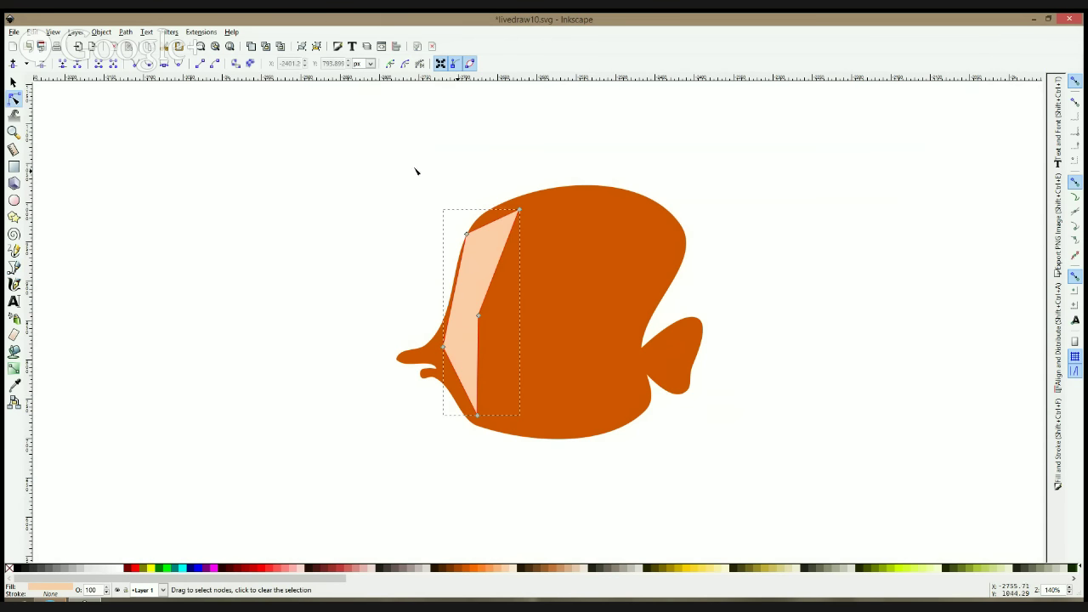
pyautogui.keyDown('ctrl'); pyautogui.click(467, 233); pyautogui.keyUp('ctrl')
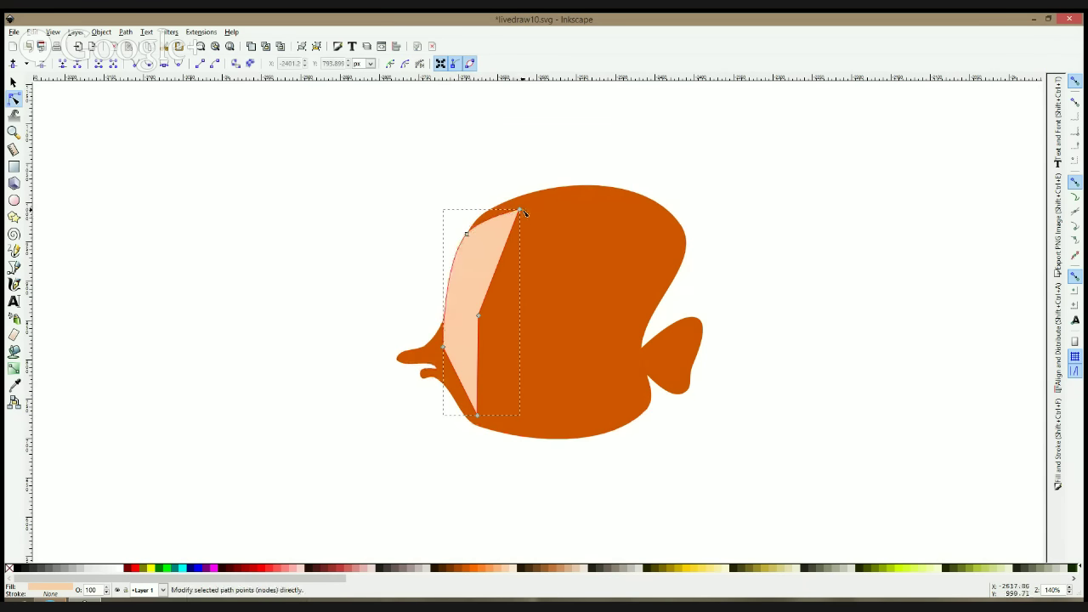
pyautogui.keyDown('ctrl'); pyautogui.click(519, 209); pyautogui.keyUp('ctrl')
pyautogui.keyDown('ctrl'); pyautogui.click(479, 316); pyautogui.keyUp('ctrl')
pyautogui.keyDown('ctrl'); pyautogui.click(443, 346); pyautogui.keyUp('ctrl')
pyautogui.moveTo(443, 347); pyautogui.dragTo(450, 356)
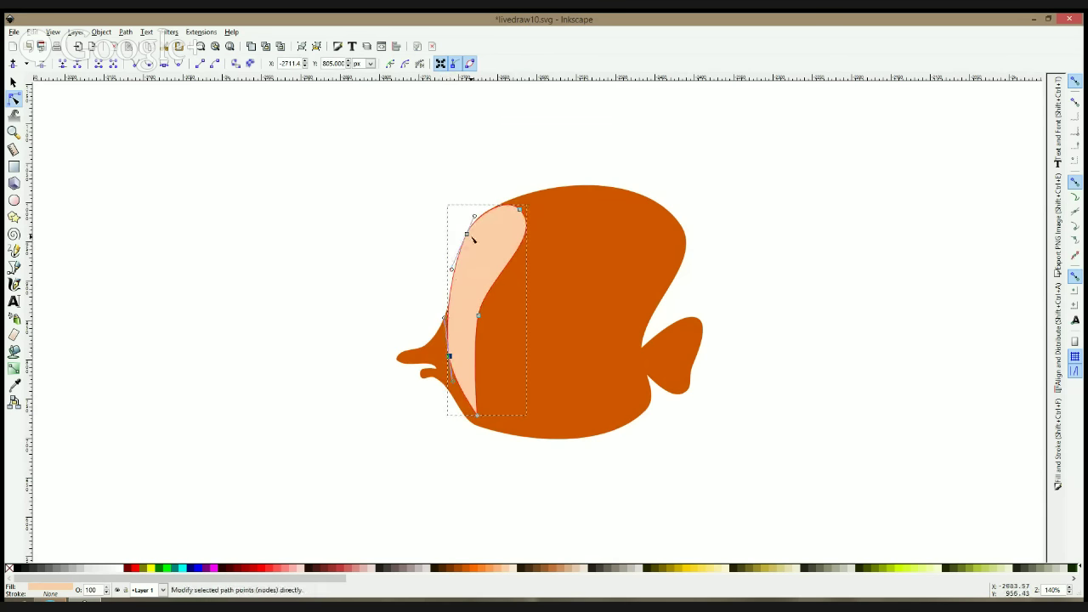
pyautogui.moveTo(467, 235); pyautogui.dragTo(470, 239)
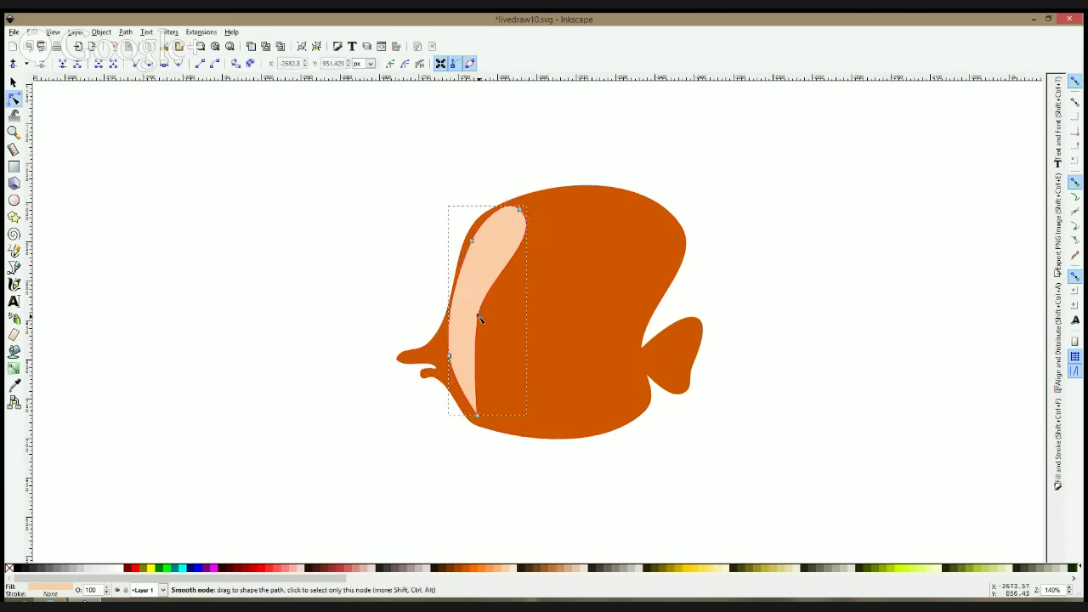
# Apply a vertical linear gradient to the fish's body from upper back to belly, making the lower stop opaque dark brown a24404
pyautogui.click(617, 309)
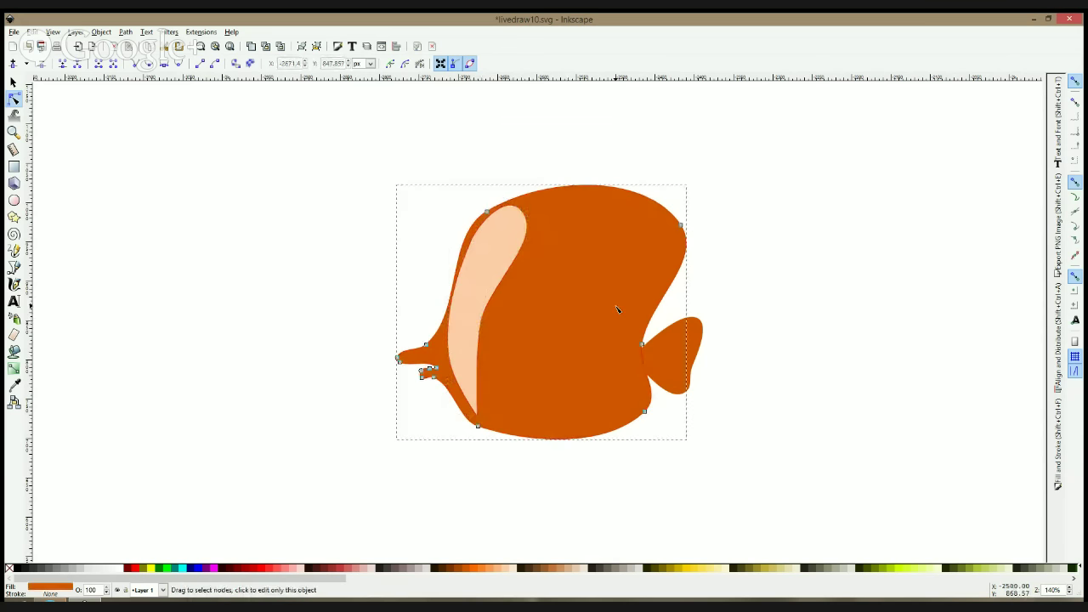
pyautogui.click(13, 367)
pyautogui.moveTo(595, 232); pyautogui.dragTo(591, 399)
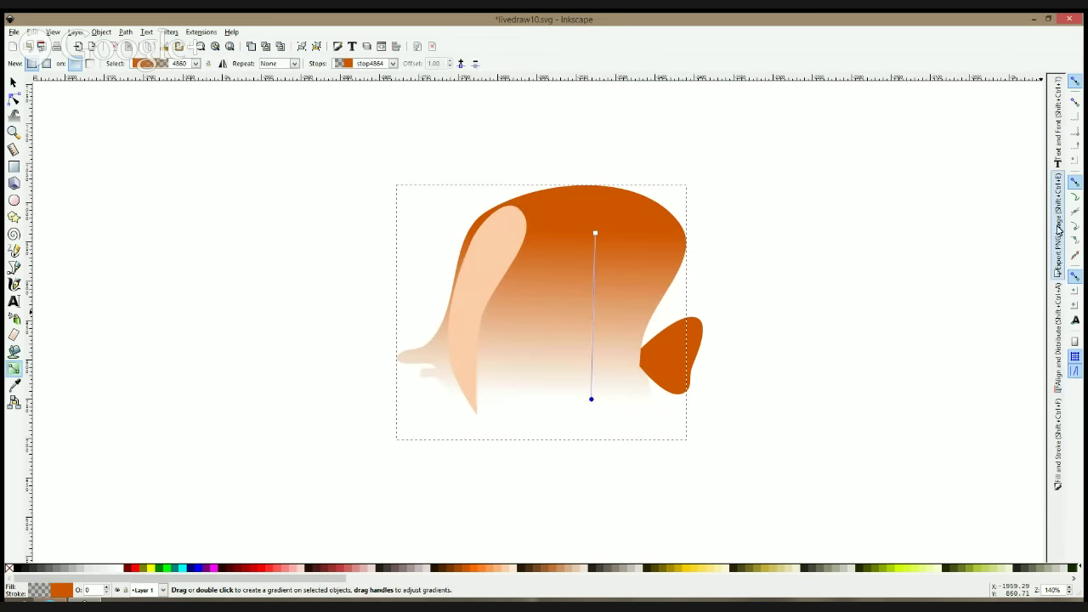
pyautogui.click(1056, 429)
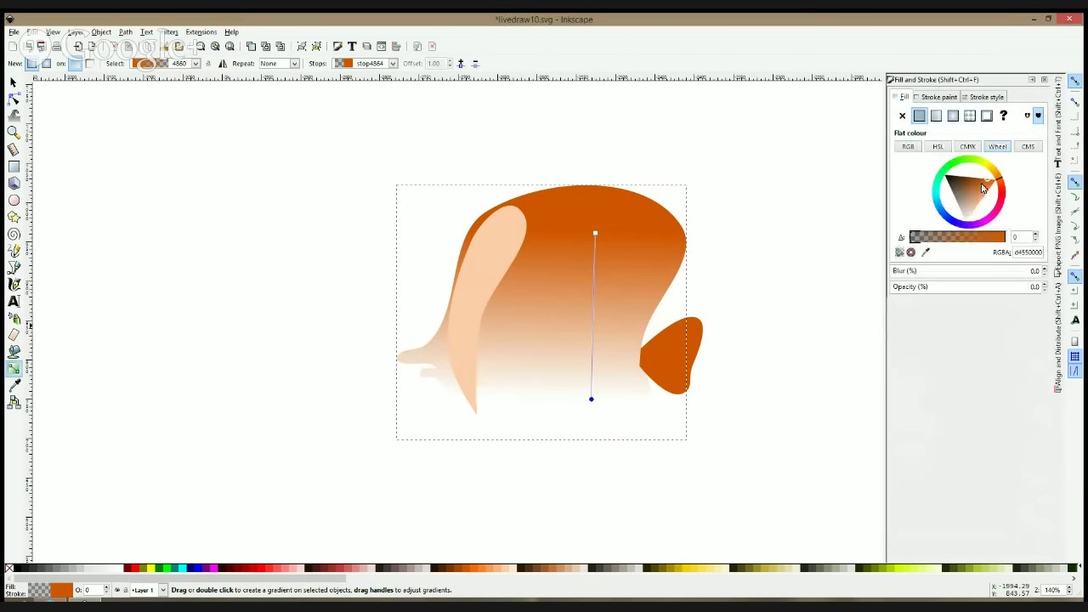
pyautogui.click(977, 183)
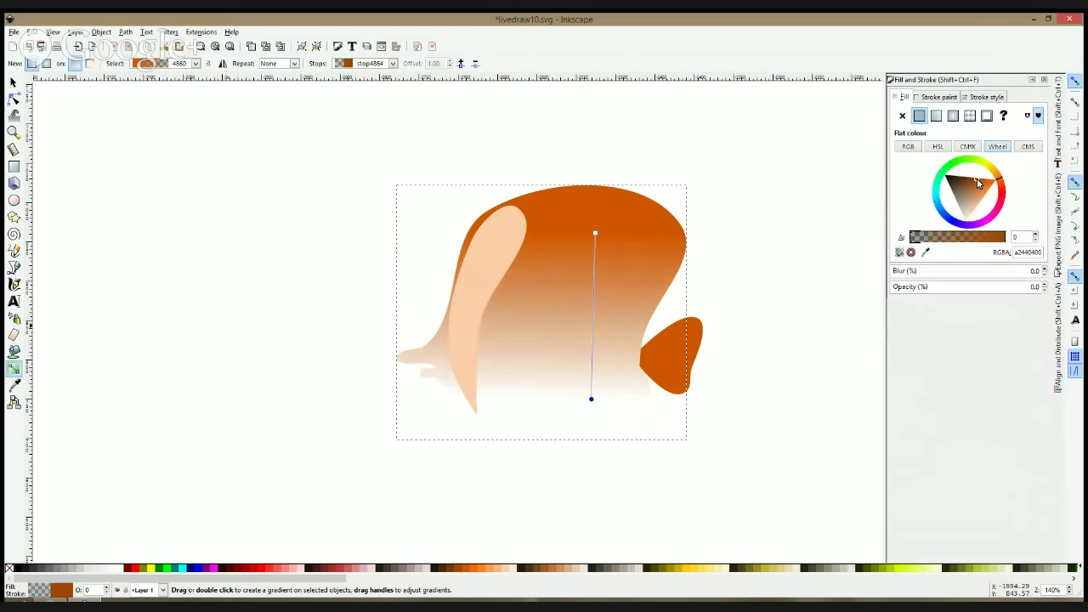
pyautogui.moveTo(934, 241); pyautogui.dragTo(1006, 242)
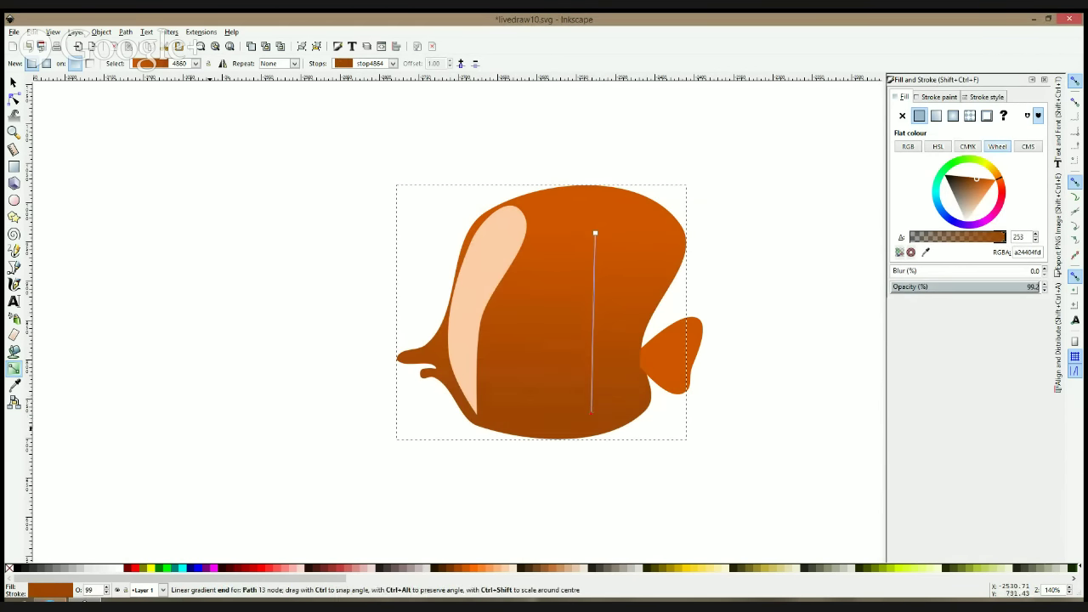
# Recolour the gradient's lower stop with orange sampled from the upper body and shift the upper stop's hue to golden orange
pyautogui.press('d')
pyautogui.click(595, 234)
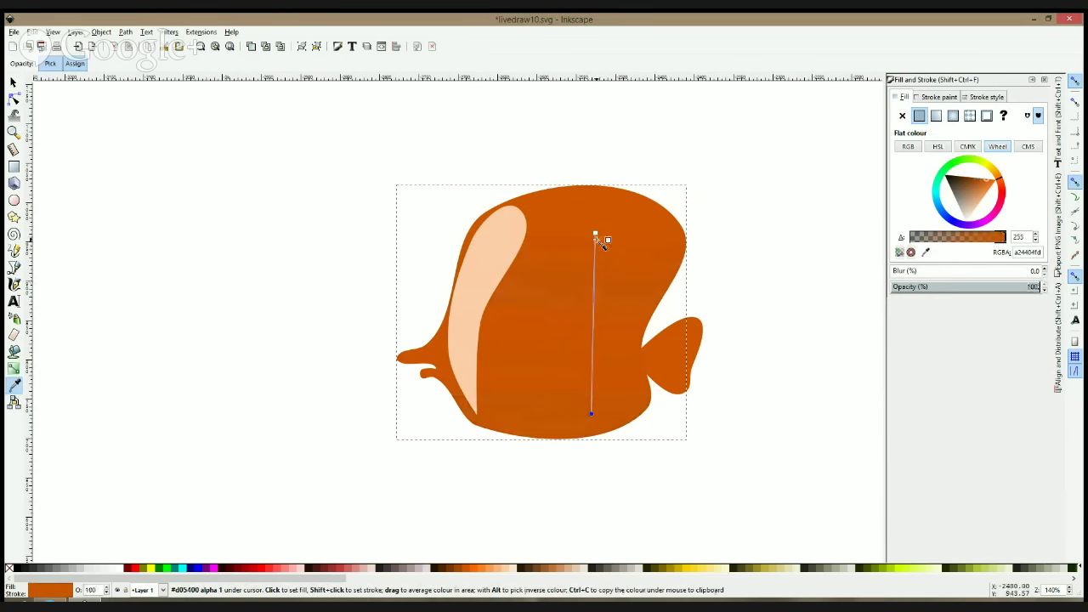
pyautogui.moveTo(1007, 181); pyautogui.dragTo(995, 174)
# Fill the tail fin with the peach colour sampled from the front stripe
pyautogui.click(12, 80)
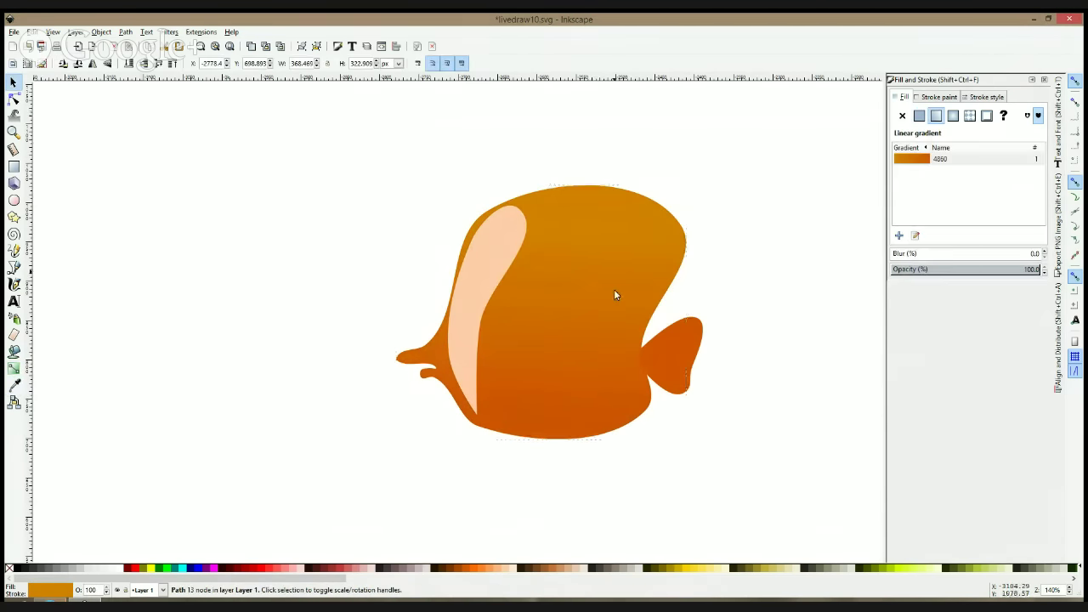
pyautogui.click(693, 361)
pyautogui.click(14, 385)
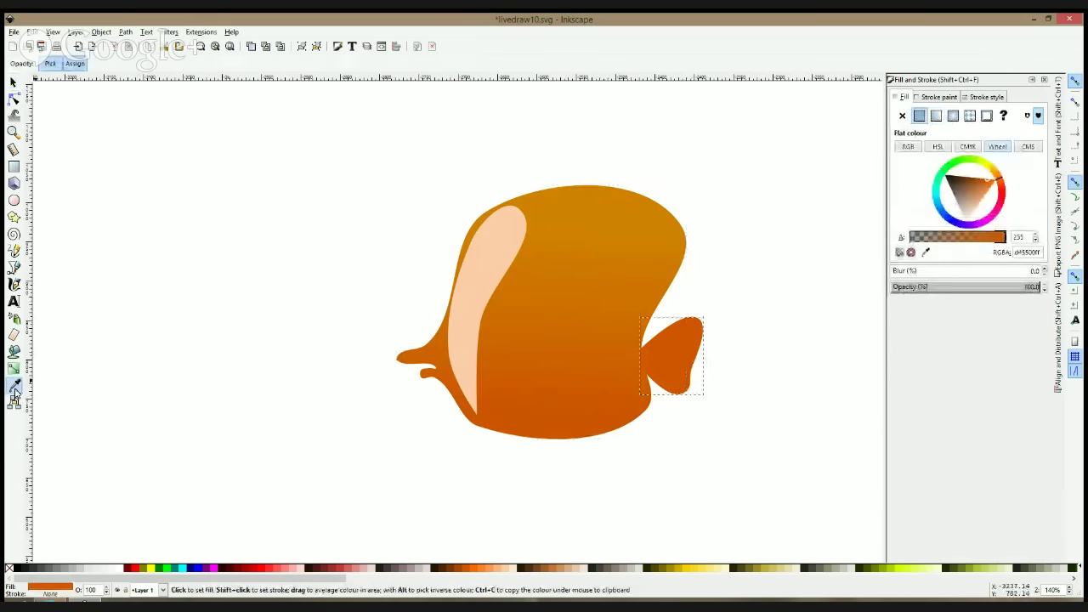
pyautogui.click(487, 316)
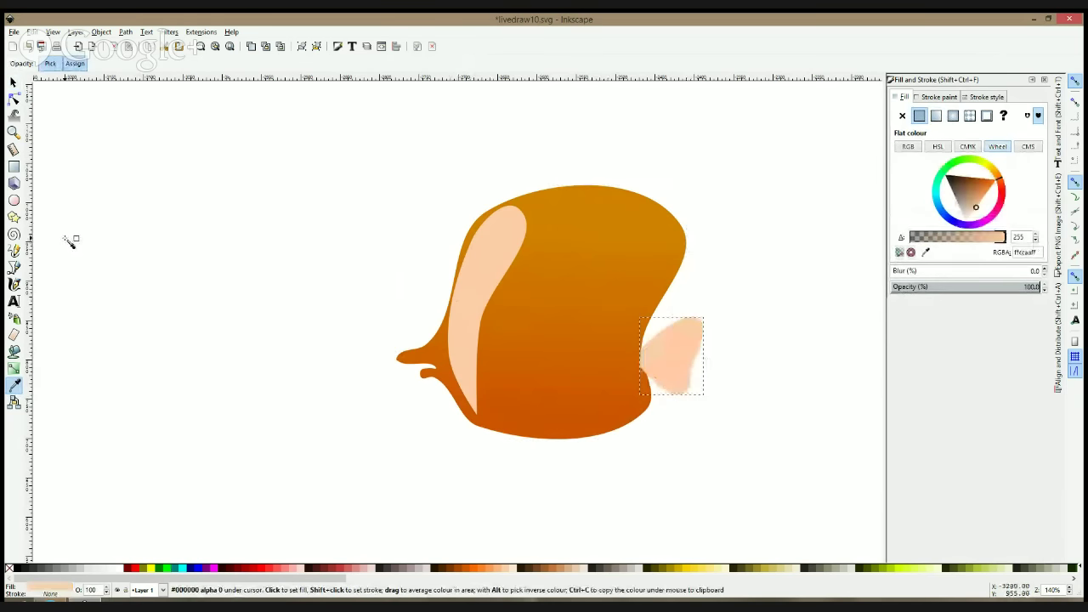
# Lighten the front stripe and the tail fin together to the pale cream f7e6da
pyautogui.click(14, 81)
pyautogui.click(371, 175)
pyautogui.click(512, 247)
pyautogui.keyDown('shift'); pyautogui.click(676, 357); pyautogui.keyUp('shift')
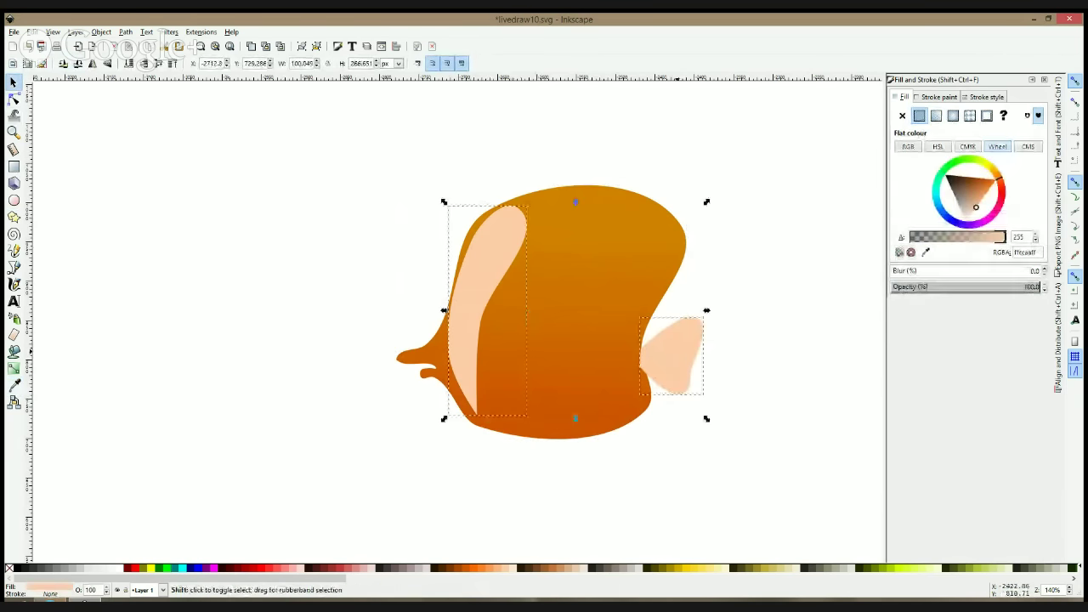
pyautogui.click(969, 215)
pyautogui.click(969, 214)
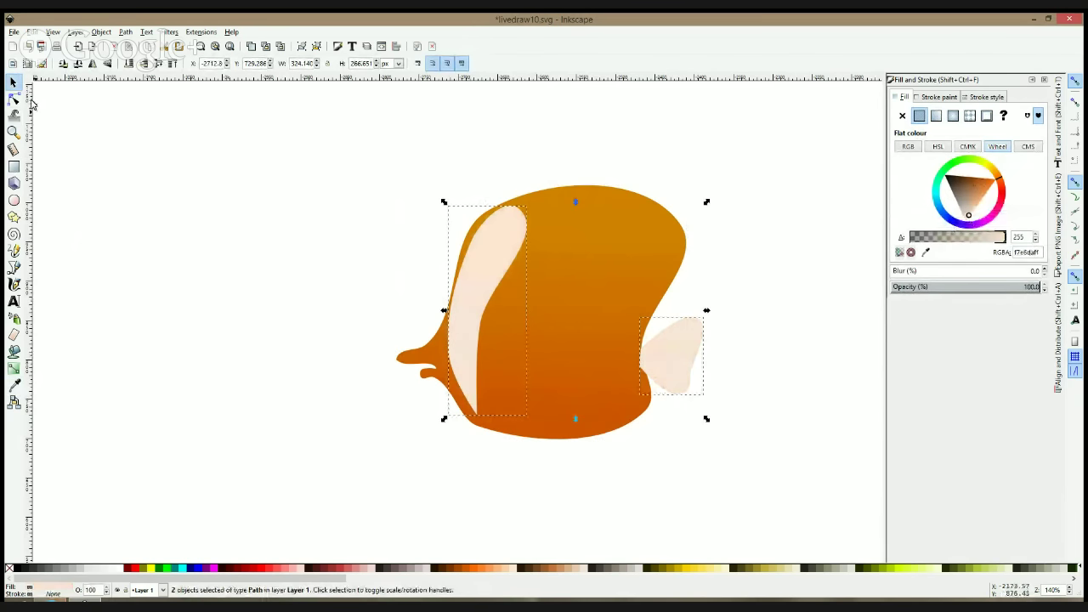
pyautogui.click(197, 162)
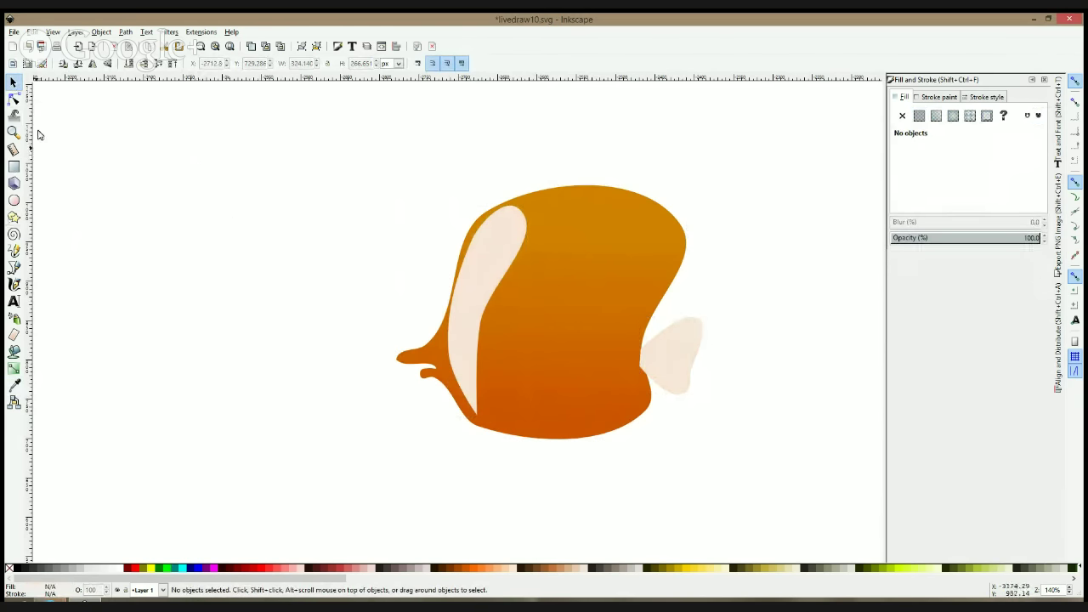
# Round the front stripe's lower end and move its top node forward and down to narrow the upper part
pyautogui.click(14, 99)
pyautogui.click(461, 359)
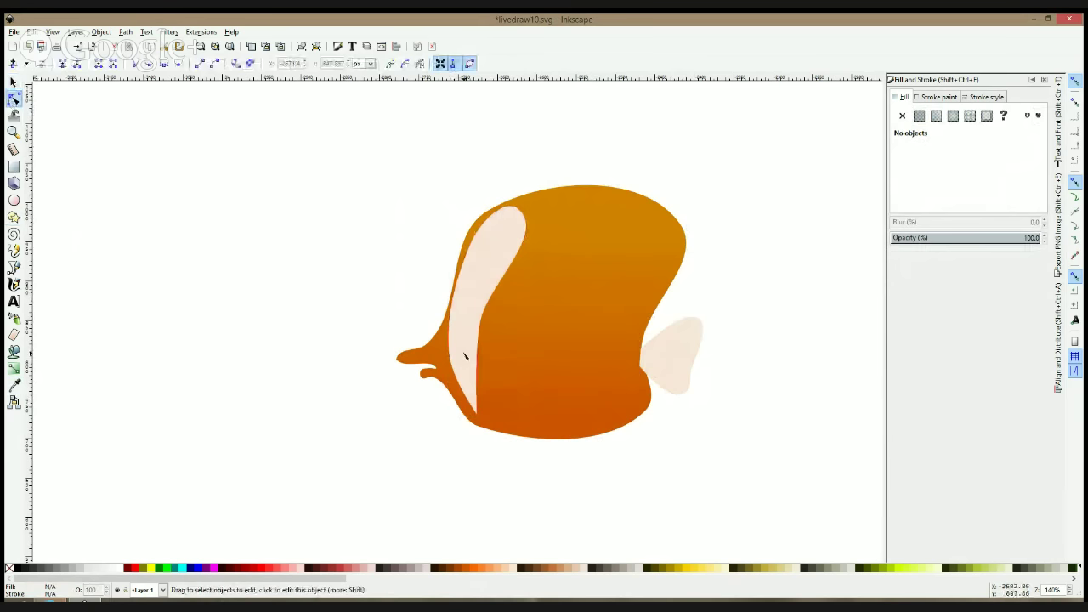
pyautogui.keyDown('ctrl'); pyautogui.click(477, 414); pyautogui.keyUp('ctrl')
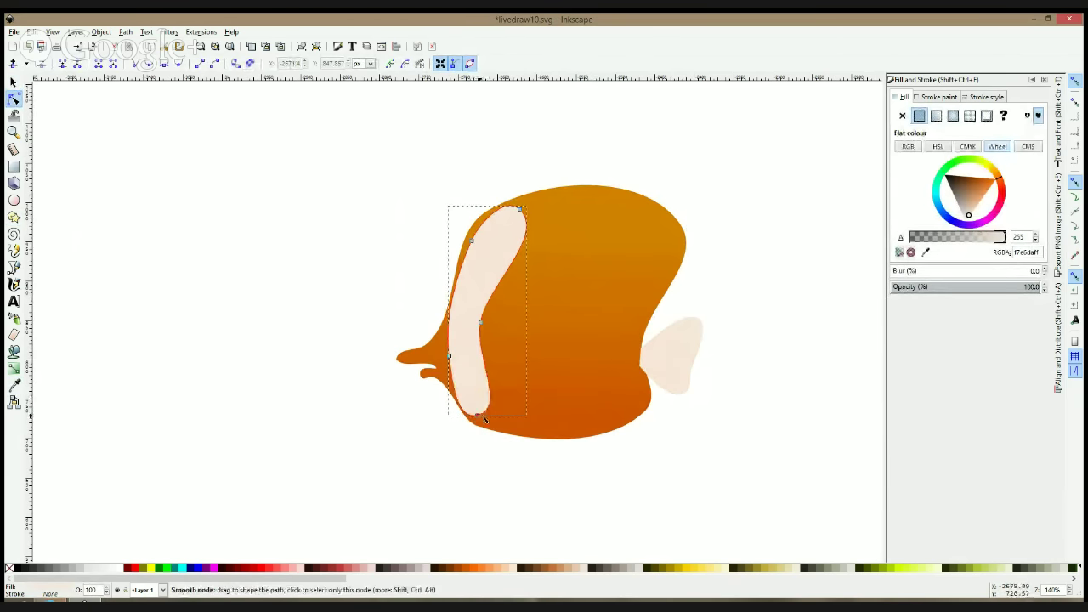
pyautogui.moveTo(519, 209); pyautogui.dragTo(495, 220)
# Draw a circular eye on the rear edge of the front stripe and fill it dark brown 2b1100
pyautogui.click(13, 200)
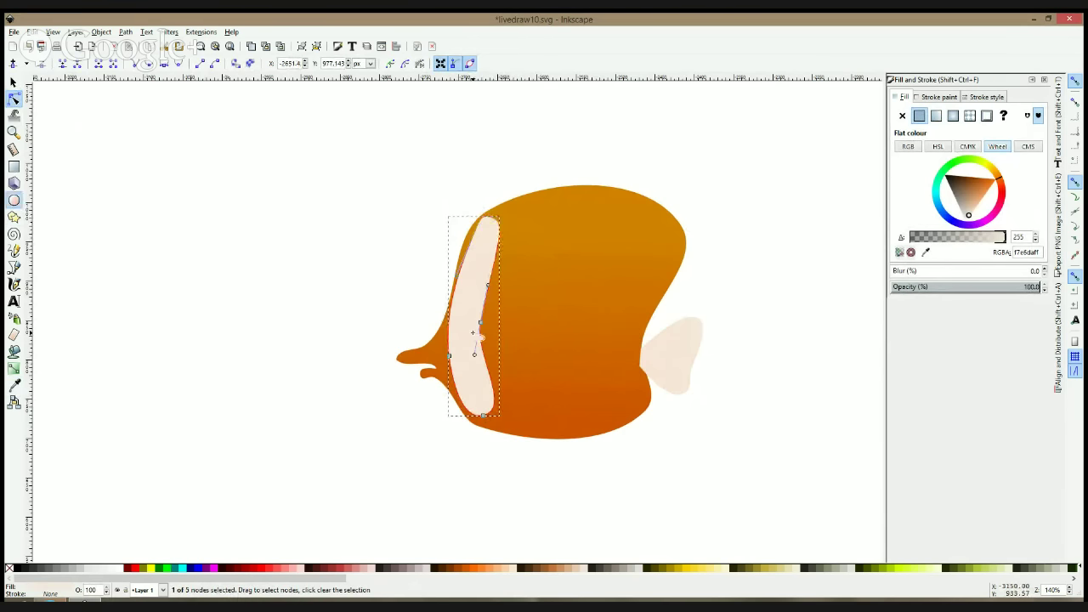
pyautogui.moveTo(482, 344); pyautogui.dragTo(497, 362)
pyautogui.click(436, 568)
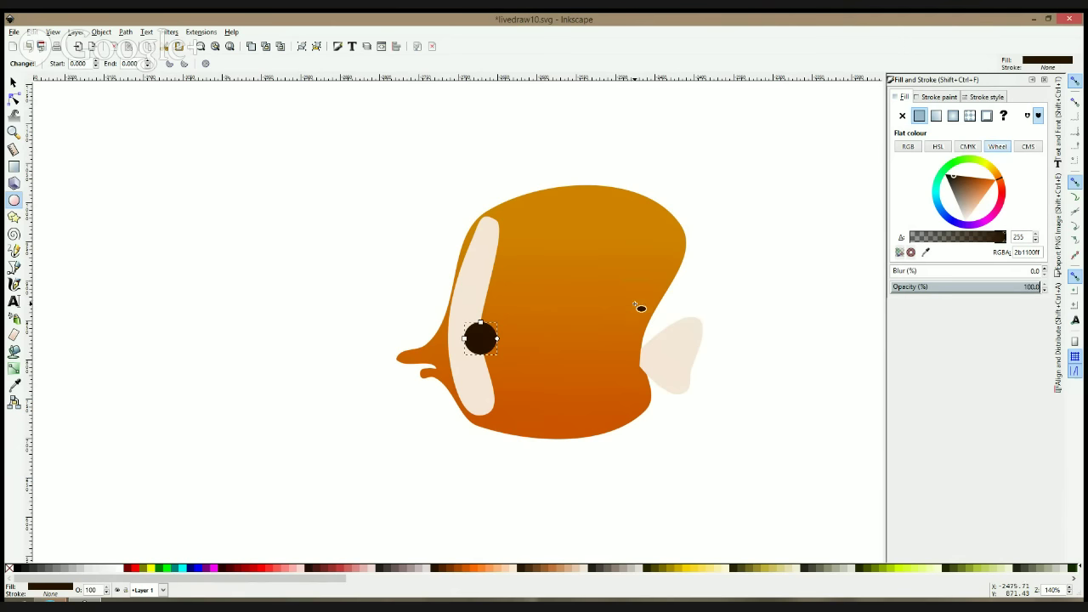
# Draw a closed straight-edged band behind the eye with the Pen tool and fill it with cream sampled from the front stripe
pyautogui.scroll(1, 636, 315)
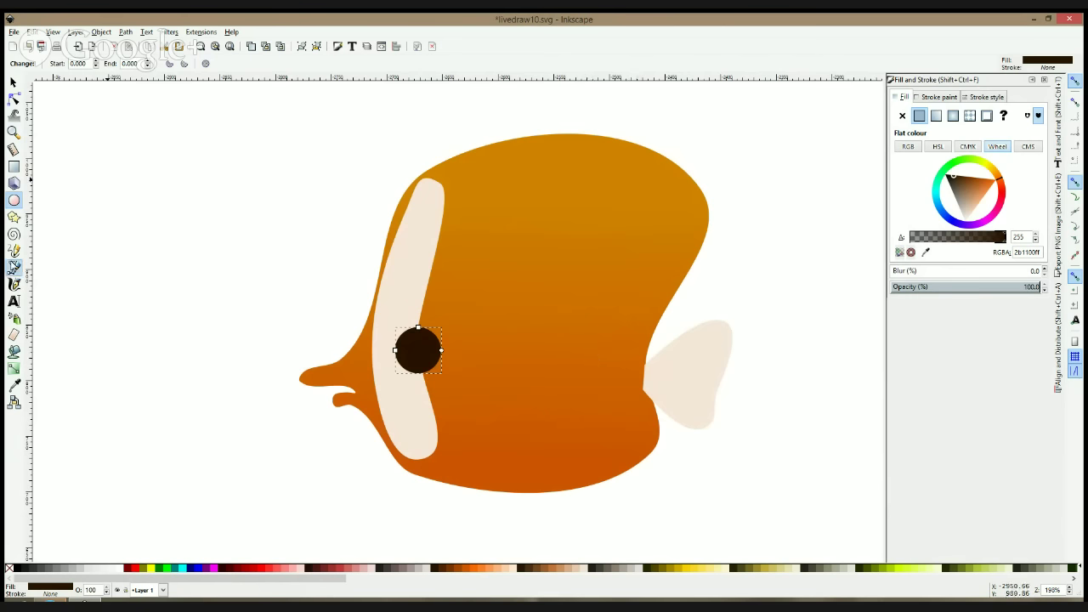
pyautogui.click(14, 267)
pyautogui.click(477, 173)
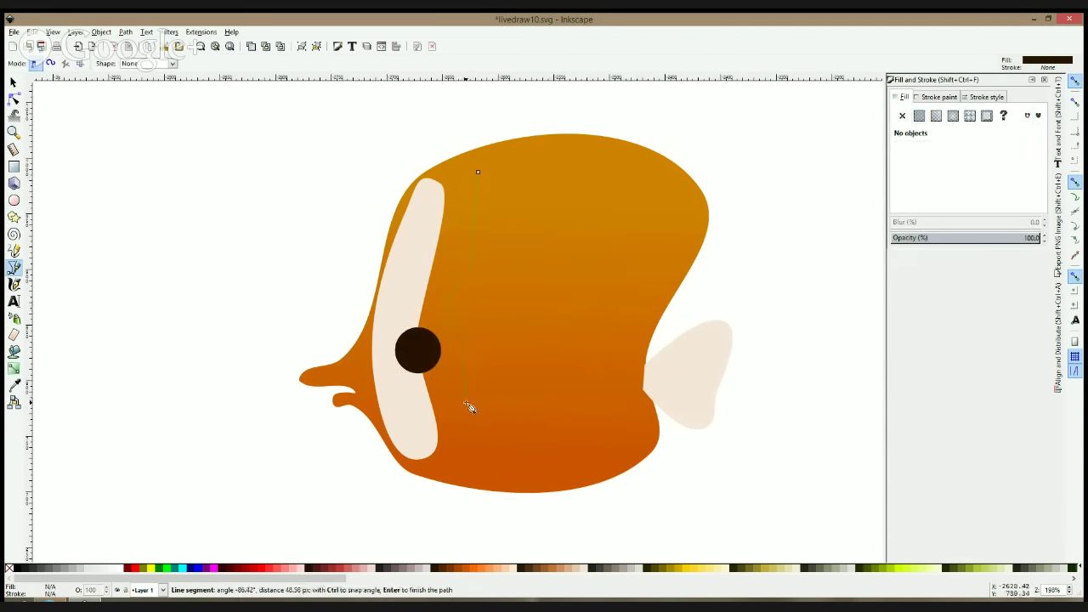
pyautogui.click(467, 472)
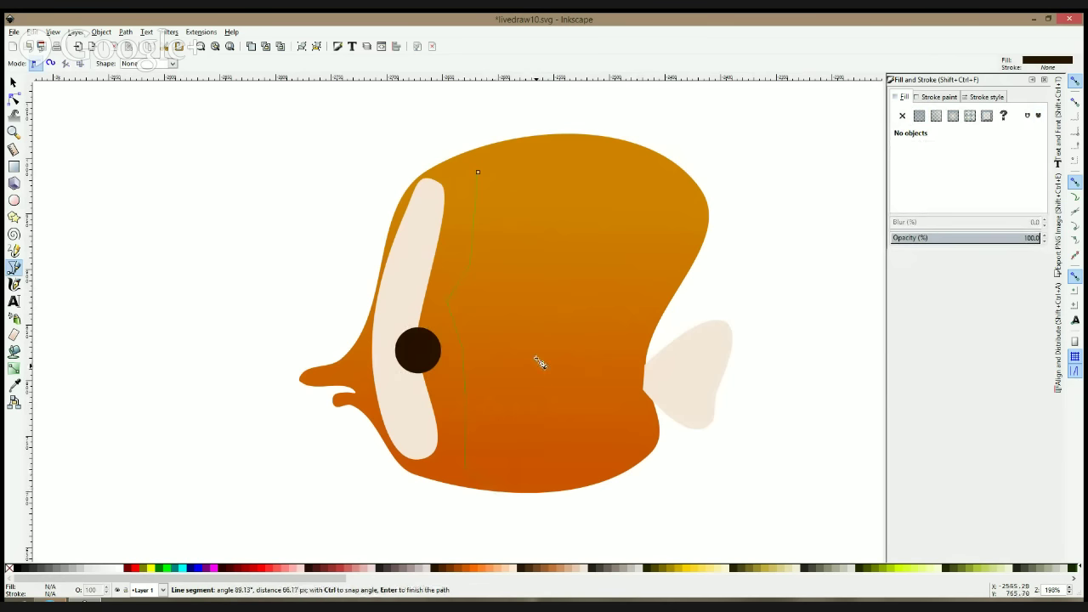
pyautogui.click(531, 325)
pyautogui.click(523, 142)
pyautogui.click(477, 171)
pyautogui.click(14, 385)
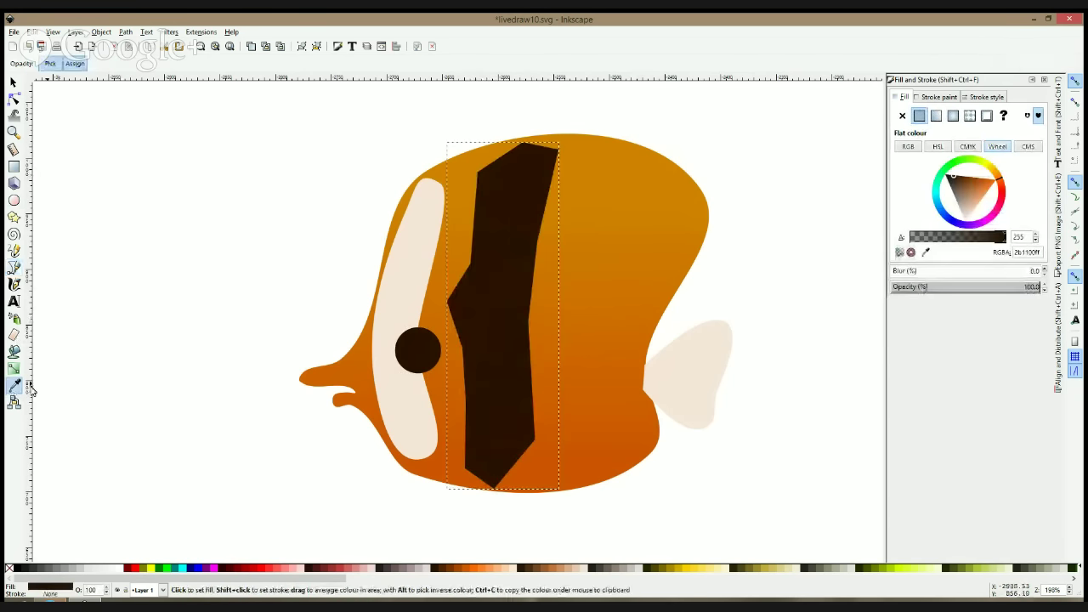
pyautogui.click(417, 278)
# Draw a third closed straight-edged cream band with the Pen tool between the middle band and the tail
pyautogui.press('b')
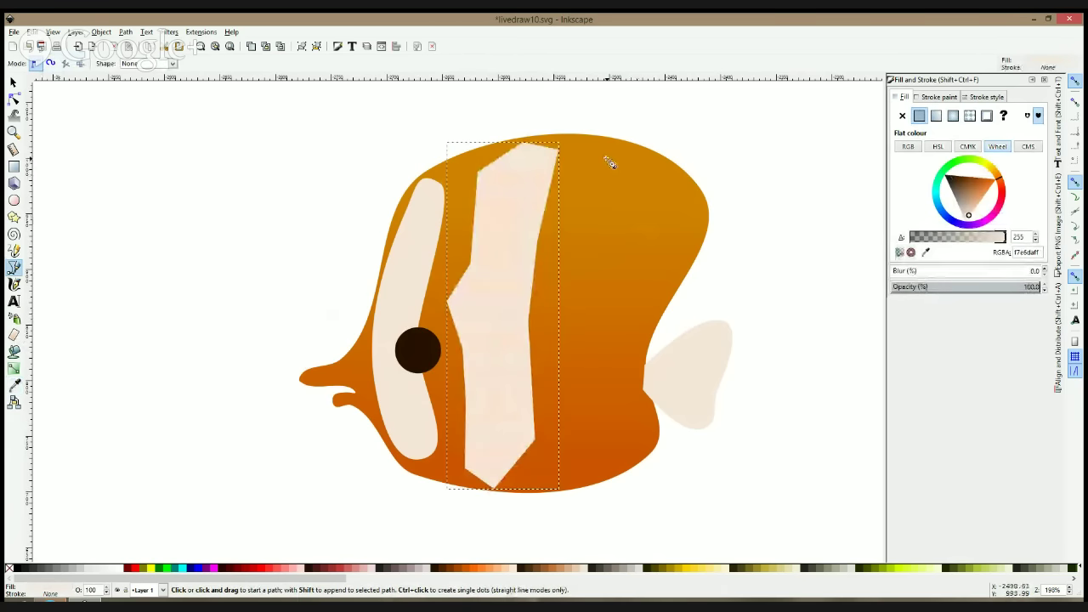
pyautogui.click(581, 154)
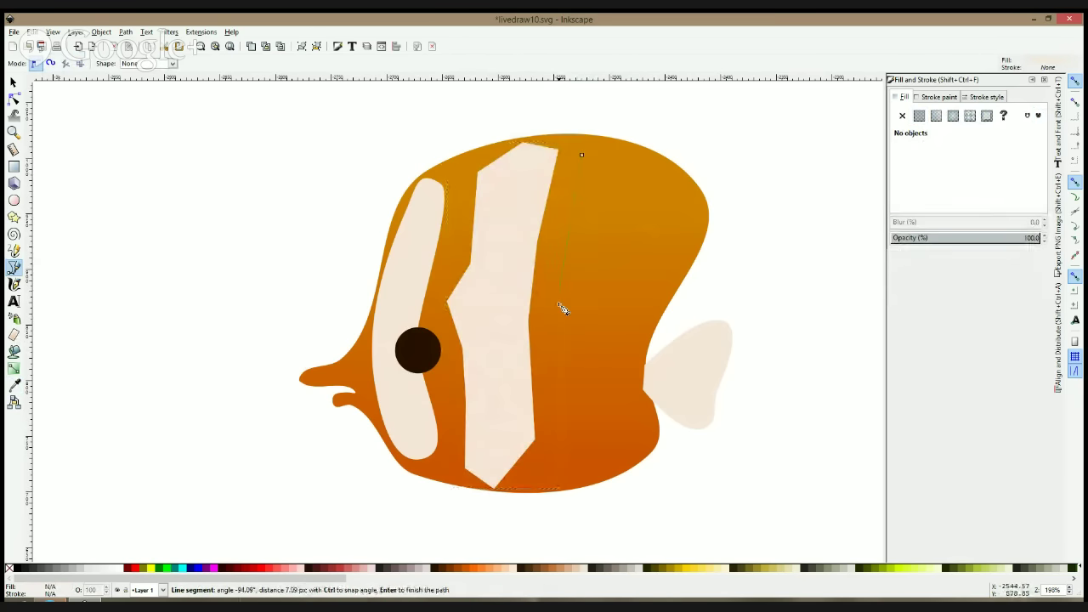
pyautogui.click(577, 464)
pyautogui.click(633, 345)
pyautogui.click(638, 288)
pyautogui.click(652, 204)
pyautogui.click(620, 167)
pyautogui.click(581, 154)
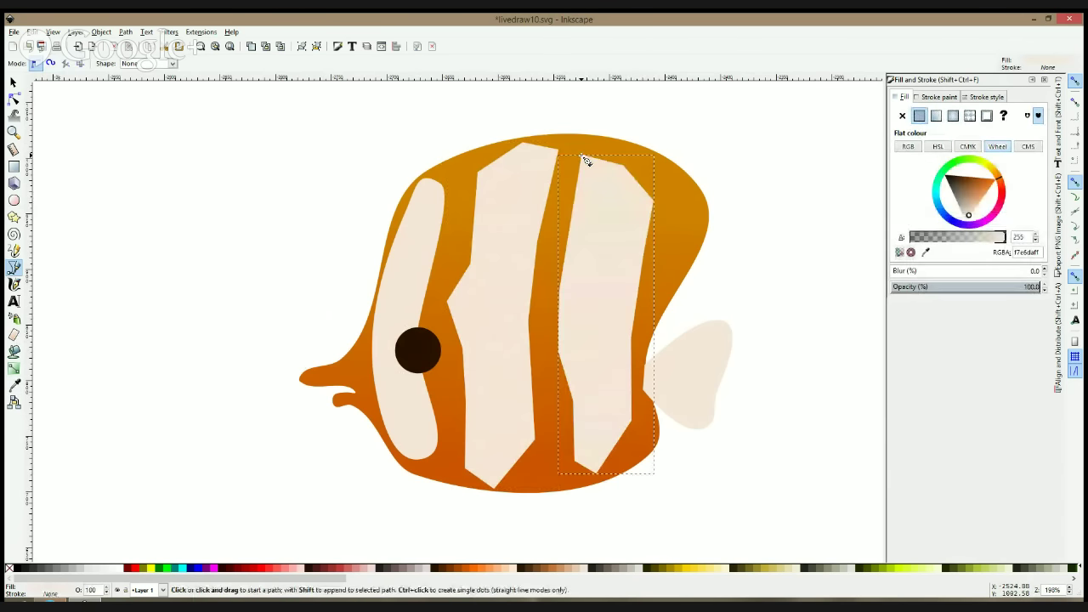
# Smooth the middle band's top node and the upper nodes along its front edge into a wavy curve
pyautogui.click(14, 99)
pyautogui.click(551, 178)
pyautogui.keyDown('ctrl'); pyautogui.click(523, 142); pyautogui.keyUp('ctrl')
pyautogui.keyDown('ctrl'); pyautogui.click(478, 172); pyautogui.keyUp('ctrl')
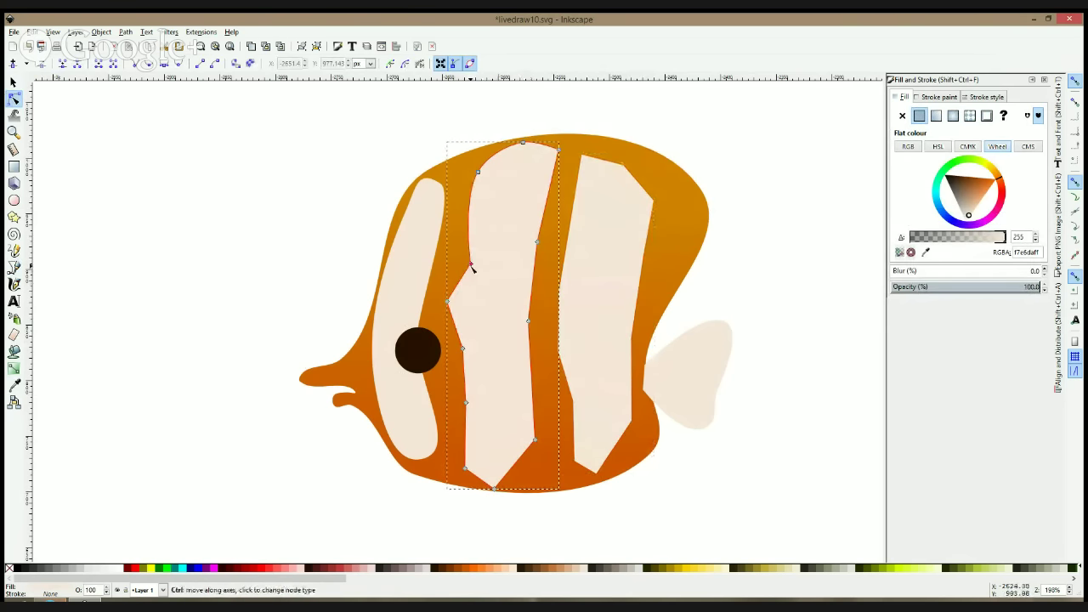
pyautogui.keyDown('ctrl'); pyautogui.click(471, 264); pyautogui.keyUp('ctrl')
pyautogui.keyDown('ctrl'); pyautogui.click(448, 302); pyautogui.keyUp('ctrl')
pyautogui.keyDown('ctrl'); pyautogui.click(464, 348); pyautogui.keyUp('ctrl')
pyautogui.click(14, 267)
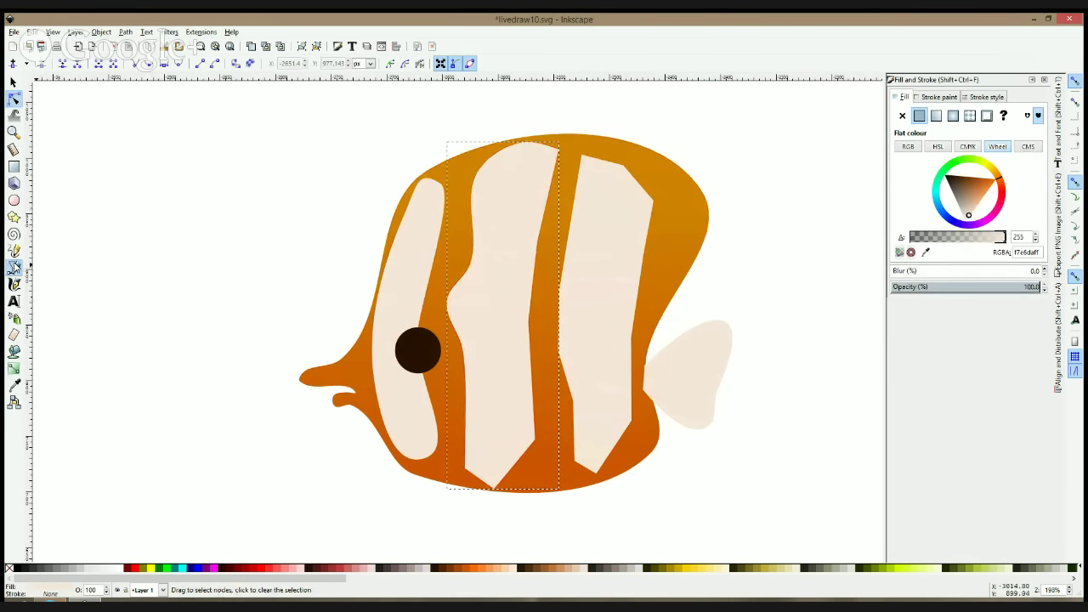
pyautogui.click(207, 200)
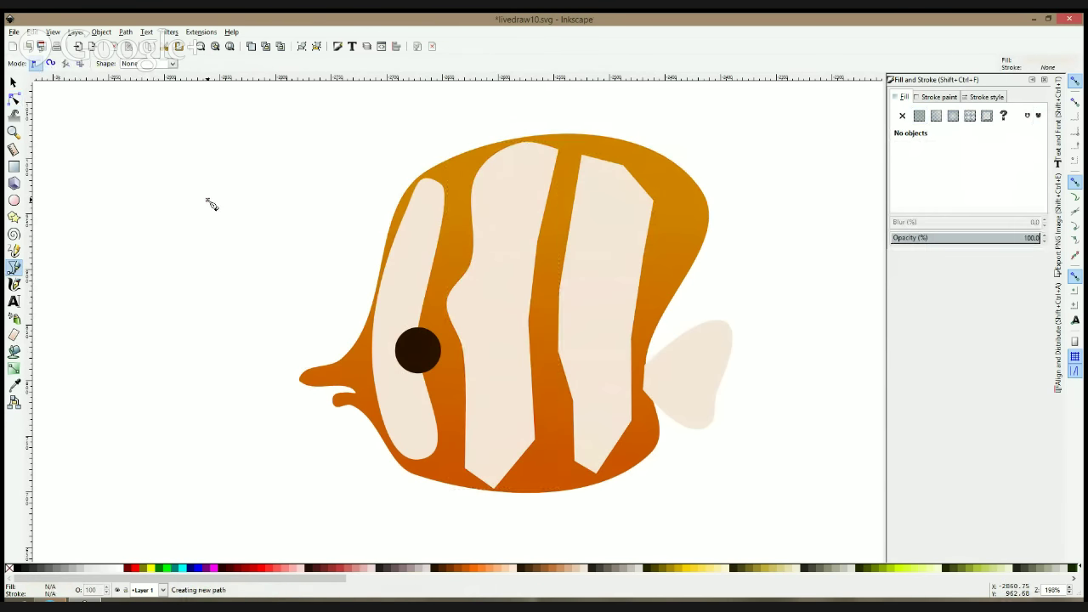
pyautogui.moveTo(273, 255); pyautogui.dragTo(243, 347)
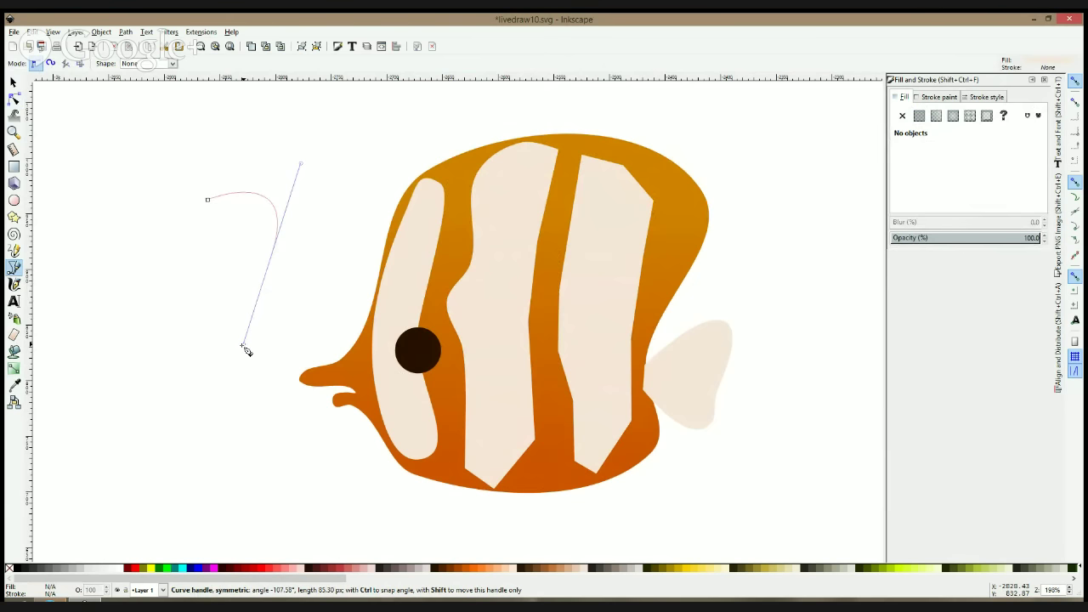
pyautogui.press('Escape')
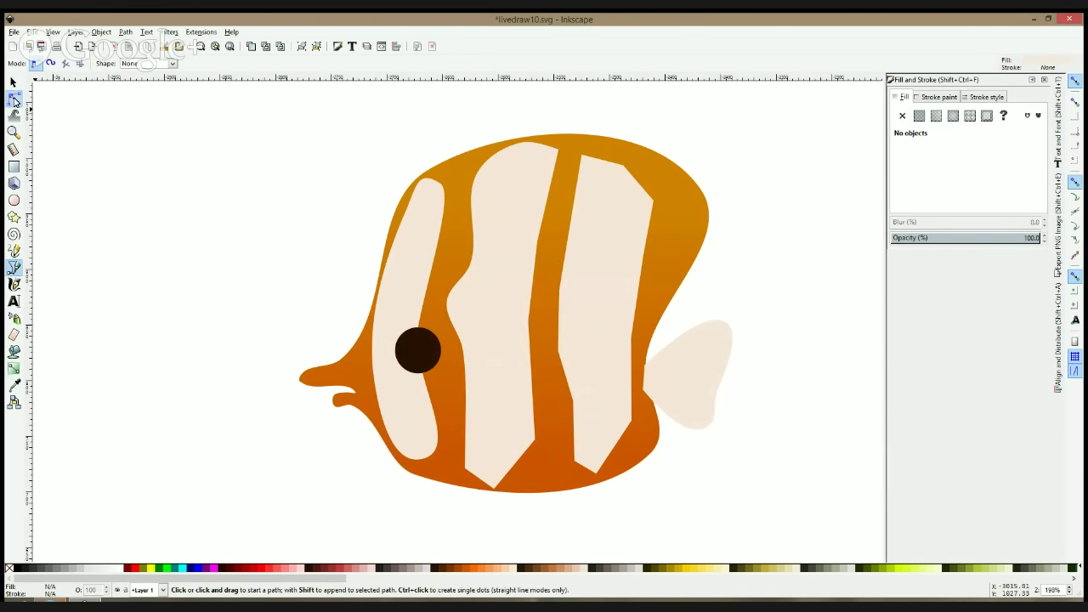
# Smooth the middle band's remaining corner nodes along its rear edge and lower end, and nudge its front-edge bulge inward
pyautogui.click(14, 99)
pyautogui.click(556, 158)
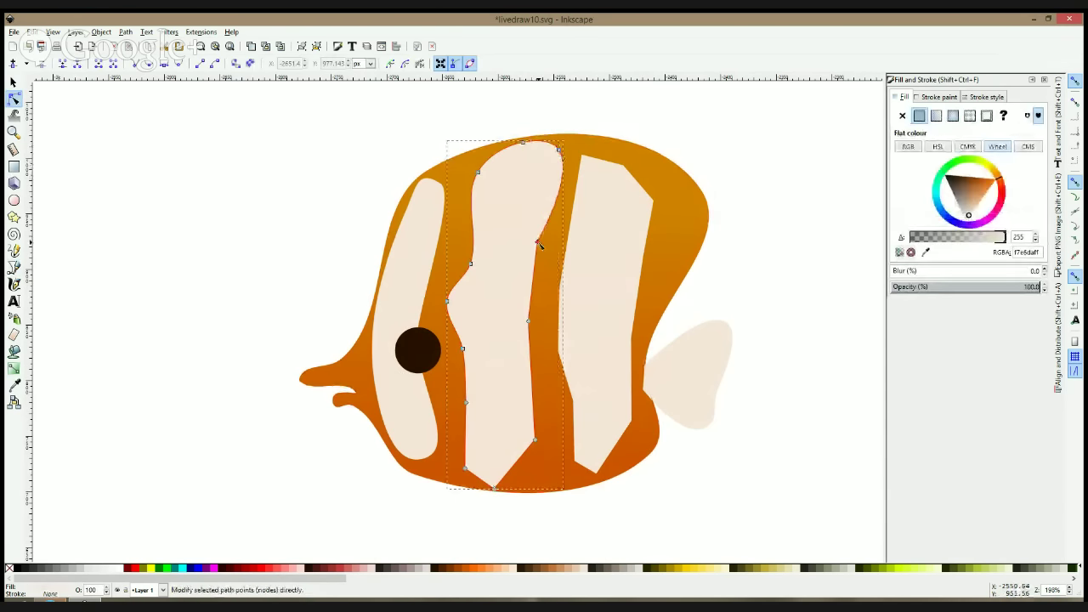
pyautogui.click(447, 300)
pyautogui.moveTo(448, 300); pyautogui.dragTo(452, 304)
pyautogui.keyDown('ctrl'); pyautogui.click(466, 403); pyautogui.keyUp('ctrl')
pyautogui.keyDown('ctrl'); pyautogui.click(466, 467); pyautogui.keyUp('ctrl')
pyautogui.keyDown('ctrl'); pyautogui.click(495, 489); pyautogui.keyUp('ctrl')
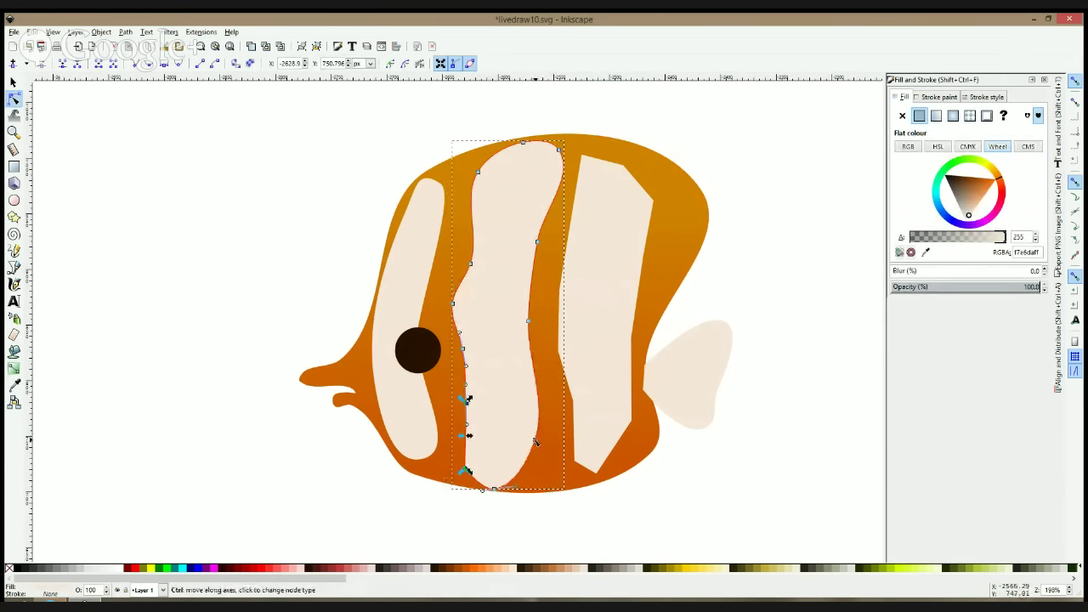
# Pull the middle band's lower rear and bottom nodes inward and shift its middle rear-edge node slightly toward the tail
pyautogui.moveTo(536, 441); pyautogui.dragTo(530, 430)
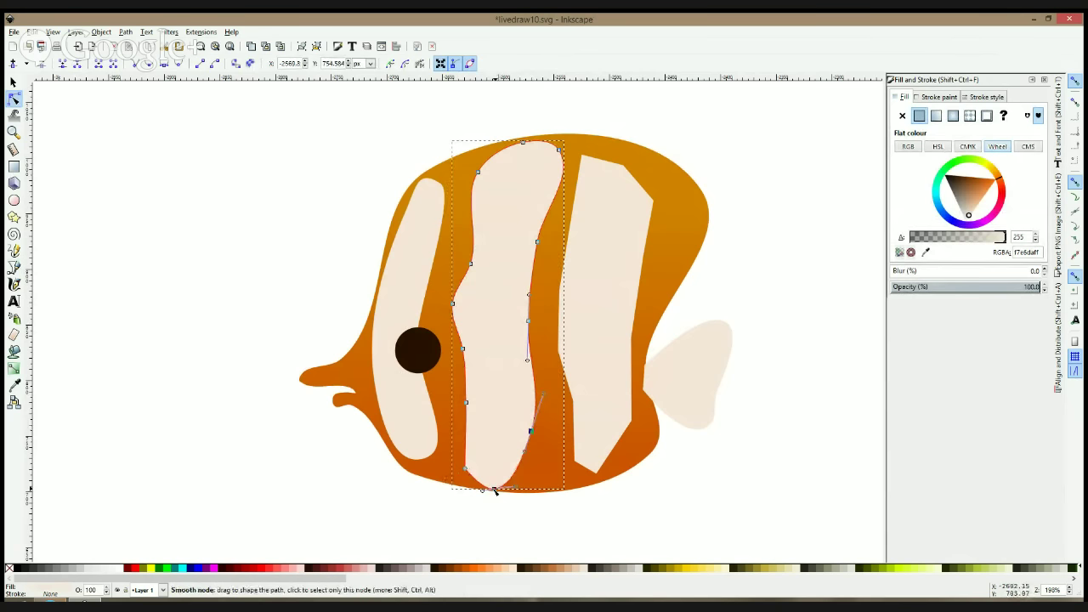
pyautogui.moveTo(497, 483); pyautogui.dragTo(497, 474)
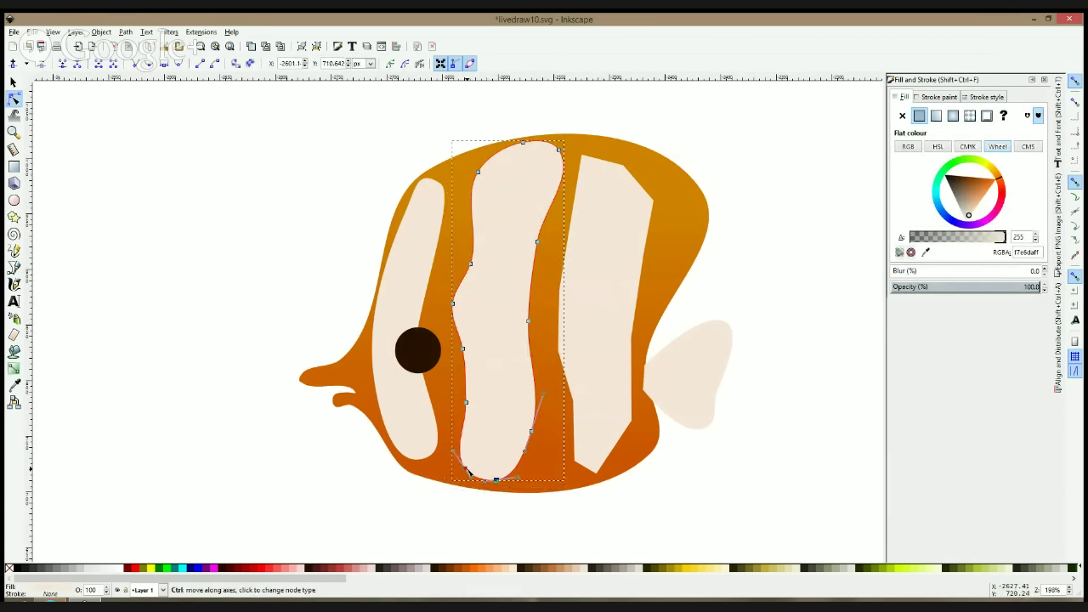
pyautogui.click(505, 519)
pyautogui.click(505, 519)
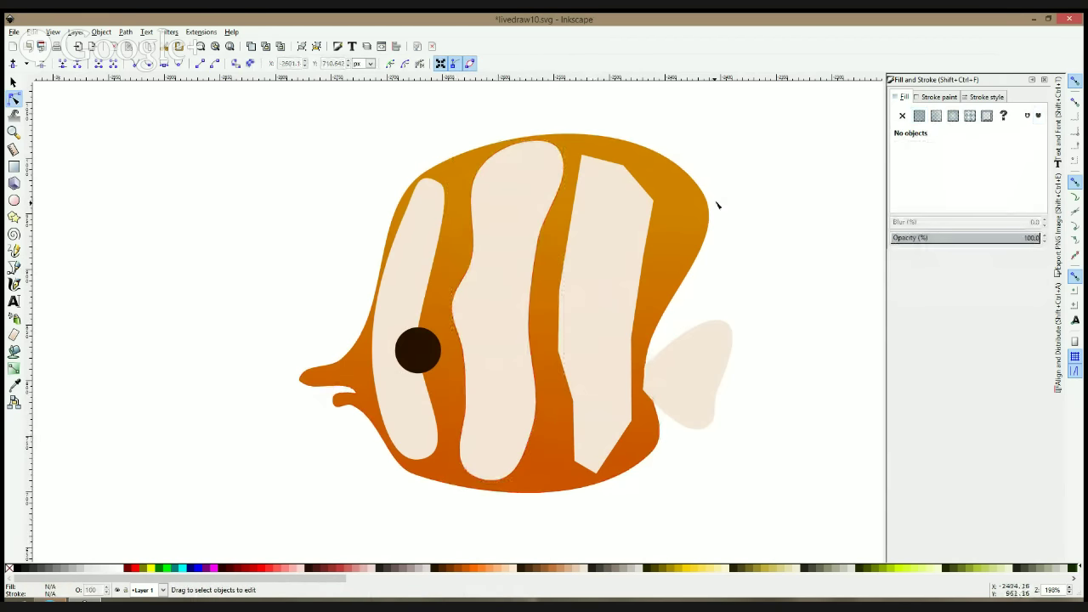
pyautogui.scroll(-3, 718, 204)
pyautogui.scroll(3, 718, 204)
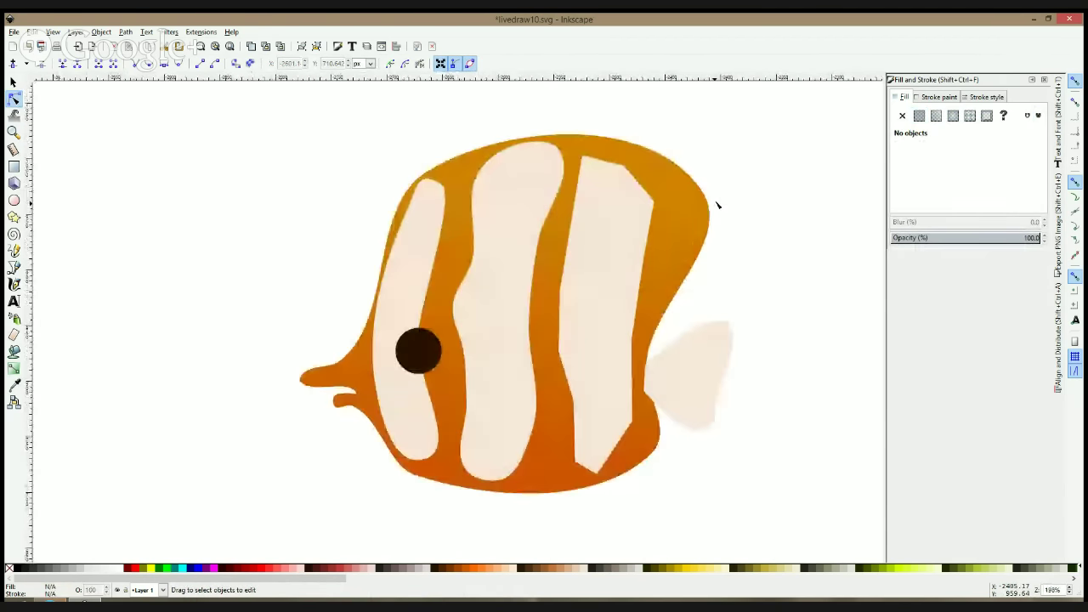
pyautogui.click(505, 261)
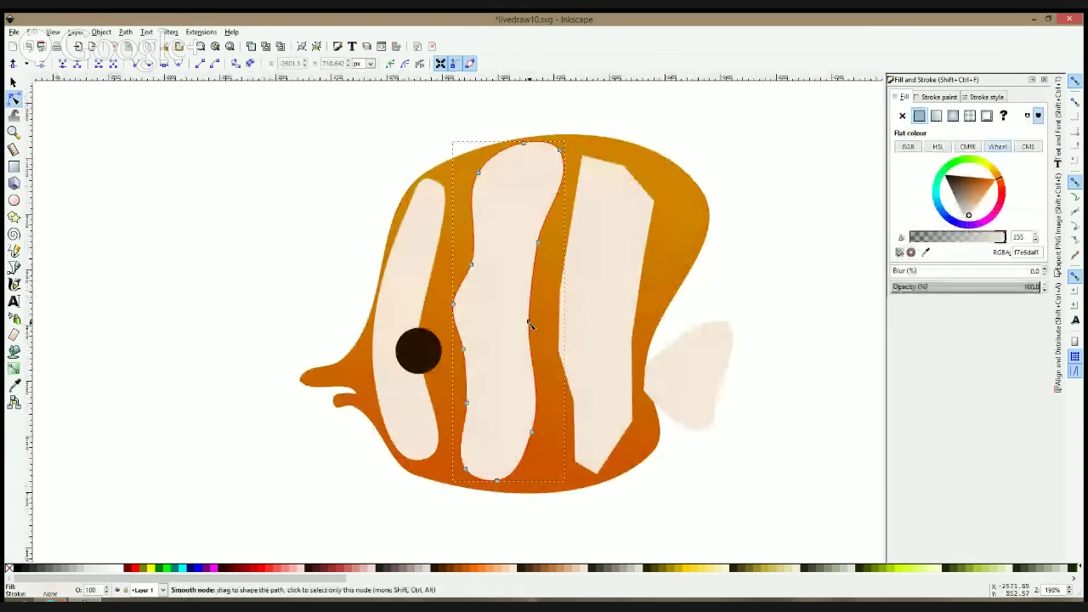
pyautogui.moveTo(528, 321); pyautogui.dragTo(533, 325)
# Round the third band's top front corner while raising it slightly, and flip the band vertically and horizontally
pyautogui.click(607, 182)
pyautogui.moveTo(584, 161); pyautogui.dragTo(592, 149)
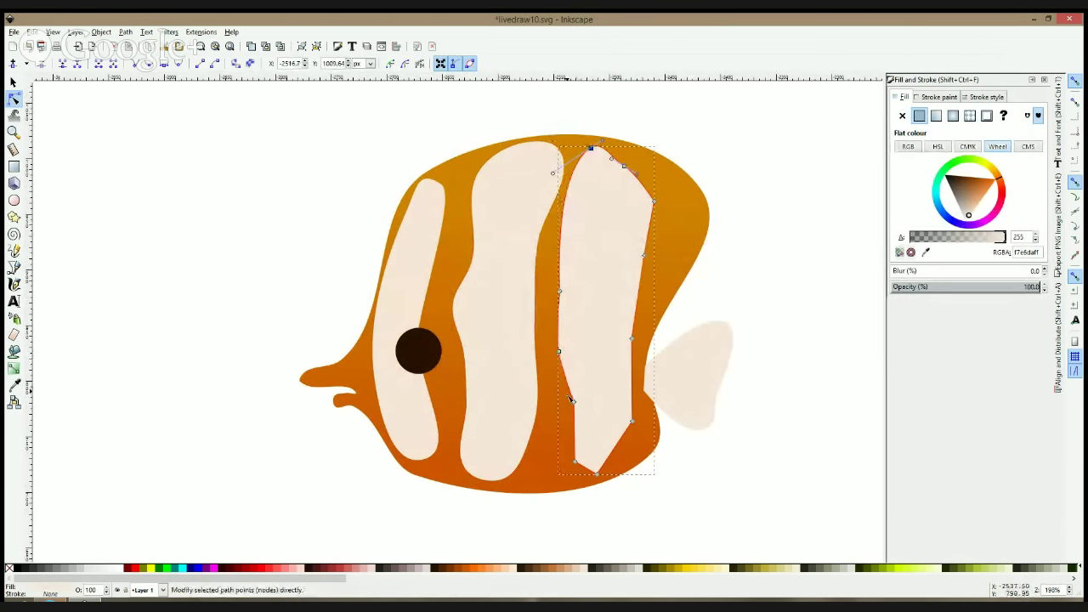
pyautogui.press('v')
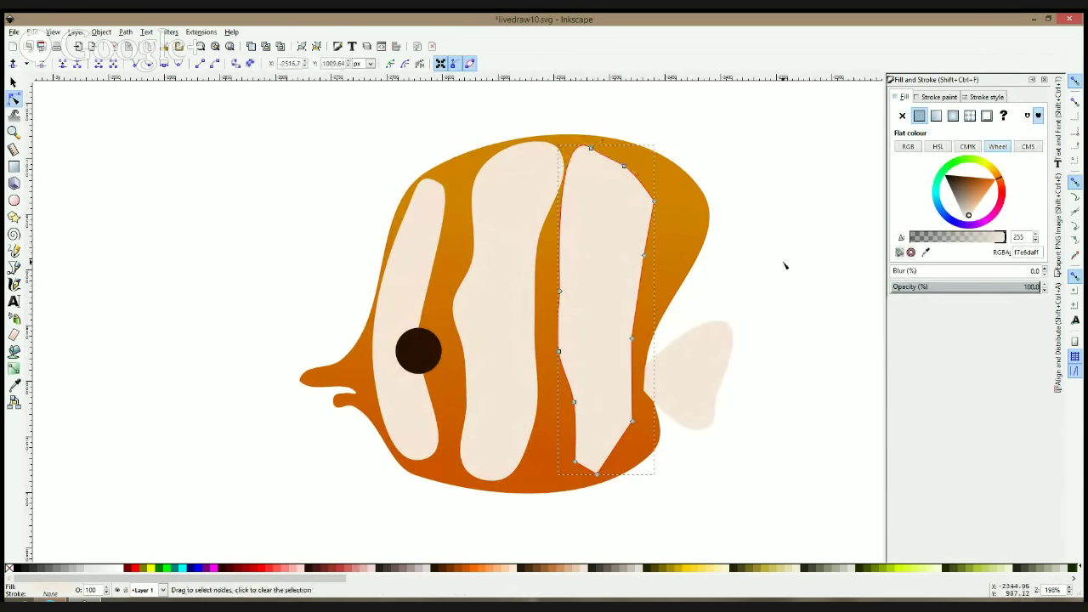
pyautogui.click(785, 265)
pyautogui.press('s')
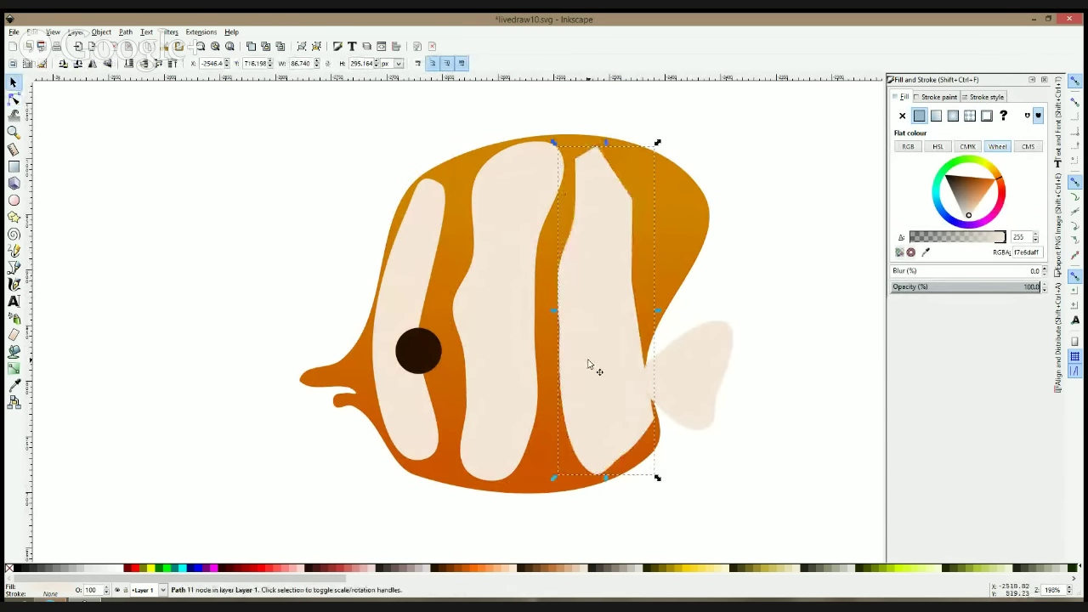
pyautogui.click(13, 100)
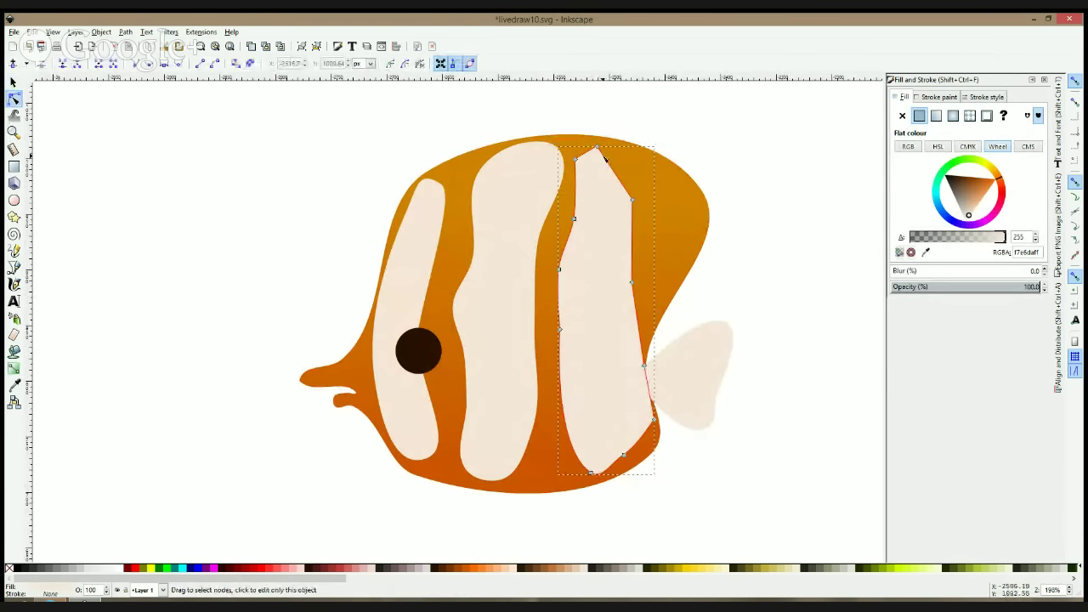
pyautogui.press('h')
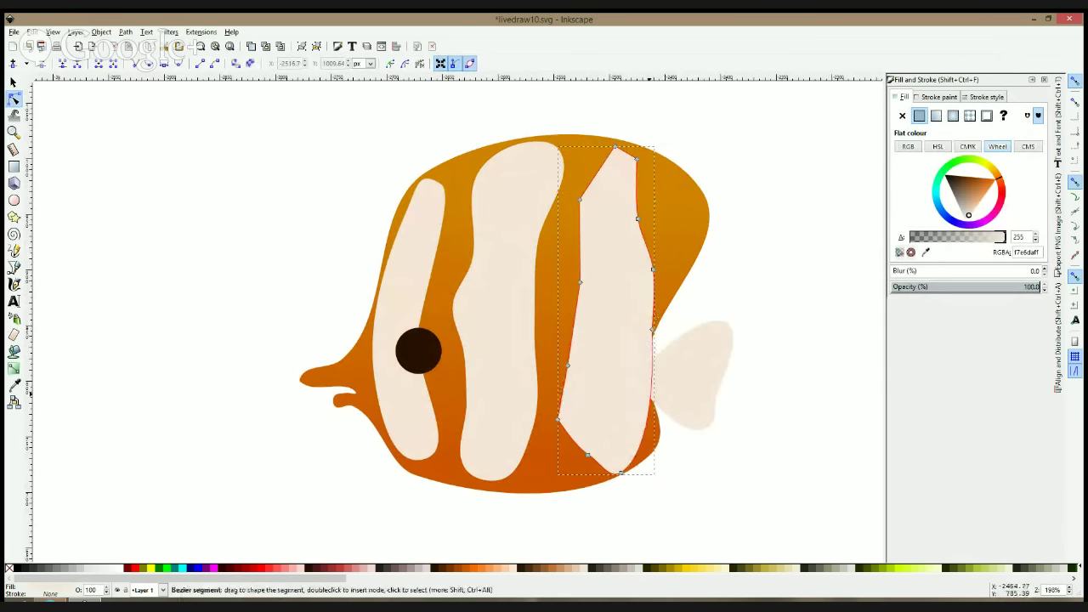
# Move the third band's rear-edge nodes inward, smooth its remaining corner nodes and round off its lower end
pyautogui.moveTo(655, 332); pyautogui.dragTo(632, 363)
pyautogui.moveTo(649, 272); pyautogui.dragTo(644, 270)
pyautogui.keyDown('ctrl'); pyautogui.click(637, 159); pyautogui.keyUp('ctrl')
pyautogui.keyDown('ctrl'); pyautogui.click(580, 199); pyautogui.keyUp('ctrl')
pyautogui.keyDown('ctrl'); pyautogui.click(581, 282); pyautogui.keyUp('ctrl')
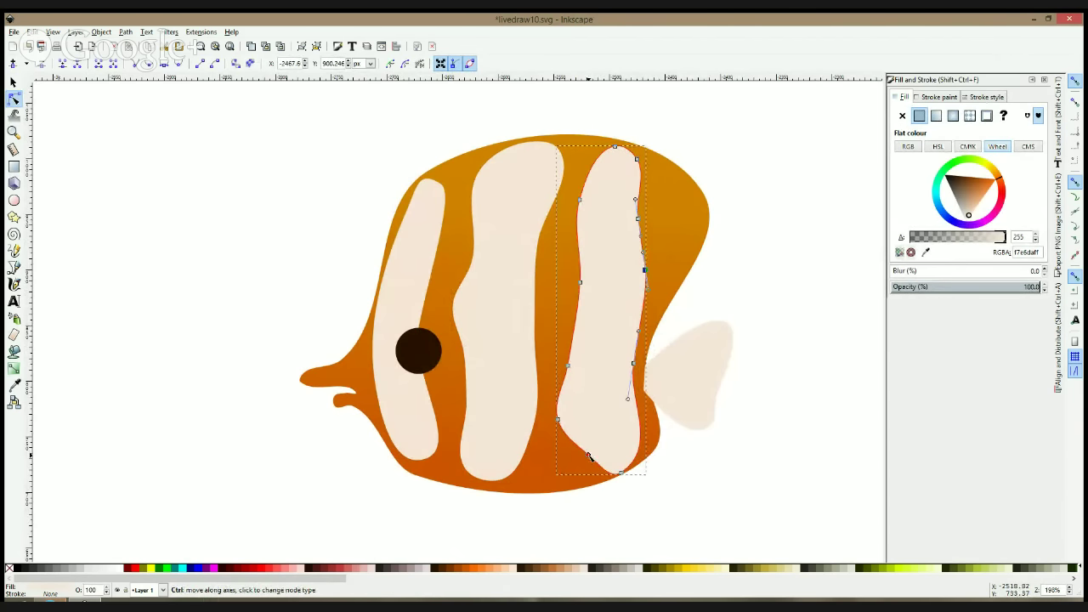
pyautogui.moveTo(588, 454); pyautogui.dragTo(617, 463)
# Move the front stripe's lower front-edge node slightly inward, away from the body outline
pyautogui.click(707, 481)
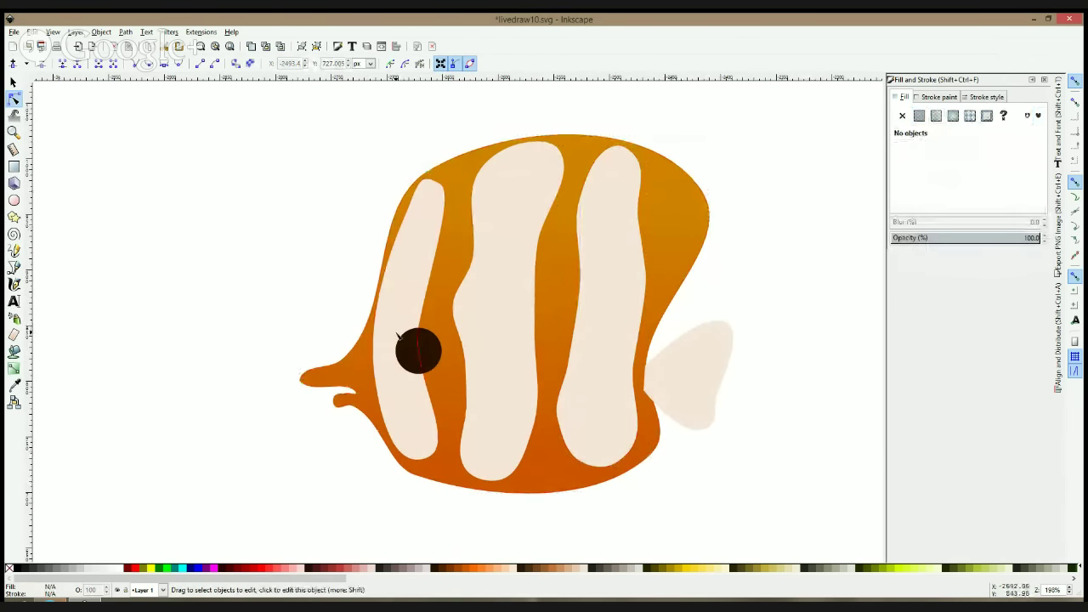
pyautogui.click(383, 328)
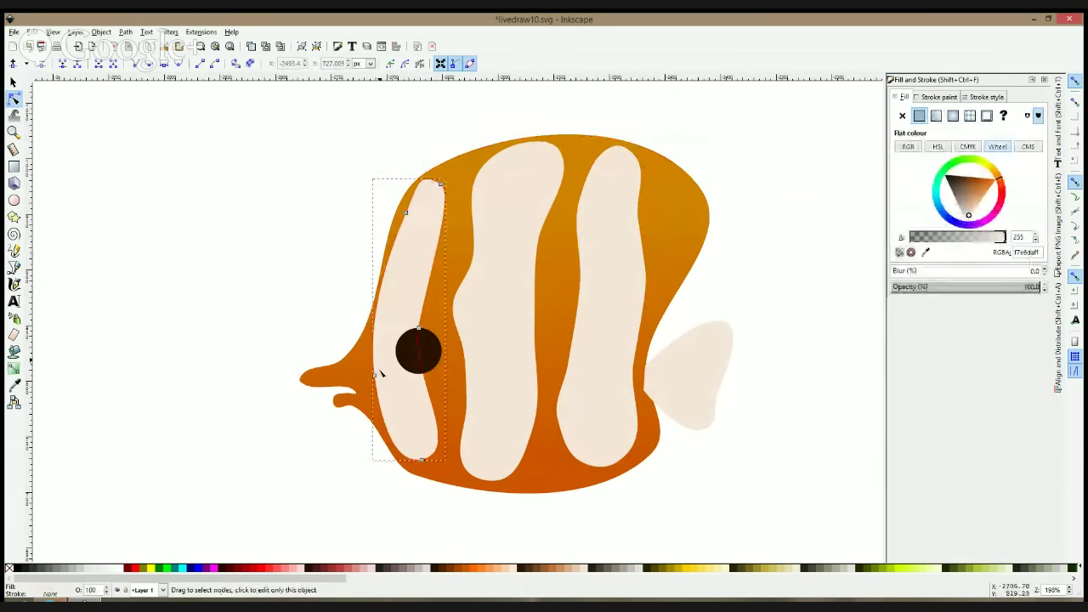
pyautogui.moveTo(374, 379); pyautogui.dragTo(381, 378)
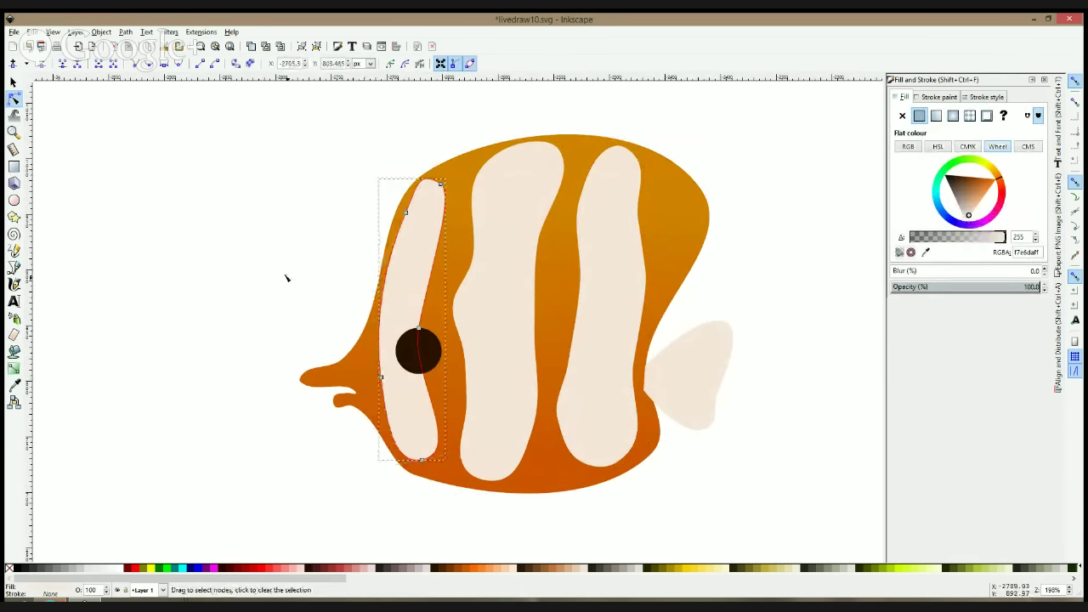
# Duplicate the dark eye circle and place the copy behind the third band in the upper rear of the body
pyautogui.click(407, 337)
pyautogui.press('s')
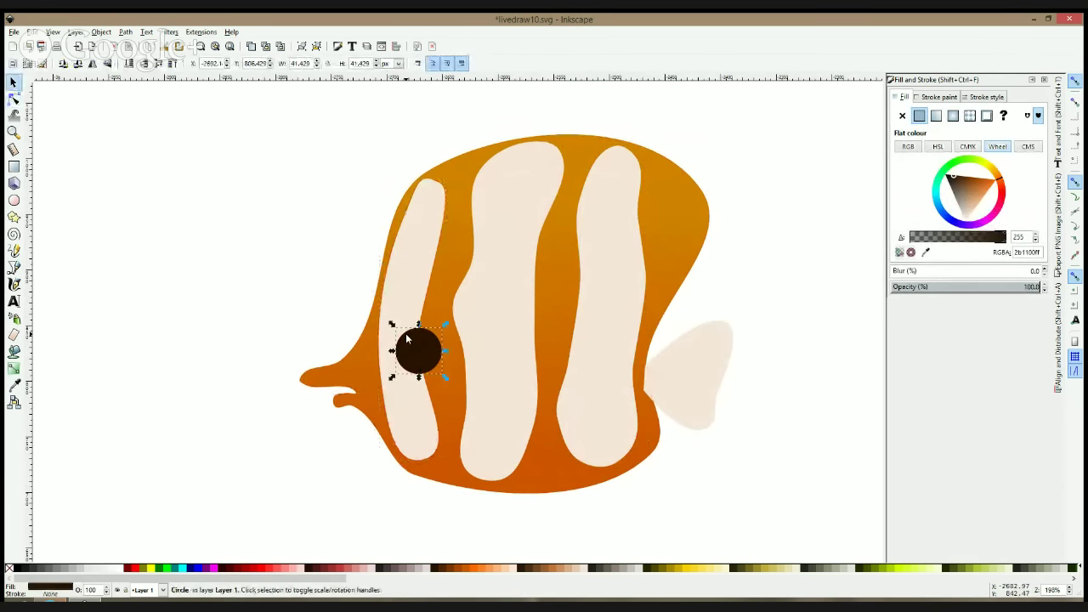
pyautogui.hotkey('ctrl', 'd')
pyautogui.moveTo(405, 336); pyautogui.dragTo(656, 213)
# Convert the copied circle to a path, stretch it into an oval about 49.5 px tall and nudge it up slightly
pyautogui.click(13, 99)
pyautogui.hotkey('ctrl', 'shift', 'c')
pyautogui.moveTo(662, 244); pyautogui.dragTo(658, 248)
pyautogui.moveTo(662, 197); pyautogui.dragTo(662, 193)
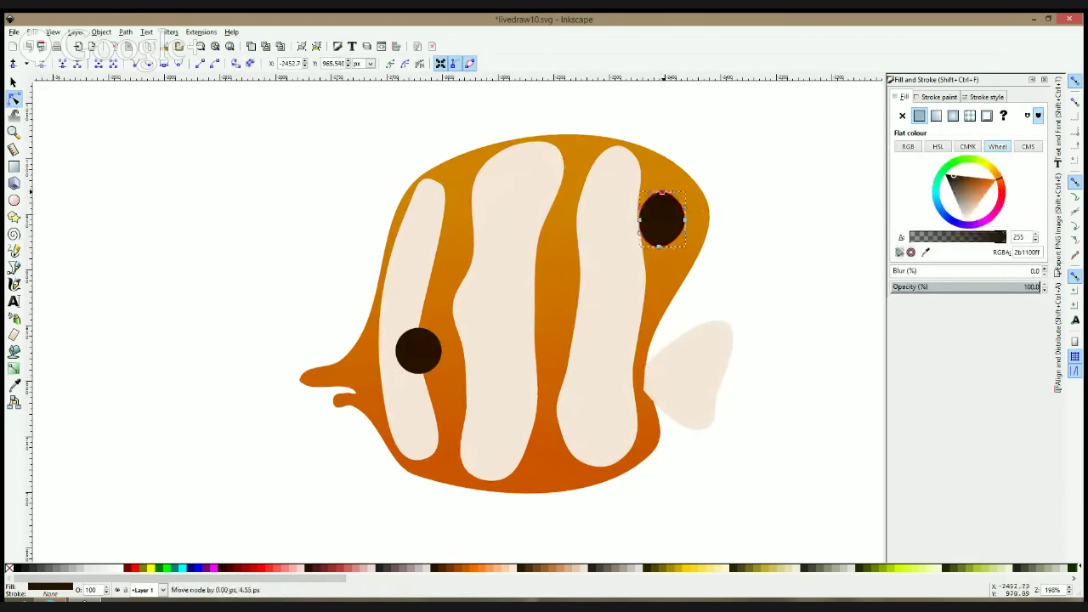
pyautogui.click(728, 172)
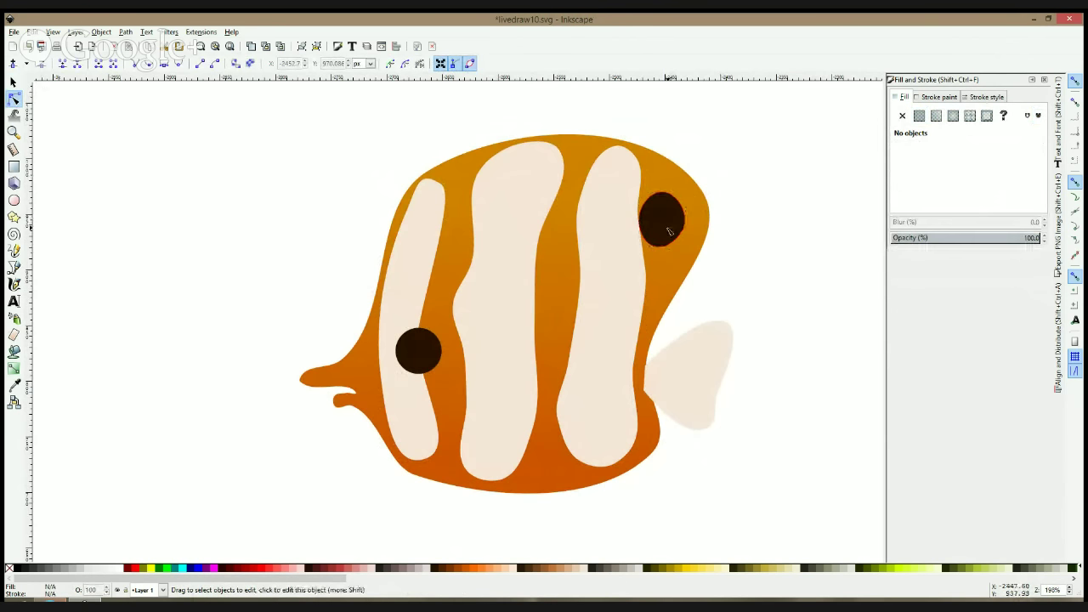
pyautogui.click(669, 225)
pyautogui.press('F1')
pyautogui.moveTo(670, 215); pyautogui.dragTo(670, 213)
pyautogui.click(727, 156)
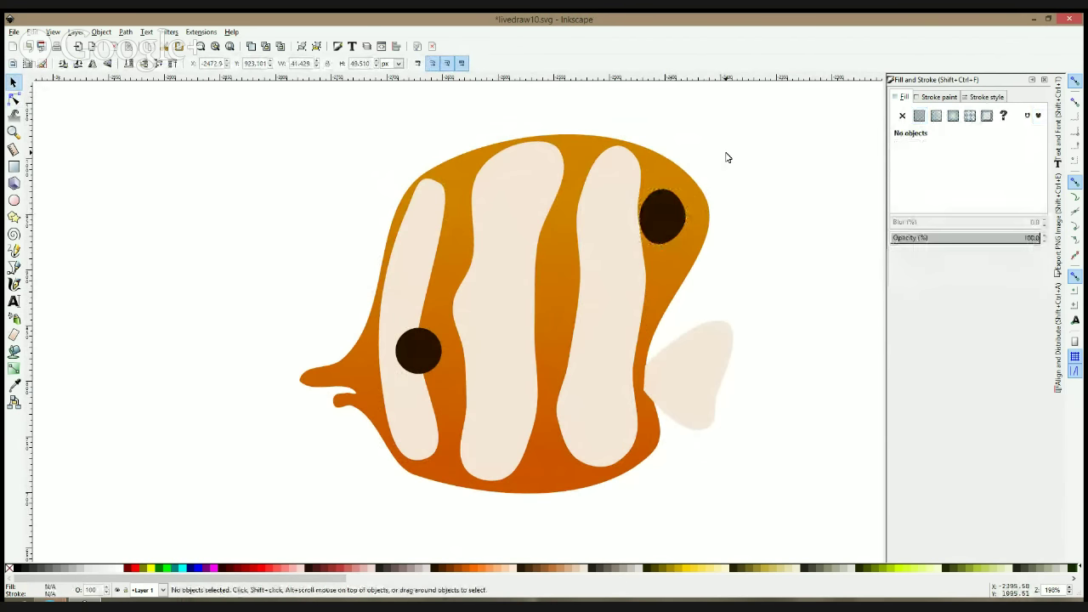
pyautogui.press('ctrl')
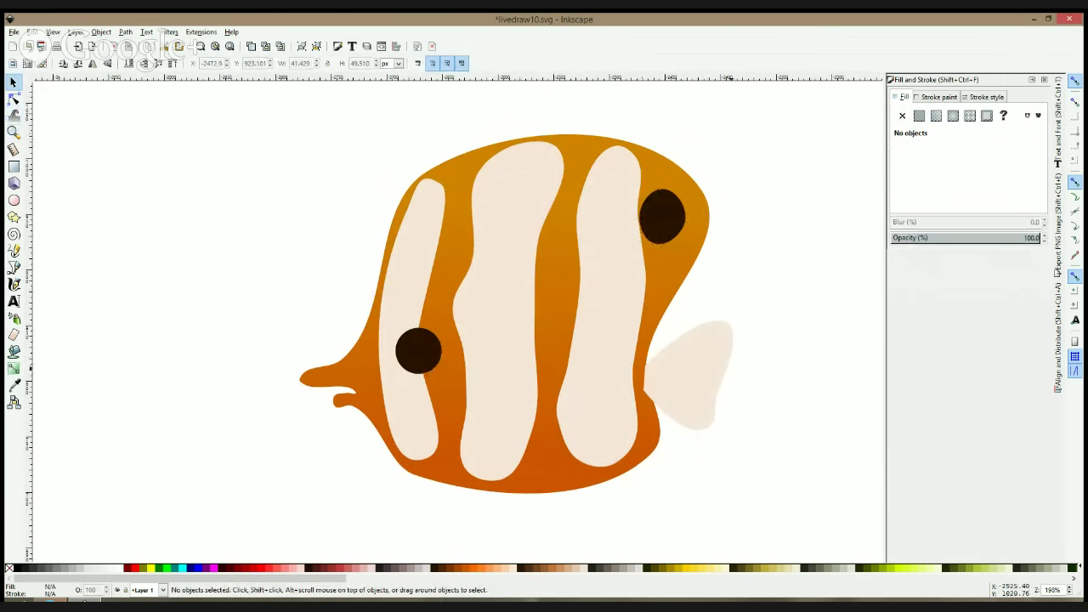
# Draw a small closed four-node shape at the base of the tail with the Pen tool and fill it with the eye's dark brown 2b1100
pyautogui.click(703, 370)
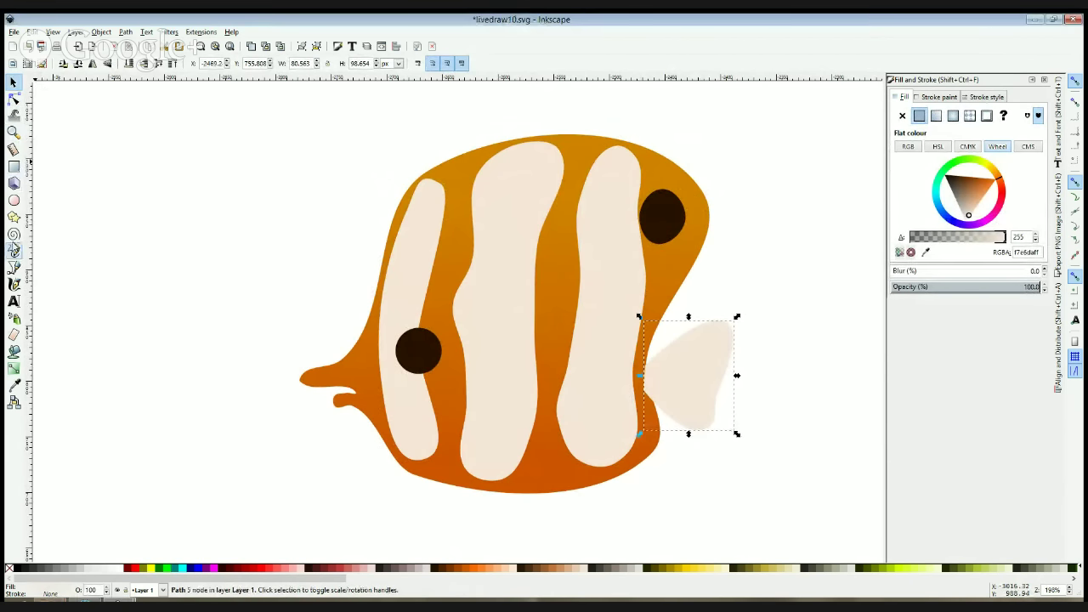
pyautogui.click(14, 266)
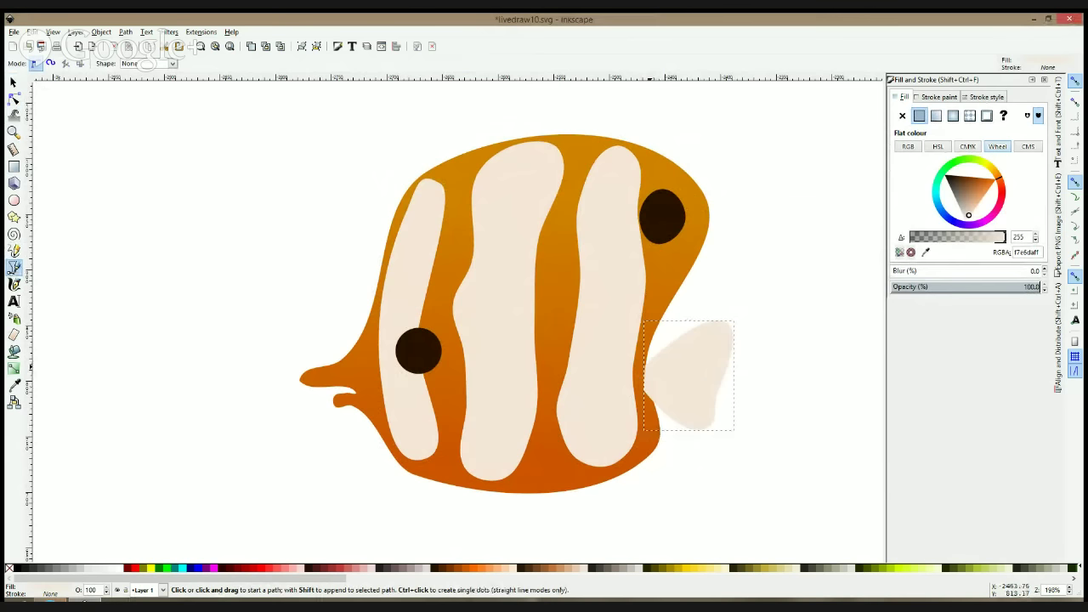
pyautogui.click(649, 366)
pyautogui.click(658, 397)
pyautogui.click(649, 388)
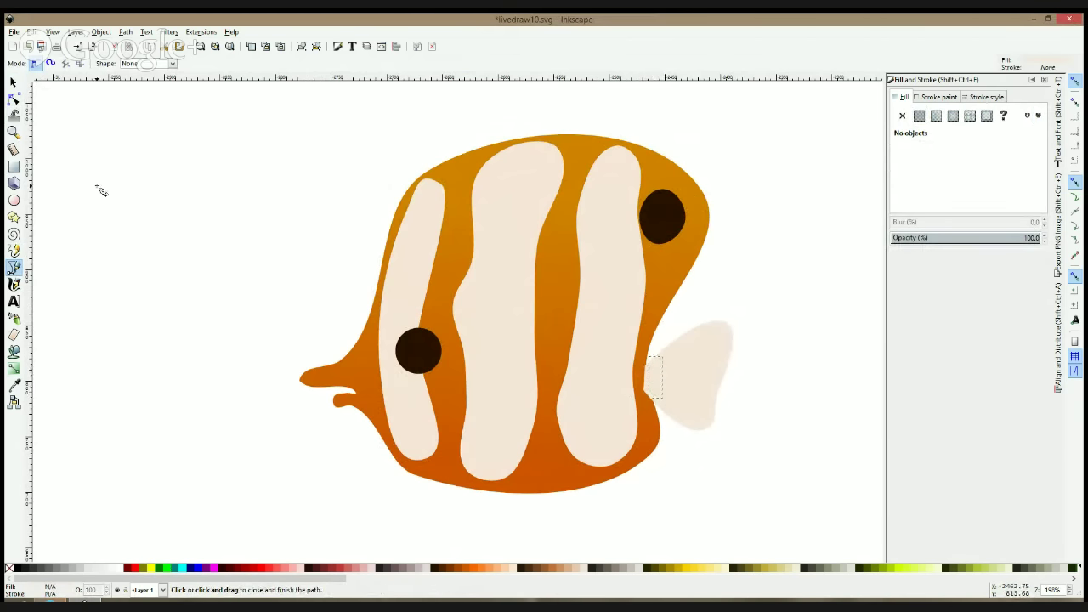
pyautogui.click(13, 384)
pyautogui.click(411, 362)
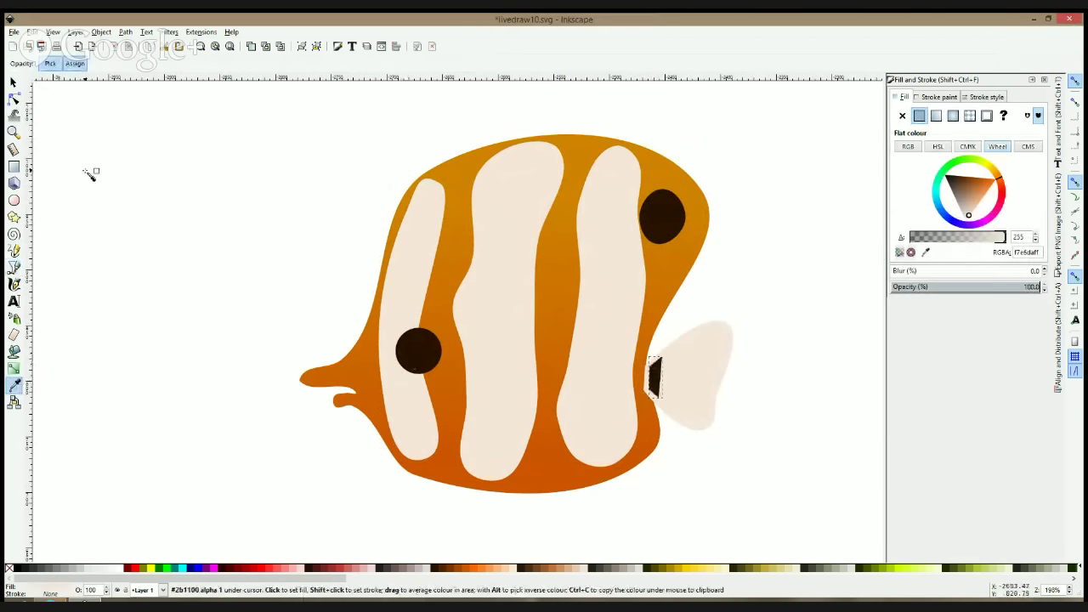
# Smooth the small dark shape at the tail base and move its upper nodes to form a curved bean-like mark
pyautogui.click(14, 97)
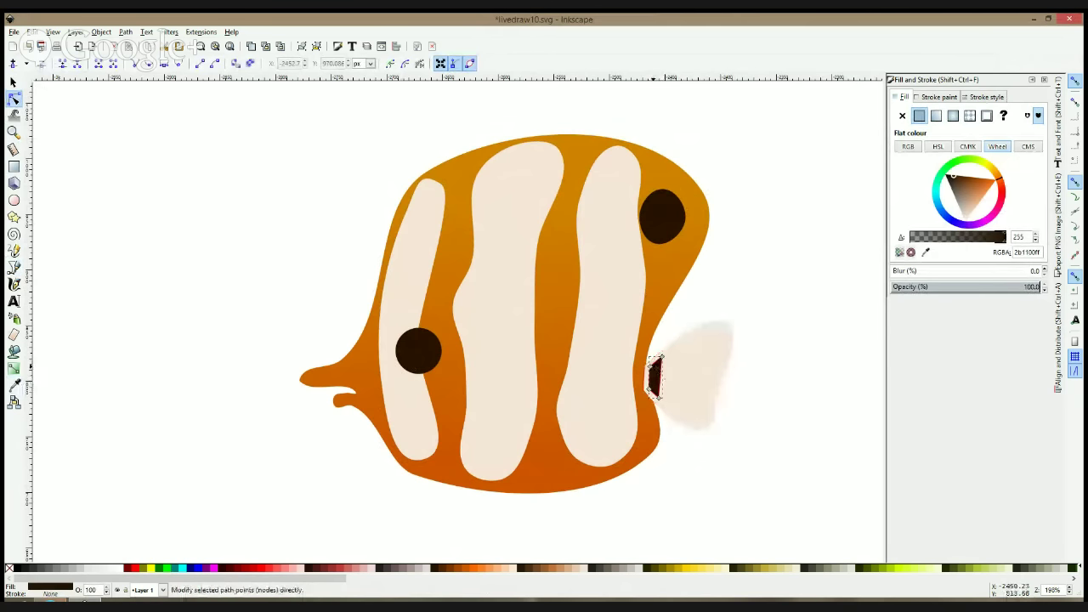
pyautogui.moveTo(662, 394); pyautogui.dragTo(648, 379)
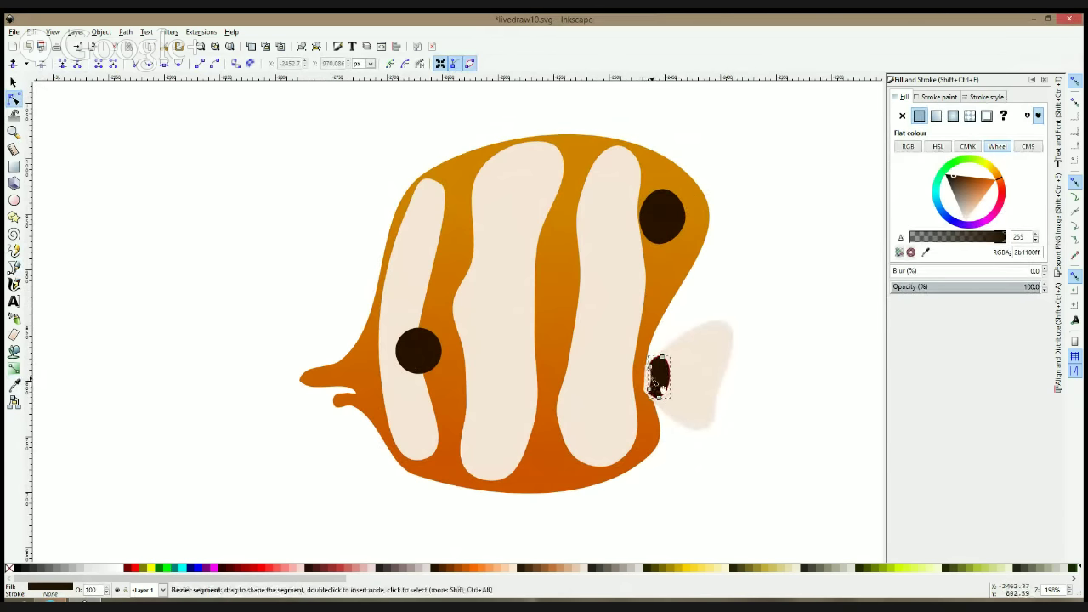
pyautogui.moveTo(661, 357); pyautogui.dragTo(660, 363)
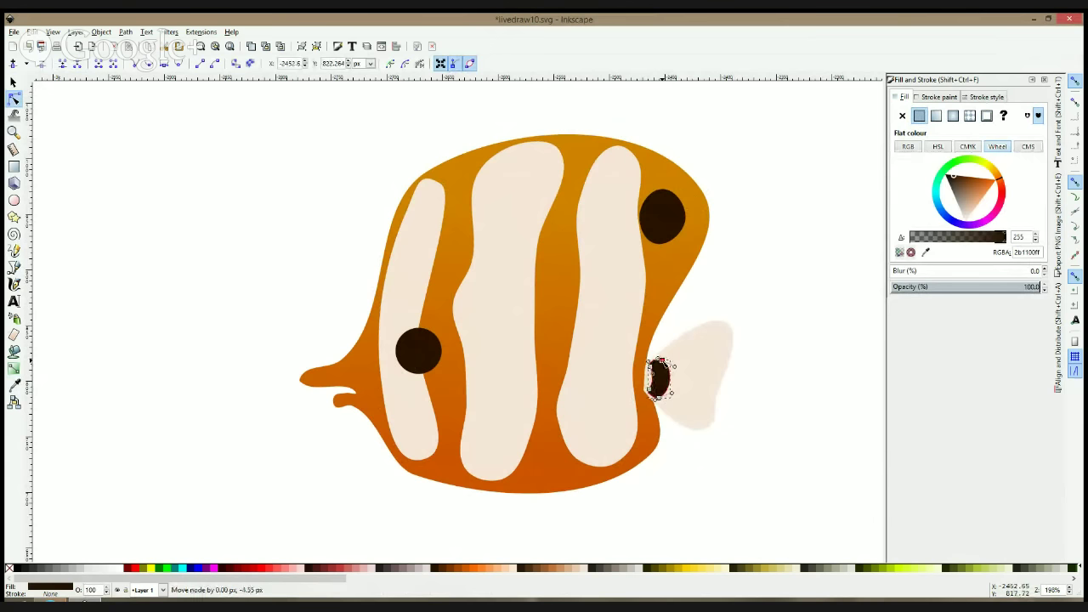
pyautogui.click(650, 369)
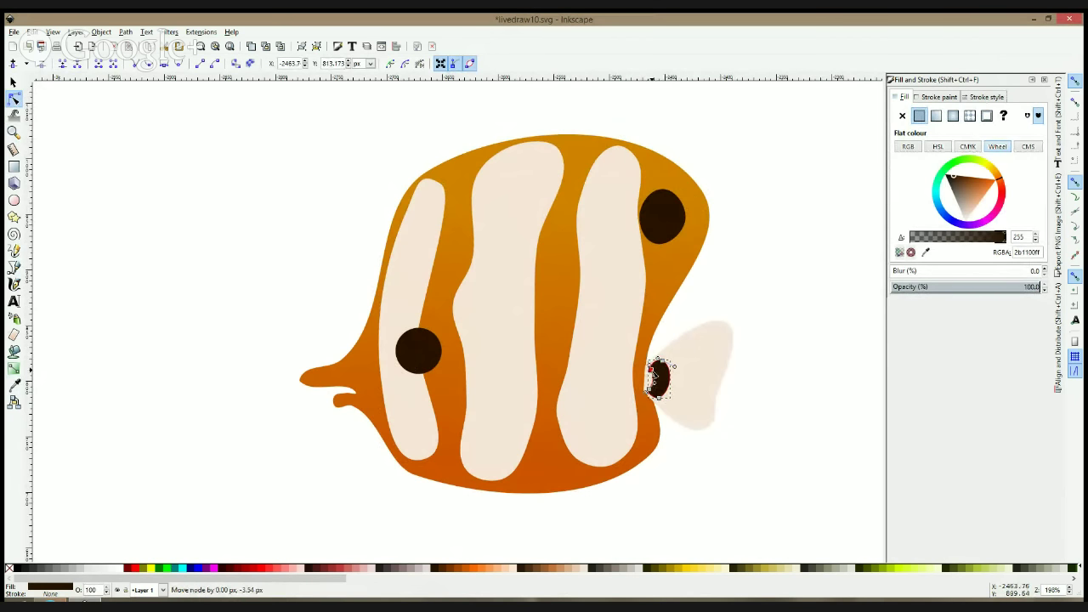
pyautogui.moveTo(657, 364); pyautogui.dragTo(655, 364)
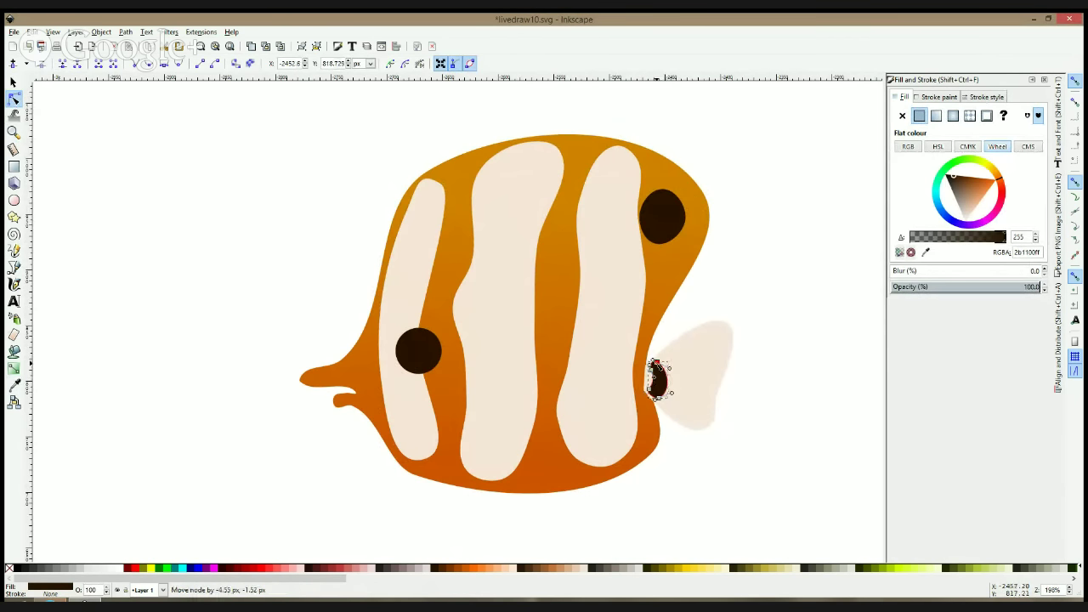
pyautogui.press('space')
pyautogui.click(766, 398)
pyautogui.press('Escape')
pyautogui.scroll(3, 680, 396)
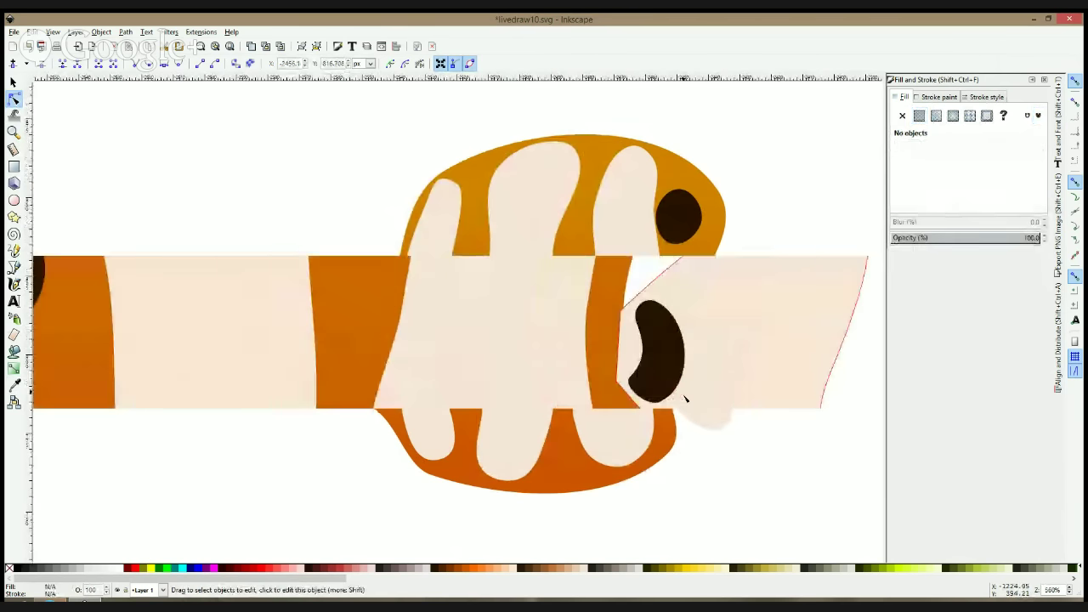
# Adjust the lower front node of the dark bean-like mark at the tail base
pyautogui.moveTo(631, 376); pyautogui.dragTo(644, 406)
pyautogui.press('space')
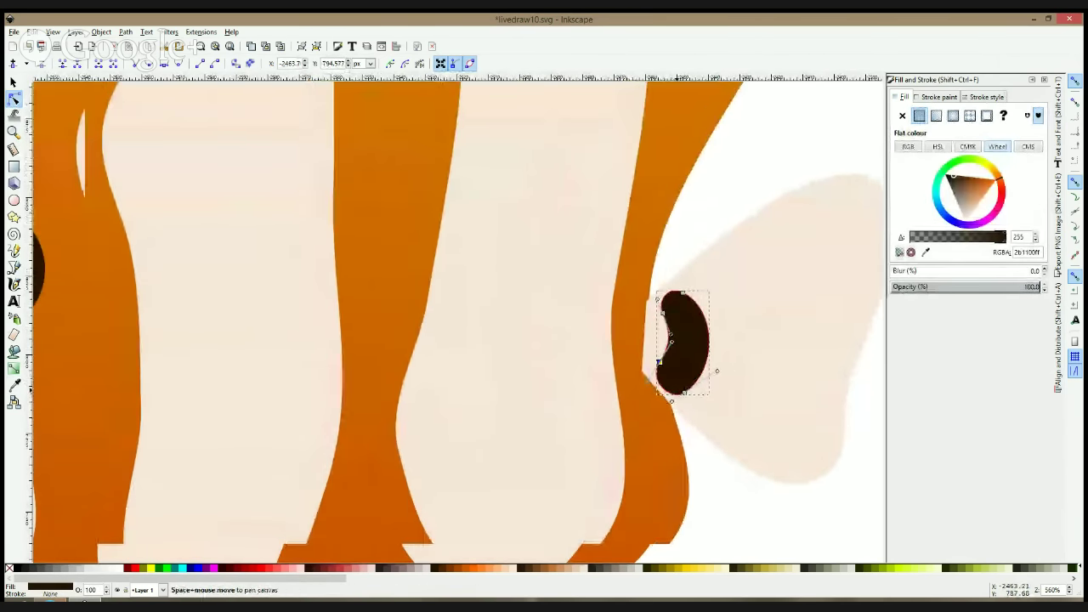
pyautogui.scroll(-3, 753, 260)
pyautogui.press('Escape')
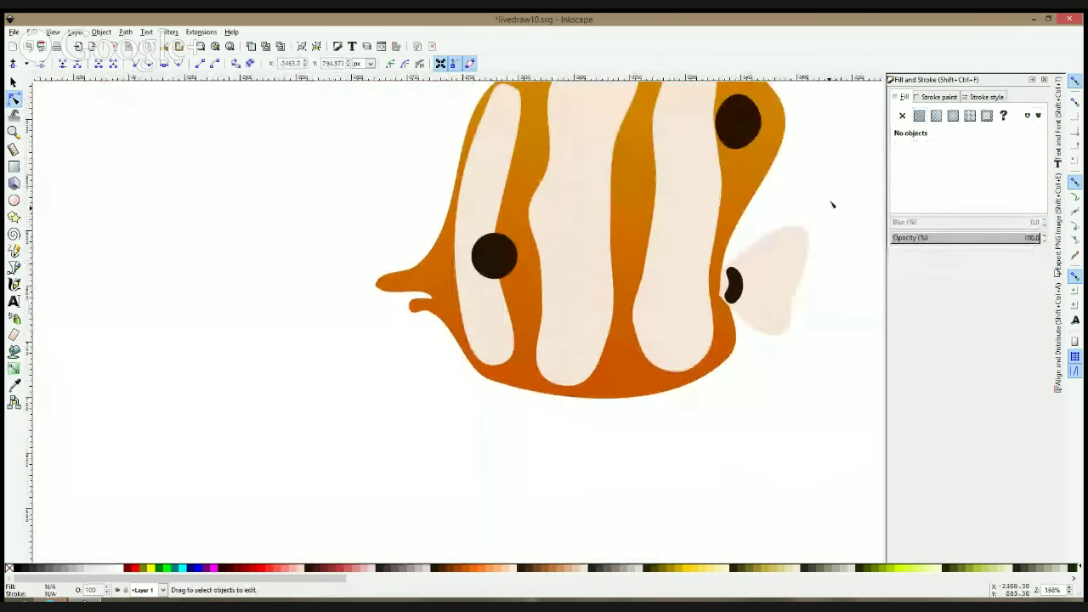
pyautogui.moveTo(832, 204); pyautogui.dragTo(727, 292)
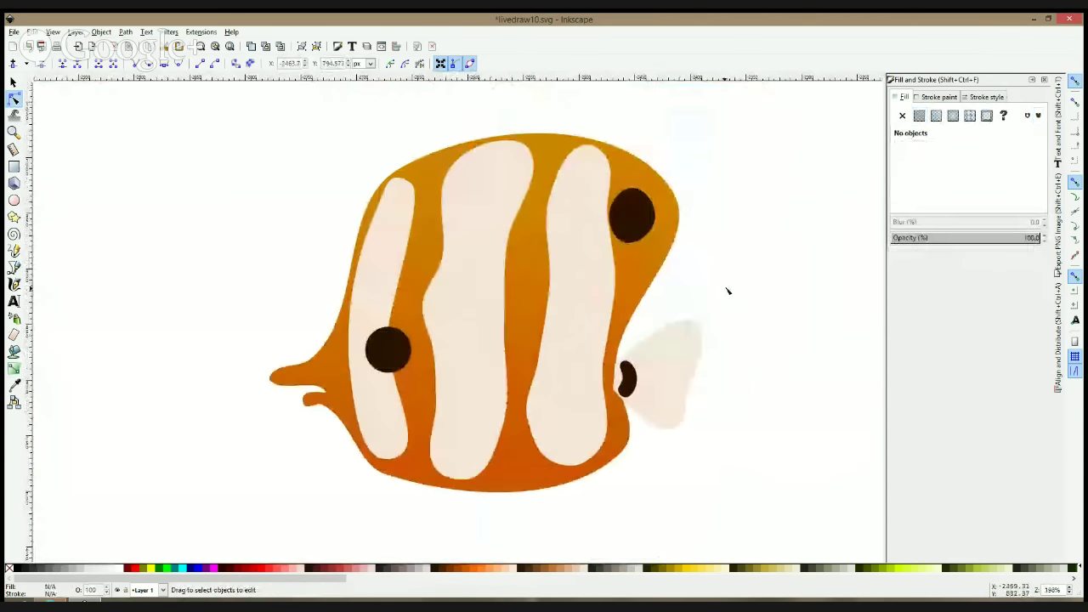
# Save the document with the whole fish selected, and duplicate the fish with the copy placed to the right of the original
pyautogui.click(16, 268)
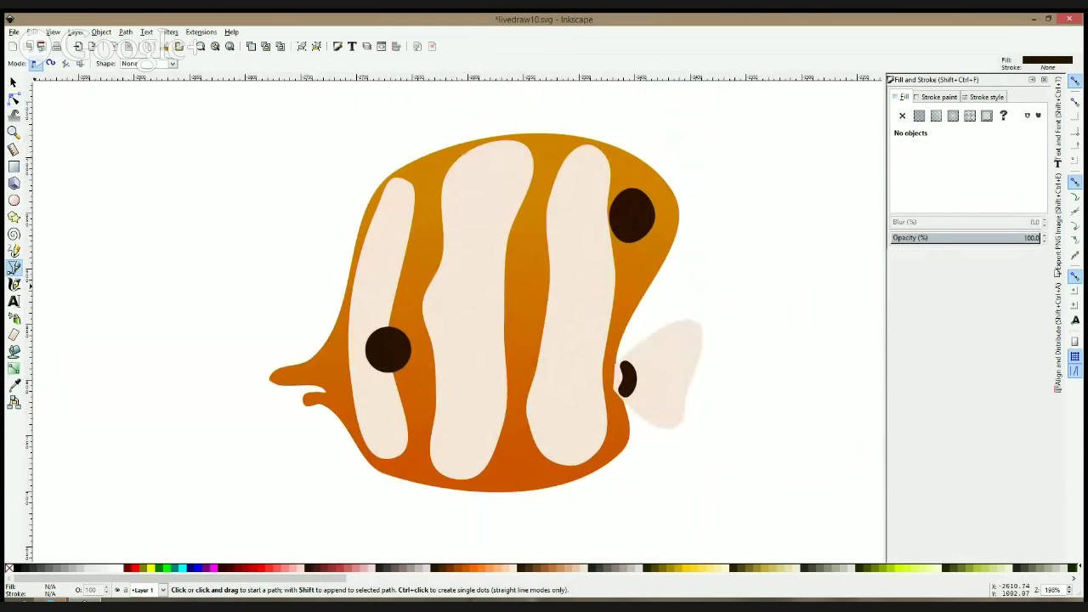
pyautogui.scroll(-3, 304, 252)
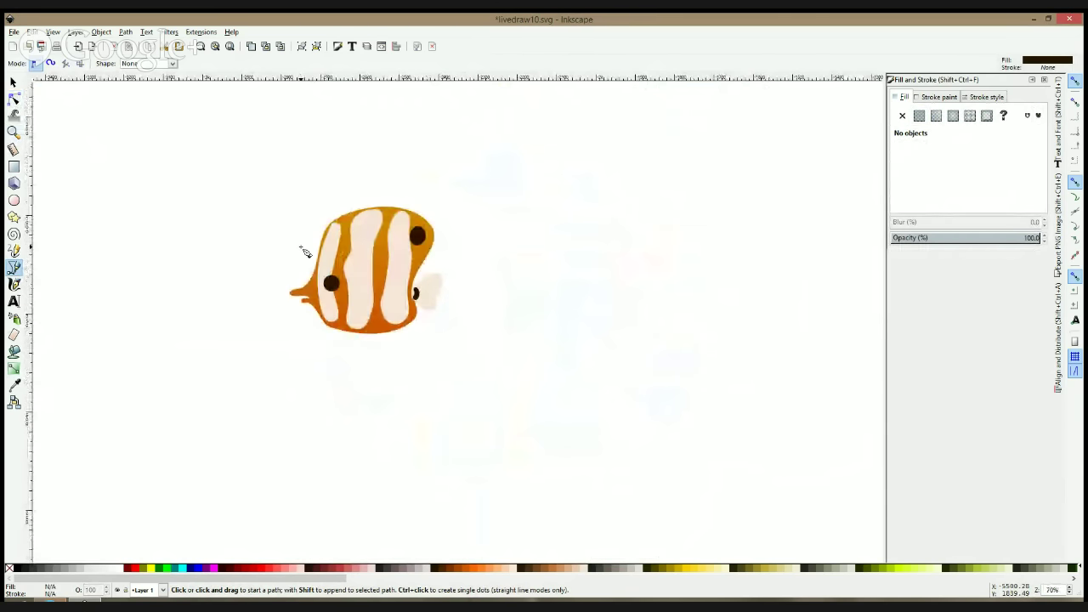
pyautogui.press('s')
pyautogui.moveTo(248, 174)
pyautogui.mouseDown()
pyautogui.moveTo(428, 342)
pyautogui.moveTo(464, 404)
pyautogui.mouseUp()
pyautogui.hotkey('ctrl', 's')
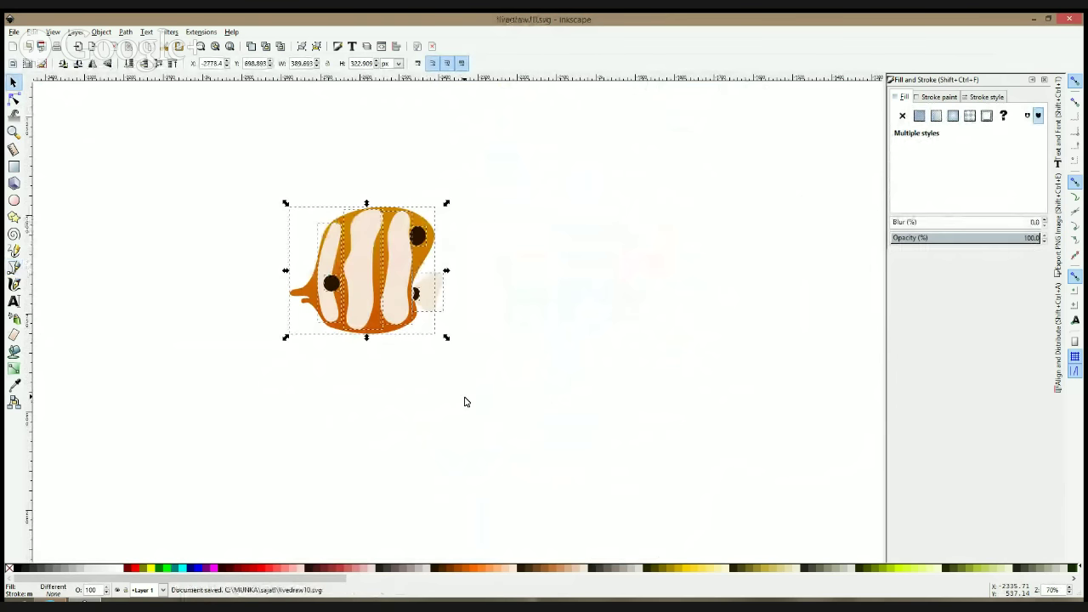
pyautogui.hotkey('ctrl', 'd')
pyautogui.moveTo(402, 290); pyautogui.dragTo(723, 293)
pyautogui.click(743, 204)
pyautogui.scroll(3, 753, 283)
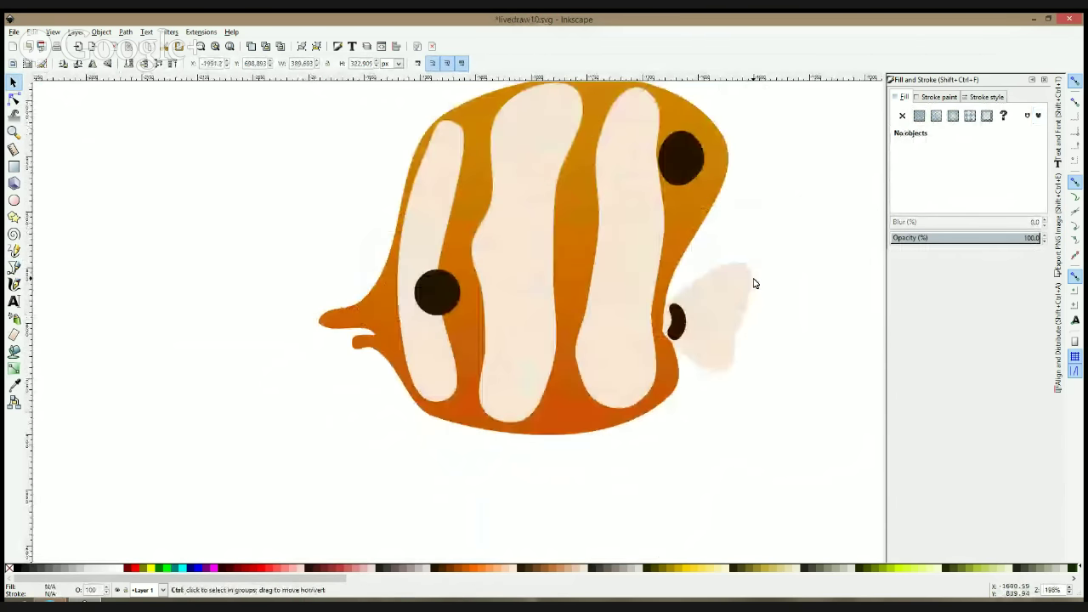
# On the copied fish, move the eye into the orange gap between the first two stripes and shift the bean-like mark slightly towards the tail
pyautogui.click(448, 282)
pyautogui.moveTo(465, 293)
pyautogui.mouseDown()
pyautogui.moveTo(452, 294)
pyautogui.moveTo(471, 296)
pyautogui.mouseUp()
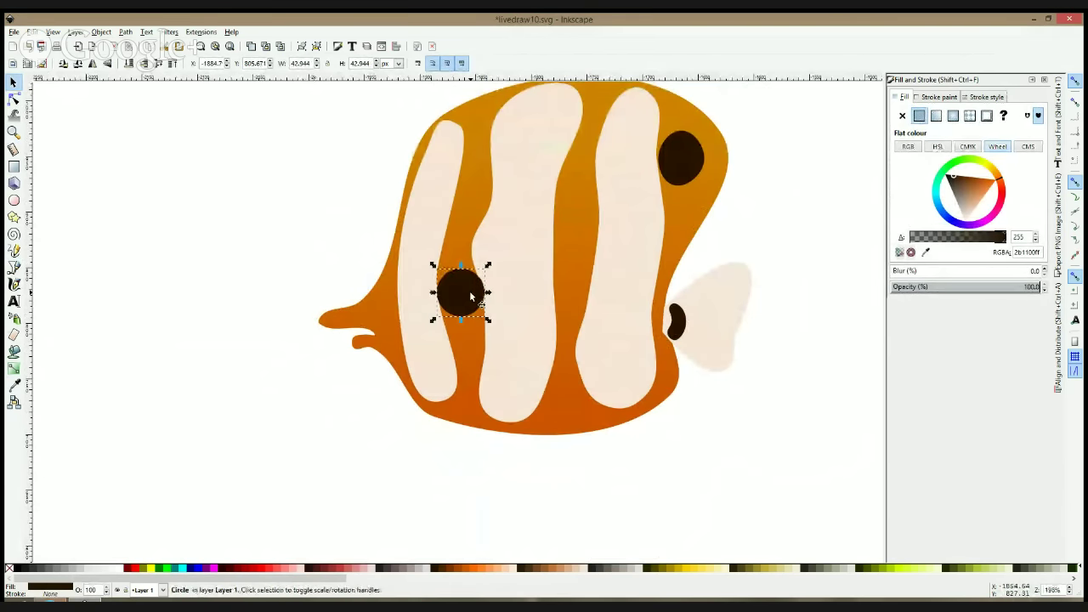
pyautogui.click(791, 230)
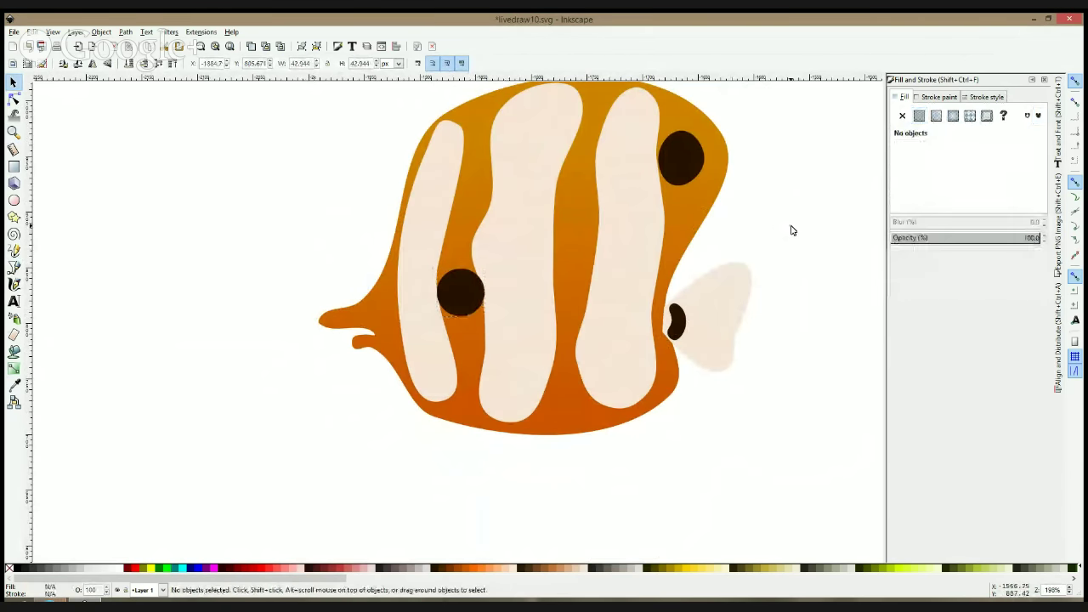
pyautogui.click(706, 299)
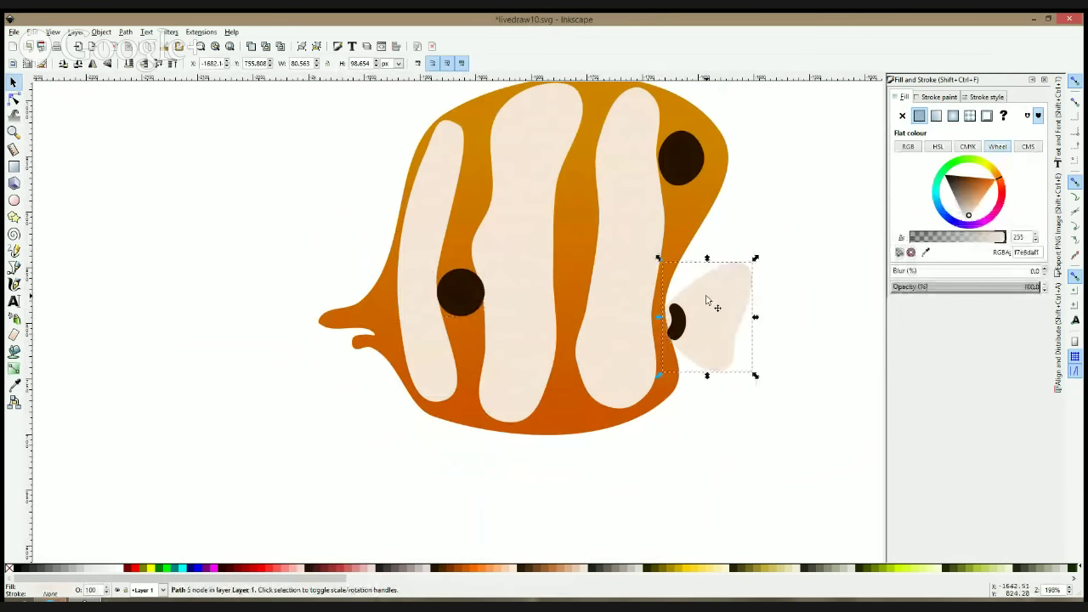
pyautogui.moveTo(683, 331); pyautogui.dragTo(689, 331)
pyautogui.click(683, 274)
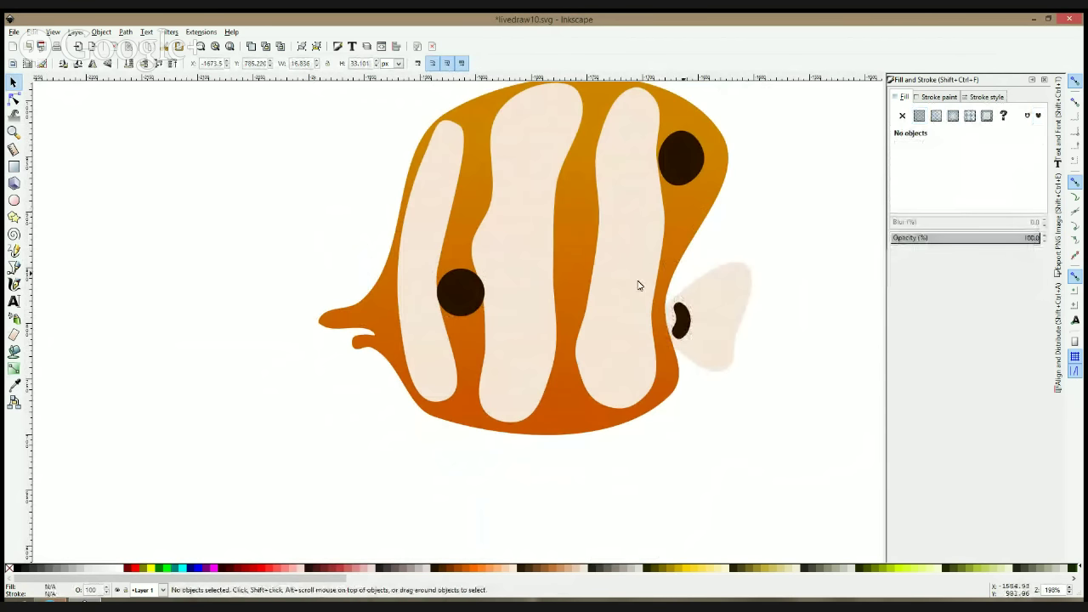
# Draw a closed six-node shape with the Pen tool inside the copied fish's tail, following its outline
pyautogui.click(14, 267)
pyautogui.press('s')
pyautogui.click(736, 281)
pyautogui.click(14, 268)
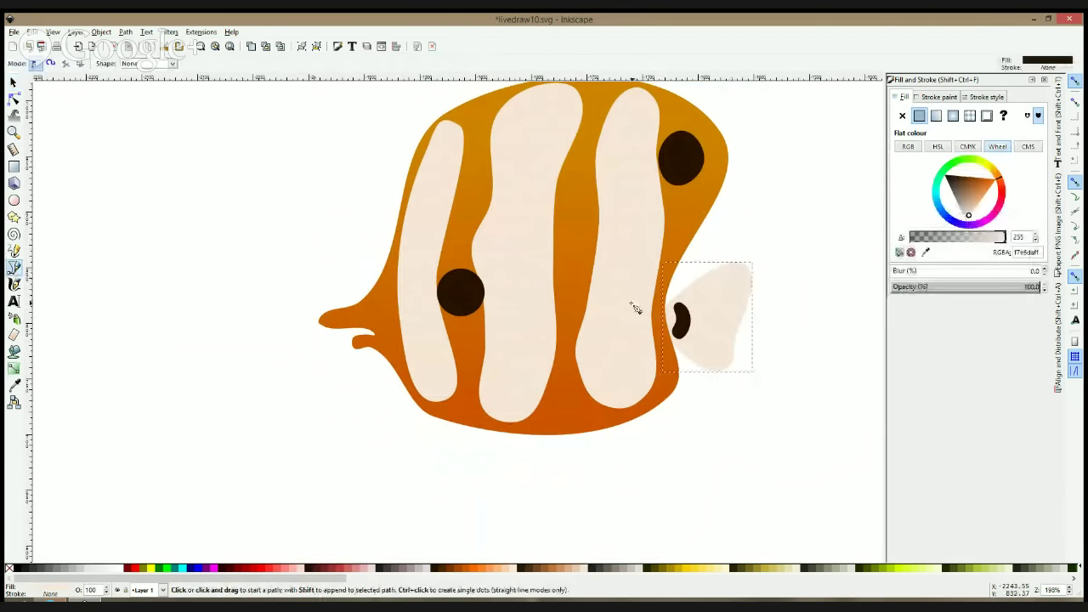
pyautogui.click(675, 317)
pyautogui.click(734, 272)
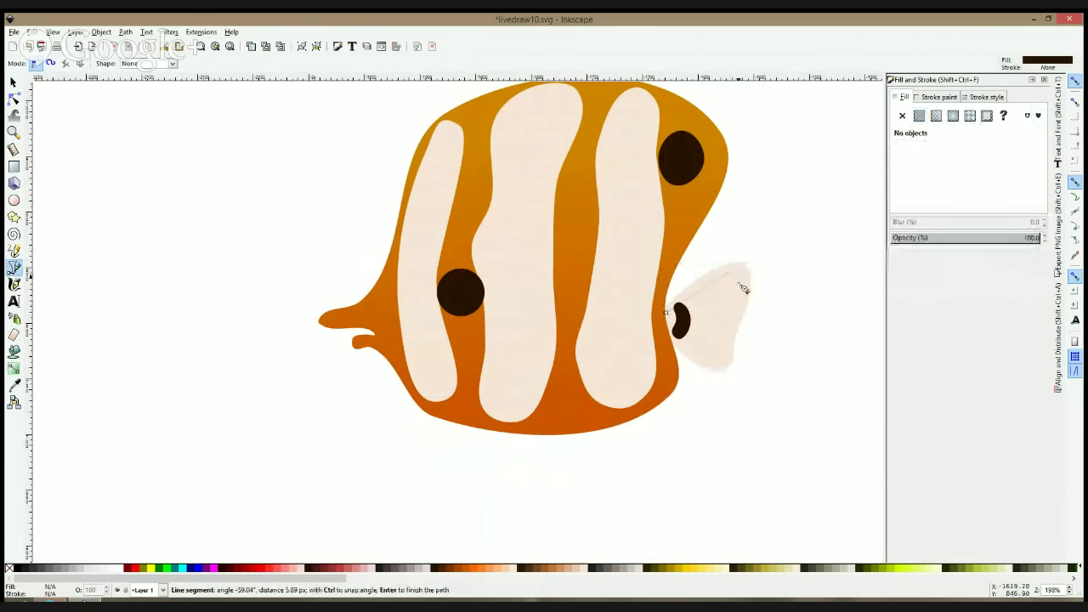
pyautogui.click(733, 316)
pyautogui.click(724, 371)
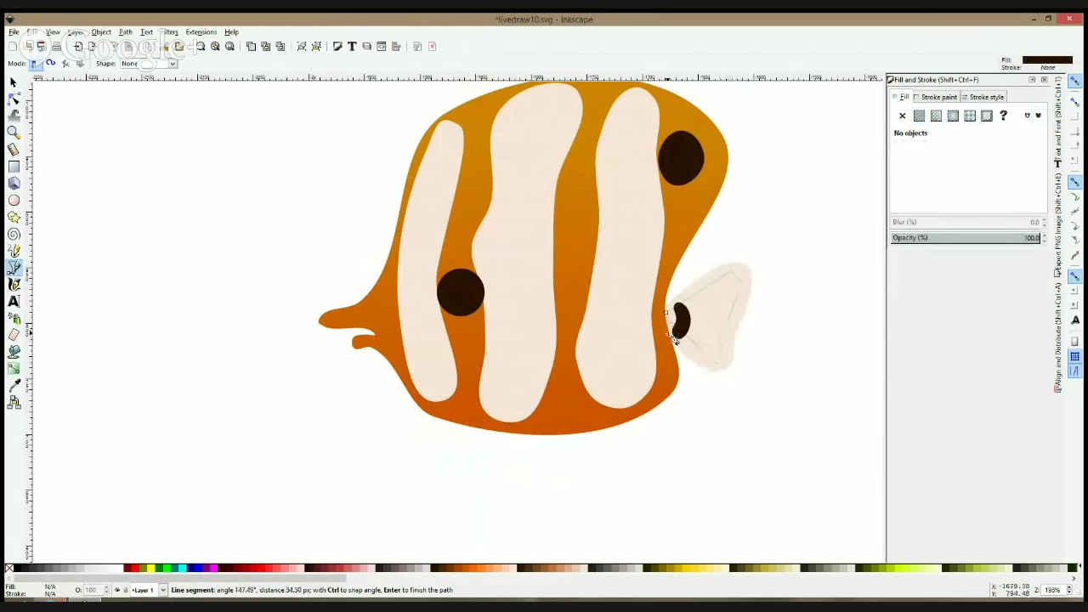
pyautogui.click(670, 343)
pyautogui.click(666, 313)
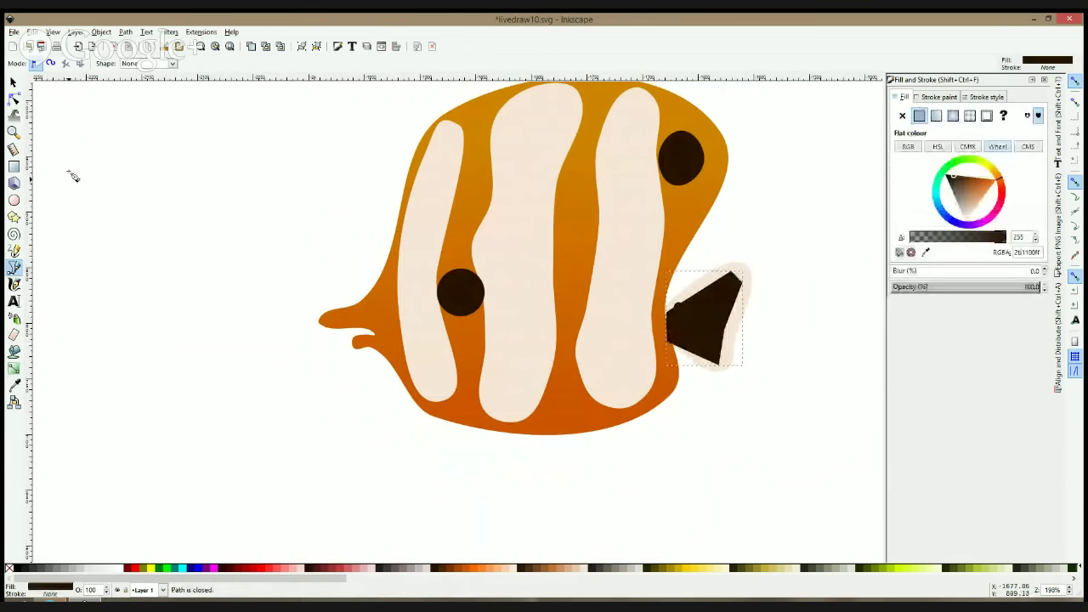
# Smooth the corner nodes of the dark tail shape so that its outline curves like the tail
pyautogui.press('n')
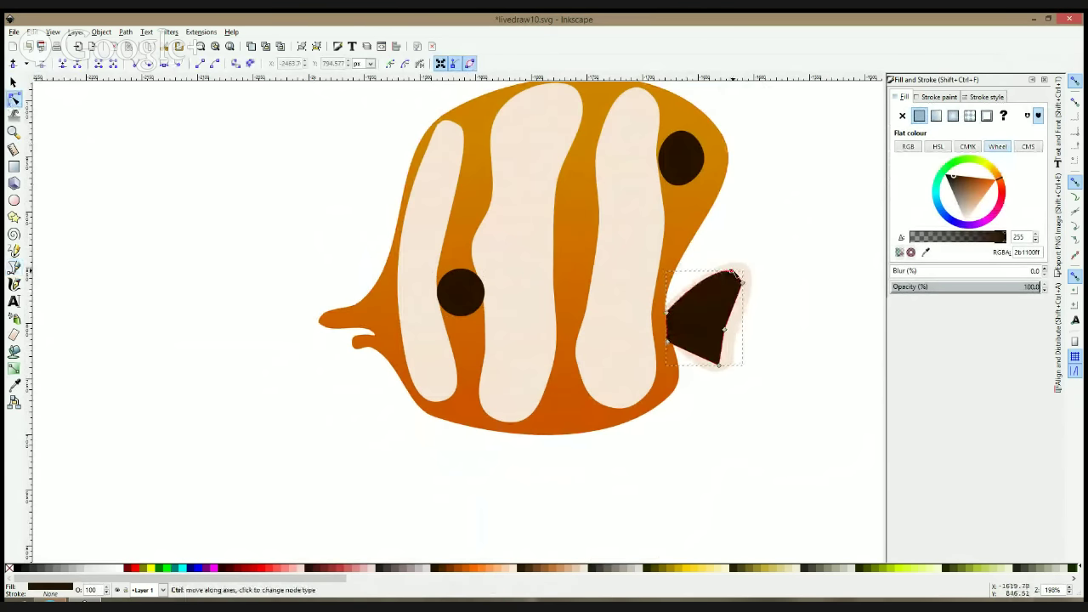
pyautogui.keyDown('ctrl'); pyautogui.click(742, 282); pyautogui.keyUp('ctrl')
pyautogui.keyDown('ctrl'); pyautogui.click(724, 330); pyautogui.keyUp('ctrl')
pyautogui.keyDown('ctrl'); pyautogui.click(719, 366); pyautogui.keyUp('ctrl')
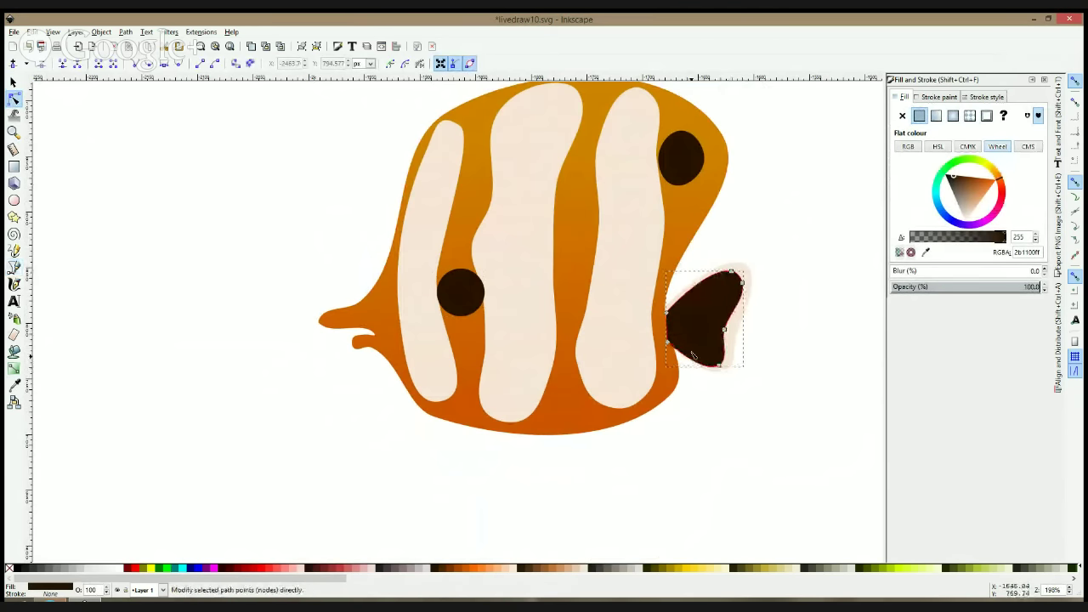
# Give the tail shape a linear gradient from dark brown to transparent downwards, with its start extended far above the tail
pyautogui.click(13, 368)
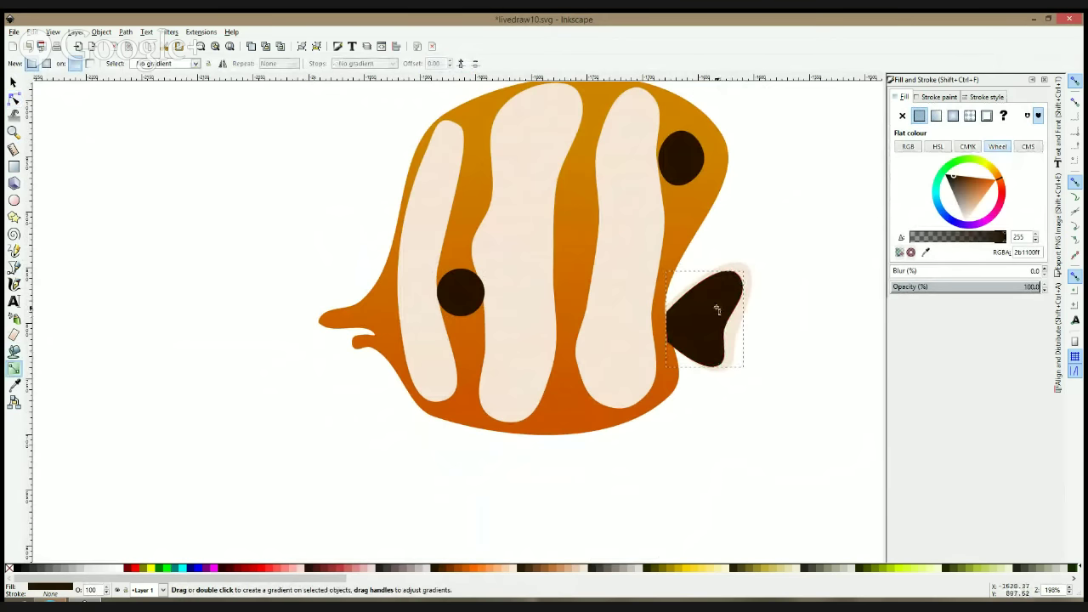
pyautogui.moveTo(713, 288); pyautogui.dragTo(709, 350)
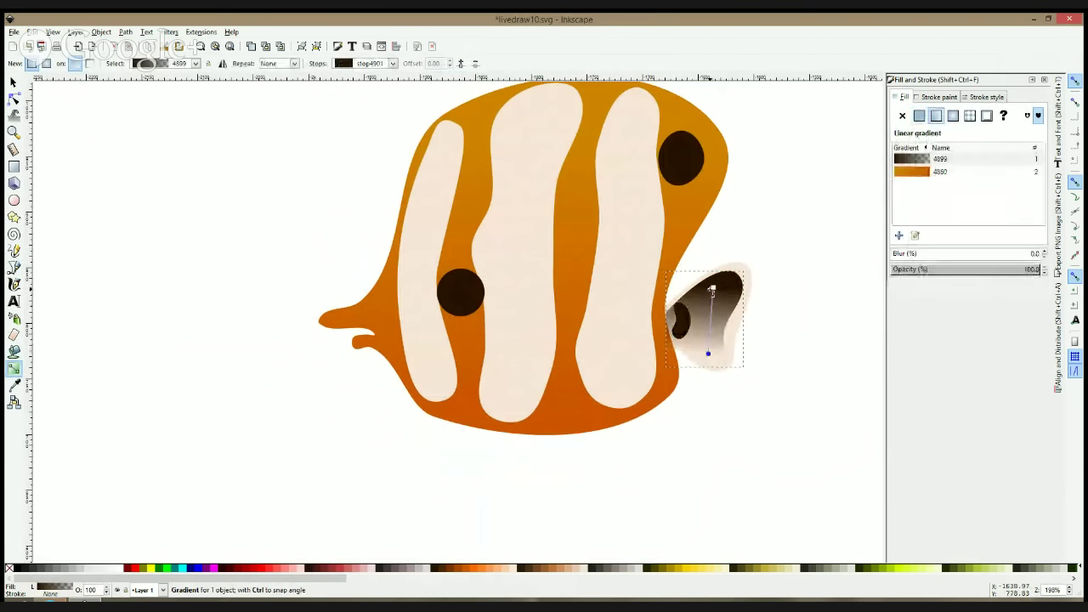
pyautogui.moveTo(712, 290); pyautogui.dragTo(744, 165)
pyautogui.click(14, 83)
pyautogui.click(113, 156)
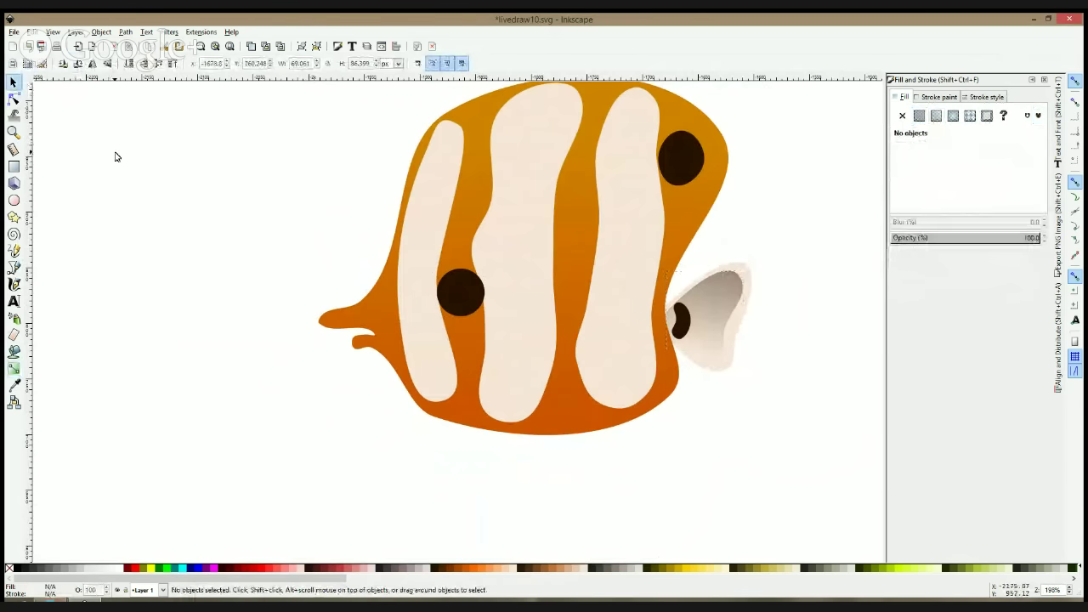
# Set the tail shading's opacity to 40% and nudge it slightly upwards within the tail
pyautogui.click(702, 305)
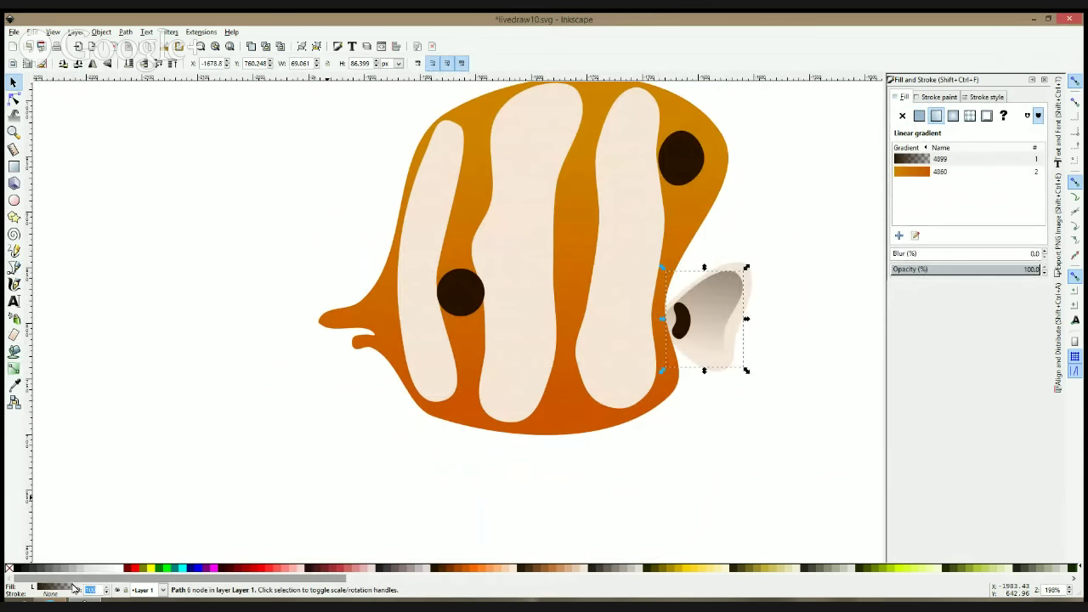
pyautogui.write('0')
pyautogui.press('Return')
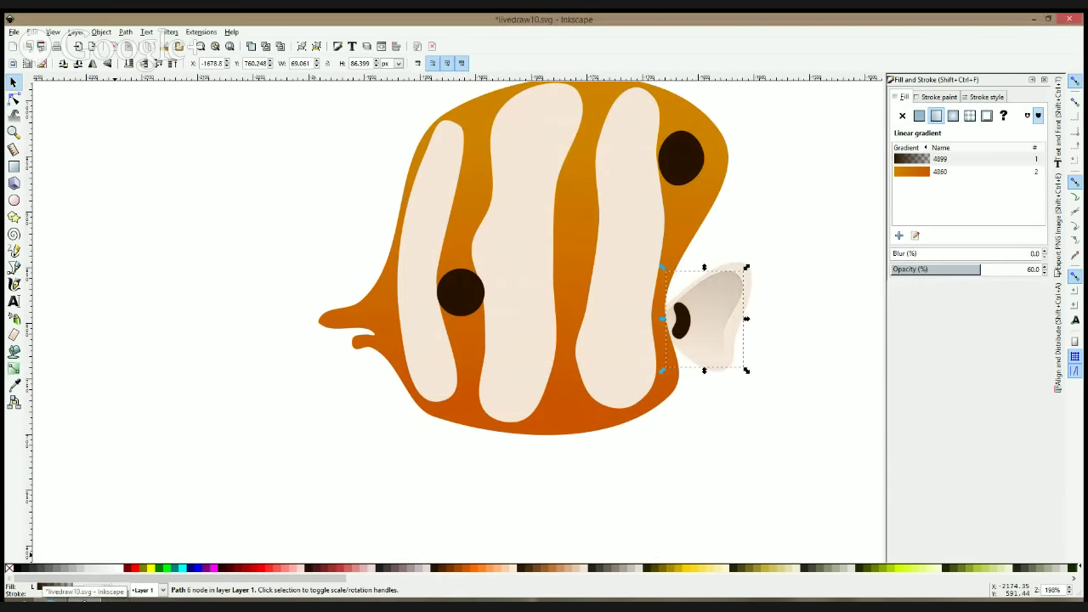
pyautogui.click(272, 425)
pyautogui.click(724, 297)
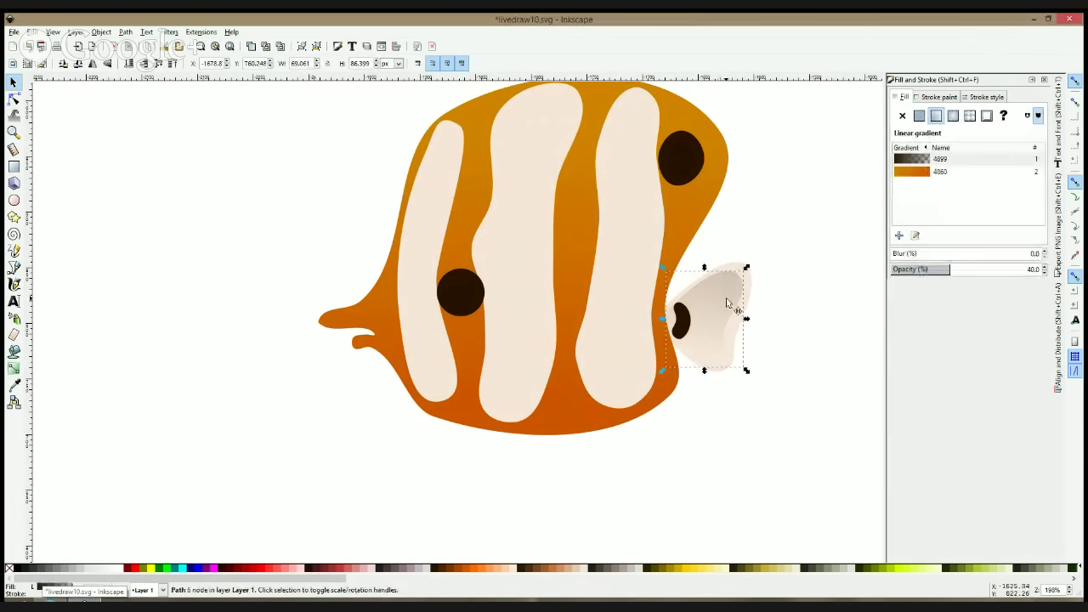
pyautogui.moveTo(727, 304); pyautogui.dragTo(727, 301)
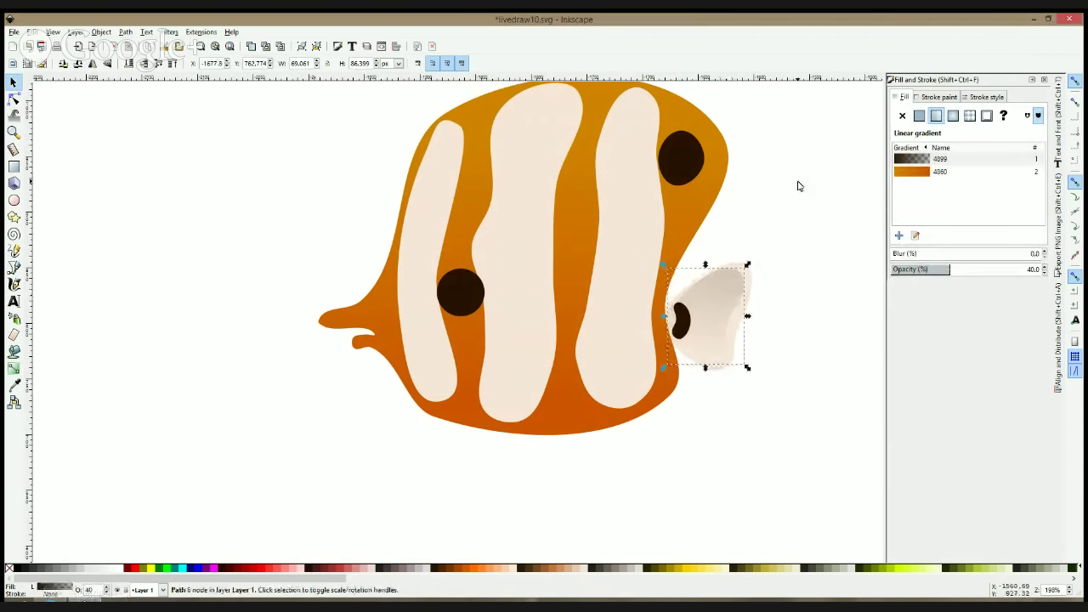
pyautogui.click(797, 185)
# Redirect the tail shading's gradient to start on the body at the upper left and end near the tail's lower tip
pyautogui.click(14, 99)
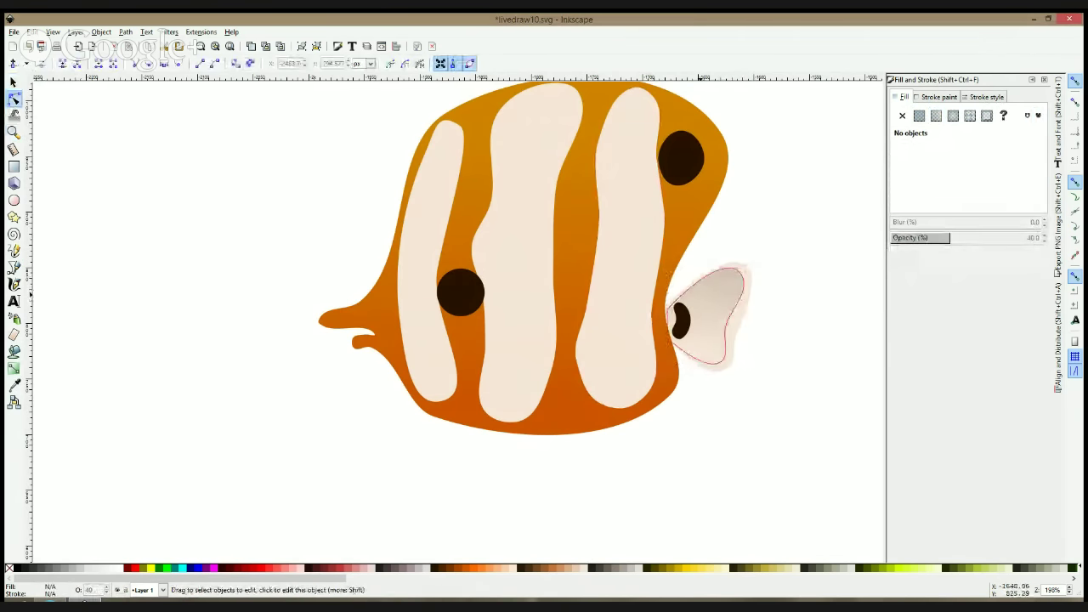
pyautogui.click(700, 295)
pyautogui.moveTo(743, 161); pyautogui.dragTo(583, 228)
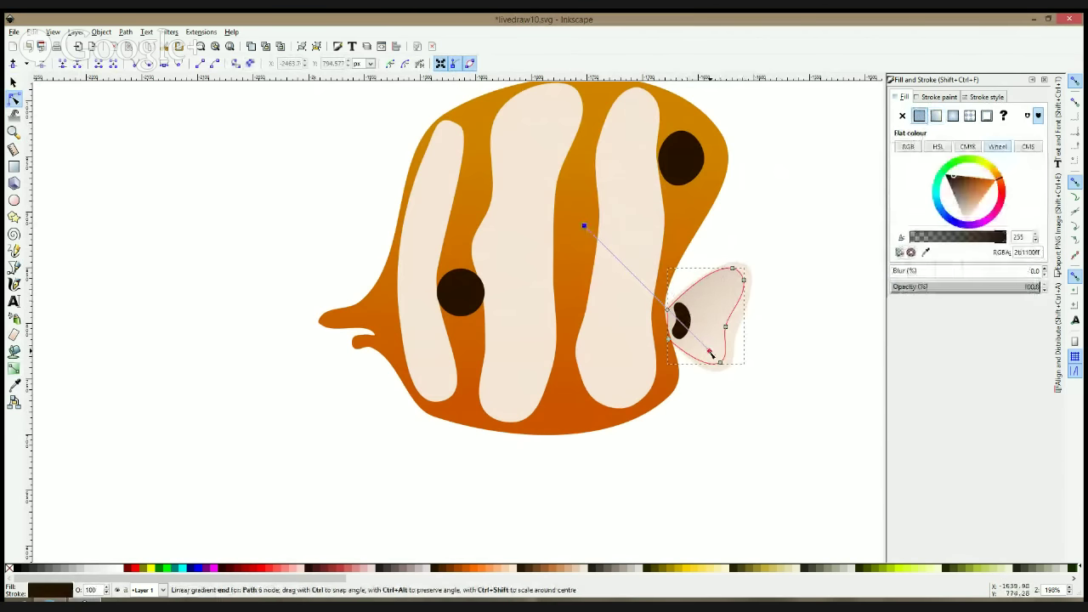
pyautogui.moveTo(709, 350); pyautogui.dragTo(717, 350)
pyautogui.click(772, 388)
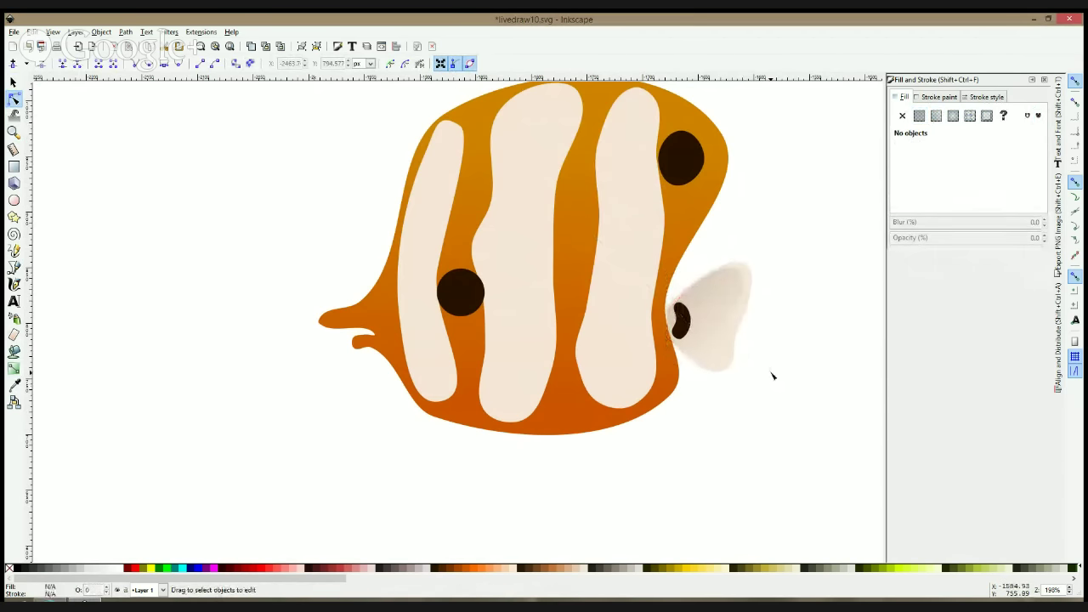
# Delete the node on the third stripe's lower front edge and bulge that edge slightly outwards into a smooth curve
pyautogui.scroll(1, 765, 374)
pyautogui.click(583, 364)
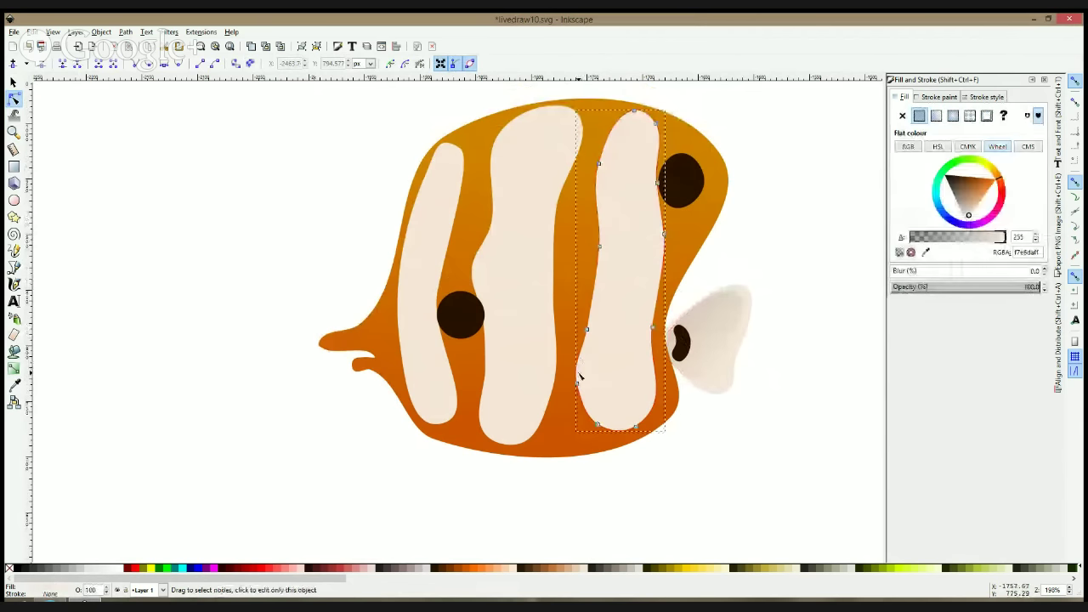
pyautogui.click(577, 386)
pyautogui.press('Delete')
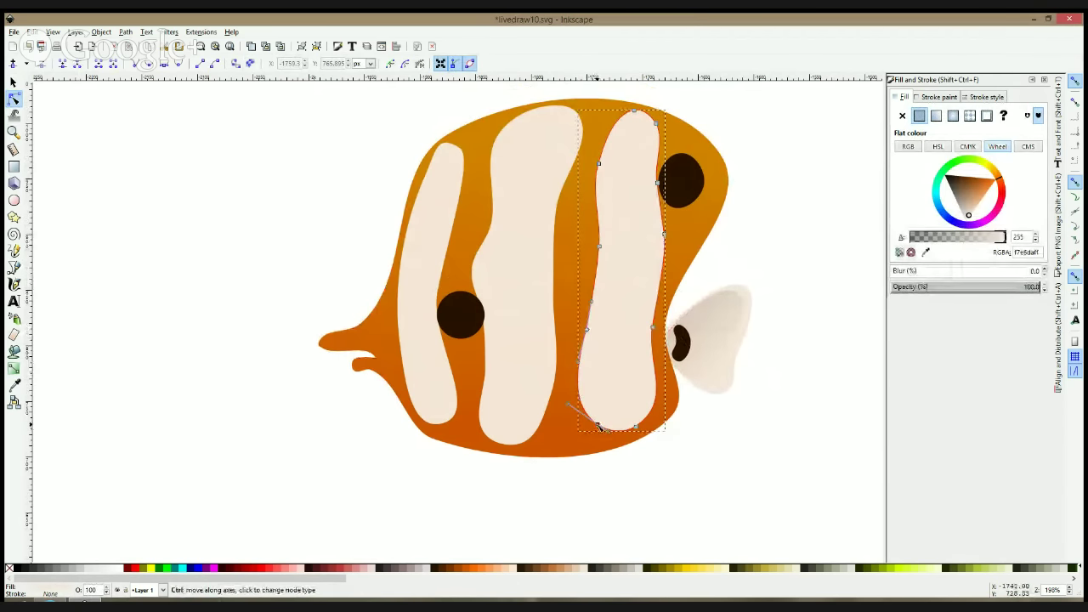
pyautogui.moveTo(580, 385); pyautogui.dragTo(576, 386)
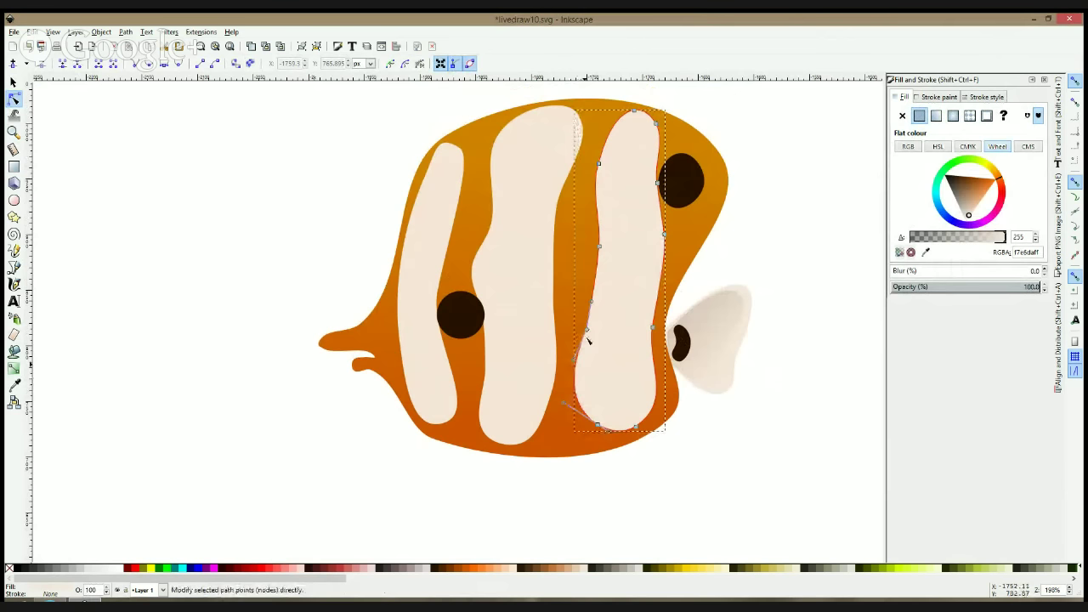
pyautogui.click(781, 272)
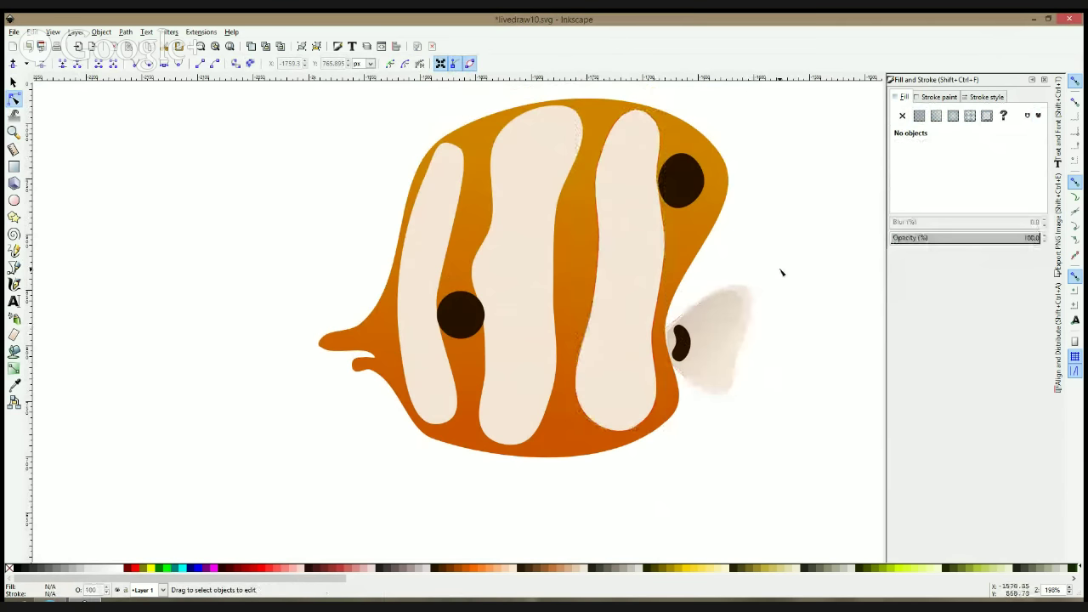
pyautogui.scroll(-3, 782, 272)
pyautogui.scroll(2, 799, 236)
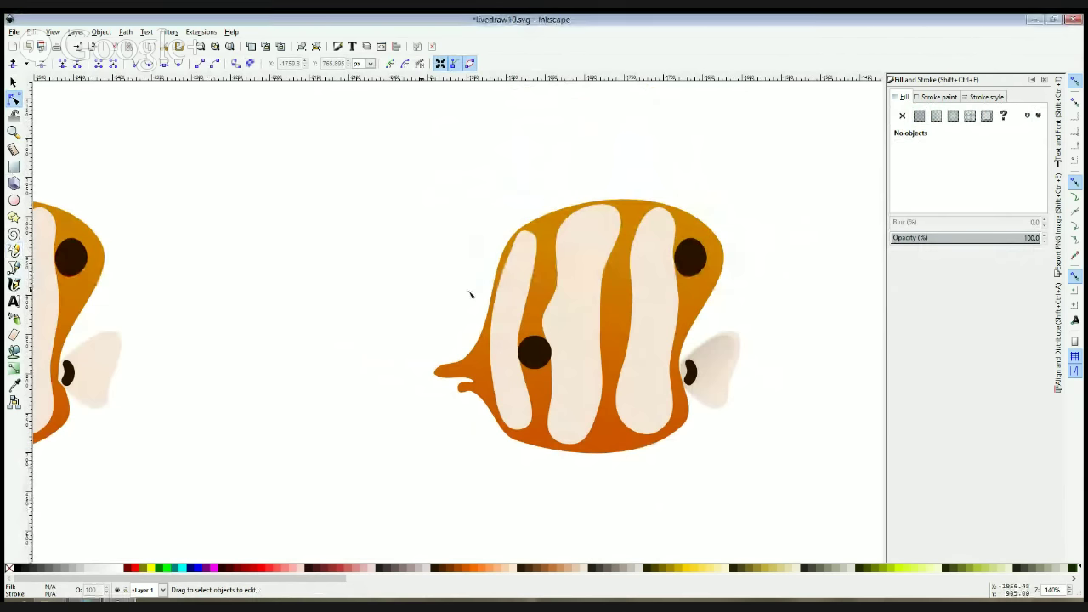
pyautogui.click(519, 279)
pyautogui.keyDown('shift'); pyautogui.click(598, 279); pyautogui.keyUp('shift')
pyautogui.keyDown('shift'); pyautogui.click(653, 279); pyautogui.keyUp('shift')
pyautogui.click(374, 248)
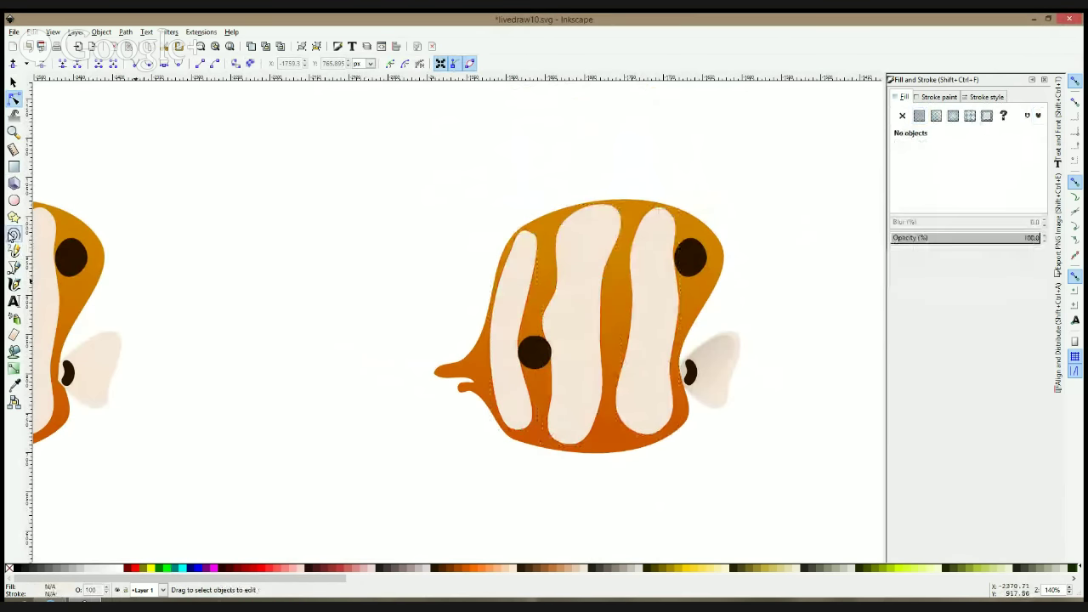
# Draw a closed three-node shape with the Pen tool along the rear of the copied fish's dark oval spot
pyautogui.click(14, 267)
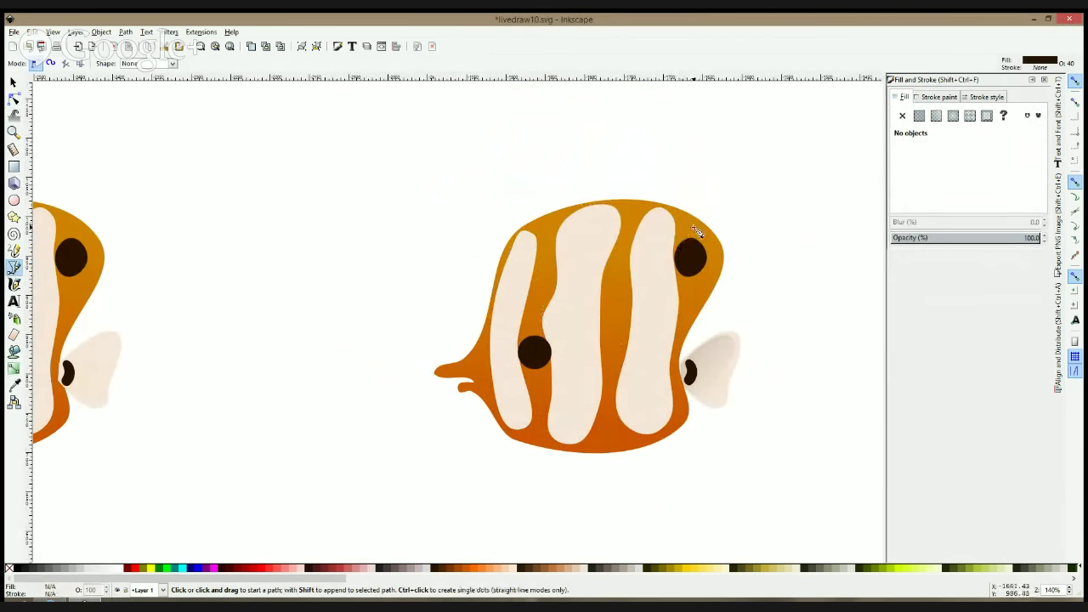
pyautogui.click(694, 228)
pyautogui.click(690, 305)
pyautogui.click(713, 262)
pyautogui.click(694, 228)
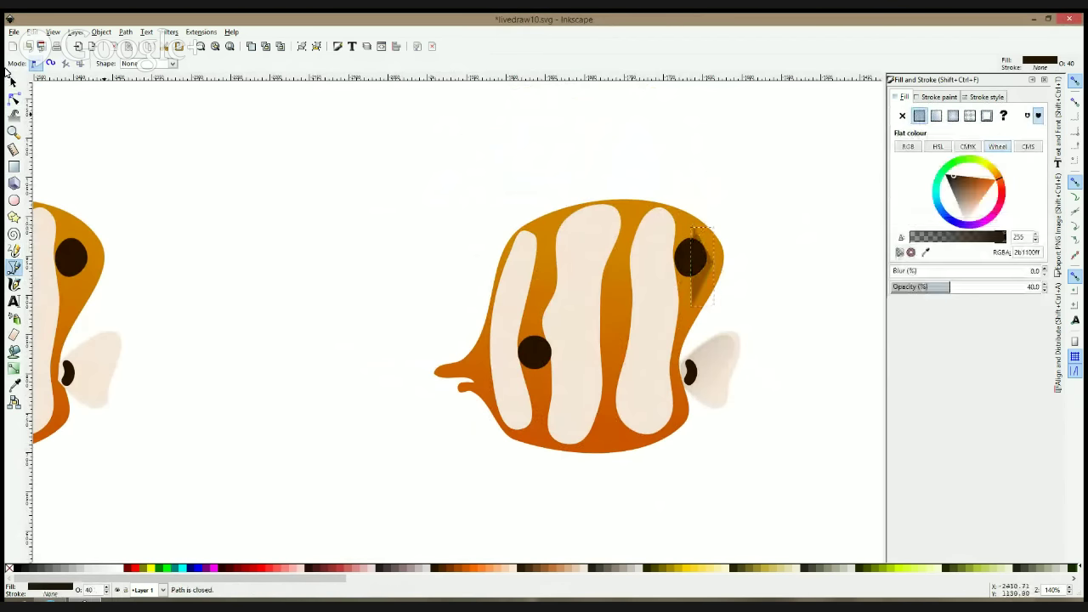
# Set the new shape's opacity to 100% and fill it with the cream colour f7e6daff picked from a stripe
pyautogui.write('100')
pyautogui.press('Return')
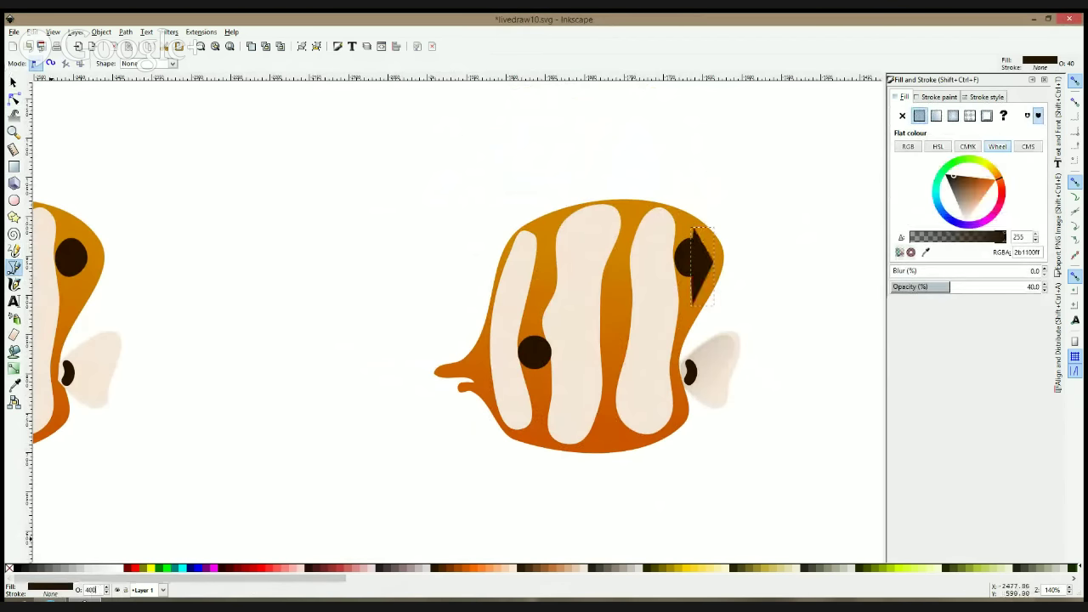
pyautogui.click(14, 385)
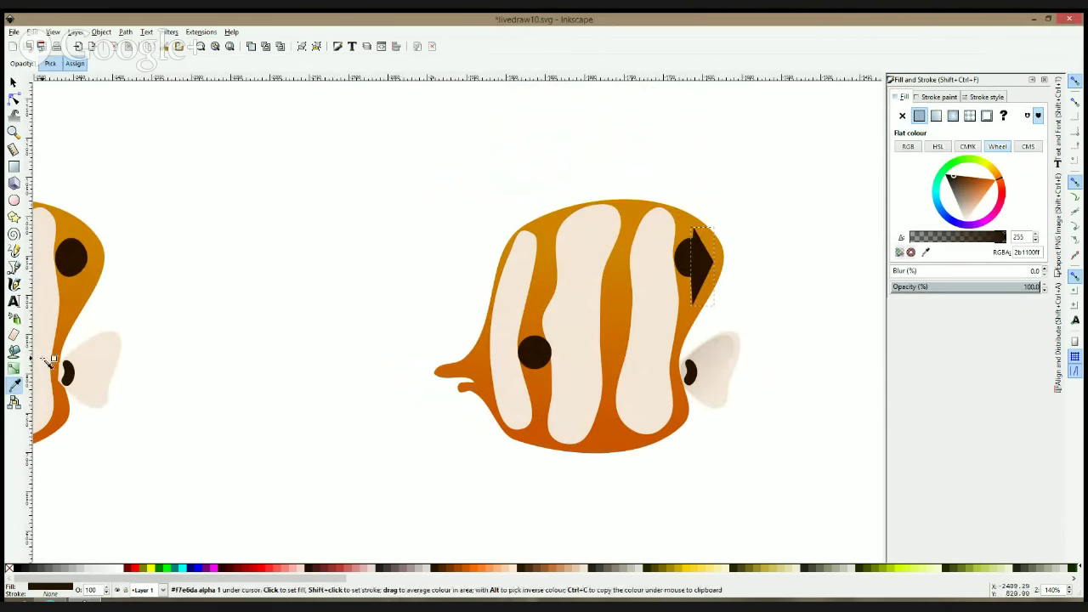
pyautogui.click(49, 362)
# Smooth all four nodes of the cream shape beside the upper dark spot and slim its lower end into a rounded patch
pyautogui.click(14, 99)
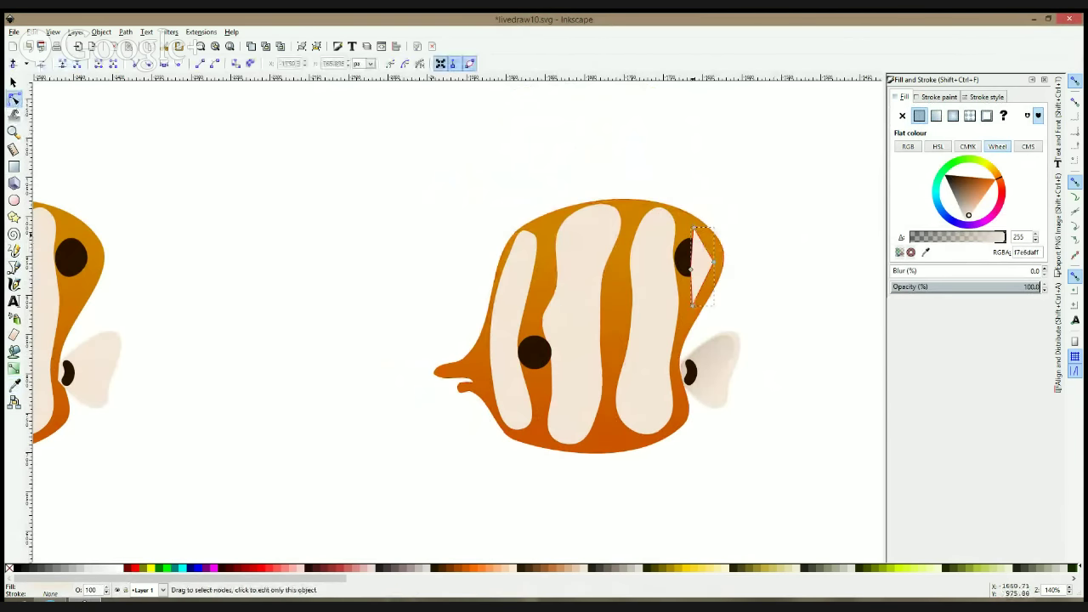
pyautogui.keyDown('ctrl'); pyautogui.click(693, 228); pyautogui.keyUp('ctrl')
pyautogui.keyDown('ctrl'); pyautogui.click(713, 261); pyautogui.keyUp('ctrl')
pyautogui.keyDown('ctrl'); pyautogui.click(691, 269); pyautogui.keyUp('ctrl')
pyautogui.keyDown('ctrl'); pyautogui.click(693, 306); pyautogui.keyUp('ctrl')
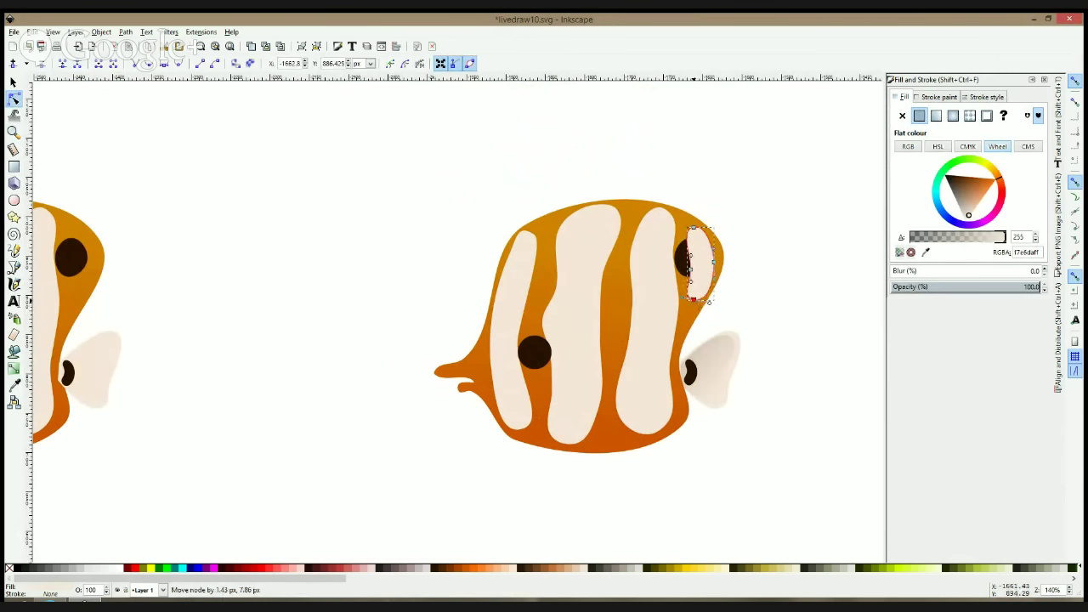
pyautogui.moveTo(707, 301); pyautogui.dragTo(693, 294)
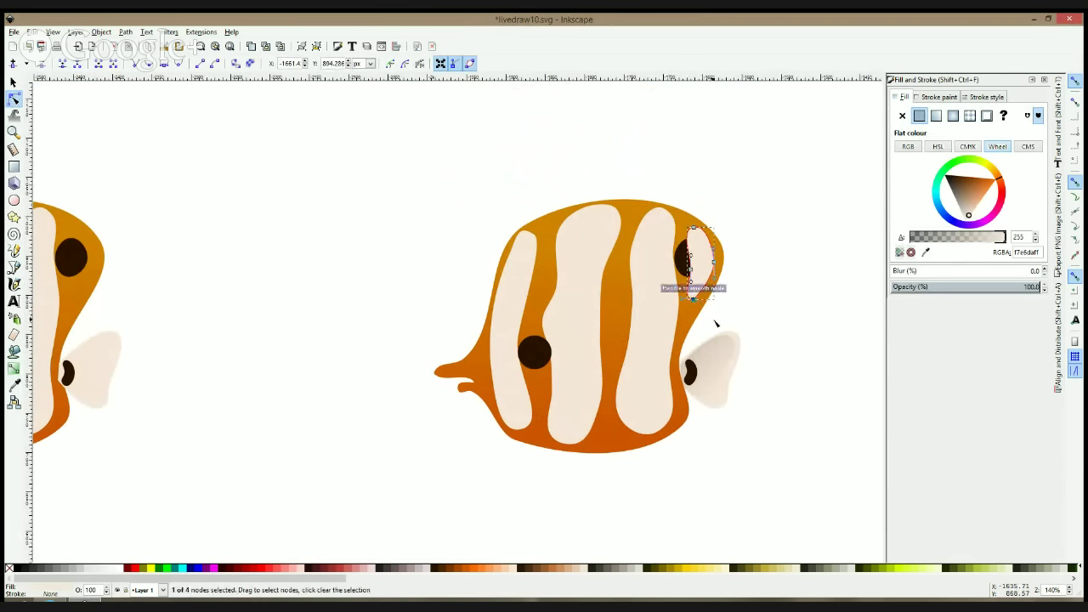
# Restack the cream patch so it sits behind the upper dark spot but above the orange body
pyautogui.press('s')
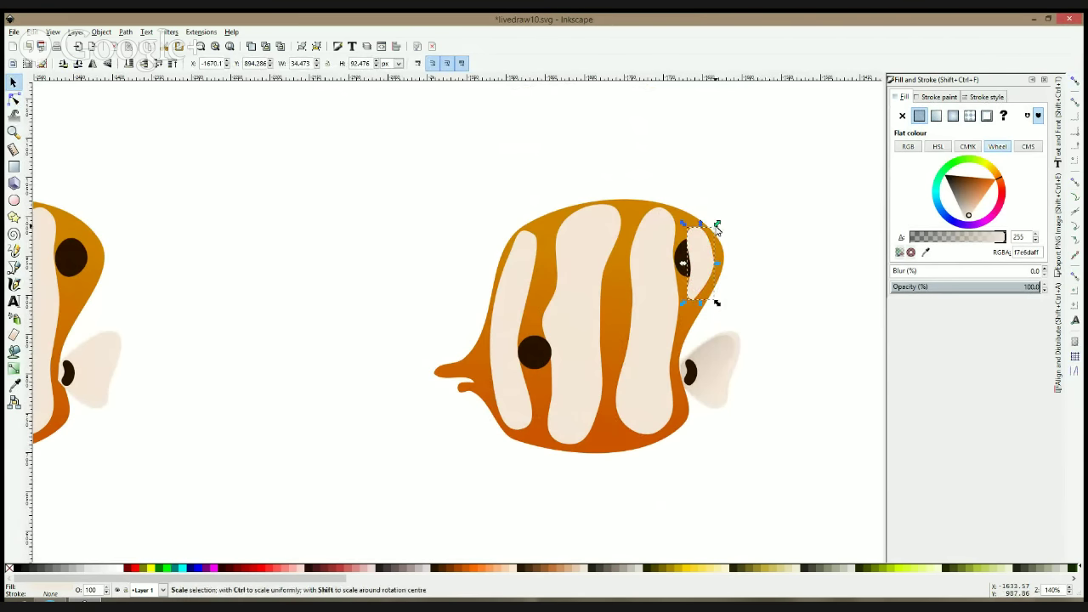
pyautogui.press('pagedown')
pyautogui.press('pageup')
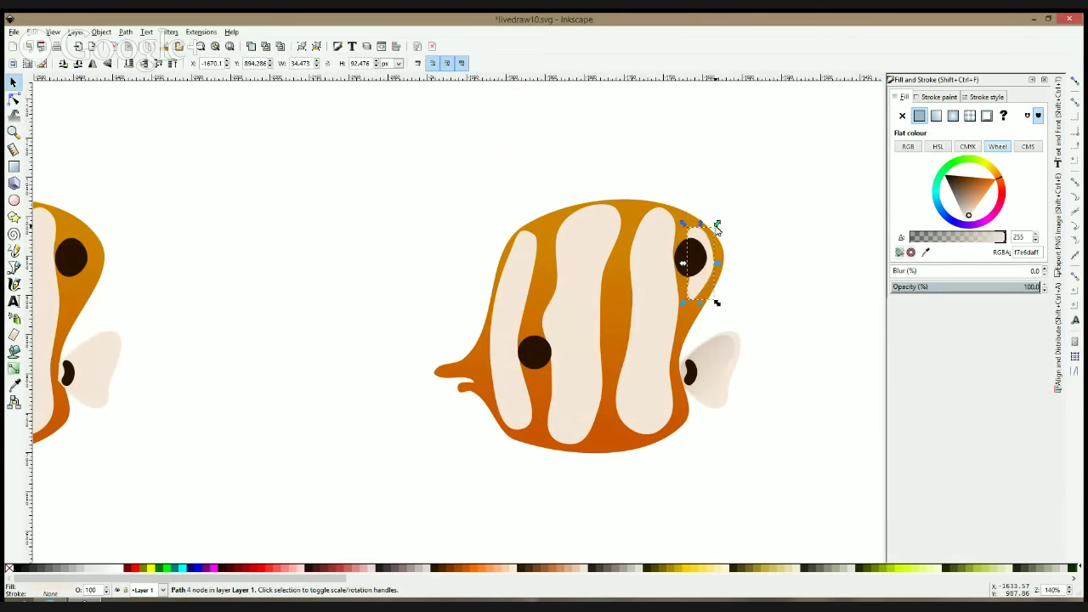
pyautogui.press('Escape')
pyautogui.keyDown('ctrl'); pyautogui.scroll(-2, 743, 192); pyautogui.keyUp('ctrl')
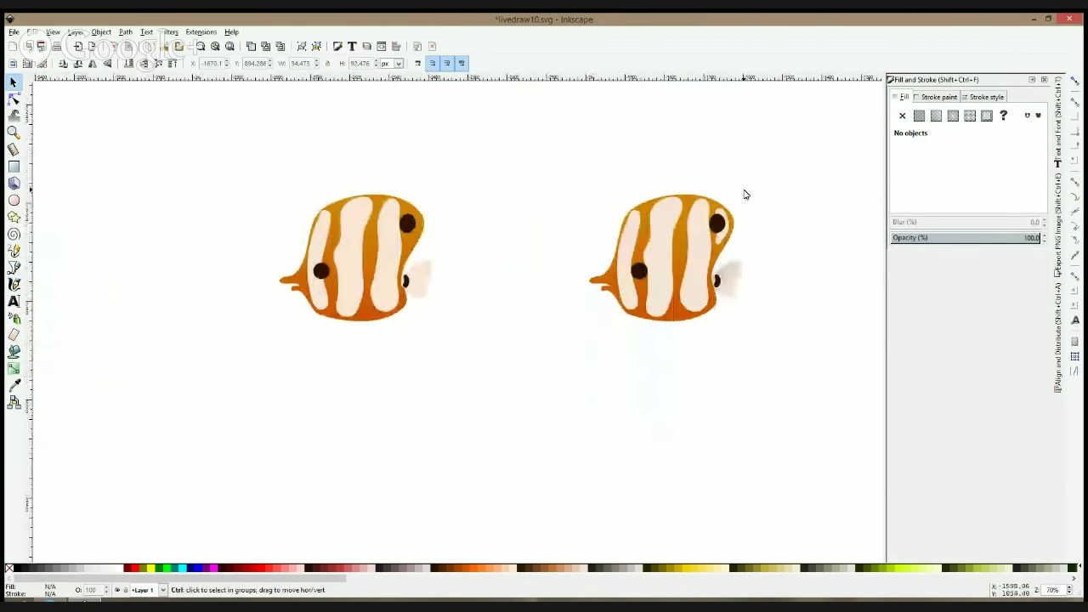
pyautogui.keyDown('ctrl'); pyautogui.scroll(2, 744, 195); pyautogui.keyUp('ctrl')
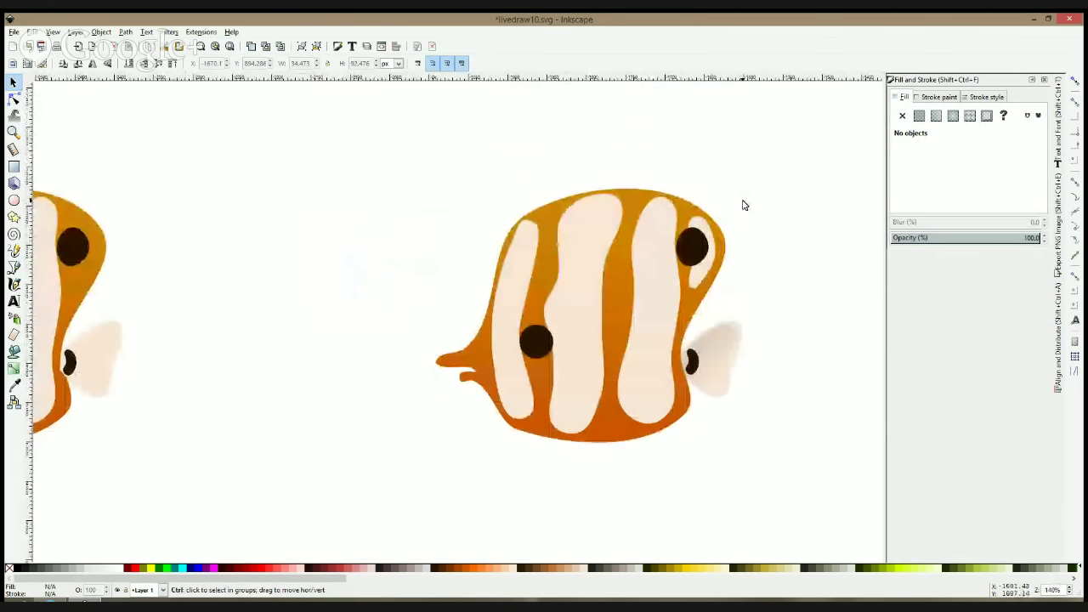
# Add two stops to the copied fish's body gradient: d28800ff at offset 0.43 and d05e00ff, picked from the lower body, at 0.54
pyautogui.click(621, 269)
pyautogui.click(13, 369)
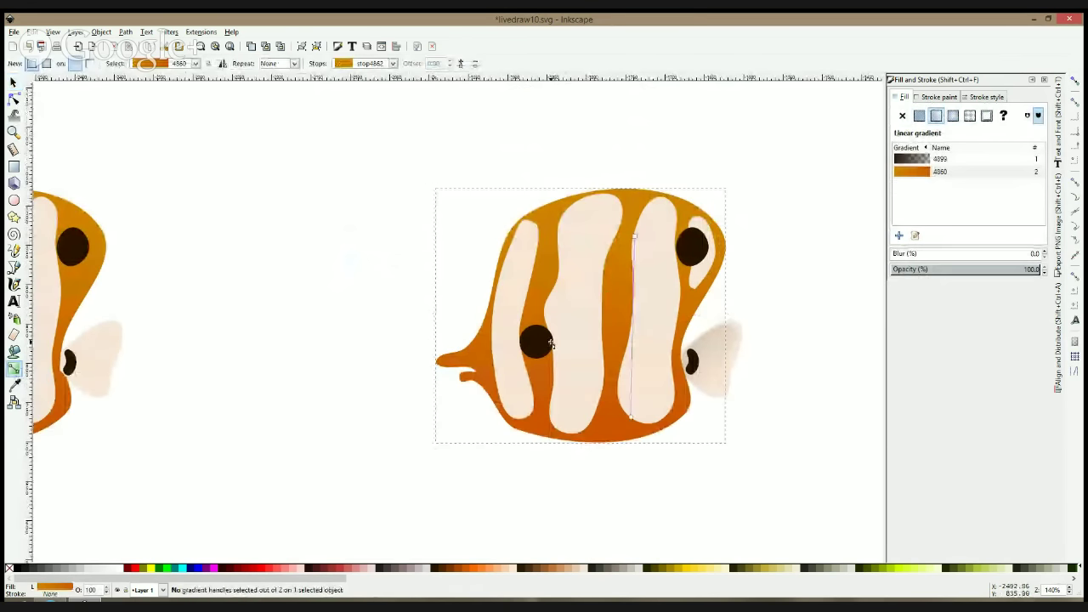
pyautogui.doubleClick(633, 317)
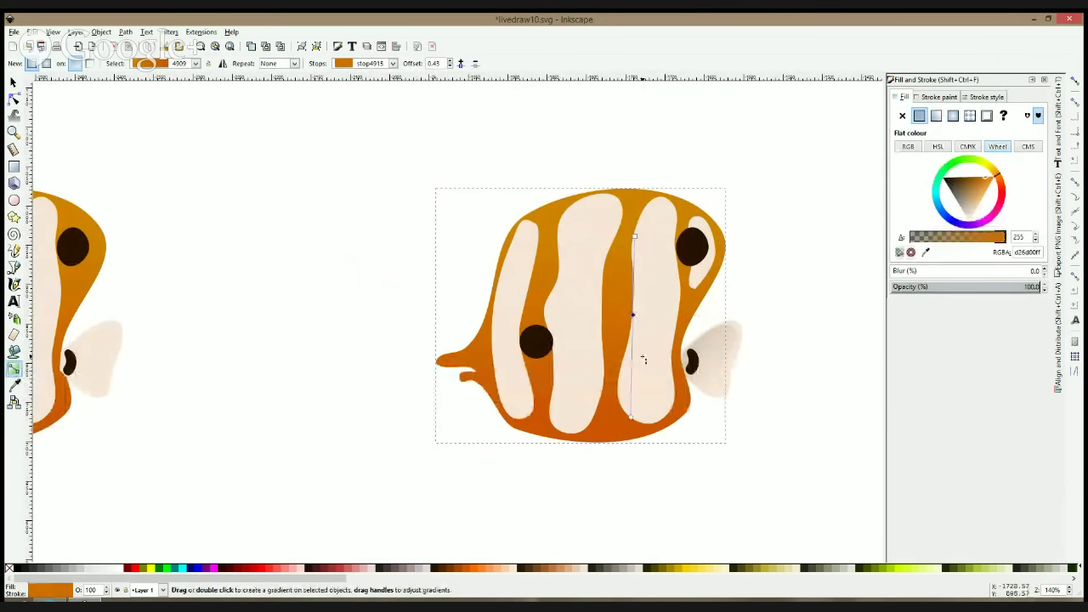
pyautogui.click(996, 176)
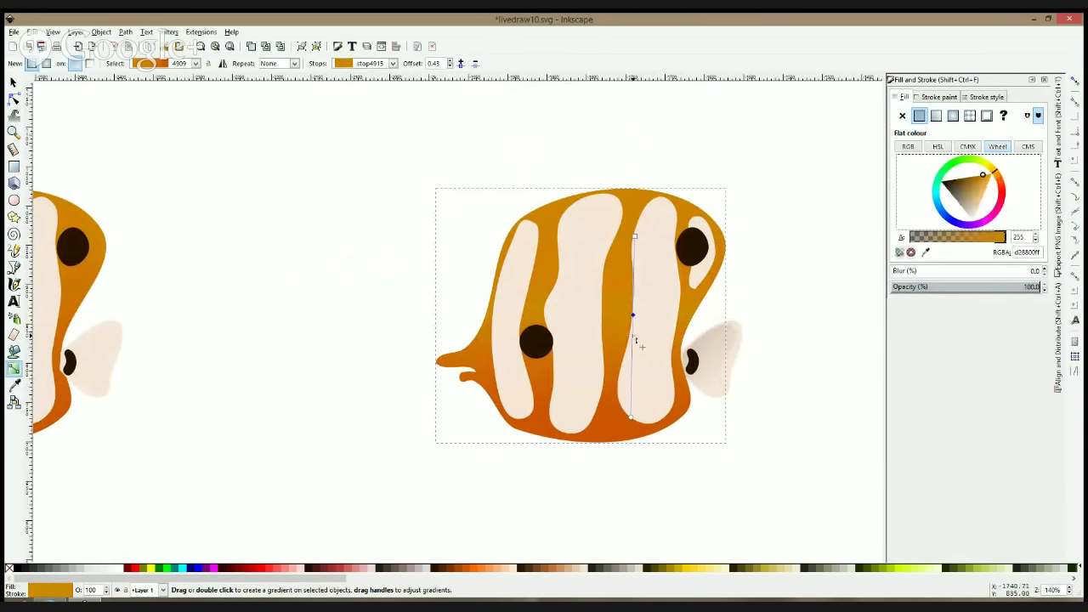
pyautogui.doubleClick(635, 337)
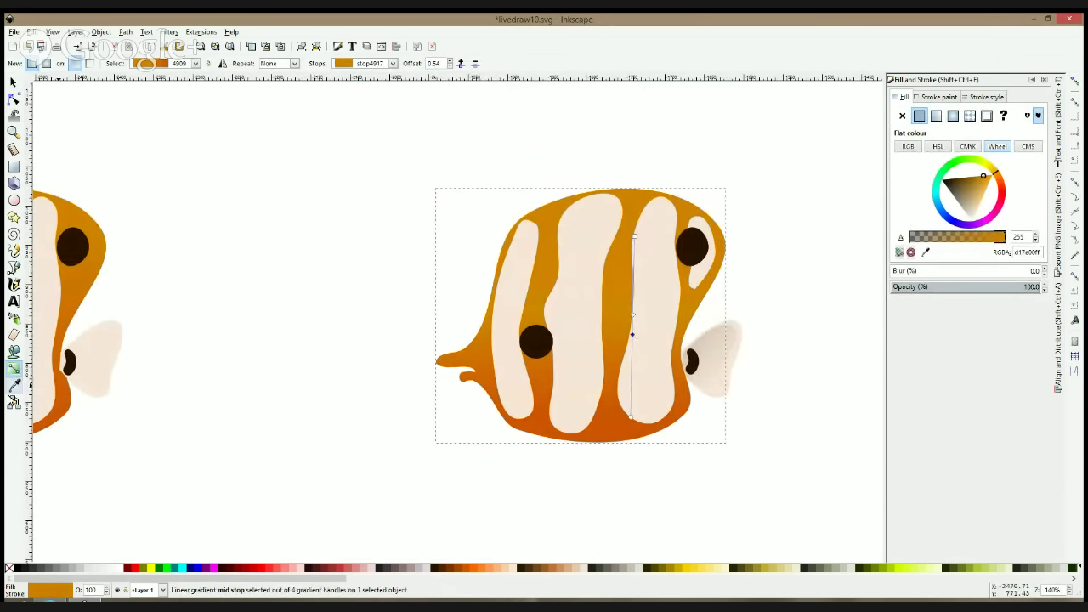
pyautogui.click(14, 384)
pyautogui.click(610, 399)
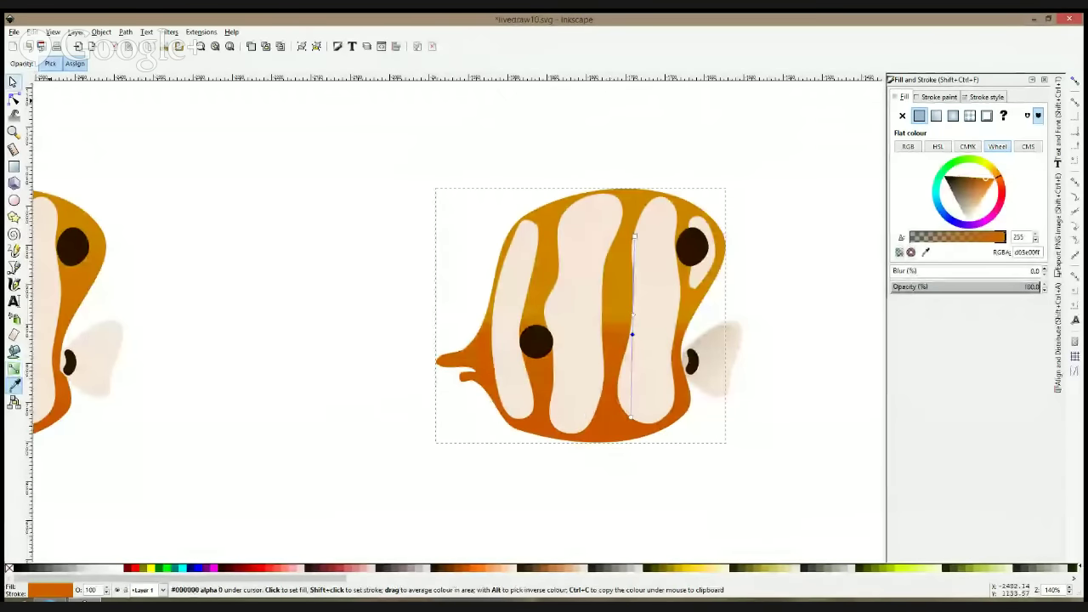
# Add a stop at offset 0.34 to the body gradient and move the two stops below it further down
pyautogui.click(13, 368)
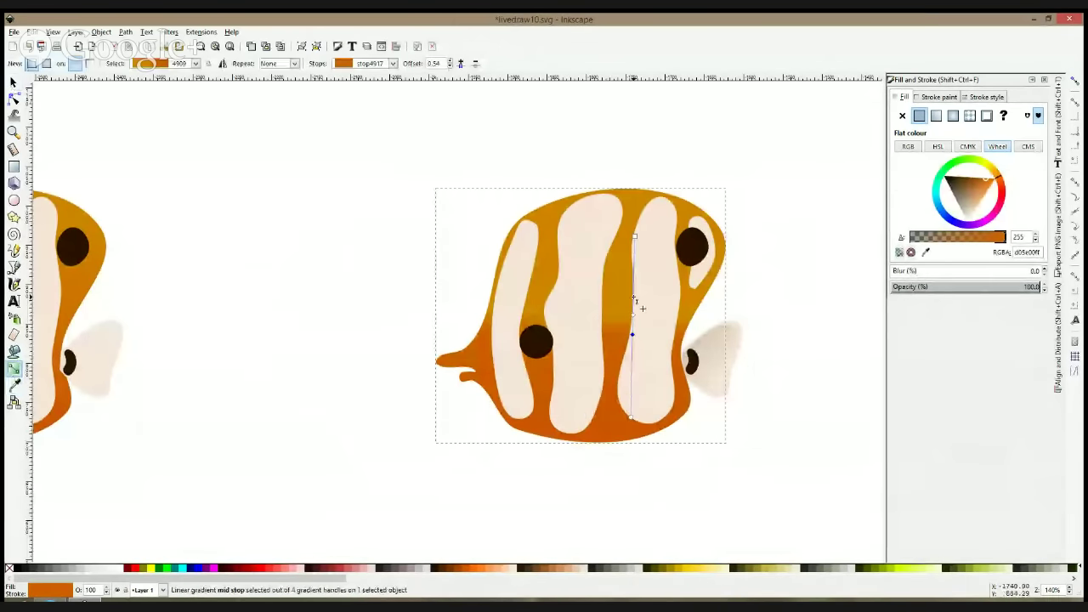
pyautogui.click(12, 364)
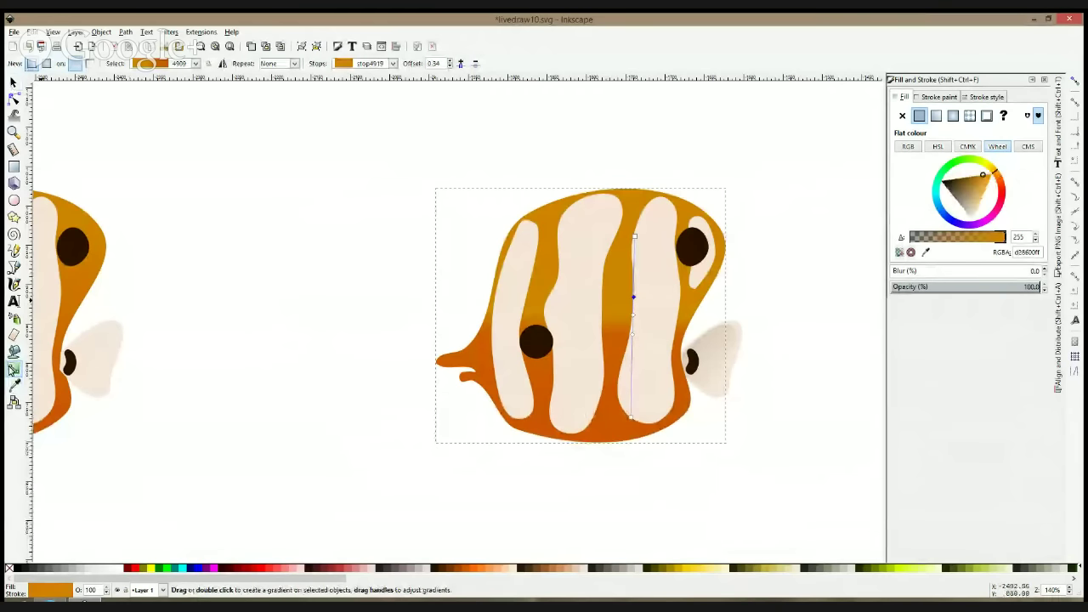
pyautogui.click(13, 385)
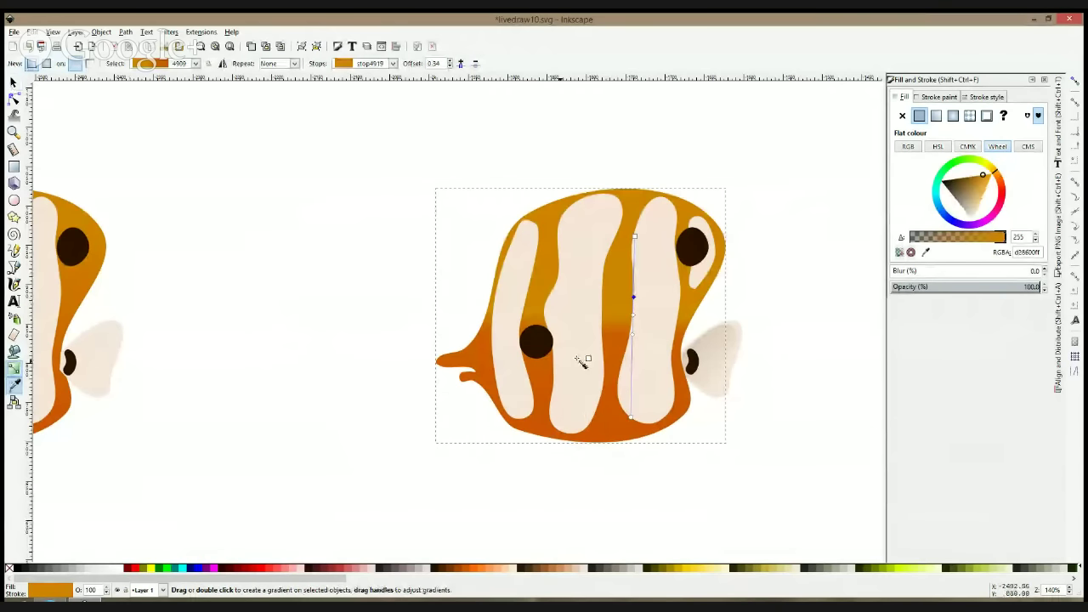
pyautogui.click(633, 316)
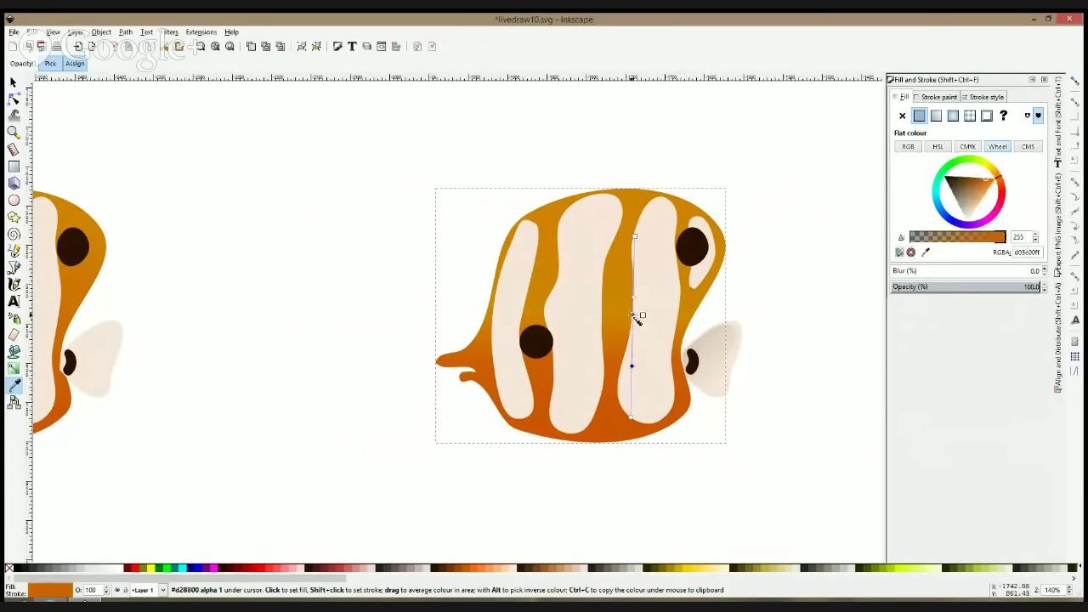
pyautogui.click(632, 325)
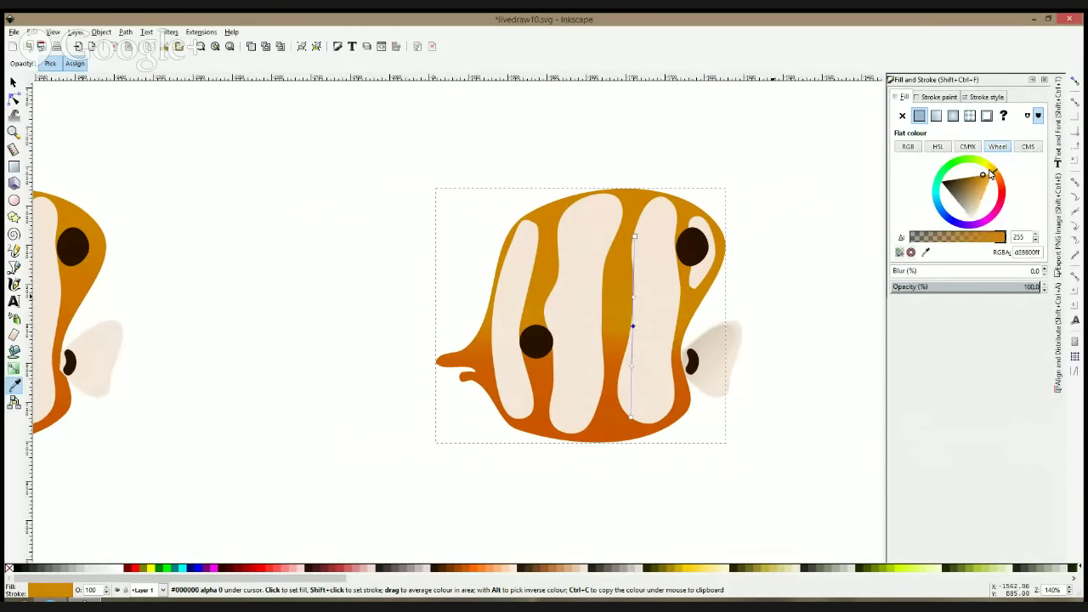
# Brighten the body gradient's middle stop to ed9c06ff and recolour the stop below it to d48300ff, picked from the upper body
pyautogui.click(988, 178)
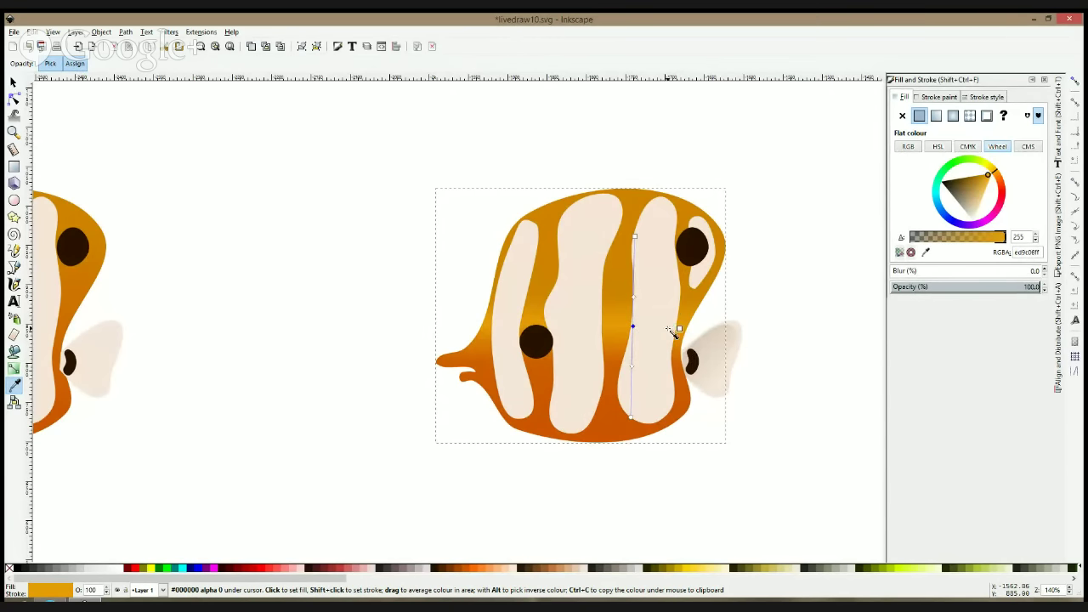
pyautogui.click(631, 365)
pyautogui.click(624, 256)
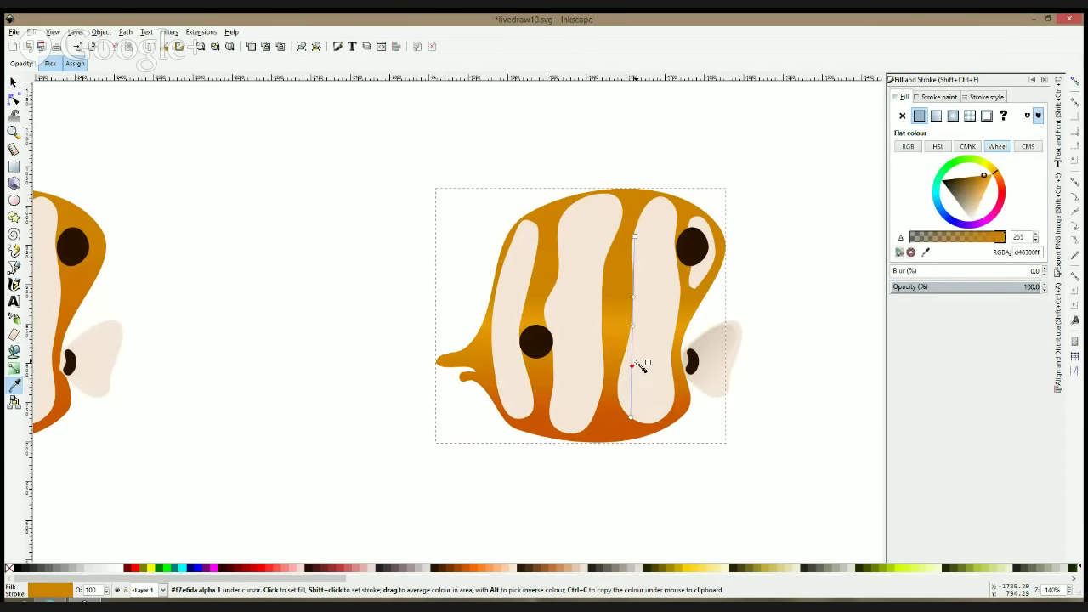
# Shift both ends of the body gradient slightly downwards and recolour its middle stop to the bright orange ed9506ff
pyautogui.click(633, 327)
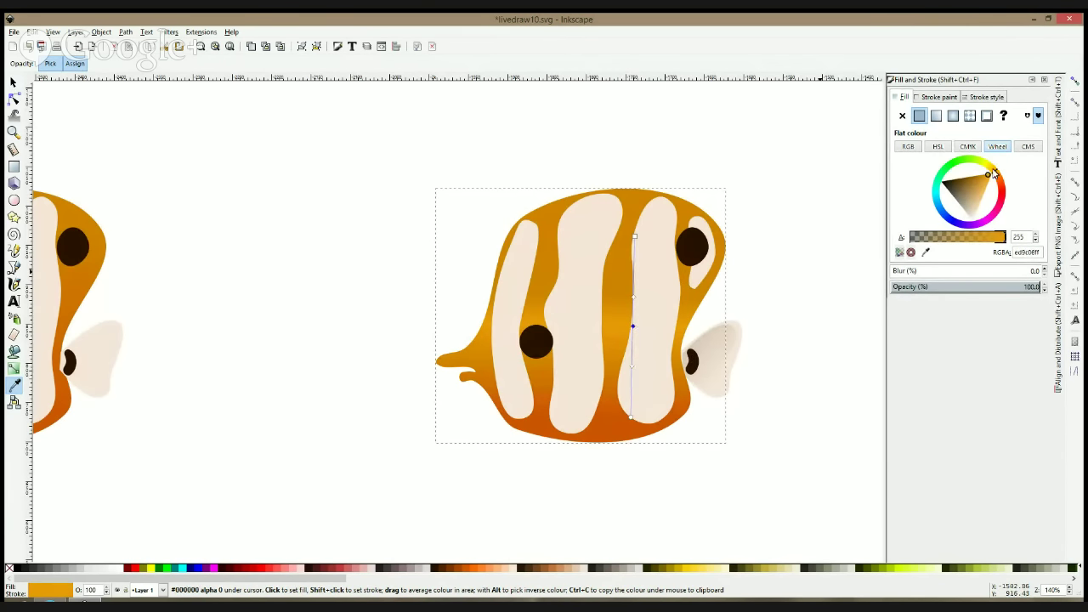
pyautogui.click(993, 173)
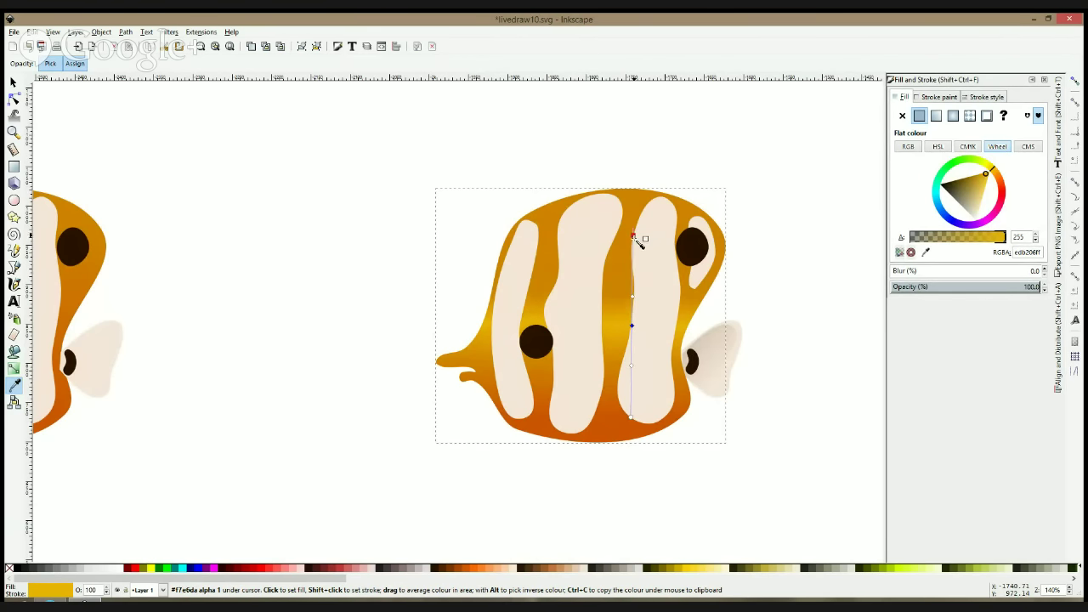
pyautogui.click(634, 420)
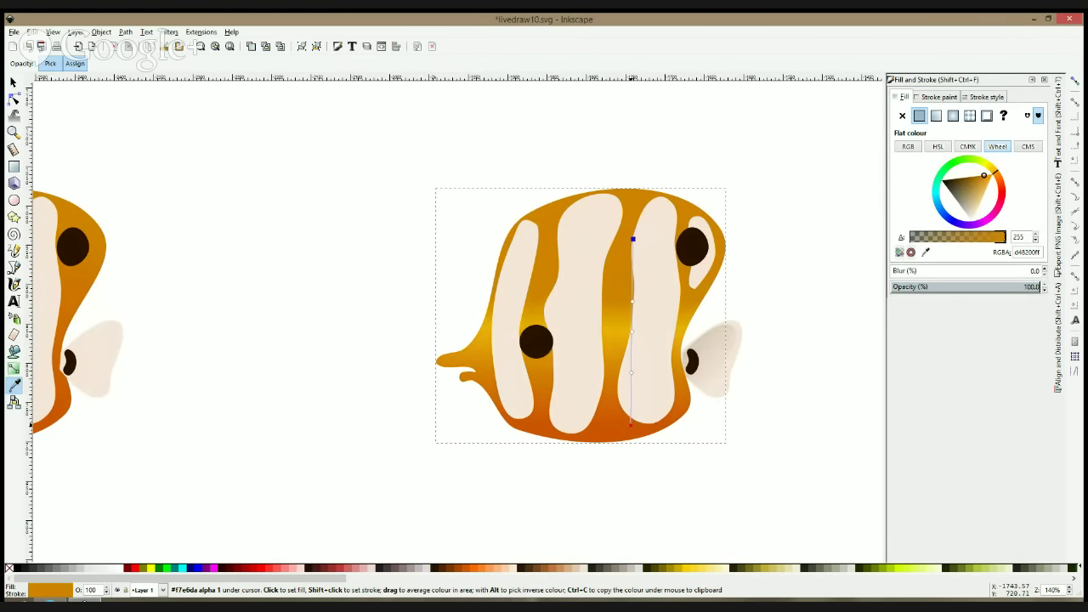
pyautogui.click(630, 332)
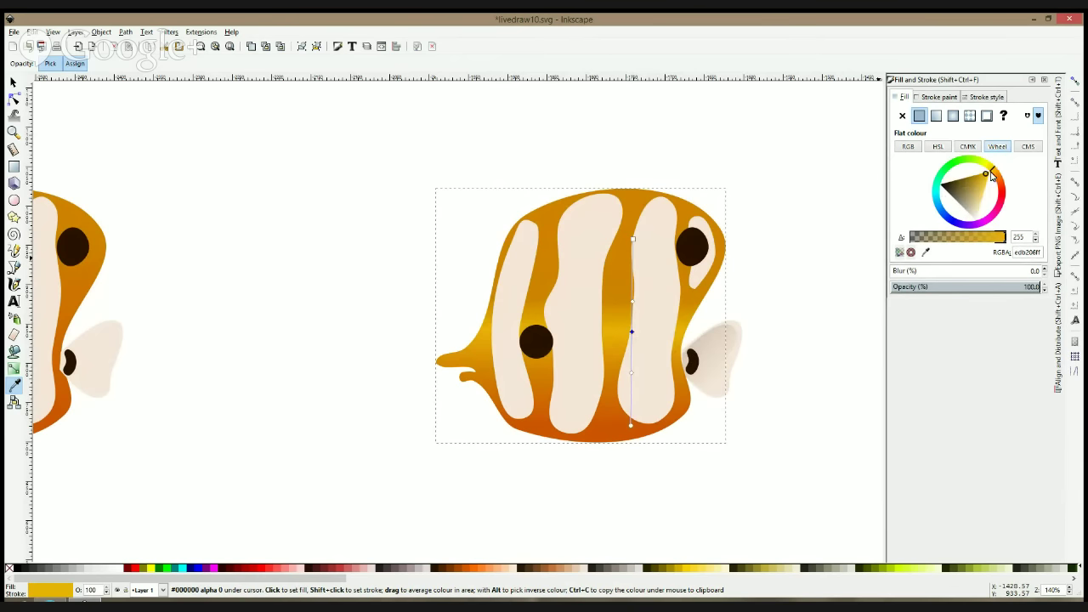
pyautogui.click(995, 171)
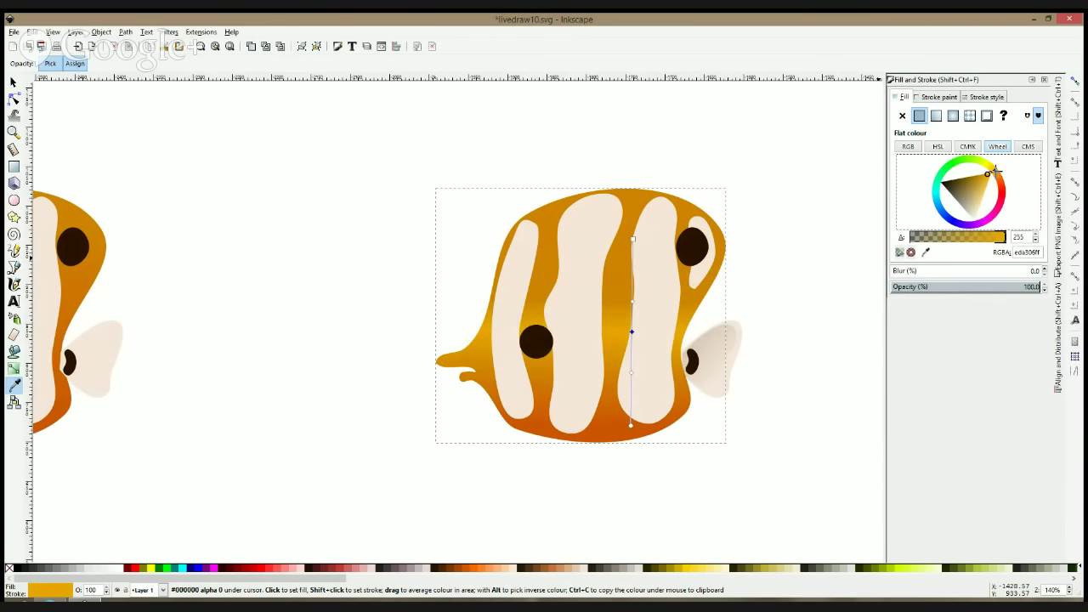
pyautogui.click(995, 172)
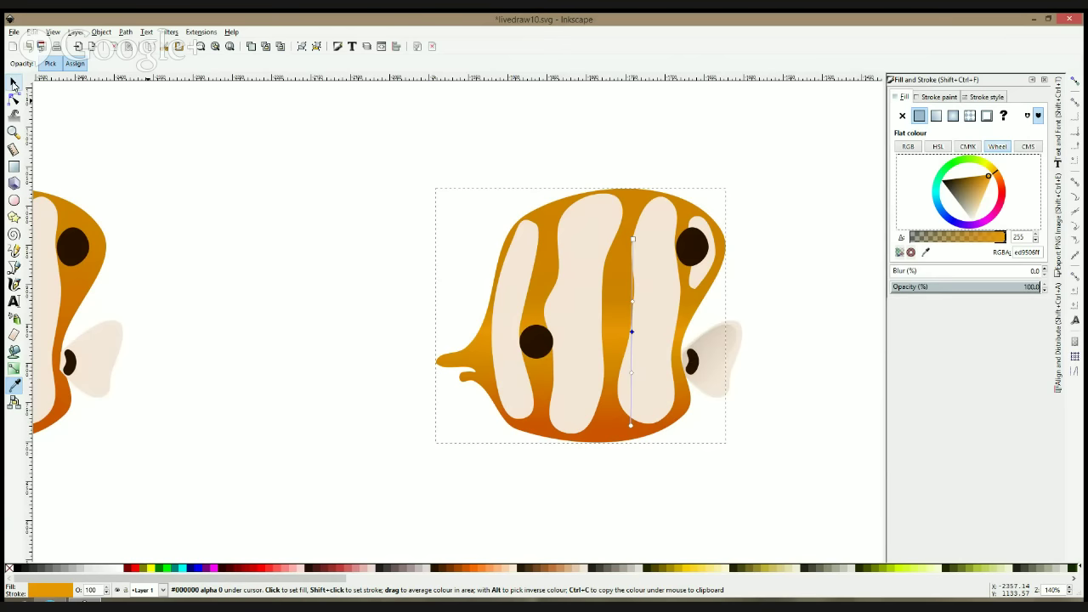
pyautogui.click(12, 83)
pyautogui.click(211, 172)
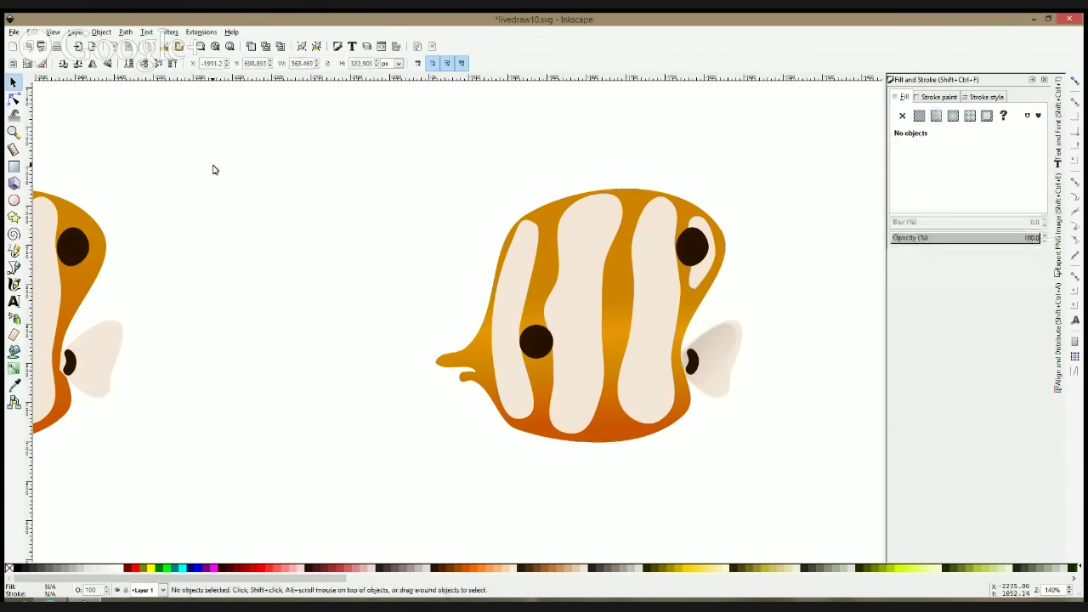
# Group the copied fish's three cream stripes with the cream patch behind the upper dark spot
pyautogui.click(646, 327)
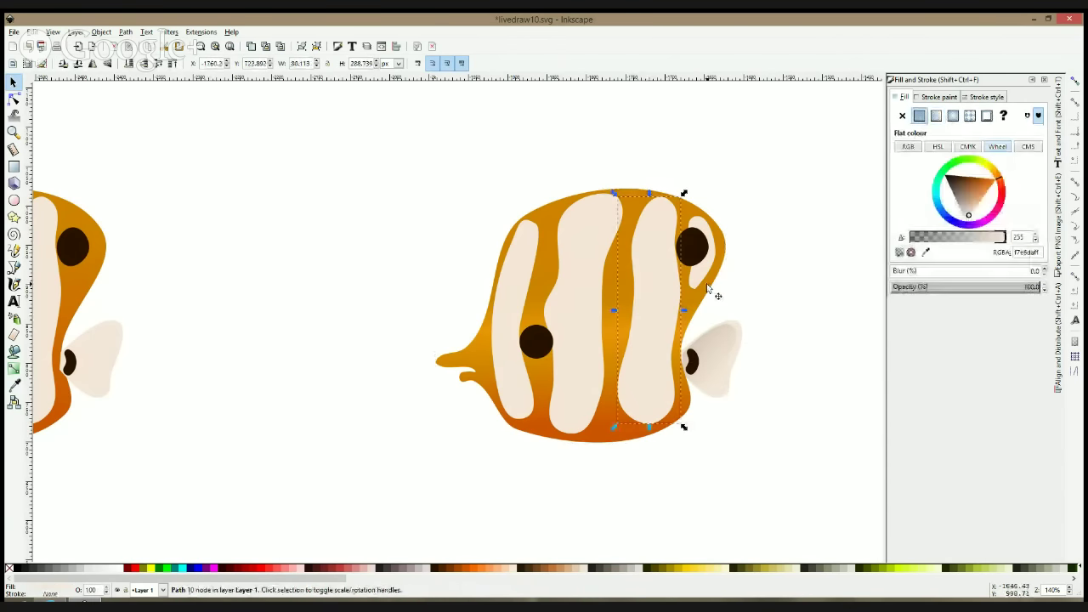
pyautogui.keyDown('shift'); pyautogui.click(705, 281); pyautogui.keyUp('shift')
pyautogui.keyDown('shift'); pyautogui.click(573, 255); pyautogui.keyUp('shift')
pyautogui.keyDown('shift'); pyautogui.click(525, 272); pyautogui.keyUp('shift')
pyautogui.hotkey('ctrl', 'g')
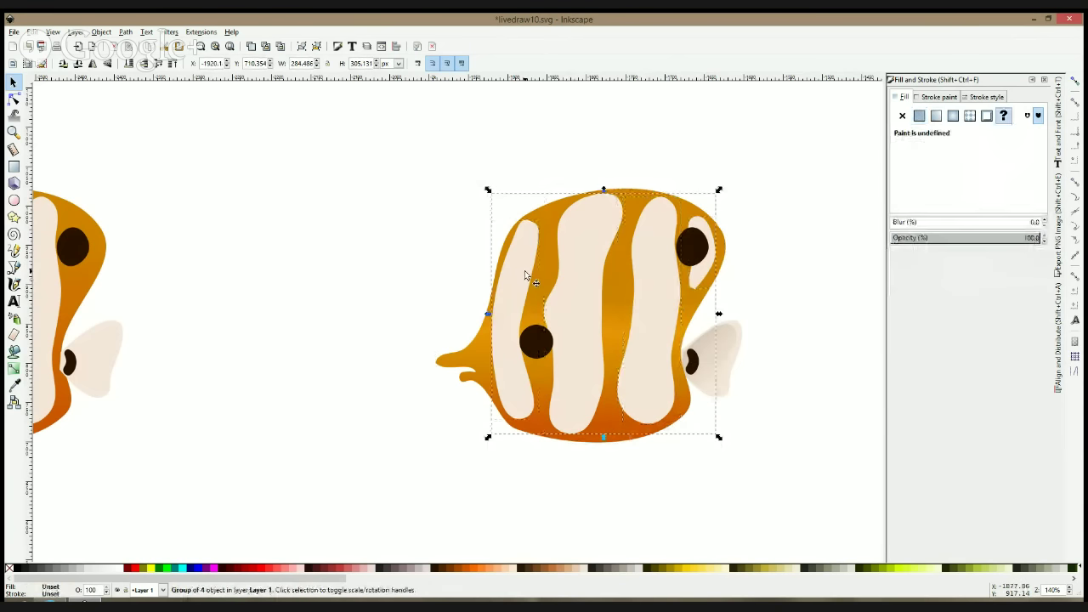
# Give the grouped cream stripes a vertical linear gradient from near-white fef6f1ff at the top to tan eec792ff picked from the stripes below
pyautogui.click(14, 367)
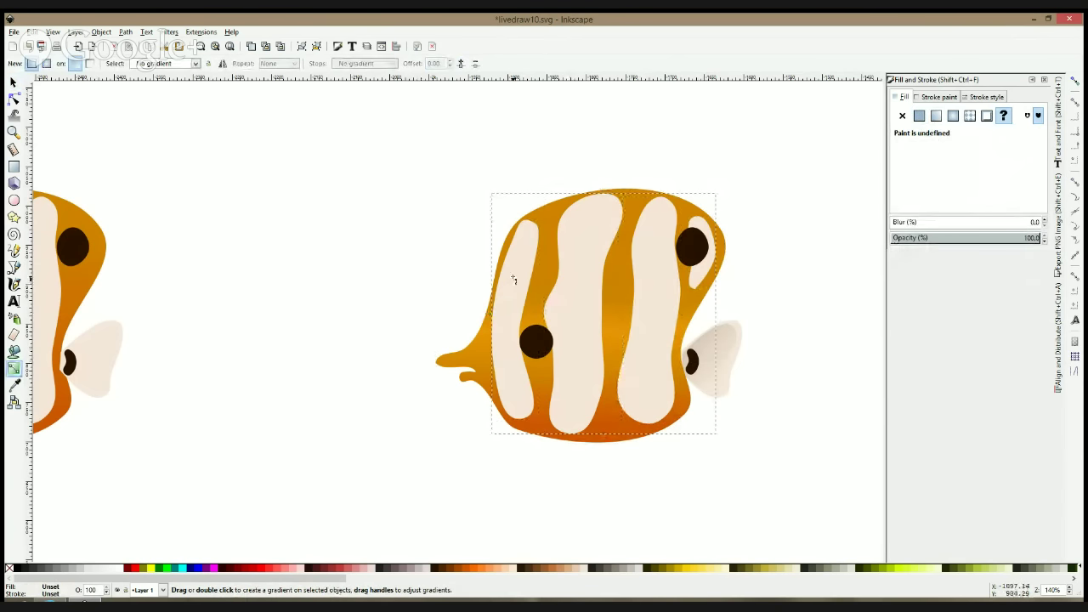
pyautogui.moveTo(512, 274); pyautogui.dragTo(513, 393)
pyautogui.click(513, 392)
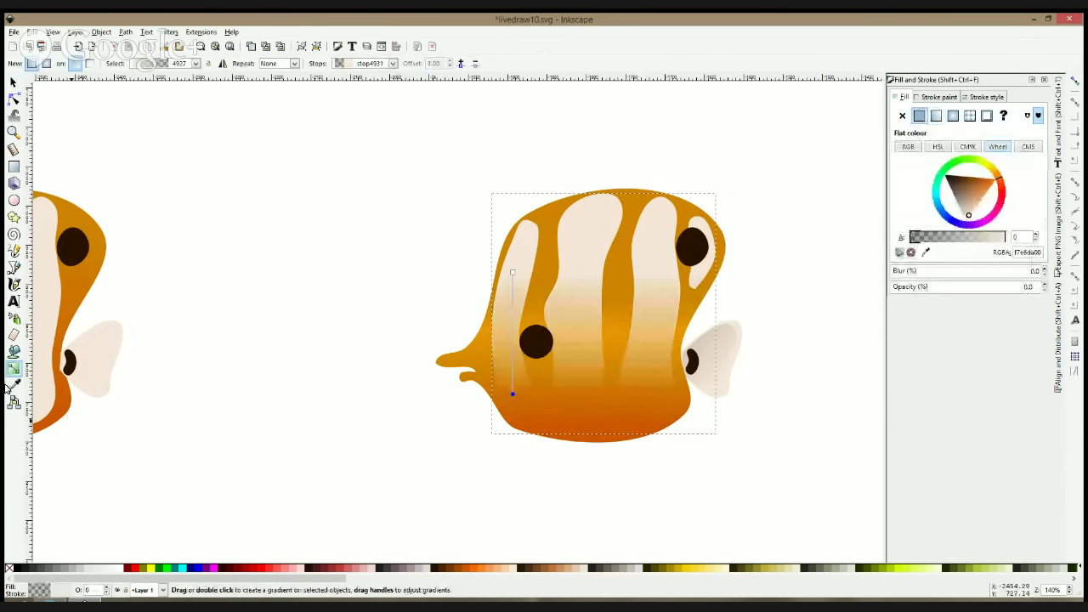
pyautogui.click(13, 384)
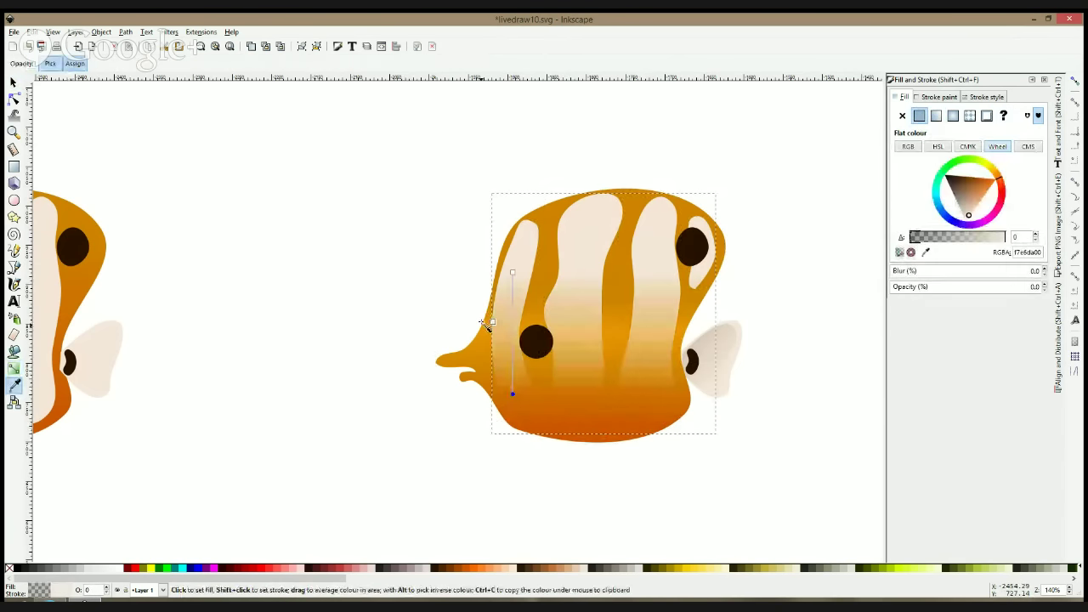
pyautogui.click(569, 306)
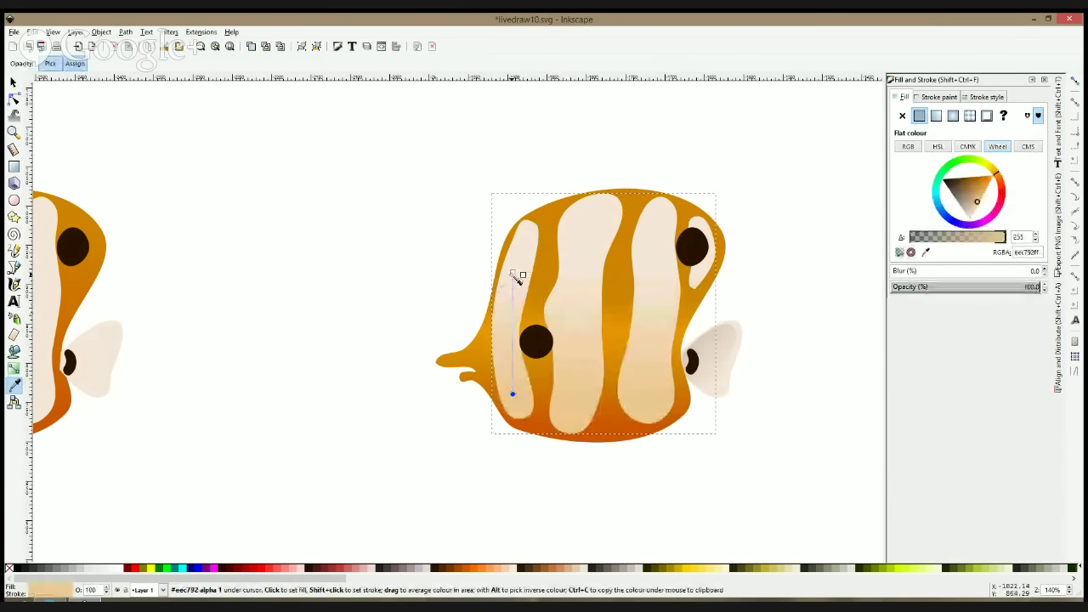
pyautogui.click(512, 273)
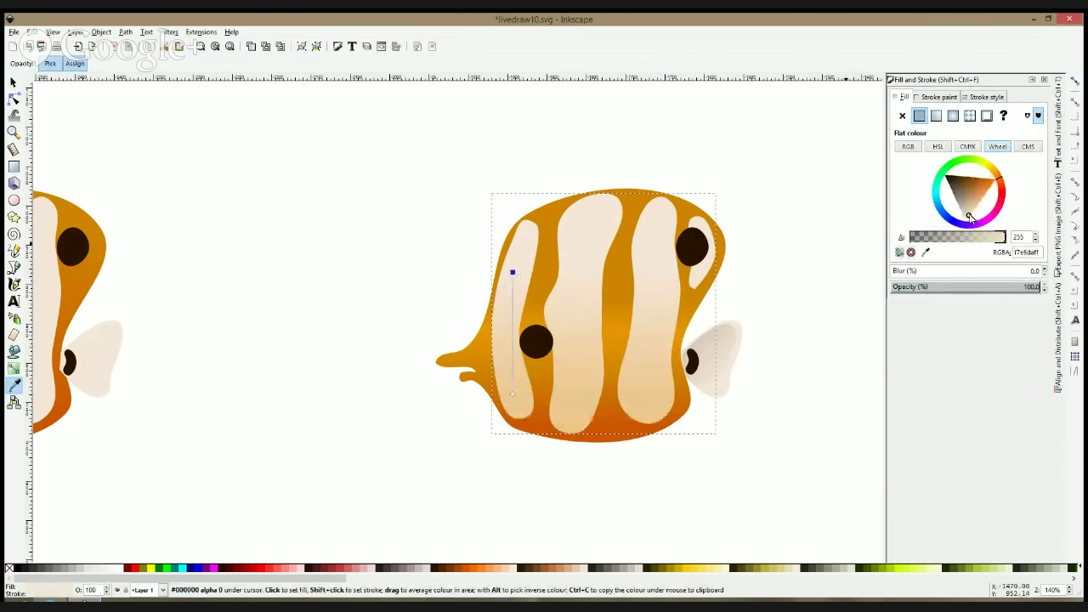
pyautogui.moveTo(968, 297); pyautogui.dragTo(969, 367)
pyautogui.click(966, 281)
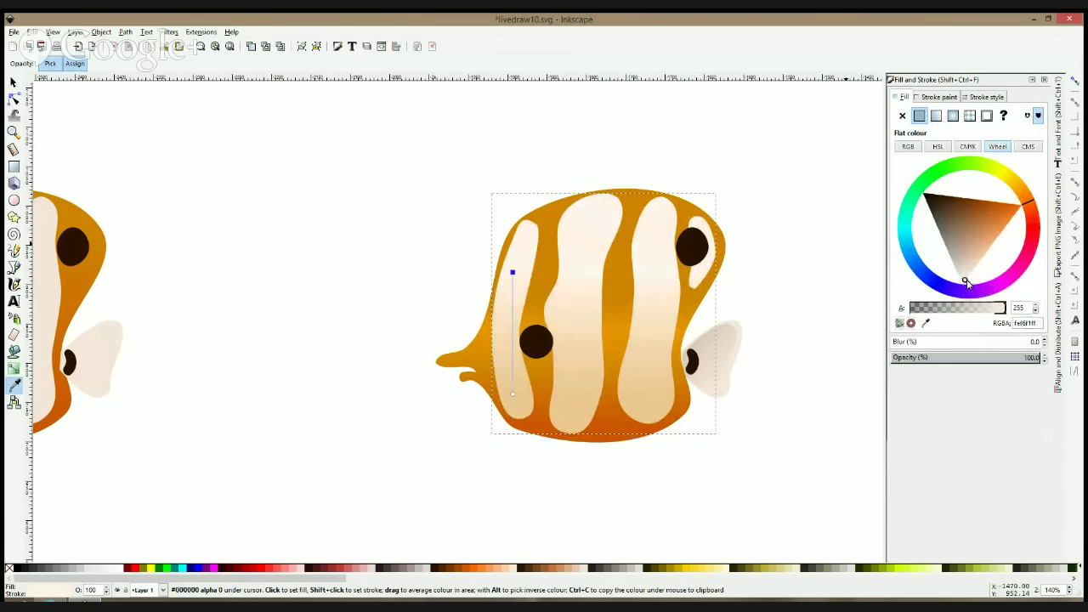
# Add a middle stop at offset 0.59 to the stripe gradient and colour it white, ffffffff
pyautogui.click(14, 100)
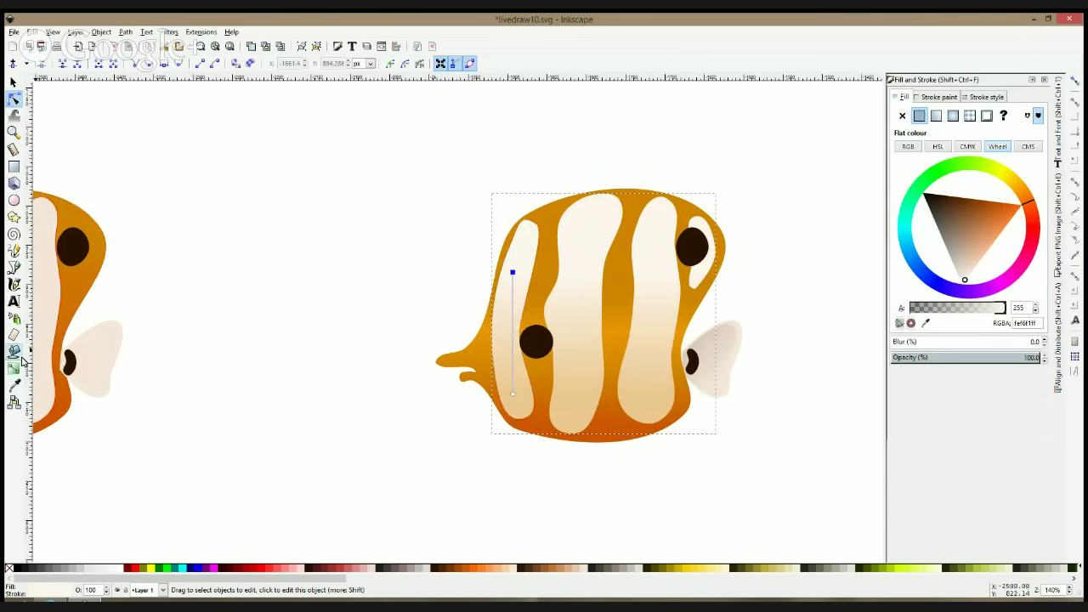
pyautogui.press('g')
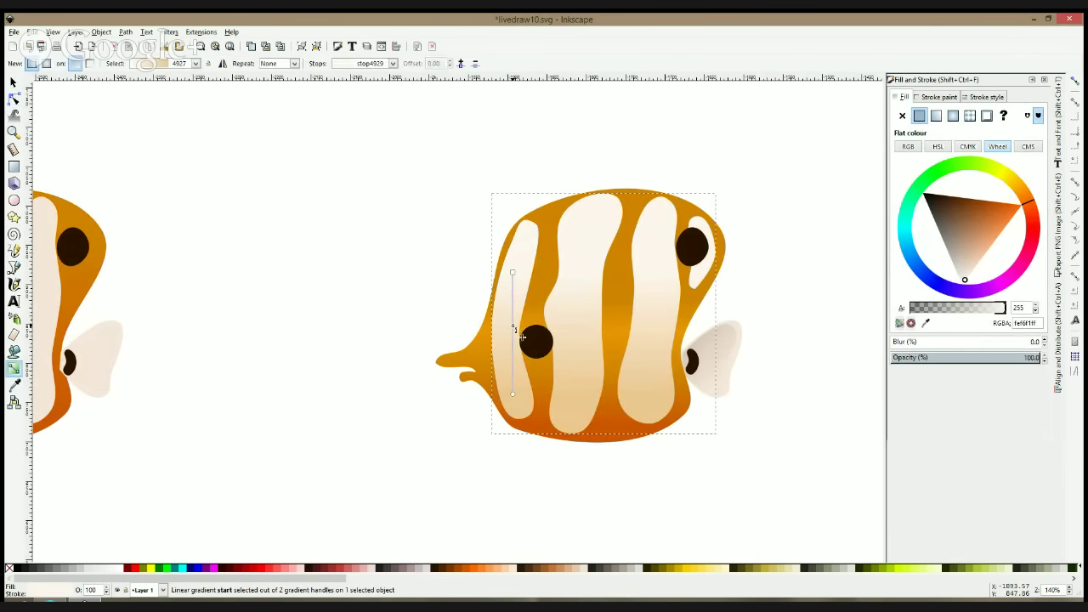
pyautogui.doubleClick(513, 328)
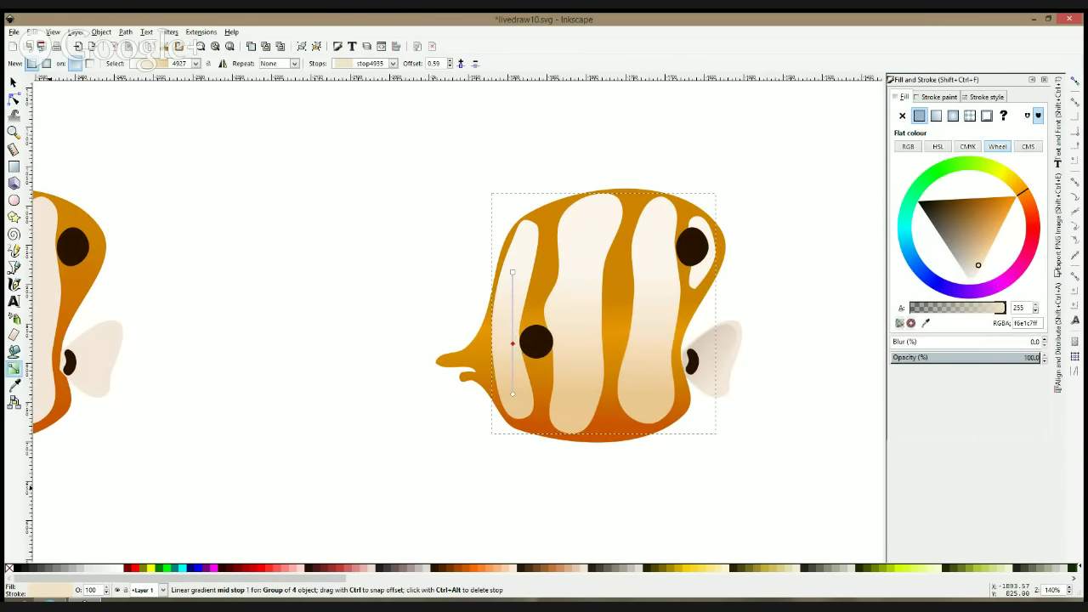
pyautogui.click(120, 569)
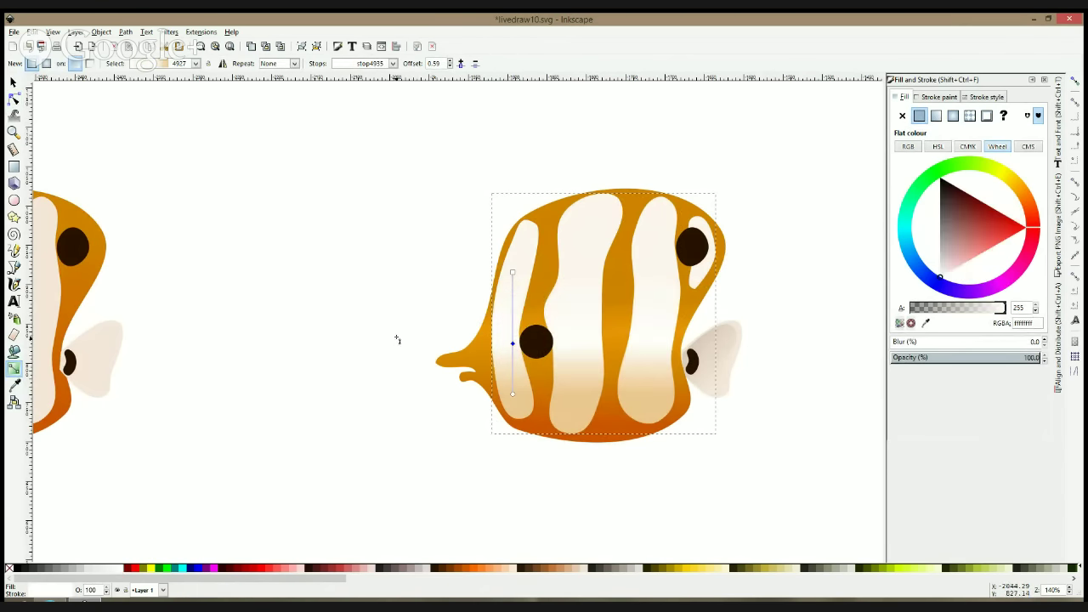
# Recolour the top stop of the stripe gradient to the warm cream faedddff picked from the middle stripe, and deselect the group
pyautogui.click(512, 272)
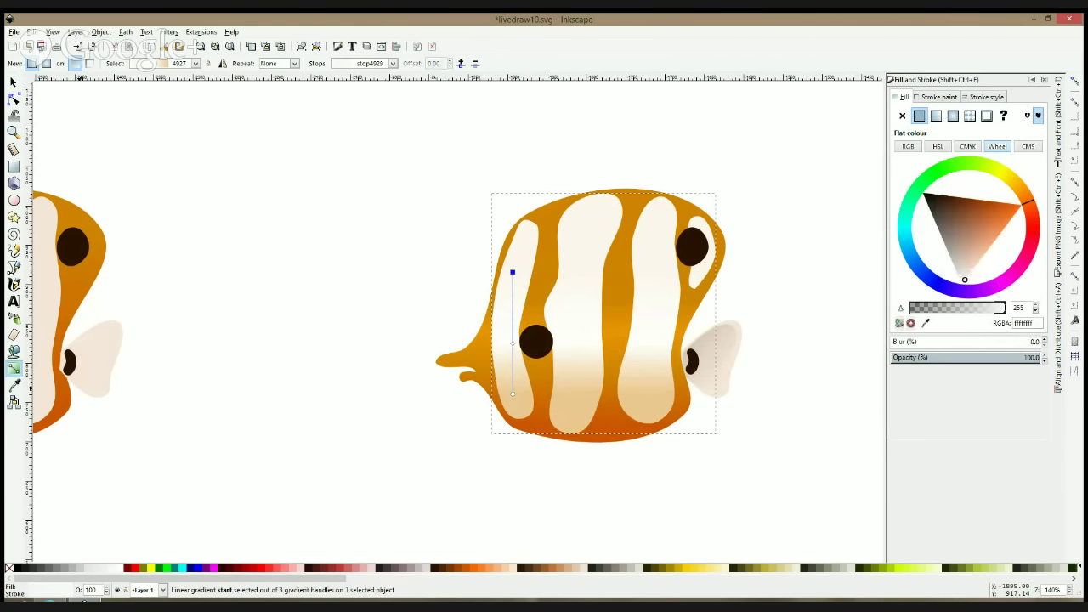
pyautogui.click(14, 384)
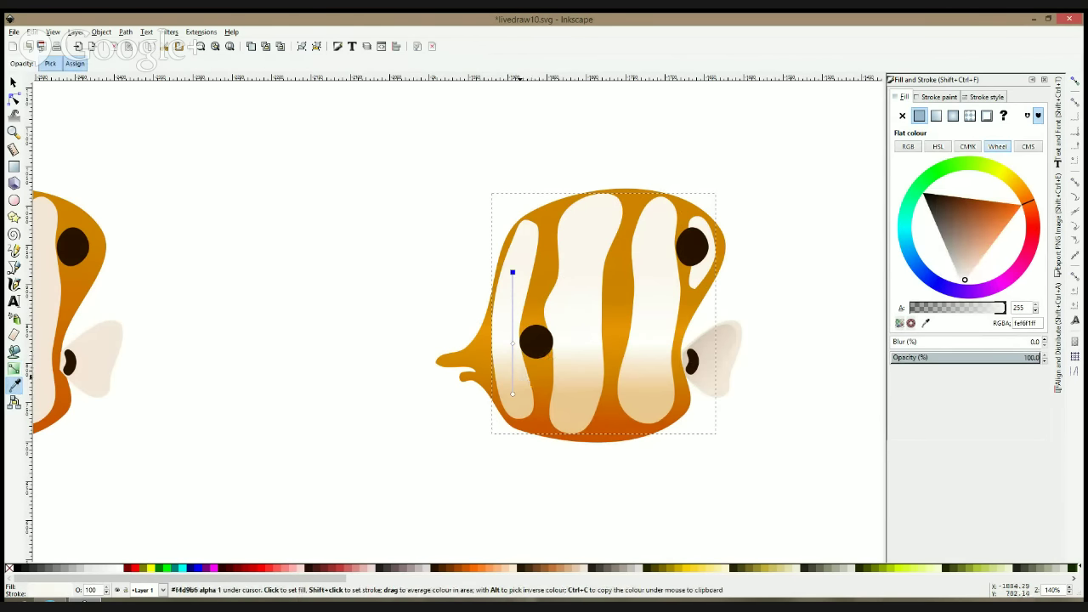
pyautogui.click(525, 379)
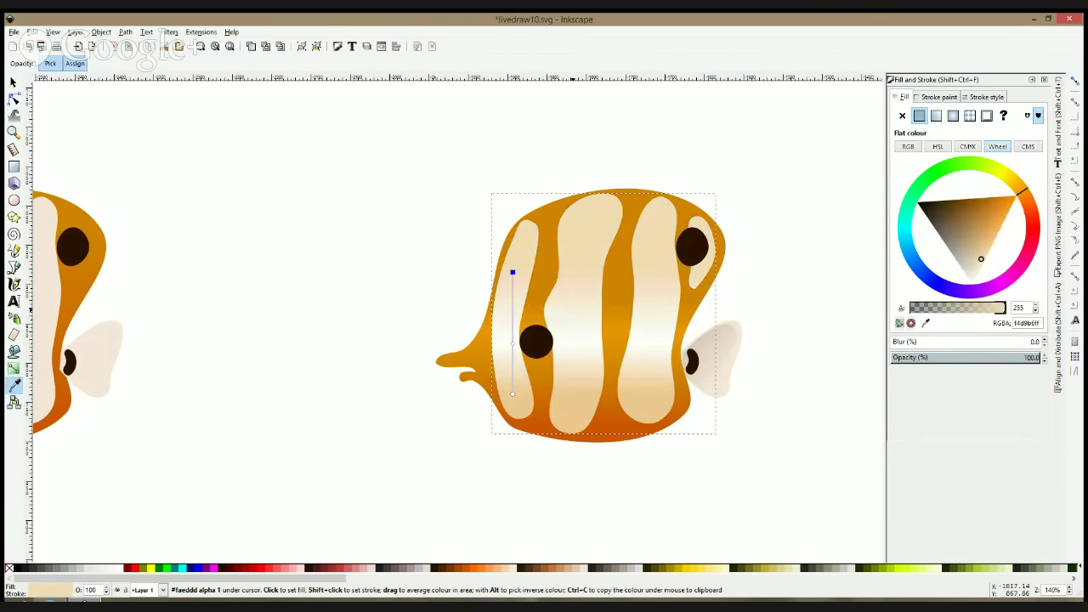
pyautogui.click(573, 309)
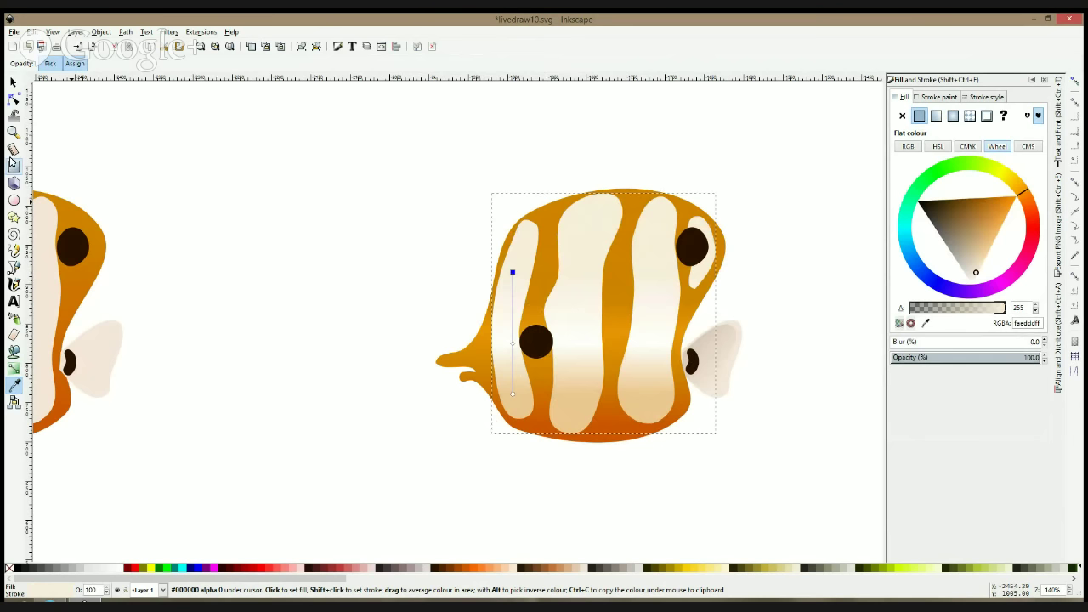
pyautogui.click(14, 83)
pyautogui.click(406, 222)
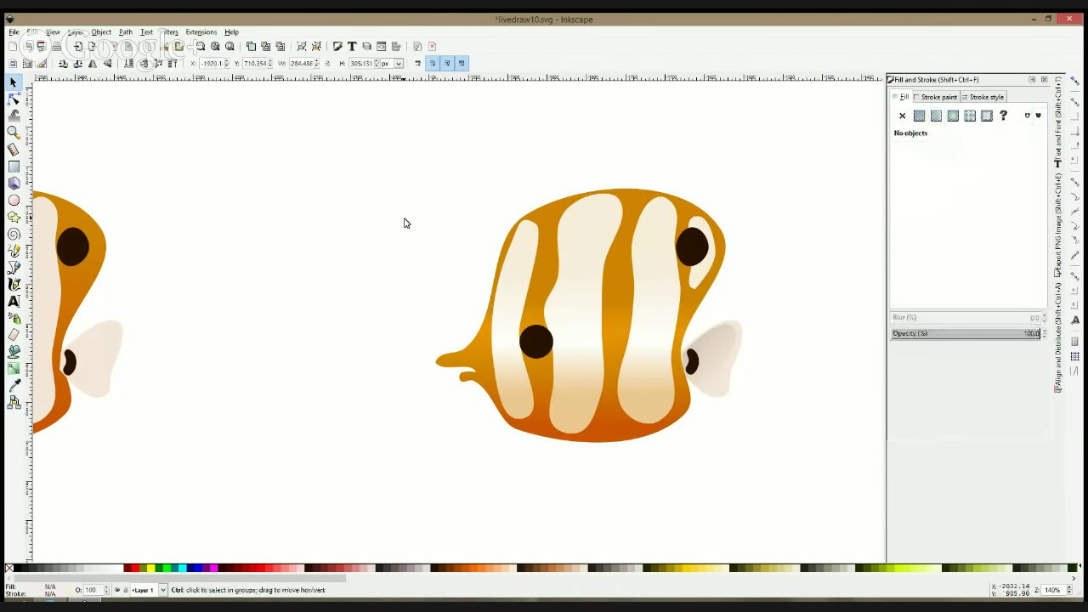
# Compare the refined fish with the original and save the drawing
pyautogui.scroll(-2, 406, 222)
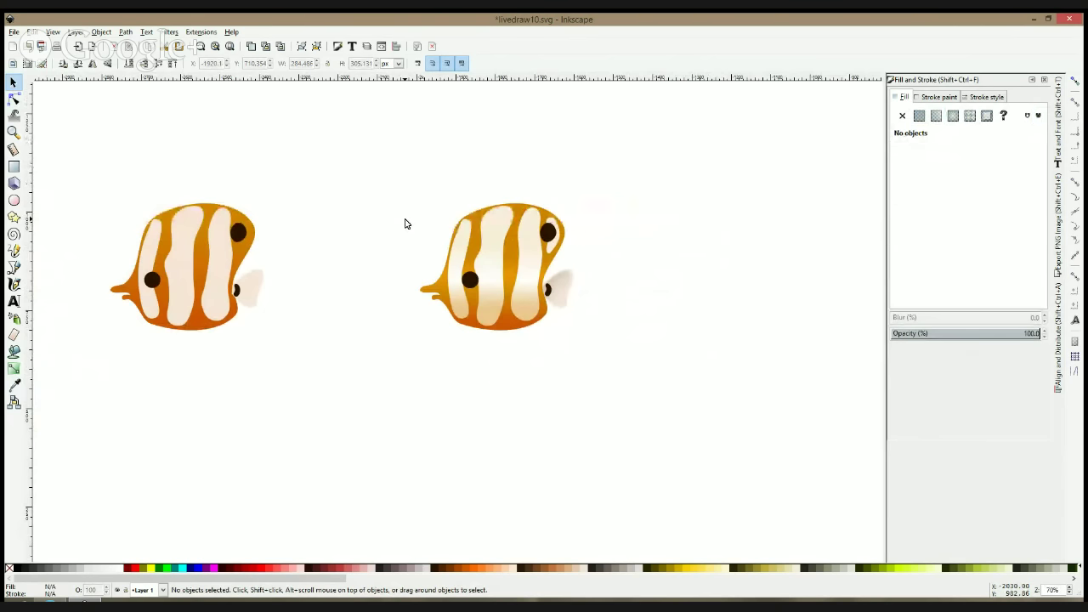
pyautogui.scroll(2, 572, 274)
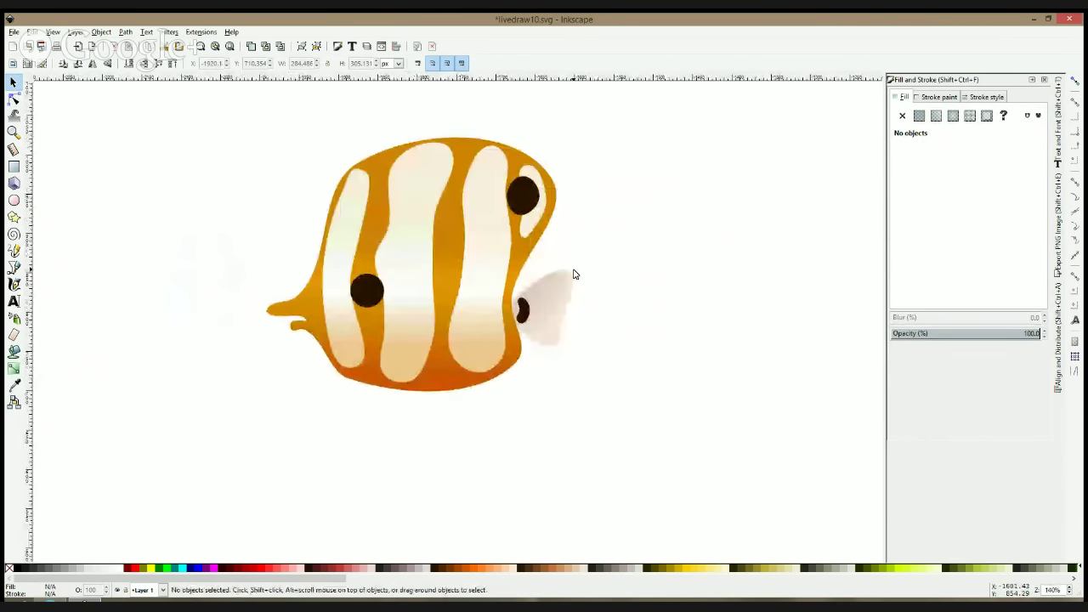
pyautogui.hotkey('ctrl', 's')
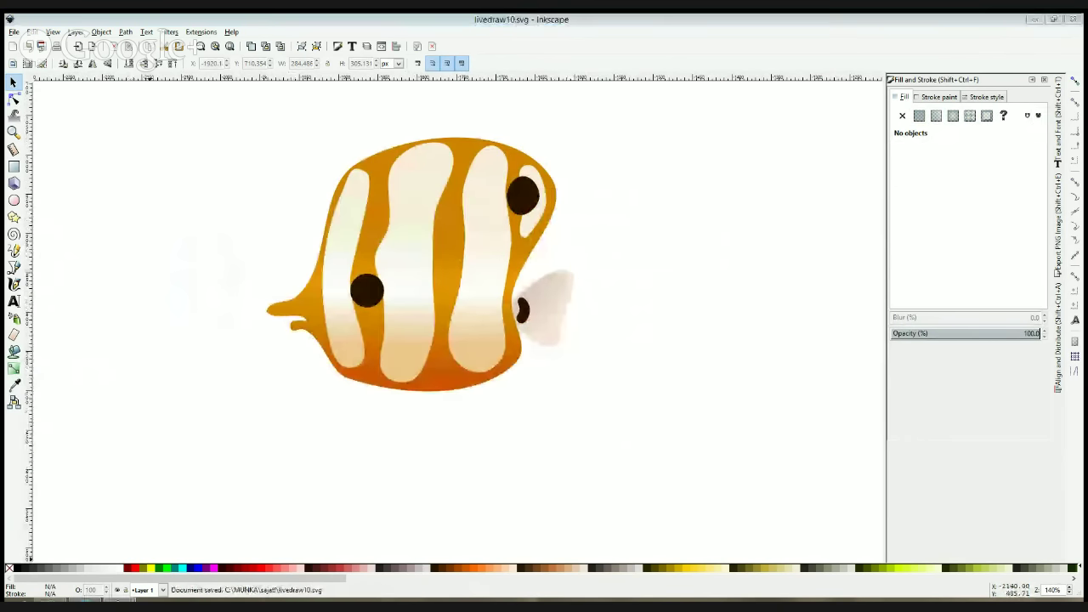
pyautogui.click(79, 388)
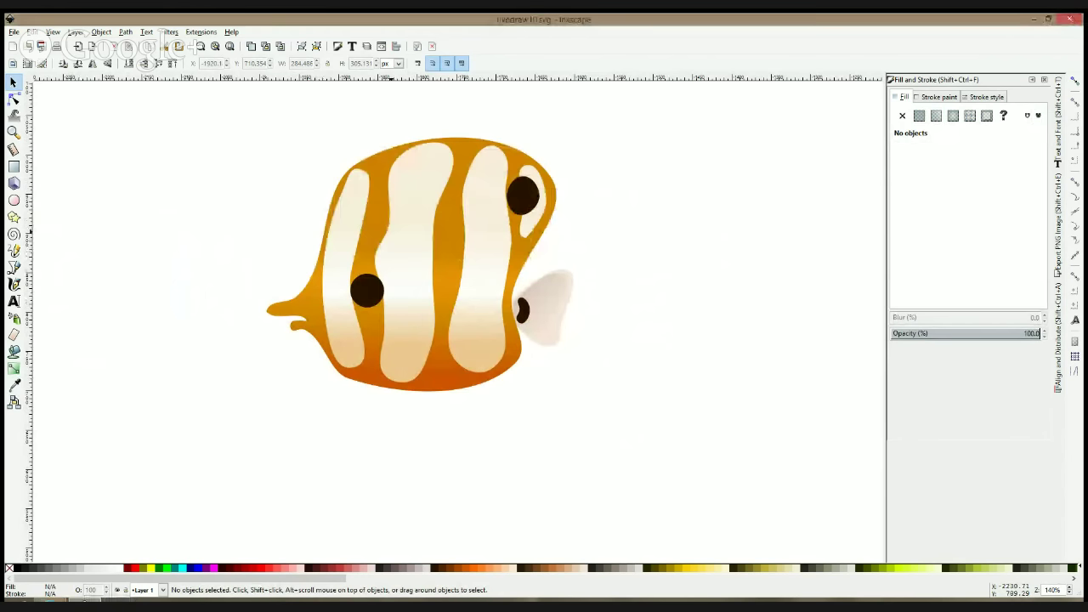
# Shrink the dark circle near the mouth to about 38.9 px across and fill it white as the eyeball
pyautogui.keyDown('ctrl'); pyautogui.scroll(1, 526, 304); pyautogui.keyUp('ctrl')
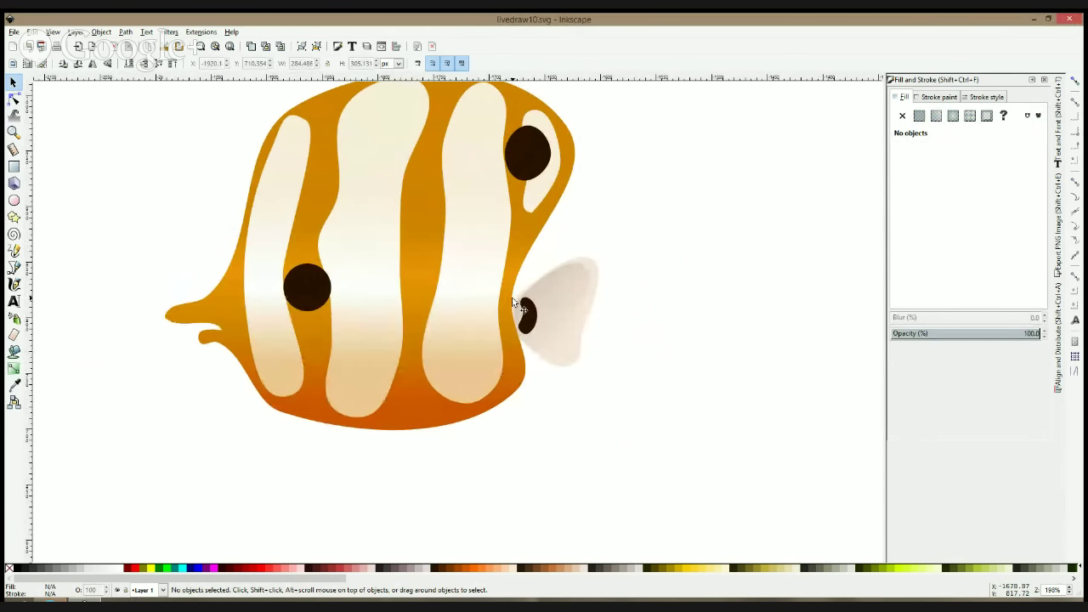
pyautogui.click(316, 295)
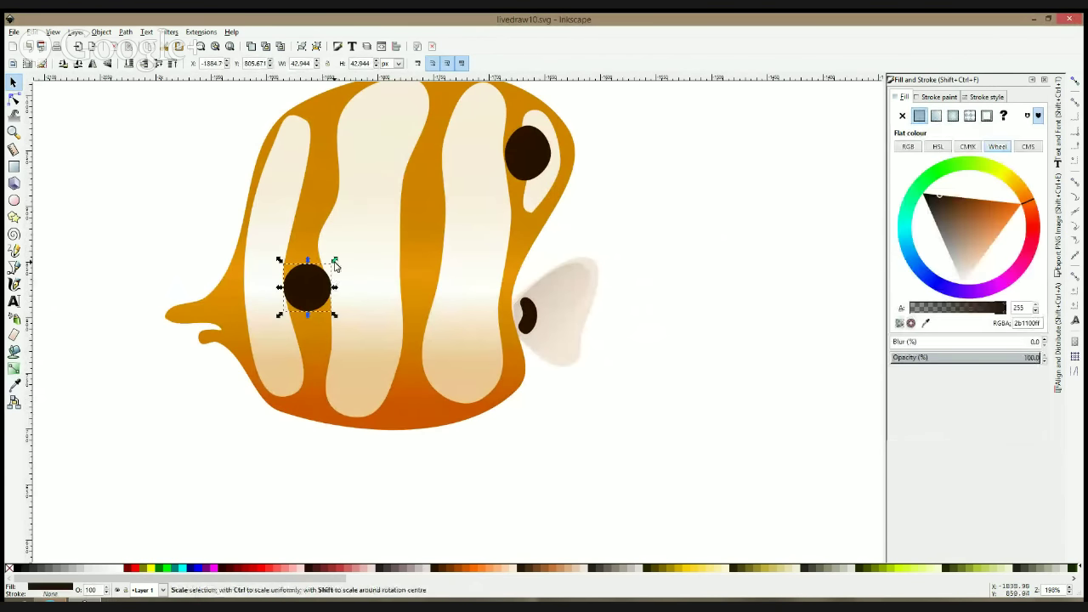
pyautogui.moveTo(334, 263); pyautogui.dragTo(330, 267)
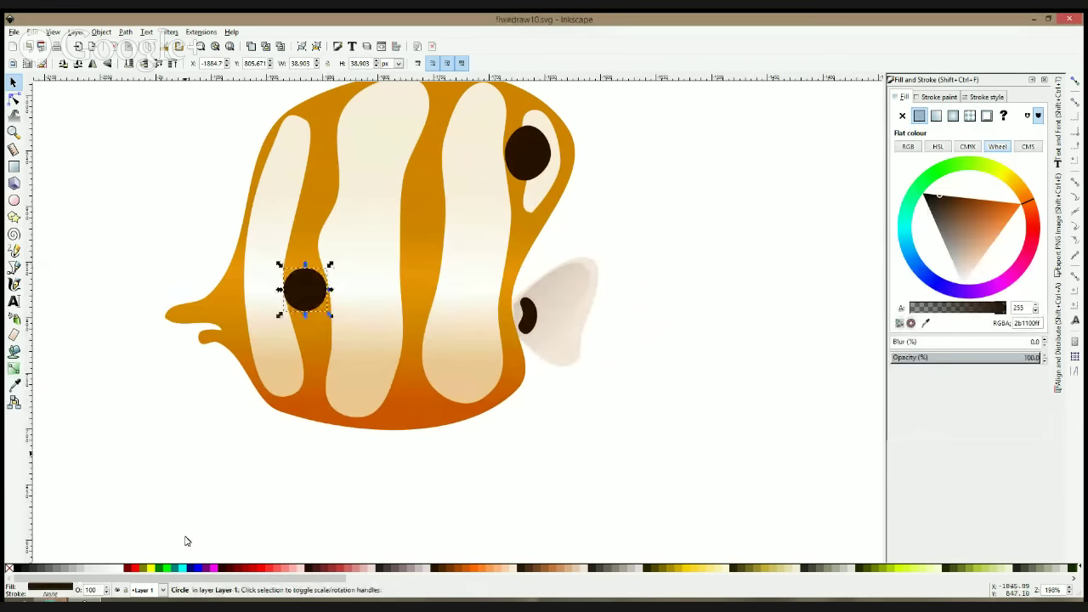
pyautogui.click(119, 568)
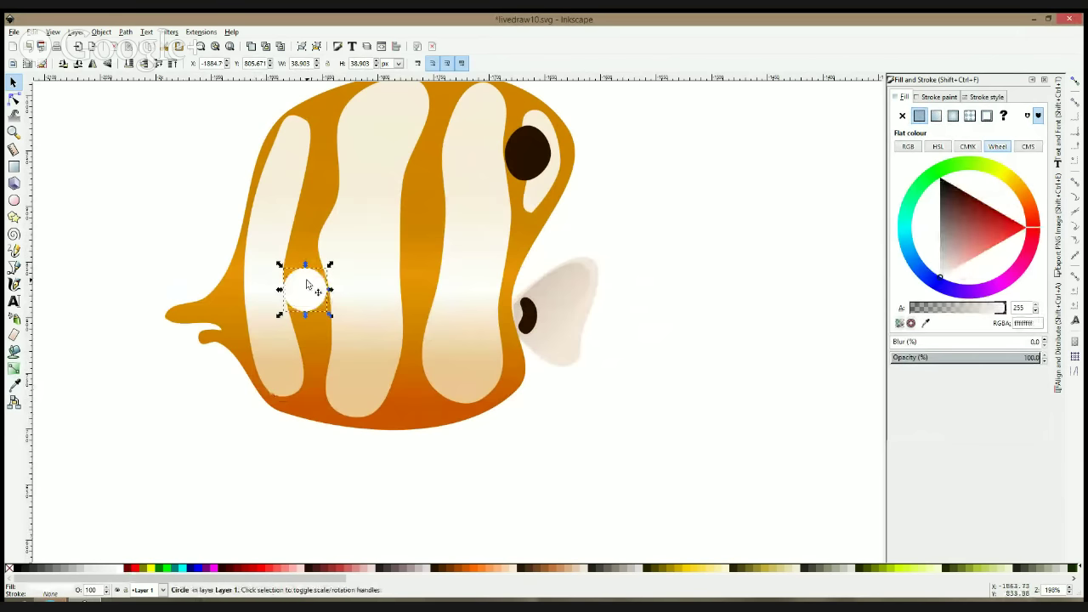
# Make a pupil about 21.7 px wide from a duplicate of the eyeball, coloured 2b1100ff from the upper spot, and group both circles
pyautogui.click(13, 384)
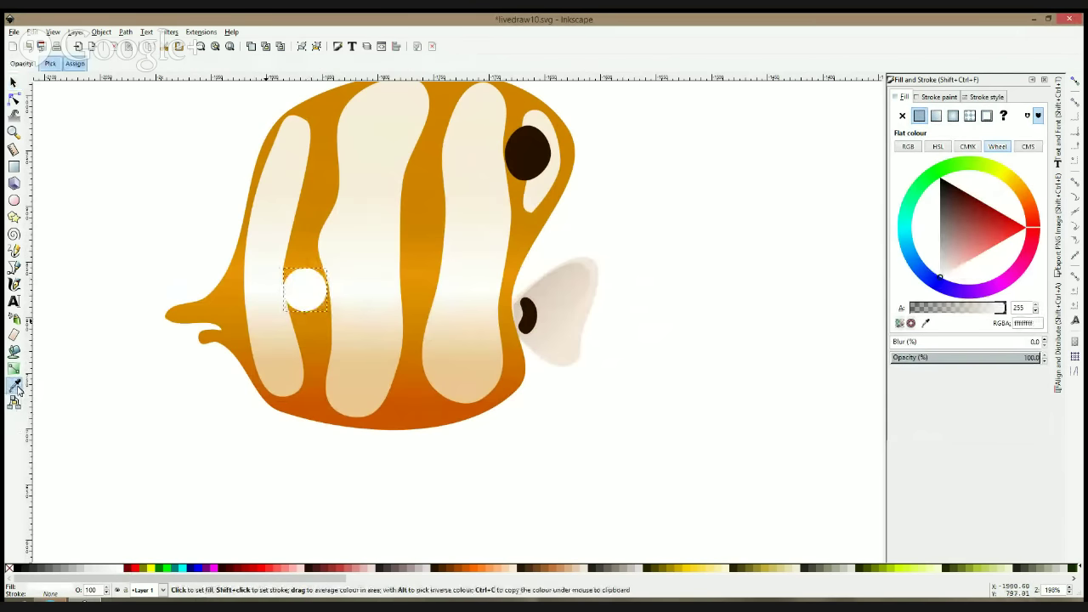
pyautogui.click(527, 150)
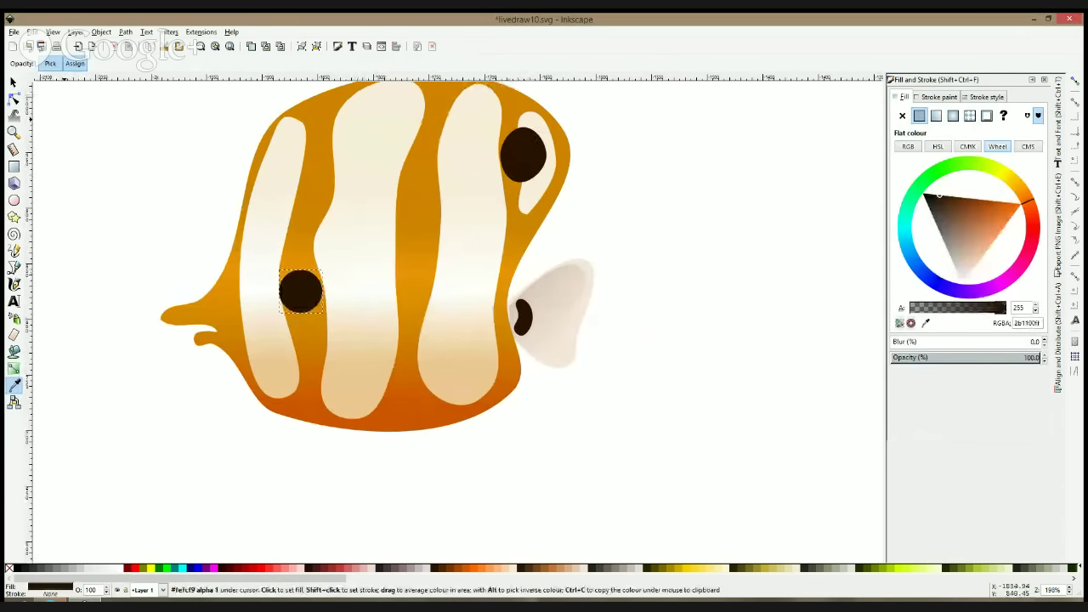
pyautogui.press('s')
pyautogui.moveTo(326, 266); pyautogui.dragTo(291, 300)
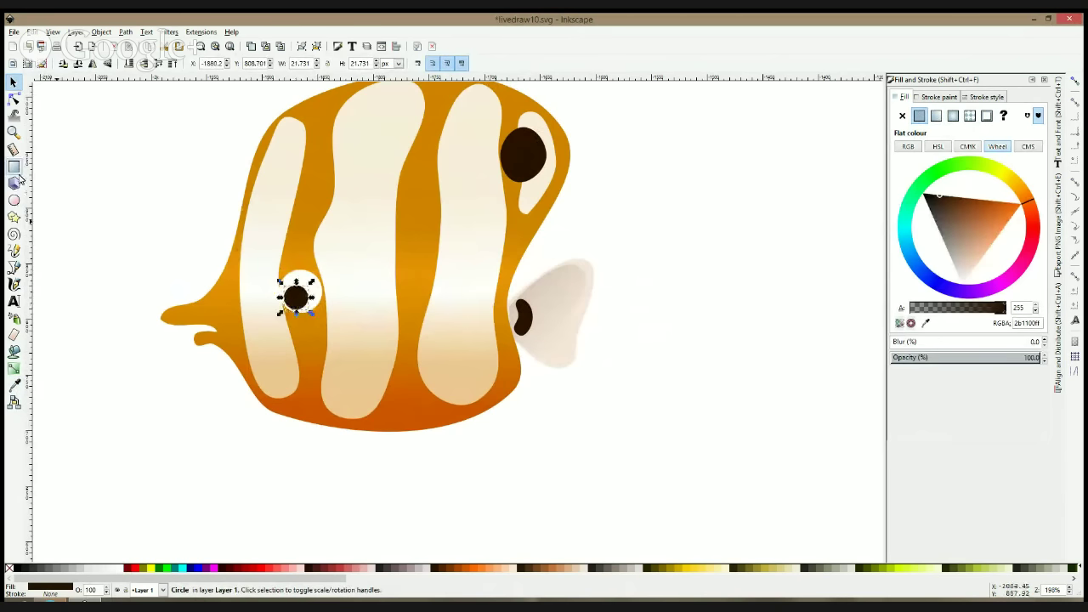
pyautogui.click(299, 279)
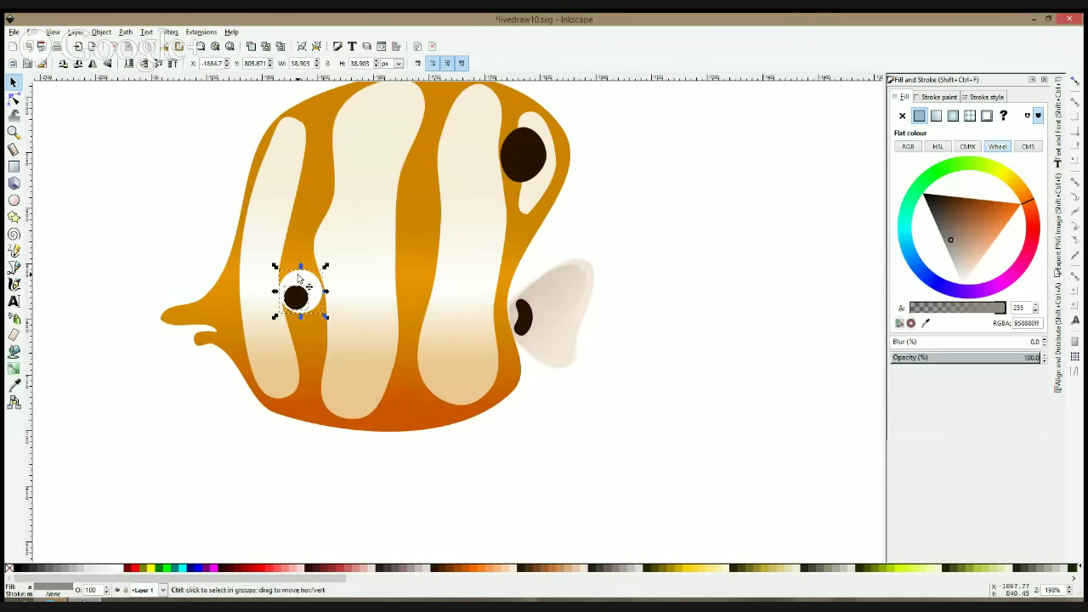
pyautogui.click(300, 279)
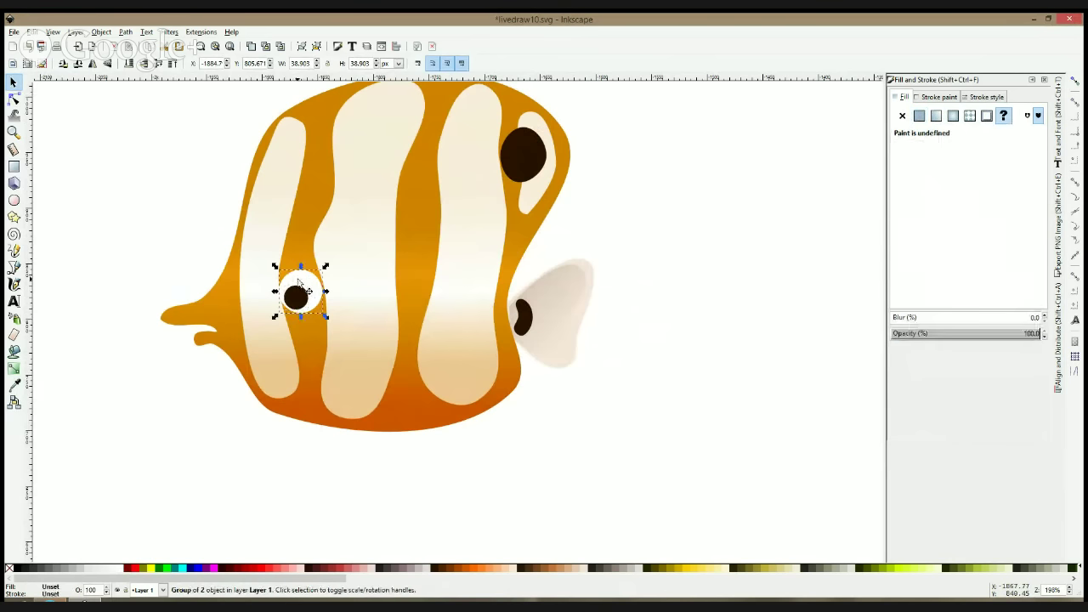
# Draw a rectangle about 61 by 32 px over the lower part of the eye and set its opacity to 30%
pyautogui.click(14, 168)
pyautogui.moveTo(270, 294); pyautogui.dragTo(338, 330)
pyautogui.write('30')
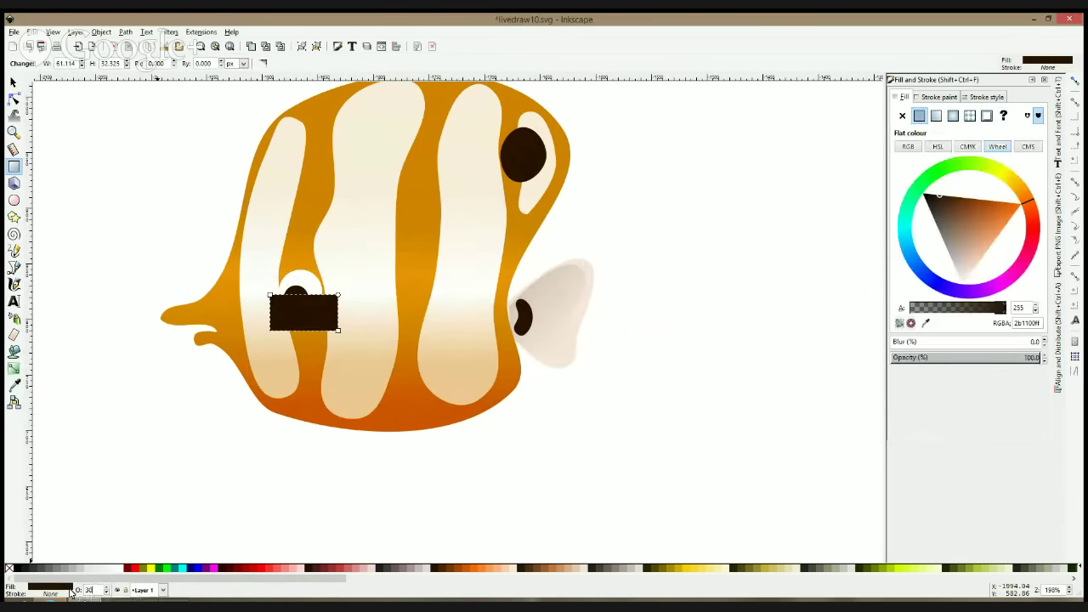
pyautogui.press('Return')
# Nudge the rectangle into place over the eye and clip the eye group with it, leaving only the lower part with a flat top edge
pyautogui.click(14, 83)
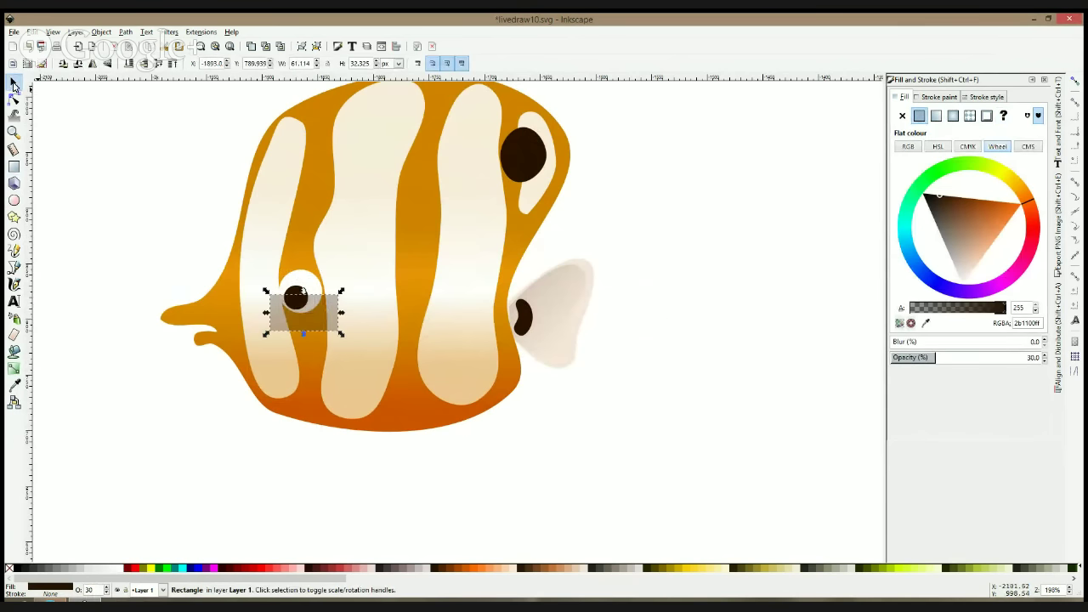
pyautogui.press('Escape')
pyautogui.click(313, 306)
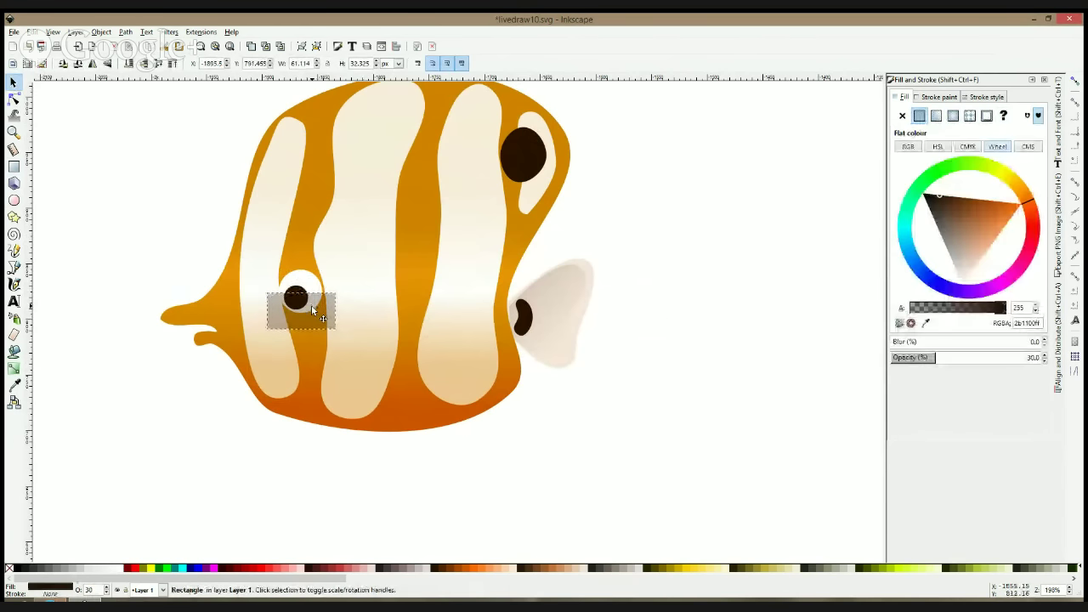
pyautogui.keyDown('shift'); pyautogui.click(313, 288); pyautogui.keyUp('shift')
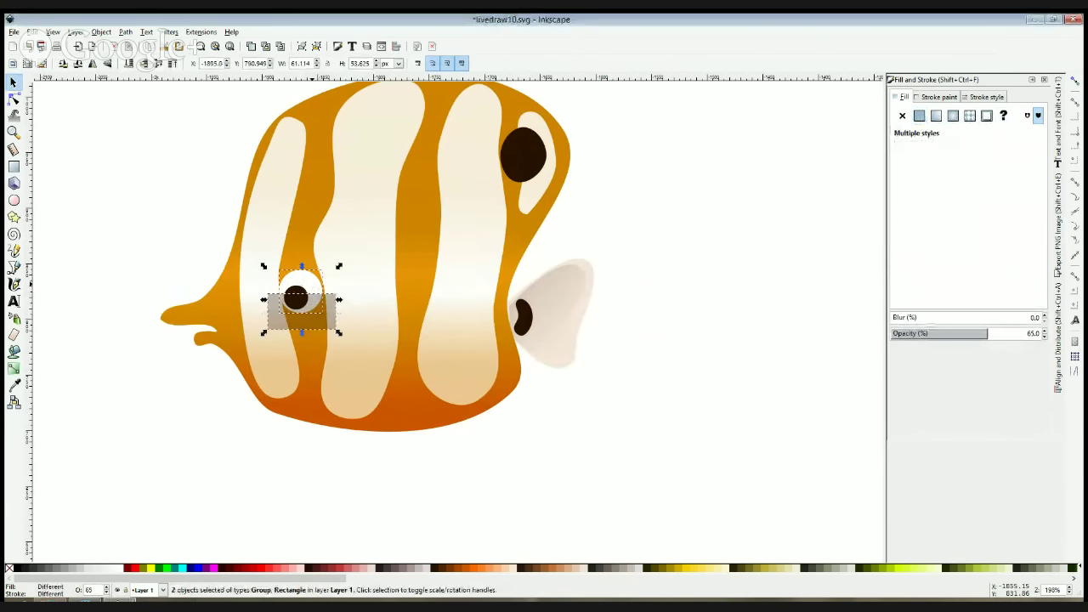
pyautogui.click(342, 464)
pyautogui.press('Escape')
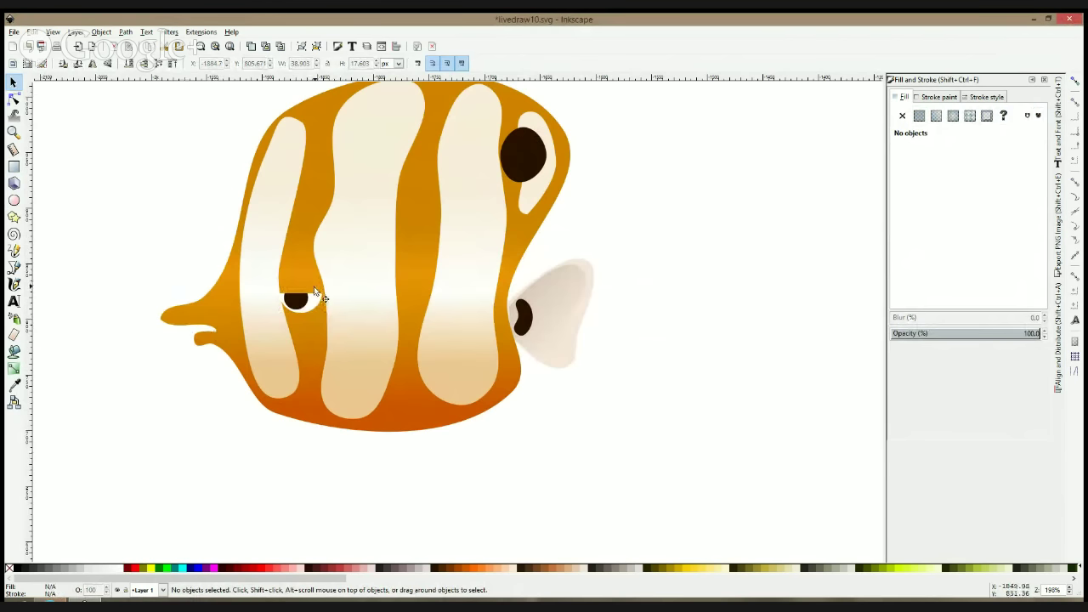
# Adjust the curve handle of the node at the tip of the fish's upper lip to slim its rounded end
pyautogui.click(14, 99)
pyautogui.click(163, 318)
pyautogui.click(163, 318)
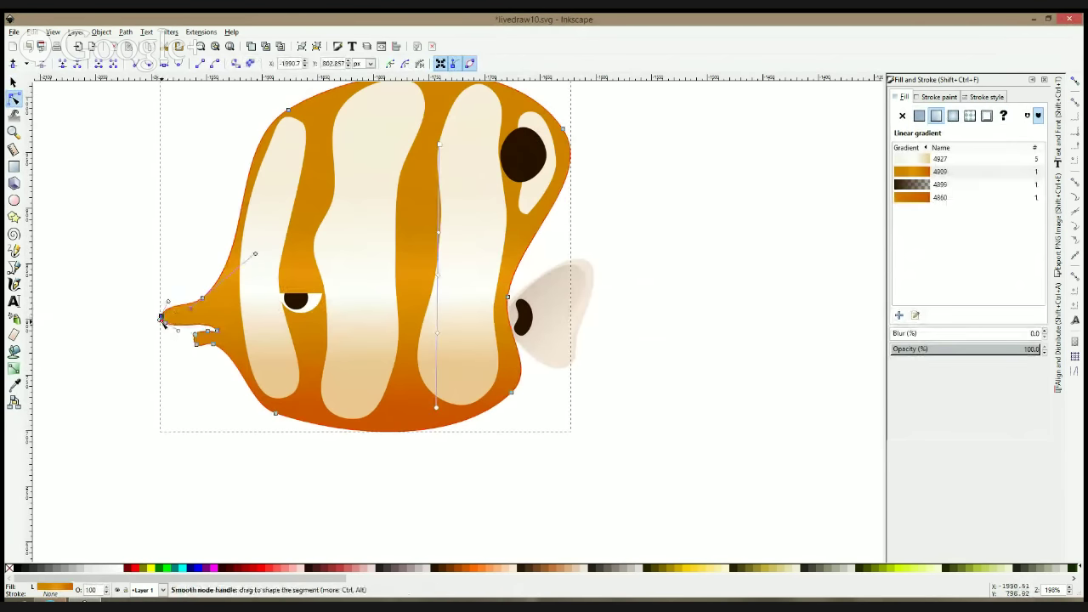
pyautogui.moveTo(162, 322); pyautogui.dragTo(163, 325)
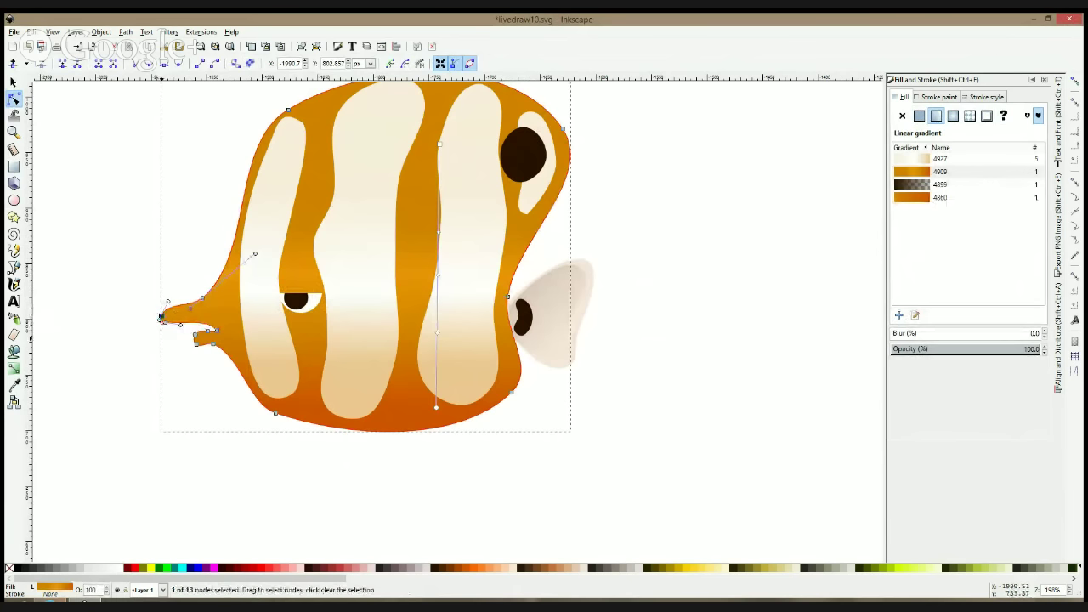
# Scale the half-closed eye group down to about 33 by 15 px
pyautogui.click(170, 368)
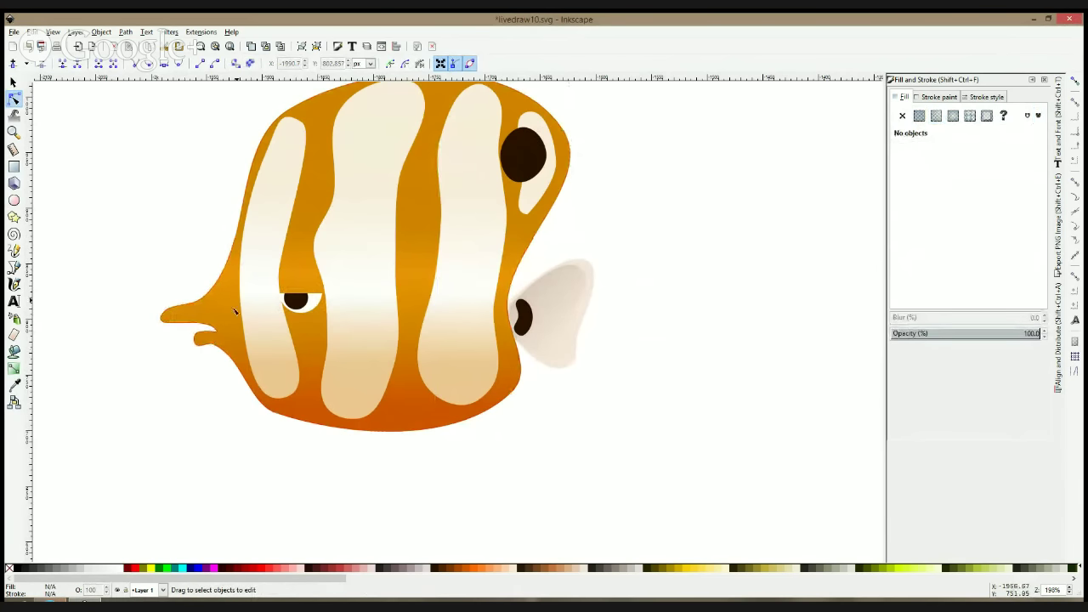
pyautogui.press('s')
pyautogui.click(306, 301)
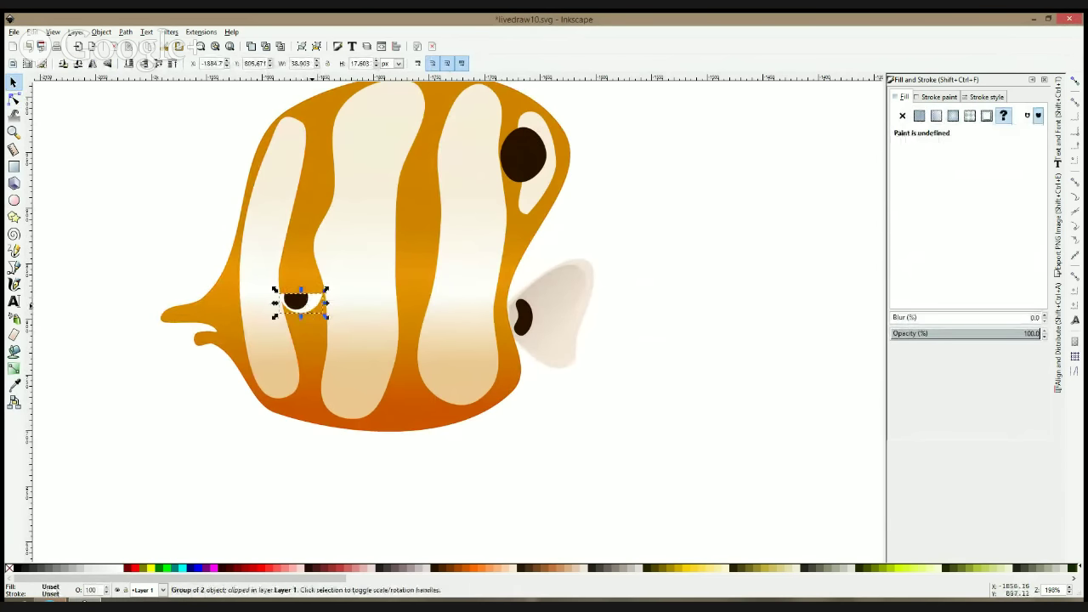
pyautogui.moveTo(318, 304)
pyautogui.mouseDown()
pyautogui.moveTo(326, 308)
pyautogui.moveTo(310, 315)
pyautogui.mouseUp()
pyautogui.click(260, 472)
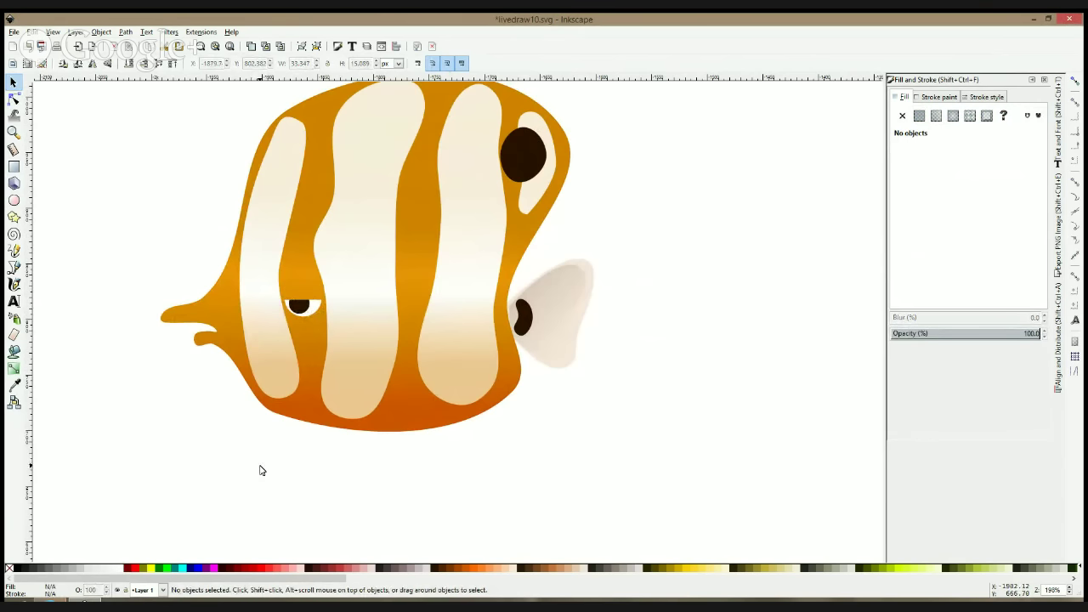
# Draw an ellipse about 35 by 32 px over the whole eye, slightly larger than the eyeball
pyautogui.scroll(2, 318, 315)
pyautogui.press('e')
pyautogui.moveTo(254, 268); pyautogui.dragTo(332, 341)
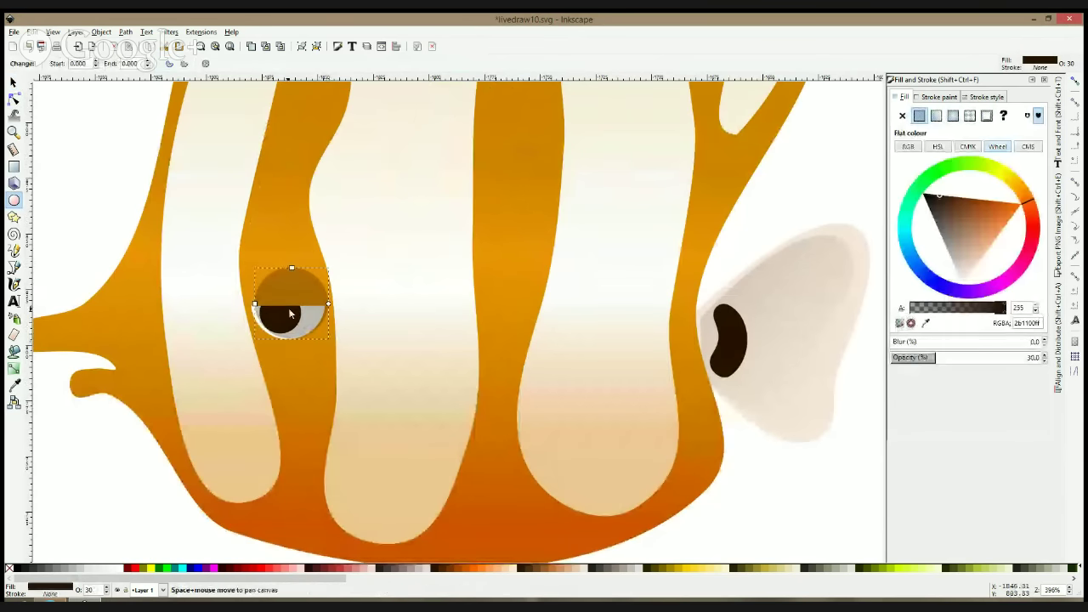
pyautogui.press('s')
pyautogui.moveTo(252, 303); pyautogui.dragTo(248, 308)
# Colour the ellipse with the body's orange (d38300ff) and set its opacity to 100%
pyautogui.click(13, 384)
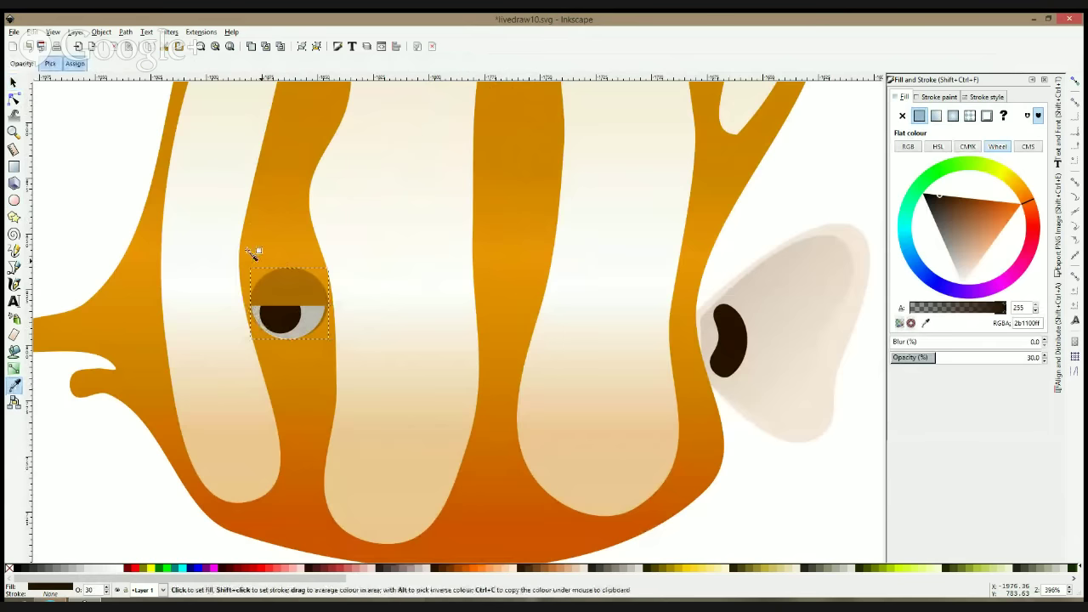
pyautogui.click(332, 124)
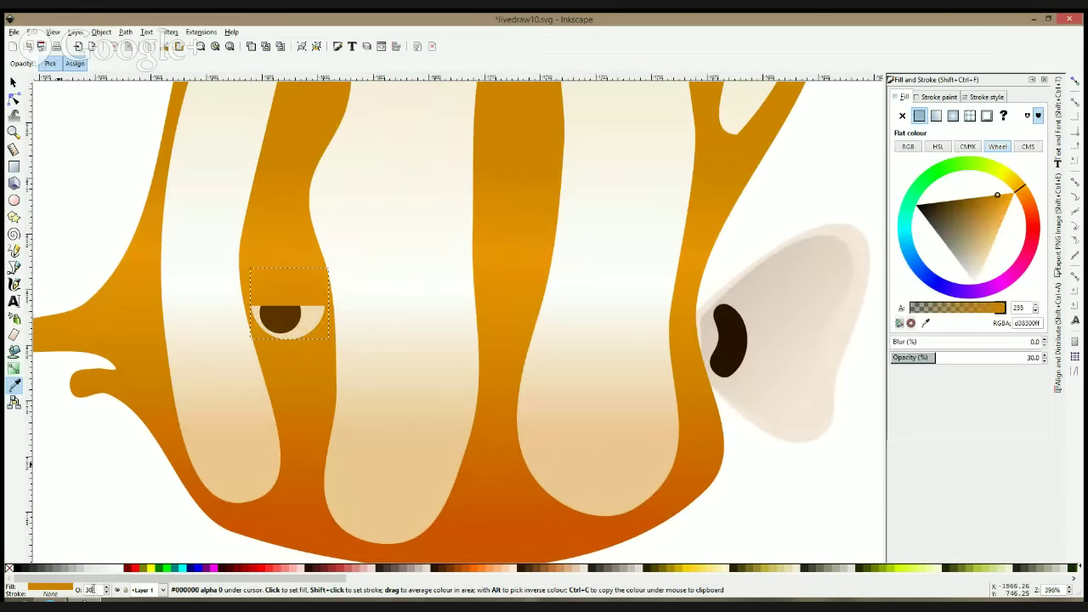
pyautogui.moveTo(94, 589); pyautogui.dragTo(79, 600)
pyautogui.write('100')
pyautogui.press('Return')
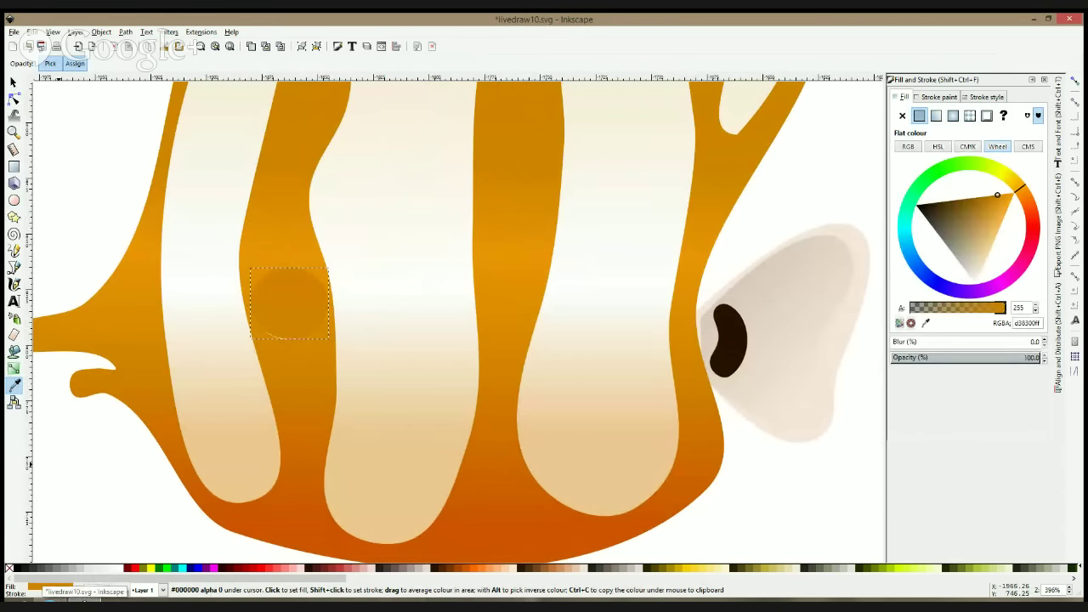
# Give the ellipse a linear gradient fading from orange at its upper edge to transparent near the pupil
pyautogui.click(16, 368)
pyautogui.moveTo(288, 277); pyautogui.dragTo(296, 314)
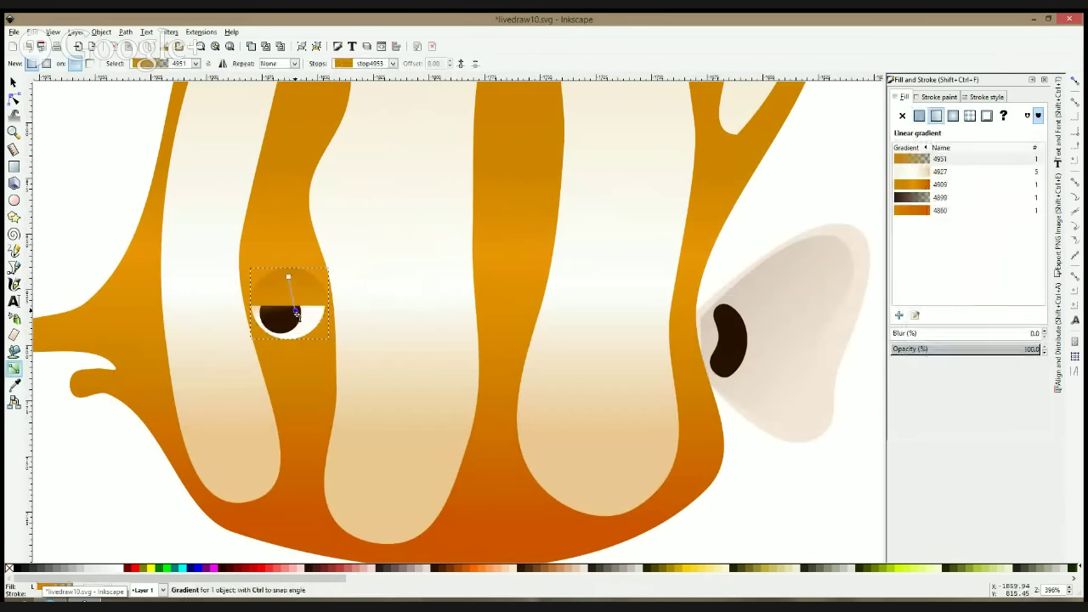
pyautogui.moveTo(288, 277); pyautogui.dragTo(287, 269)
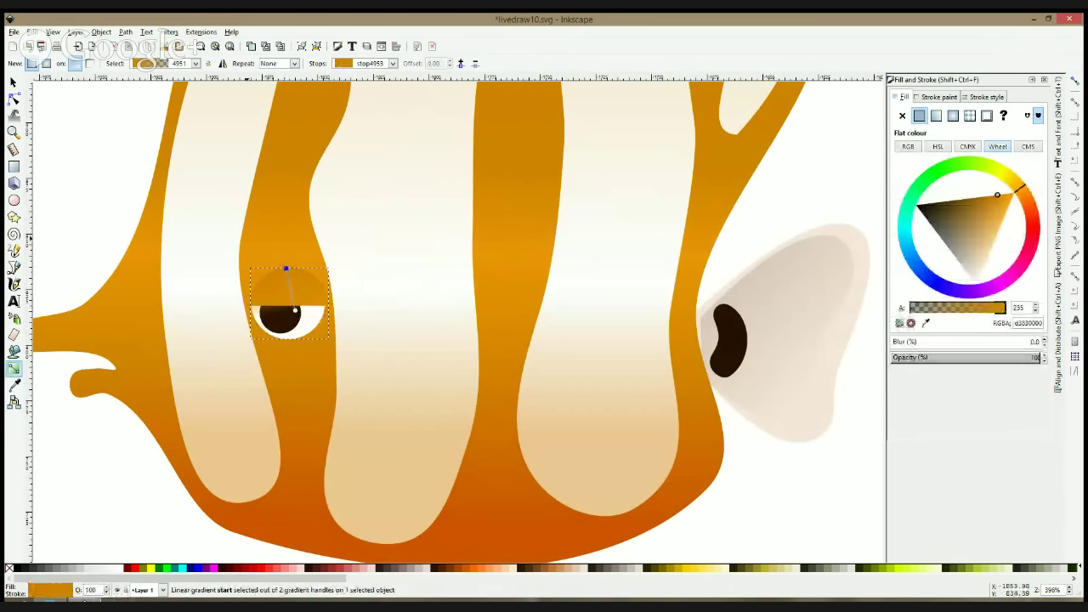
pyautogui.press('s')
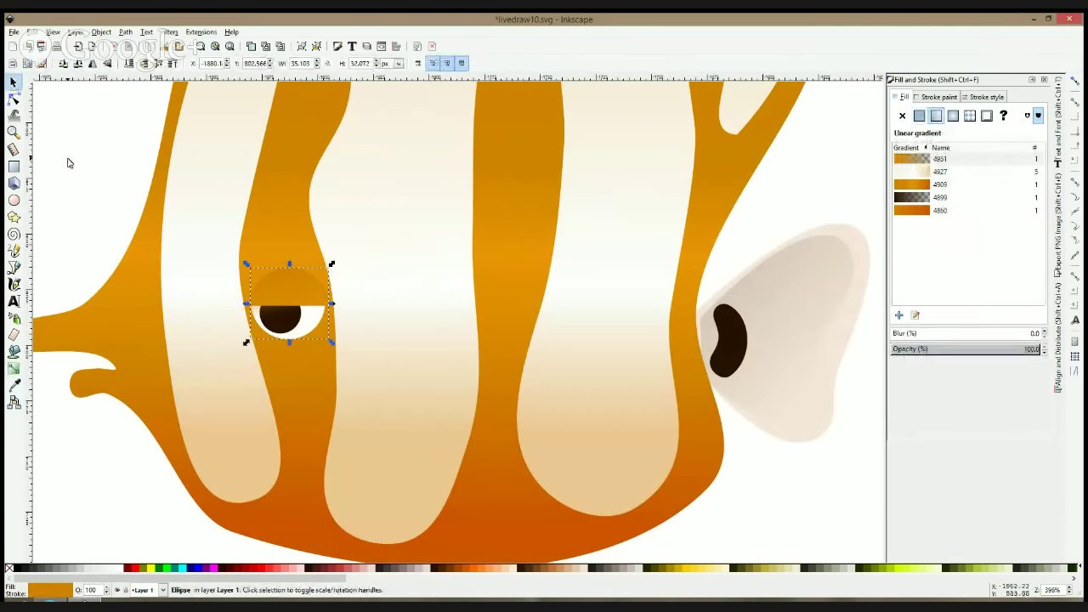
# Duplicate the whole refined fish and place the copy in the empty space beside it, towards the page
pyautogui.scroll(-4, 68, 162)
pyautogui.click(247, 161)
pyautogui.moveTo(247, 162); pyautogui.dragTo(475, 252)
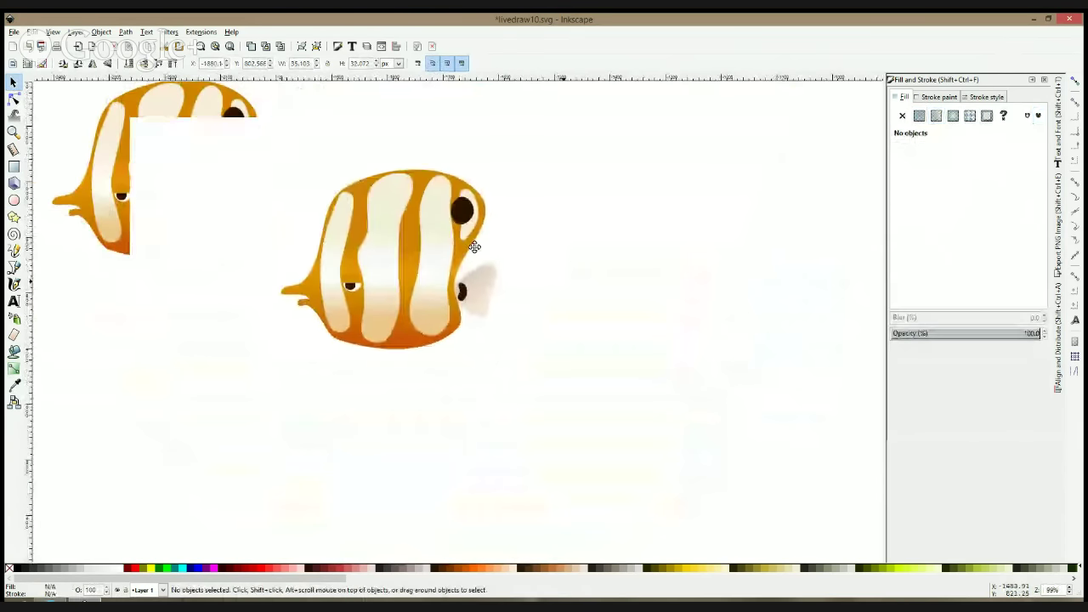
pyautogui.click(364, 285)
pyautogui.press('Escape')
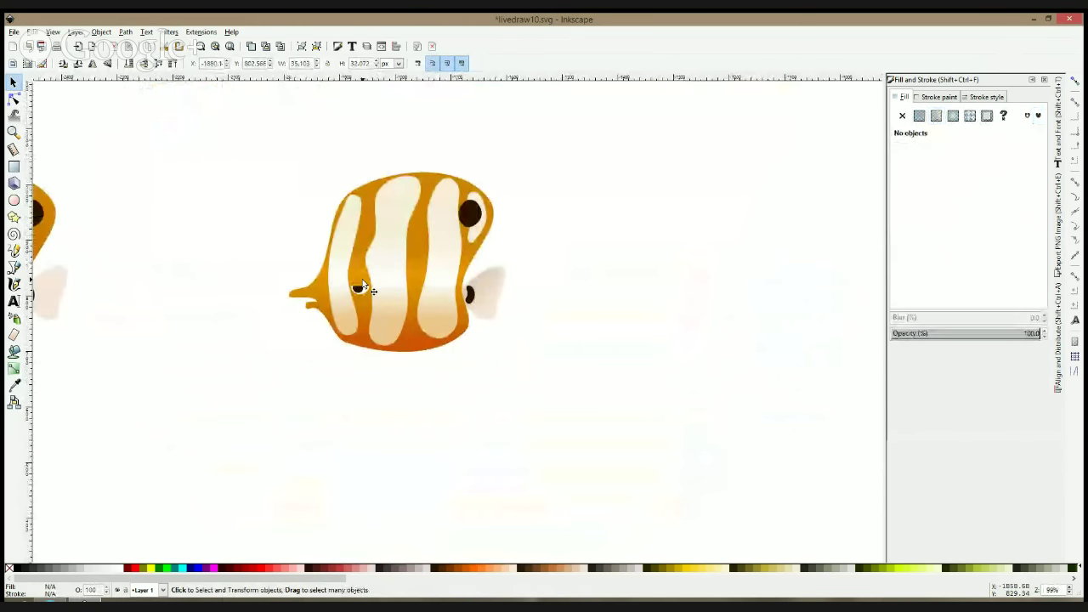
pyautogui.scroll(-3, 515, 257)
pyautogui.moveTo(554, 196); pyautogui.dragTo(396, 323)
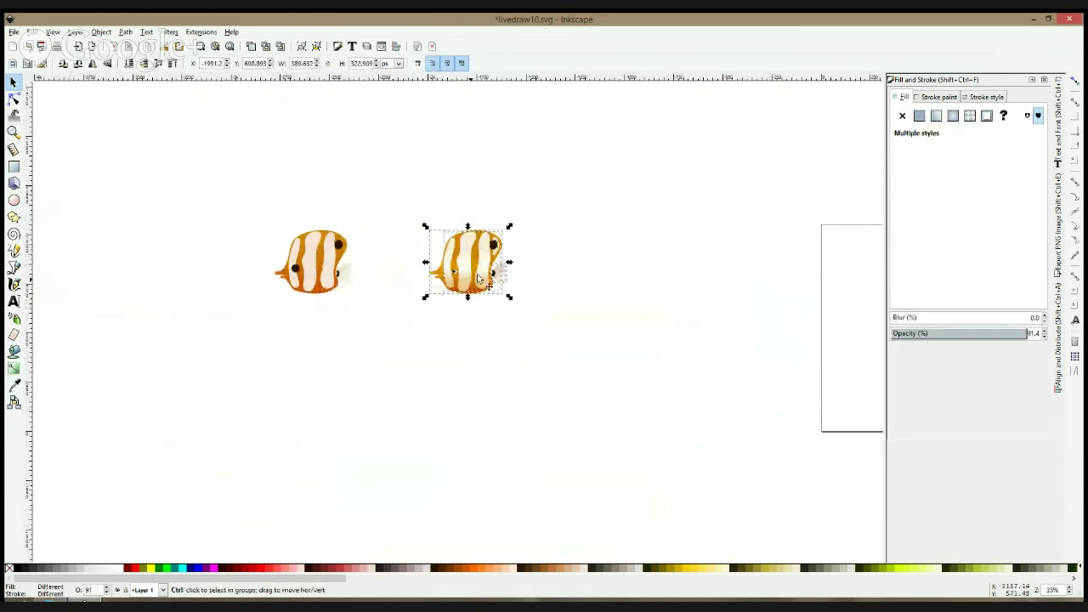
pyautogui.hotkey('ctrl', 'd')
pyautogui.moveTo(478, 278); pyautogui.dragTo(697, 285)
pyautogui.press('Escape')
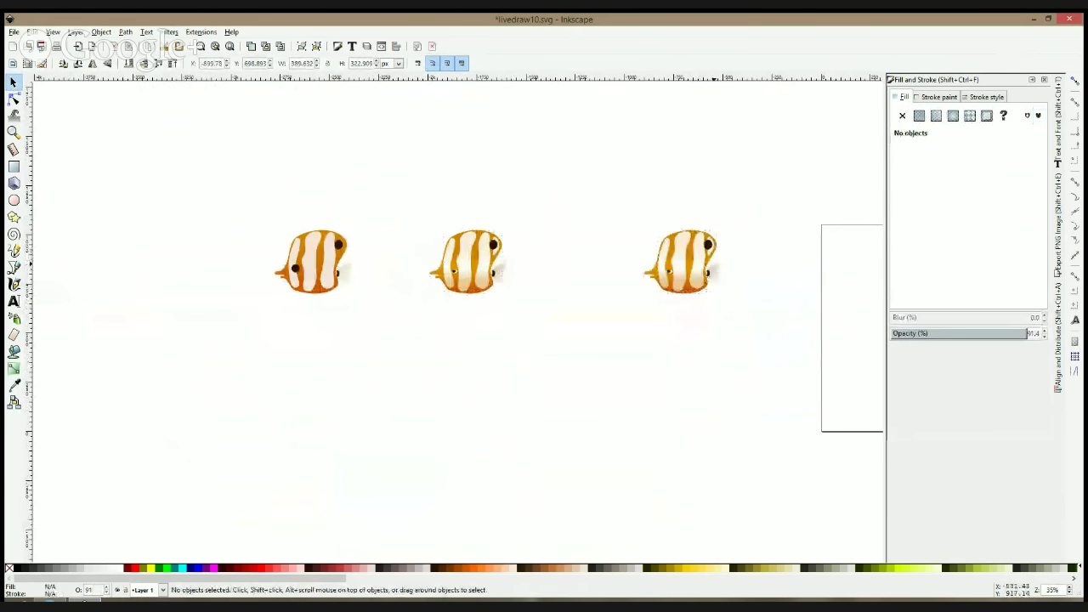
# Try to enlarge the new fish copy's eye group to about 99 by 45 px and undo the change
pyautogui.scroll(3, 715, 251)
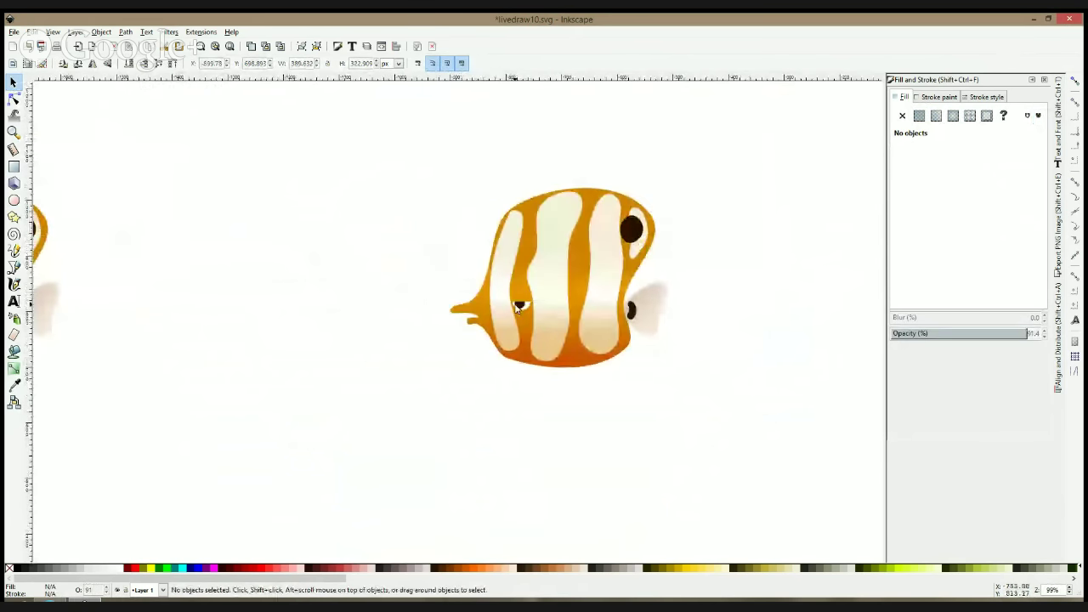
pyautogui.click(518, 304)
pyautogui.moveTo(527, 312)
pyautogui.mouseDown()
pyautogui.moveTo(574, 339)
pyautogui.moveTo(525, 316)
pyautogui.mouseUp()
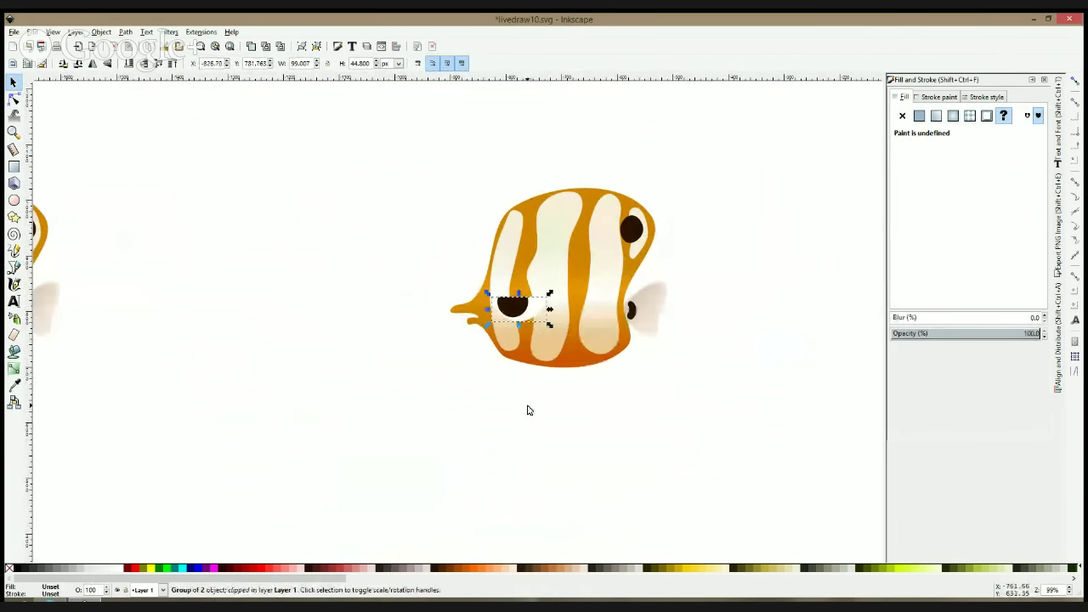
pyautogui.press('ctrl')
pyautogui.hotkey('ctrl', 'z')
pyautogui.hotkey('ctrl', 'z')
pyautogui.click(527, 406)
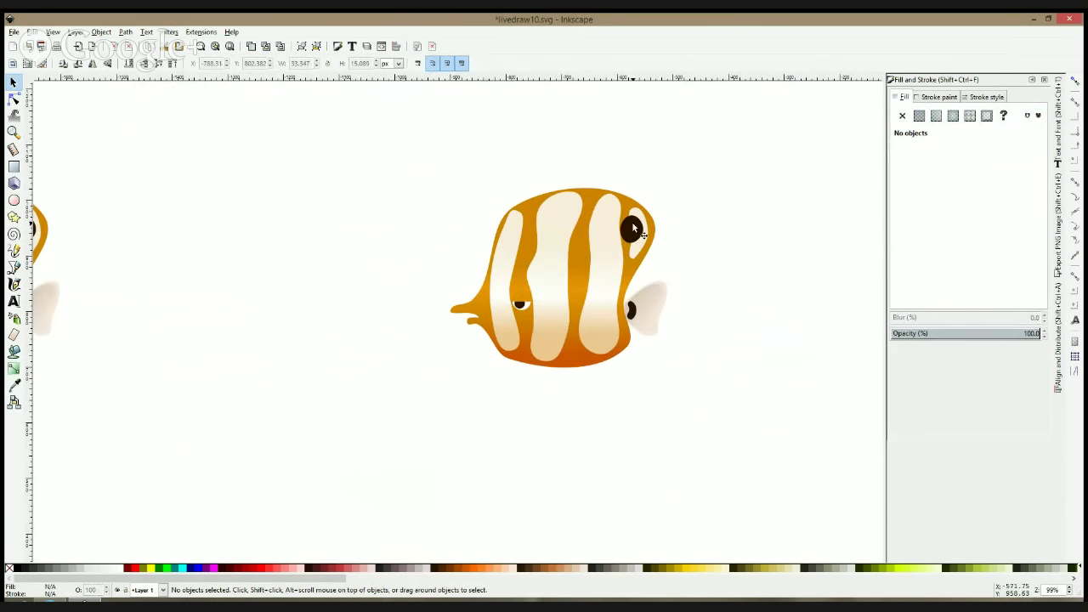
# Draw two straight-edged highlight shapes with the Bezier tool along the fish's upper front edge, a long one and a small one below it
pyautogui.scroll(-3, 671, 290)
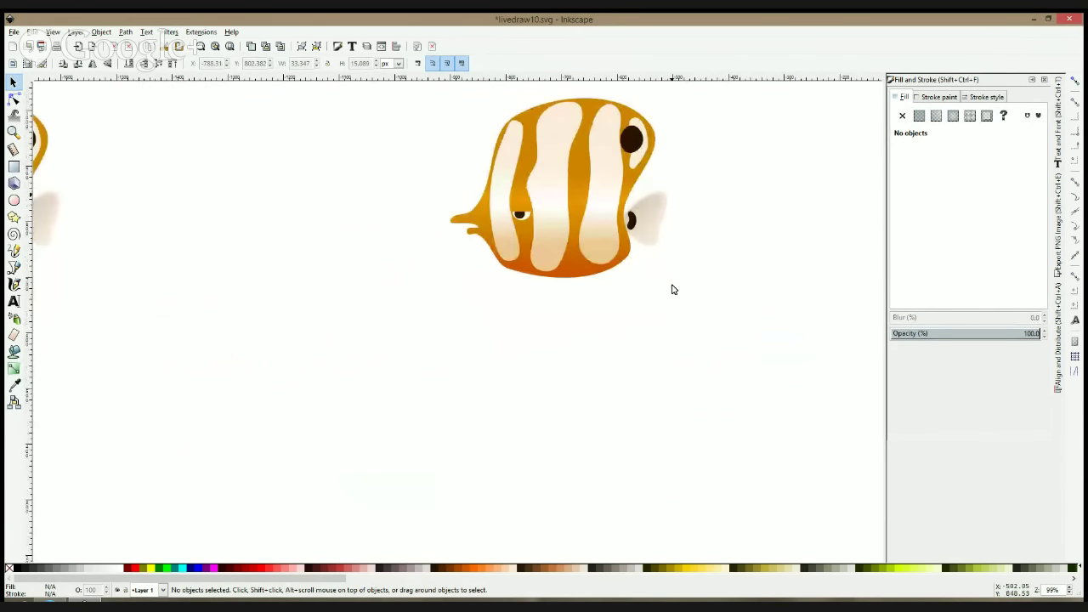
pyautogui.click(14, 267)
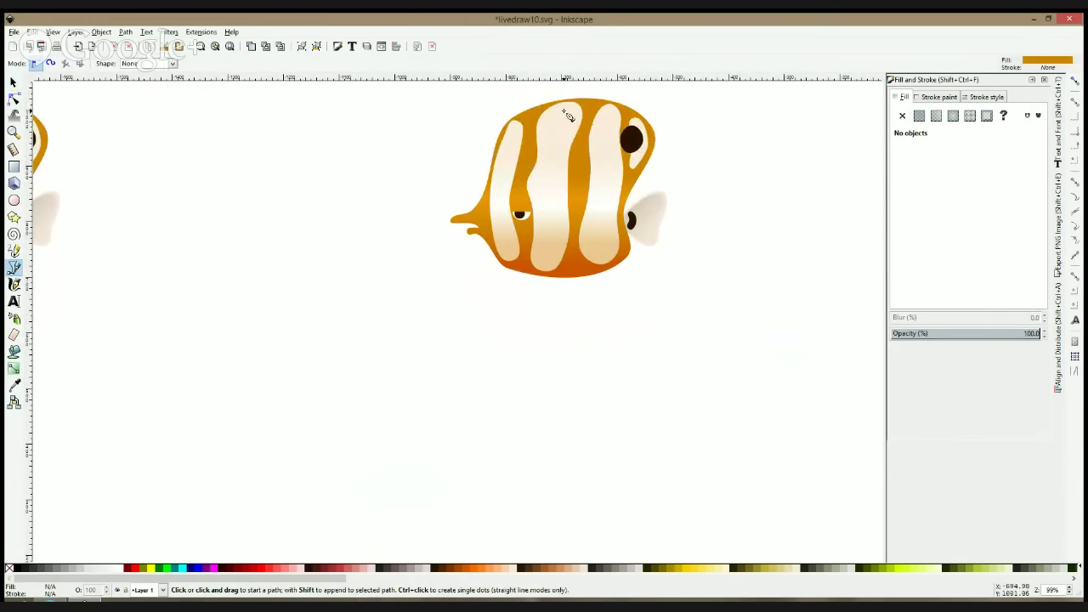
pyautogui.click(559, 108)
pyautogui.click(506, 155)
pyautogui.click(560, 108)
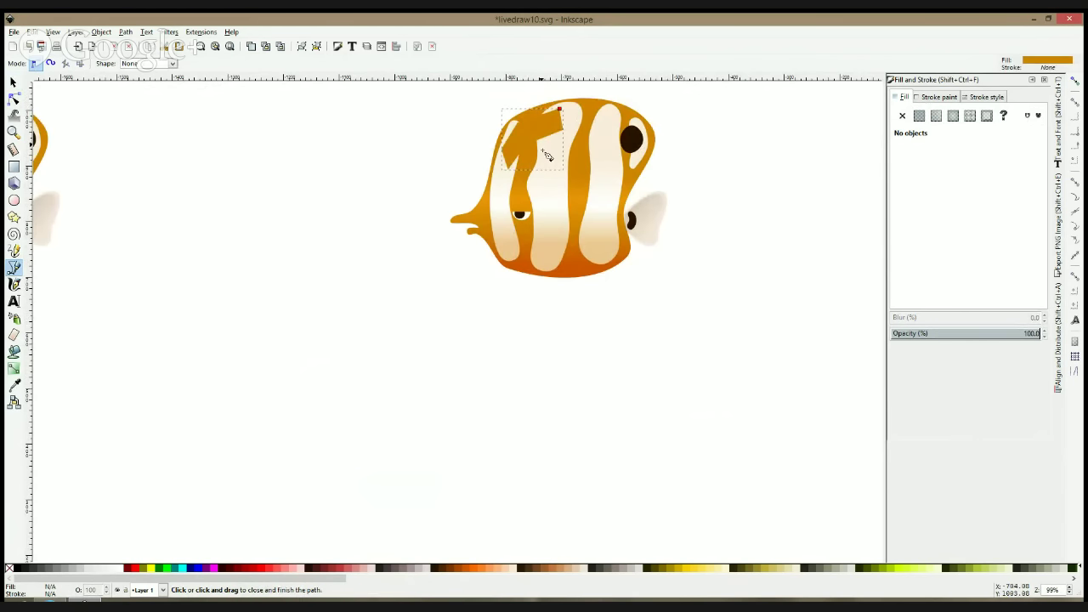
pyautogui.click(493, 172)
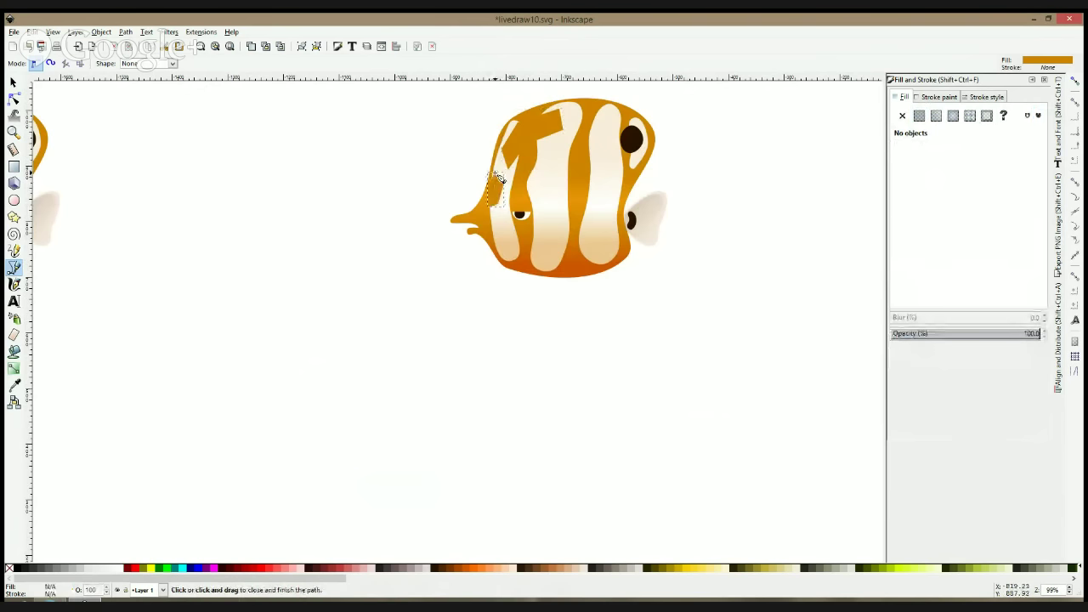
pyautogui.click(495, 171)
pyautogui.moveTo(498, 173); pyautogui.dragTo(507, 156)
# Select both highlight shapes and combine them into one path with Union
pyautogui.keyDown('shift'); pyautogui.click(510, 145); pyautogui.keyUp('shift')
pyautogui.press('F1')
pyautogui.keyDown('shift'); pyautogui.click(518, 143); pyautogui.keyUp('shift')
pyautogui.hotkey('ctrl', '+')
# Smooth the corner nodes of the combined highlight into rounded curves and shift the uppermost node of its small part
pyautogui.press('n')
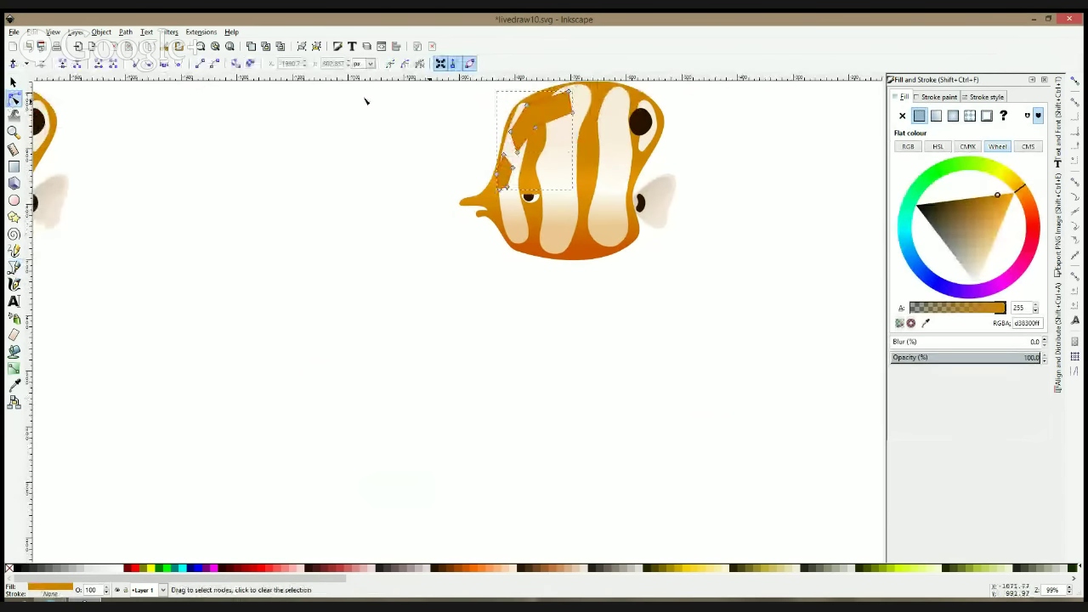
pyautogui.keyDown('ctrl'); pyautogui.click(569, 92); pyautogui.keyUp('ctrl')
pyautogui.keyDown('ctrl'); pyautogui.click(572, 112); pyautogui.keyUp('ctrl')
pyautogui.keyDown('ctrl'); pyautogui.click(535, 127); pyautogui.keyUp('ctrl')
pyautogui.keyDown('ctrl'); pyautogui.click(527, 105); pyautogui.keyUp('ctrl')
pyautogui.keyDown('ctrl'); pyautogui.click(511, 131); pyautogui.keyUp('ctrl')
pyautogui.keyDown('ctrl'); pyautogui.click(517, 152); pyautogui.keyUp('ctrl')
pyautogui.keyDown('ctrl'); pyautogui.click(512, 168); pyautogui.keyUp('ctrl')
pyautogui.keyDown('ctrl'); pyautogui.click(506, 186); pyautogui.keyUp('ctrl')
pyautogui.keyDown('ctrl'); pyautogui.click(499, 189); pyautogui.keyUp('ctrl')
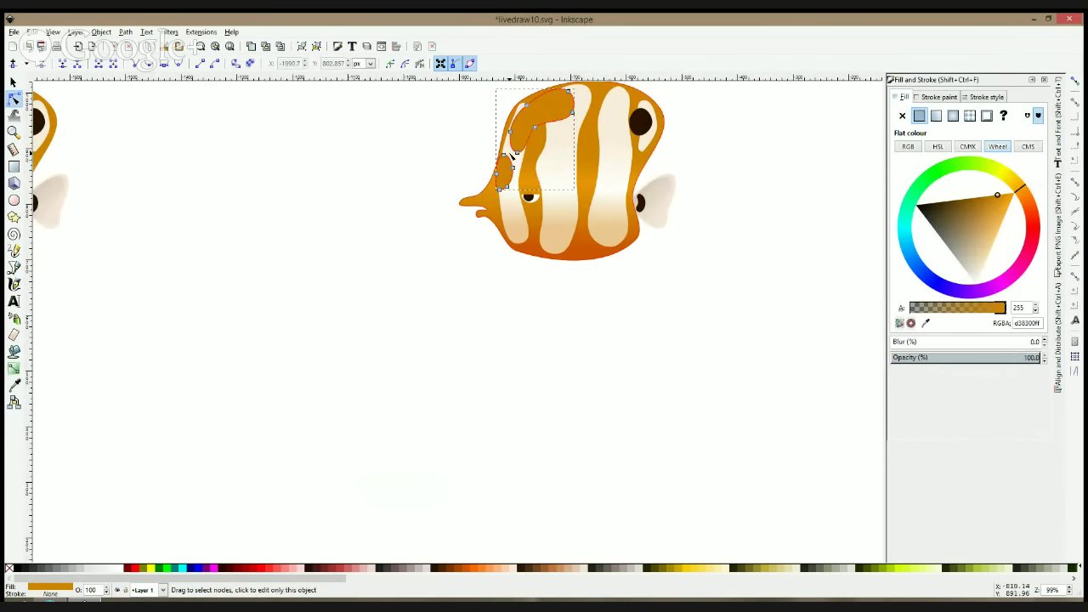
pyautogui.moveTo(501, 160); pyautogui.dragTo(510, 157)
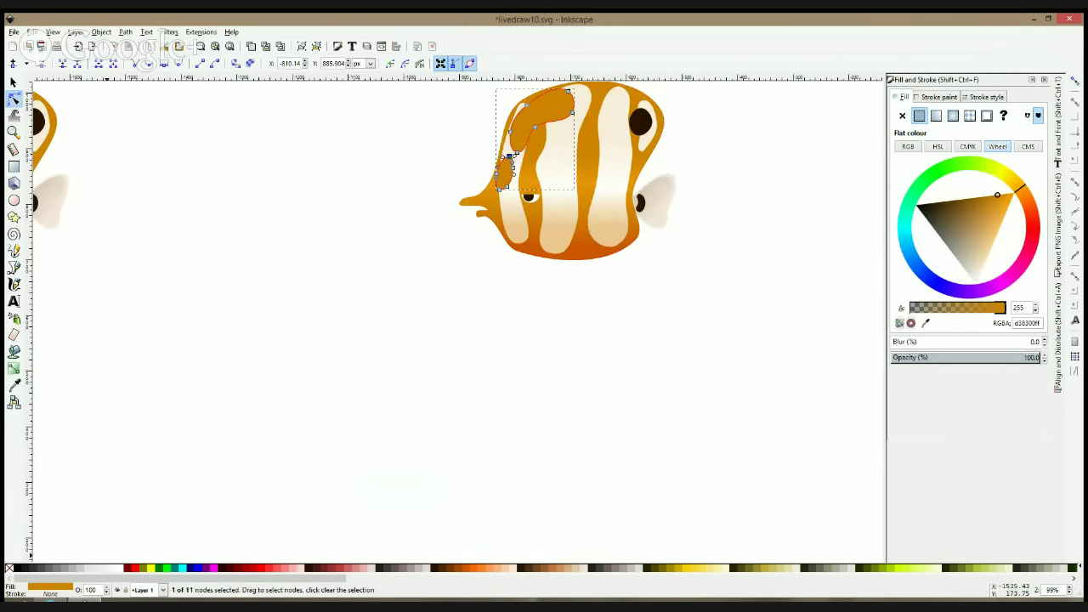
# Fill the upper highlight with white and set its opacity to 20%
pyautogui.click(119, 567)
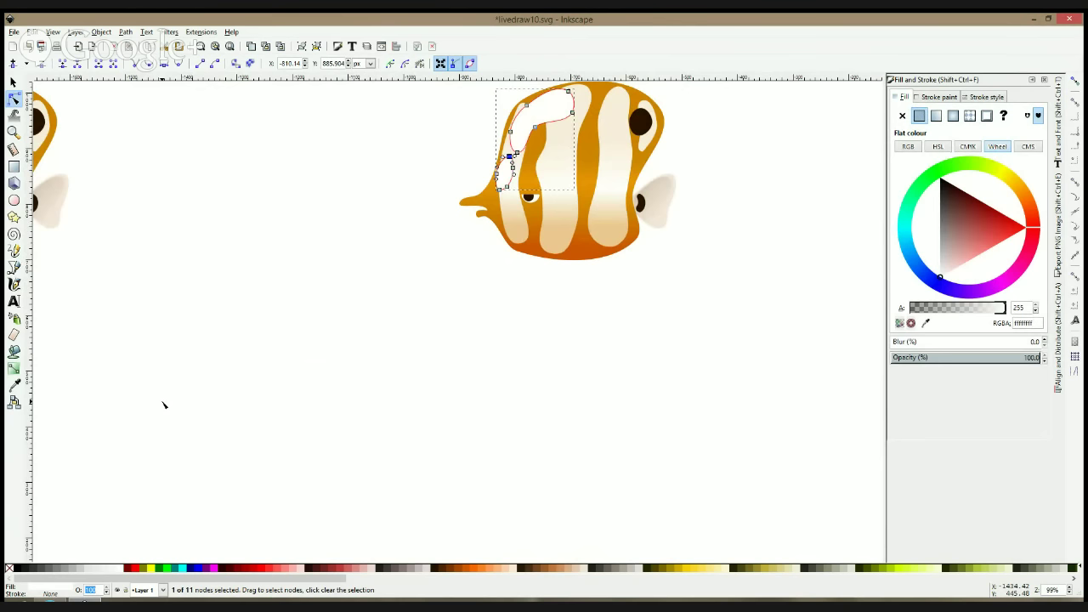
pyautogui.write('20')
pyautogui.press('Return')
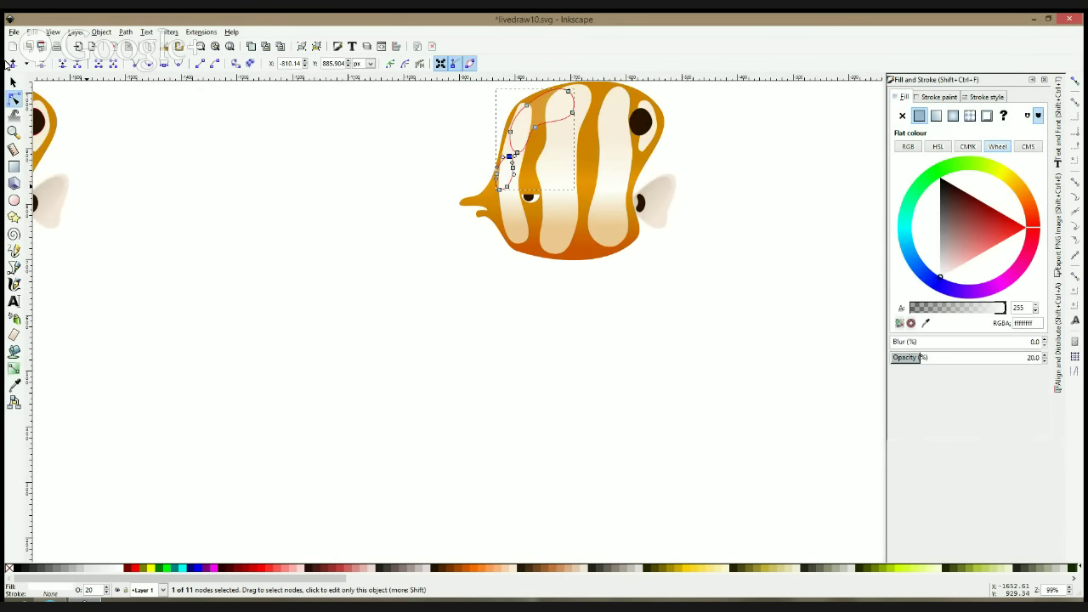
pyautogui.click(341, 182)
# Draw a closed straight-edged highlight shape with the Bezier tool, running from above the tail base down and along the fish's belly
pyautogui.keyDown('ctrl'); pyautogui.scroll(1, 593, 128); pyautogui.keyUp('ctrl')
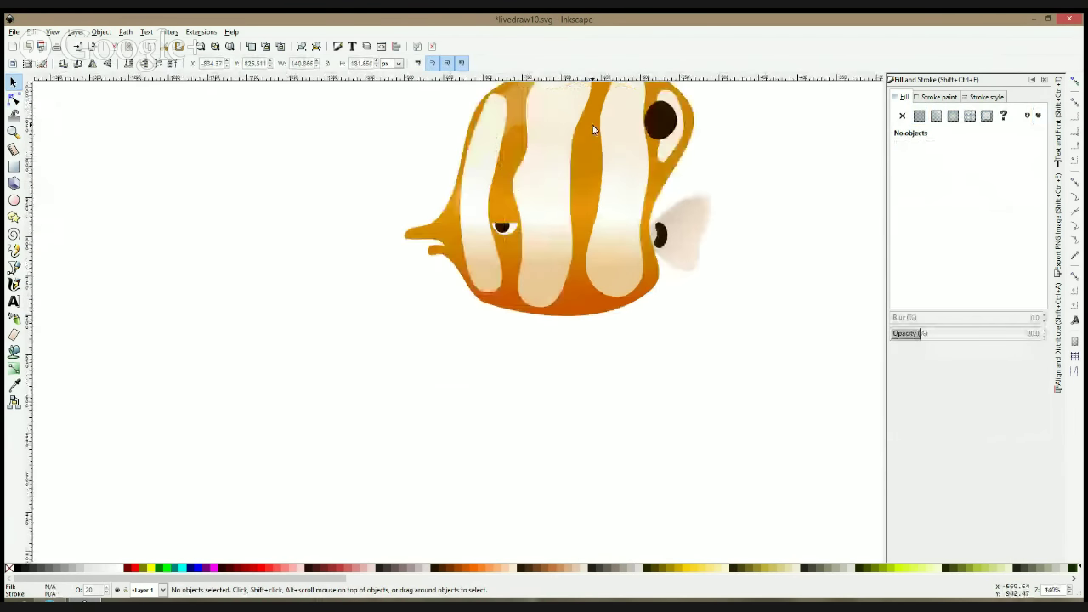
pyautogui.click(14, 267)
pyautogui.click(650, 180)
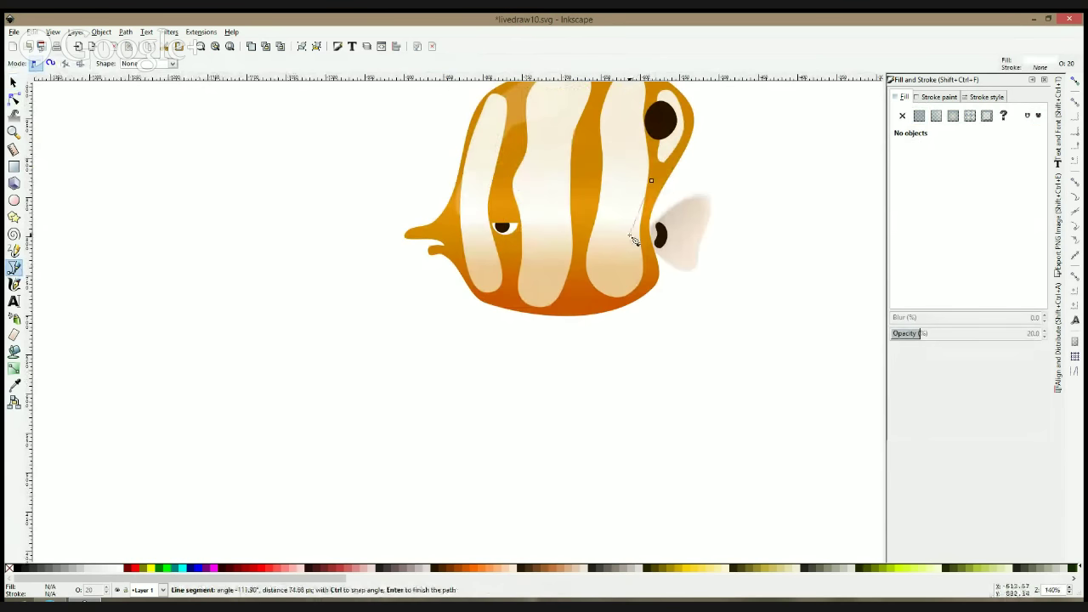
pyautogui.click(629, 234)
pyautogui.click(633, 250)
pyautogui.click(611, 278)
pyautogui.click(490, 276)
pyautogui.click(512, 304)
pyautogui.click(601, 310)
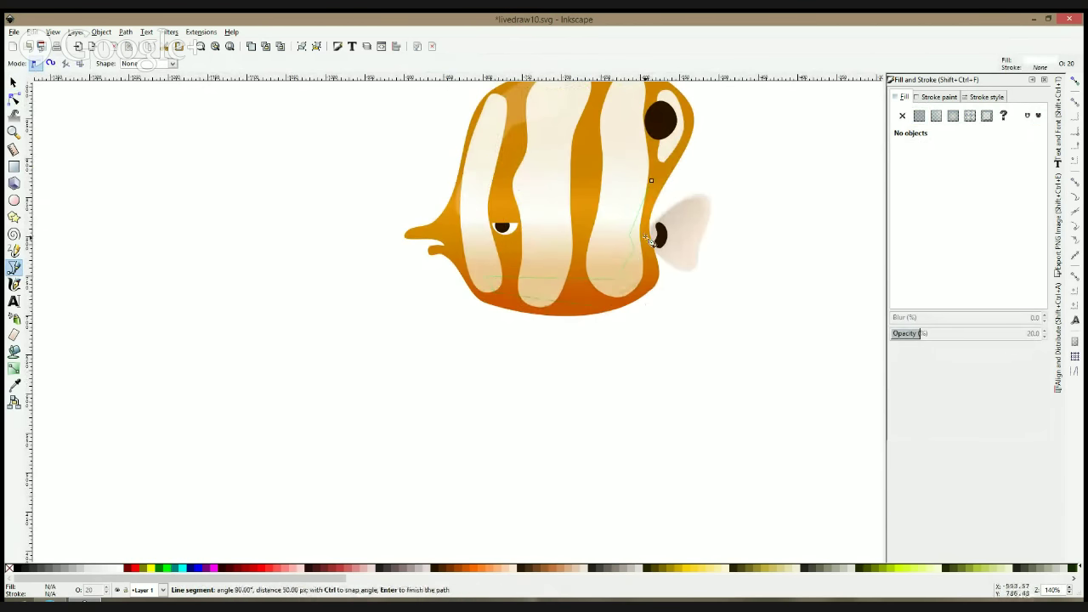
pyautogui.click(651, 181)
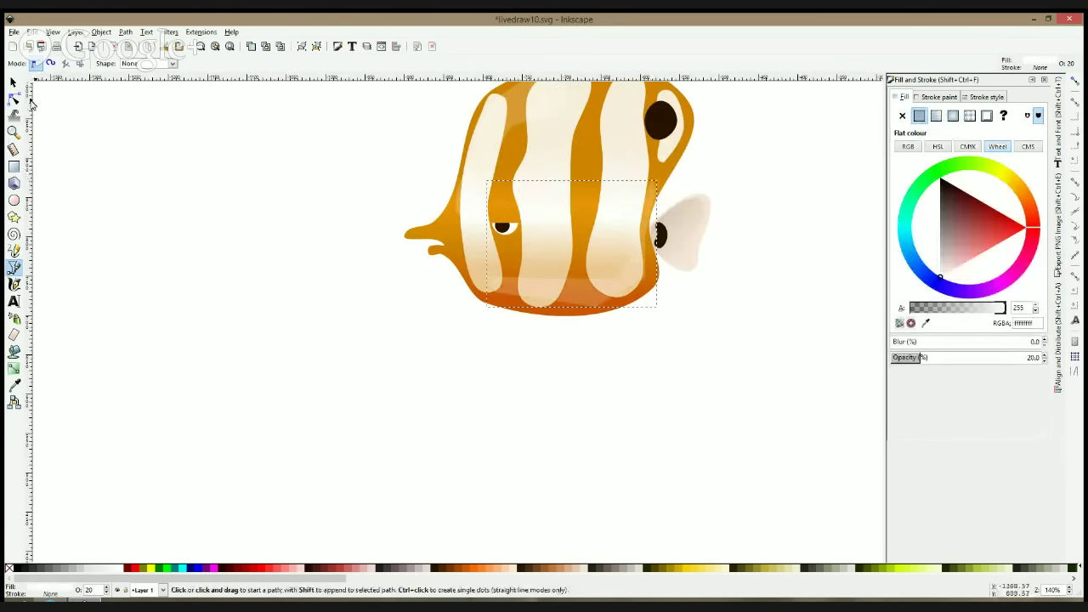
# Smooth the nodes of the belly highlight so its straight segments become rounded curves
pyautogui.click(13, 99)
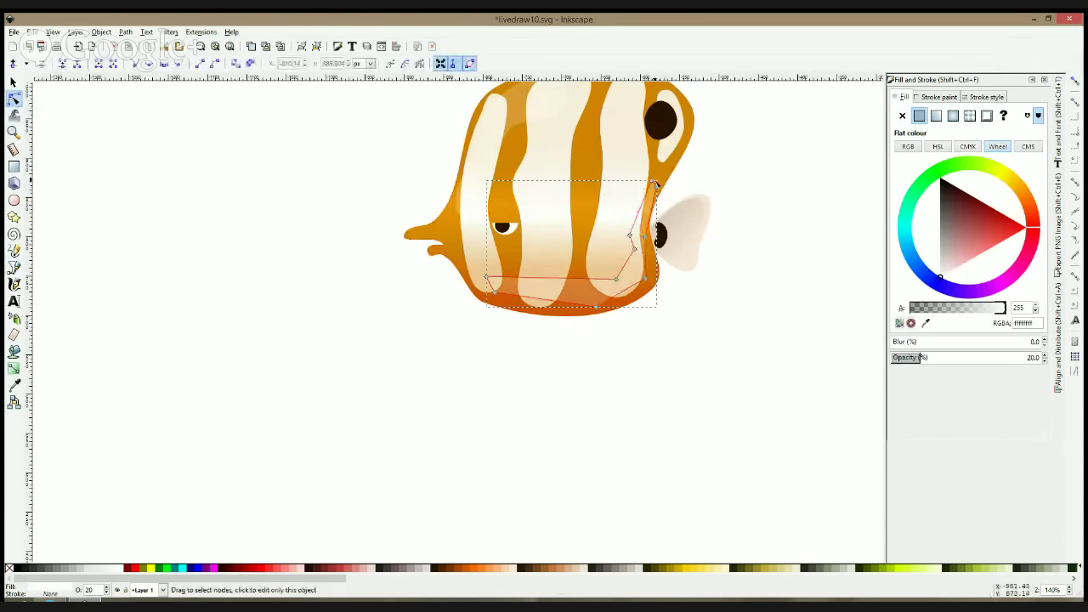
pyautogui.keyDown('ctrl'); pyautogui.click(630, 236); pyautogui.keyUp('ctrl')
pyautogui.keyDown('ctrl'); pyautogui.click(634, 249); pyautogui.keyUp('ctrl')
pyautogui.keyDown('ctrl'); pyautogui.click(616, 279); pyautogui.keyUp('ctrl')
pyautogui.keyDown('ctrl'); pyautogui.click(487, 277); pyautogui.keyUp('ctrl')
pyautogui.keyDown('ctrl'); pyautogui.click(494, 292); pyautogui.keyUp('ctrl')
pyautogui.keyDown('ctrl'); pyautogui.click(595, 307); pyautogui.keyUp('ctrl')
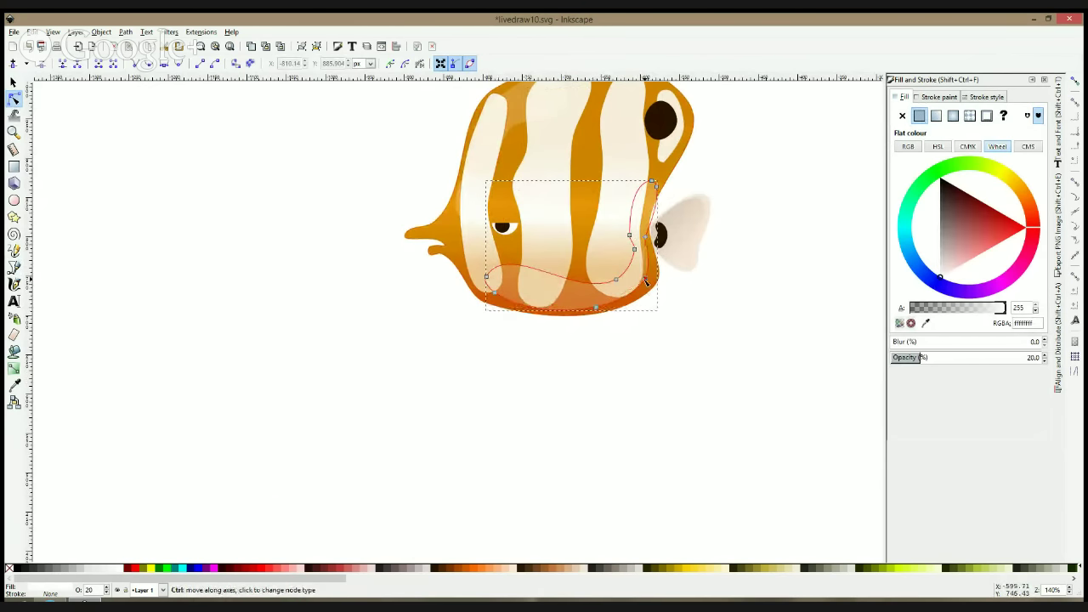
pyautogui.click(634, 250)
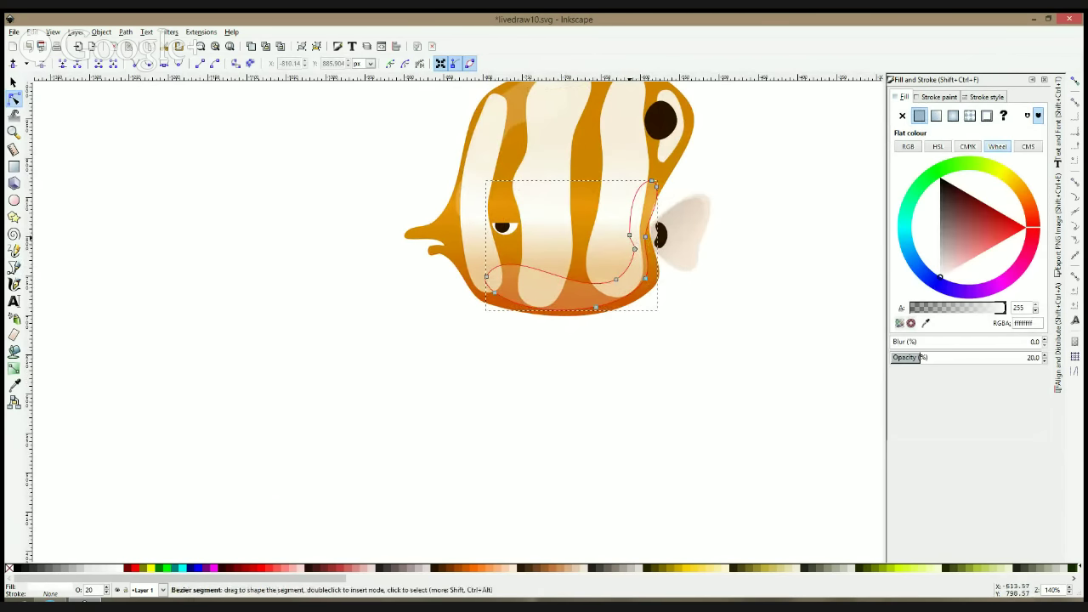
# Reshape the upper end of the belly highlight so its outer edge stays inside the fish's body
pyautogui.click(654, 189)
pyautogui.moveTo(661, 207); pyautogui.dragTo(648, 211)
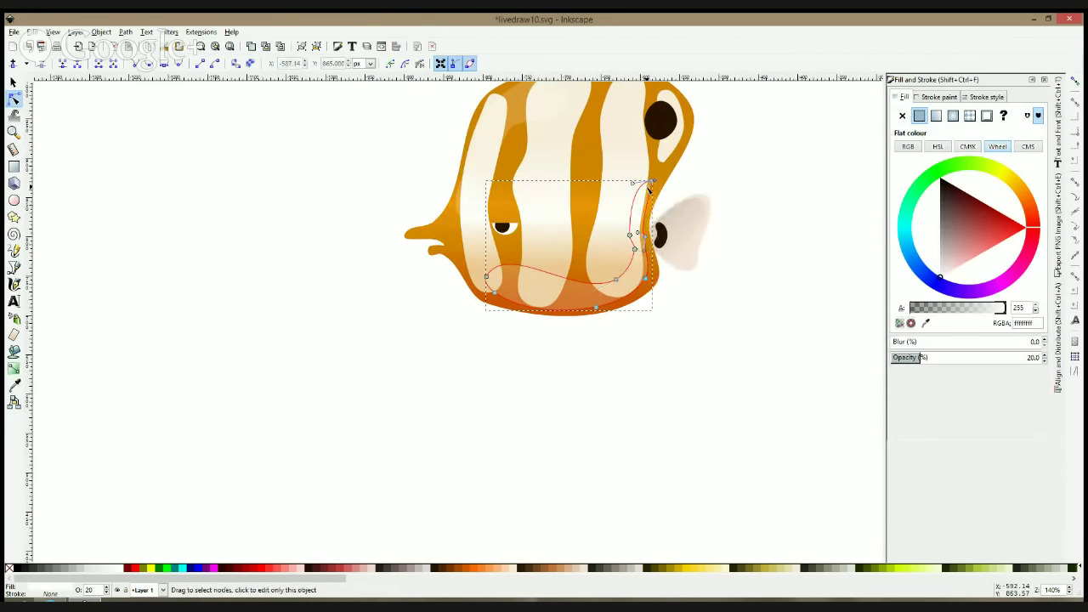
pyautogui.click(725, 190)
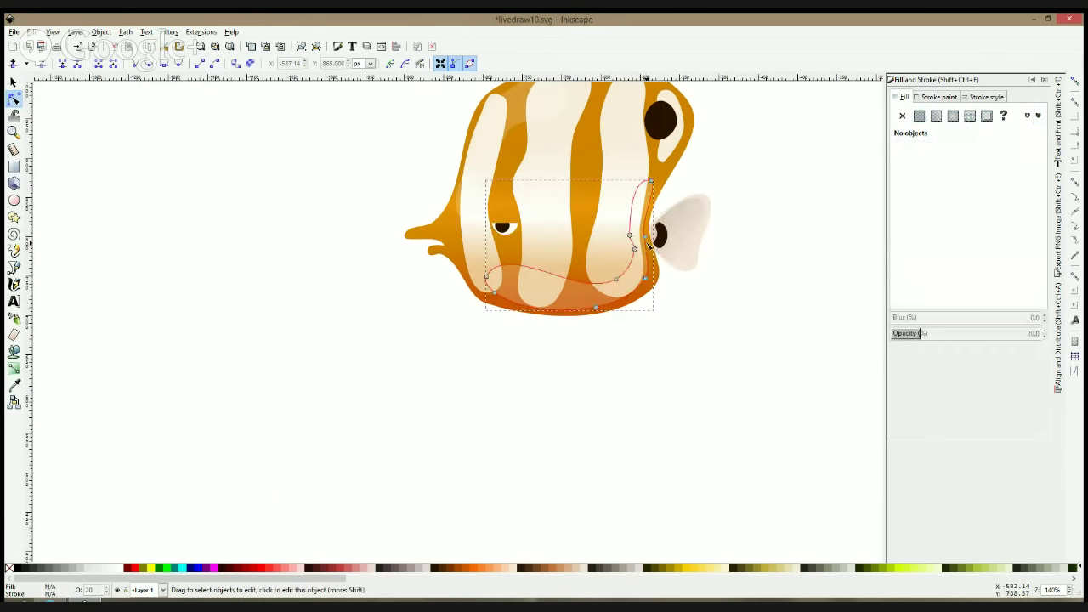
# Recolour the belly highlight with the dark orange sampled from the lower edge of the fish's body
pyautogui.click(647, 243)
pyautogui.click(733, 183)
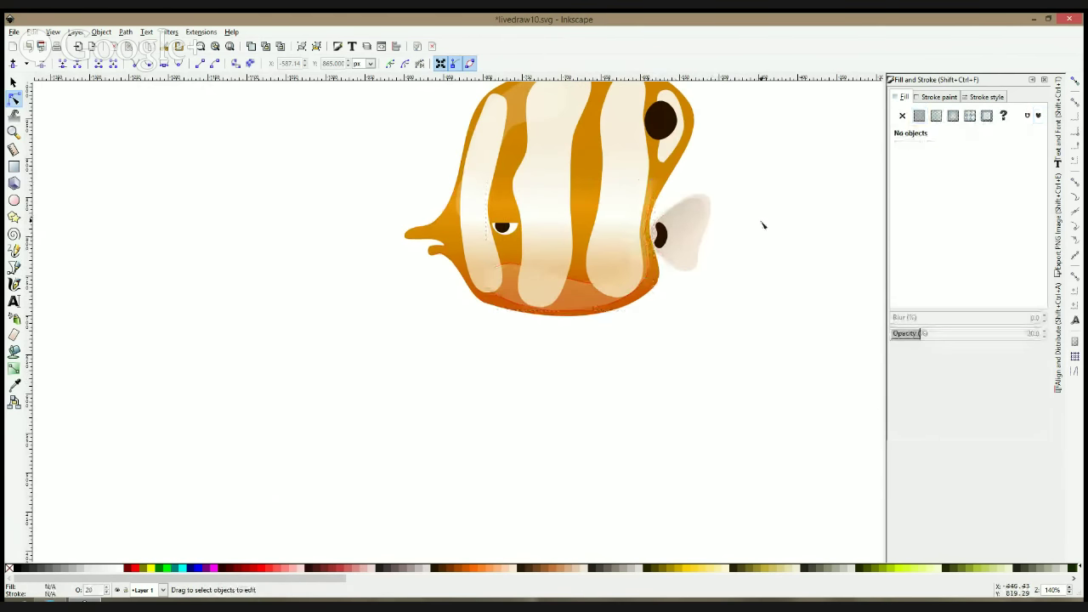
pyautogui.keyDown('ctrl'); pyautogui.scroll(-2, 762, 225); pyautogui.keyUp('ctrl')
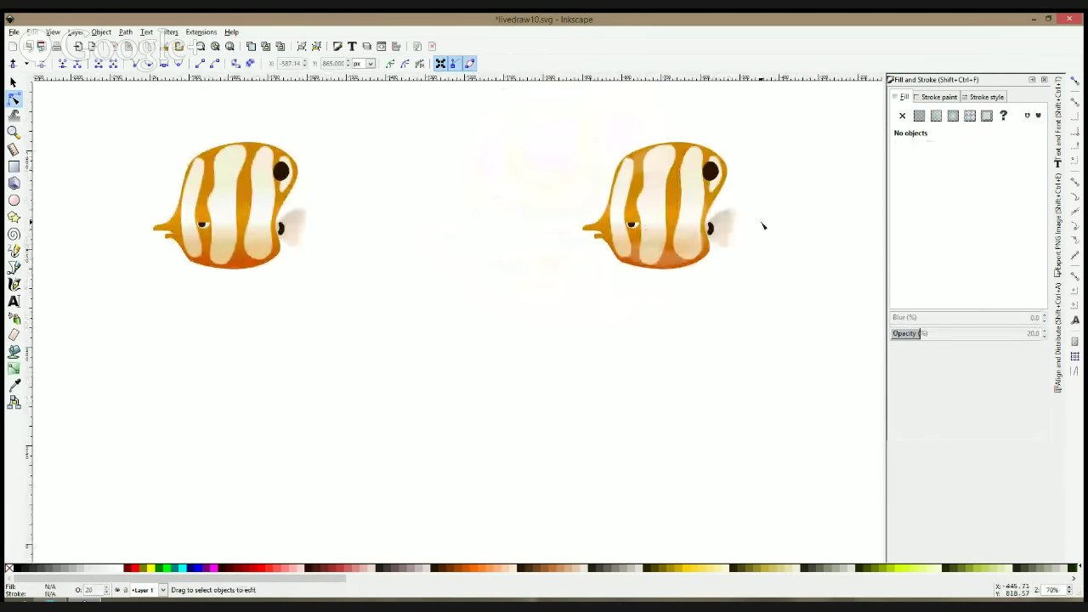
pyautogui.keyDown('ctrl'); pyautogui.scroll(2, 674, 229); pyautogui.keyUp('ctrl')
pyautogui.click(649, 300)
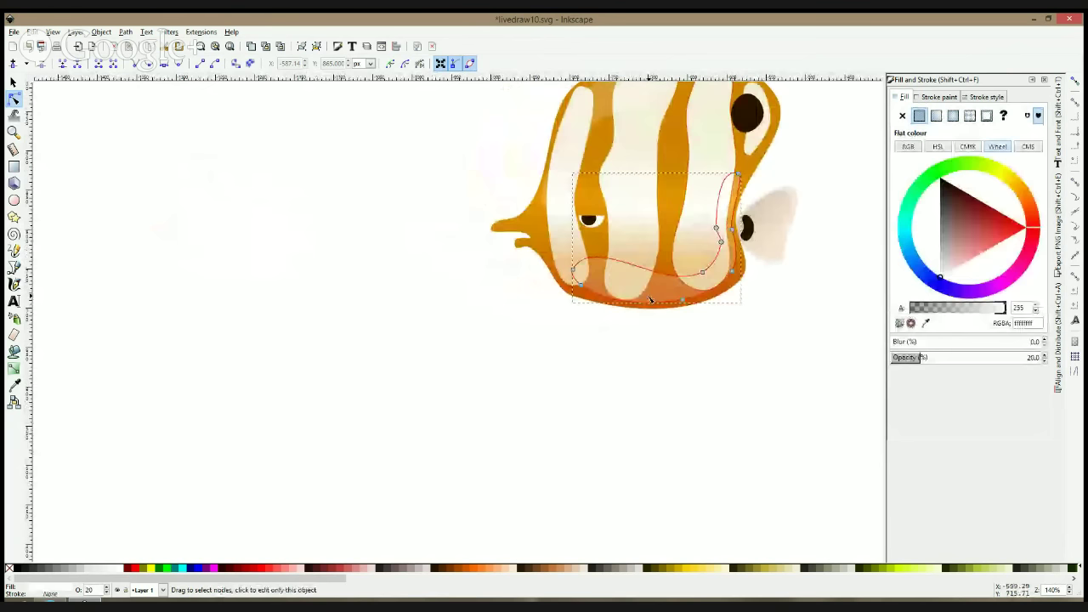
pyautogui.press('s')
pyautogui.click(14, 384)
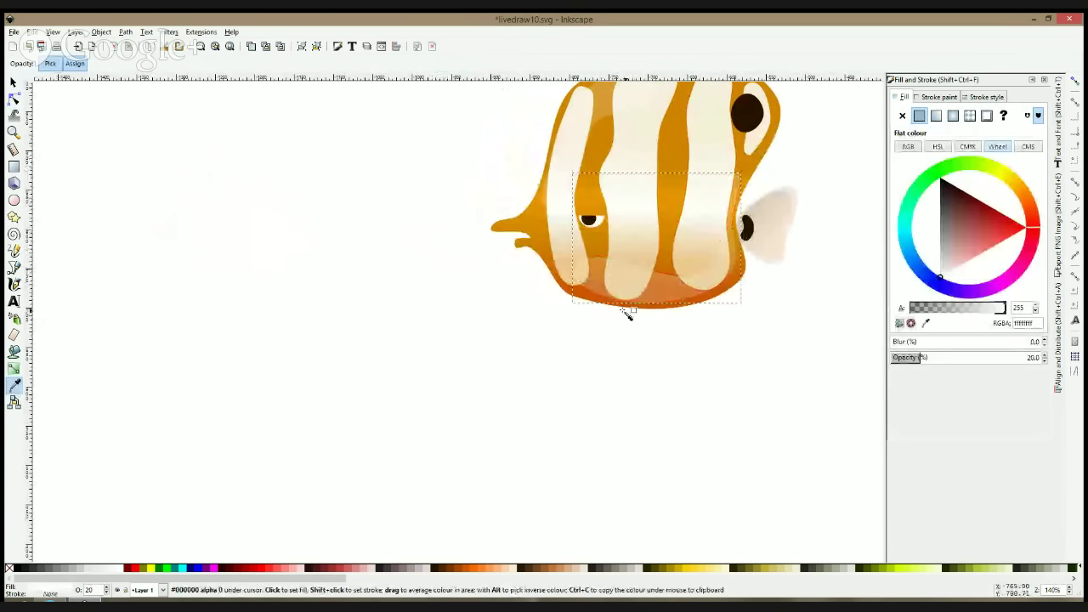
pyautogui.click(624, 306)
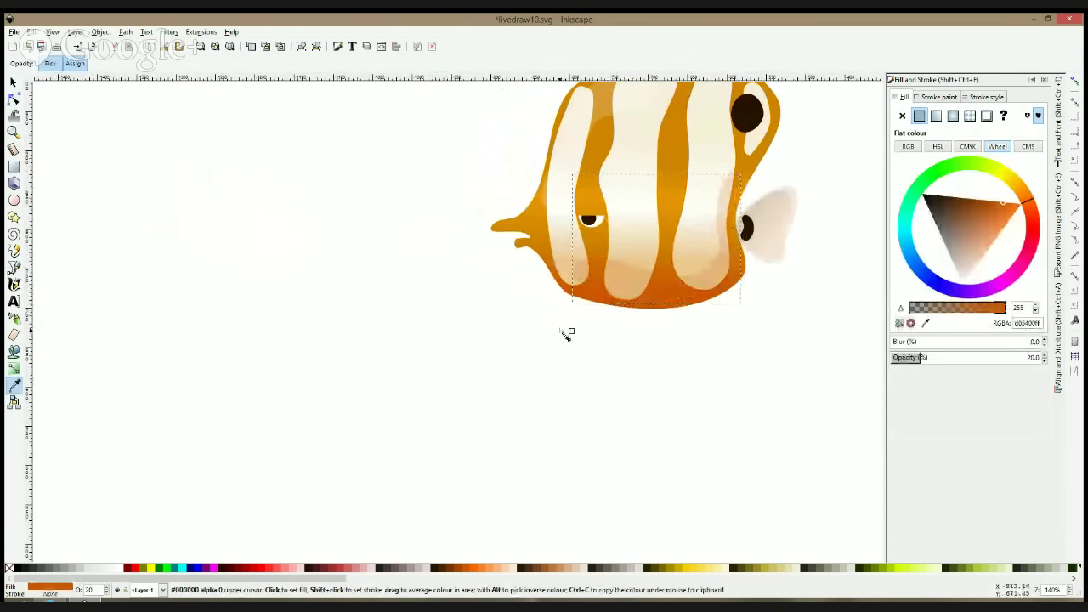
# Set the opacity of the white highlight on the fish's upper body to 40%
pyautogui.moveTo(561, 332); pyautogui.dragTo(476, 455)
pyautogui.click(14, 83)
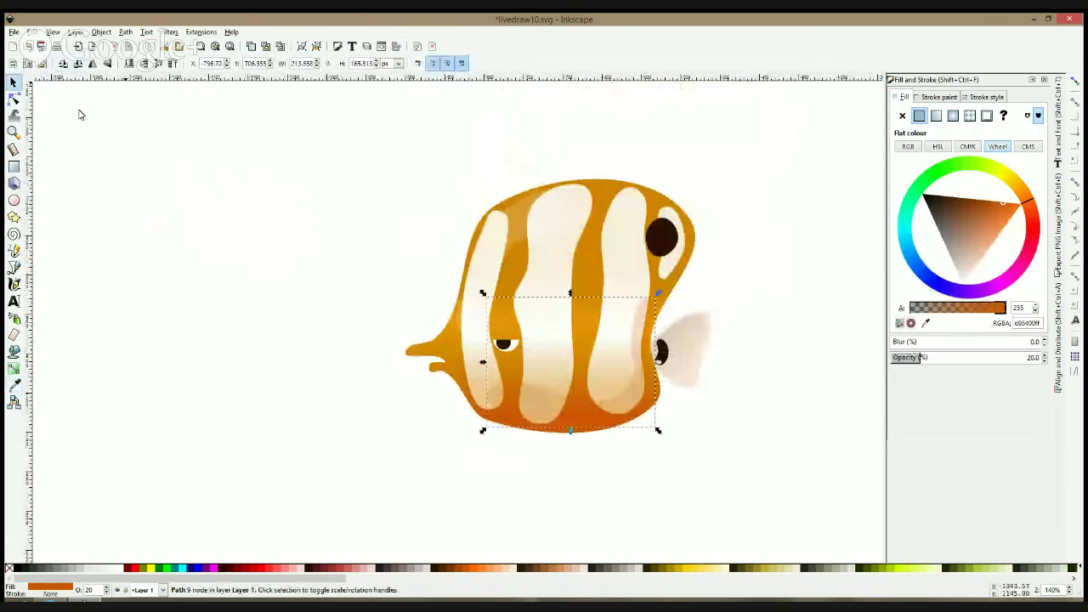
pyautogui.click(511, 204)
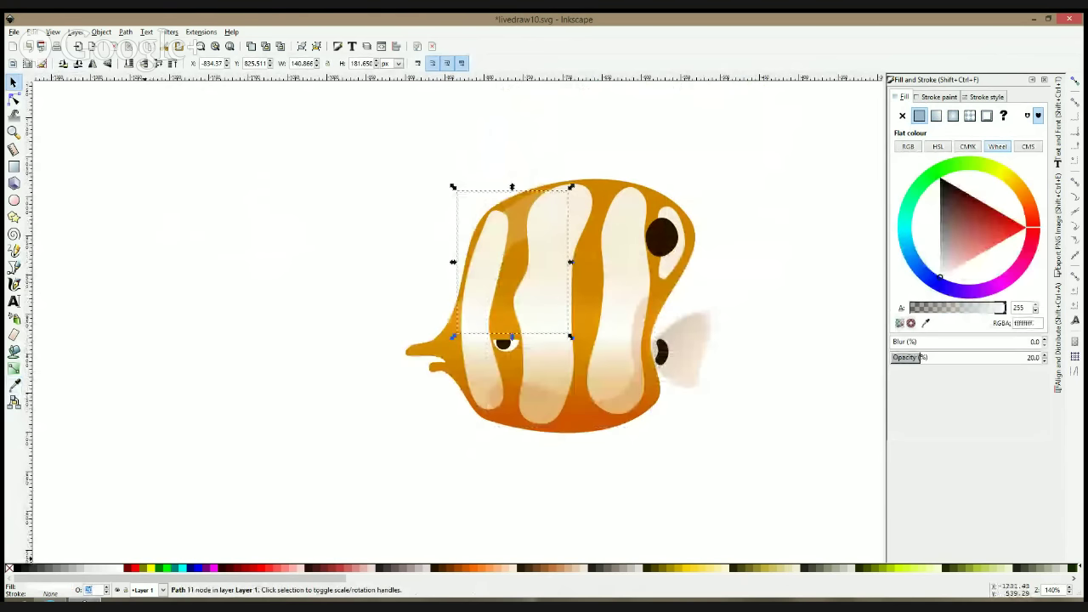
pyautogui.write('40')
pyautogui.press('Return')
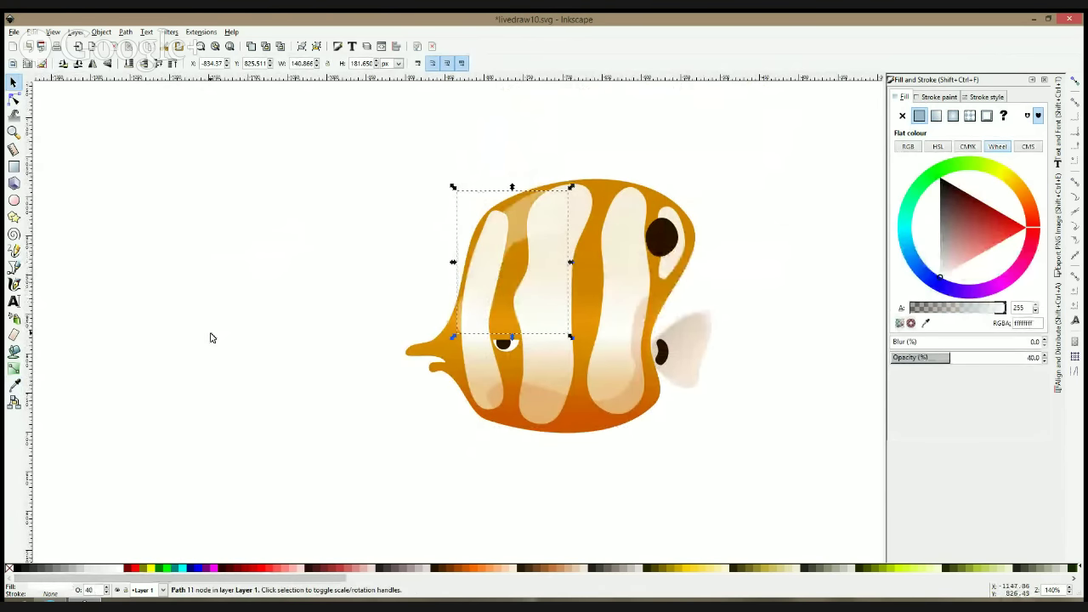
pyautogui.press('Escape')
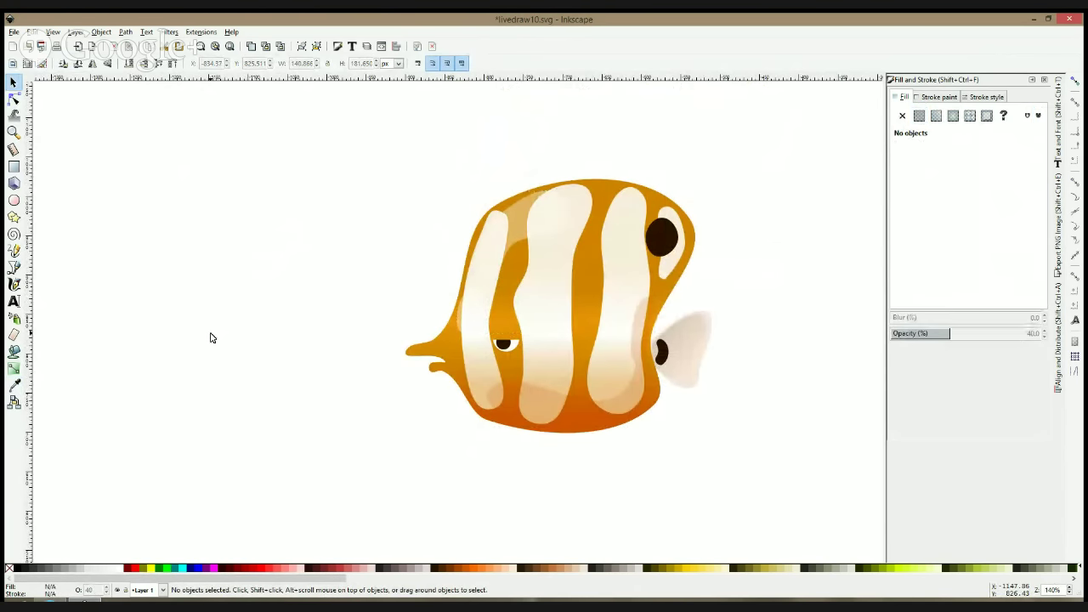
# Draw a small closed fin shape hanging below the fish's belly with the Bezier tool and set its opacity to 100%
pyautogui.keyDown('ctrl'); pyautogui.scroll(2, 595, 465); pyautogui.keyUp('ctrl')
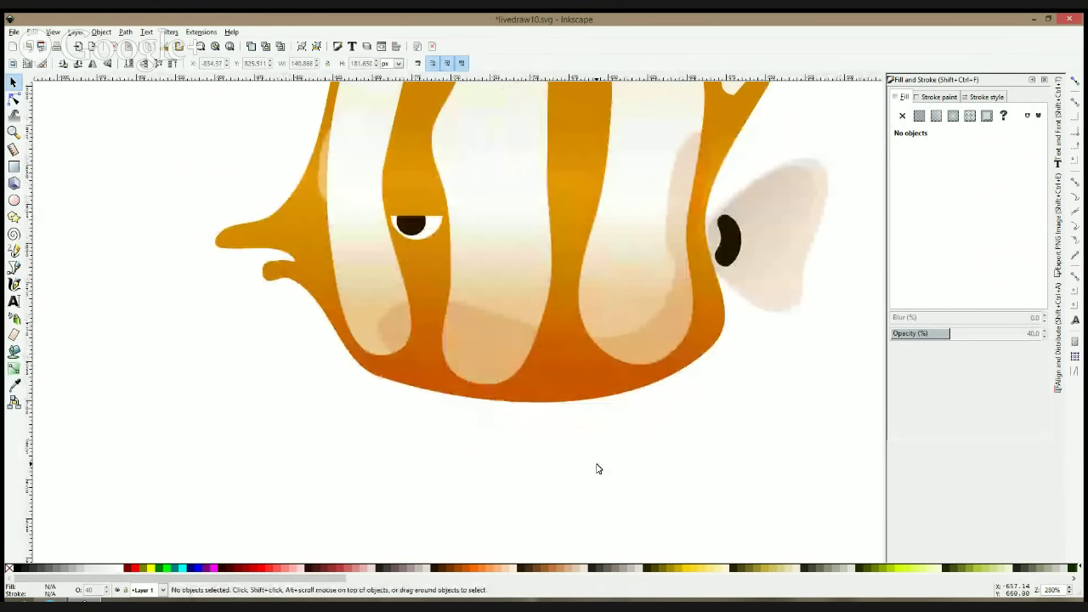
pyautogui.click(14, 267)
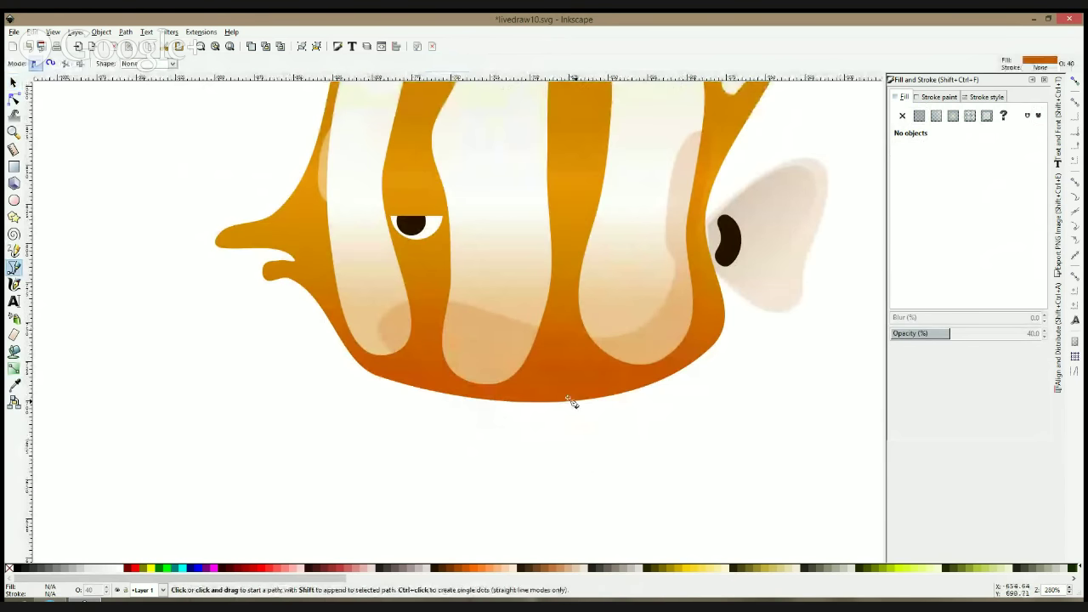
pyautogui.click(431, 381)
pyautogui.click(510, 436)
pyautogui.click(509, 414)
pyautogui.click(490, 387)
pyautogui.click(433, 382)
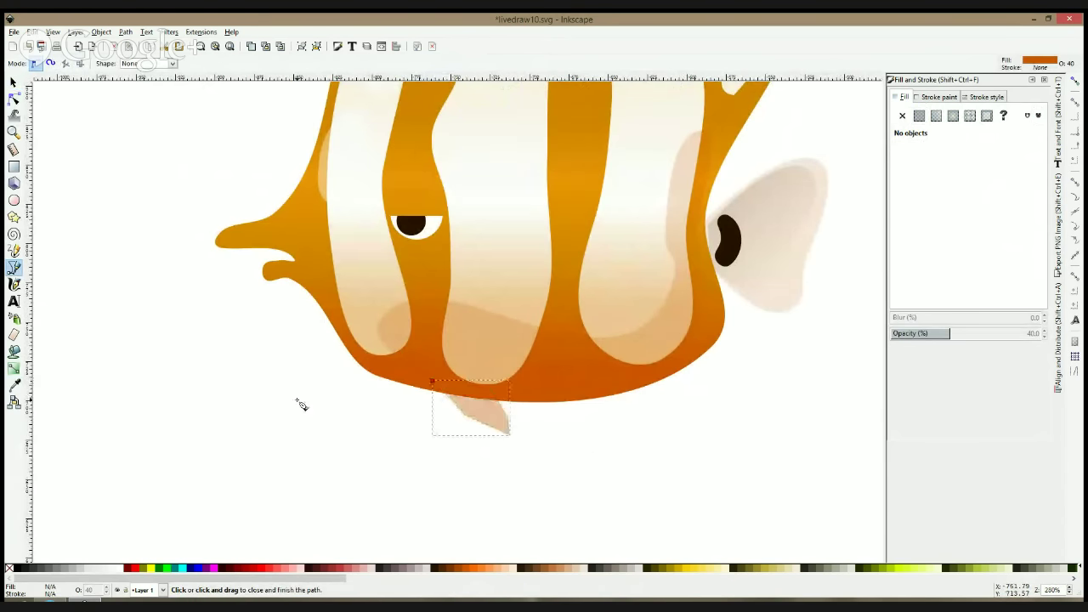
pyautogui.doubleClick(90, 590)
pyautogui.write('100')
pyautogui.press('Return')
# Smooth the belly fin's outer nodes and reshape it into a slim, rounded fin slanting back from the belly edge
pyautogui.click(14, 98)
pyautogui.keyDown('ctrl'); pyautogui.click(465, 415); pyautogui.keyUp('ctrl')
pyautogui.keyDown('ctrl'); pyautogui.click(509, 417); pyautogui.keyUp('ctrl')
pyautogui.moveTo(509, 433); pyautogui.dragTo(510, 437)
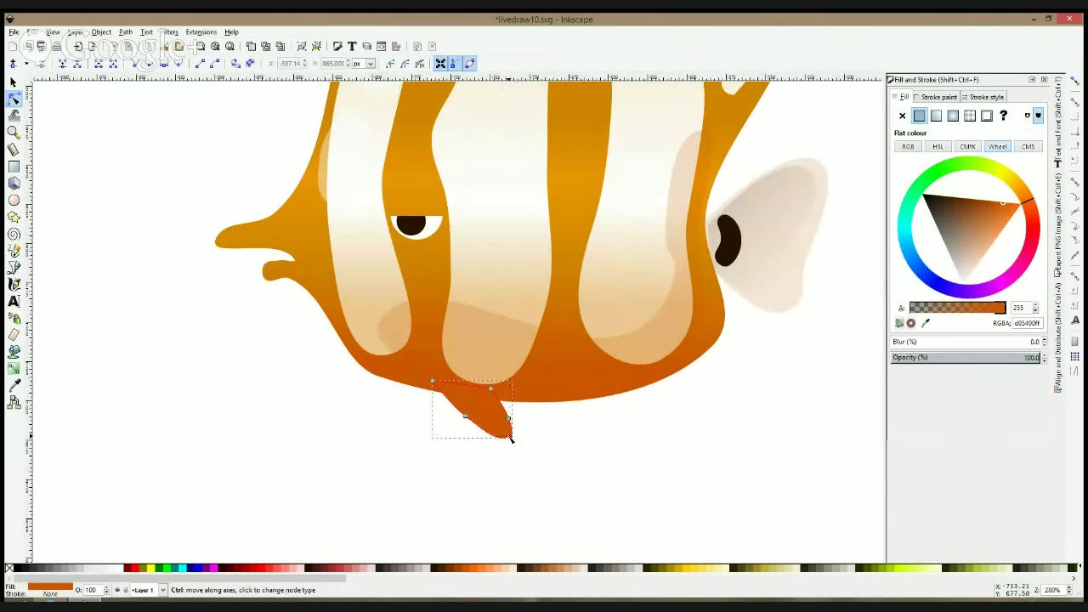
pyautogui.click(511, 438)
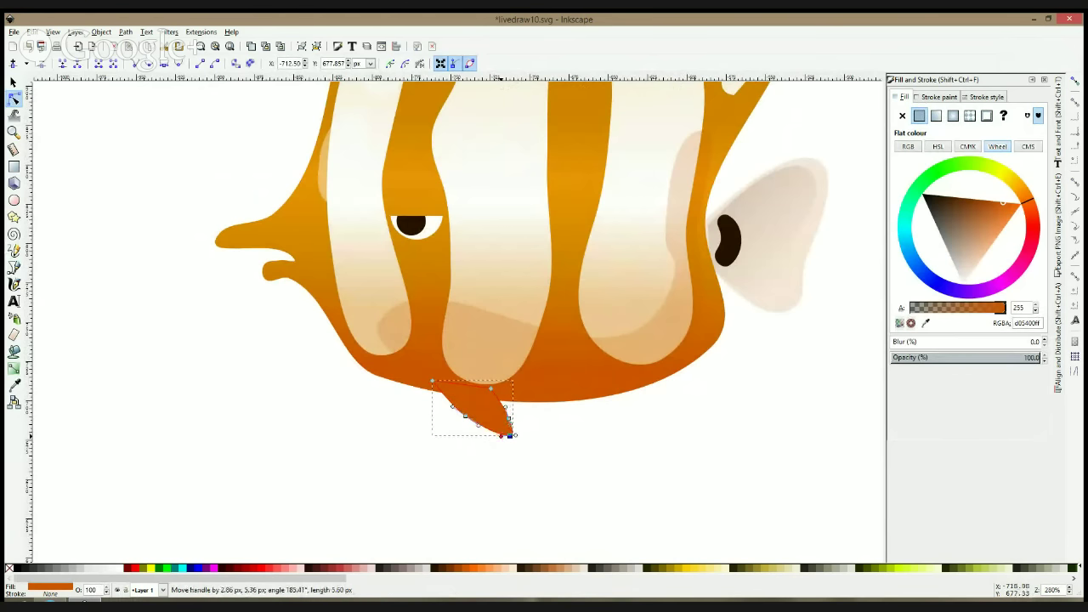
pyautogui.moveTo(465, 419); pyautogui.dragTo(476, 413)
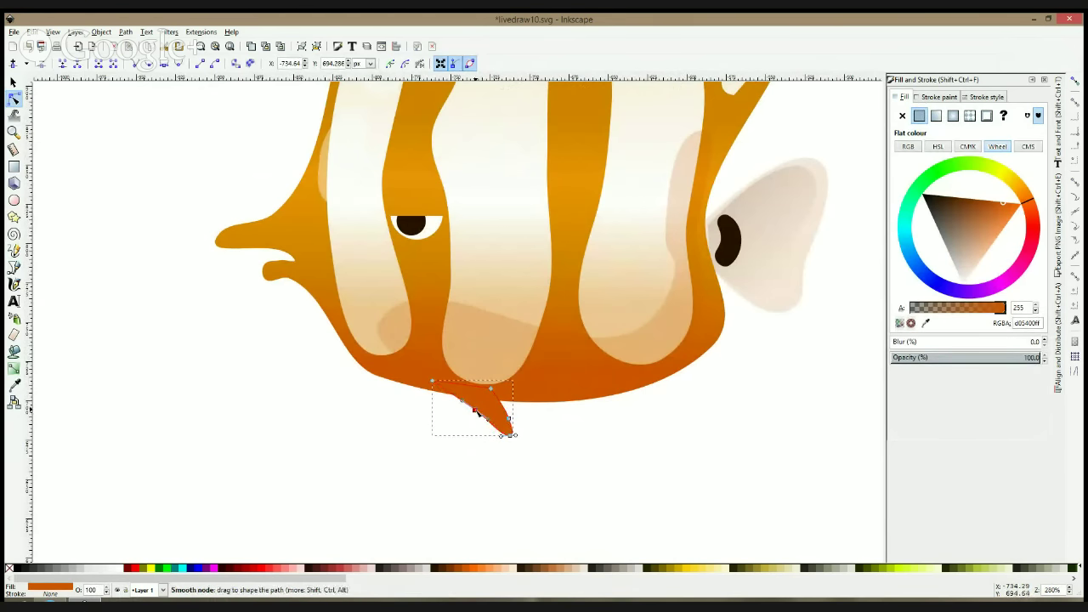
pyautogui.moveTo(431, 382); pyautogui.dragTo(510, 417)
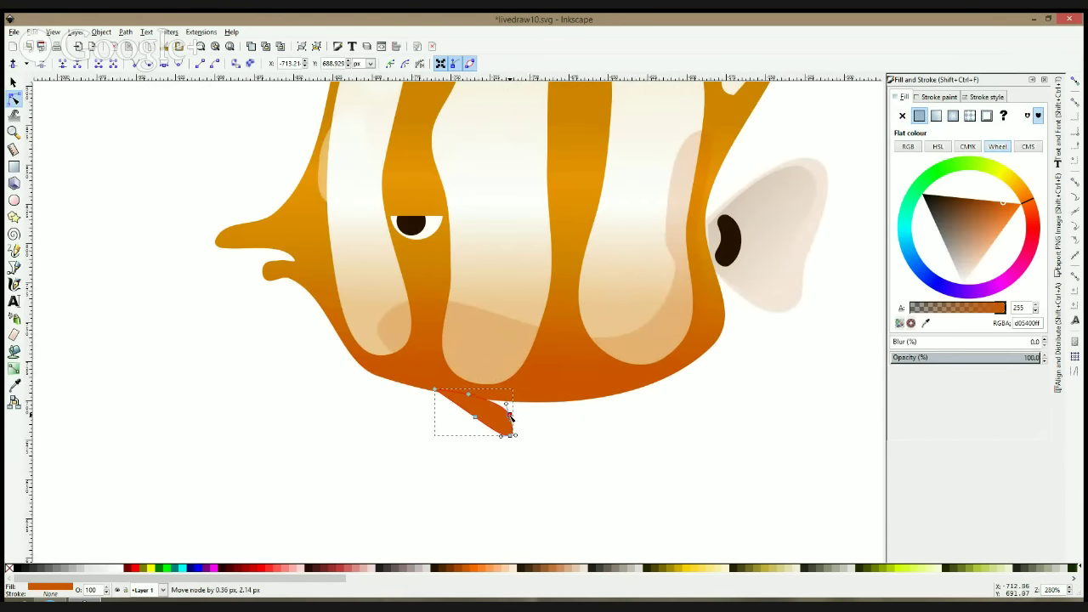
pyautogui.moveTo(563, 452); pyautogui.dragTo(601, 471)
pyautogui.click(601, 471)
pyautogui.click(601, 464)
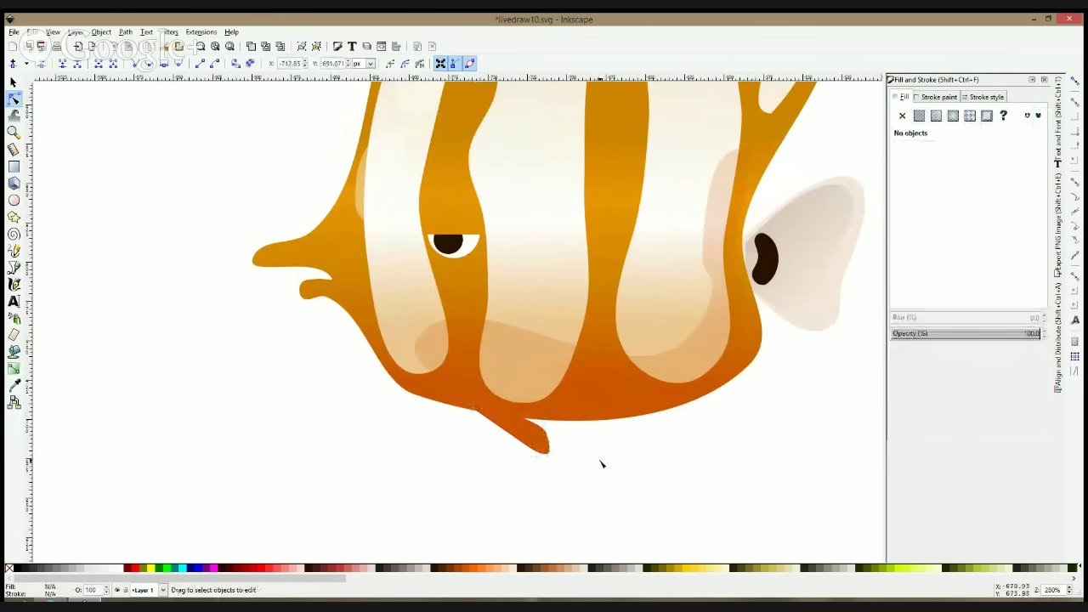
# Duplicate the belly fin, rotate the copy to point downward and place its root at the front of the original fin
pyautogui.scroll(-2, 601, 463)
pyautogui.scroll(2, 600, 464)
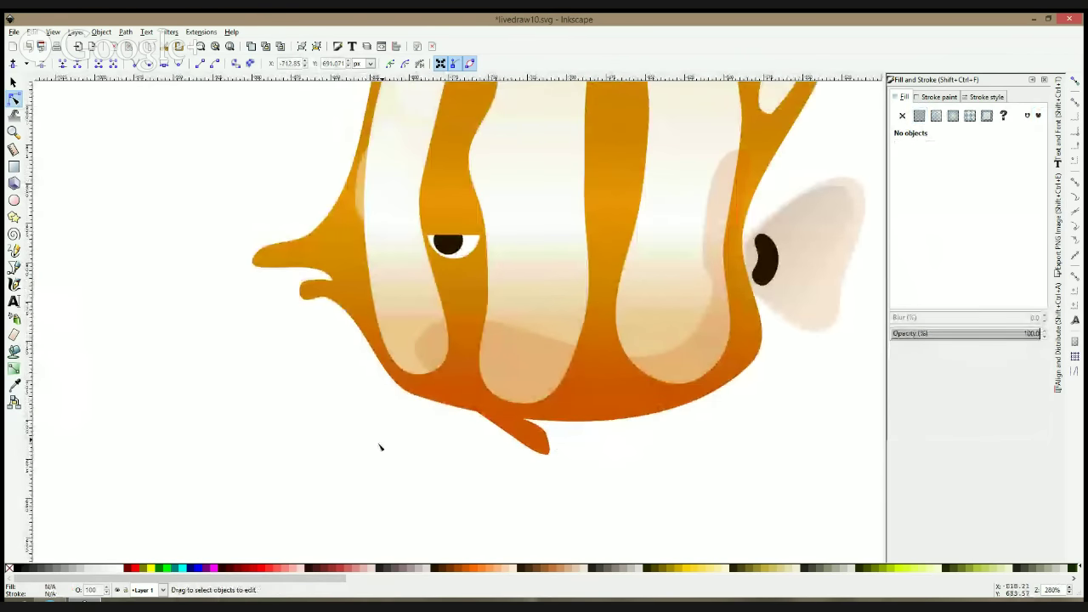
pyautogui.press('b')
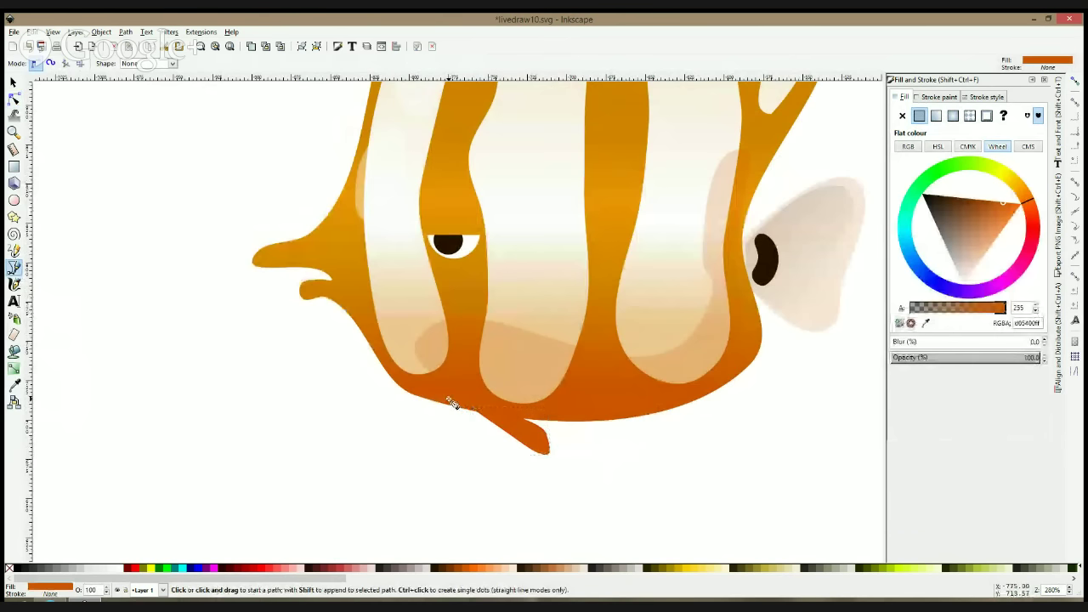
pyautogui.press('s')
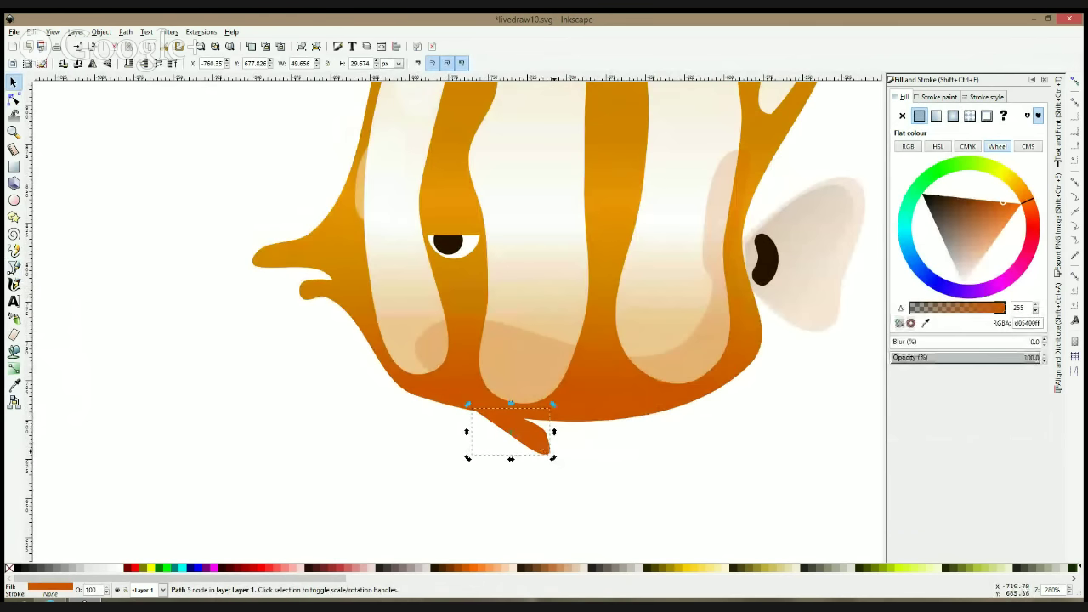
pyautogui.click(523, 435)
pyautogui.moveTo(553, 457); pyautogui.dragTo(485, 489)
pyautogui.click(481, 451)
pyautogui.moveTo(481, 451); pyautogui.dragTo(478, 440)
# Reshape the duplicated fin's nodes into a longer, curved fin with a rounded tip sweeping forward under the belly
pyautogui.click(13, 98)
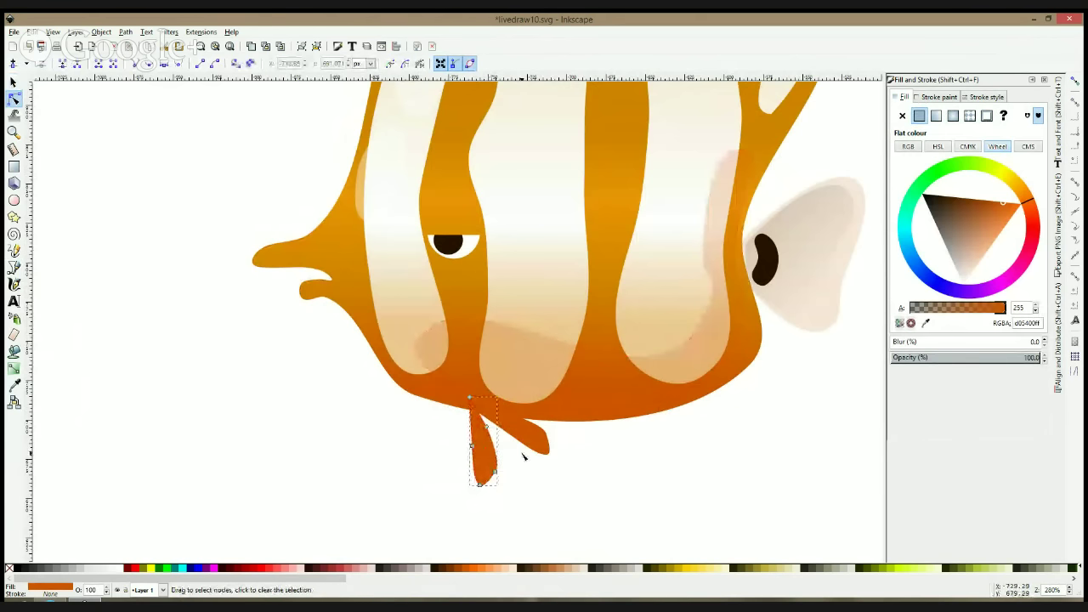
pyautogui.moveTo(451, 440); pyautogui.dragTo(418, 481)
pyautogui.click(495, 471)
pyautogui.click(481, 480)
pyautogui.moveTo(487, 427); pyautogui.dragTo(479, 407)
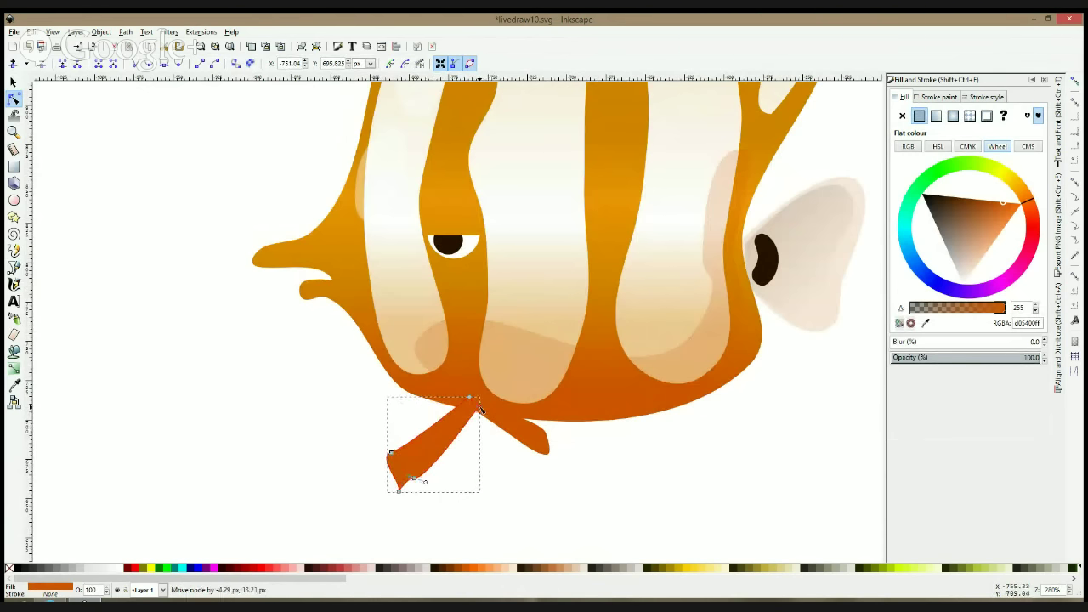
pyautogui.moveTo(415, 479); pyautogui.dragTo(435, 473)
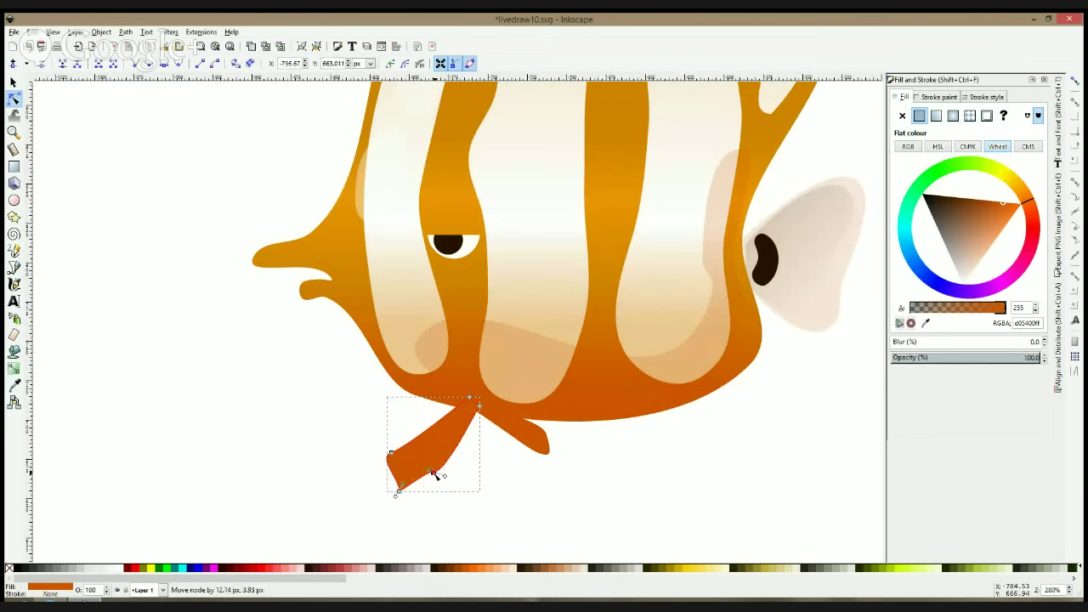
pyautogui.keyDown('ctrl'); pyautogui.click(398, 491); pyautogui.keyUp('ctrl')
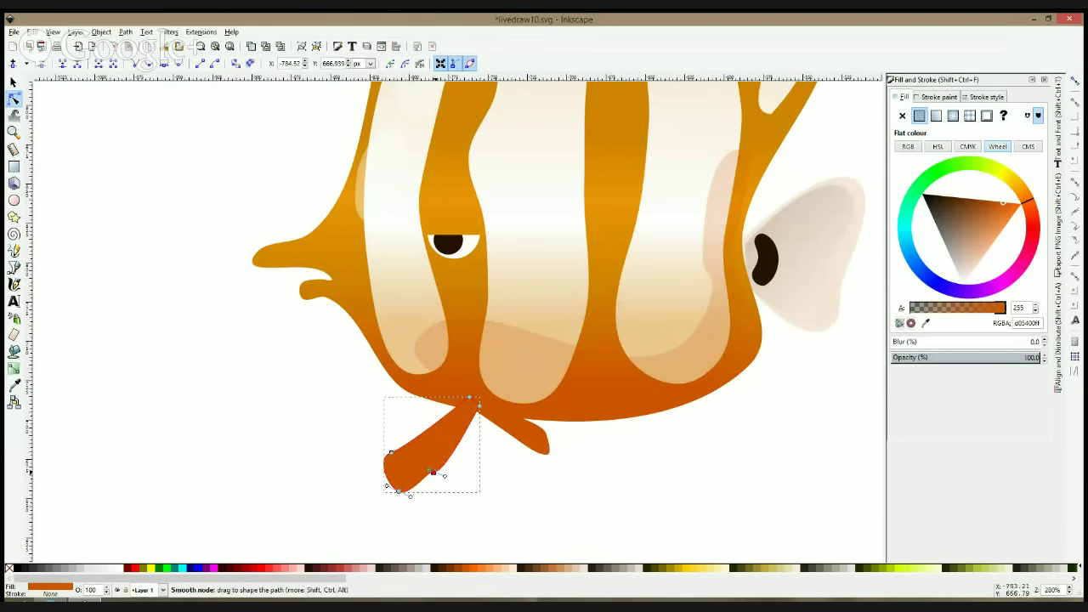
pyautogui.moveTo(432, 473); pyautogui.dragTo(445, 437)
# Apply a linear gradient to the front fin, running from orange at the tip to a darker brown-orange at the root
pyautogui.click(13, 368)
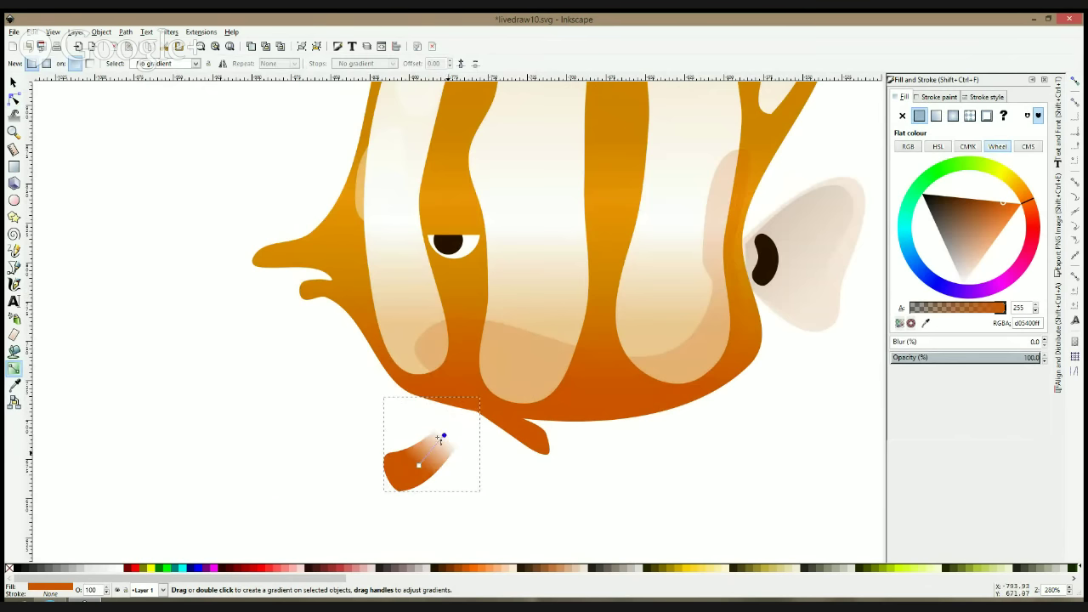
pyautogui.press('d')
pyautogui.click(614, 406)
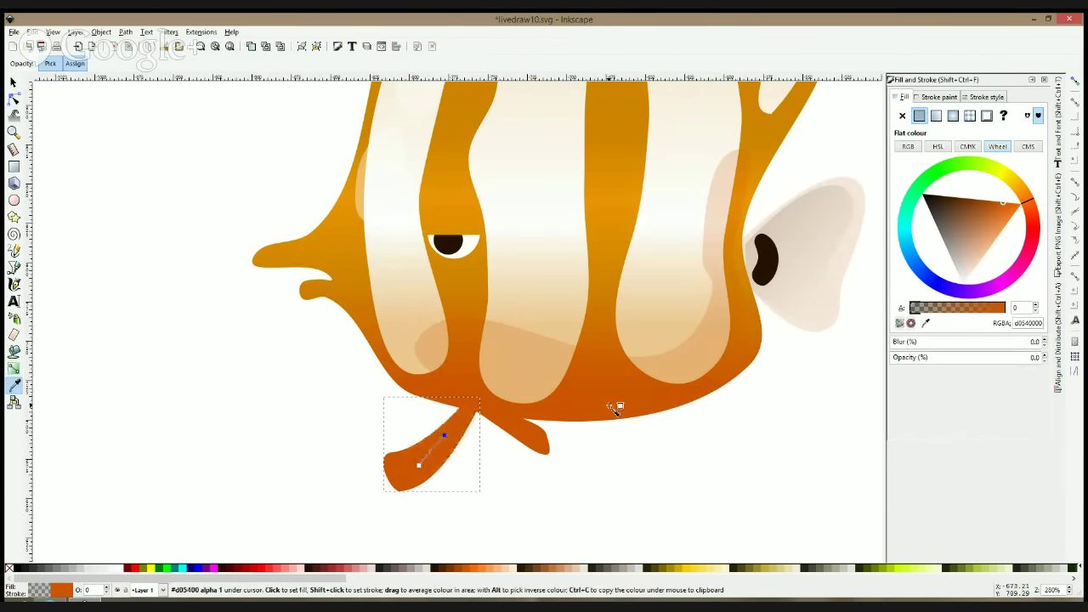
pyautogui.click(984, 208)
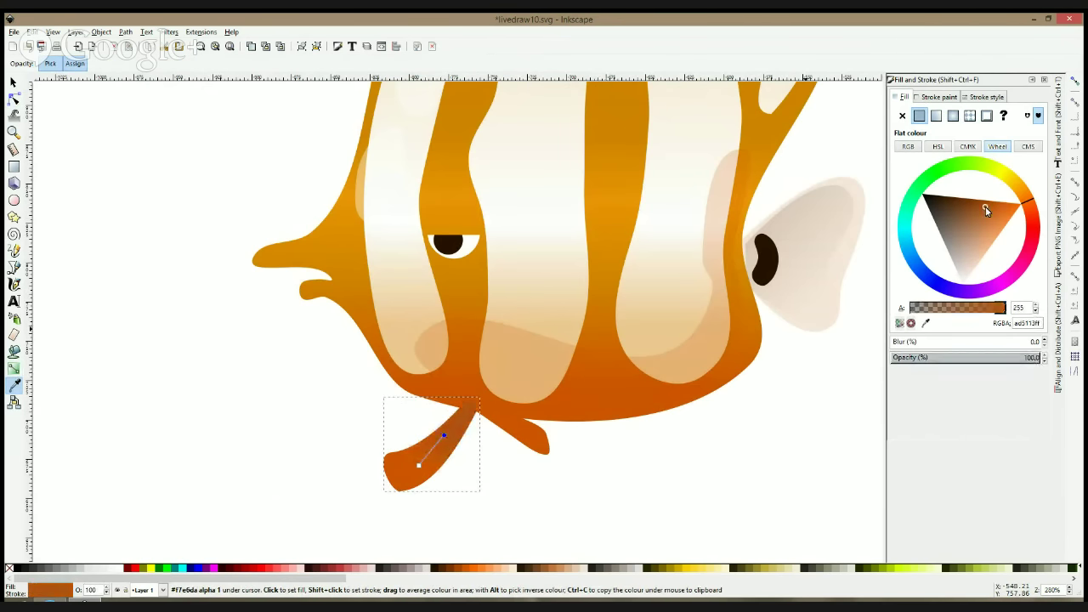
pyautogui.click(14, 88)
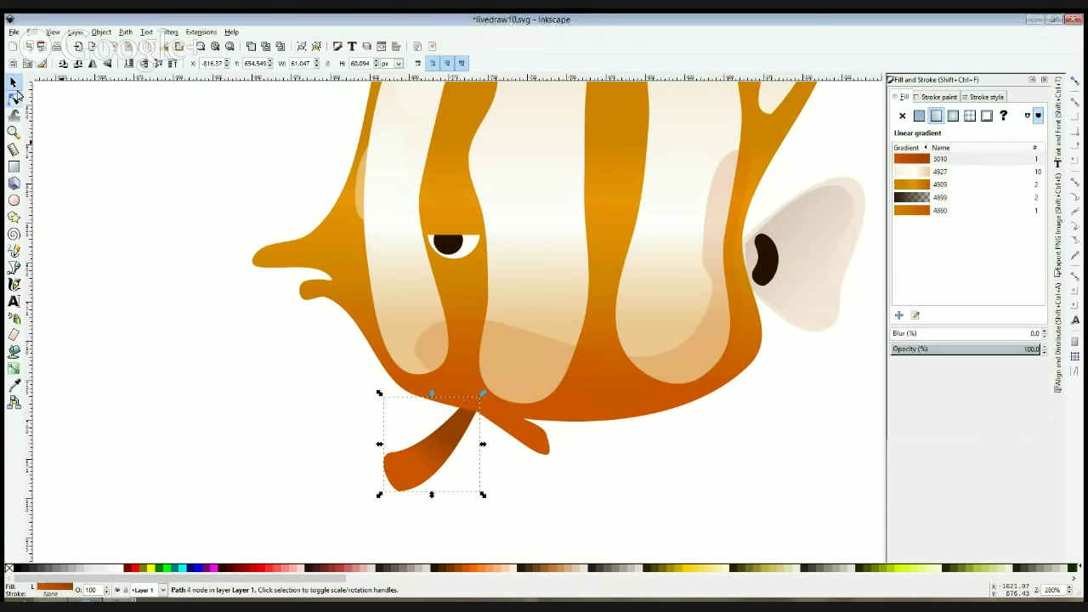
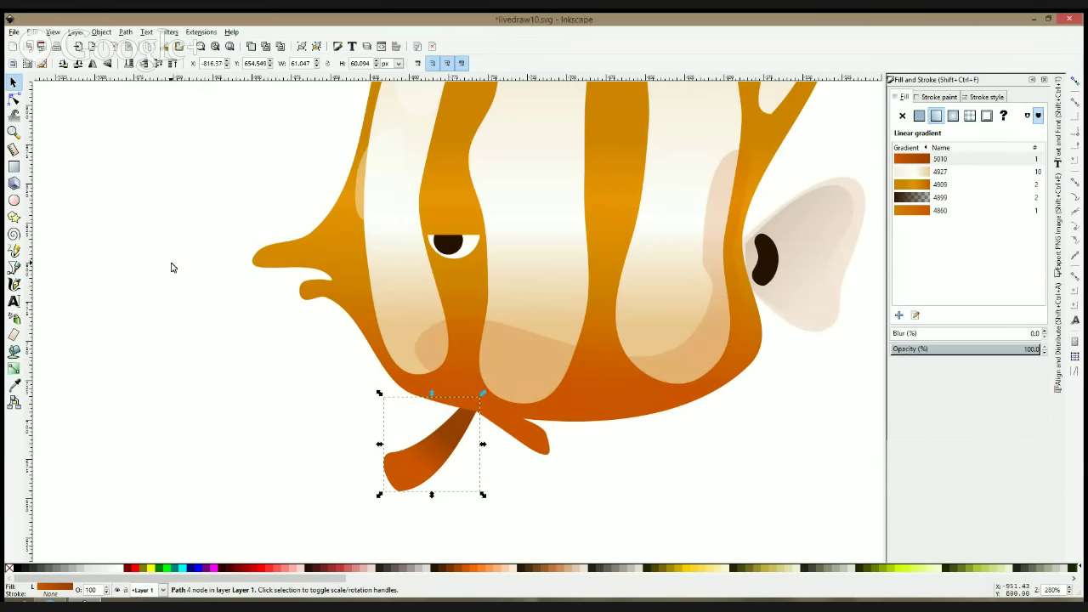
pyautogui.keyDown('ctrl'); pyautogui.scroll(-4, 420, 270); pyautogui.keyUp('ctrl')
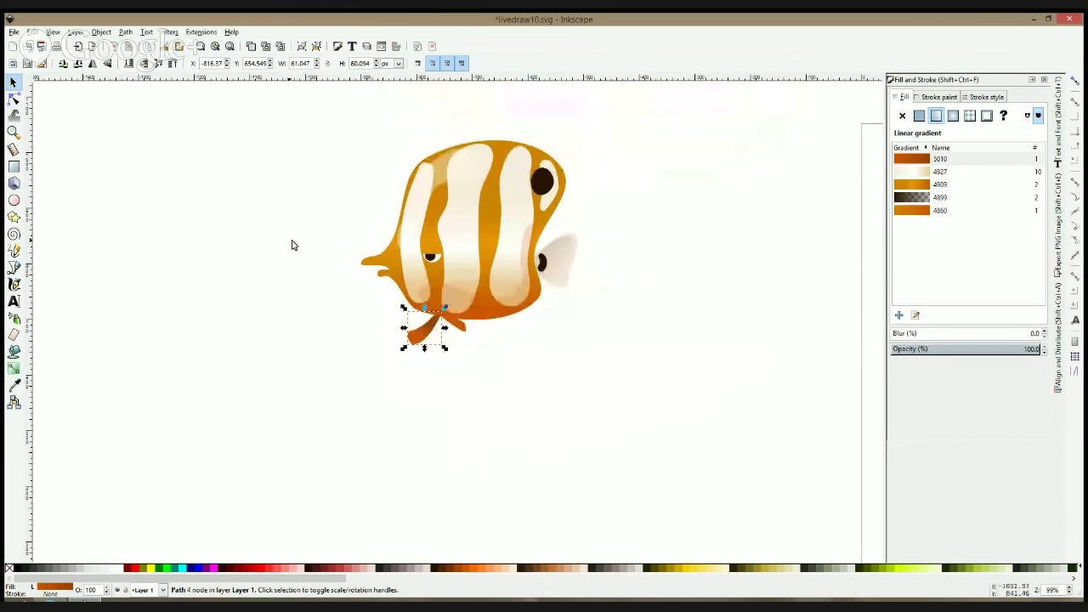
pyautogui.keyDown('ctrl'); pyautogui.scroll(4, 370, 265); pyautogui.keyUp('ctrl')
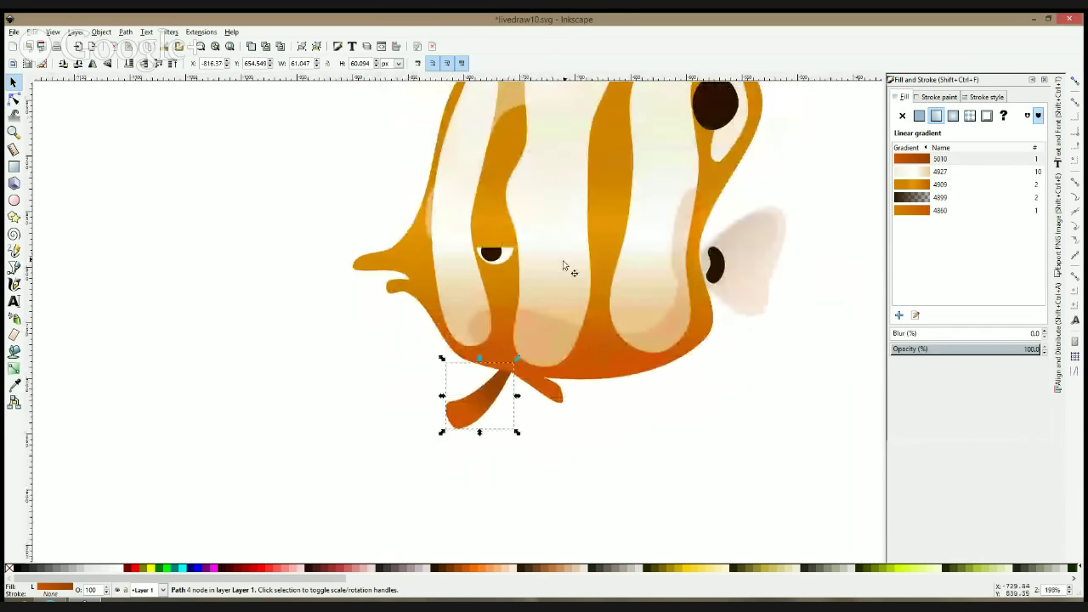
# Duplicate the whole finned fish and place the copy beside the original, towards the page
pyautogui.keyDown('ctrl'); pyautogui.scroll(-5, 563, 260); pyautogui.keyUp('ctrl')
pyautogui.moveTo(616, 287); pyautogui.dragTo(678, 360)
pyautogui.moveTo(570, 278); pyautogui.dragTo(642, 279)
pyautogui.hotkey('ctrl', 'd')
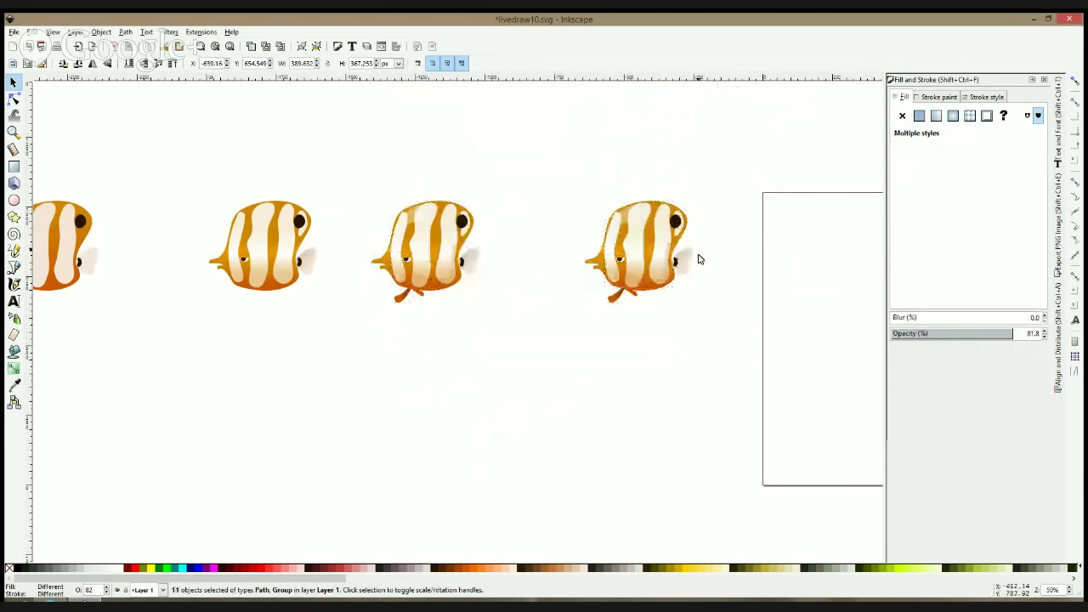
pyautogui.click(698, 268)
# Try moving the dark pupil higher inside the fish's clipped, half-closed eye group
pyautogui.keyDown('ctrl'); pyautogui.scroll(3, 698, 270); pyautogui.keyUp('ctrl')
pyautogui.keyDown('ctrl'); pyautogui.scroll(2, 698, 270); pyautogui.keyUp('ctrl')
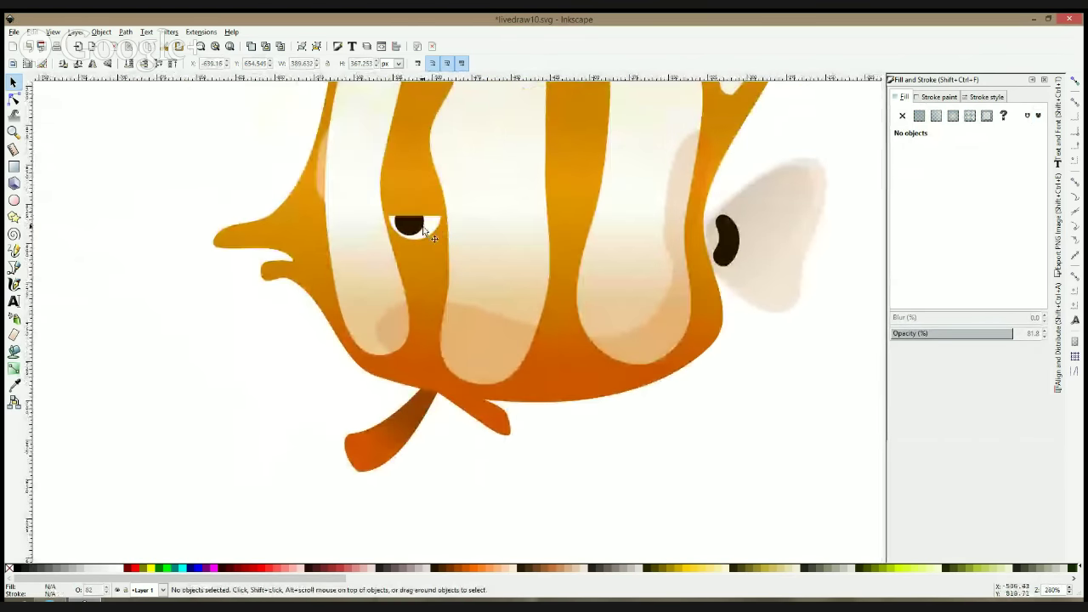
pyautogui.click(420, 231)
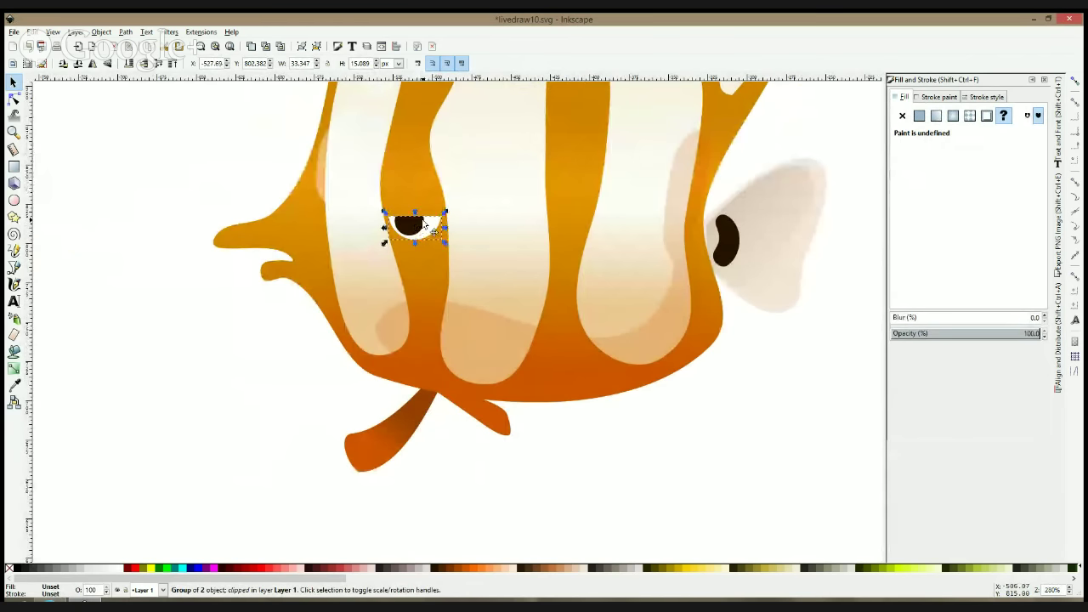
pyautogui.doubleClick(427, 228)
pyautogui.click(425, 228)
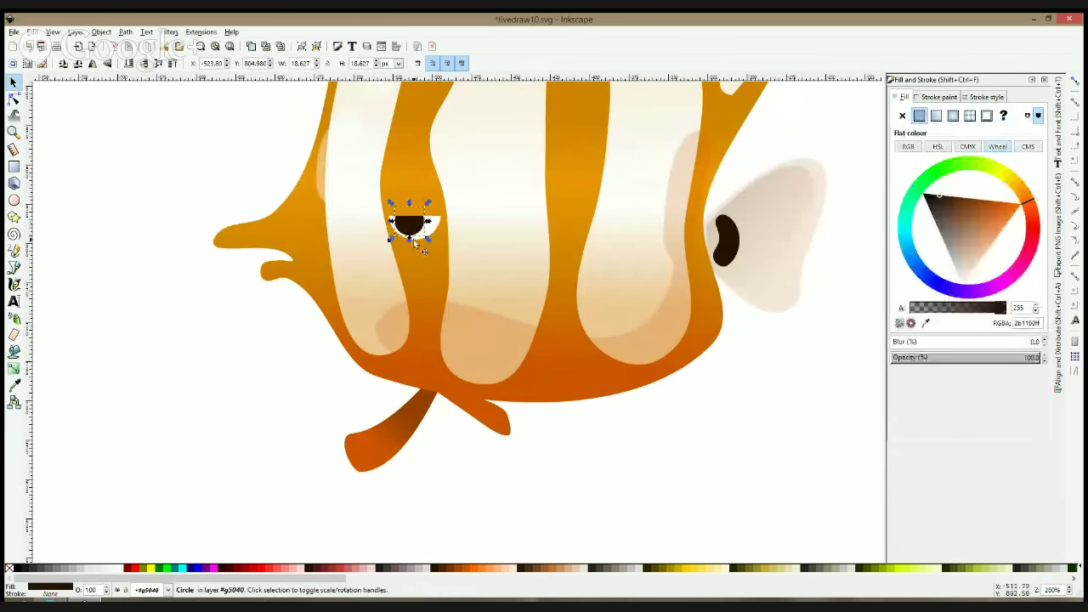
pyautogui.moveTo(419, 230)
pyautogui.mouseDown()
pyautogui.moveTo(414, 247)
pyautogui.moveTo(423, 223)
pyautogui.mouseUp()
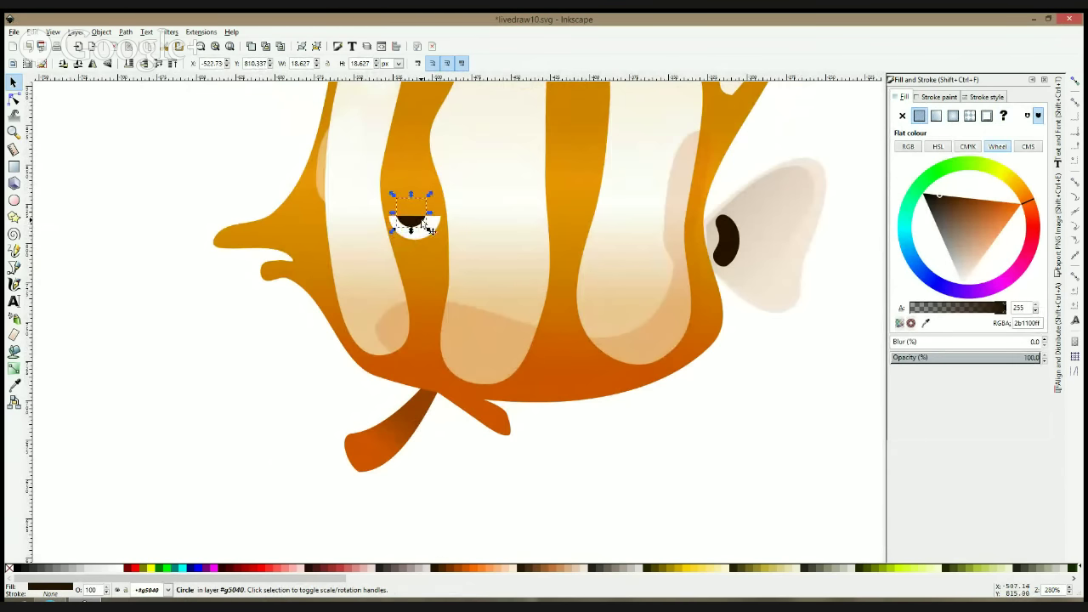
pyautogui.moveTo(431, 231); pyautogui.dragTo(433, 231)
pyautogui.doubleClick(279, 386)
pyautogui.click(279, 385)
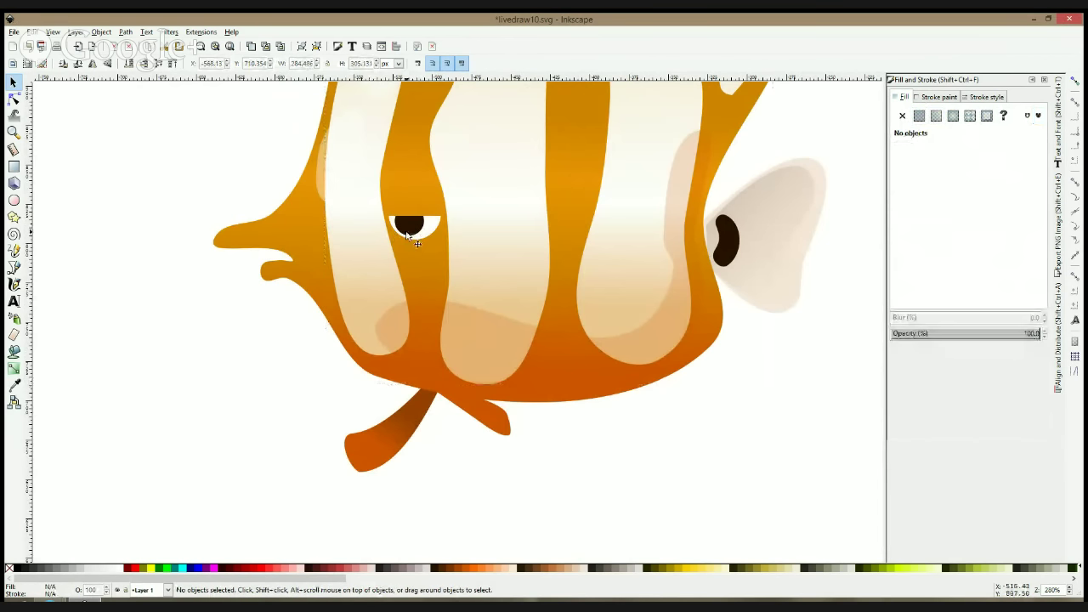
# Examine the clipped eye group by selecting the group, its dark pupil and its white circle individually
pyautogui.click(410, 234)
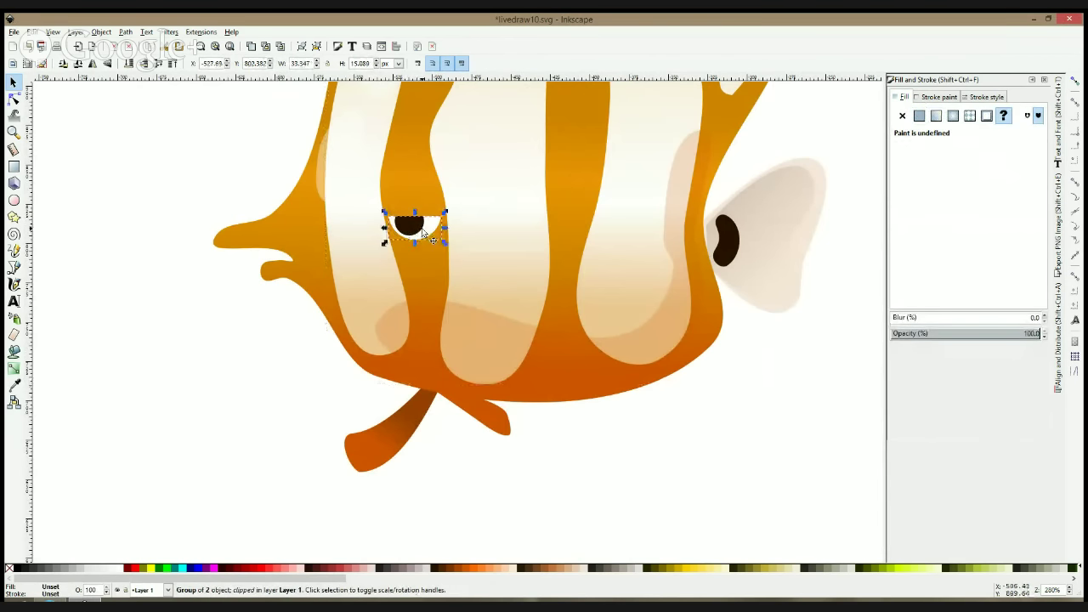
pyautogui.press('Escape')
pyautogui.click(422, 231)
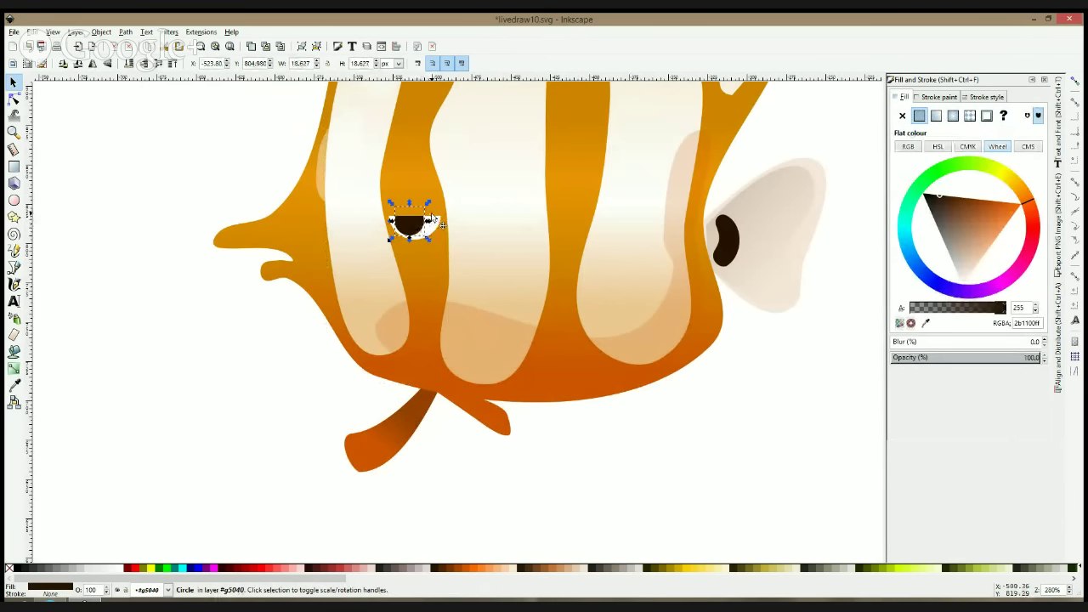
pyautogui.click(432, 219)
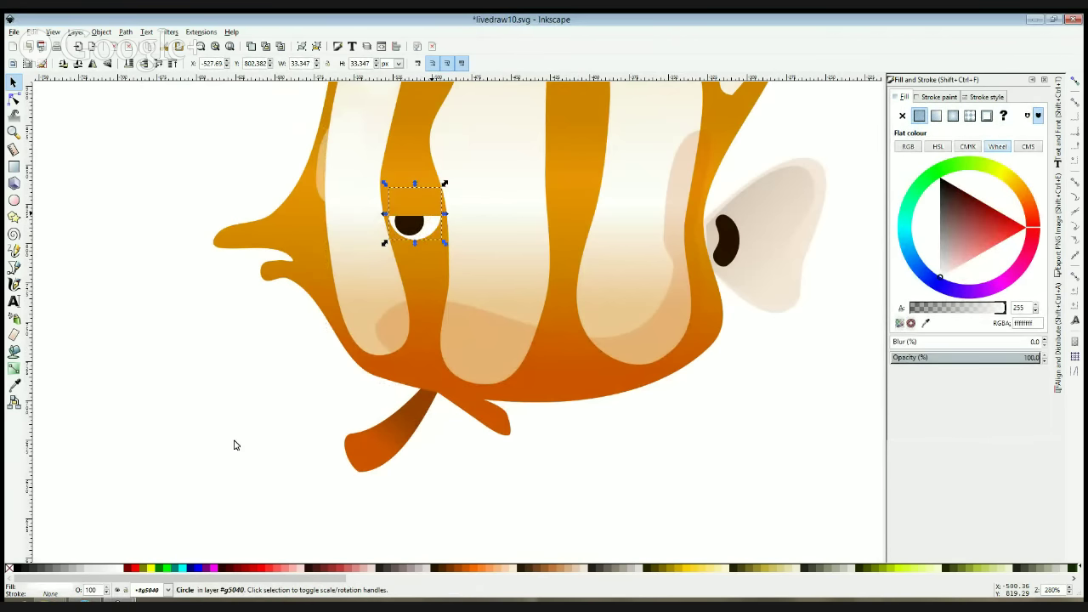
pyautogui.click(14, 200)
pyautogui.press('Escape')
pyautogui.click(11, 83)
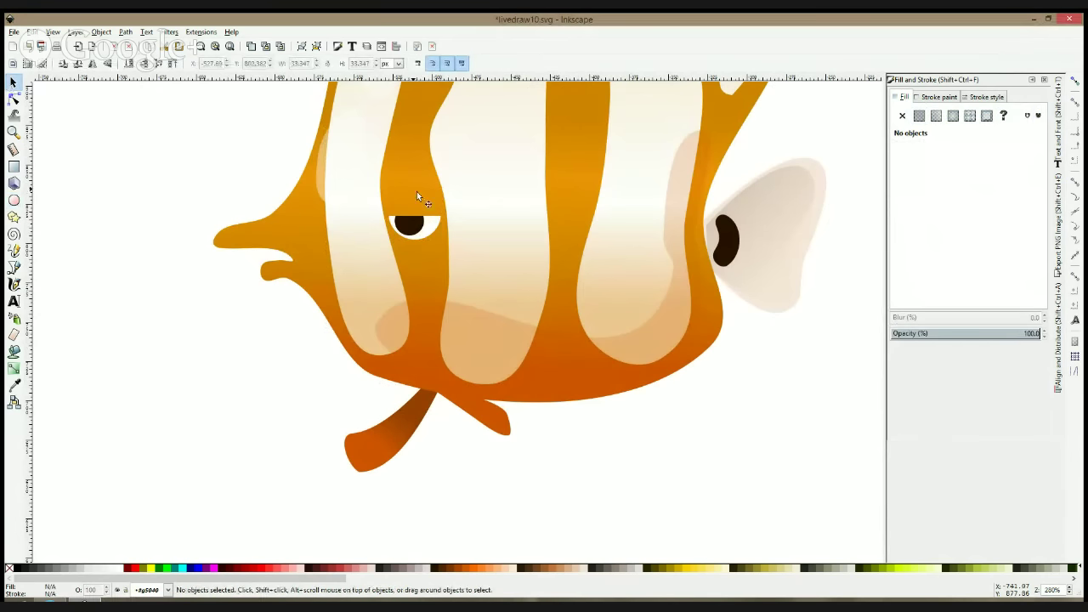
pyautogui.click(430, 223)
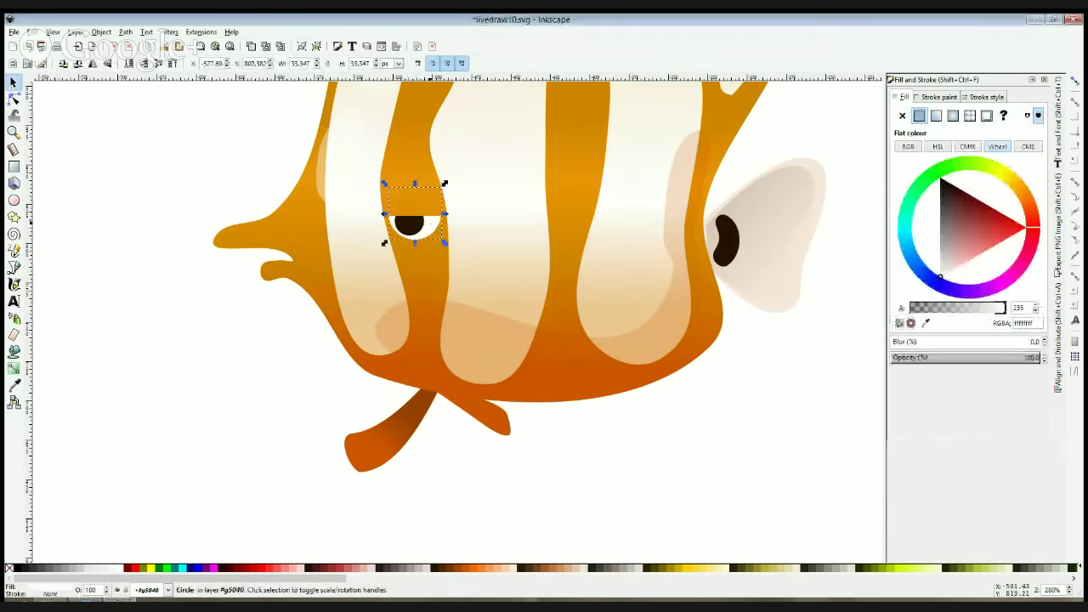
pyautogui.click(124, 413)
pyautogui.press('e')
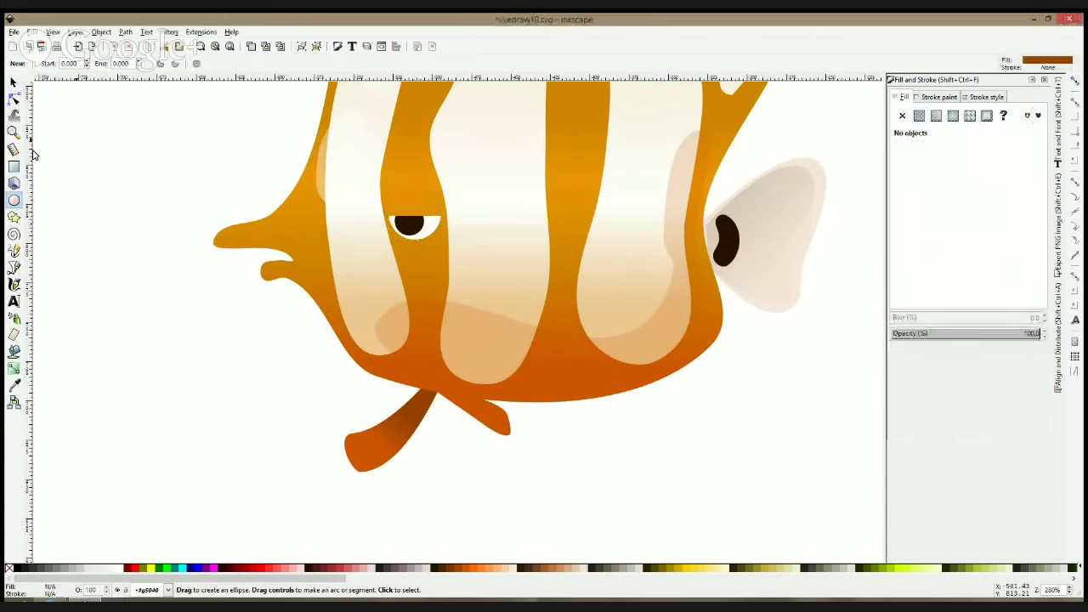
pyautogui.click(15, 83)
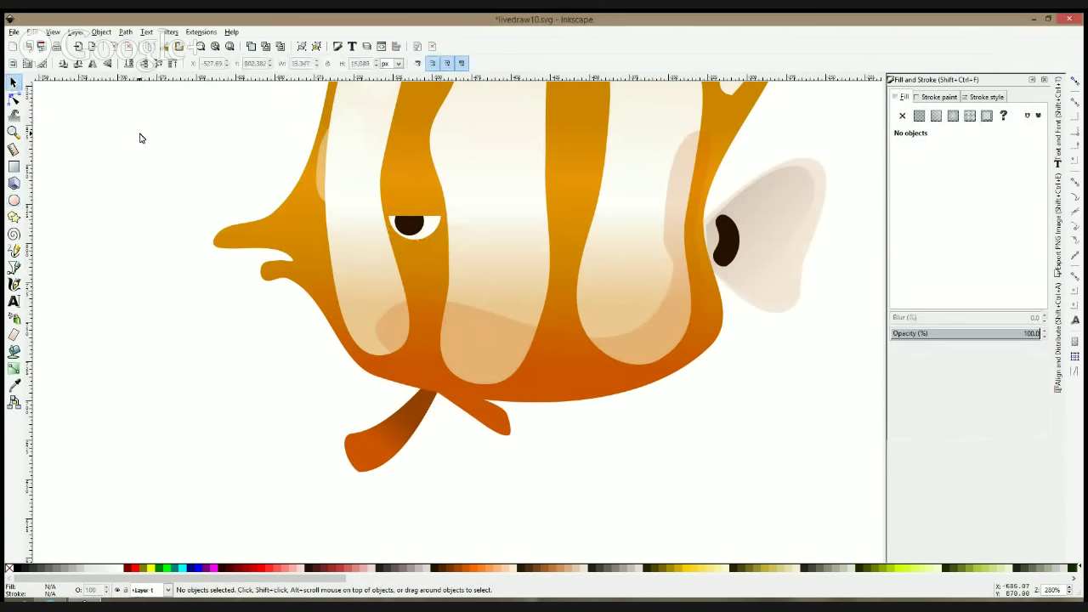
# Release the clipping rectangle from the eye group and ungroup the pupil and white circle
pyautogui.click(421, 231)
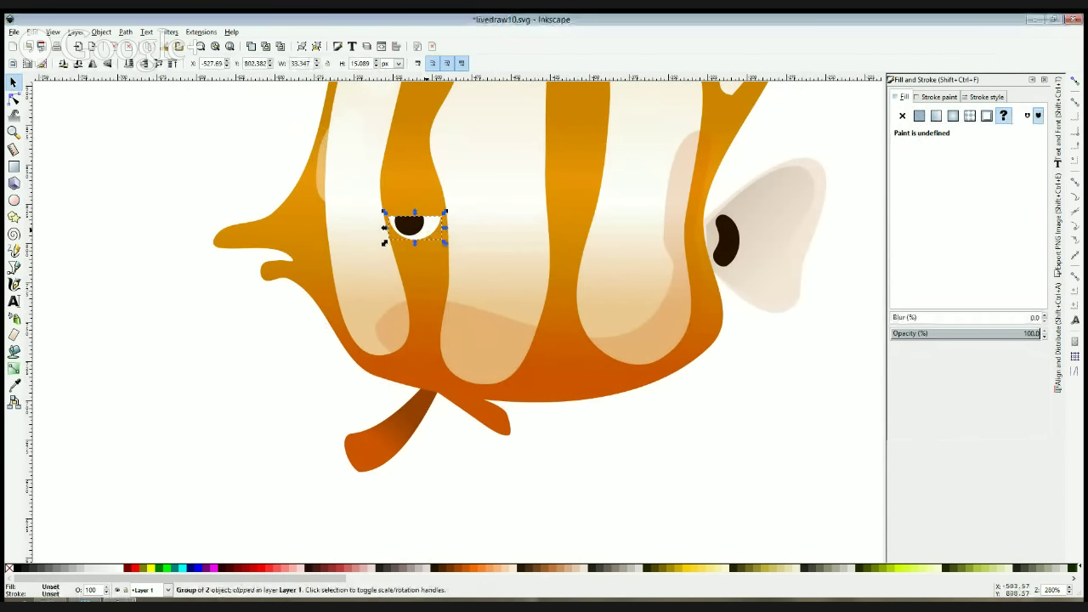
pyautogui.click(249, 405)
pyautogui.click(262, 399)
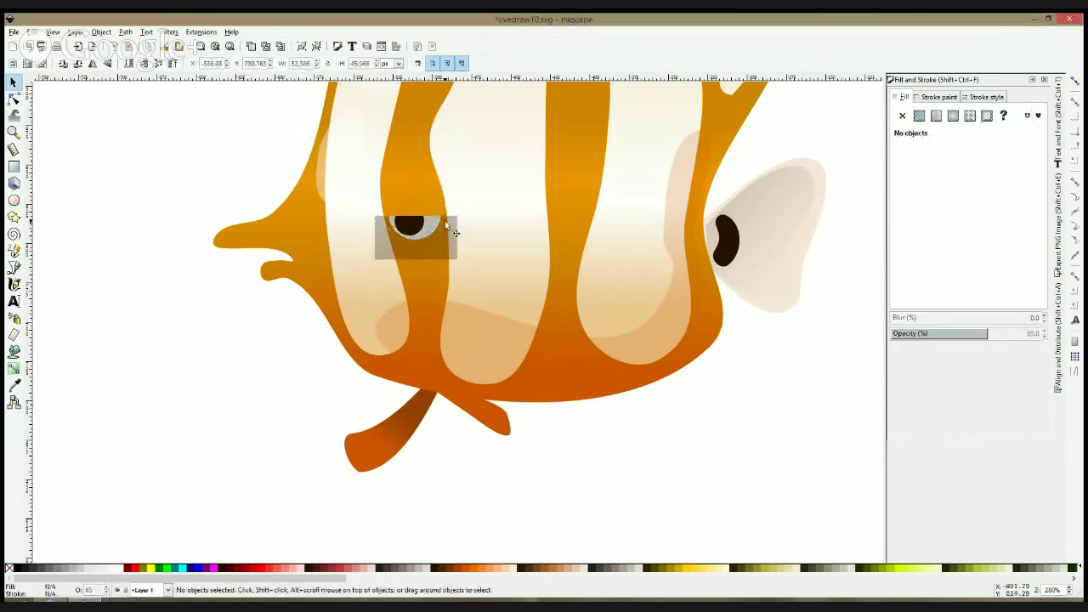
pyautogui.click(435, 199)
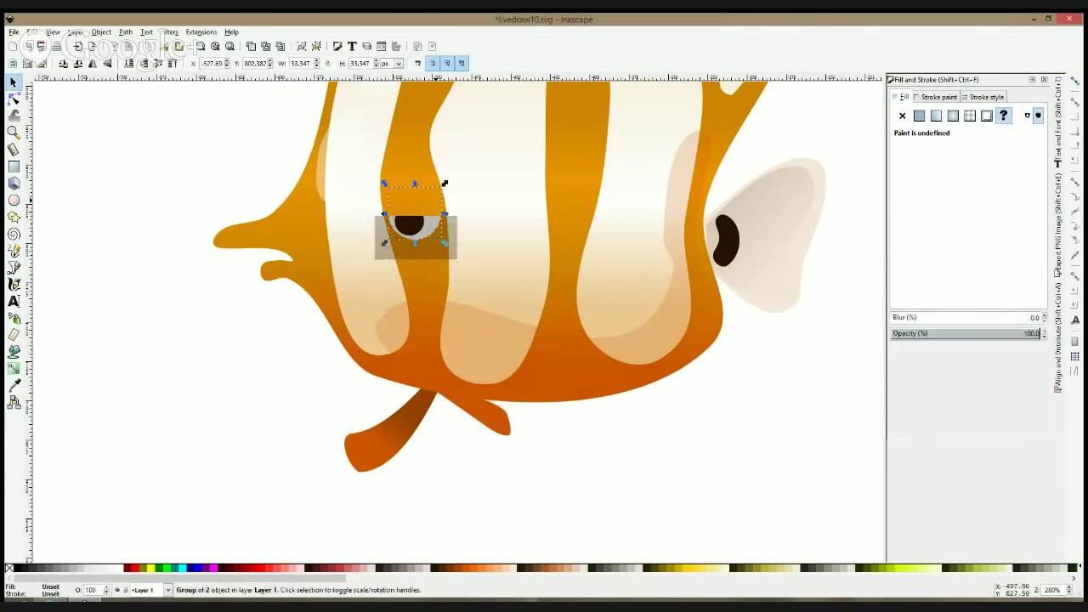
pyautogui.press('Home')
pyautogui.click(454, 235)
pyautogui.click(436, 206)
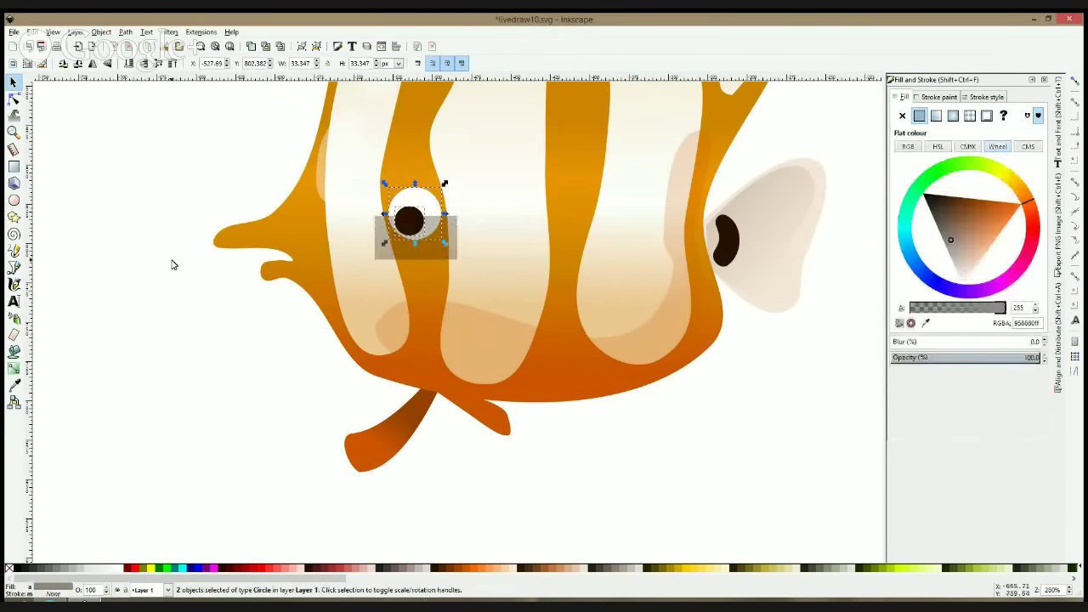
# Intersect the translucent rectangle with the white eye circle to make a white lower half-circle
pyautogui.click(174, 265)
pyautogui.click(447, 241)
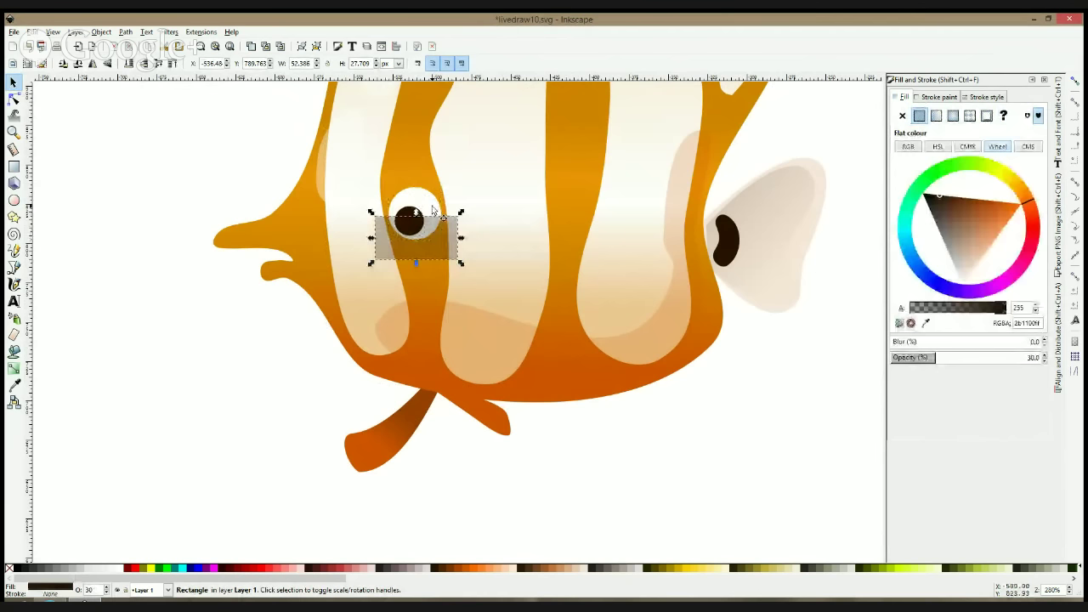
pyautogui.keyDown('shift'); pyautogui.click(433, 208); pyautogui.keyUp('shift')
pyautogui.press('Escape')
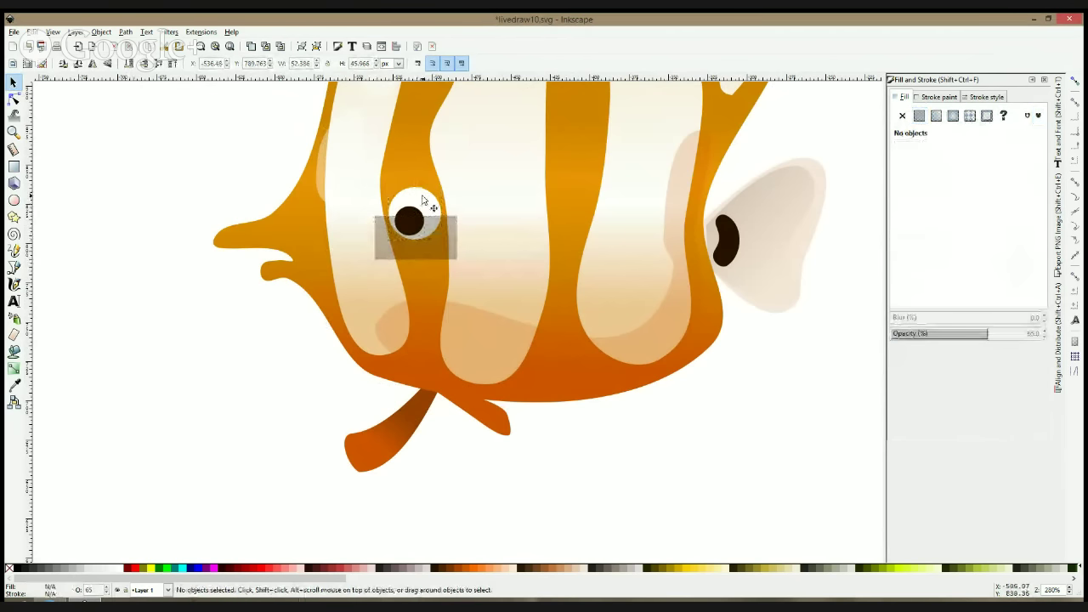
pyautogui.click(442, 232)
pyautogui.keyDown('shift'); pyautogui.click(434, 210); pyautogui.keyUp('shift')
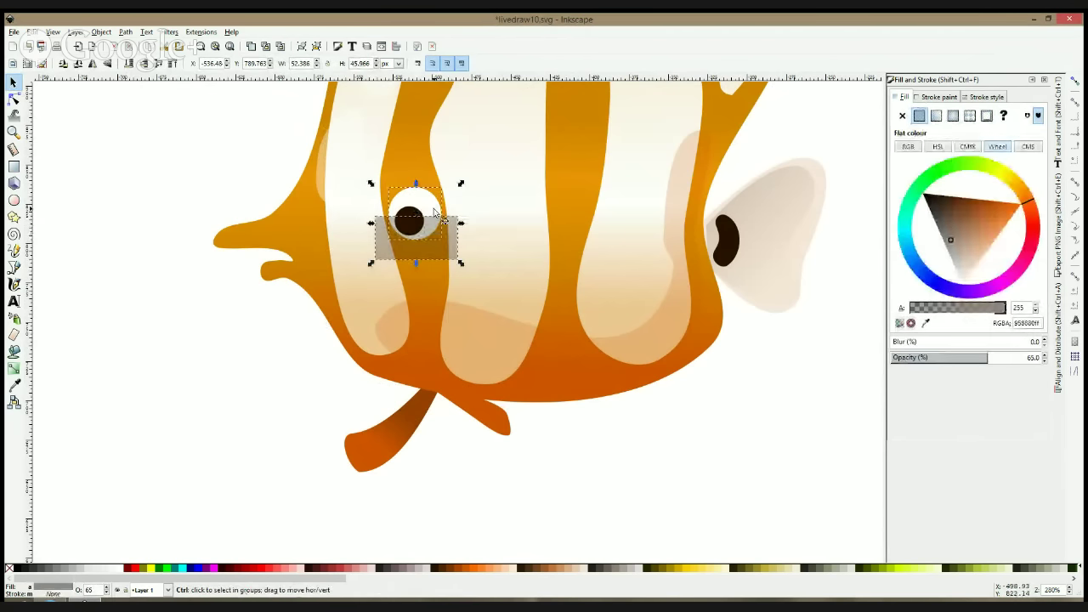
pyautogui.hotkey('ctrl', '*')
pyautogui.click(435, 212)
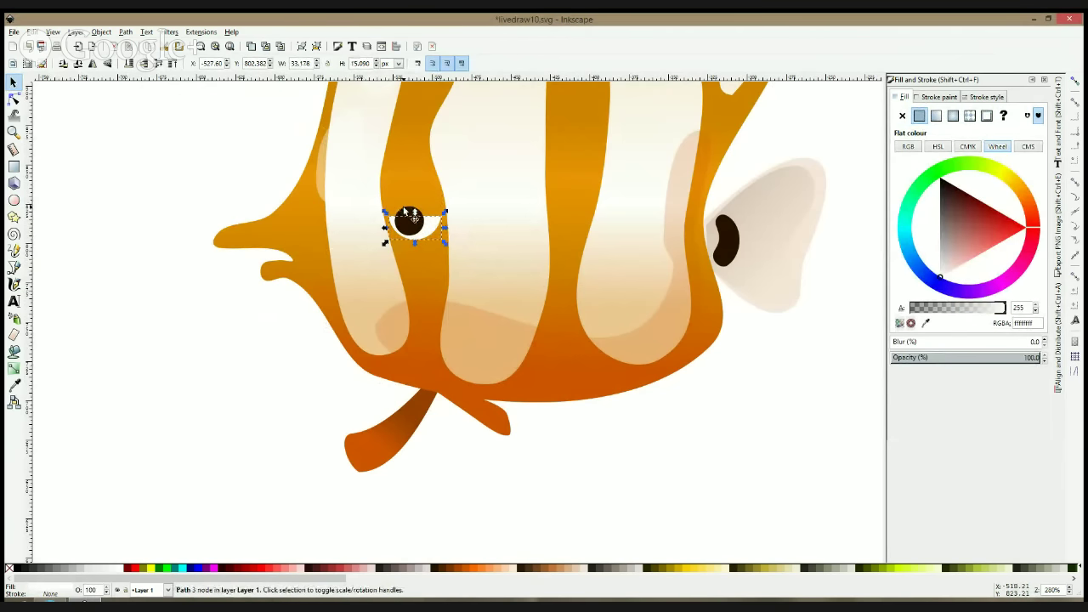
# Duplicate the white half-circle and group the dark pupil with one of the two half-circles
pyautogui.hotkey('ctrl', 'd')
pyautogui.keyDown('ctrl'); pyautogui.click(407, 212); pyautogui.keyUp('ctrl')
pyautogui.click(409, 211)
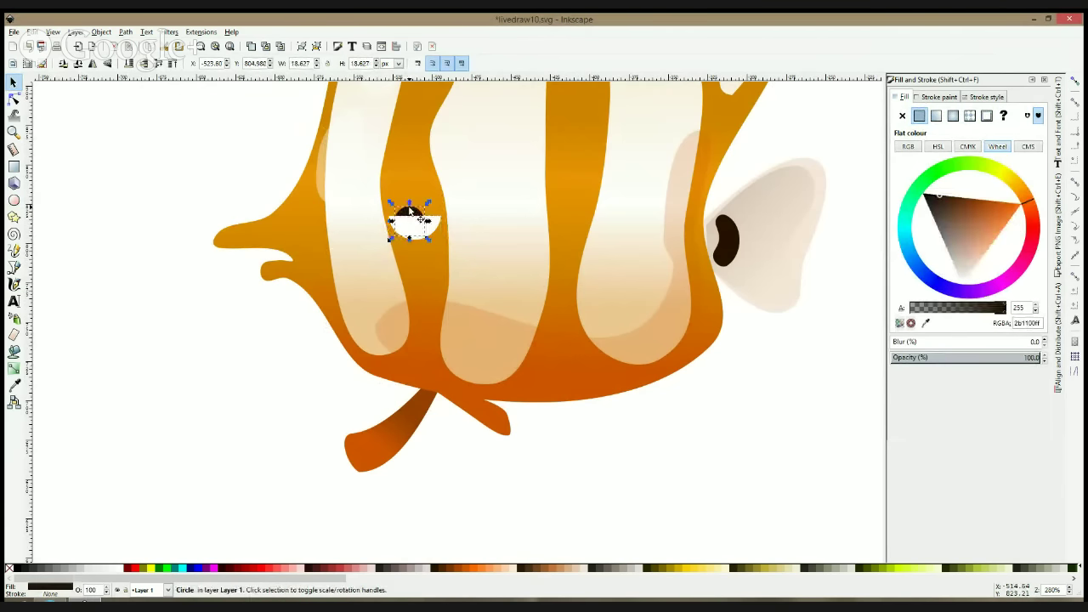
pyautogui.click(410, 229)
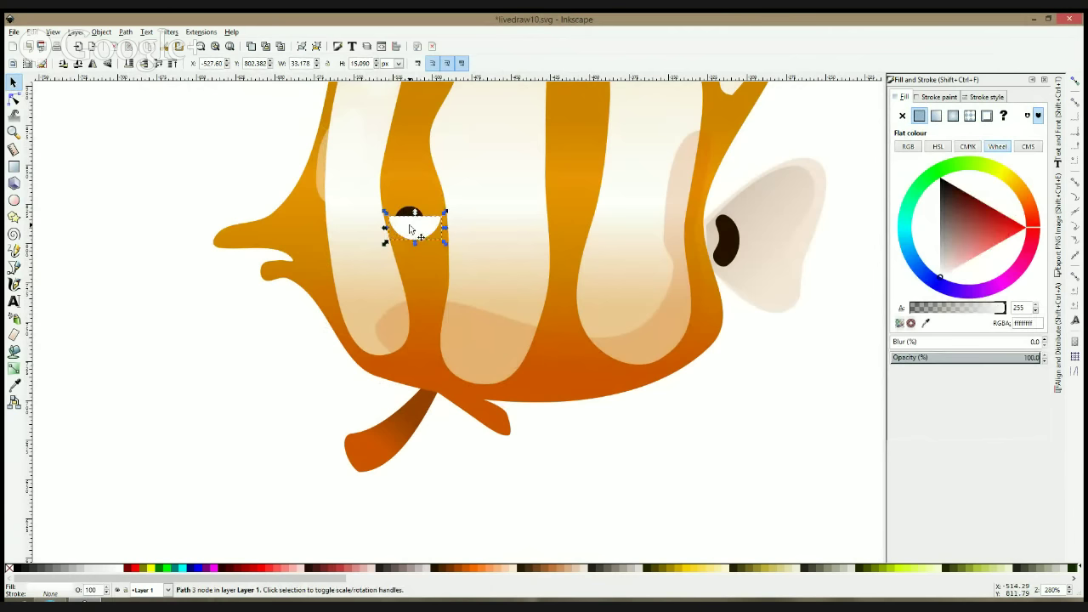
pyautogui.press('pagedown')
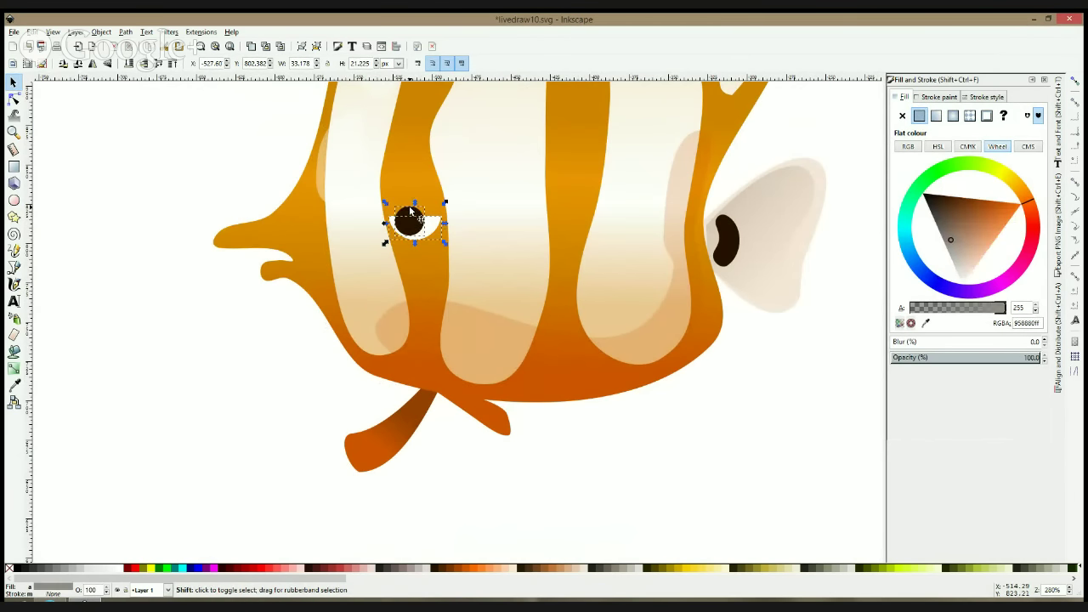
pyautogui.keyDown('ctrl'); pyautogui.click(410, 212); pyautogui.keyUp('ctrl')
pyautogui.click(409, 205)
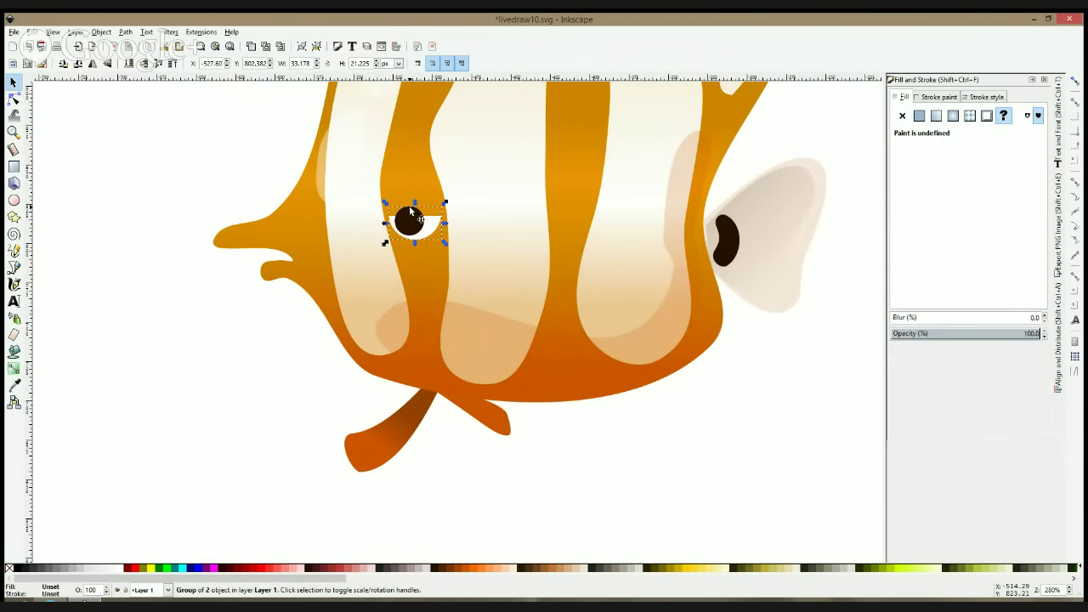
# Clip the pupil and eye-white group with the other white half-circle
pyautogui.moveTo(414, 229); pyautogui.dragTo(330, 276)
pyautogui.hotkey('ctrl', 'z')
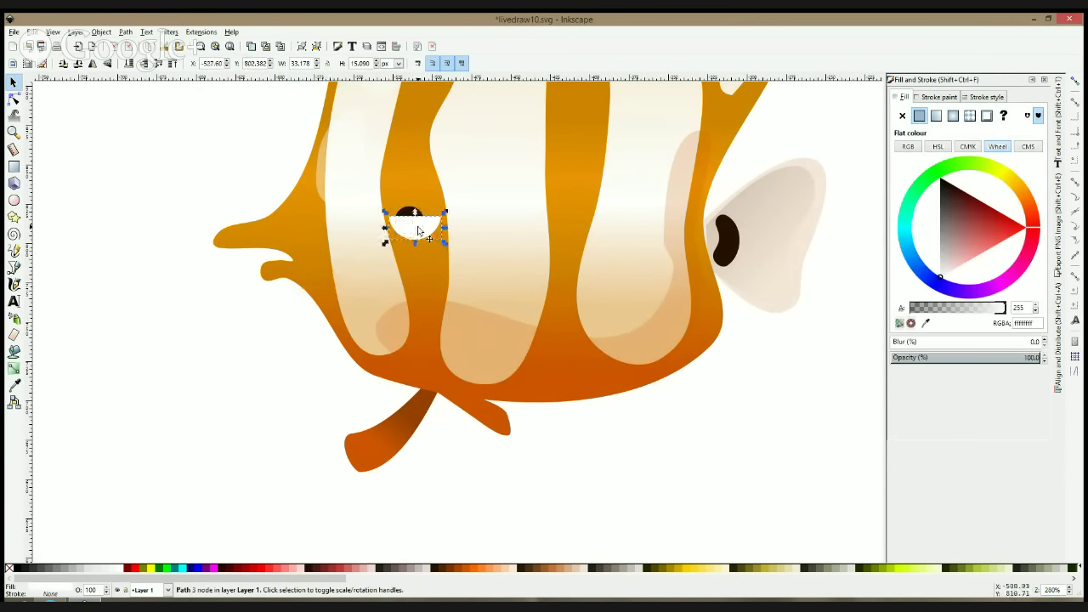
pyautogui.keyDown('shift'); pyautogui.click(403, 209); pyautogui.keyUp('shift')
pyautogui.rightClick(404, 208)
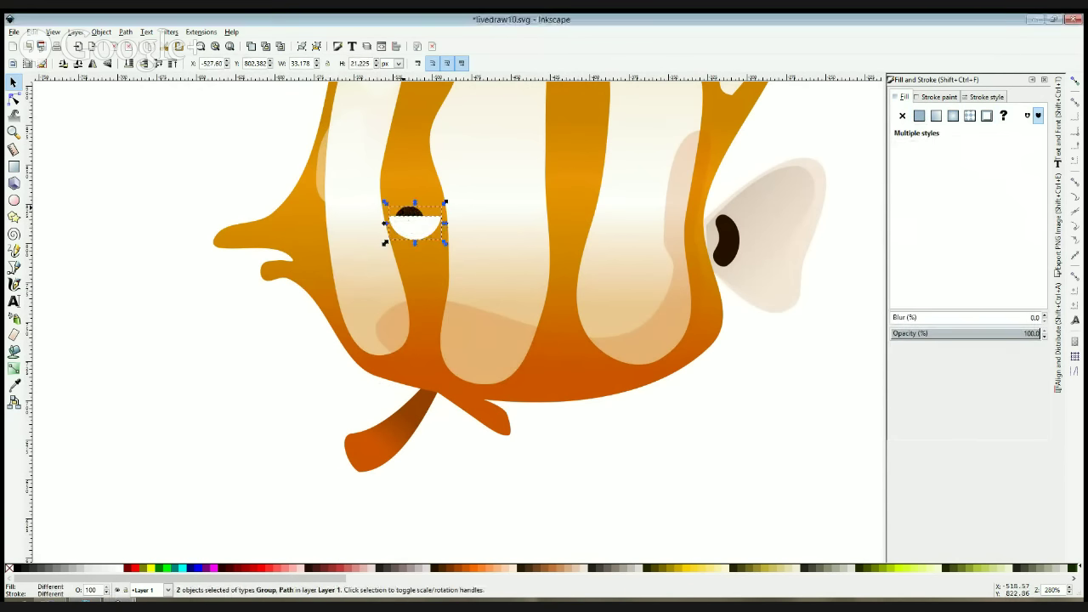
pyautogui.hotkey('ctrl', 'z')
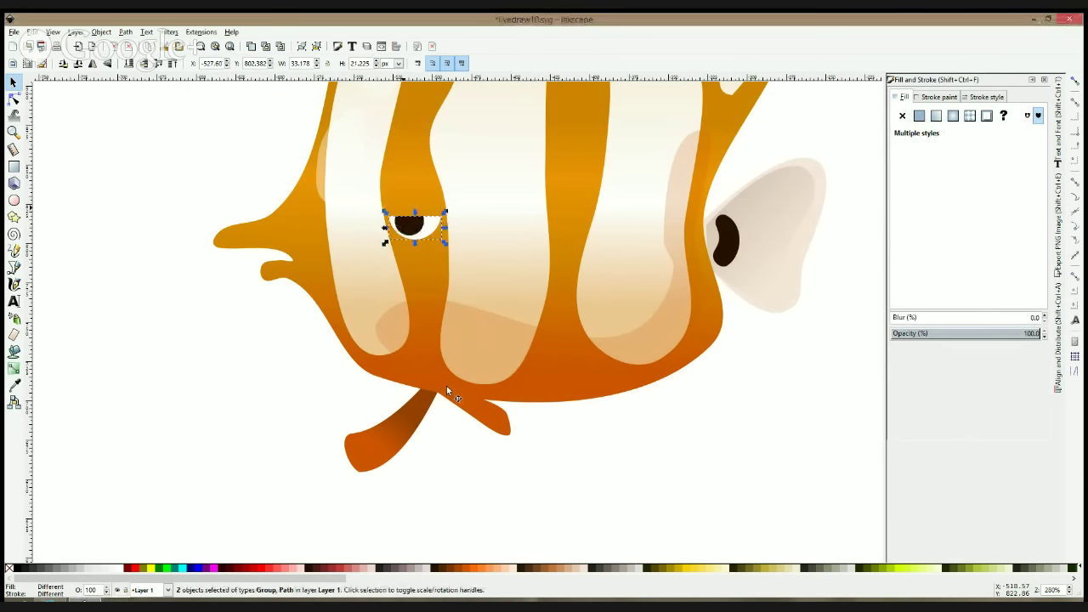
pyautogui.click(446, 385)
pyautogui.click(243, 383)
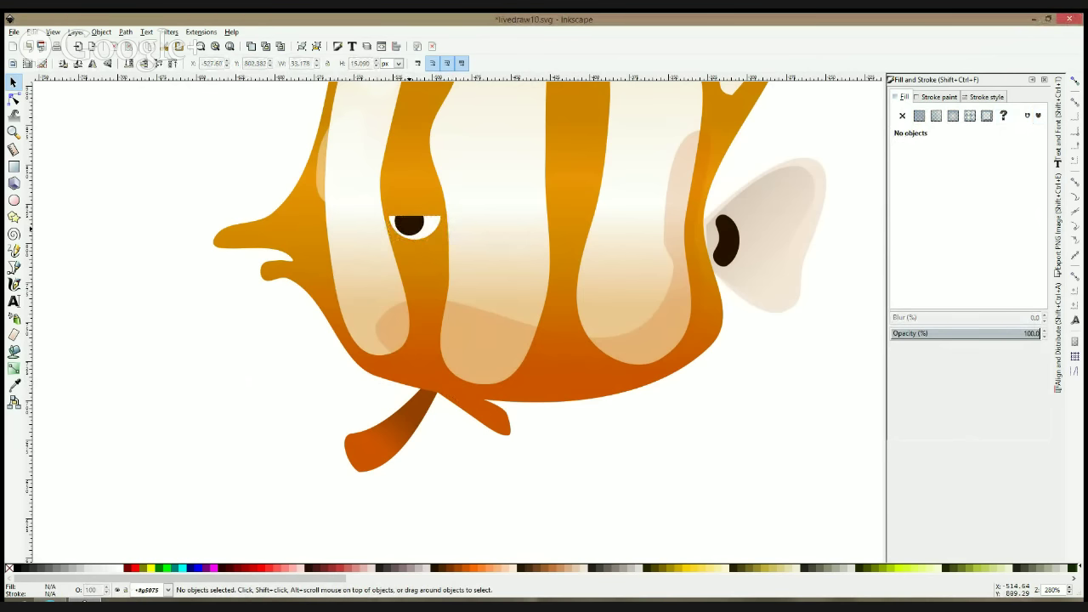
# Move the pupil inside the clipped eye down towards the eye's front lower edge
pyautogui.doubleClick(409, 234)
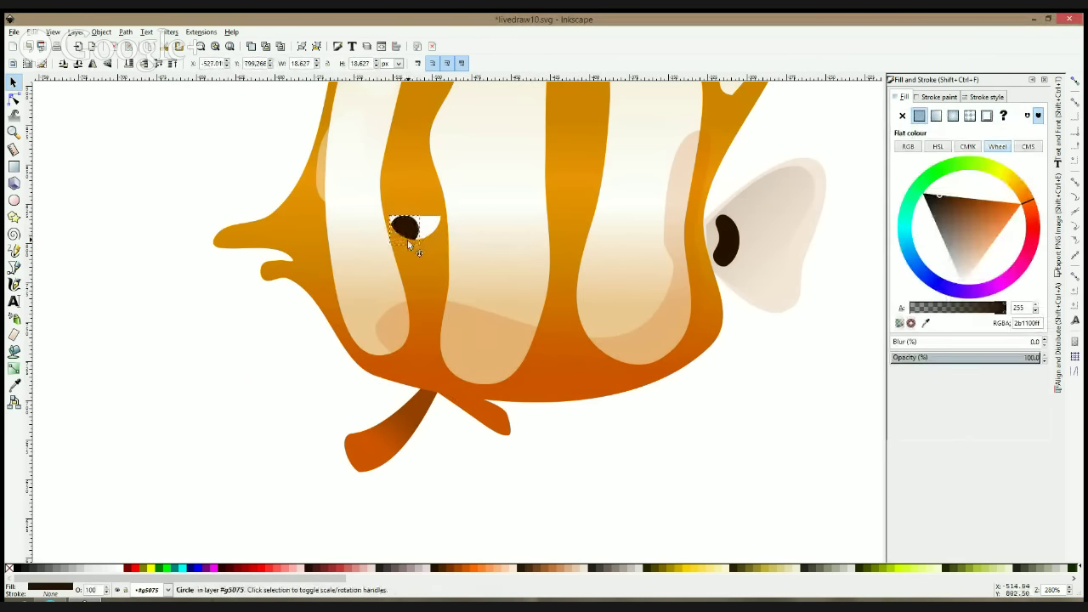
pyautogui.moveTo(408, 239)
pyautogui.mouseDown()
pyautogui.moveTo(426, 249)
pyautogui.moveTo(438, 234)
pyautogui.moveTo(432, 224)
pyautogui.moveTo(408, 238)
pyautogui.moveTo(431, 247)
pyautogui.moveTo(395, 242)
pyautogui.moveTo(396, 228)
pyautogui.moveTo(437, 228)
pyautogui.moveTo(406, 243)
pyautogui.moveTo(468, 235)
pyautogui.moveTo(412, 232)
pyautogui.moveTo(430, 243)
pyautogui.mouseUp()
pyautogui.click(266, 352)
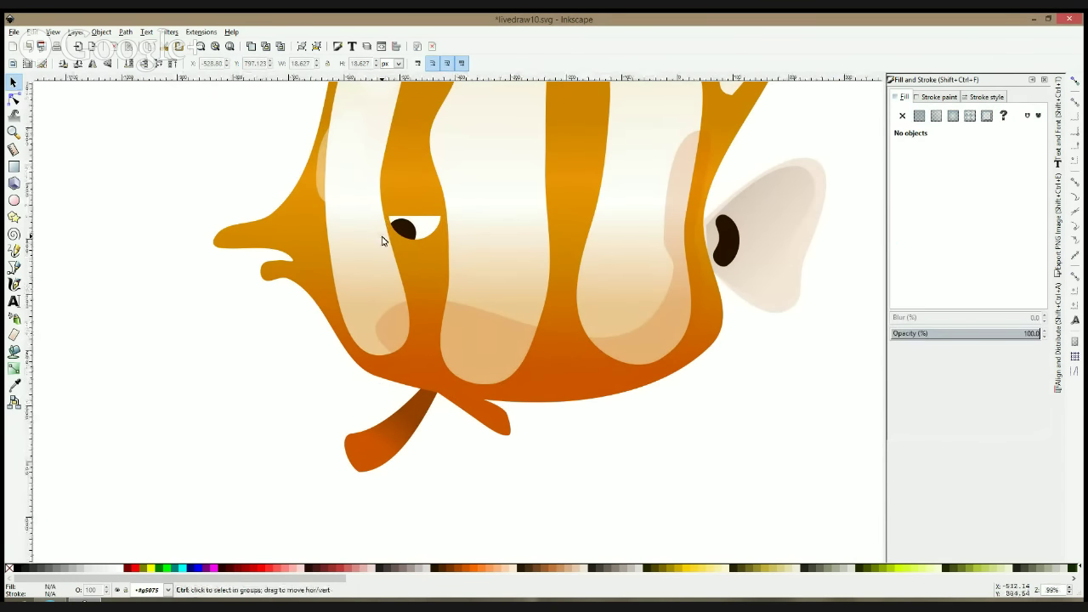
pyautogui.scroll(-3, 396, 236)
pyautogui.scroll(2, 394, 237)
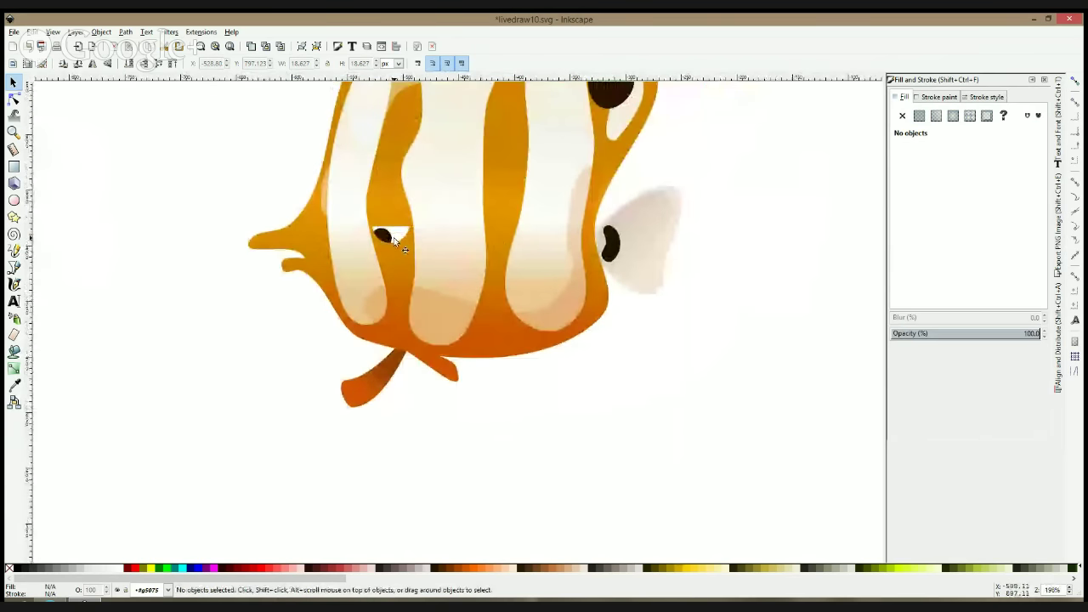
pyautogui.click(393, 237)
pyautogui.click(142, 305)
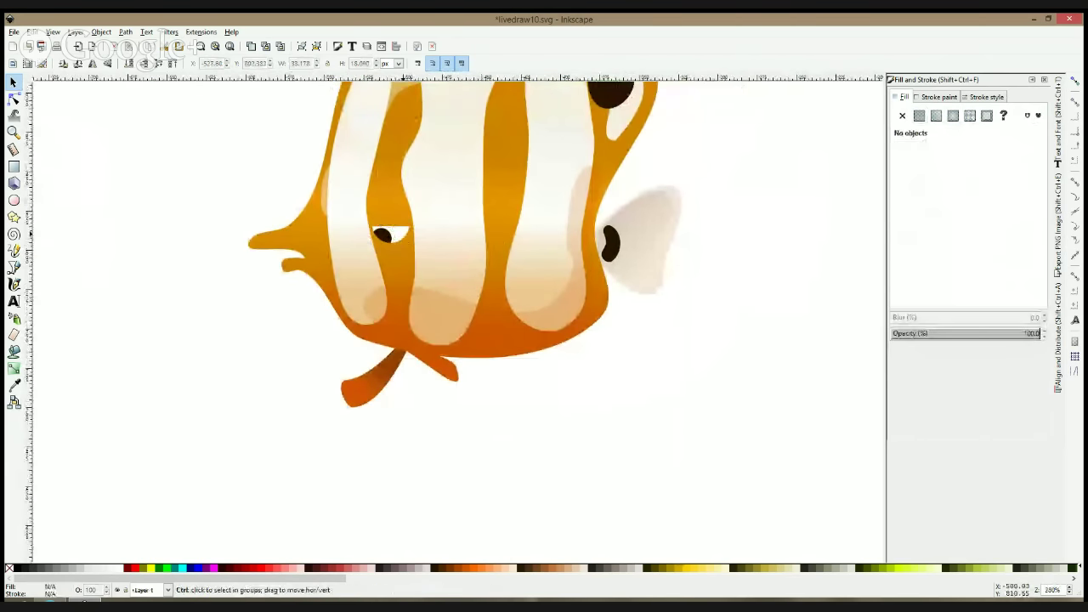
# Draw a small white circle as a highlight on the upper front of the pupil and set its opacity to 30%
pyautogui.scroll(3, 383, 237)
pyautogui.scroll(2, 338, 216)
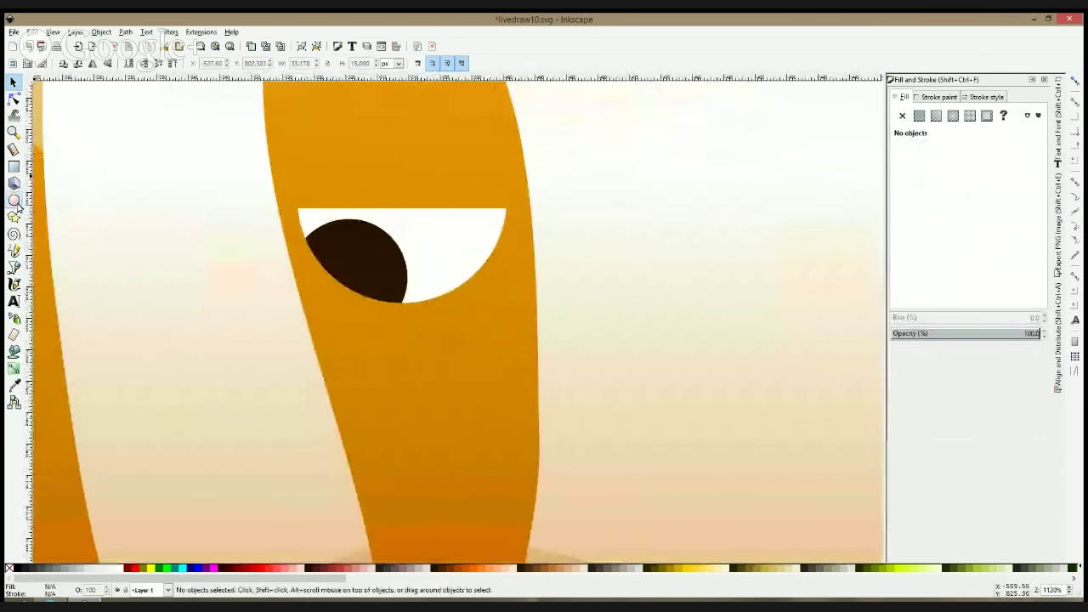
pyautogui.press('e')
pyautogui.moveTo(323, 230); pyautogui.dragTo(358, 265)
pyautogui.click(119, 567)
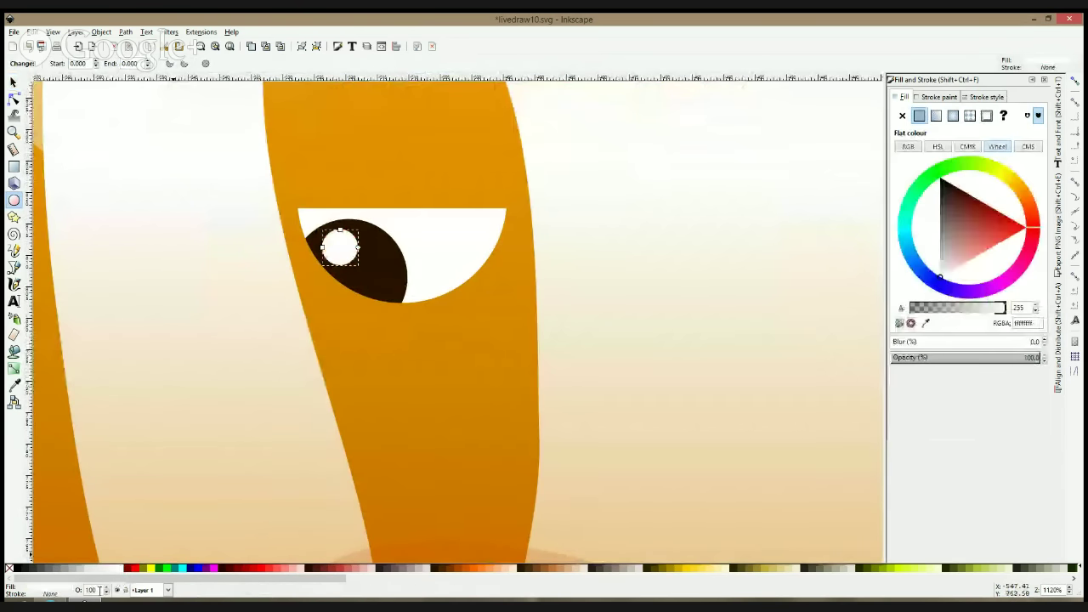
pyautogui.write('30')
pyautogui.press('Return')
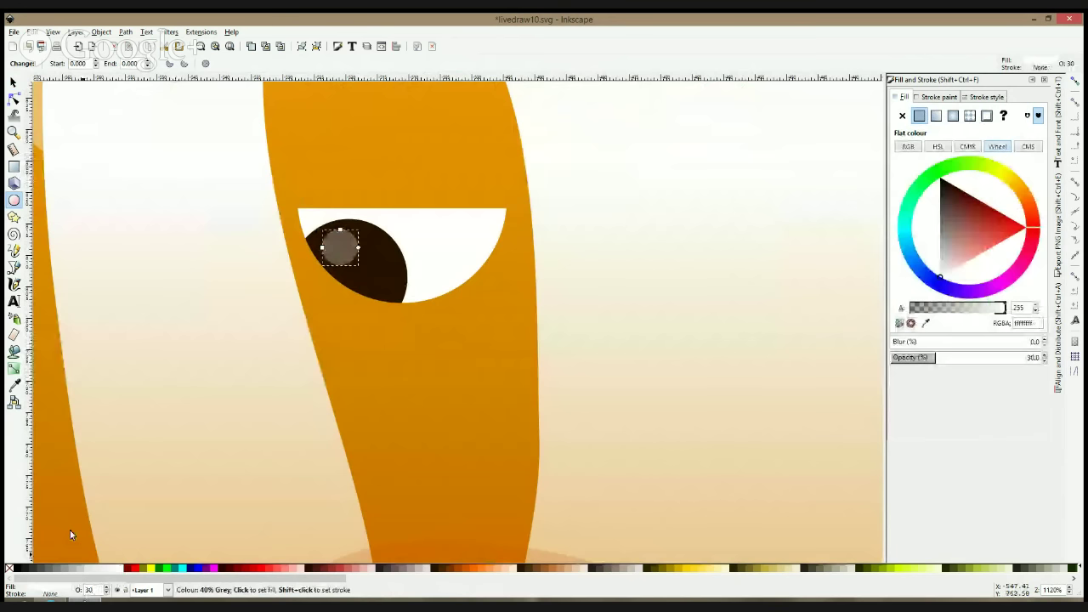
# Select the white half-circle inside the clipped eye group and copy it
pyautogui.click(14, 82)
pyautogui.click(92, 135)
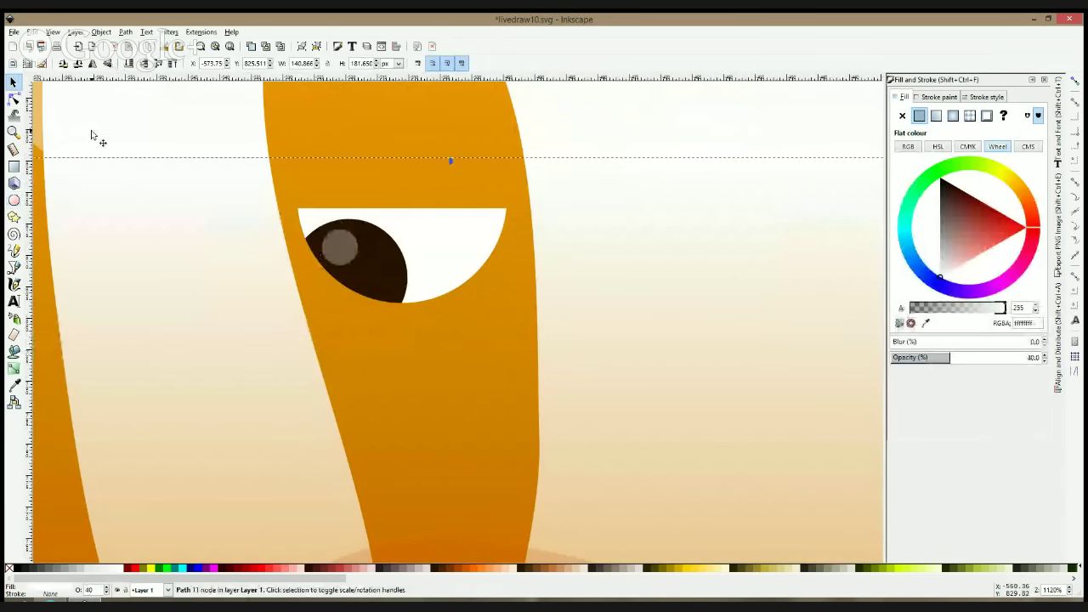
pyautogui.click(477, 267)
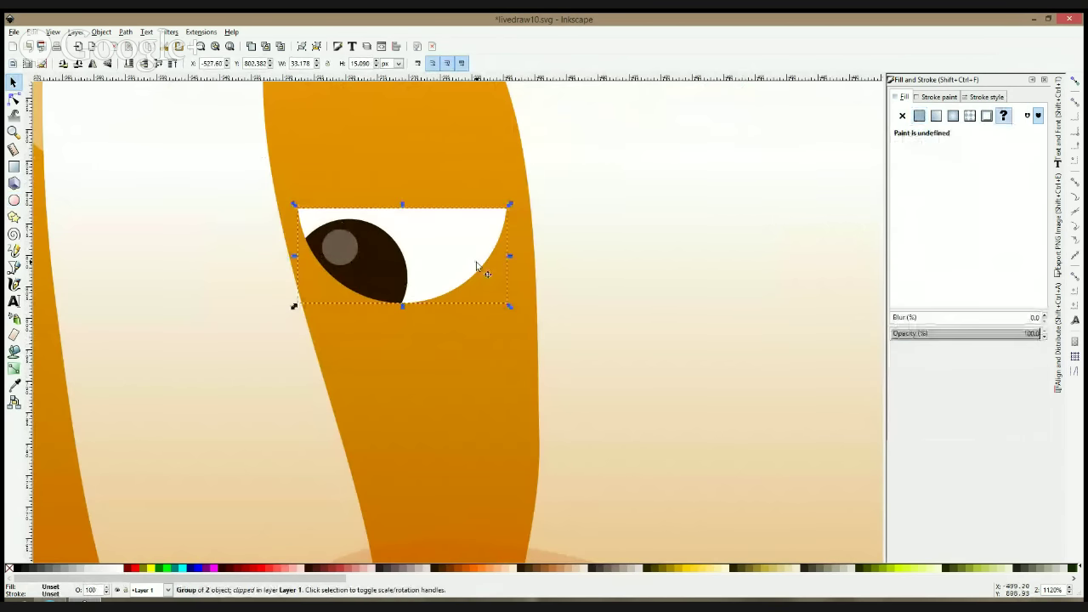
pyautogui.press('Escape')
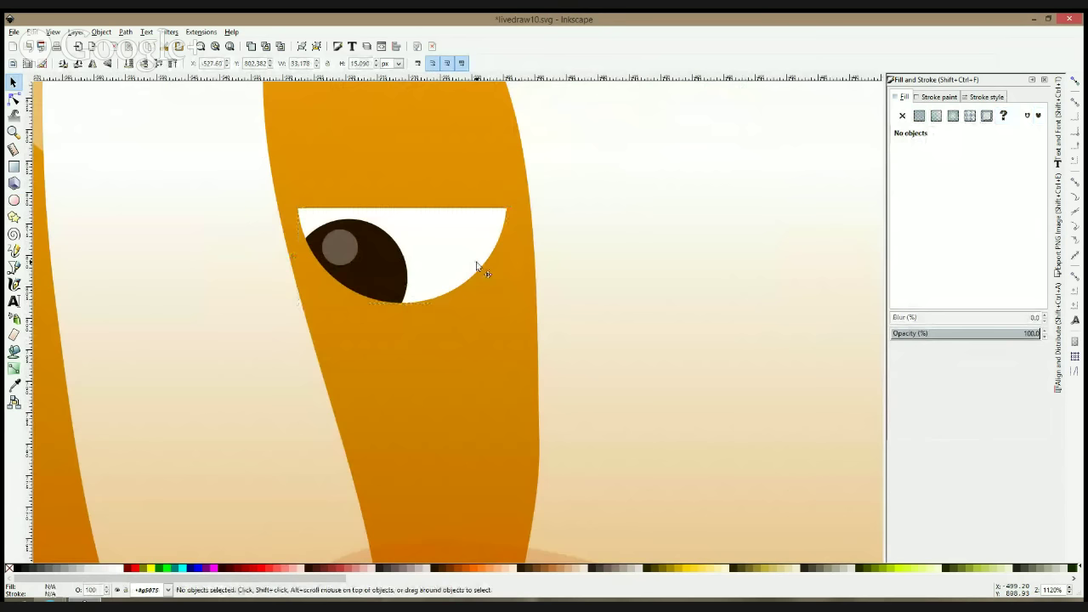
pyautogui.doubleClick(501, 345)
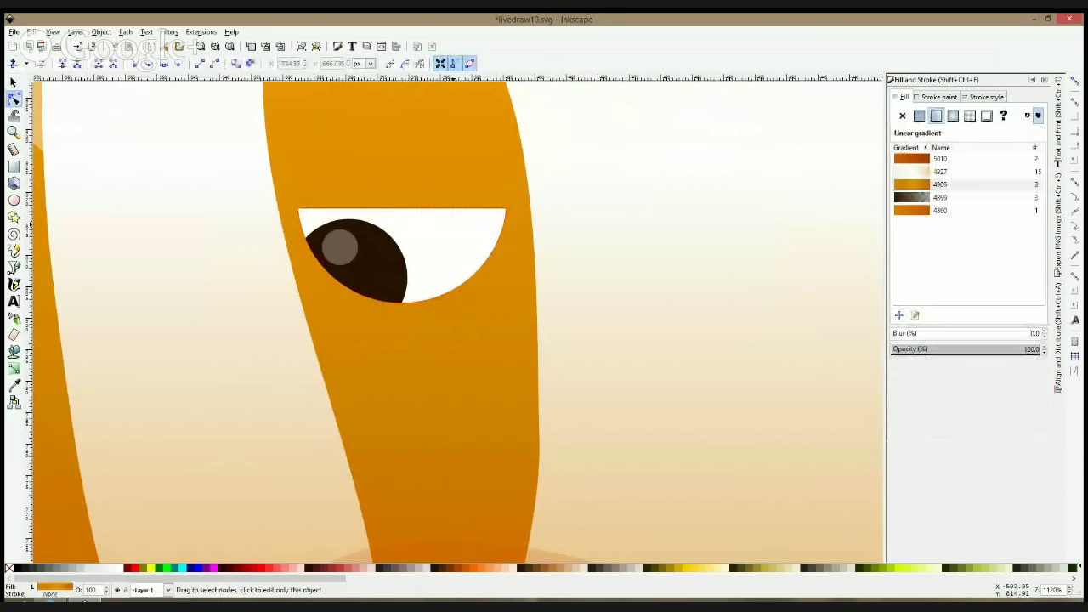
pyautogui.click(454, 228)
pyautogui.press('s')
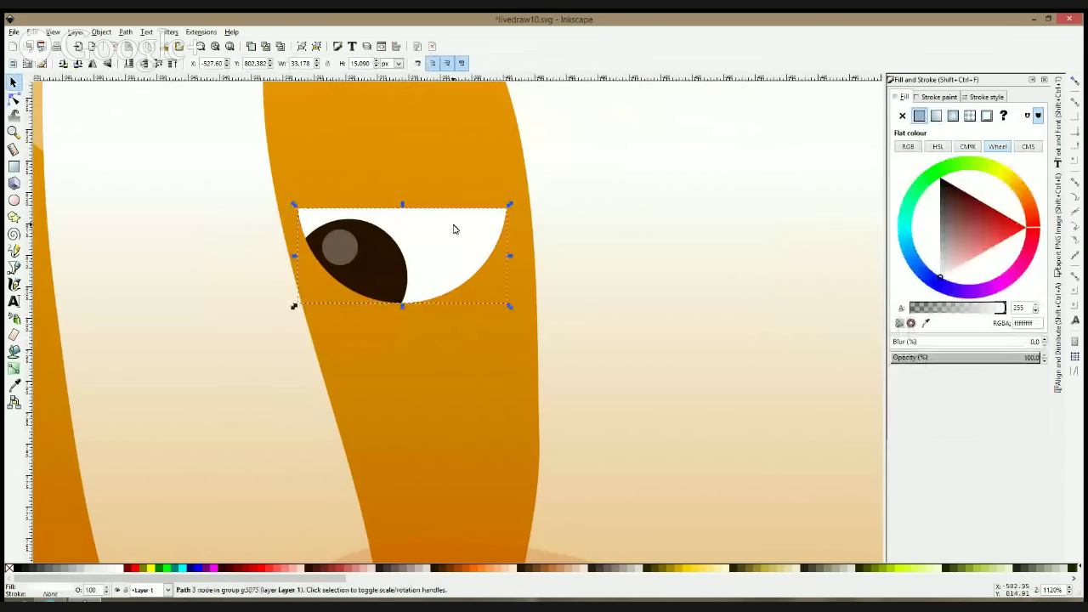
pyautogui.keyDown('ctrl'); pyautogui.scroll(-4, 599, 162); pyautogui.keyUp('ctrl')
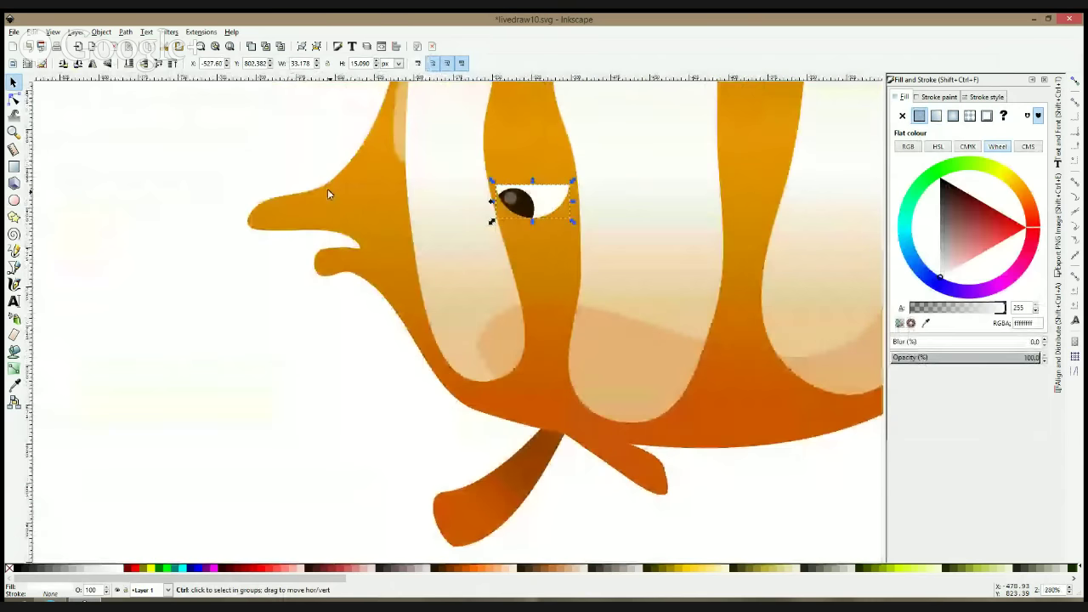
pyautogui.press('Escape')
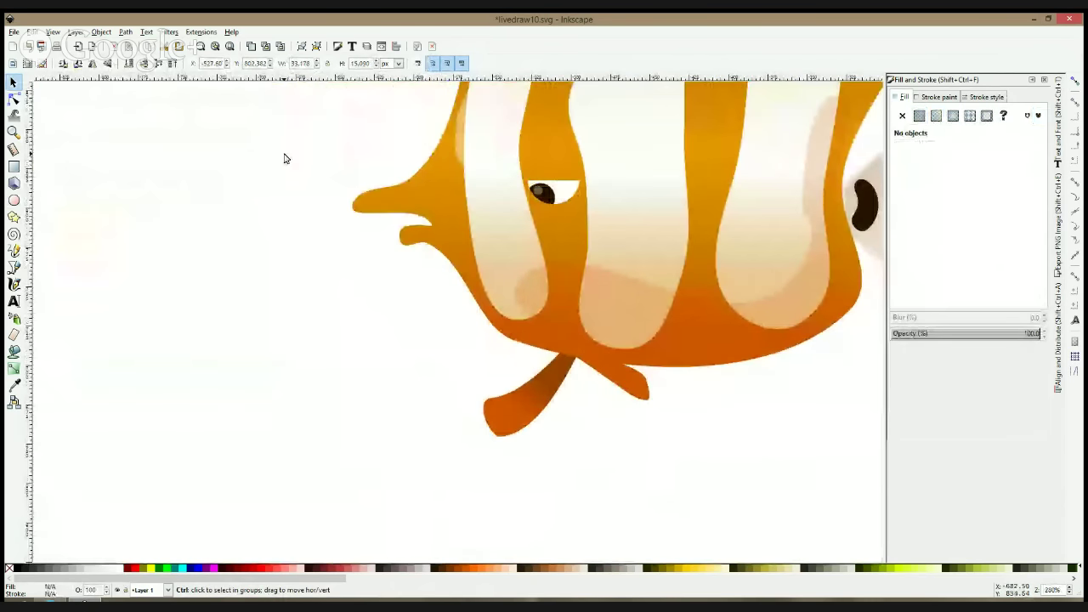
pyautogui.click(284, 158)
# Paste the half-circle, stack it behind the eye and fill it with the belly's dark orange, d05400
pyautogui.moveTo(299, 160); pyautogui.dragTo(583, 215)
pyautogui.press('pagedown')
pyautogui.press('pagedown')
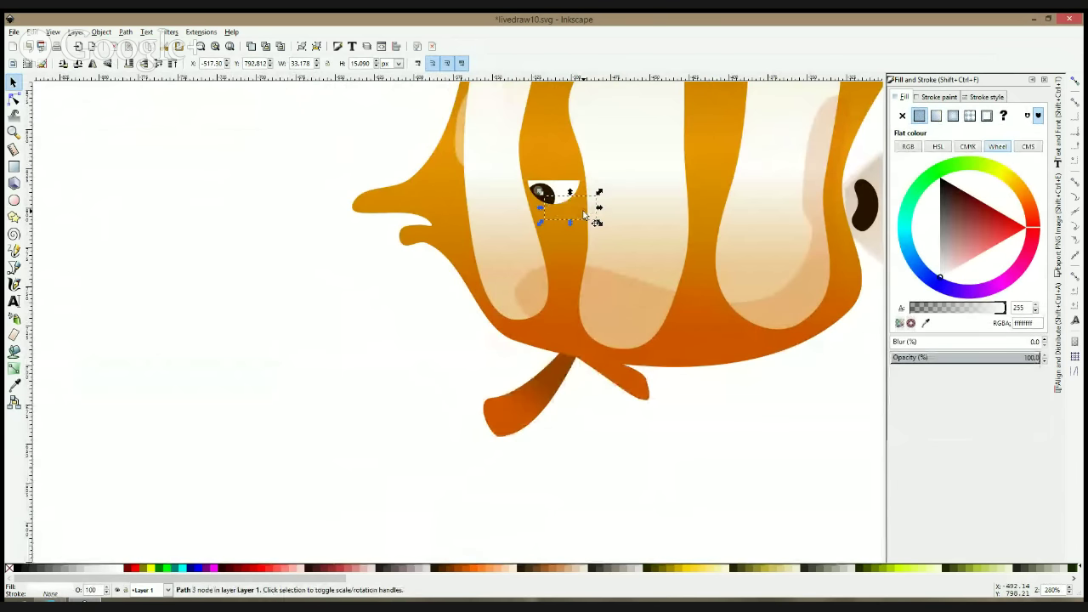
pyautogui.press('pageup')
pyautogui.press('d')
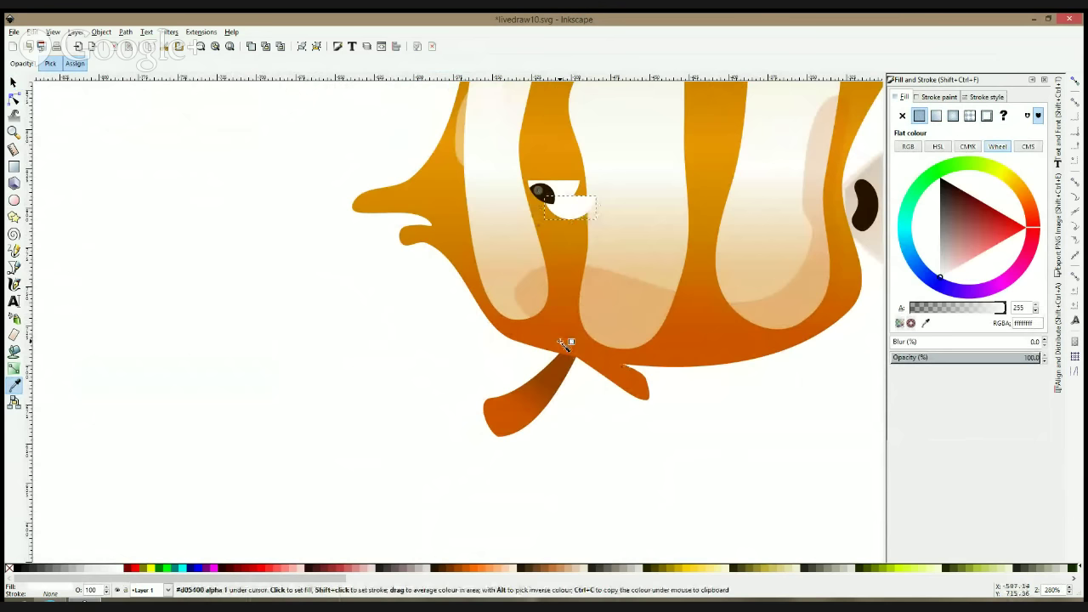
pyautogui.click(562, 341)
pyautogui.press('s')
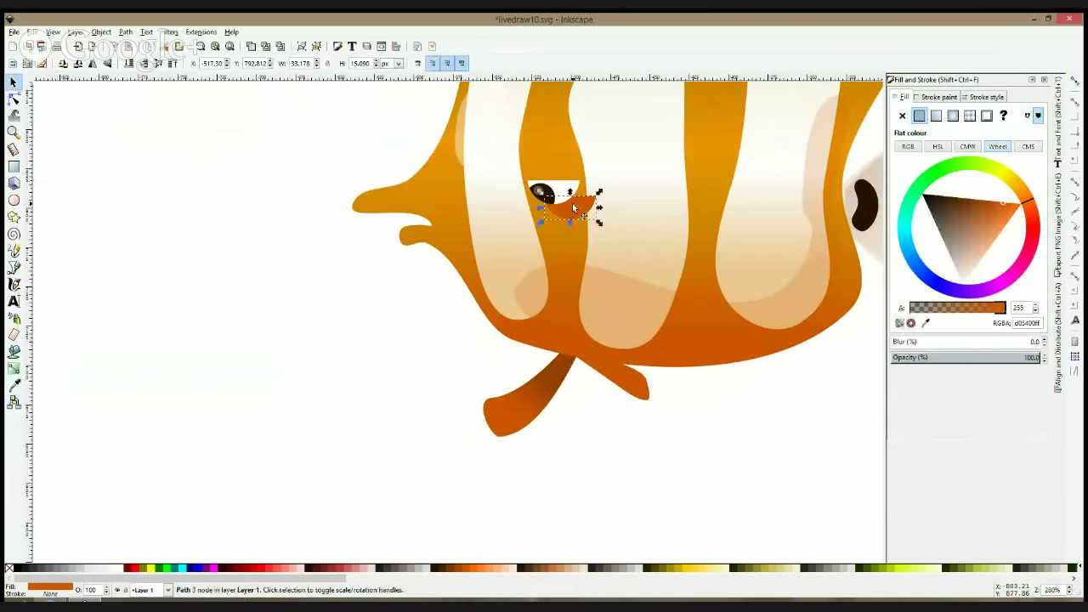
# Enlarge the dark orange half-circle to about 37 by 17 px and place it behind the eye as a lower rim
pyautogui.moveTo(570, 202)
pyautogui.mouseDown()
pyautogui.moveTo(546, 183)
pyautogui.moveTo(586, 218)
pyautogui.moveTo(578, 188)
pyautogui.mouseUp()
pyautogui.keyDown('ctrl'); pyautogui.scroll(2, 581, 193); pyautogui.keyUp('ctrl')
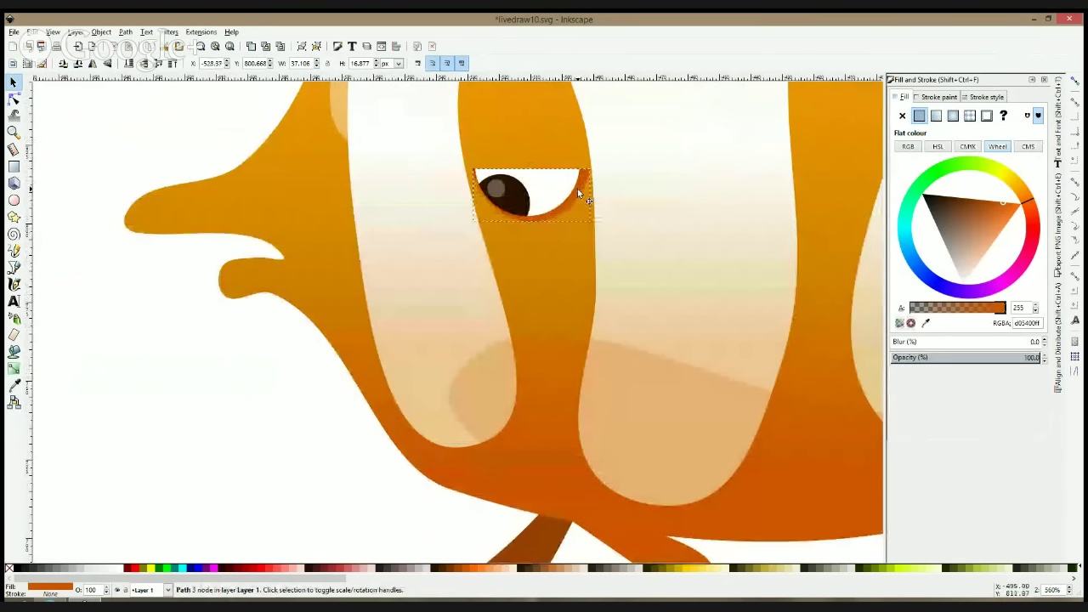
pyautogui.keyDown('ctrl'); pyautogui.scroll(-6, 553, 255); pyautogui.keyUp('ctrl')
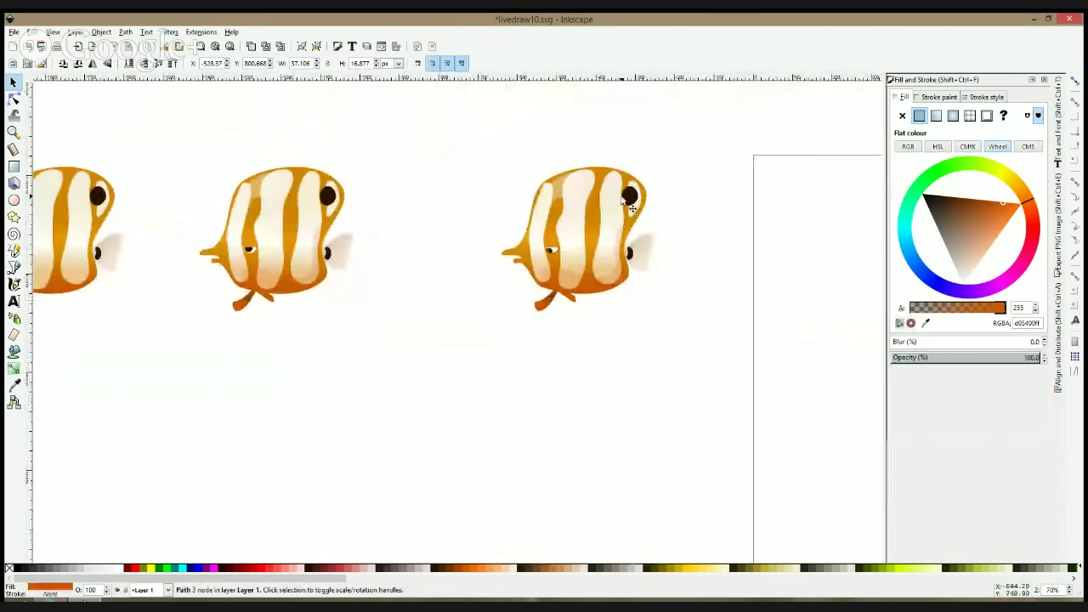
pyautogui.click(422, 283)
# Move the pupil inside the clipped eye up against the flat lid edge and place the translucent highlight on its front side
pyautogui.keyDown('ctrl'); pyautogui.scroll(6, 486, 282); pyautogui.keyUp('ctrl')
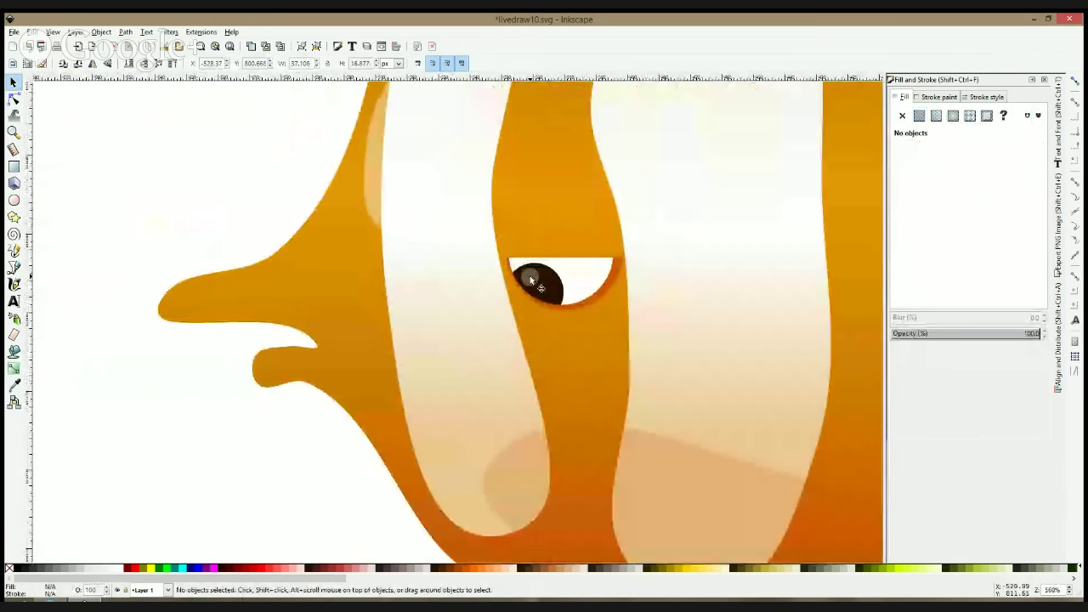
pyautogui.doubleClick(506, 283)
pyautogui.click(565, 289)
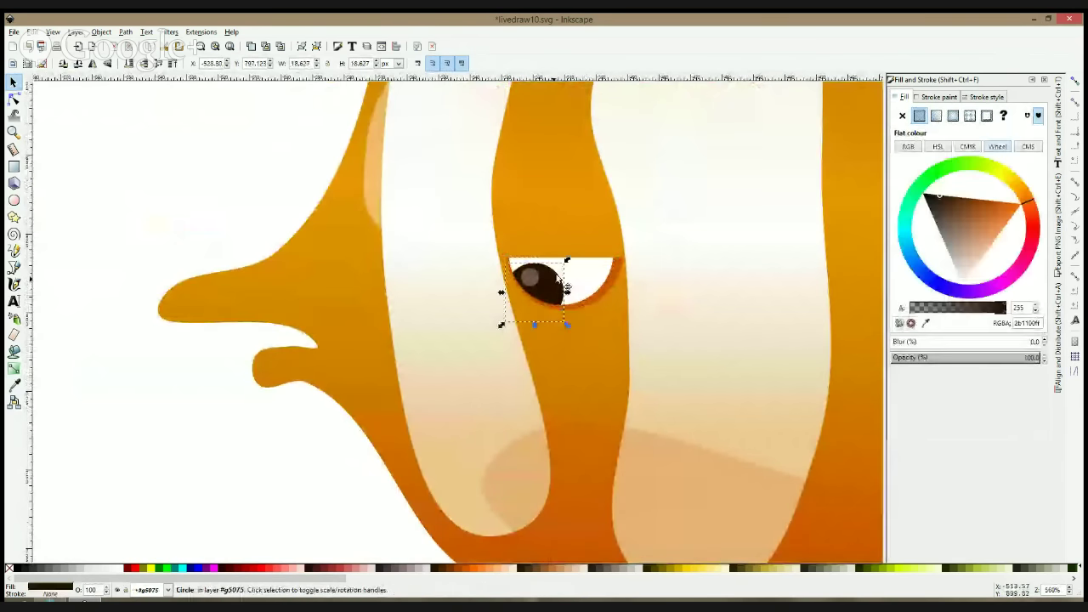
pyautogui.moveTo(565, 289); pyautogui.dragTo(570, 236)
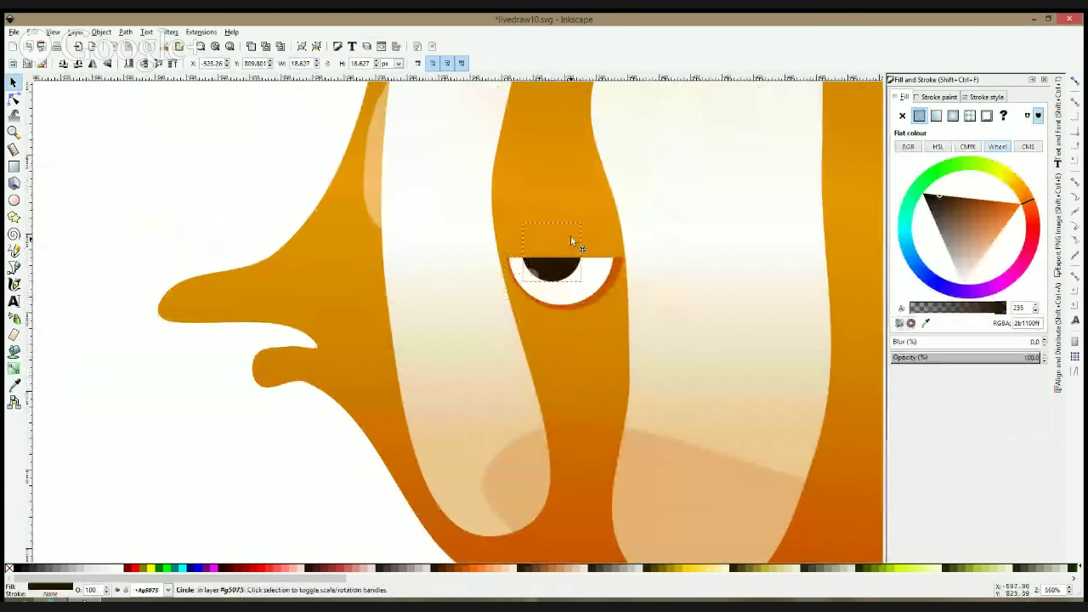
pyautogui.click(534, 267)
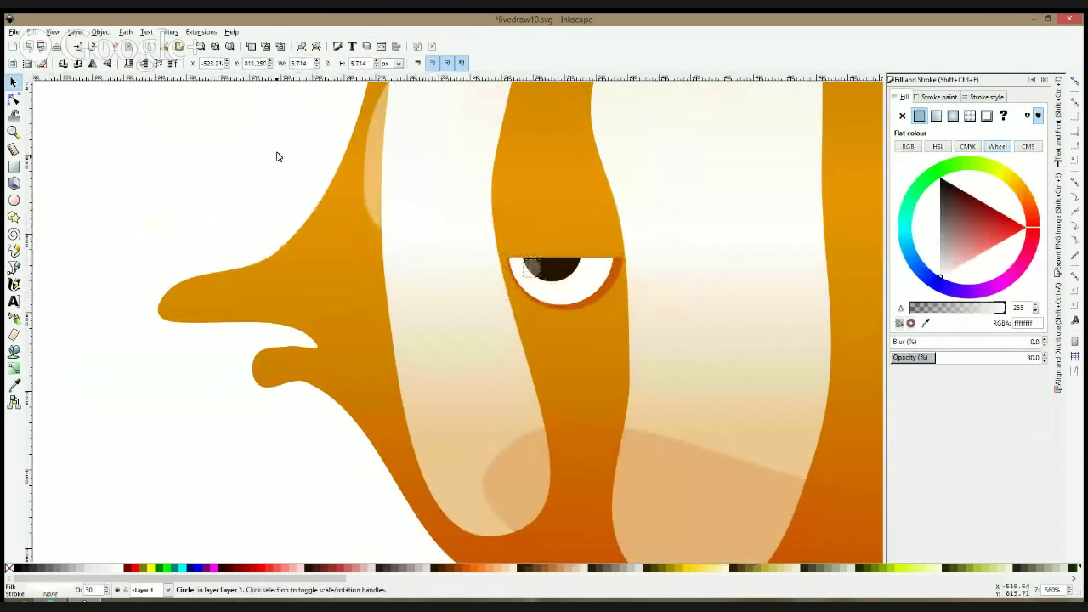
pyautogui.press('Escape')
pyautogui.scroll(-6, 406, 208)
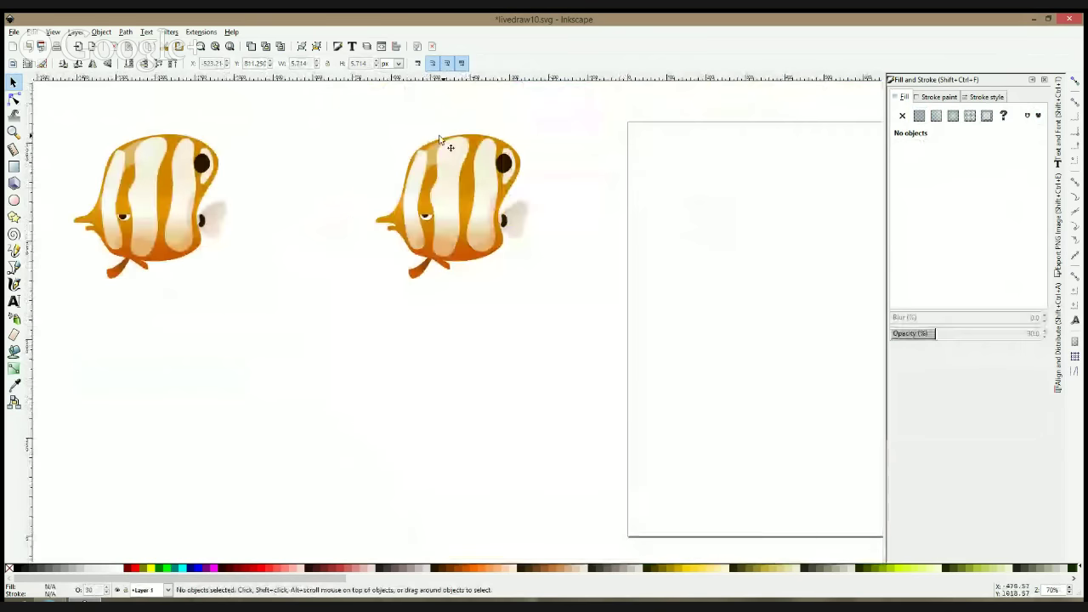
# Draw a closed, slanted eyebrow bar above the eye with the Bezier tool and set its opacity to 100%
pyautogui.scroll(3, 418, 204)
pyautogui.press('b')
pyautogui.scroll(2, 419, 228)
pyautogui.click(432, 199)
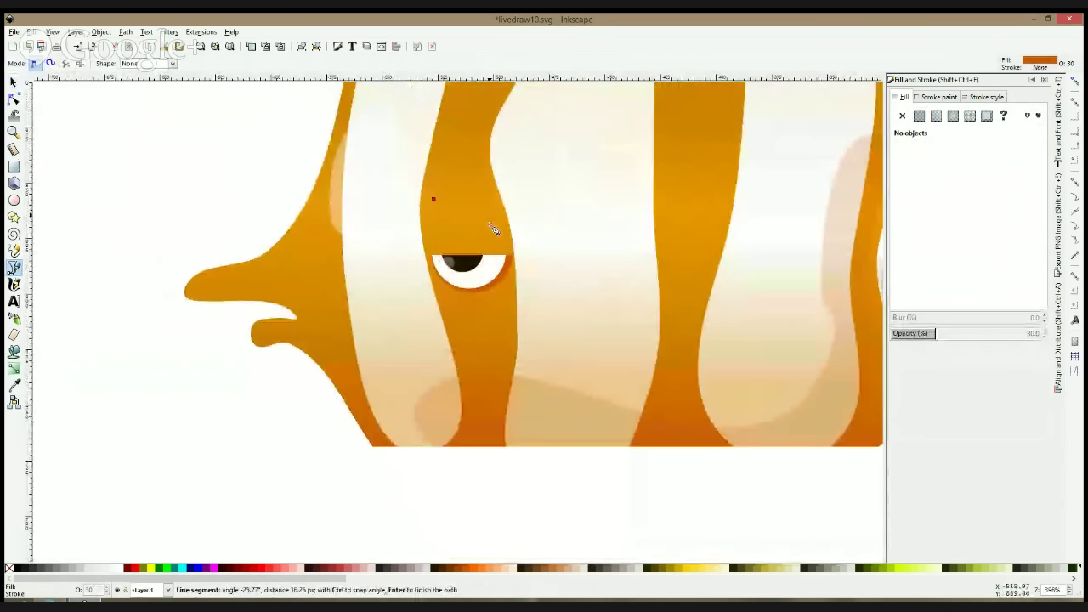
pyautogui.click(433, 199)
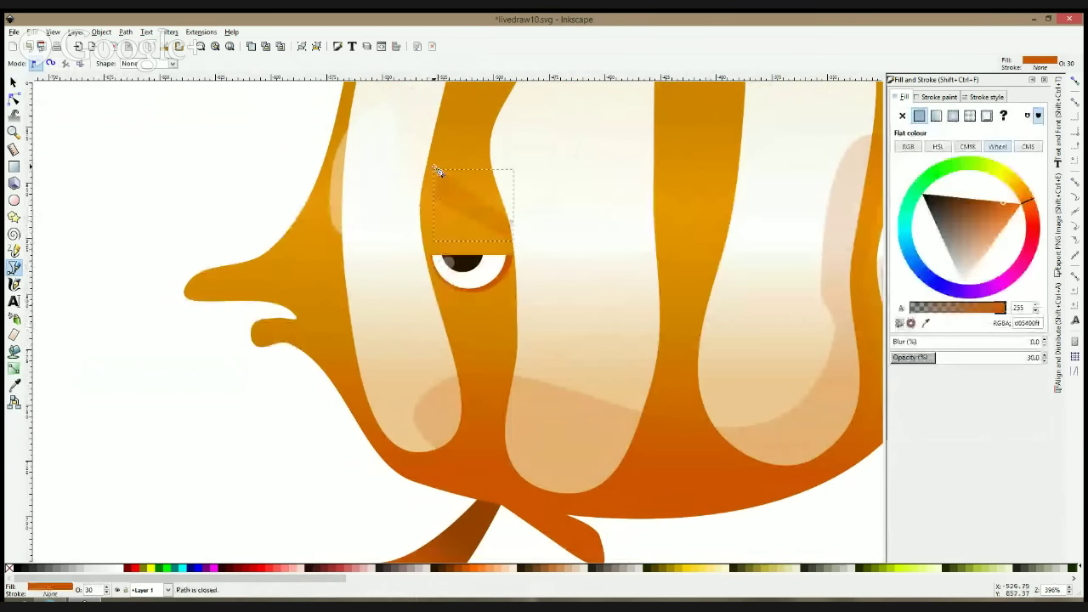
pyautogui.click(89, 589)
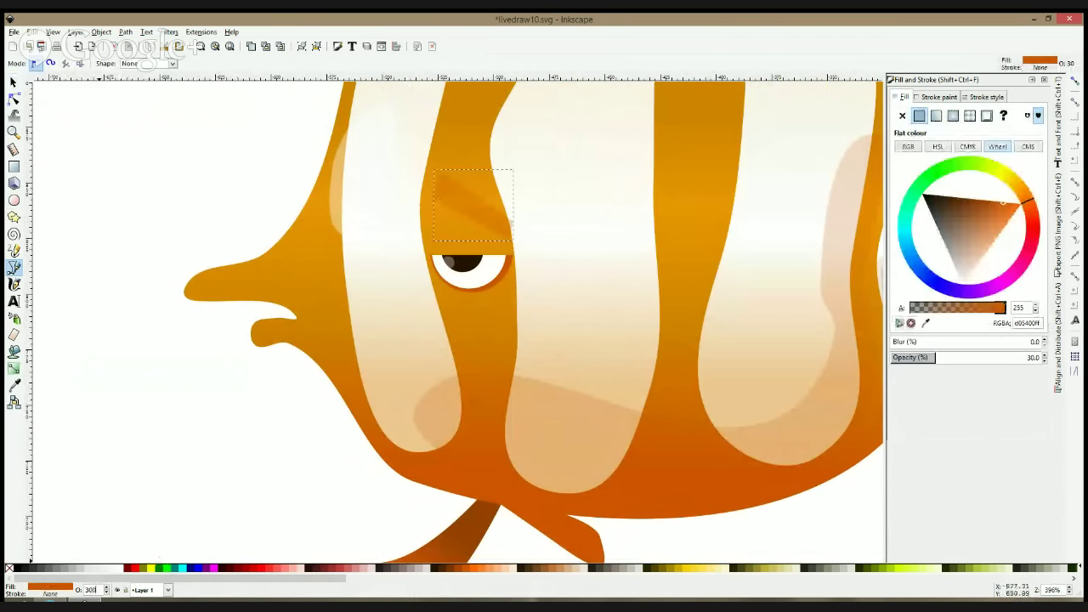
pyautogui.write('100')
pyautogui.press('Return')
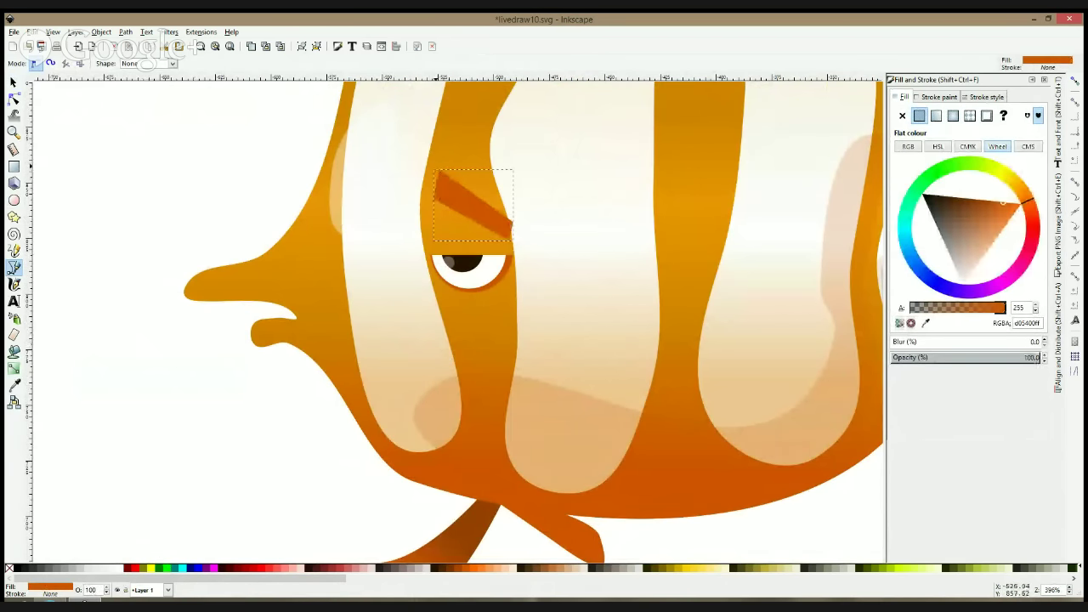
# Draw a thin upright sliver about 4 by 14 px against the front end of the eyebrow
pyautogui.click(432, 209)
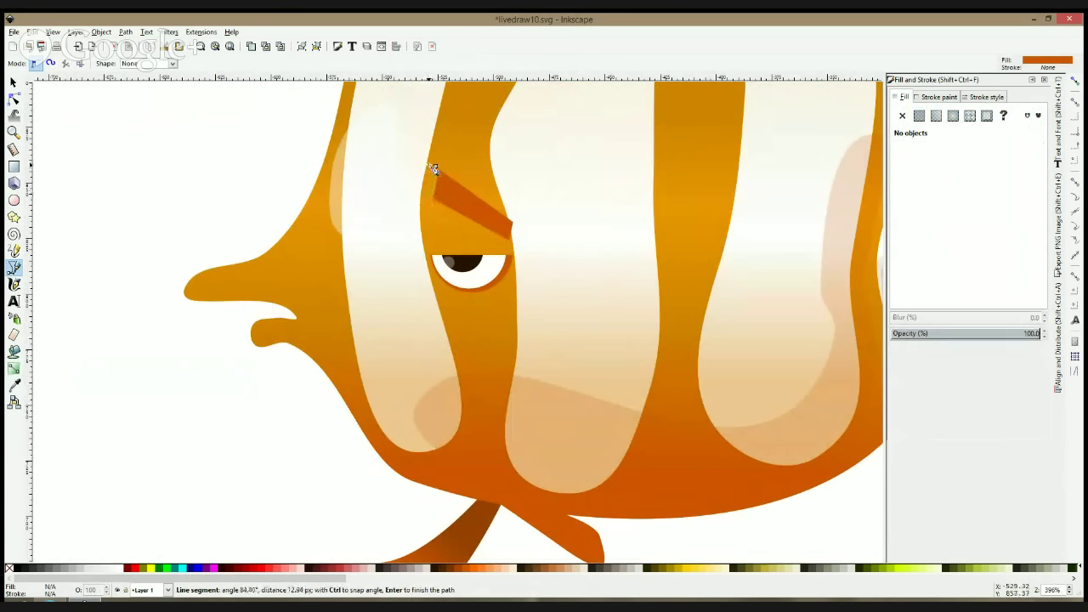
pyautogui.click(428, 165)
pyautogui.click(437, 172)
pyautogui.press('F1')
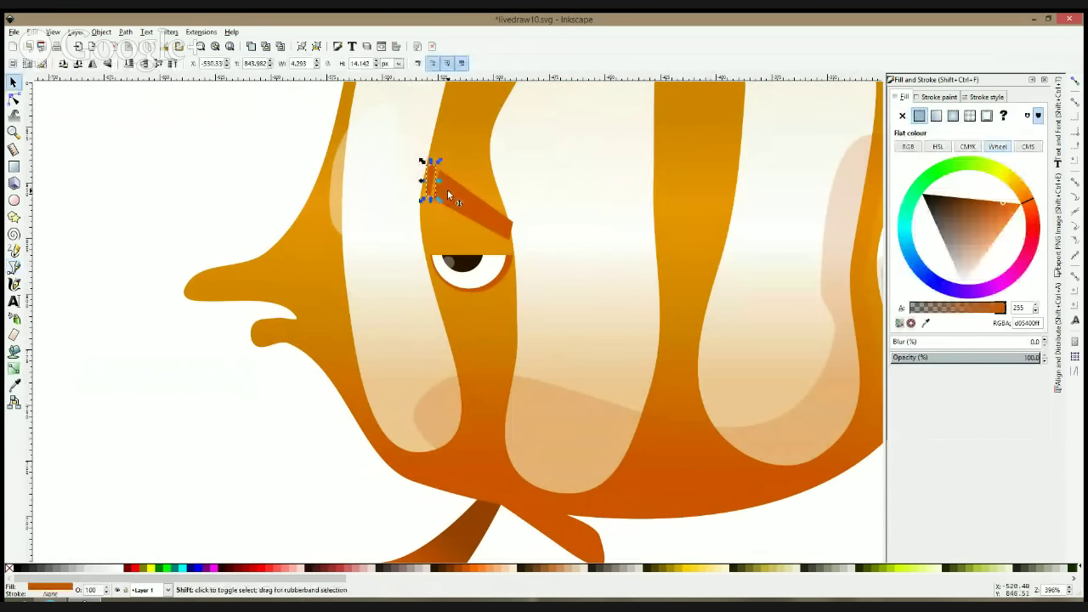
pyautogui.click(199, 114)
pyautogui.scroll(-3, 504, 188)
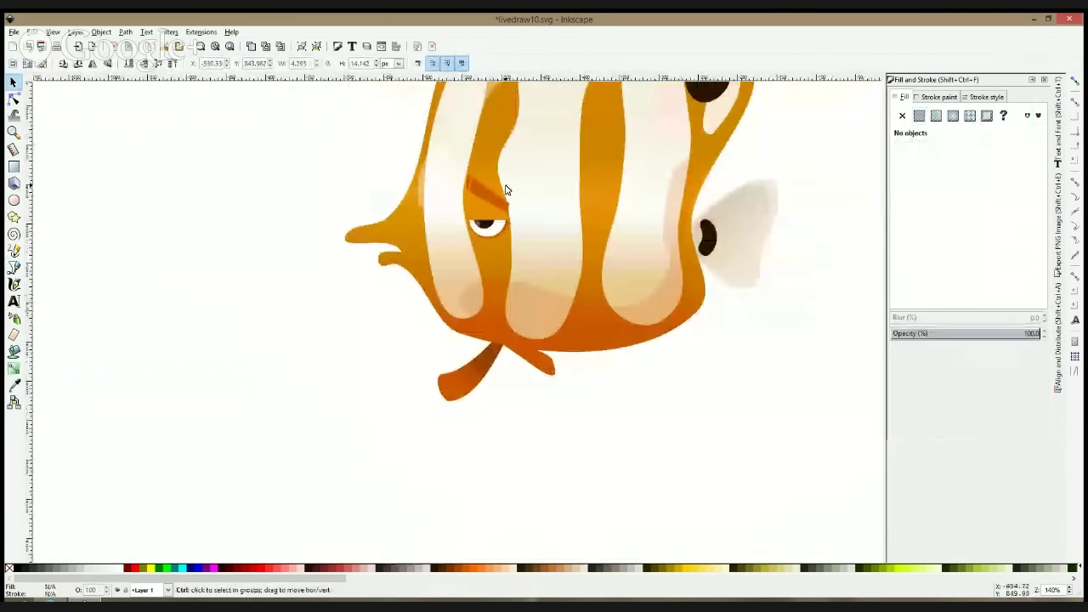
pyautogui.scroll(-1, 505, 188)
pyautogui.scroll(4, 500, 181)
# Bend the long edges of the eyebrow bar into a curve and pull in its rear end by editing its nodes
pyautogui.click(489, 211)
pyautogui.click(14, 99)
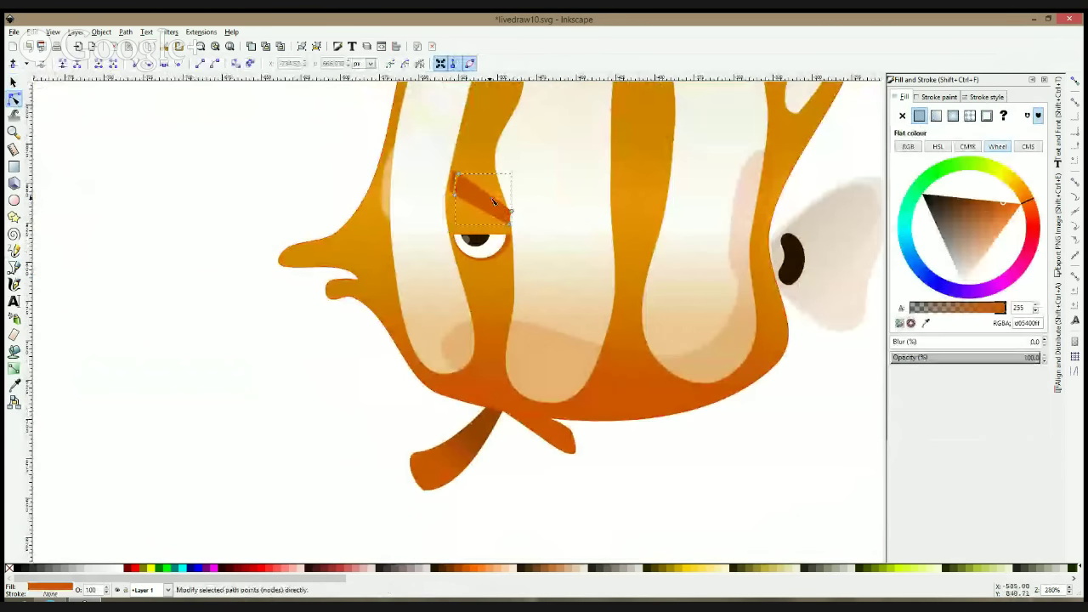
pyautogui.moveTo(488, 195); pyautogui.dragTo(482, 207)
pyautogui.click(510, 217)
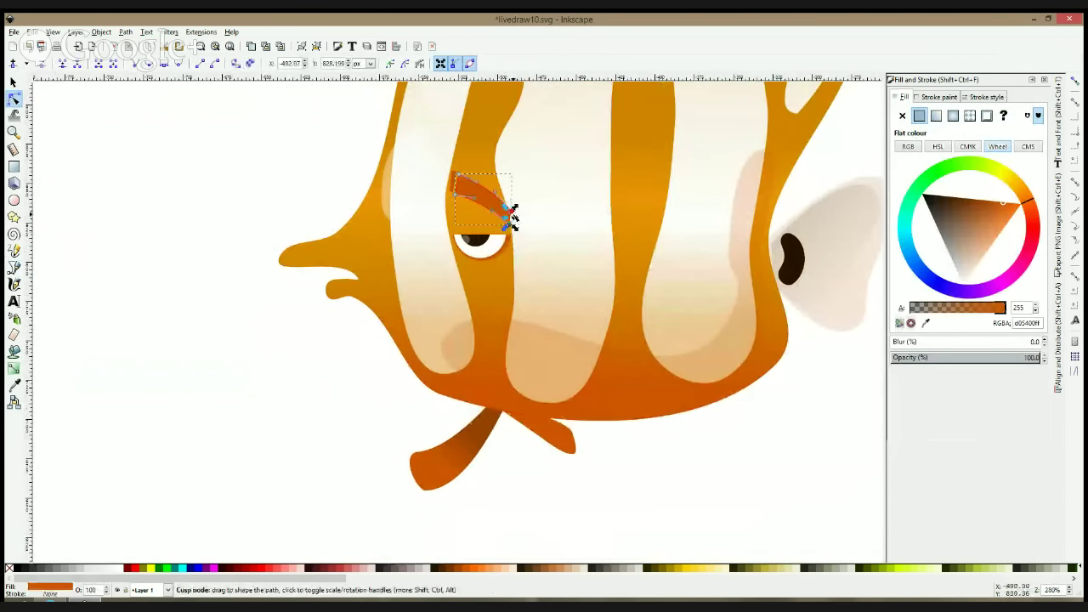
pyautogui.press('s')
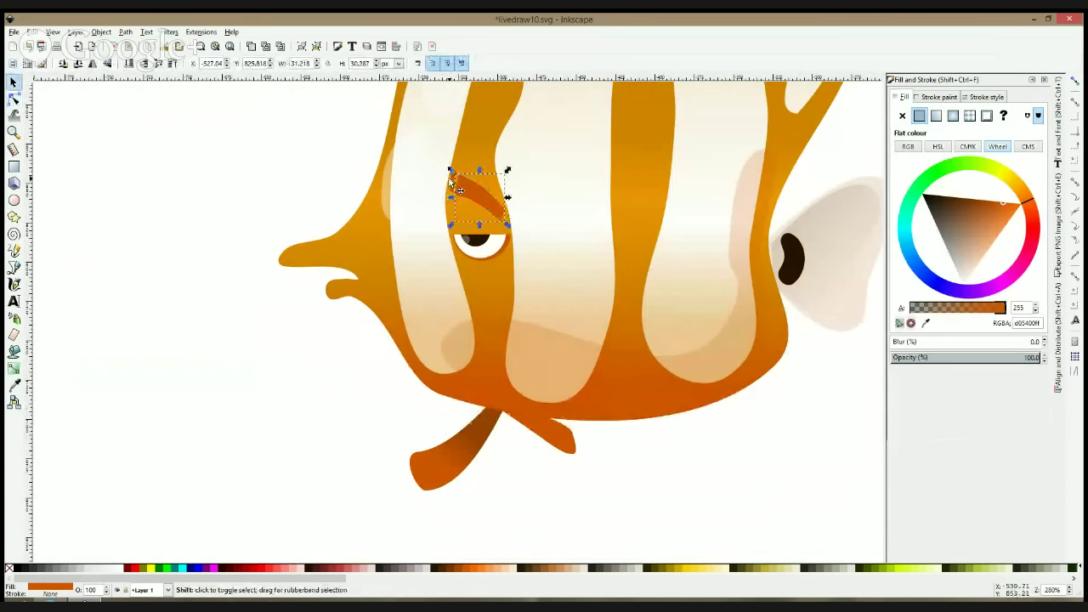
# Combine the curved eyebrow and its front sliver into one path and shift it slightly back from the front stripe
pyautogui.press('ctrl')
pyautogui.keyDown('ctrl'); pyautogui.click(470, 195); pyautogui.keyUp('ctrl')
pyautogui.click(182, 314)
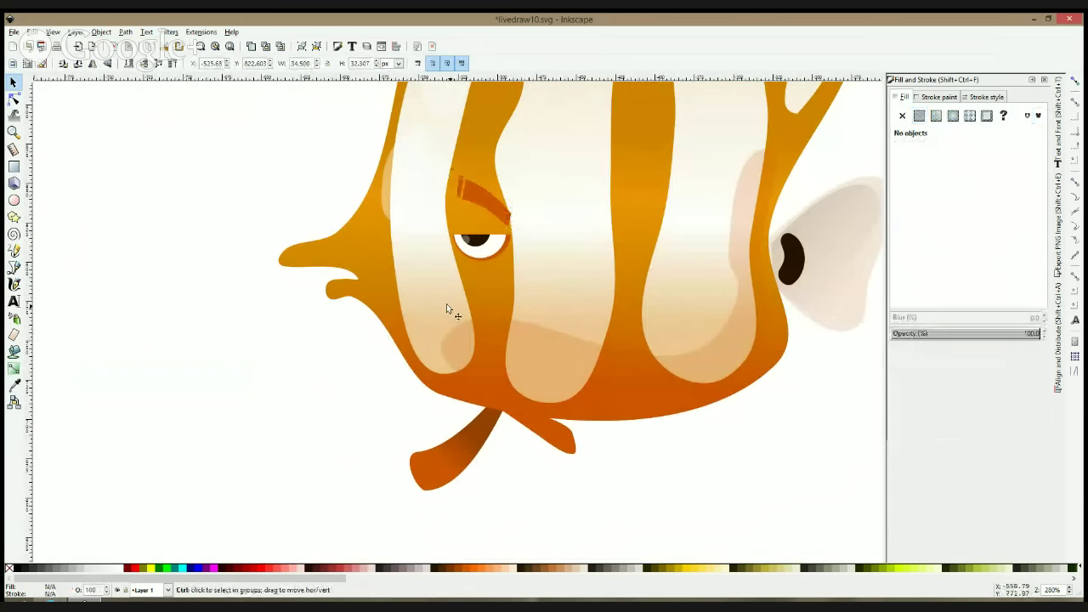
# Darken the eyebrow's fill to a deep brown and leave the fish deselected
pyautogui.keyDown('ctrl'); pyautogui.click(494, 199); pyautogui.keyUp('ctrl')
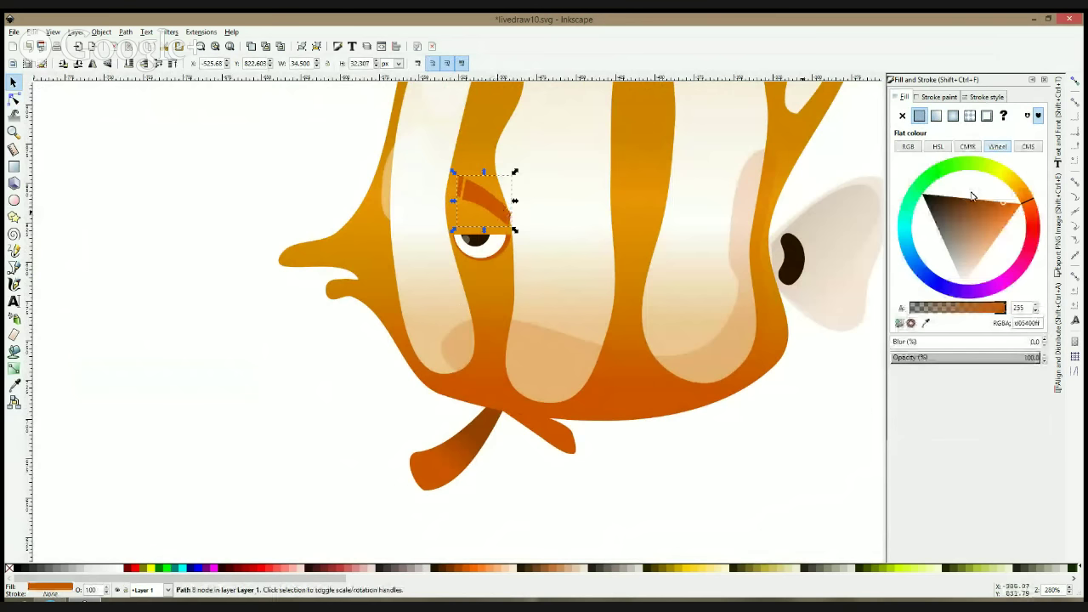
pyautogui.keyDown('ctrl'); pyautogui.click(838, 212); pyautogui.keyUp('ctrl')
pyautogui.scroll(-3, 768, 416)
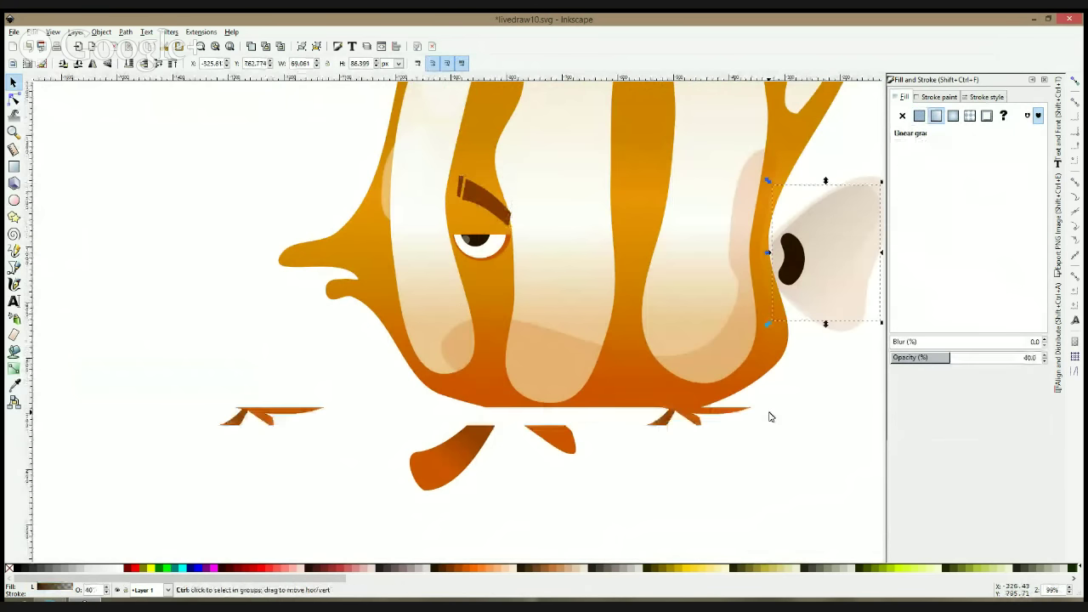
pyautogui.click(842, 248)
pyautogui.moveTo(820, 269); pyautogui.dragTo(742, 214)
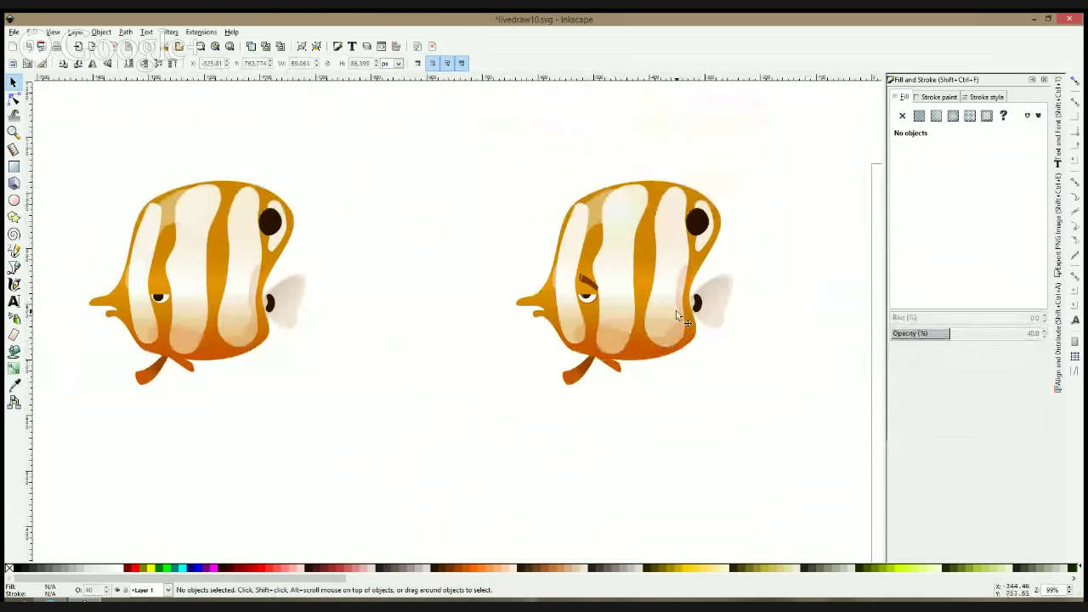
# Draw an angular closed shape about 55 by 51 px over the snout and mouth corner, plus a small one inside the lower lip
pyautogui.scroll(2, 671, 284)
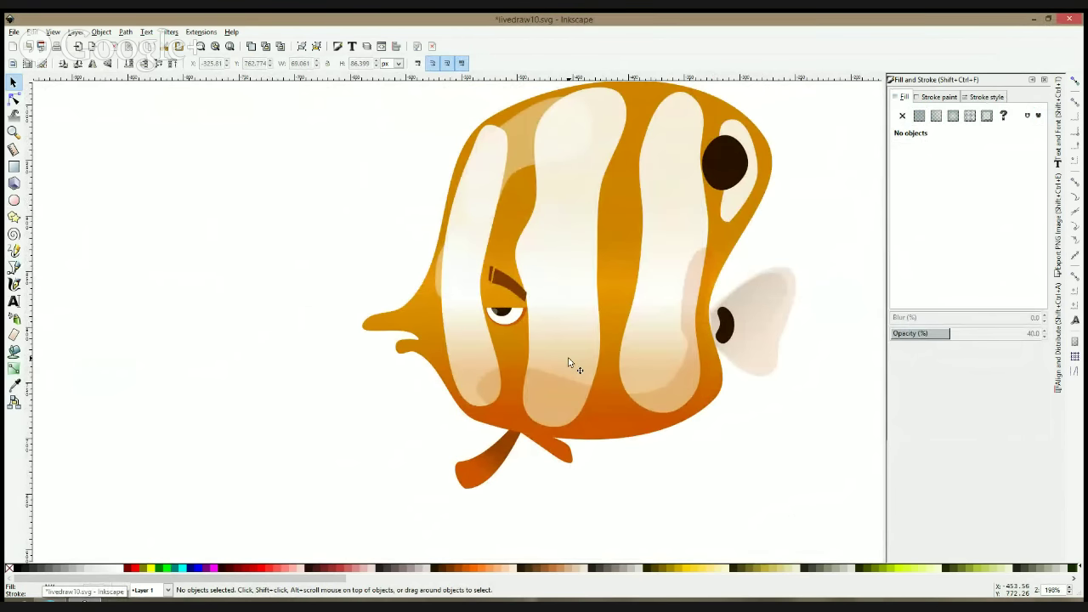
pyautogui.press('ctrl')
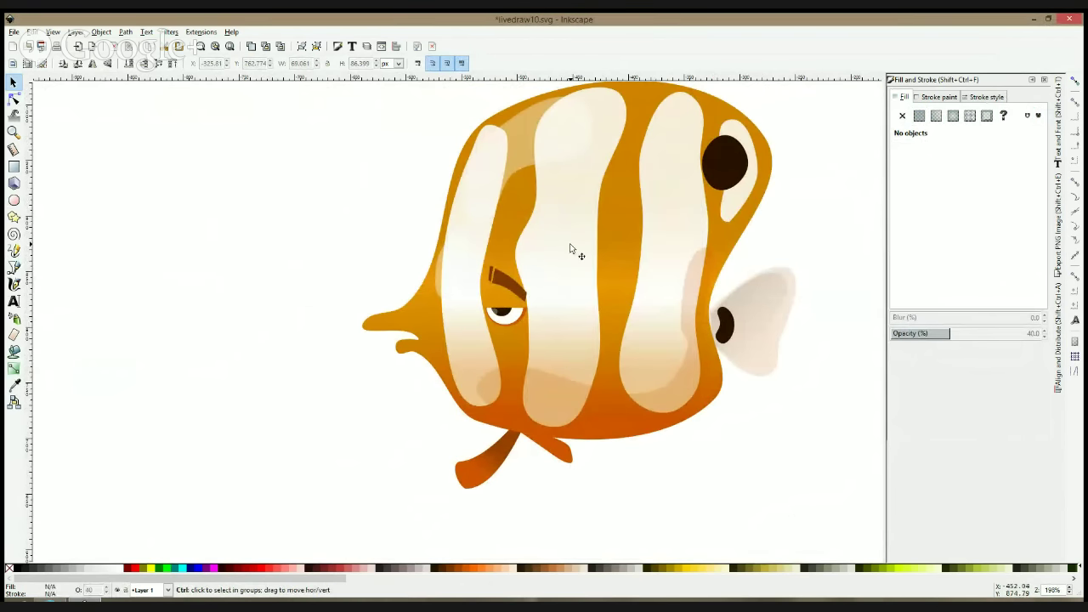
pyautogui.keyDown('ctrl'); pyautogui.click(418, 319); pyautogui.keyUp('ctrl')
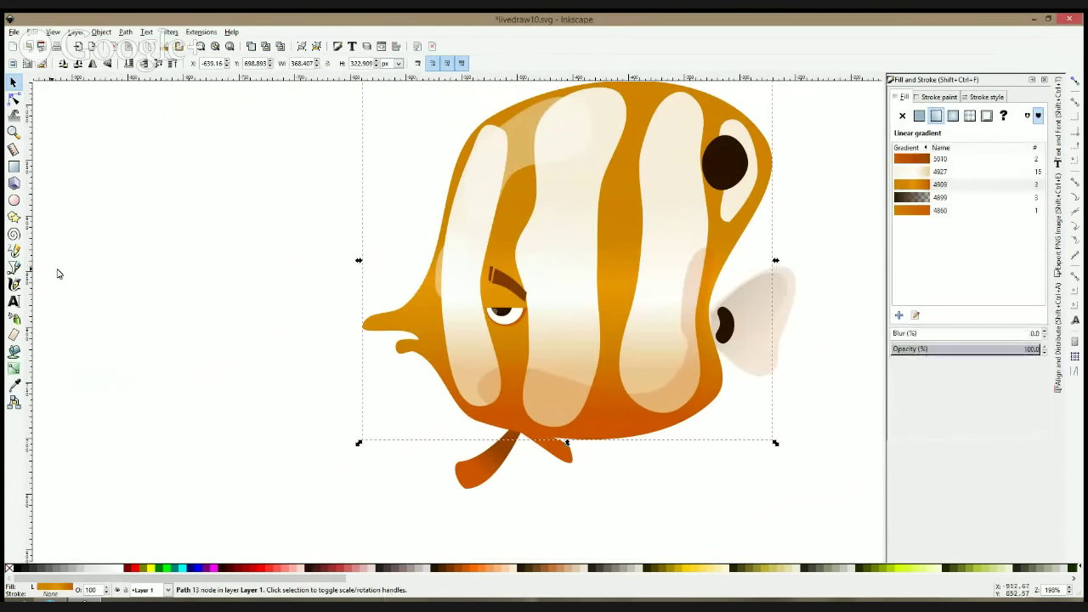
pyautogui.click(14, 267)
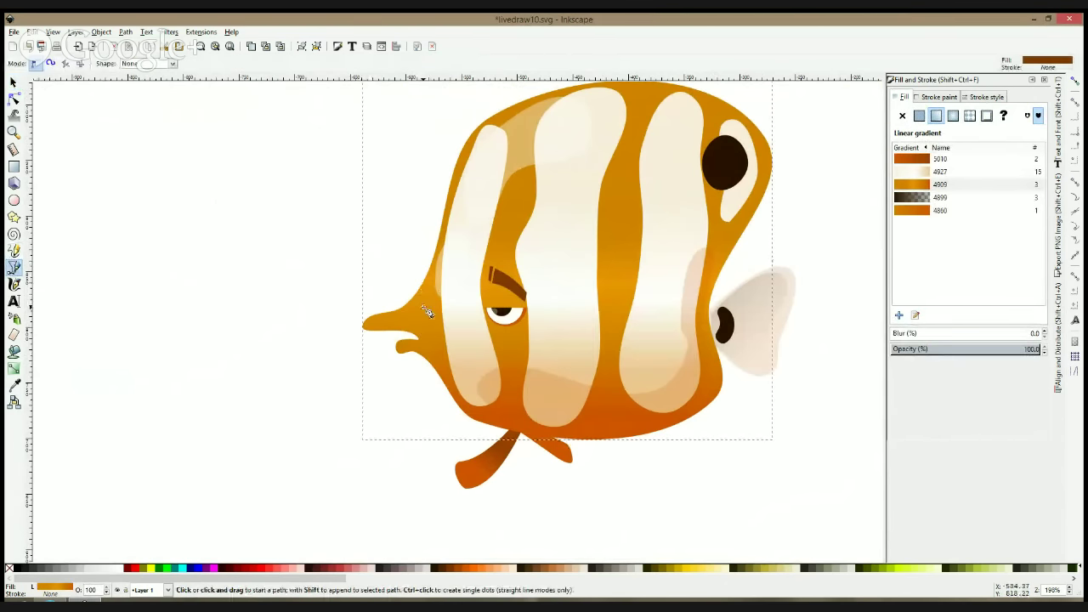
pyautogui.keyDown('ctrl'); pyautogui.scroll(2, 427, 312); pyautogui.keyUp('ctrl')
pyautogui.press('ctrl+KP_5')
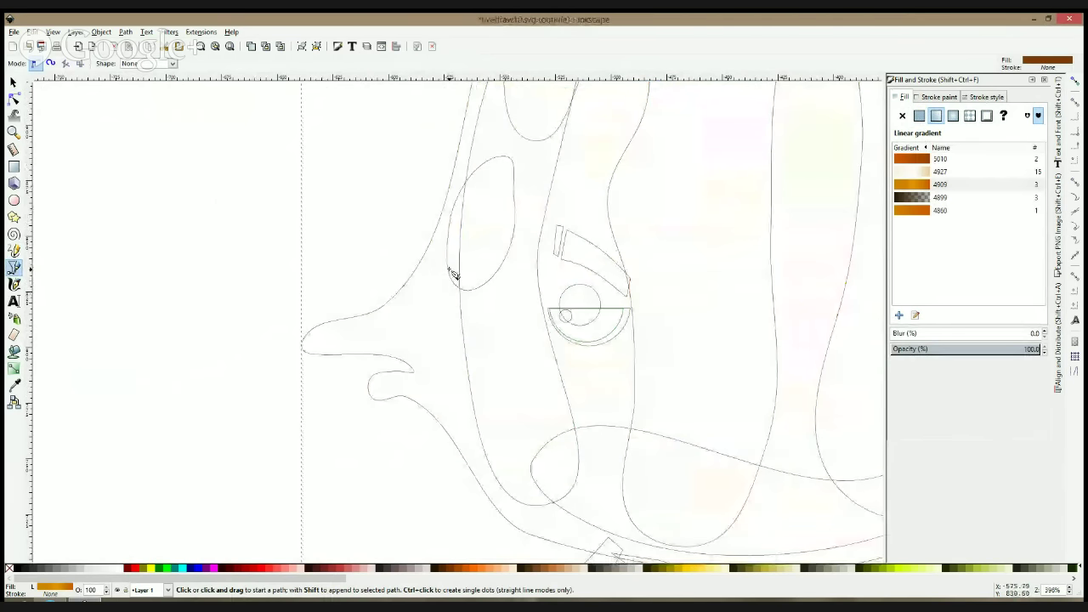
pyautogui.click(438, 281)
pyautogui.click(344, 329)
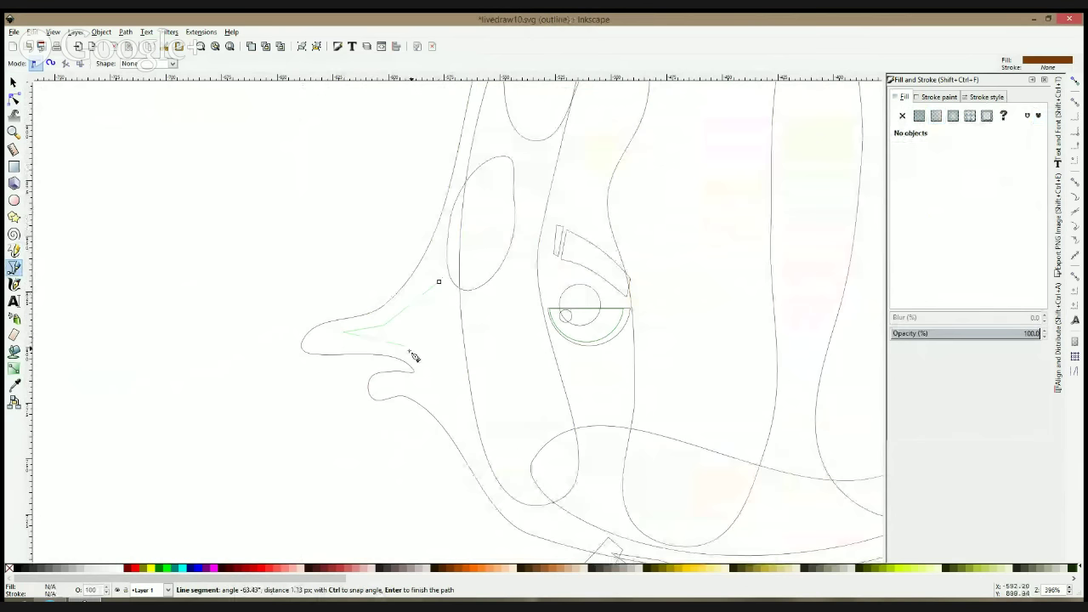
pyautogui.click(422, 368)
pyautogui.click(409, 387)
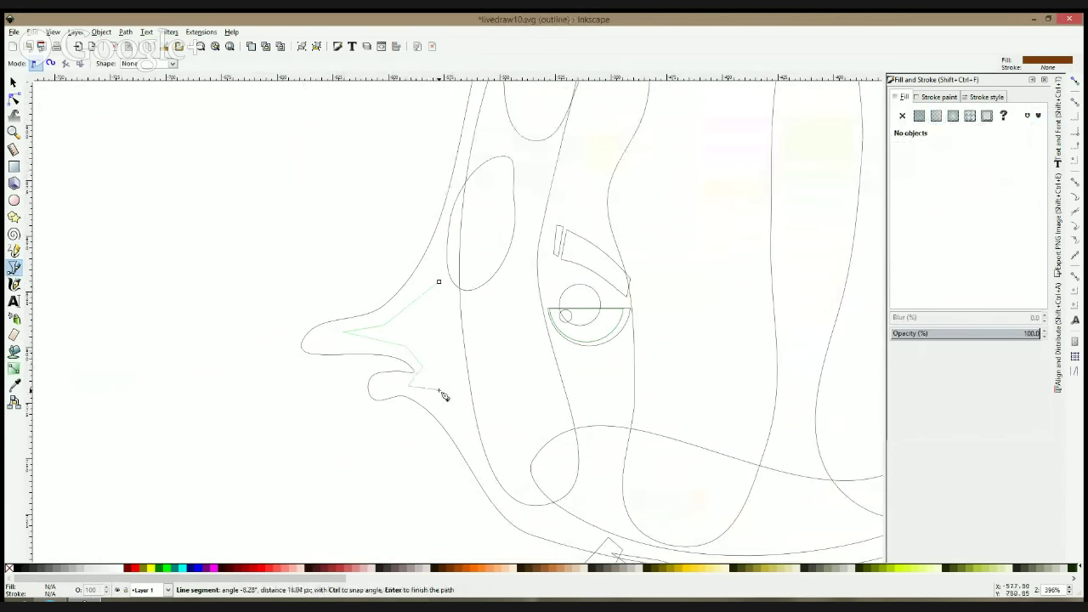
pyautogui.click(469, 335)
pyautogui.click(438, 283)
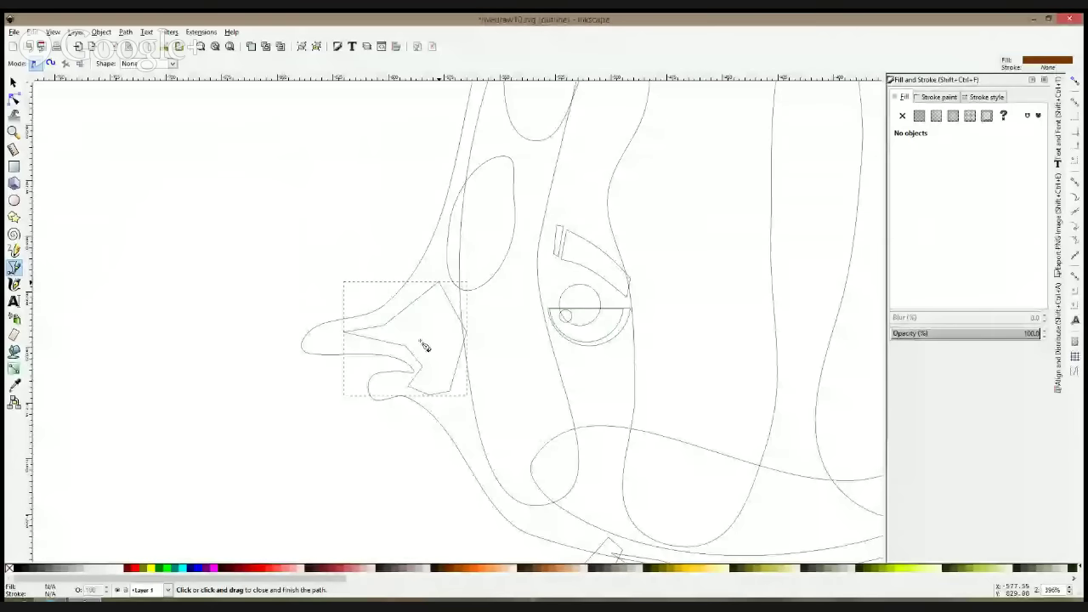
pyautogui.click(396, 375)
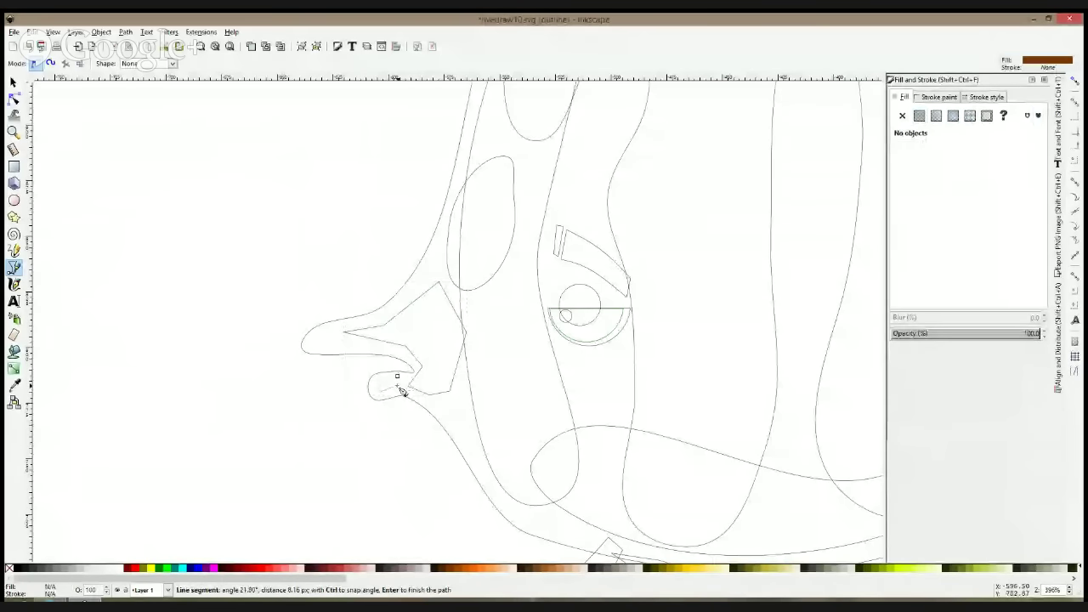
pyautogui.click(396, 376)
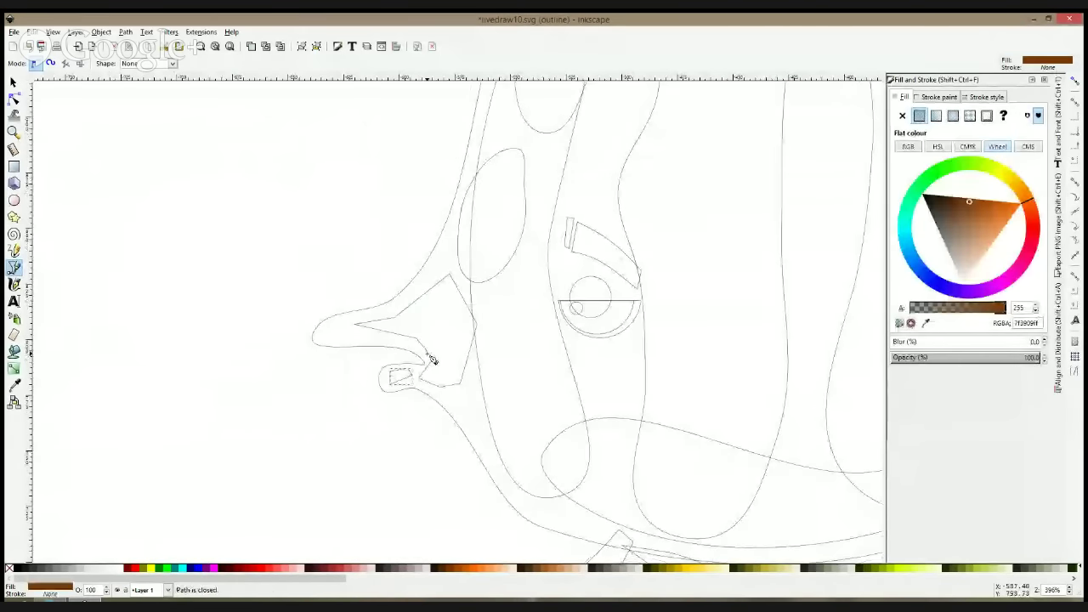
# Combine the snout and lower-lip shapes and smooth their corner nodes so the outlines follow the mouth in rounded curves
pyautogui.press('s')
pyautogui.keyDown('shift'); pyautogui.click(429, 357); pyautogui.keyUp('shift')
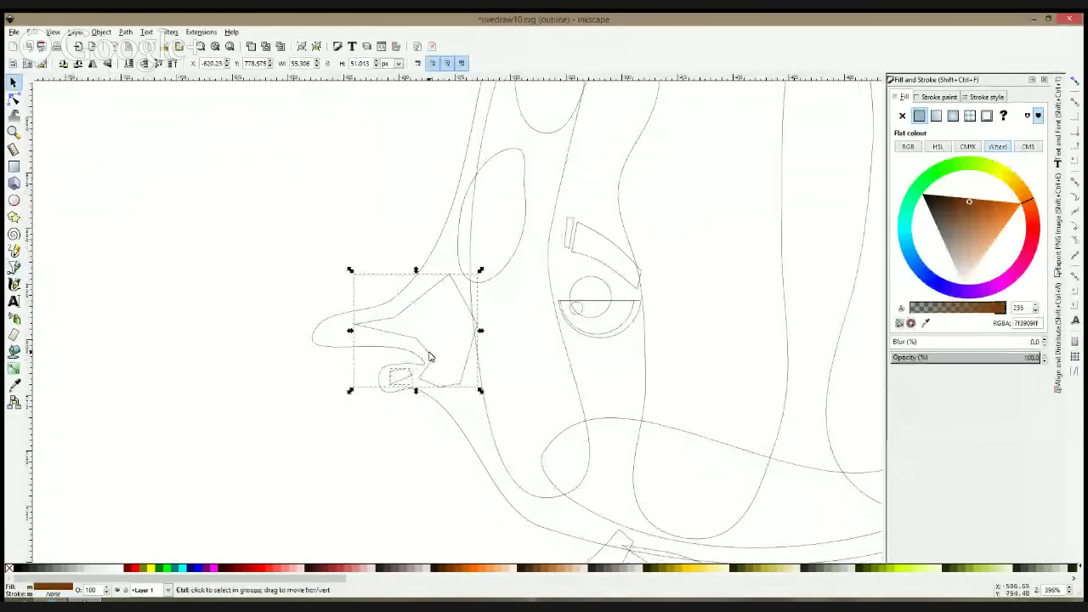
pyautogui.press('ctrl+KP_5')
pyautogui.click(13, 98)
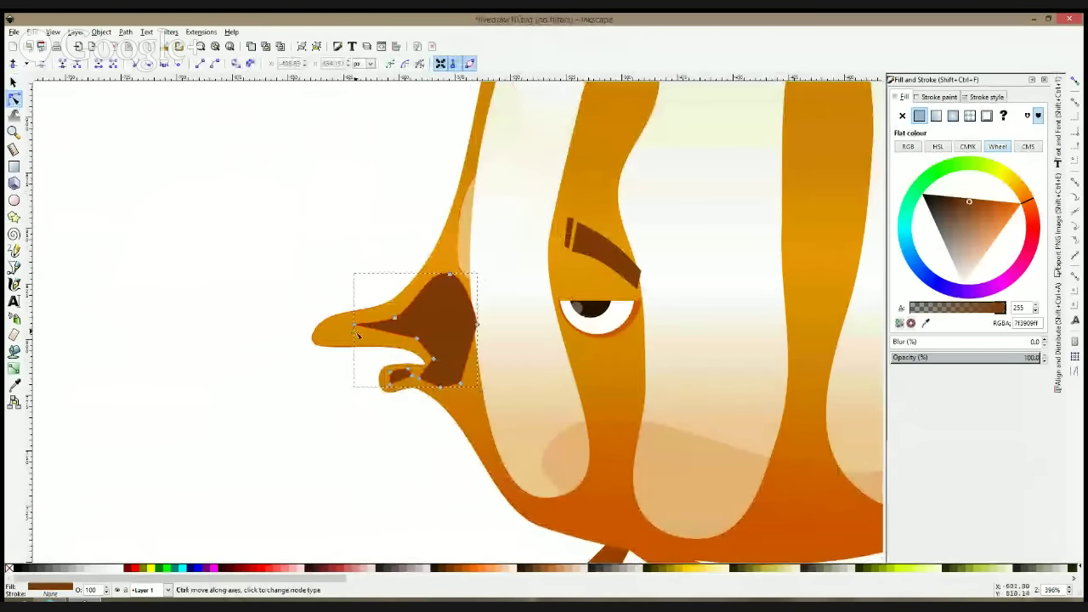
pyautogui.keyDown('ctrl'); pyautogui.click(416, 338); pyautogui.keyUp('ctrl')
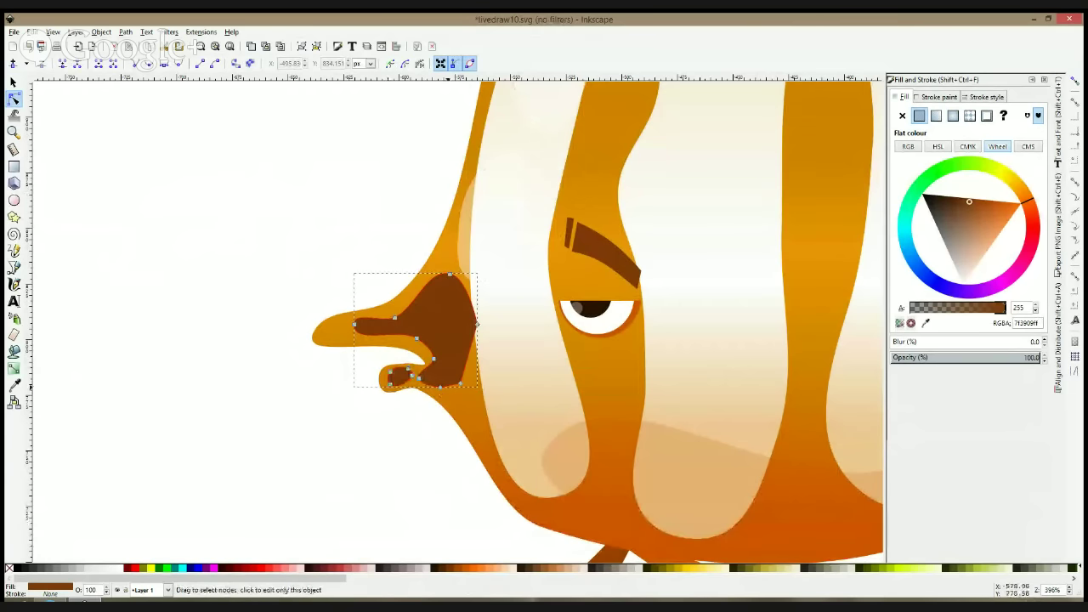
# Unite the rounded snout and lip shape with the translucent highlight on the fish's upper front, keeping the highlight's style
pyautogui.press('s')
pyautogui.click(464, 241)
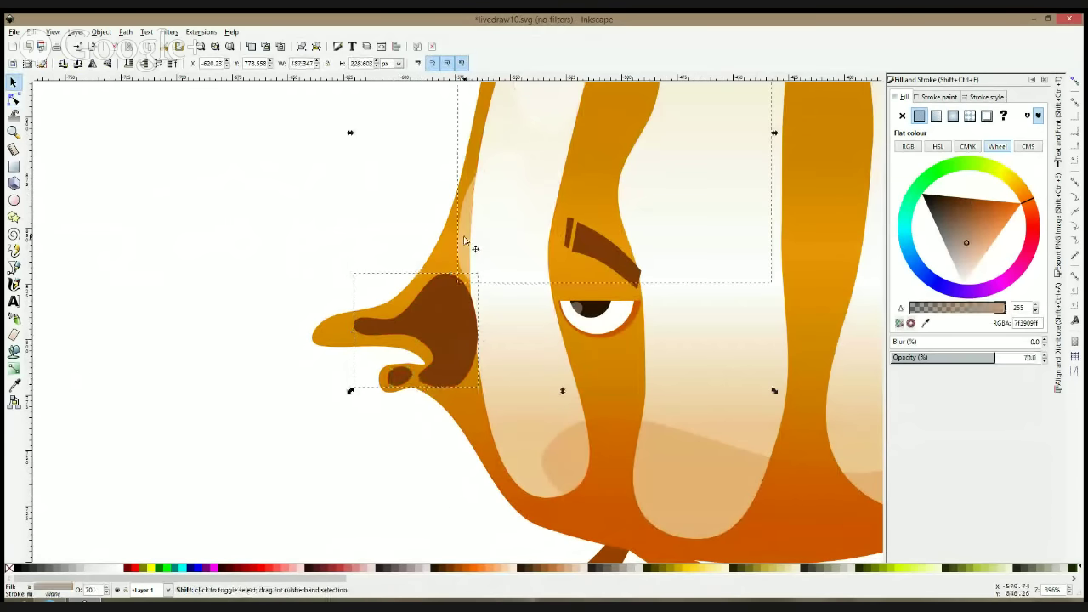
pyautogui.press('pageup')
pyautogui.keyDown('ctrl'); pyautogui.click(464, 241); pyautogui.keyUp('ctrl')
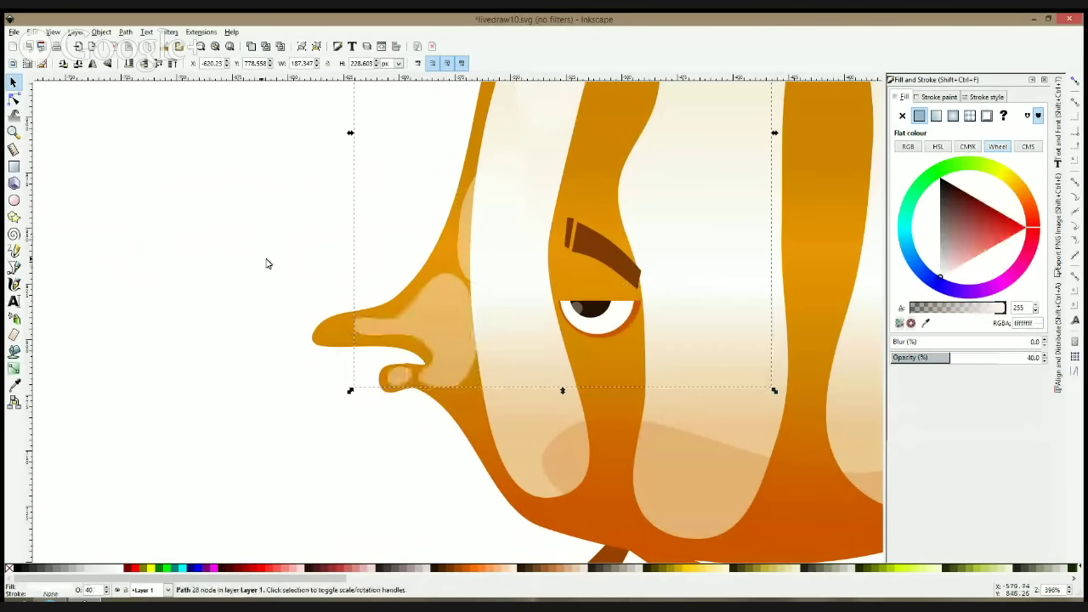
pyautogui.click(241, 345)
# Give the united highlight a linear gradient fading from white at the forehead to transparent below the mouth, and deselect it
pyautogui.keyDown('ctrl'); pyautogui.scroll(-2, 314, 343); pyautogui.keyUp('ctrl')
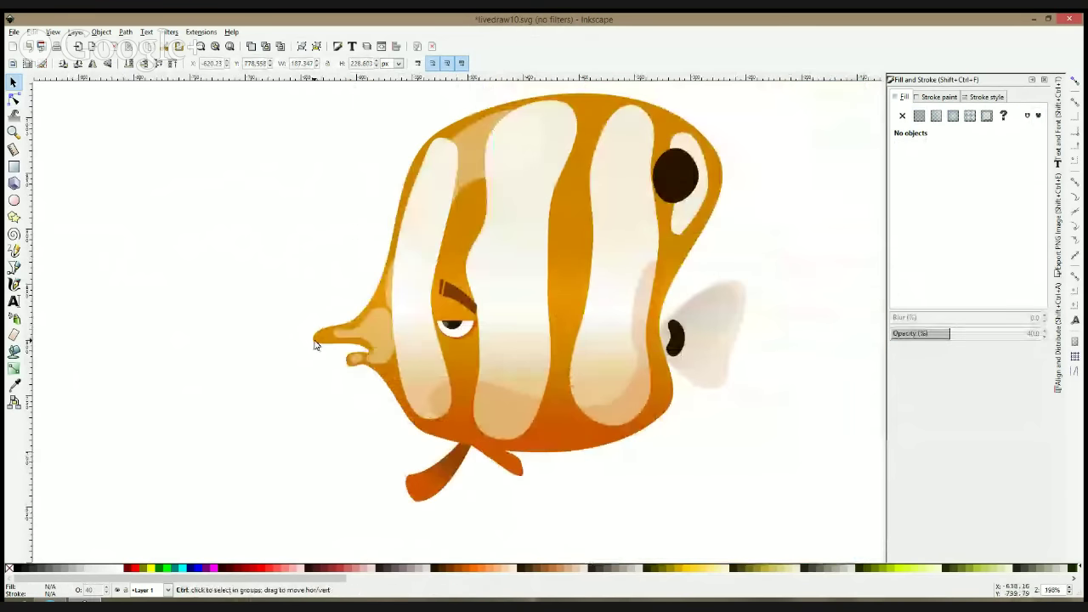
pyautogui.keyDown('ctrl'); pyautogui.scroll(-2, 314, 343); pyautogui.keyUp('ctrl')
pyautogui.keyDown('ctrl'); pyautogui.scroll(2, 315, 340); pyautogui.keyUp('ctrl')
pyautogui.keyDown('ctrl'); pyautogui.click(367, 325); pyautogui.keyUp('ctrl')
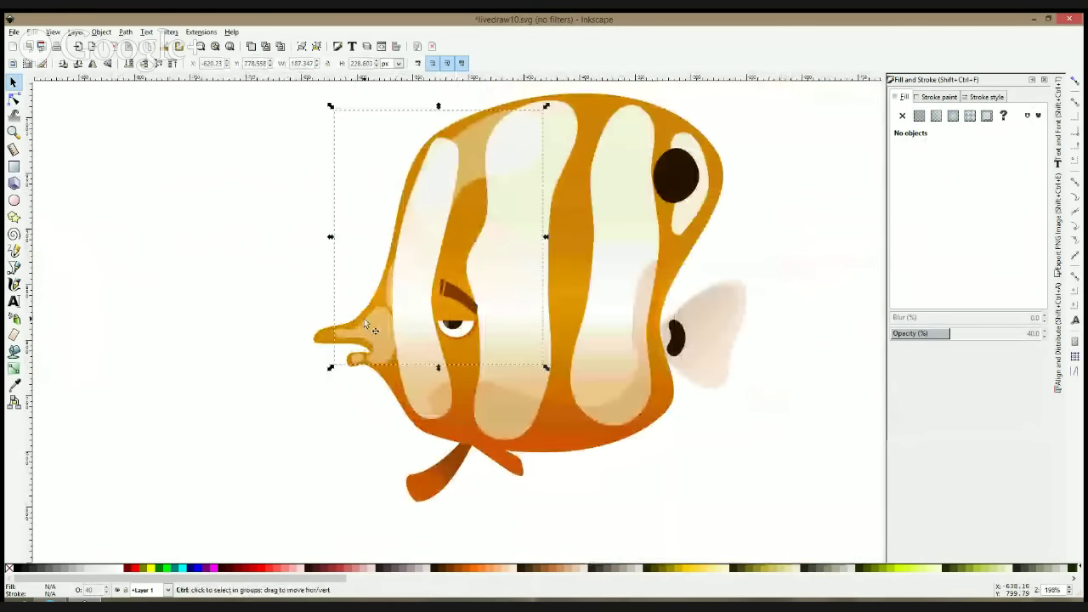
pyautogui.click(12, 372)
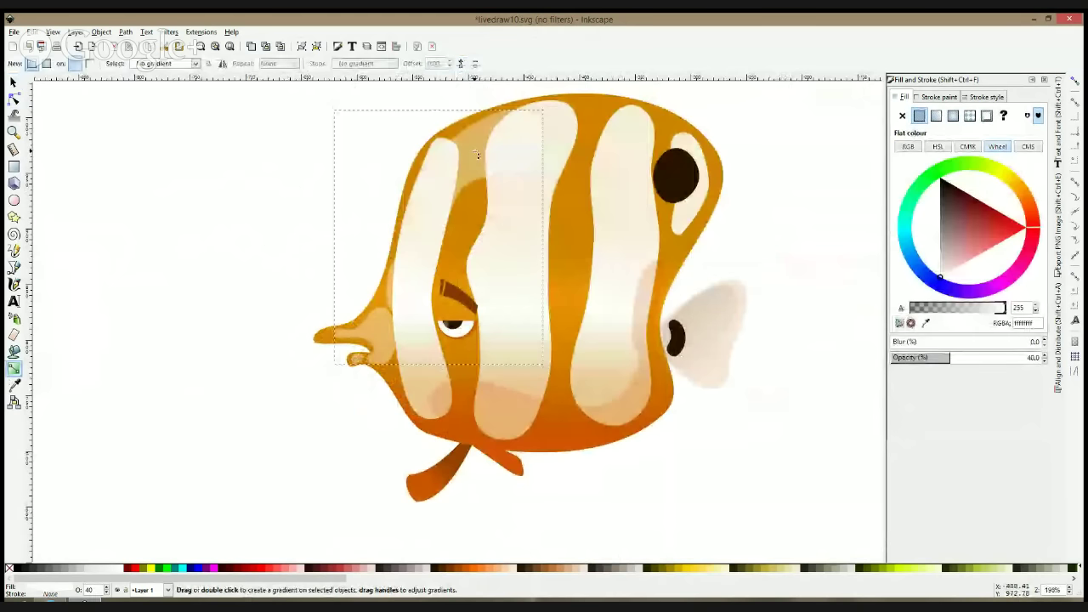
pyautogui.moveTo(475, 151); pyautogui.dragTo(320, 457)
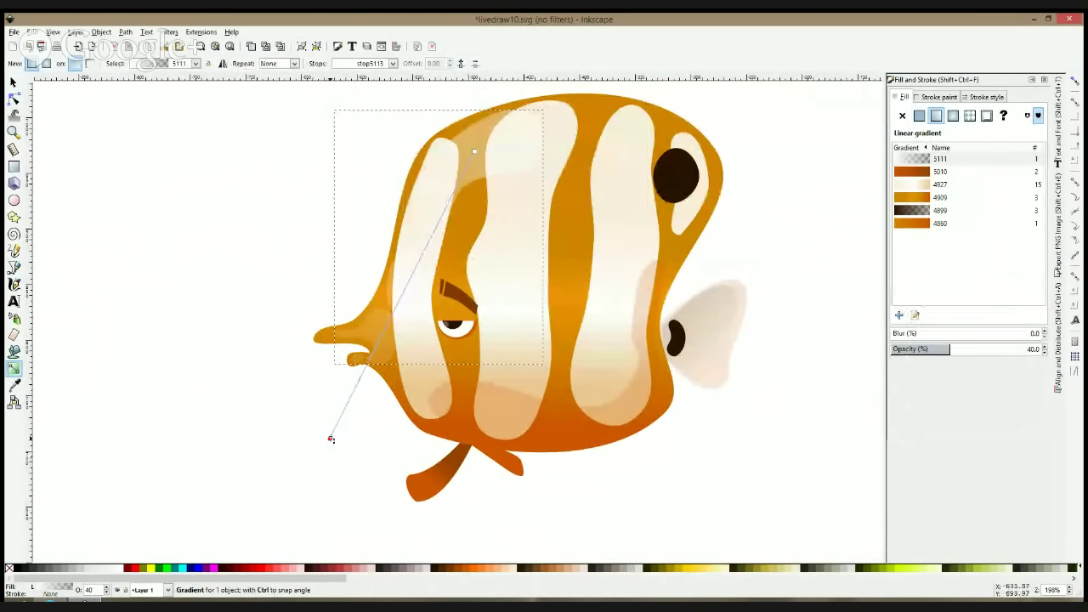
pyautogui.click(12, 83)
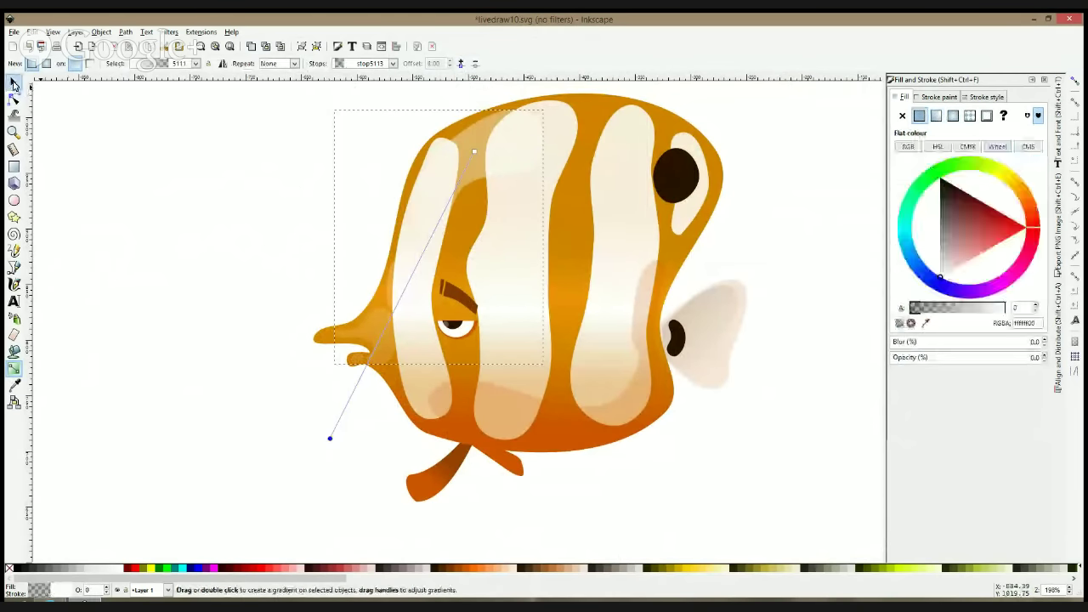
pyautogui.click(170, 199)
pyautogui.scroll(-3, 376, 267)
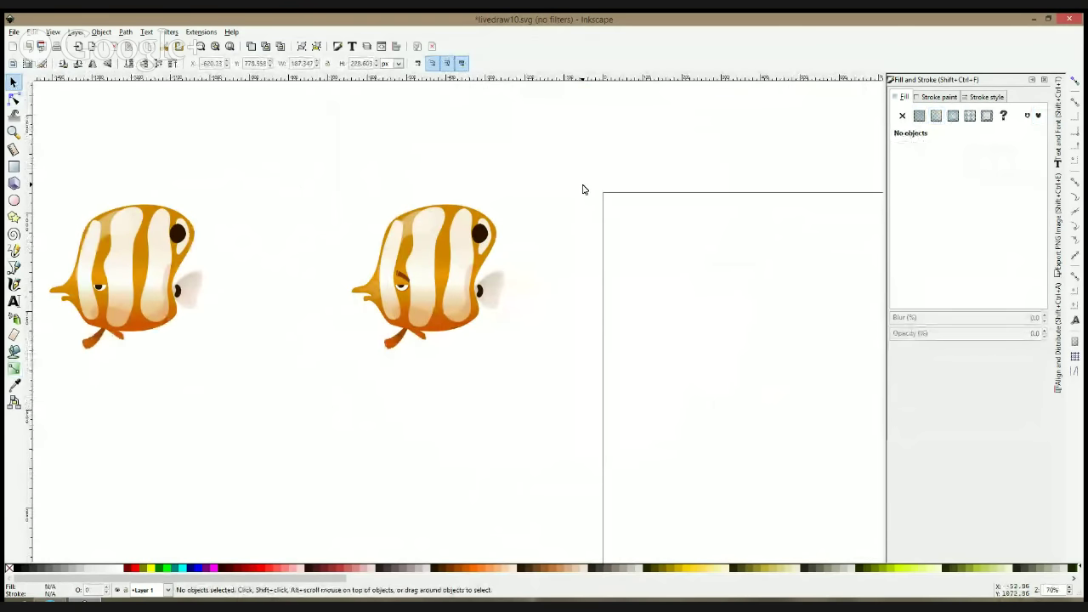
# Draw a closed angular band across the body, wide around the eye, narrow in the middle and ending on the rear stripe
pyautogui.keyDown('ctrl'); pyautogui.scroll(3, 373, 306); pyautogui.keyUp('ctrl')
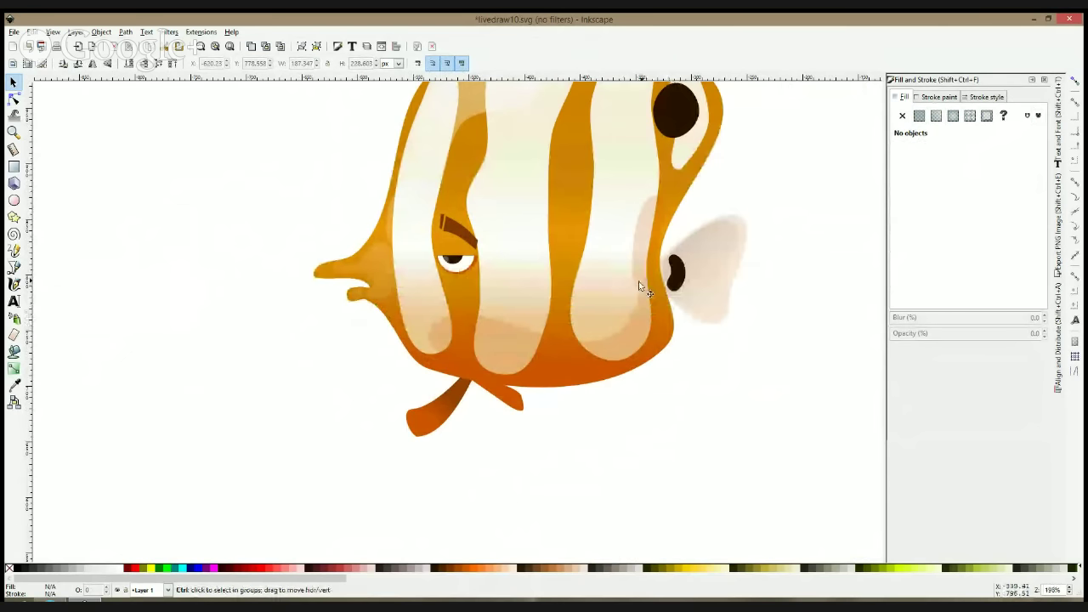
pyautogui.click(14, 267)
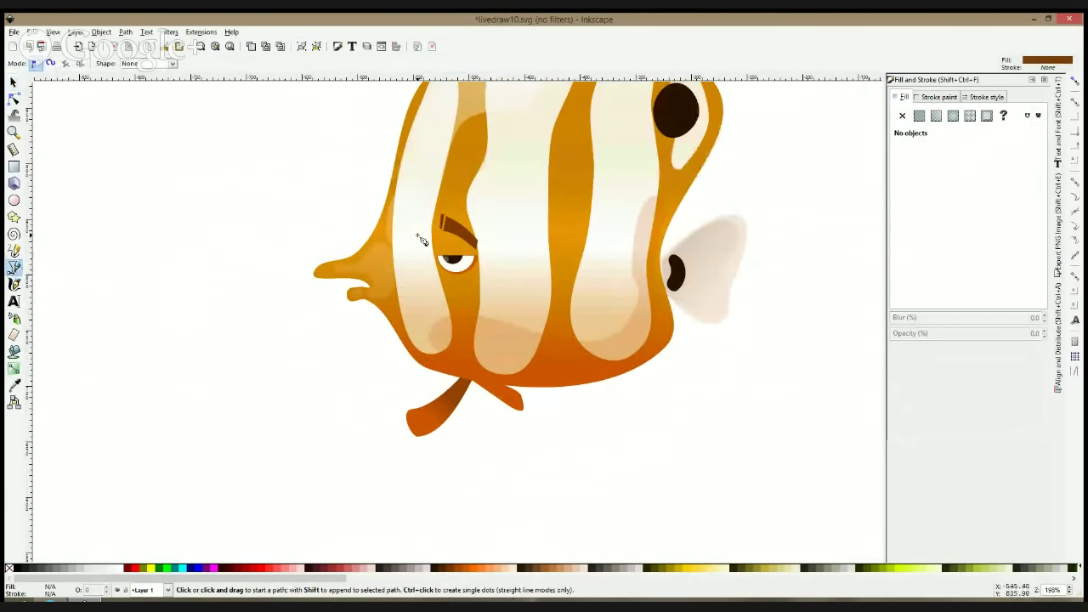
pyautogui.click(423, 236)
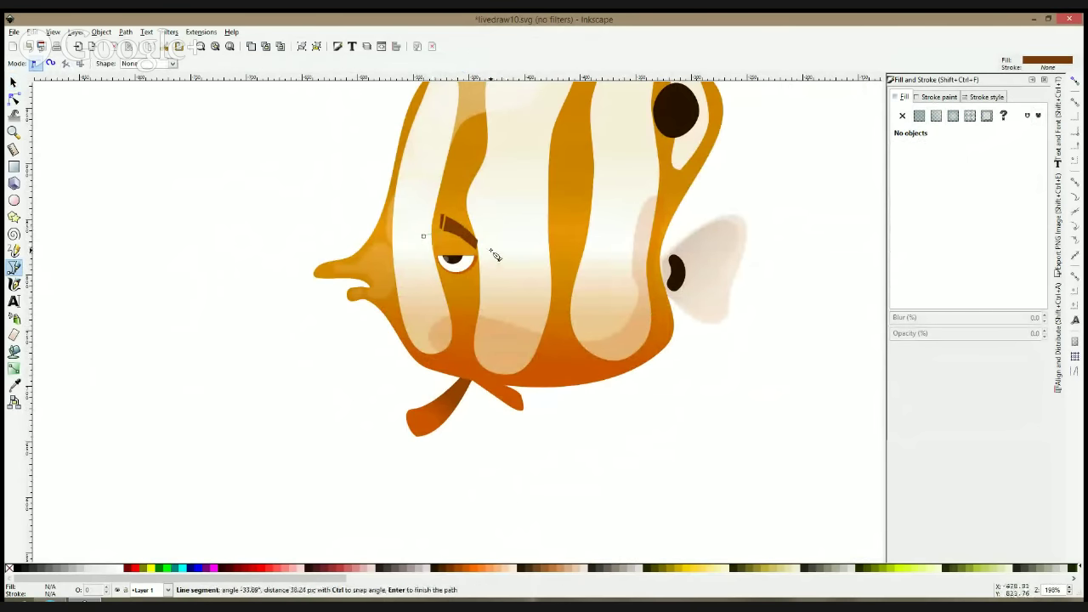
pyautogui.click(490, 250)
pyautogui.click(633, 235)
pyautogui.click(628, 270)
pyautogui.click(423, 273)
pyautogui.click(424, 236)
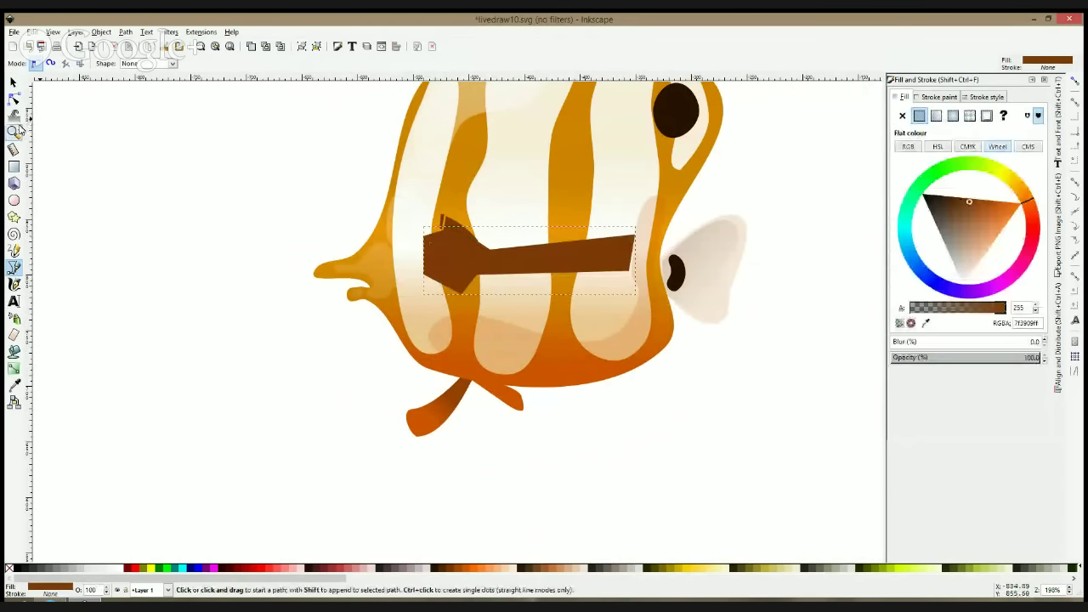
# Smooth the band's corner nodes into a rounded dumbbell shape about 199 by 64 px
pyautogui.click(13, 99)
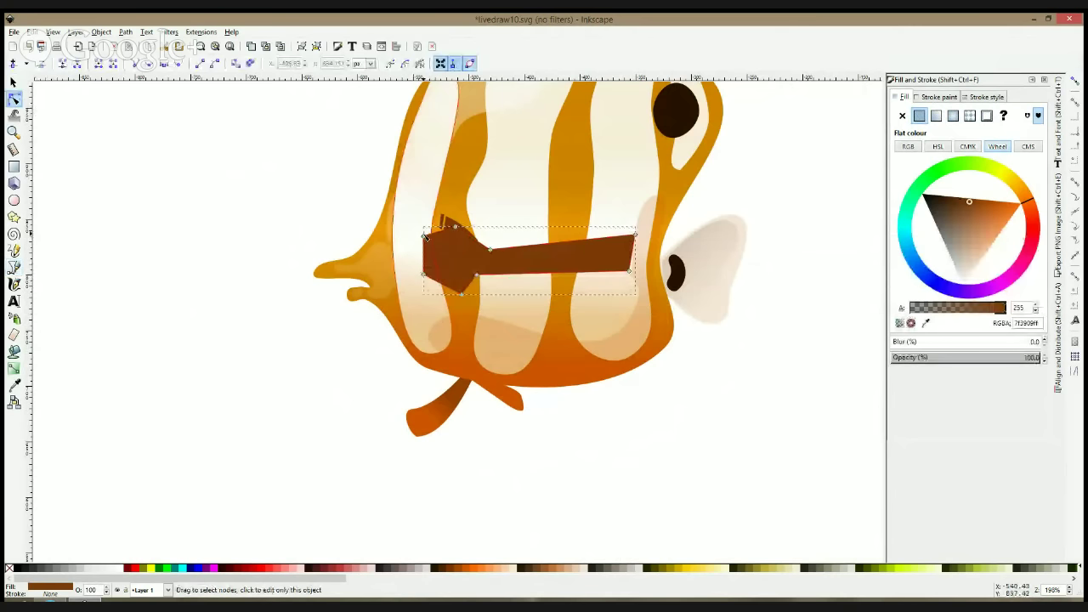
pyautogui.keyDown('ctrl'); pyautogui.click(423, 236); pyautogui.keyUp('ctrl')
pyautogui.keyDown('ctrl'); pyautogui.click(456, 227); pyautogui.keyUp('ctrl')
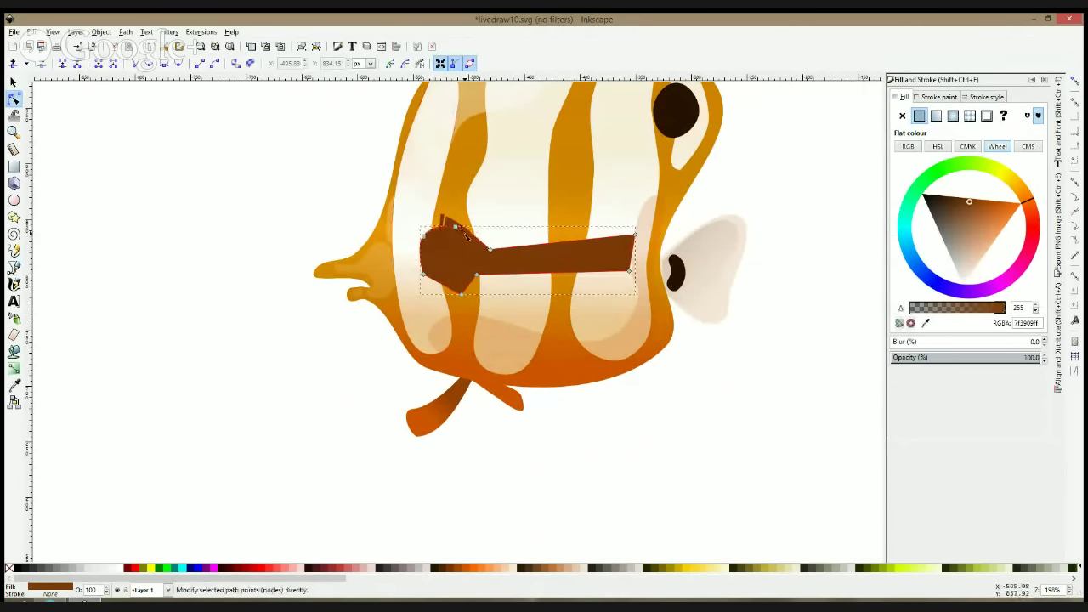
pyautogui.keyDown('ctrl'); pyautogui.click(491, 249); pyautogui.keyUp('ctrl')
pyautogui.keyDown('ctrl'); pyautogui.click(476, 276); pyautogui.keyUp('ctrl')
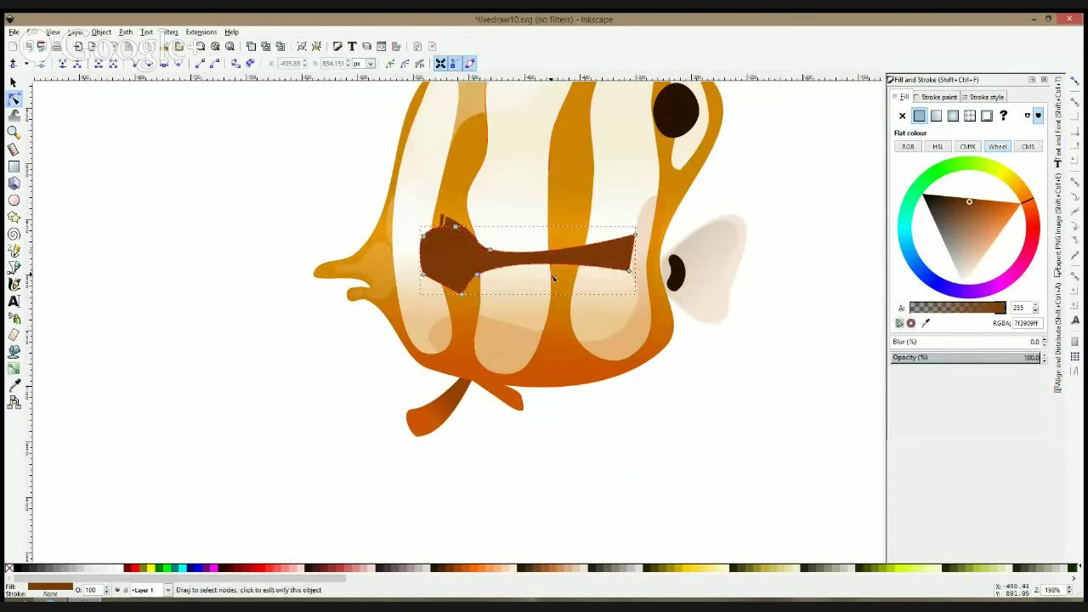
pyautogui.keyDown('ctrl'); pyautogui.click(636, 235); pyautogui.keyUp('ctrl')
pyautogui.keyDown('ctrl'); pyautogui.click(629, 271); pyautogui.keyUp('ctrl')
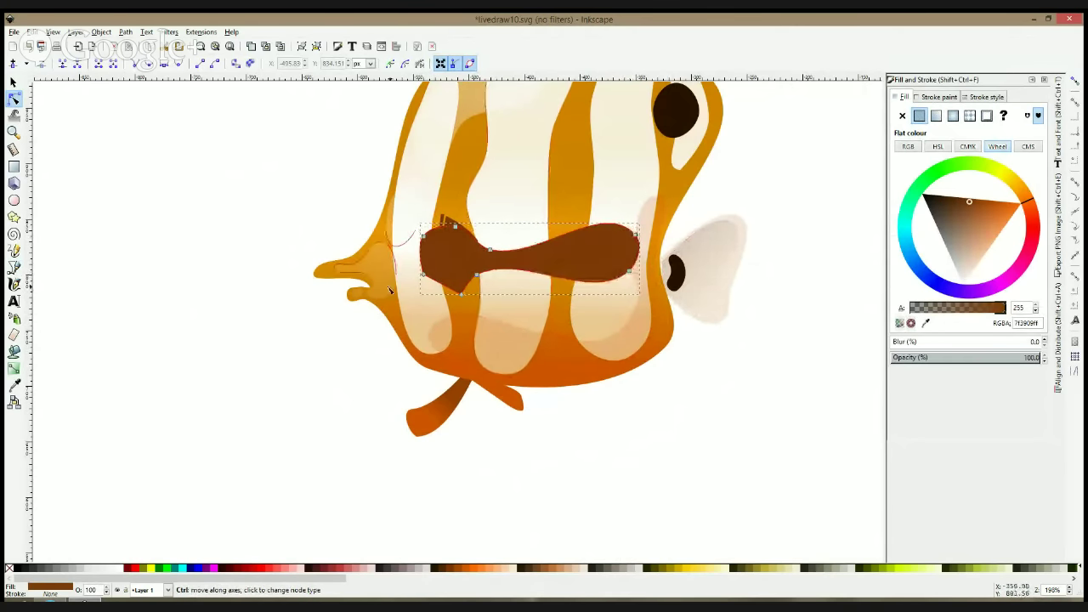
pyautogui.keyDown('ctrl'); pyautogui.click(461, 294); pyautogui.keyUp('ctrl')
pyautogui.keyDown('ctrl'); pyautogui.click(423, 274); pyautogui.keyUp('ctrl')
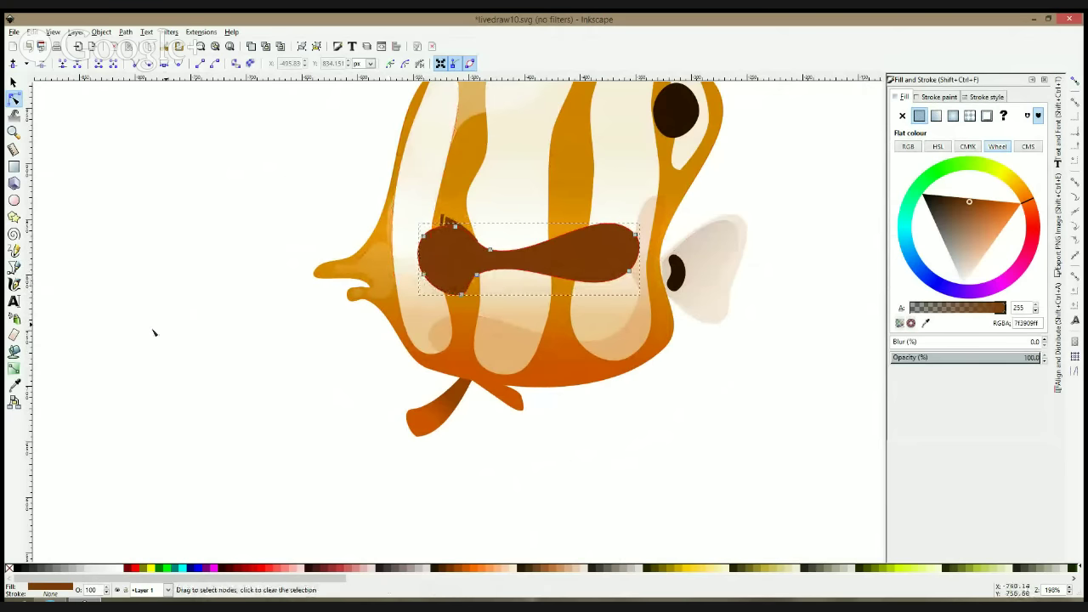
# Unite the rounded band with the translucent gradient highlight on the front of the fish
pyautogui.press('s')
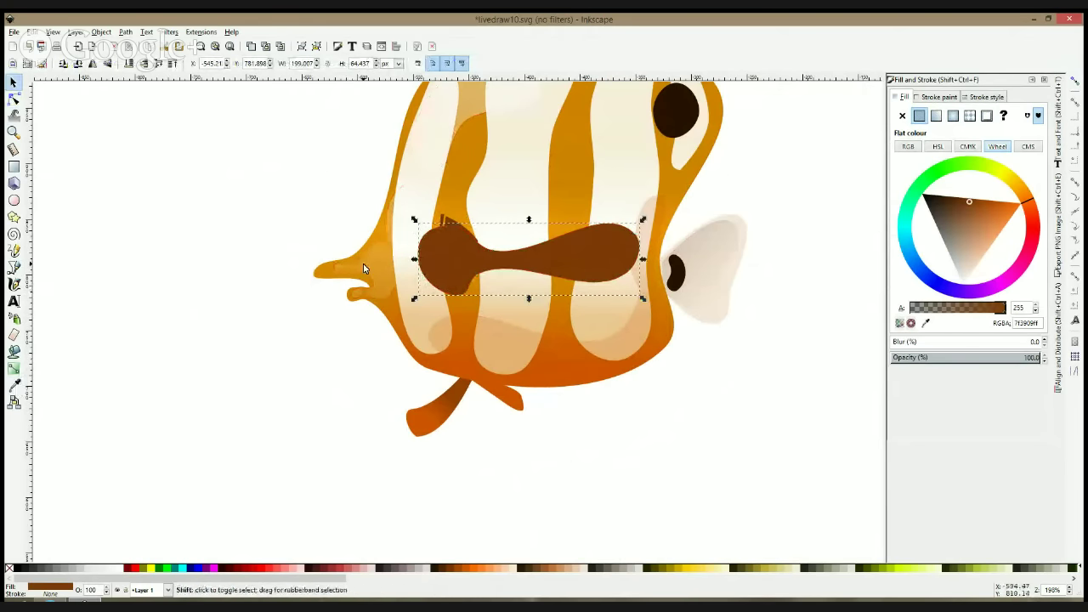
pyautogui.keyDown('shift'); pyautogui.click(364, 268); pyautogui.keyUp('shift')
pyautogui.hotkey('ctrl', '+')
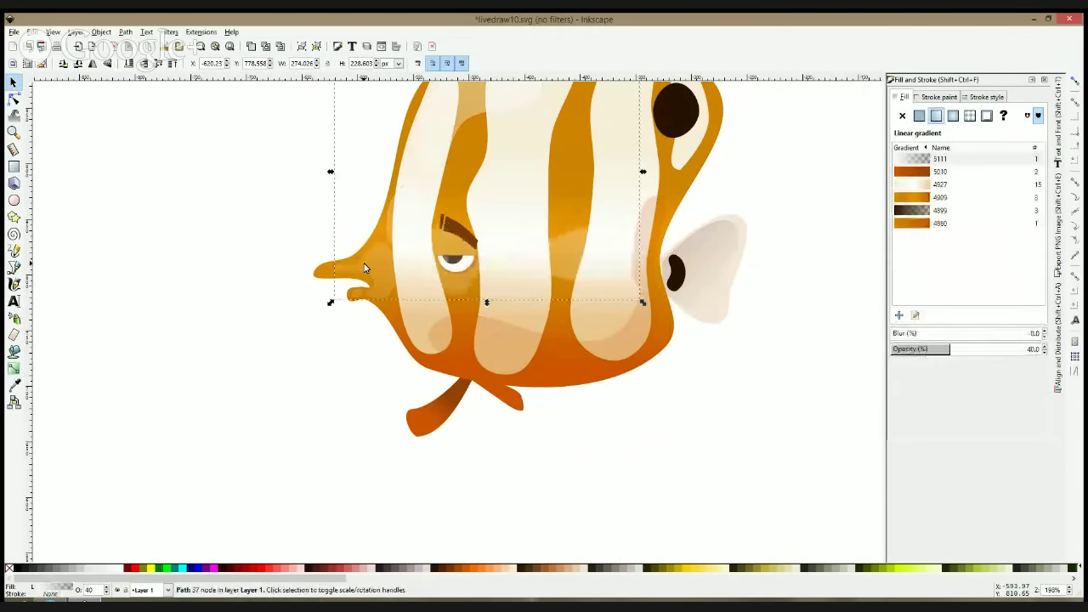
pyautogui.click(236, 247)
pyautogui.scroll(-2, 236, 248)
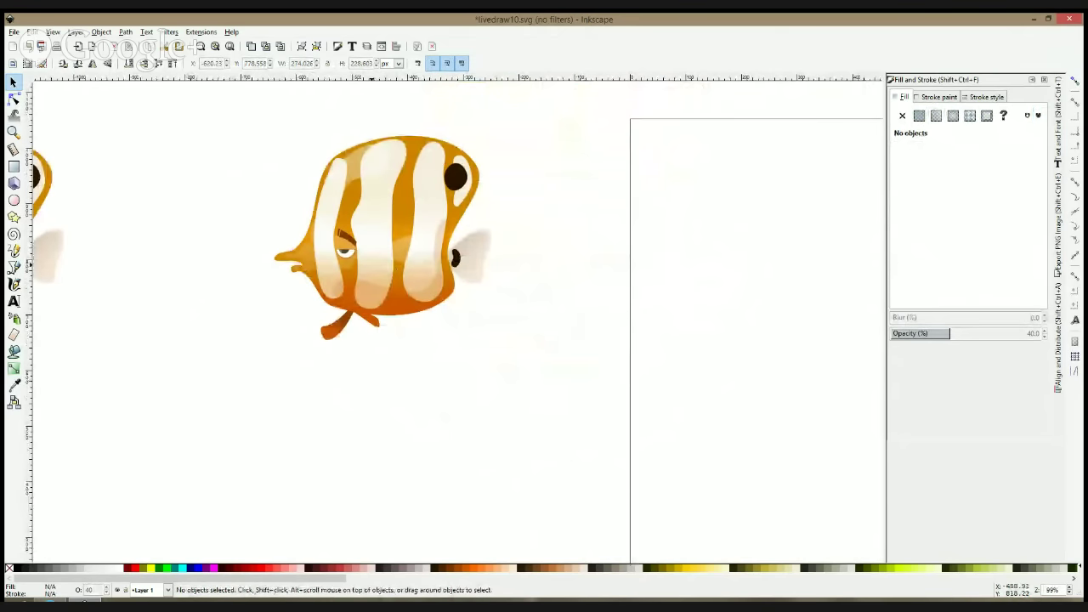
pyautogui.moveTo(281, 198); pyautogui.dragTo(361, 264)
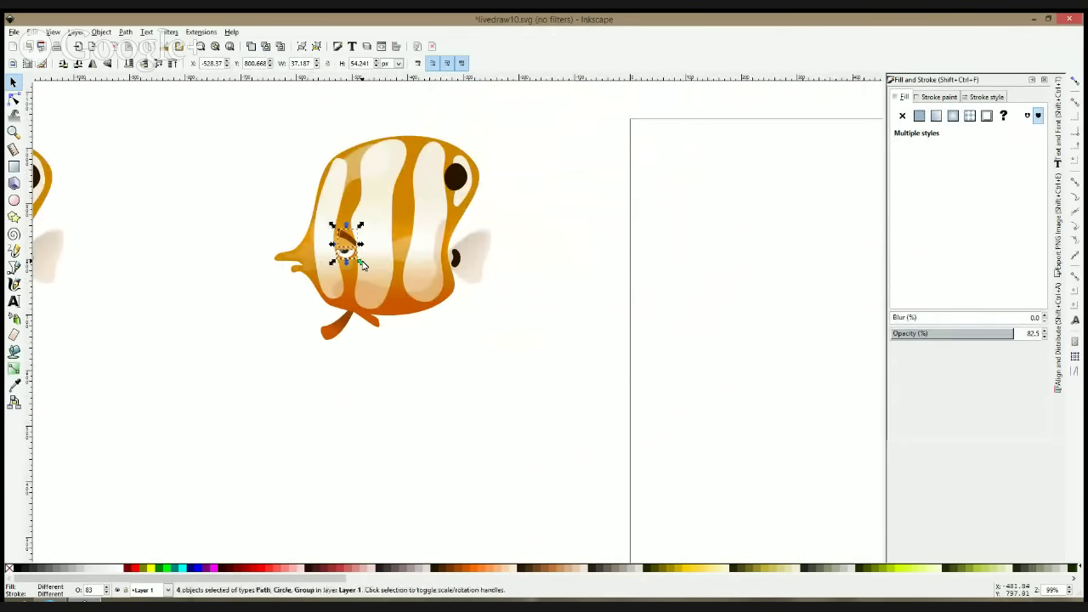
pyautogui.click(189, 180)
pyautogui.scroll(2, 416, 260)
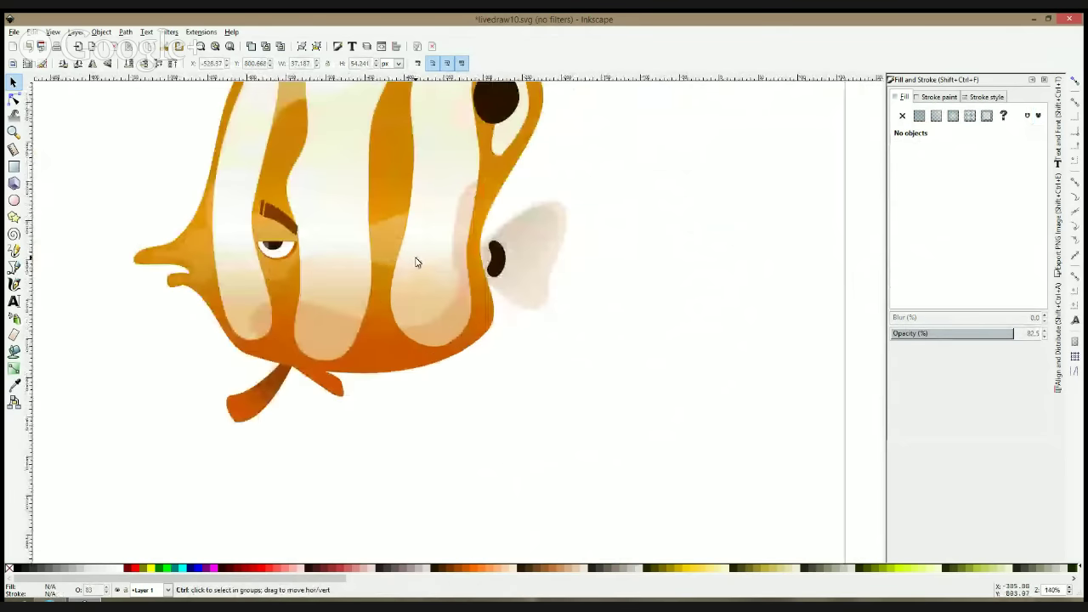
# Blur the large 40% opacity gradient highlight on the fish's body by 3.4% and return the canvas to normal display mode with filters shown
pyautogui.scroll(-3, 416, 261)
pyautogui.click(409, 247)
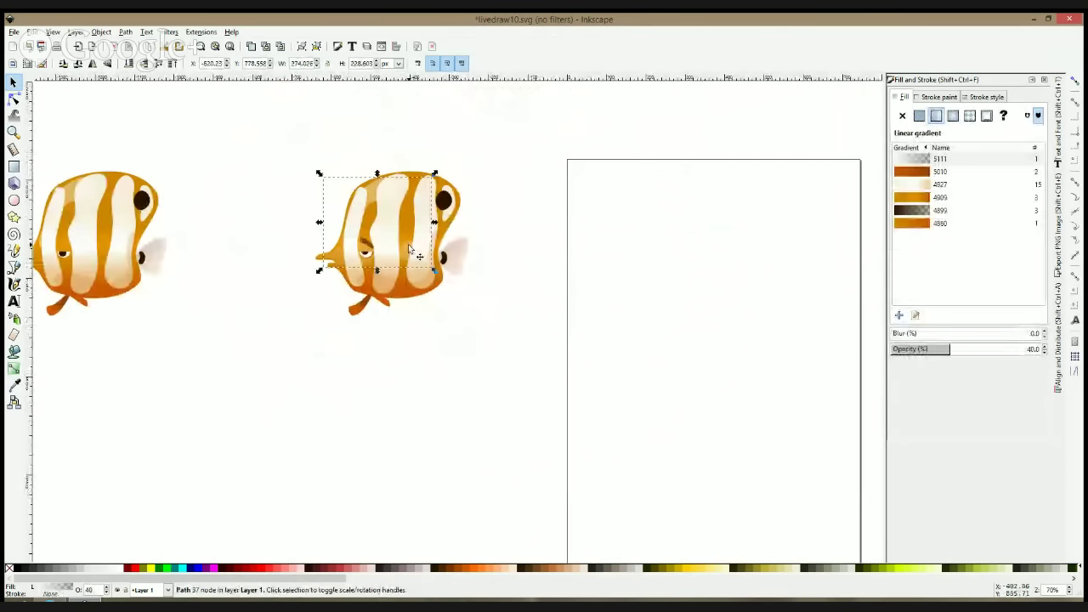
pyautogui.click(894, 333)
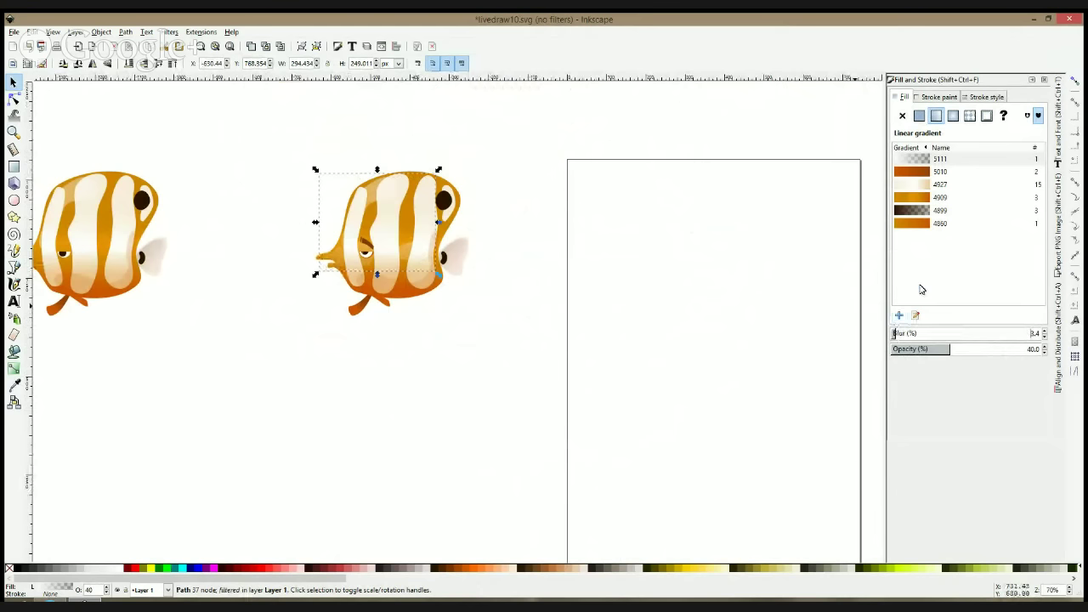
pyautogui.hotkey('ctrl', '5')
pyautogui.hotkey('ctrl', '5')
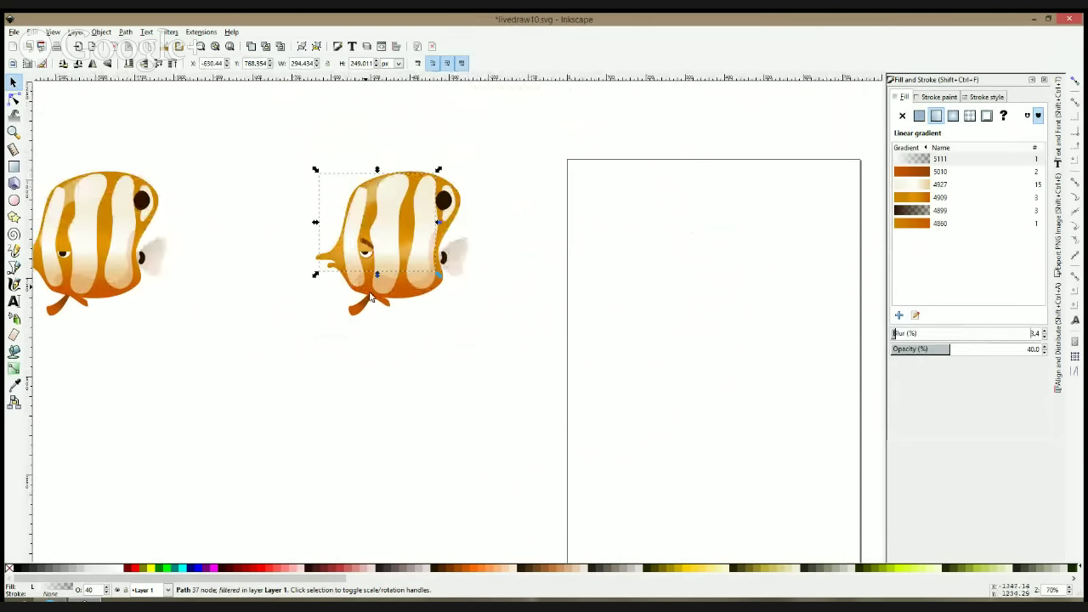
# Apply a 3.4% blur to the orange 20% opacity shadow shape on the fish's lower body
pyautogui.keyDown('alt'); pyautogui.click(407, 293); pyautogui.keyUp('alt')
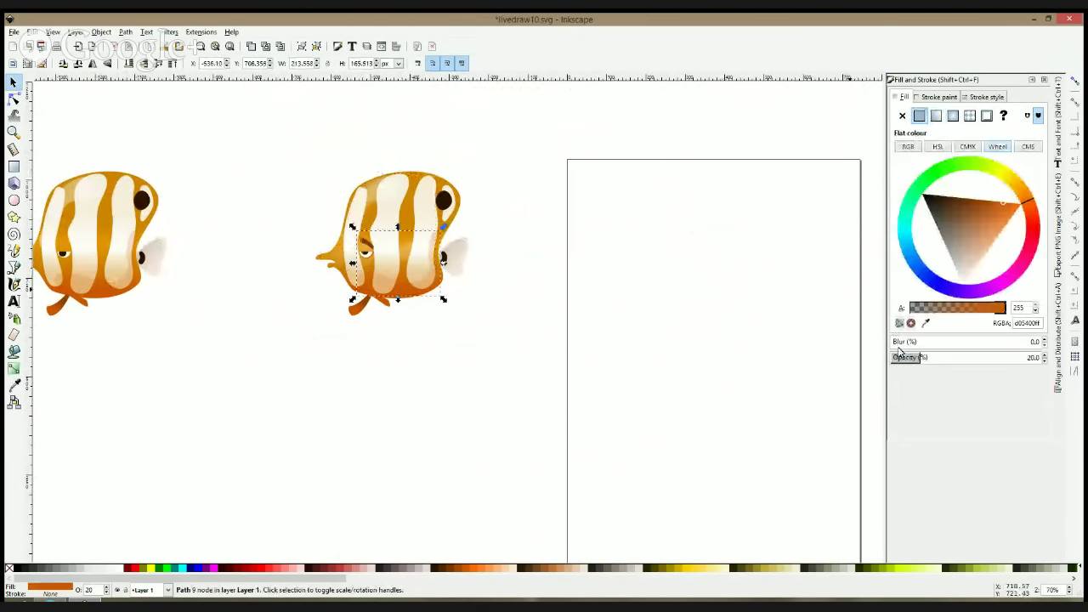
pyautogui.click(895, 342)
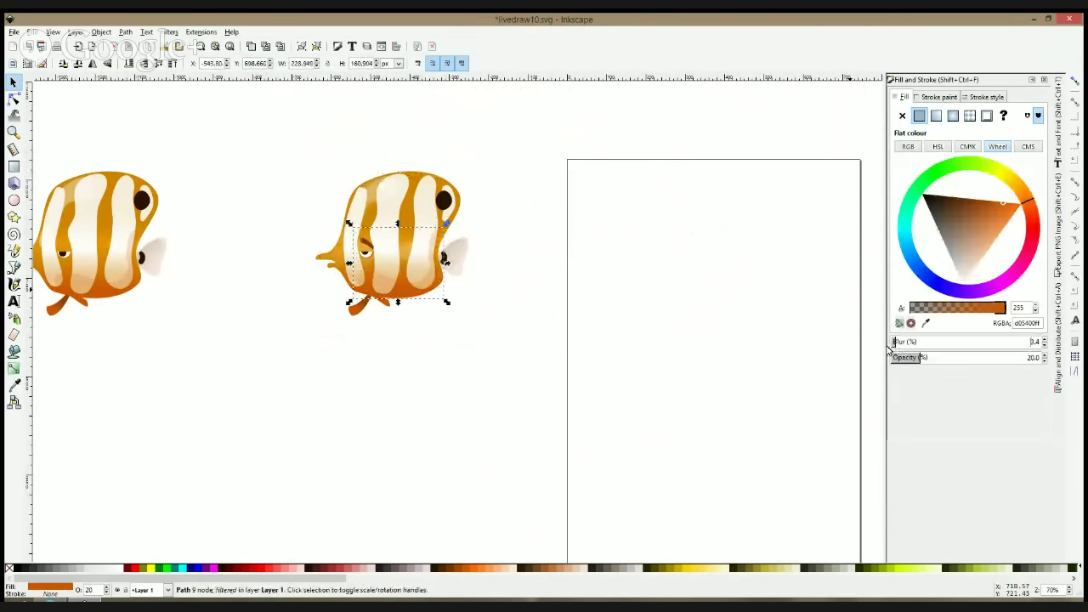
pyautogui.click(244, 151)
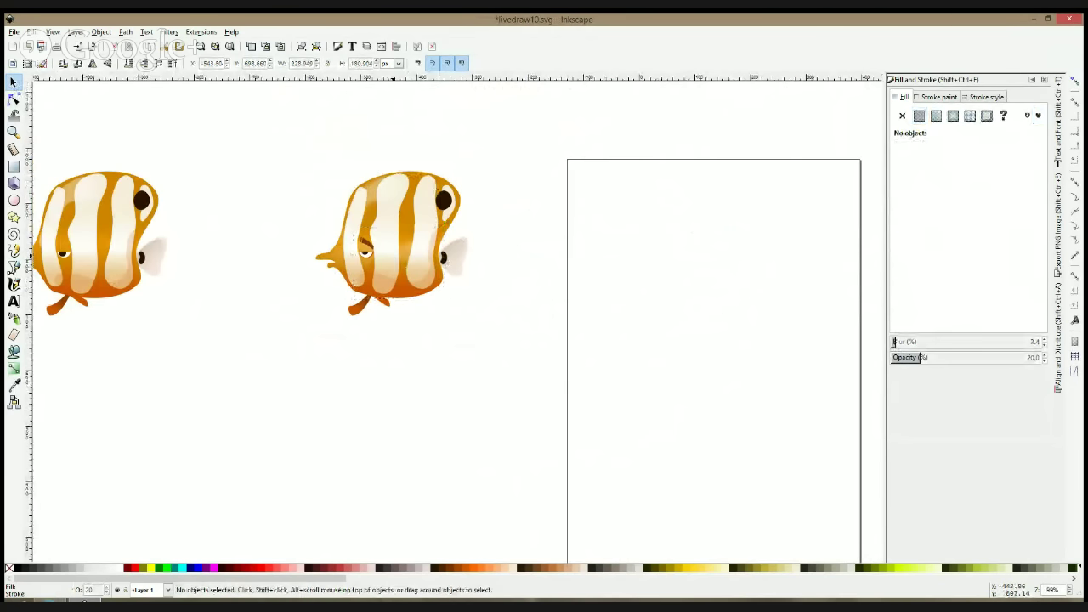
pyautogui.scroll(1, 389, 255)
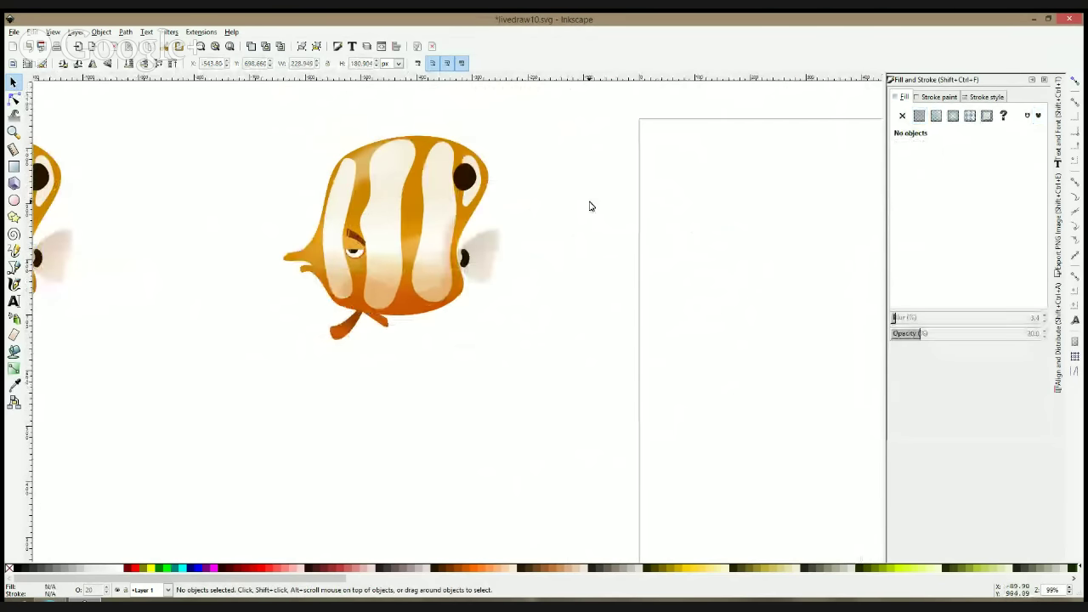
# Apply a 1.5% blur to the large dark spot on the fish's upper rear fin
pyautogui.click(464, 176)
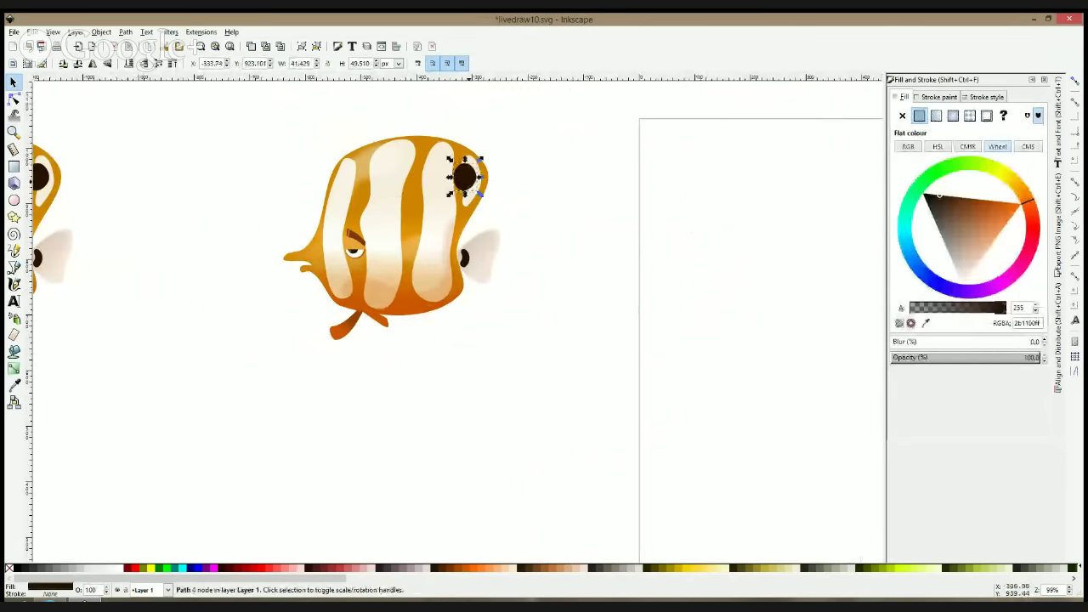
pyautogui.click(895, 341)
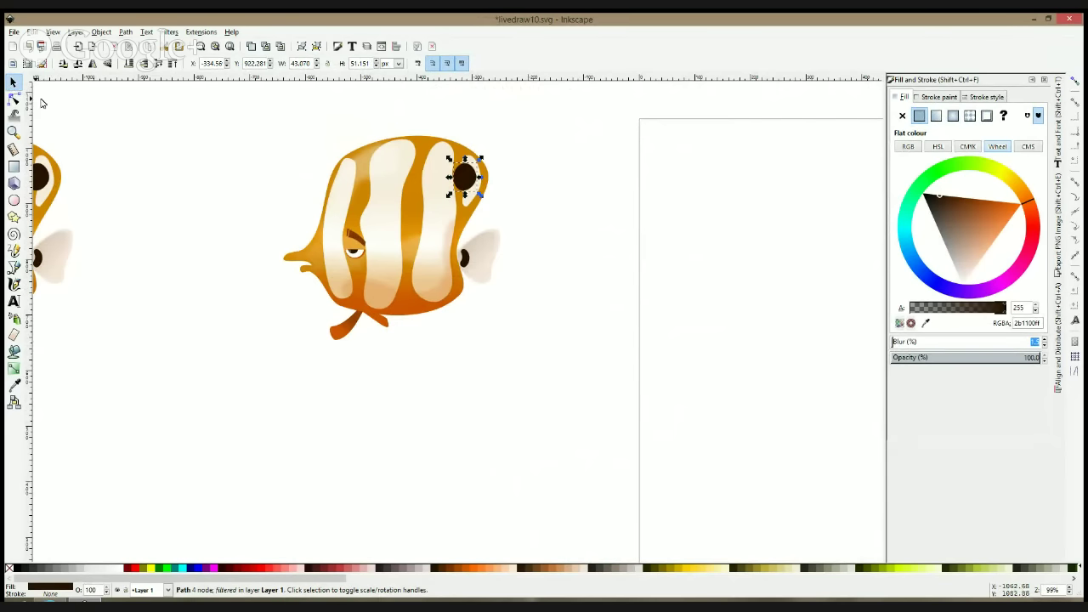
pyautogui.click(191, 191)
pyautogui.scroll(-2, 206, 189)
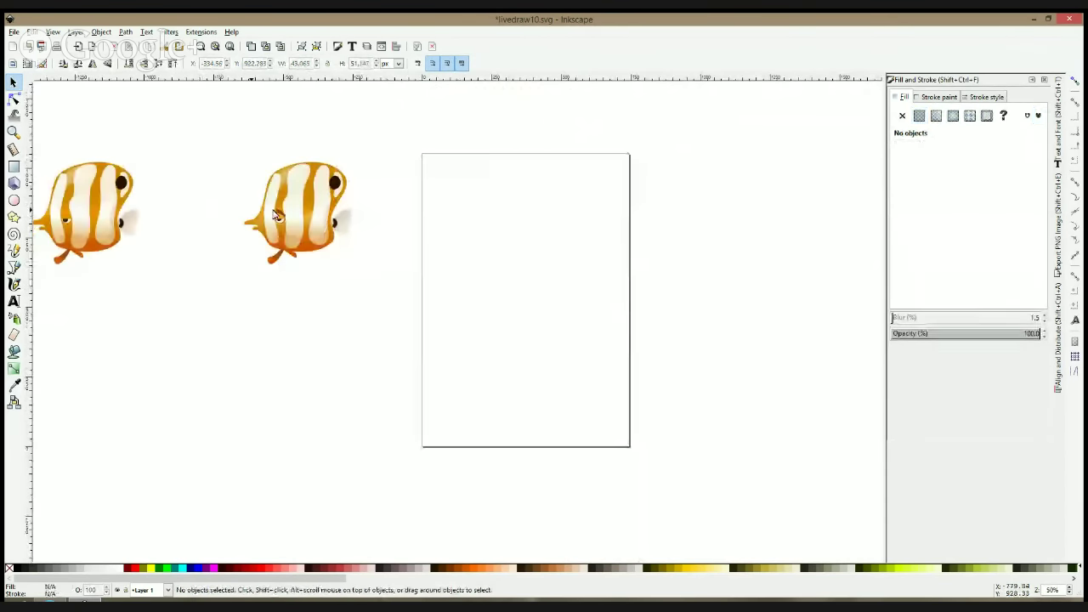
pyautogui.scroll(3, 285, 172)
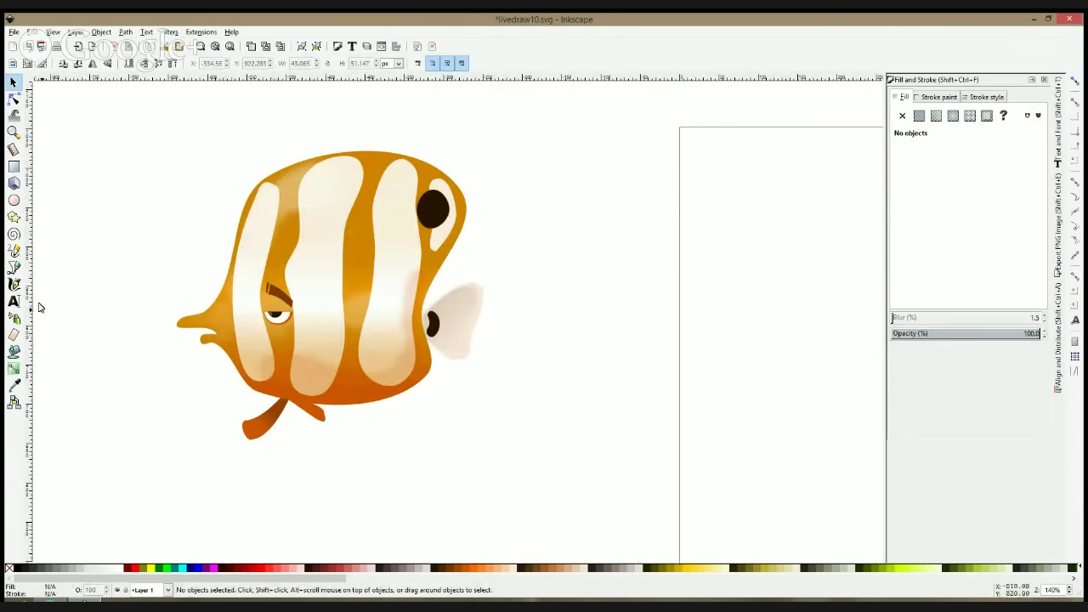
# Draw two thin, bent dark brown spines with the Bezier tool along the fish's upper front outline, one outside the other
pyautogui.click(15, 269)
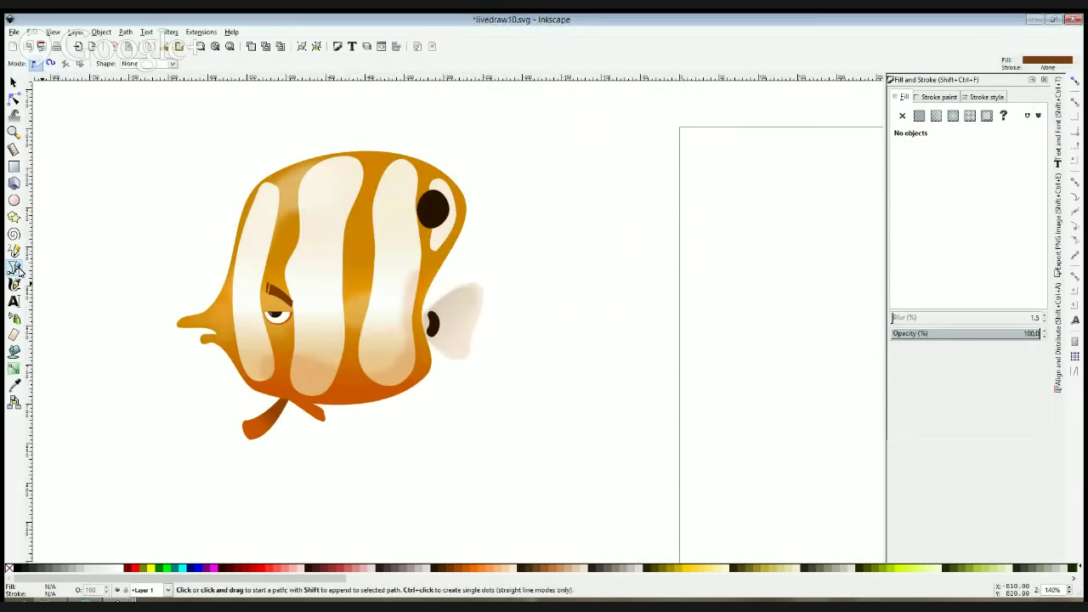
pyautogui.click(236, 238)
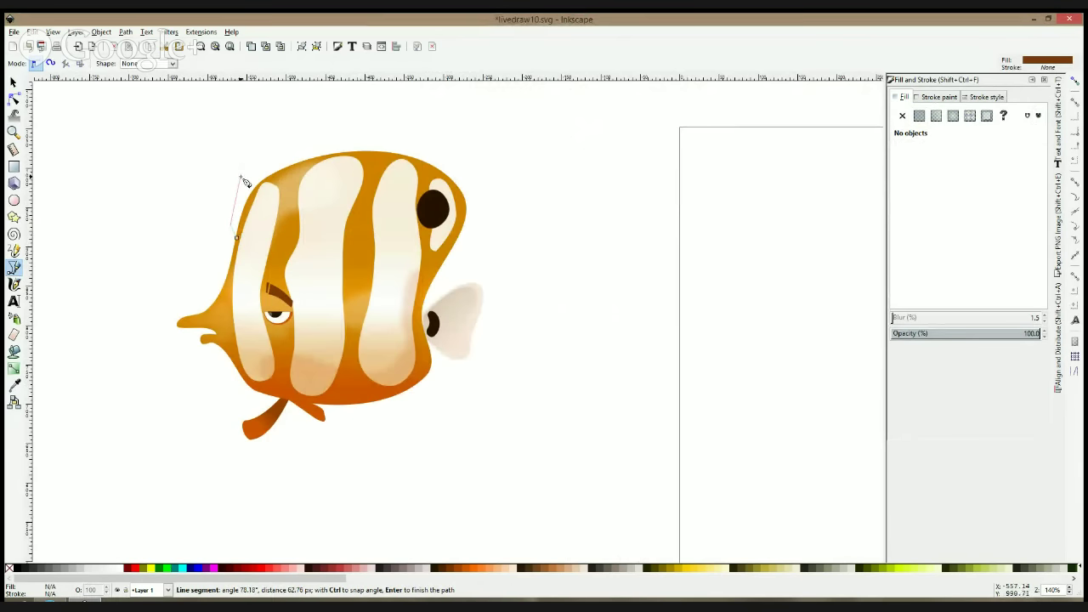
pyautogui.click(270, 149)
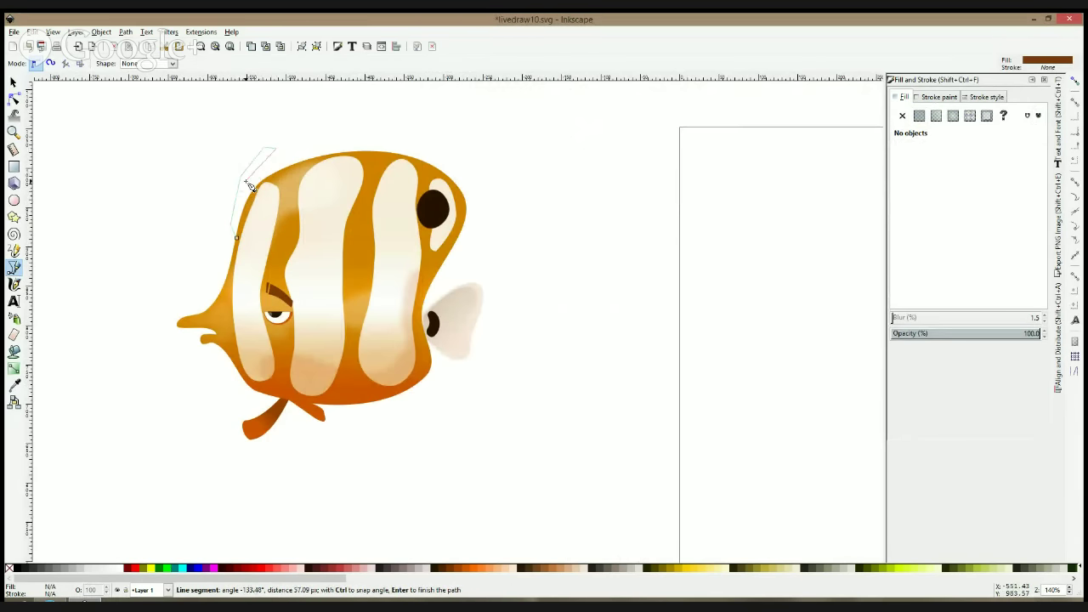
pyautogui.click(237, 238)
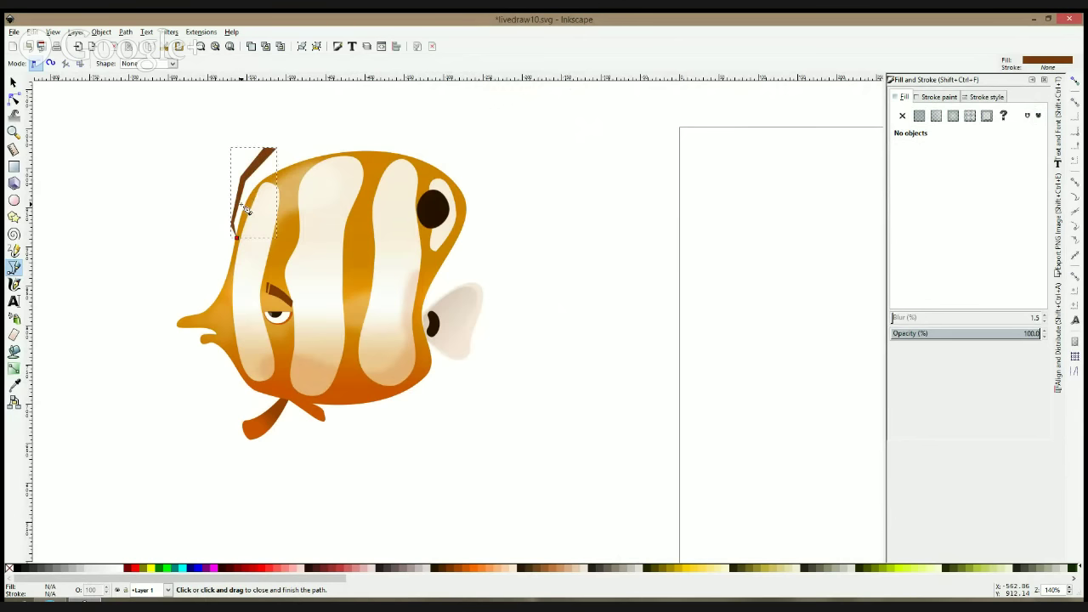
pyautogui.click(246, 197)
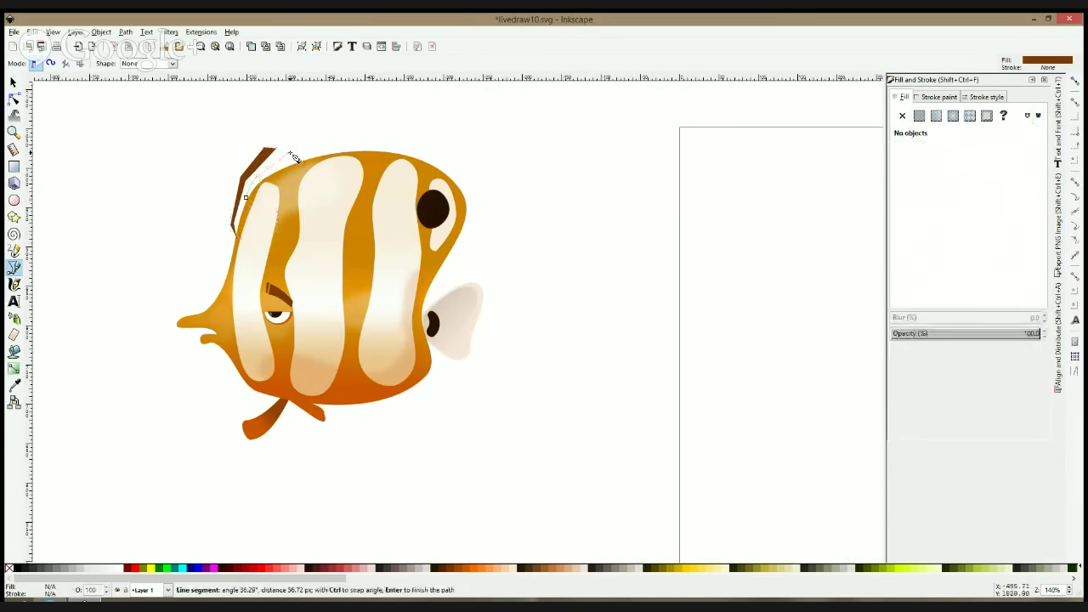
pyautogui.click(247, 198)
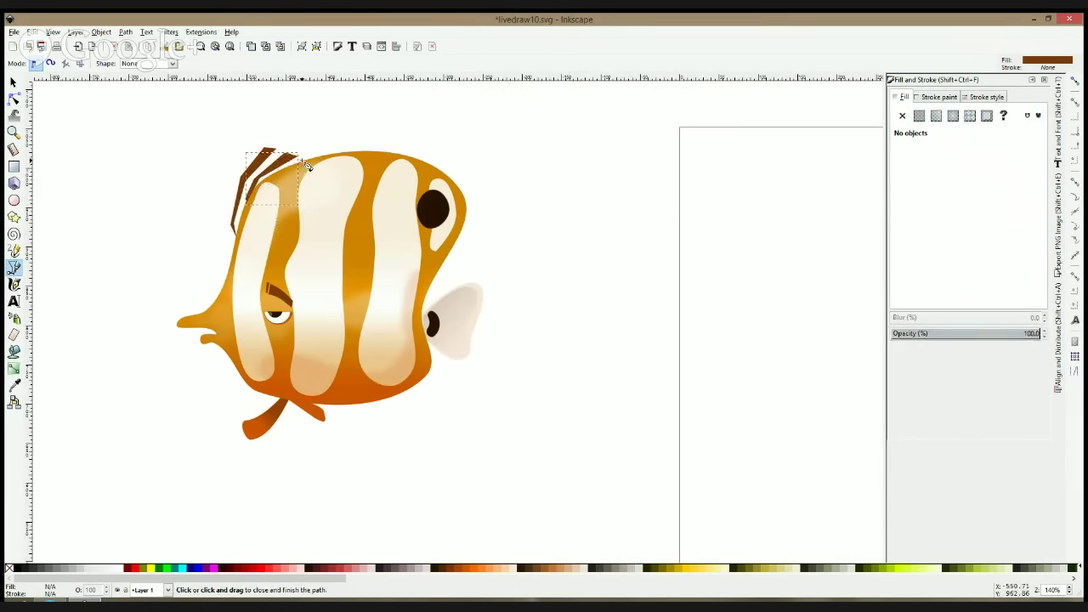
# Draw a closed jagged dark brown fin shape with several peaks along the top of the fish's back
pyautogui.click(302, 160)
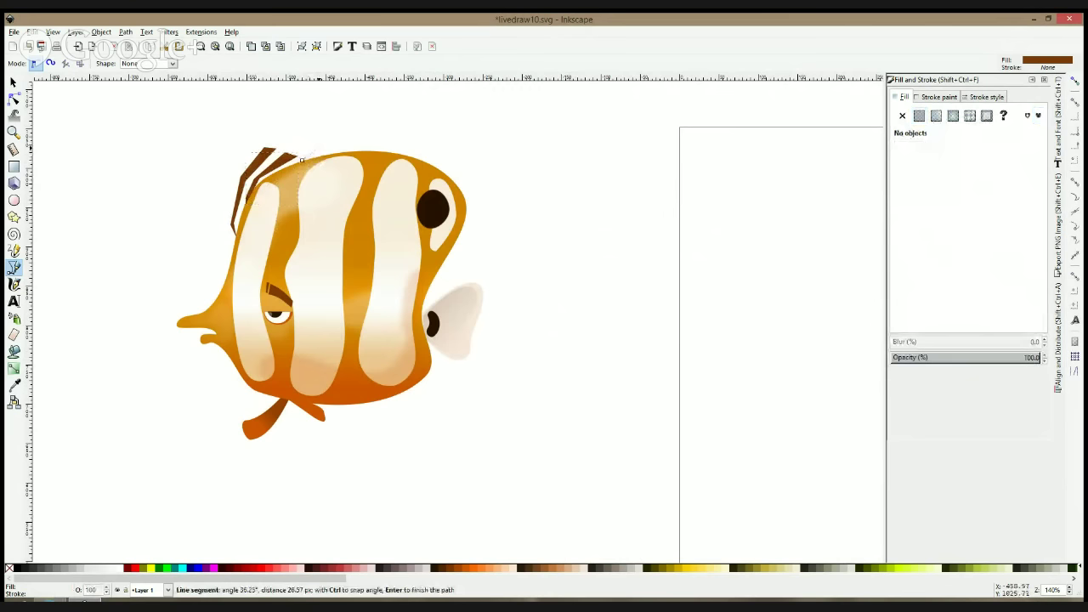
pyautogui.click(344, 151)
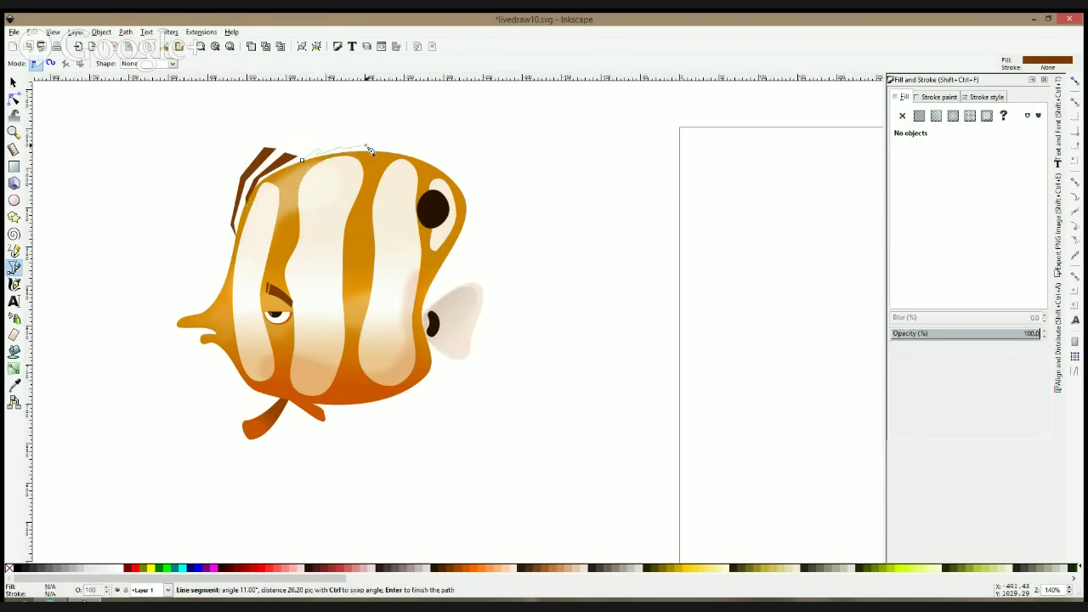
pyautogui.click(366, 145)
pyautogui.click(368, 148)
pyautogui.click(388, 146)
pyautogui.click(388, 149)
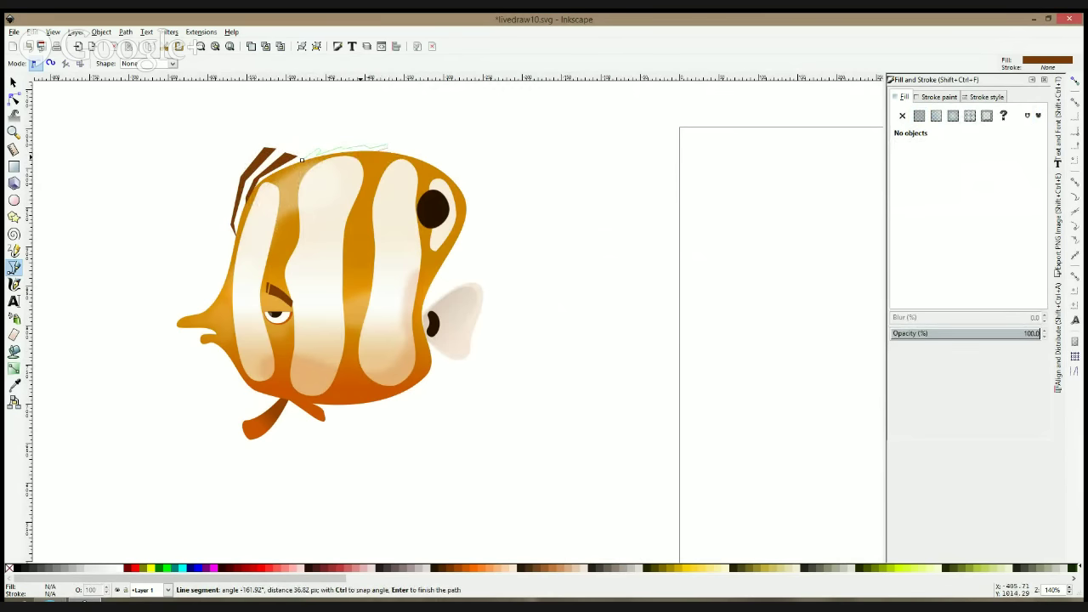
pyautogui.click(302, 161)
# Add a small dark brown diamond shape just behind the jagged fin on the fish's back
pyautogui.click(394, 145)
pyautogui.click(397, 150)
pyautogui.click(399, 145)
pyautogui.click(394, 146)
pyautogui.scroll(2, 323, 180)
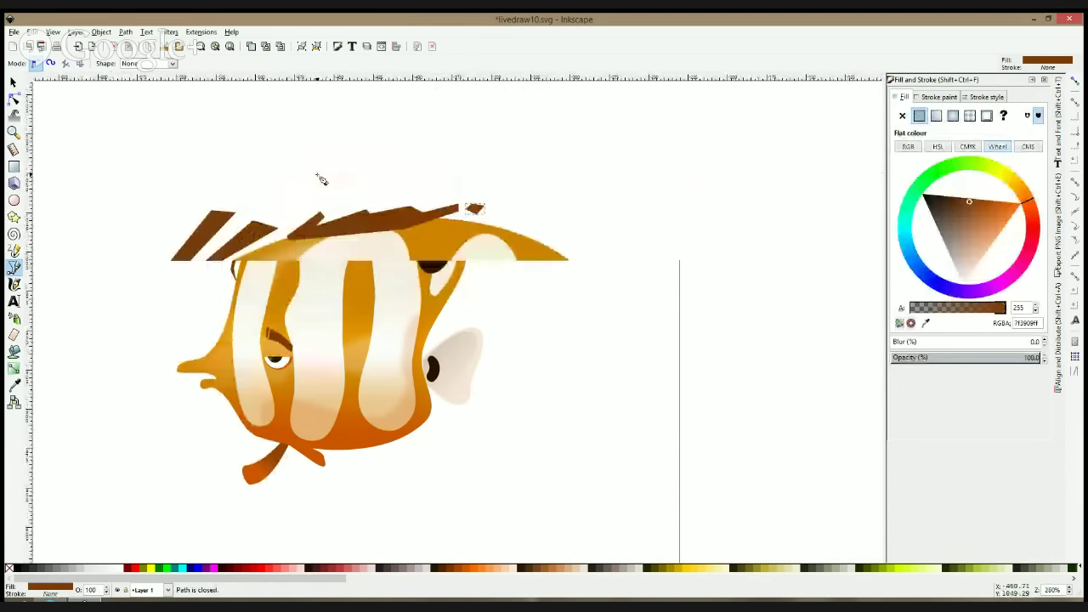
pyautogui.press('s')
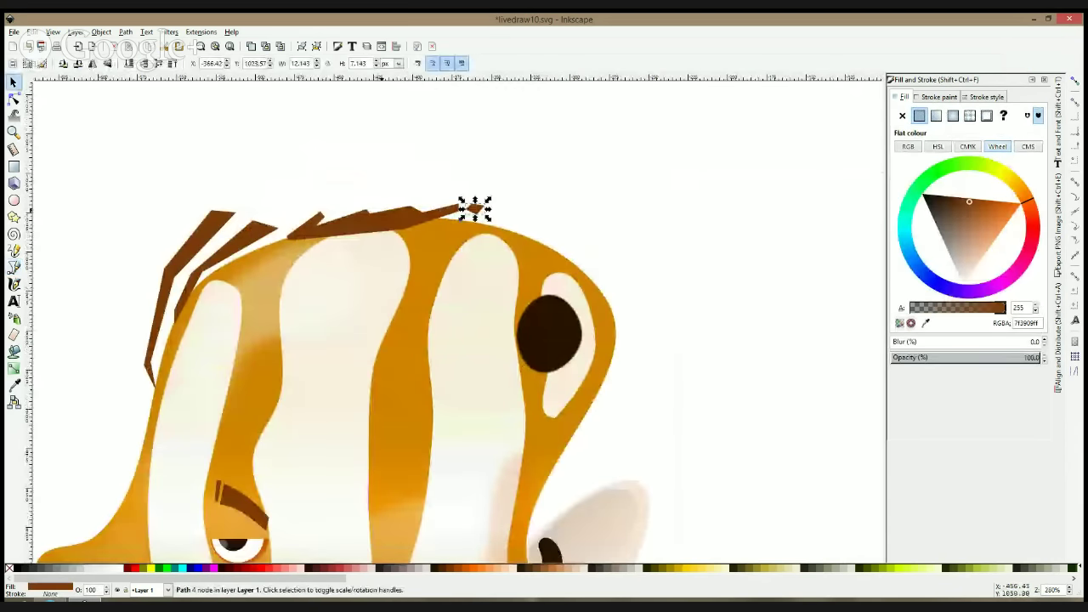
pyautogui.keyDown('shift'); pyautogui.click(358, 222); pyautogui.keyUp('shift')
pyautogui.click(141, 160)
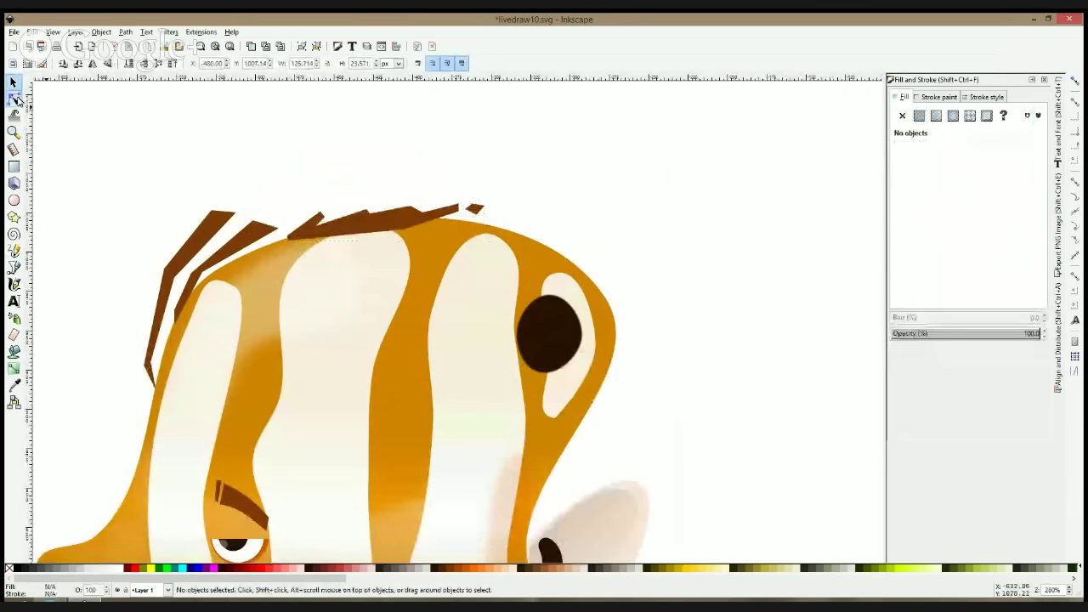
# Smooth the nodes of the outer front spine into a curve and round its upper tip
pyautogui.press('n')
pyautogui.click(164, 267)
pyautogui.click(167, 270)
pyautogui.keyDown('ctrl'); pyautogui.click(147, 364); pyautogui.keyUp('ctrl')
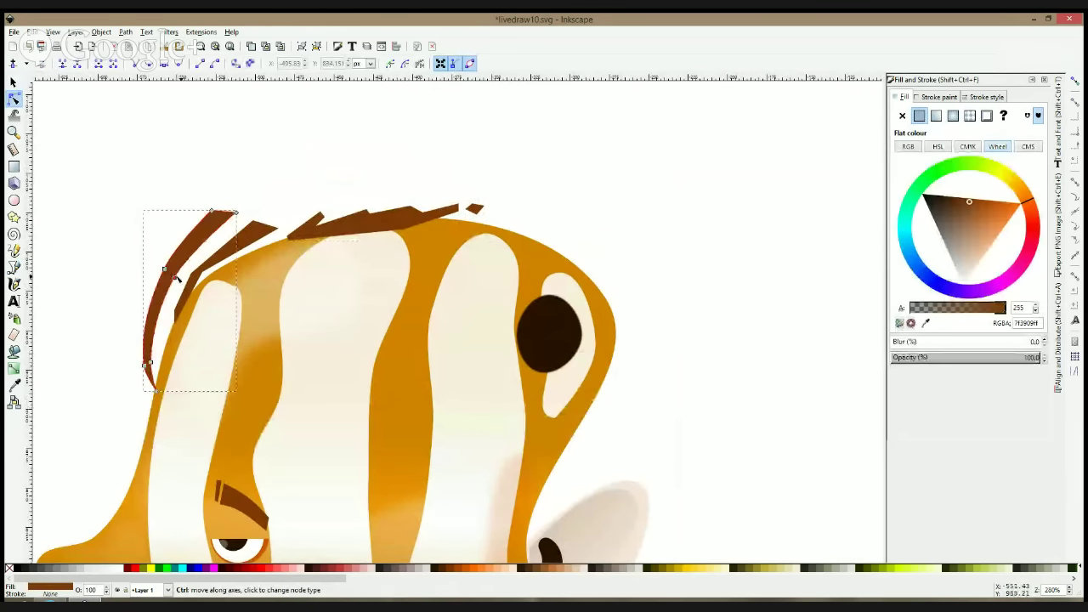
pyautogui.keyDown('ctrl'); pyautogui.click(237, 211); pyautogui.keyUp('ctrl')
pyautogui.keyDown('ctrl'); pyautogui.click(238, 211); pyautogui.keyUp('ctrl')
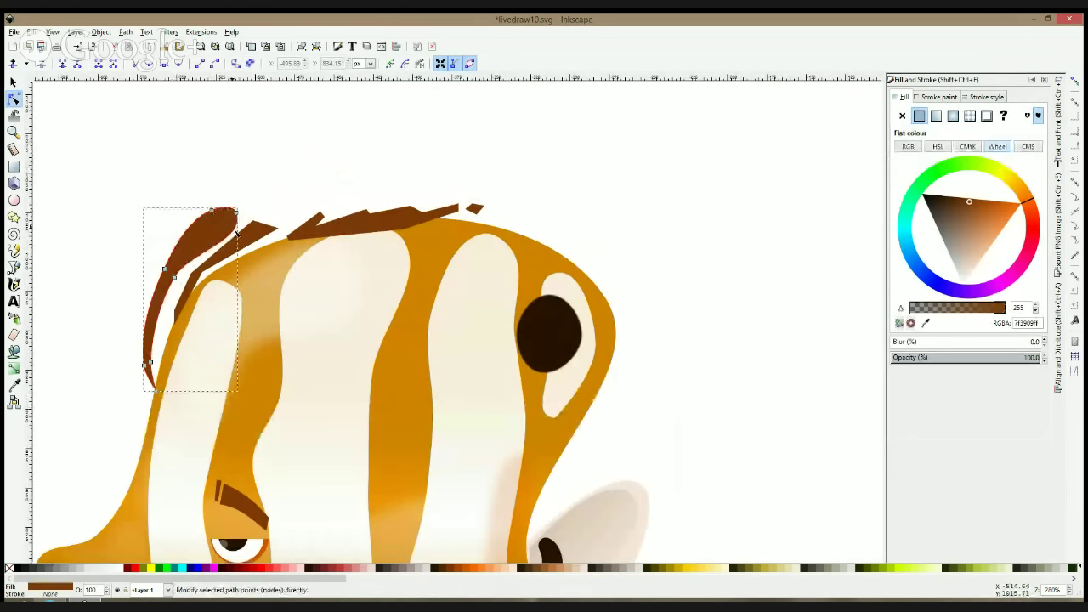
pyautogui.moveTo(236, 232); pyautogui.dragTo(223, 226)
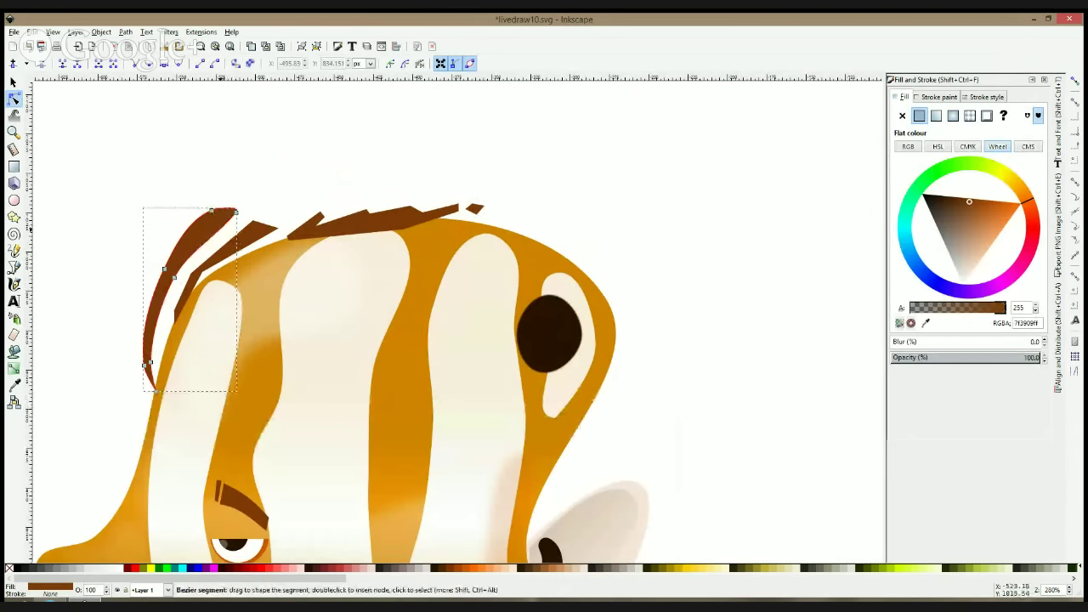
# Smooth the nodes of the inner front spine and reshape its upper end into a slimmer rounded tip
pyautogui.click(253, 224)
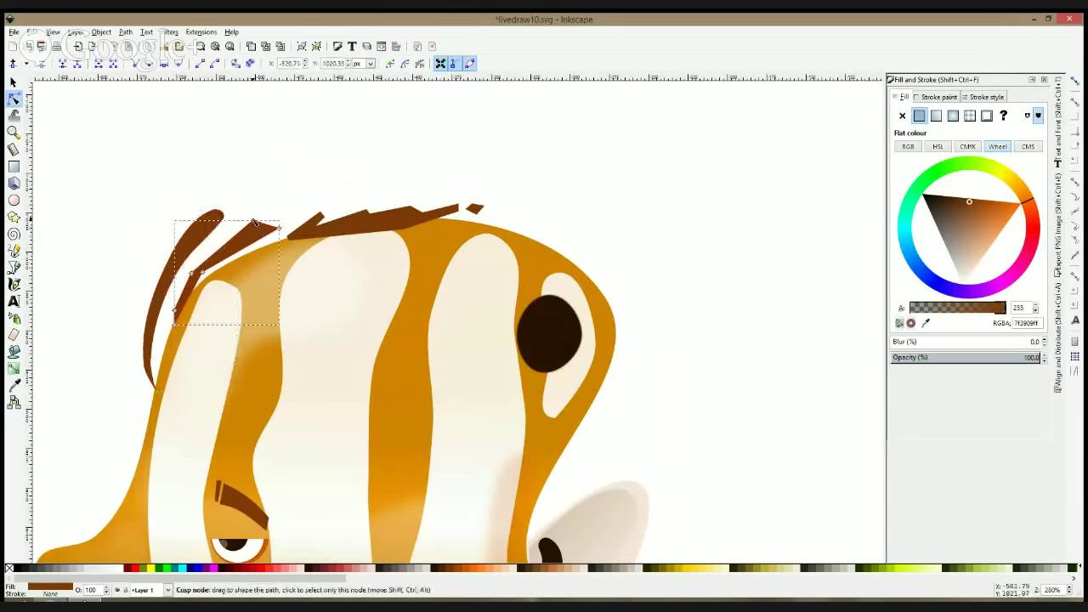
pyautogui.keyDown('ctrl'); pyautogui.click(253, 222); pyautogui.keyUp('ctrl')
pyautogui.keyDown('ctrl'); pyautogui.click(279, 228); pyautogui.keyUp('ctrl')
pyautogui.keyDown('ctrl'); pyautogui.click(201, 273); pyautogui.keyUp('ctrl')
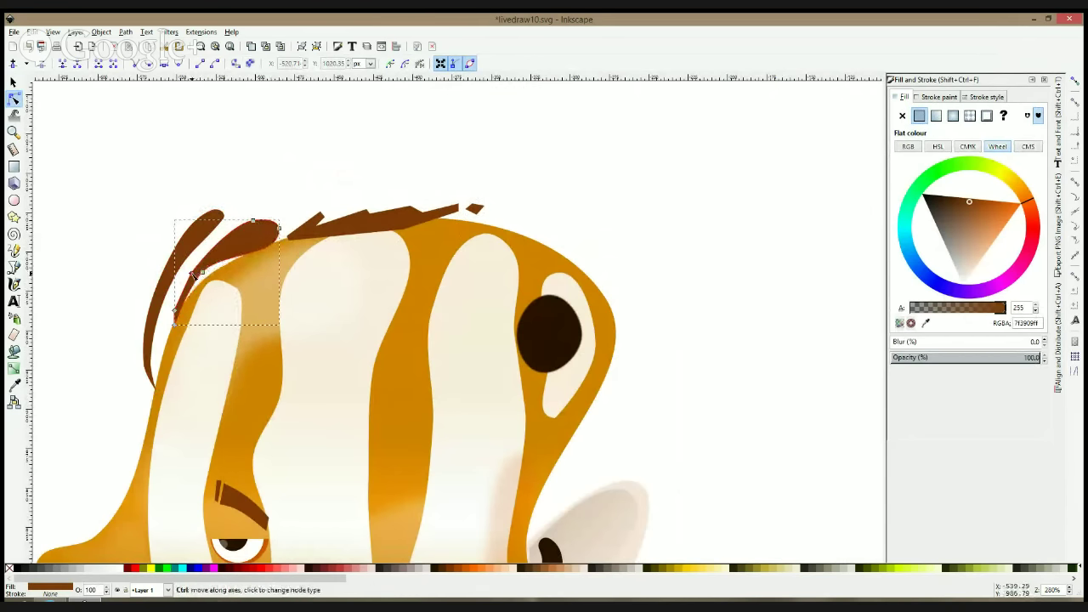
pyautogui.keyDown('ctrl'); pyautogui.click(192, 274); pyautogui.keyUp('ctrl')
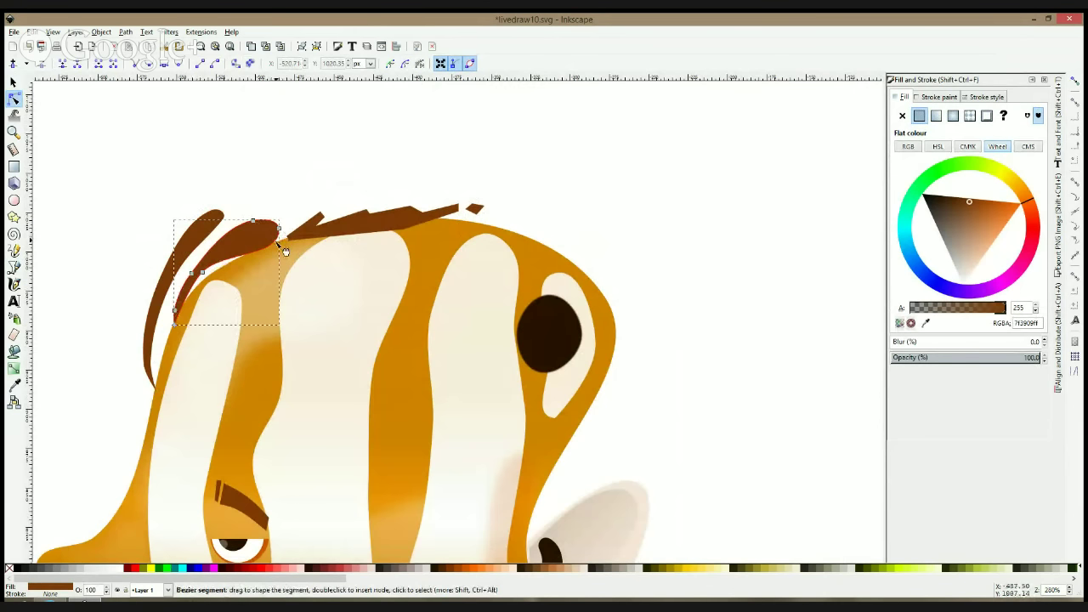
pyautogui.moveTo(275, 235)
pyautogui.mouseDown()
pyautogui.moveTo(264, 231)
pyautogui.moveTo(279, 225)
pyautogui.mouseUp()
# Adjust the lower nodes of the outer front spine so its base tapers in against the body outline
pyautogui.click(217, 218)
pyautogui.click(153, 365)
pyautogui.moveTo(156, 391); pyautogui.dragTo(160, 347)
pyautogui.click(147, 343)
# Extend the front tip of the jagged brown fin down along the fish's back outline
pyautogui.click(315, 222)
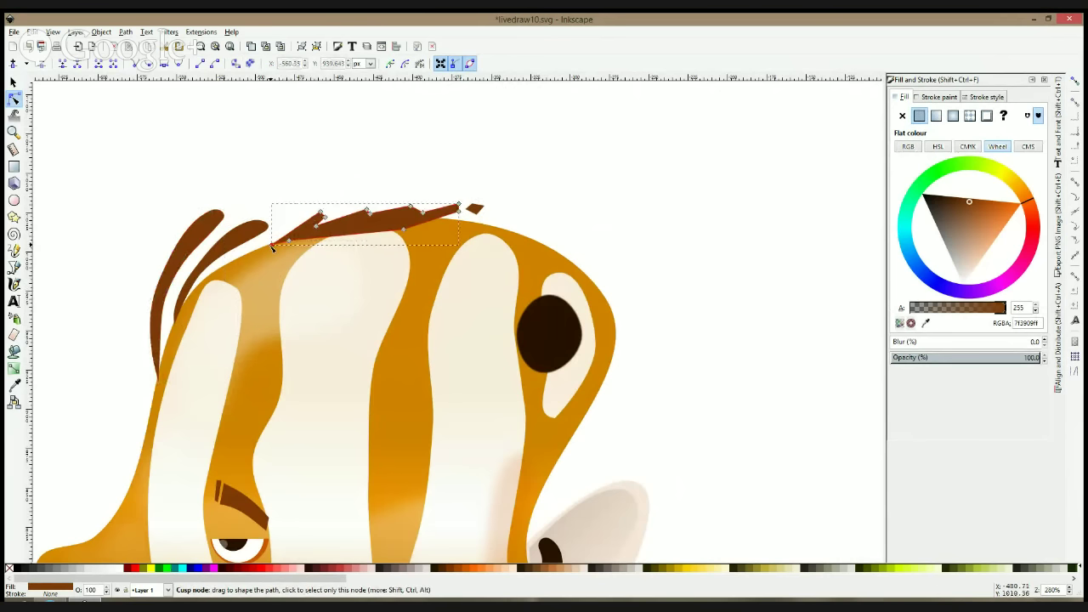
pyautogui.click(271, 246)
pyautogui.moveTo(312, 236); pyautogui.dragTo(323, 216)
pyautogui.hotkey('ctrl', 'z')
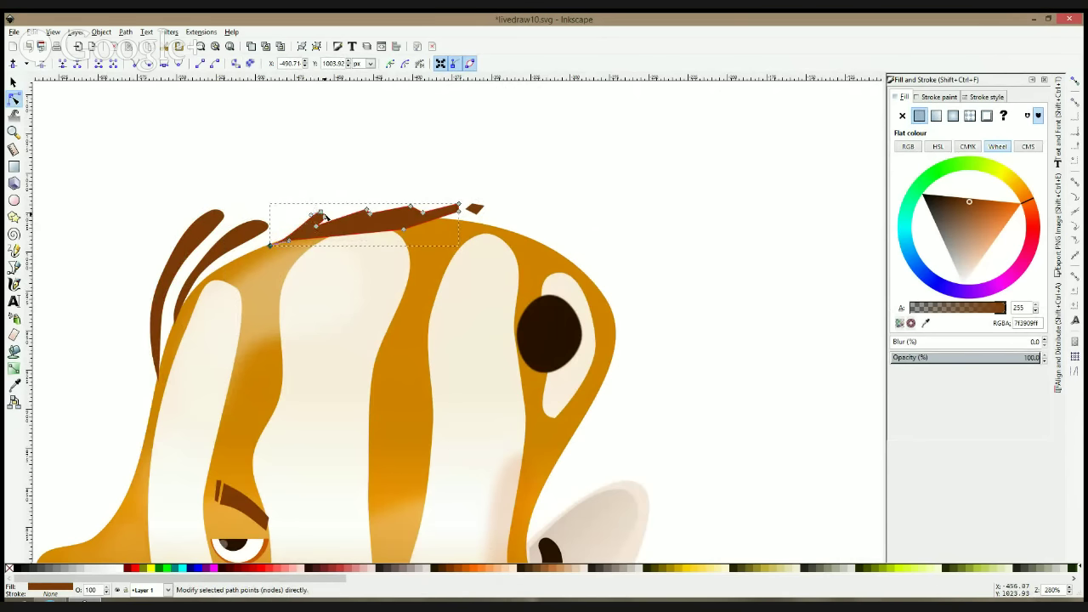
# Round the fin's jagged points into soft waves and smooth the small diamond behind it into an oval
pyautogui.moveTo(327, 214)
pyautogui.mouseDown()
pyautogui.moveTo(416, 213)
pyautogui.moveTo(406, 215)
pyautogui.mouseUp()
pyautogui.keyDown('ctrl'); pyautogui.click(367, 210); pyautogui.keyUp('ctrl')
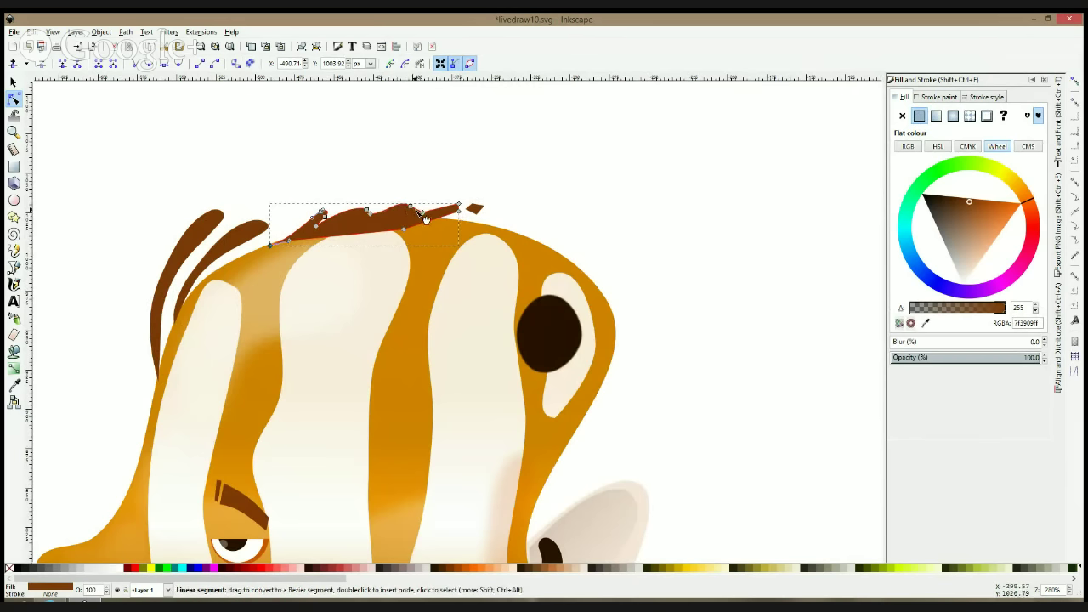
pyautogui.keyDown('ctrl'); pyautogui.click(459, 212); pyautogui.keyUp('ctrl')
pyautogui.keyDown('ctrl'); pyautogui.click(459, 205); pyautogui.keyUp('ctrl')
pyautogui.moveTo(436, 206); pyautogui.dragTo(440, 214)
pyautogui.click(474, 209)
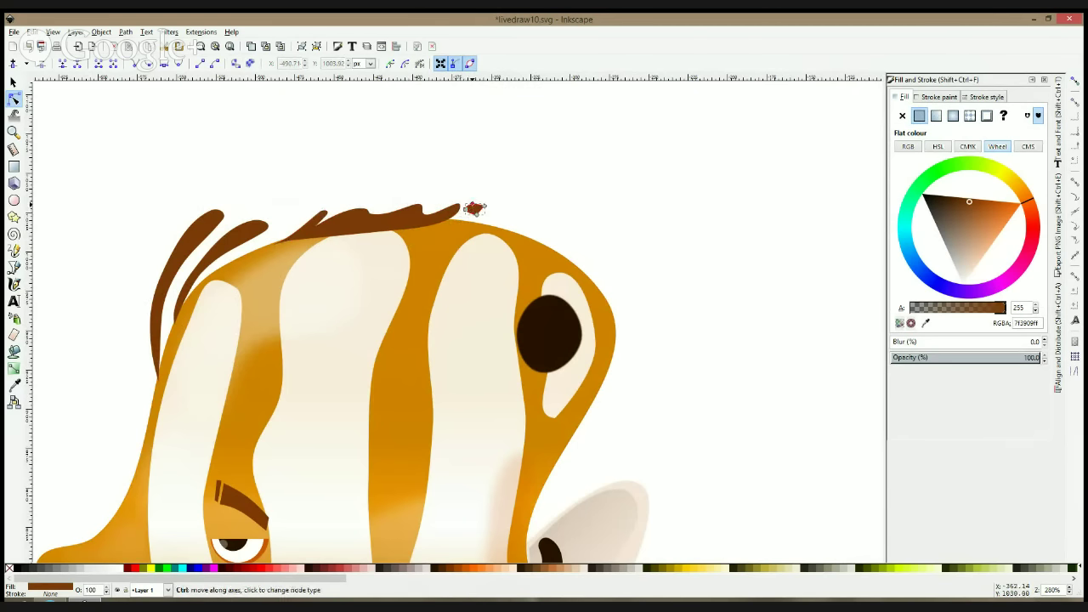
pyautogui.click(569, 202)
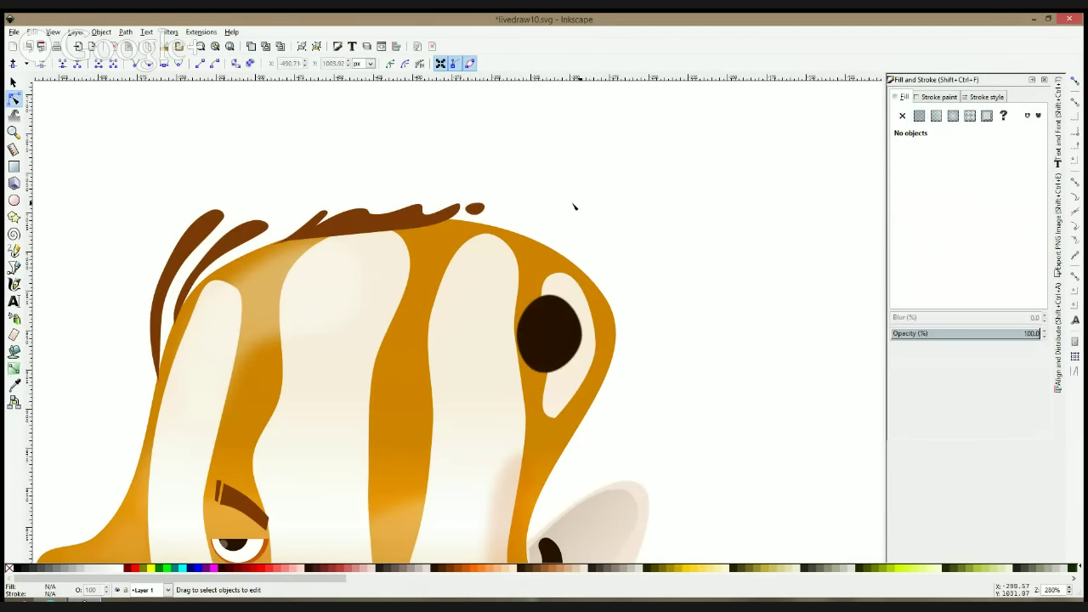
# Save the drawing, duplicate the whole finned fish, and place the copy directly below the original
pyautogui.scroll(-5, 575, 203)
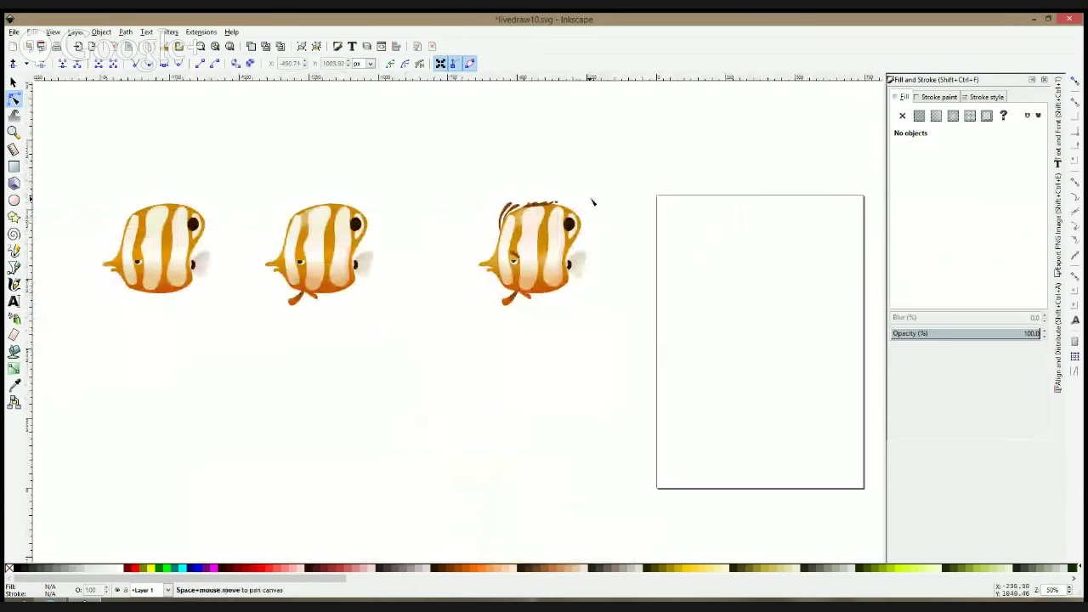
pyautogui.press('s')
pyautogui.moveTo(613, 178); pyautogui.dragTo(467, 326)
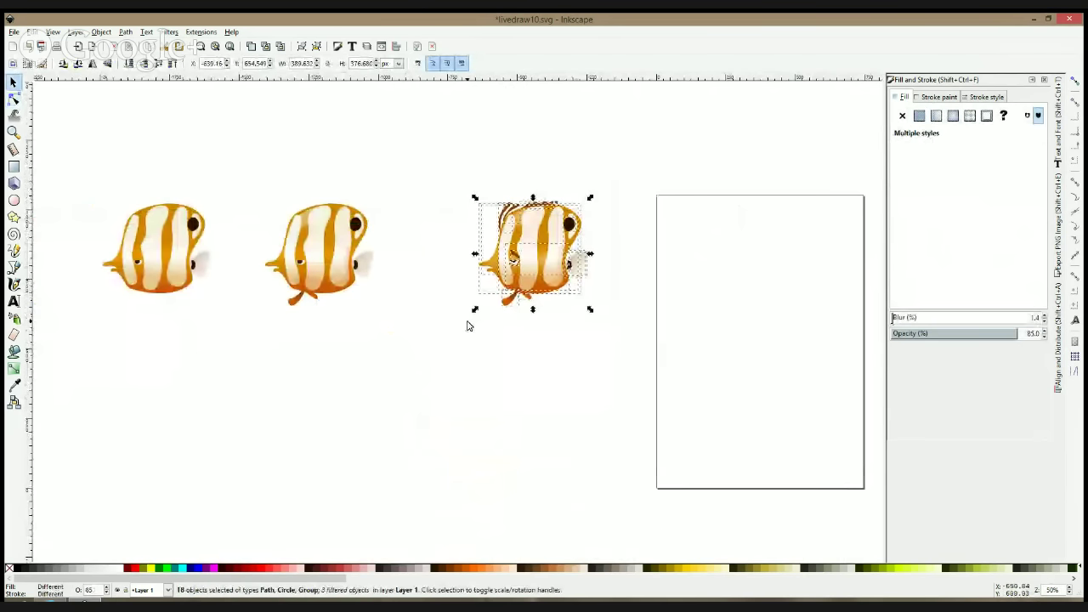
pyautogui.hotkey('ctrl', 's')
pyautogui.hotkey('ctrl', 'd')
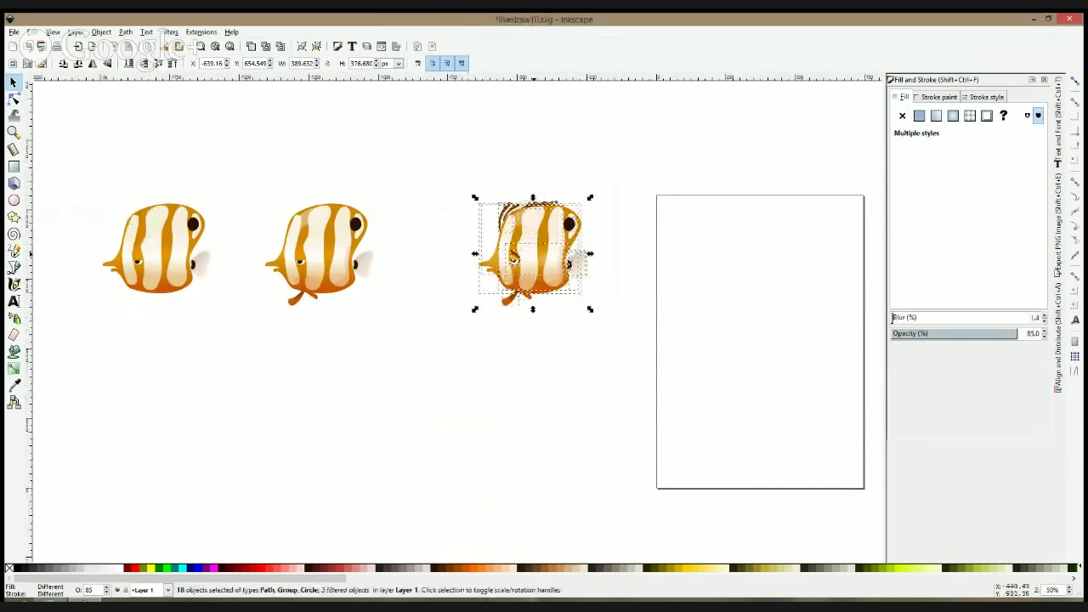
pyautogui.moveTo(534, 254); pyautogui.dragTo(533, 420)
pyautogui.click(633, 330)
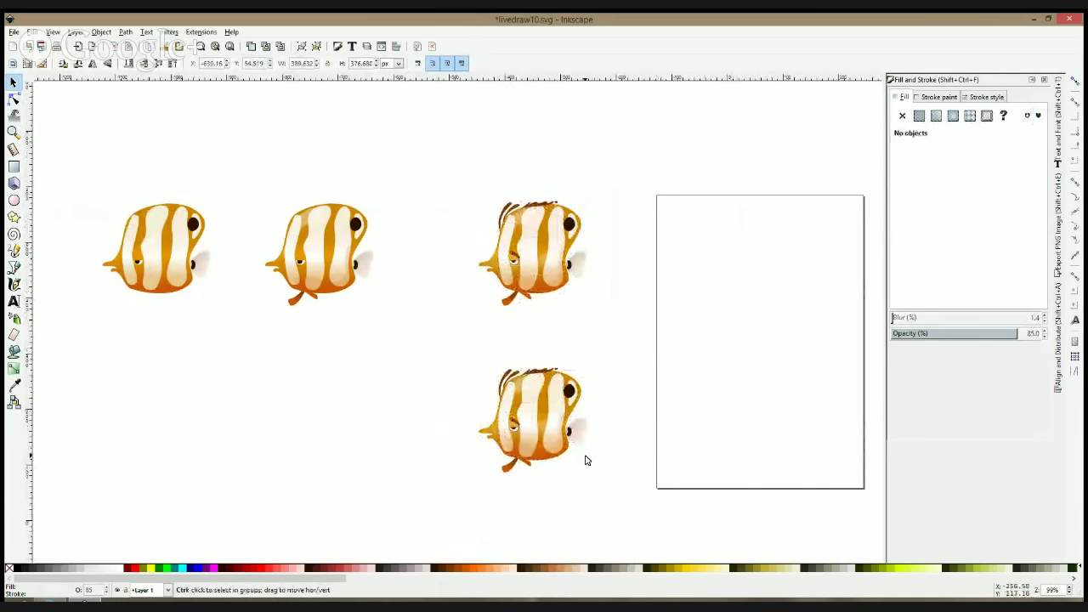
# Try to merge the copied fish's brown spines and back fin with its body using Union
pyautogui.keyDown('ctrl'); pyautogui.scroll(2, 586, 459); pyautogui.keyUp('ctrl')
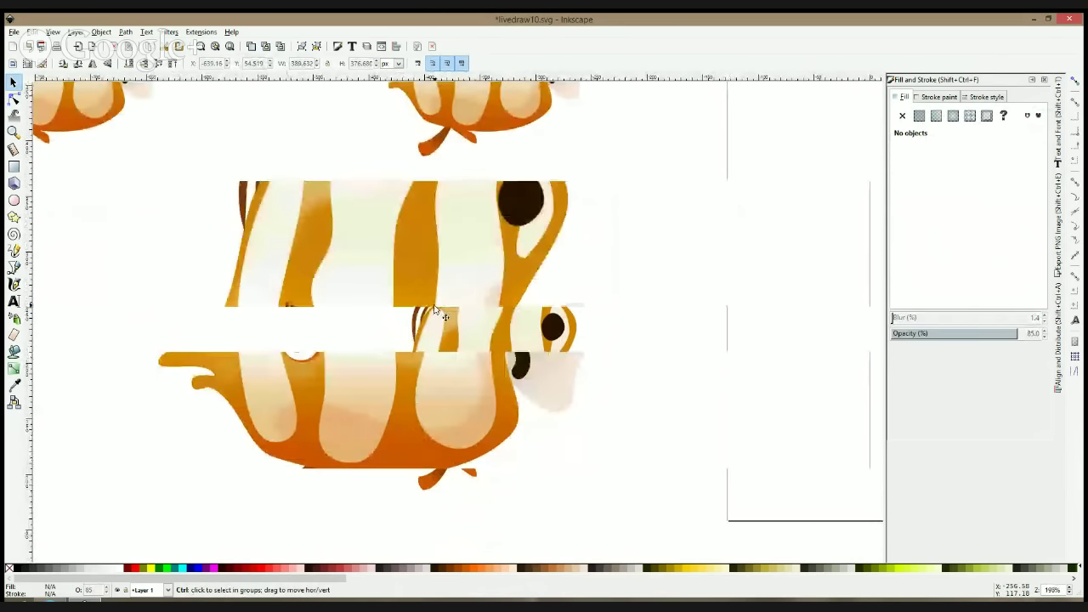
pyautogui.click(284, 142)
pyautogui.keyDown('shift'); pyautogui.click(469, 109); pyautogui.keyUp('shift')
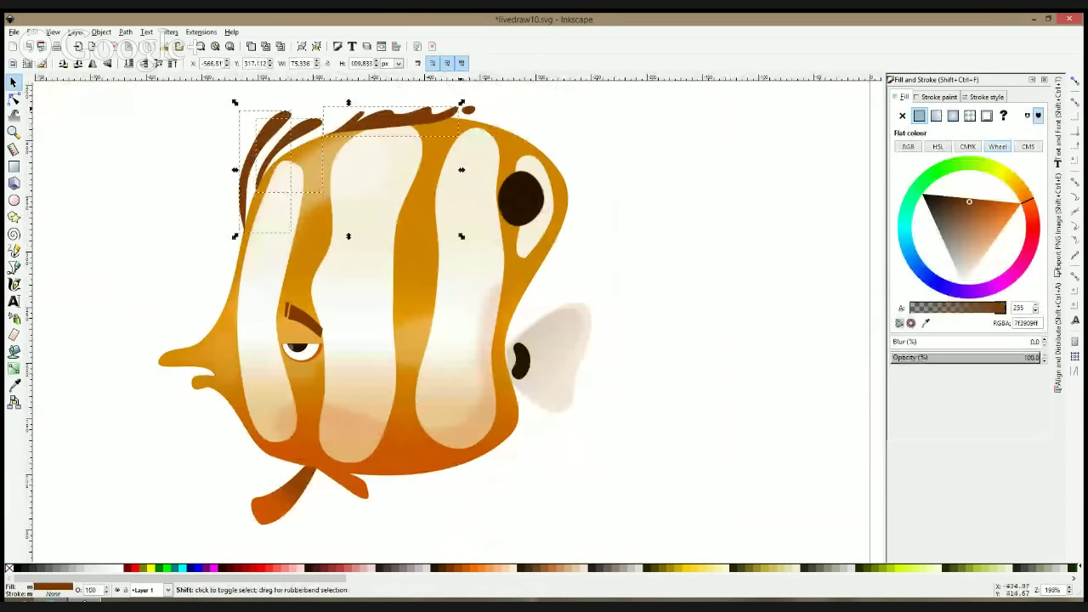
pyautogui.press('ctrl')
pyautogui.hotkey('ctrl', '+')
pyautogui.keyDown('shift'); pyautogui.click(458, 130); pyautogui.keyUp('shift')
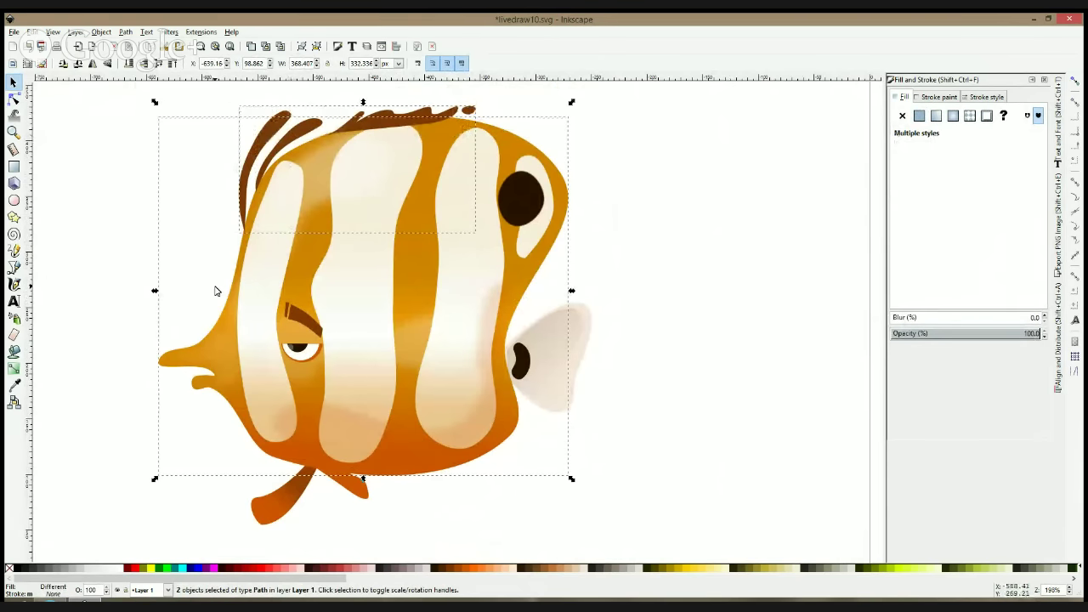
pyautogui.hotkey('ctrl', '+')
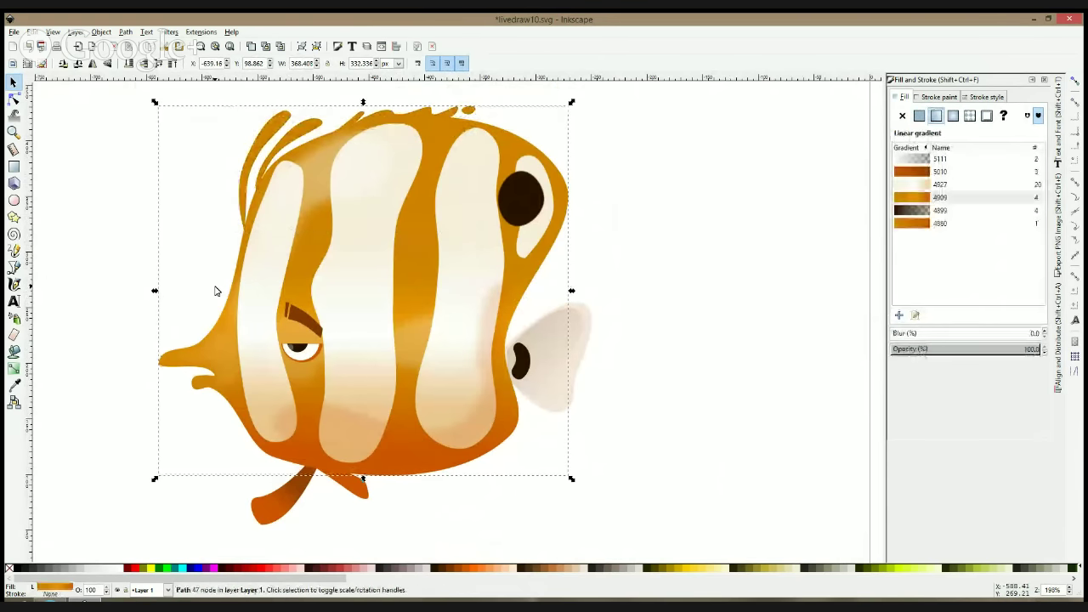
pyautogui.click(105, 335)
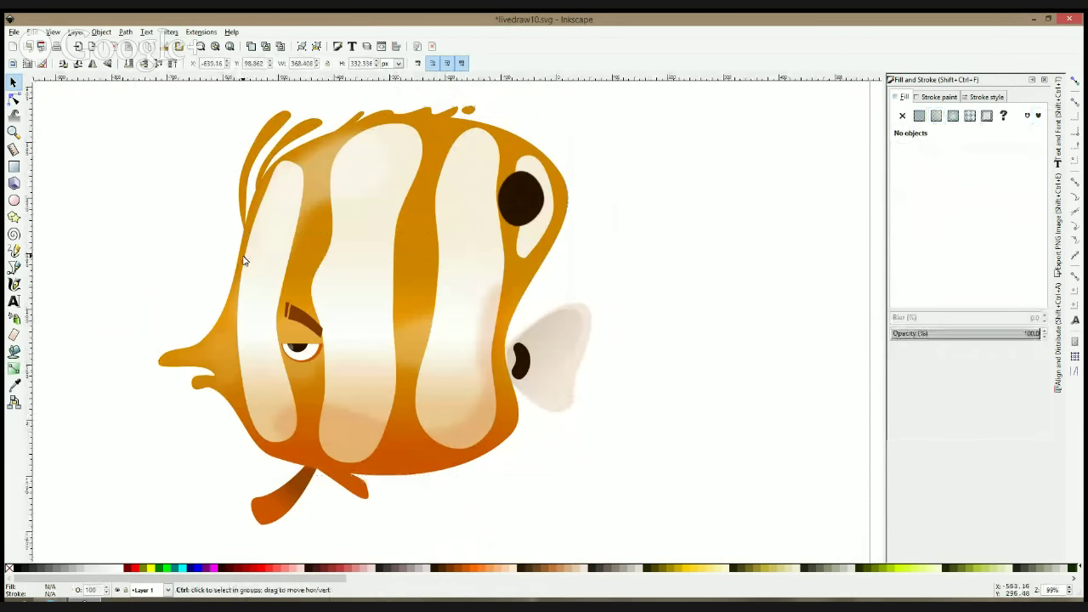
pyautogui.scroll(-2, 243, 255)
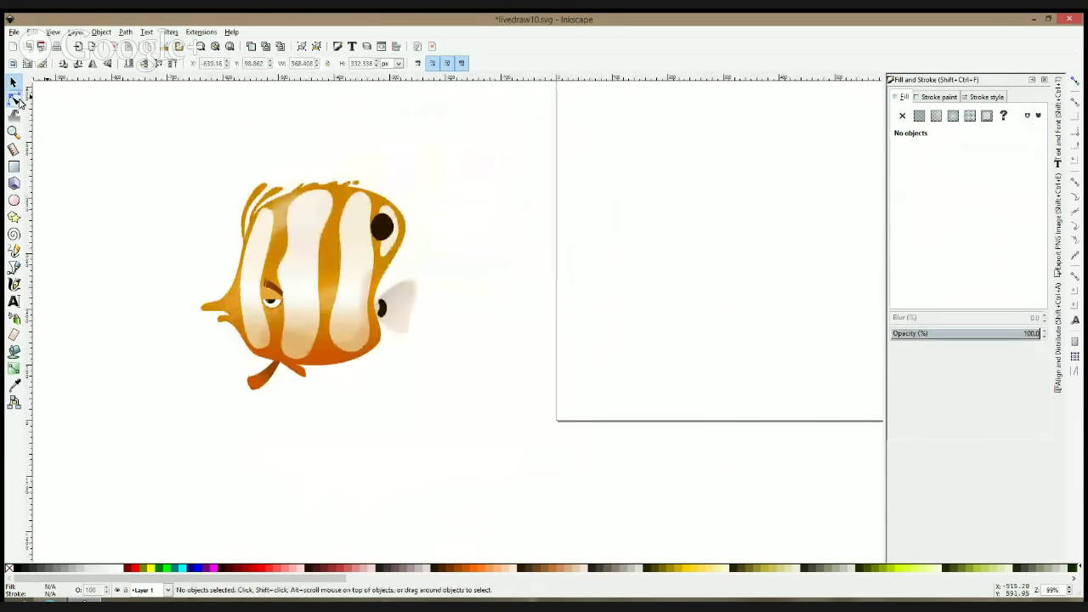
pyautogui.scroll(2, 296, 188)
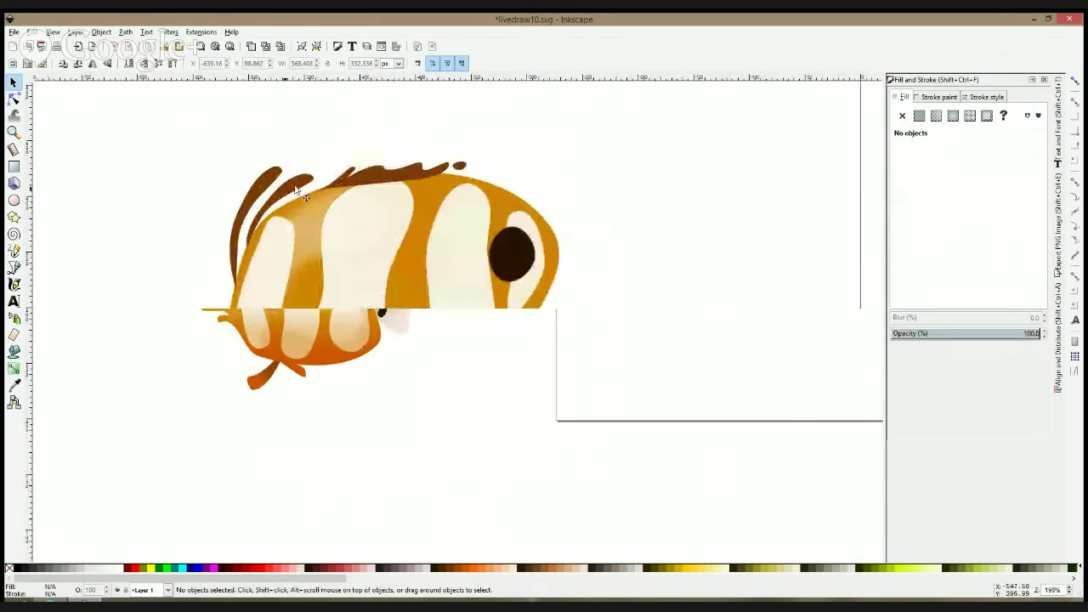
# Break the copied fish's combined brown spine path apart into separate shapes
pyautogui.doubleClick(296, 186)
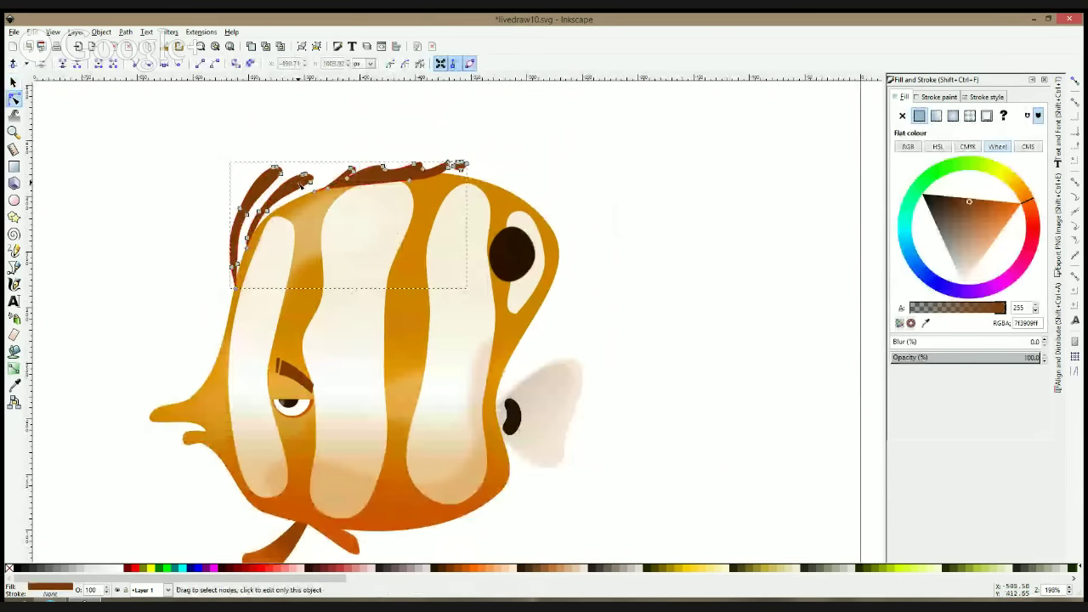
pyautogui.hotkey('ctrl', 'shift', 'k')
pyautogui.press('Escape')
# Shift and tilt the two front spines back so they sit closer to the wavy fin and overlap the body
pyautogui.click(299, 183)
pyautogui.press('F1')
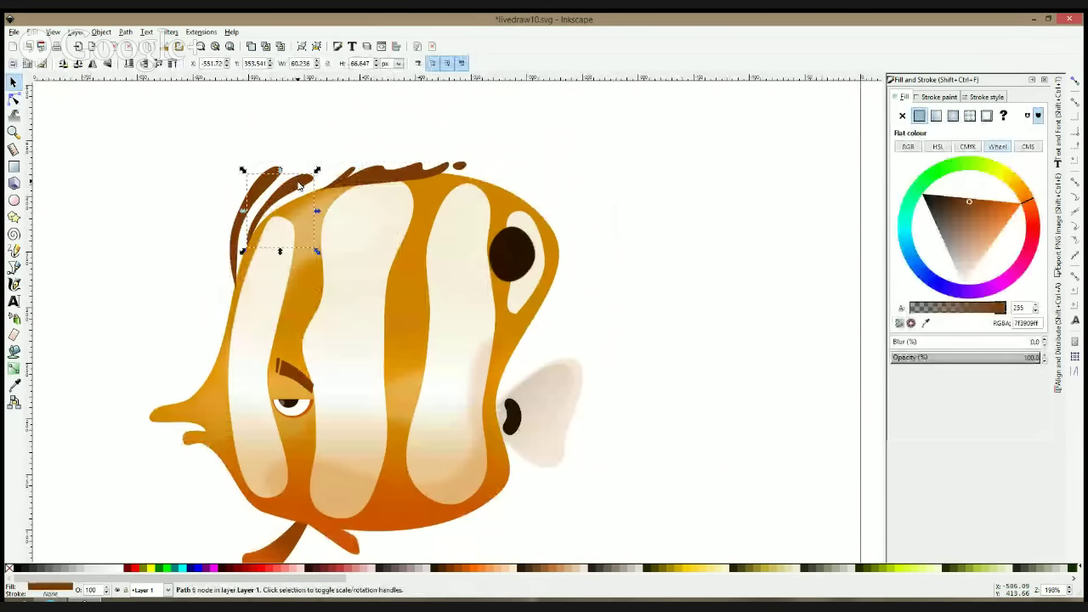
pyautogui.moveTo(300, 184)
pyautogui.mouseDown()
pyautogui.moveTo(345, 161)
pyautogui.moveTo(326, 169)
pyautogui.mouseUp()
pyautogui.click(315, 174)
pyautogui.click(339, 167)
pyautogui.moveTo(247, 192); pyautogui.dragTo(284, 181)
pyautogui.click(274, 196)
# Draw a small brown spine in front of the outer spine and curve its sides into a slim drop
pyautogui.click(13, 267)
pyautogui.click(250, 224)
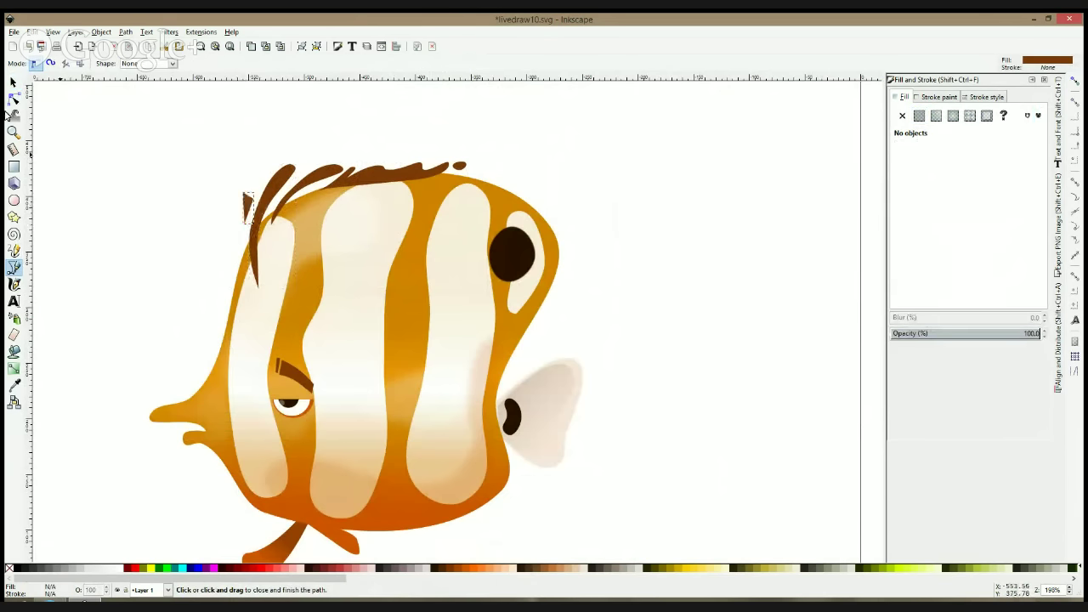
pyautogui.press('Return')
pyautogui.click(13, 98)
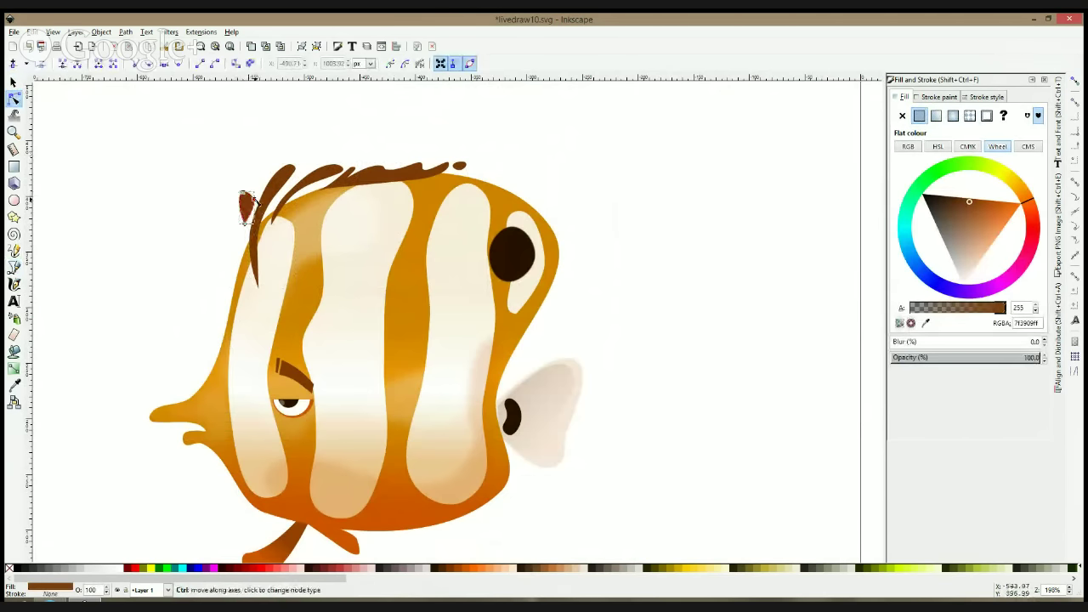
pyautogui.moveTo(254, 200); pyautogui.dragTo(241, 208)
pyautogui.click(196, 217)
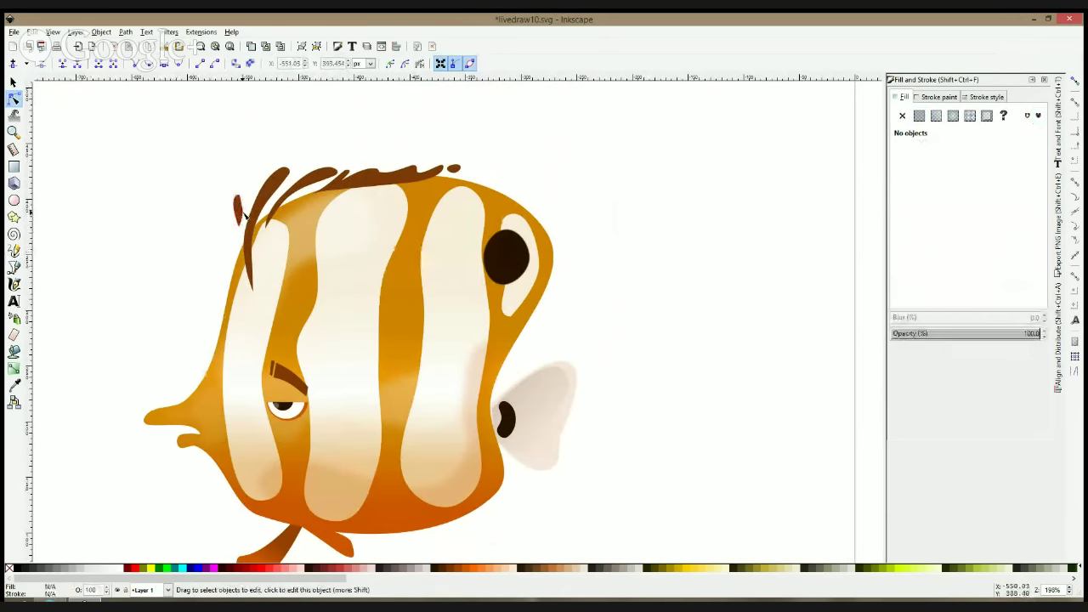
# Unite the small front spine, both curved spines, the wavy fin and the oval with the orange body
pyautogui.click(238, 211)
pyautogui.press('s')
pyautogui.keyDown('shift'); pyautogui.click(261, 193); pyautogui.keyUp('shift')
pyautogui.keyDown('shift'); pyautogui.click(309, 176); pyautogui.keyUp('shift')
pyautogui.keyDown('shift'); pyautogui.click(367, 176); pyautogui.keyUp('shift')
pyautogui.keyDown('shift'); pyautogui.click(454, 169); pyautogui.keyUp('shift')
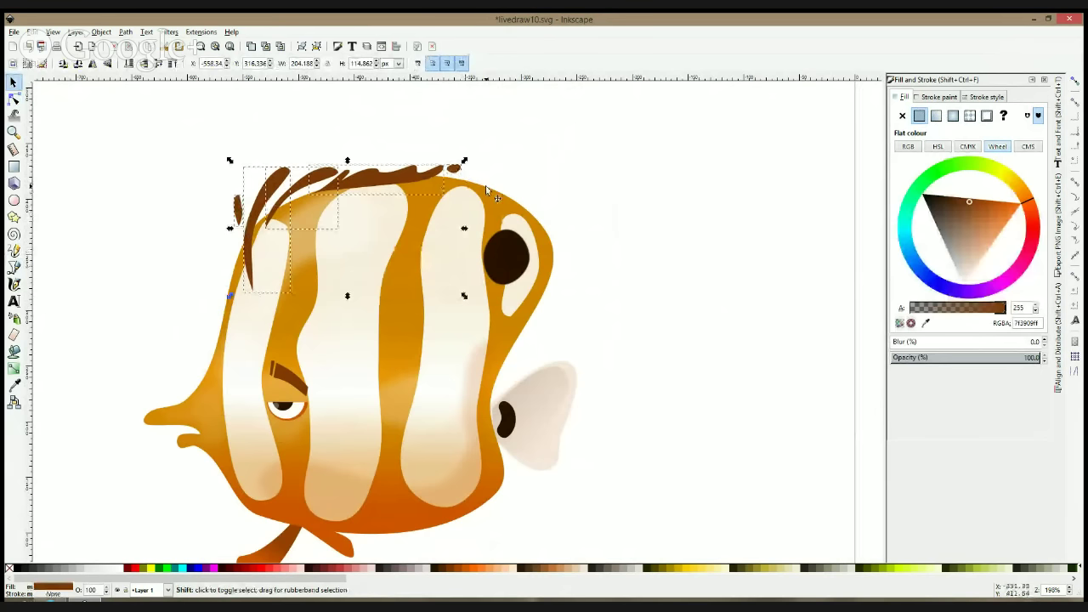
pyautogui.keyDown('shift'); pyautogui.click(485, 185); pyautogui.keyUp('shift')
pyautogui.hotkey('ctrl', '+')
pyautogui.click(685, 212)
pyautogui.scroll(-4, 686, 212)
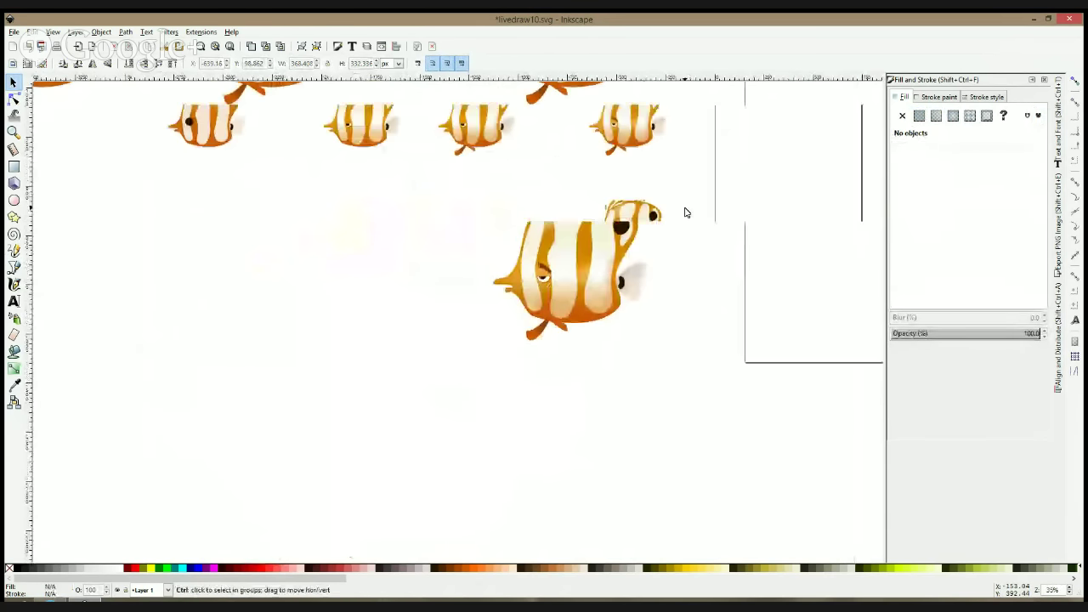
pyautogui.scroll(2, 686, 212)
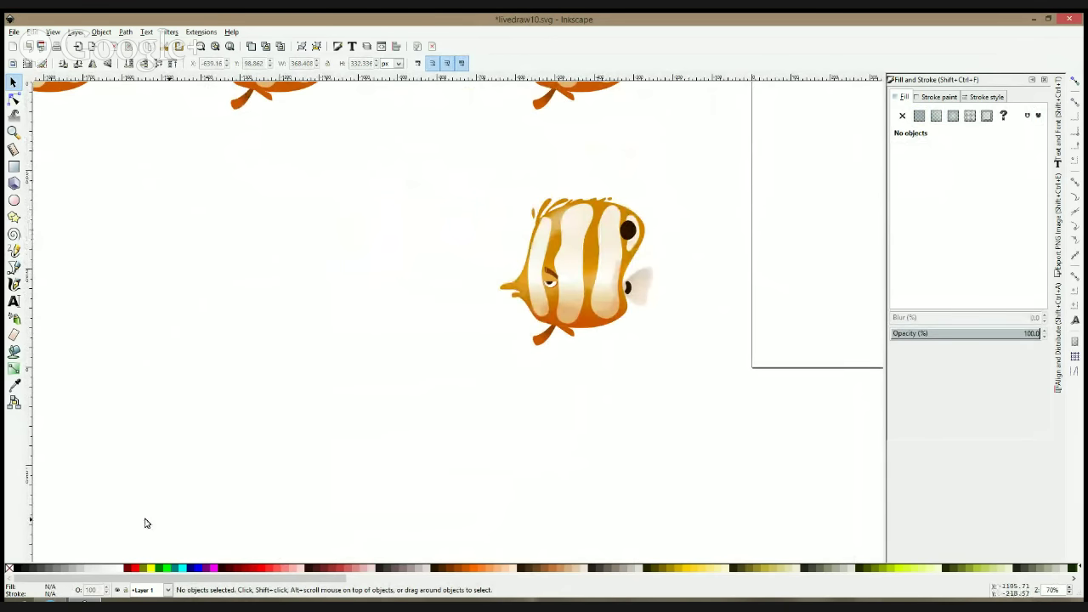
pyautogui.click(118, 601)
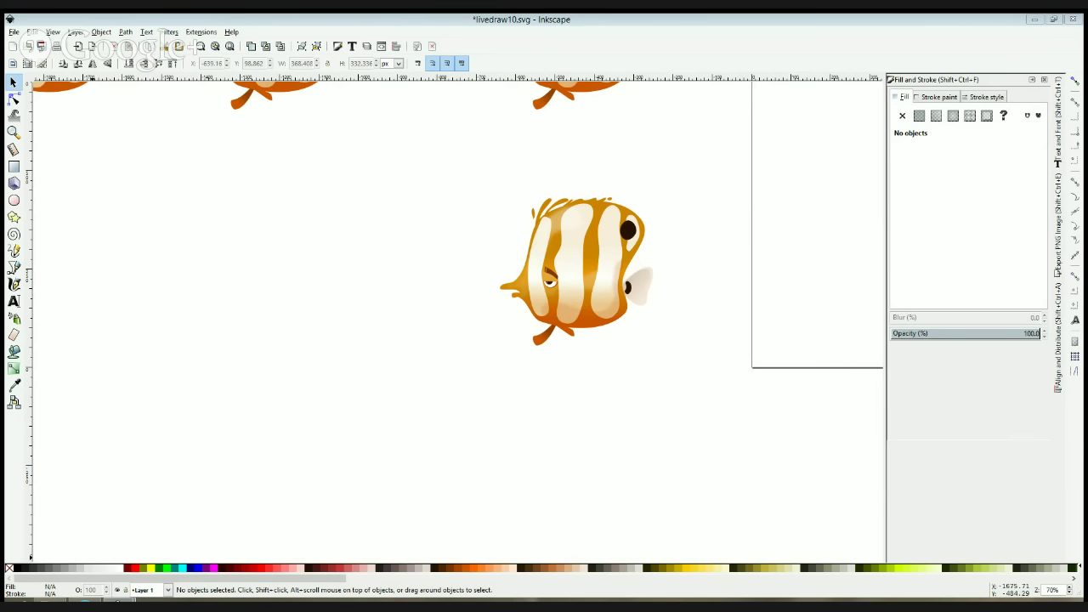
pyautogui.click(81, 217)
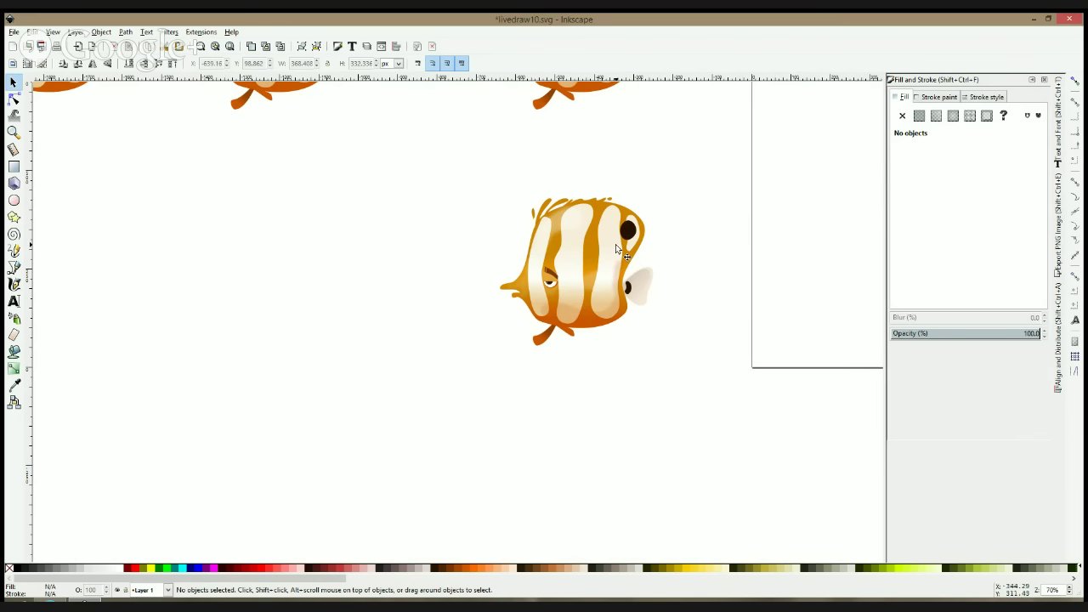
# View the finished fish in the No Filters display mode and in Outline mode
pyautogui.click(54, 32)
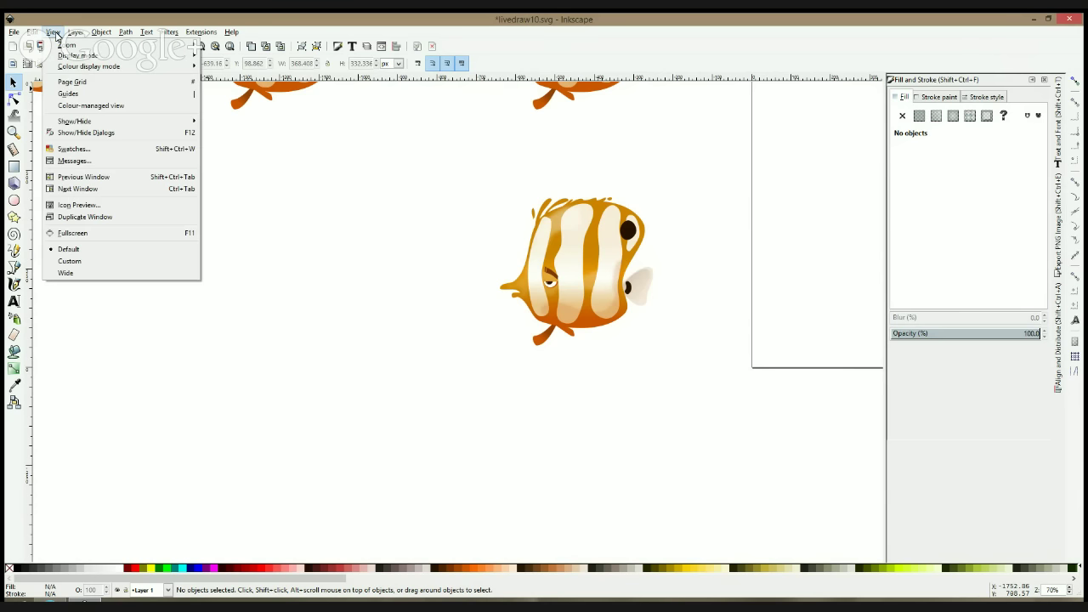
pyautogui.click(54, 32)
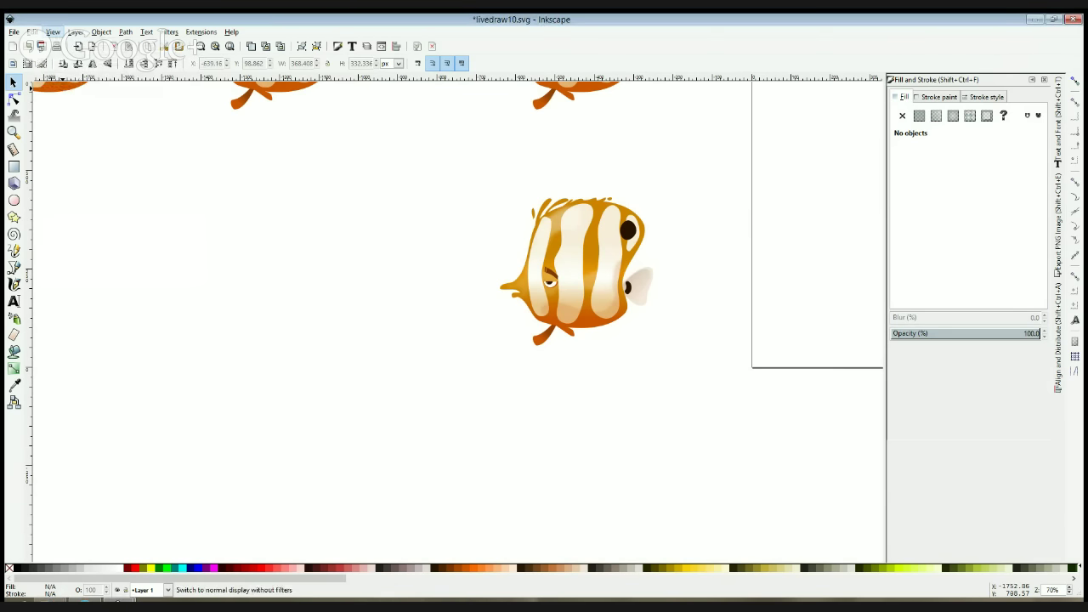
pyautogui.click(242, 73)
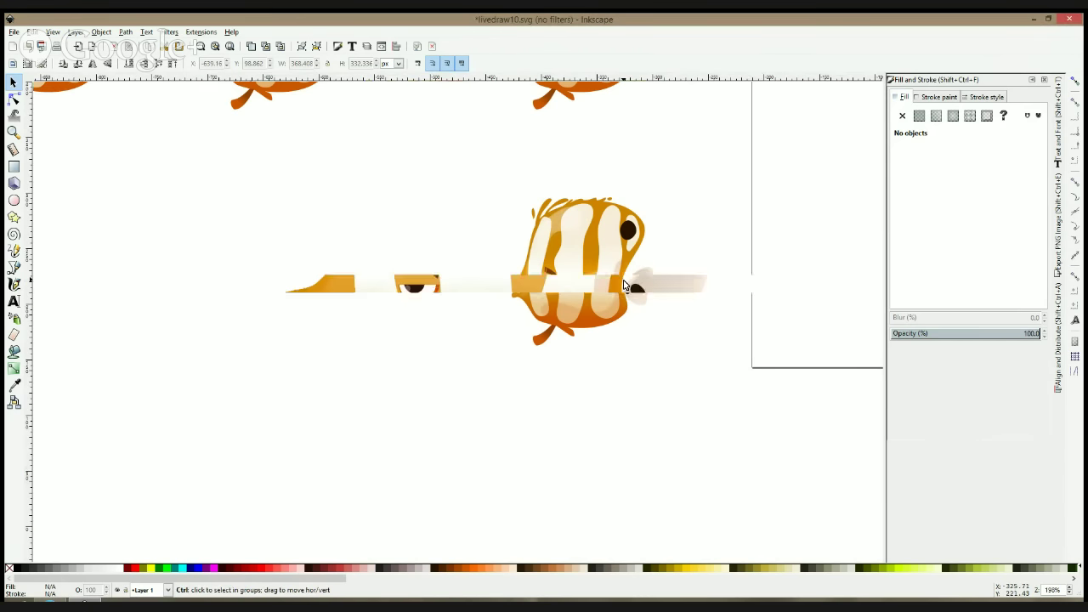
pyautogui.scroll(3, 629, 284)
pyautogui.click(55, 32)
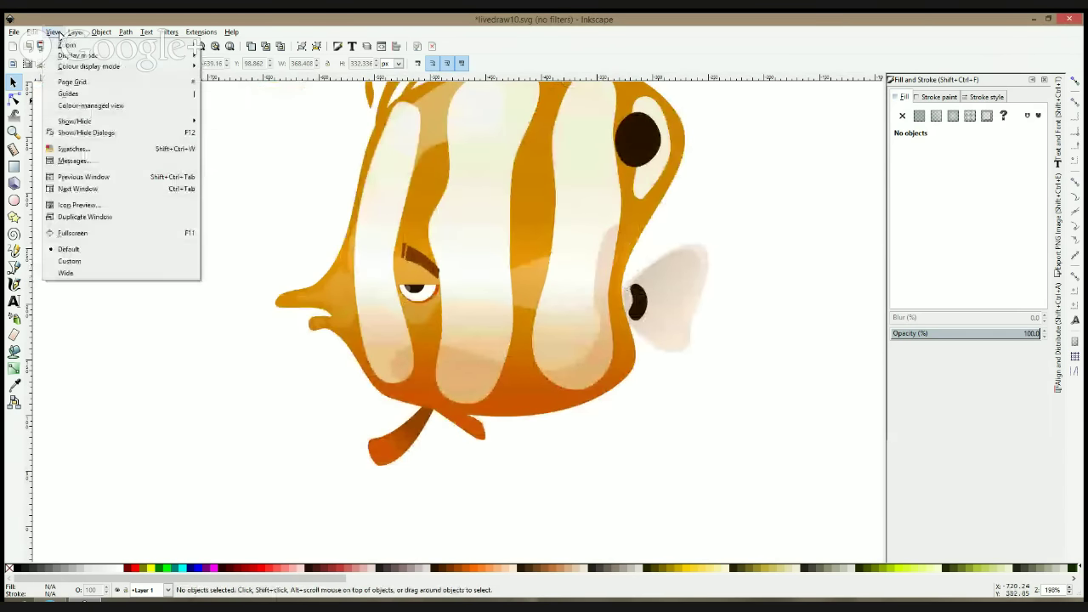
pyautogui.click(55, 33)
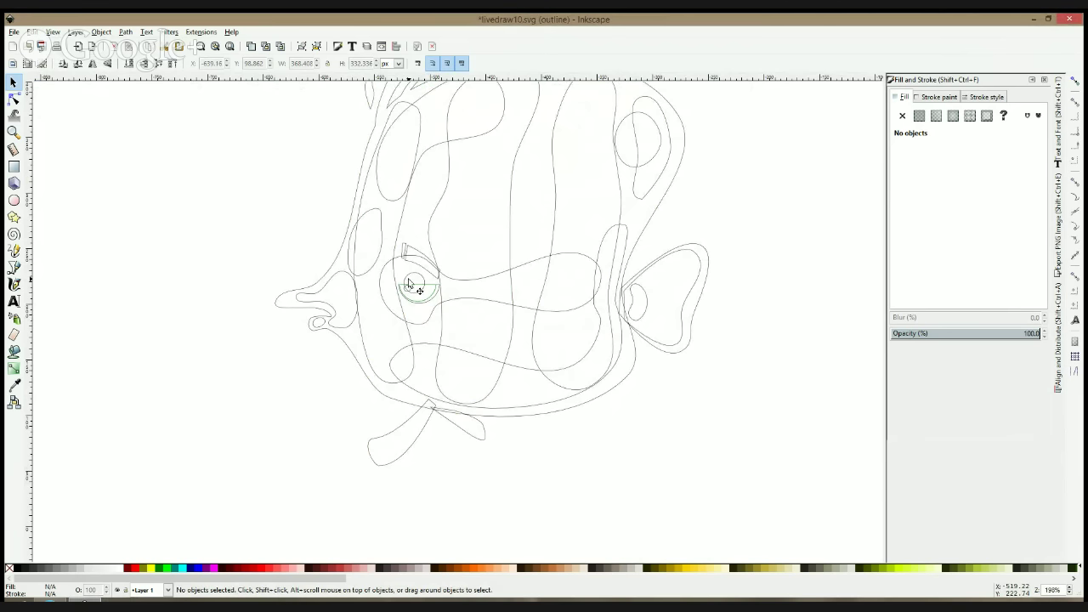
# Cycle through the display modes and return the canvas to normal display with the blurs rendered
pyautogui.press('ctrl')
pyautogui.press('ctrl+KP_5')
pyautogui.press('ctrl+KP_5')
pyautogui.click(52, 32)
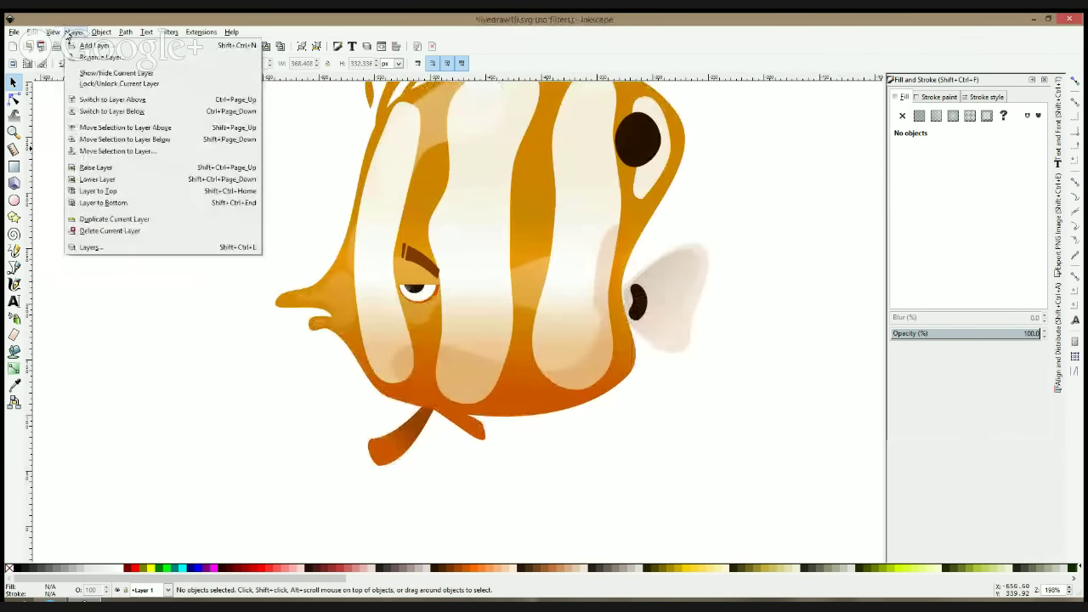
pyautogui.click(51, 32)
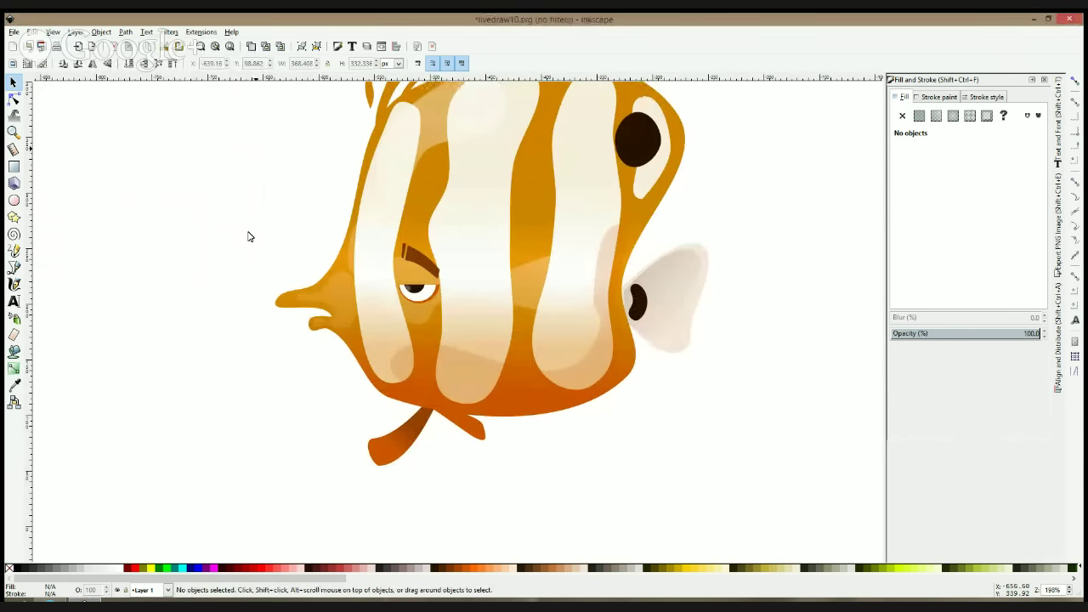
pyautogui.press('ctrl+KP_5')
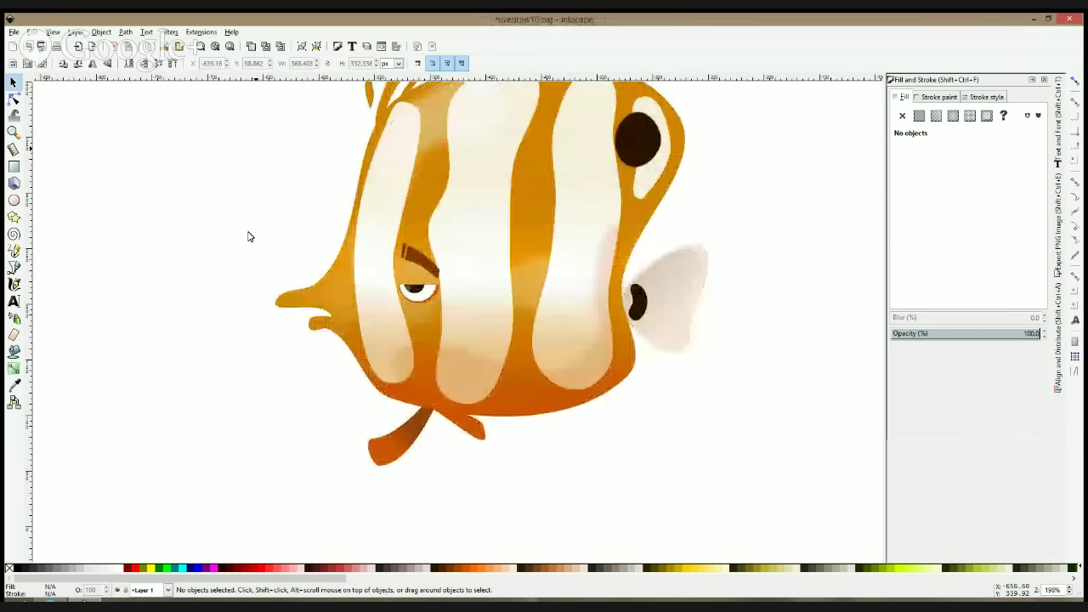
pyautogui.scroll(-2, 248, 237)
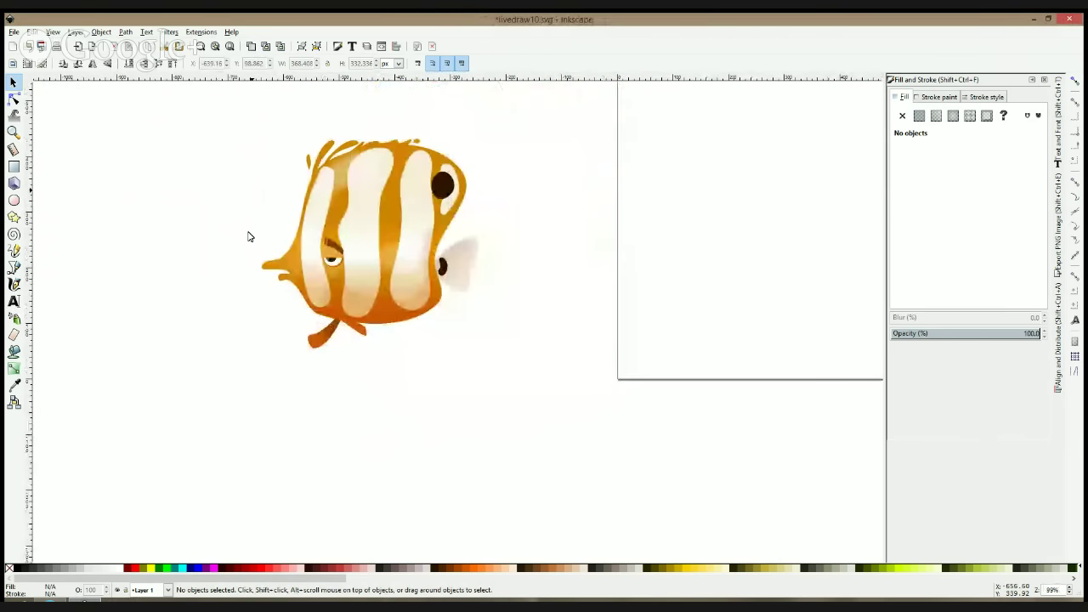
# Nudge a node of the small detached spine at the back of the fish slightly, and deselect the body
pyautogui.press('ctrl+KP_5')
pyautogui.press('ctrl+KP_5')
pyautogui.press('ctrl+KP_5')
pyautogui.press('n')
pyautogui.scroll(2, 327, 172)
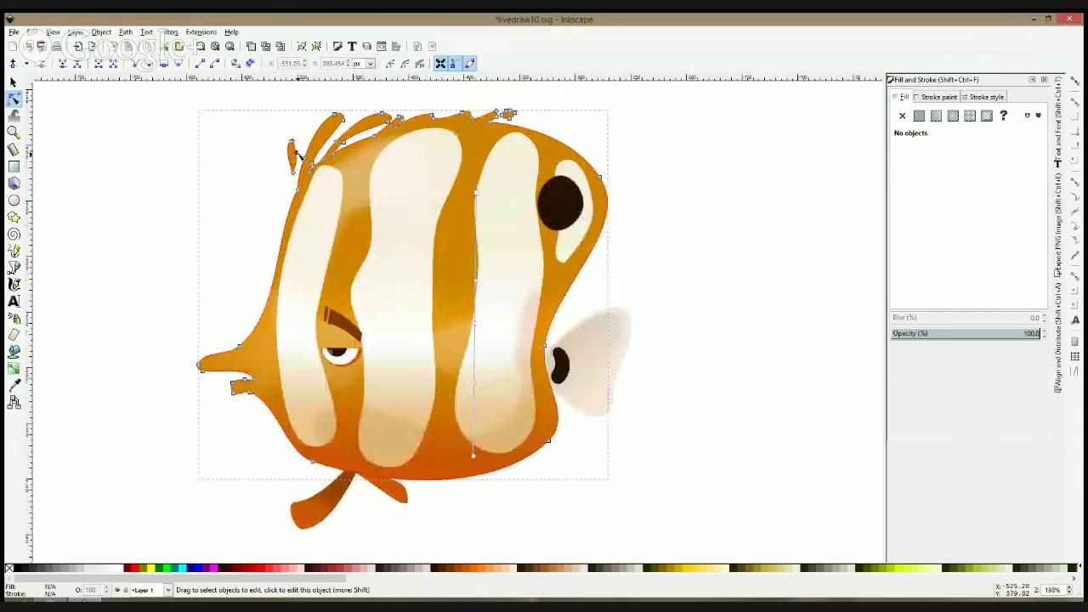
pyautogui.click(295, 158)
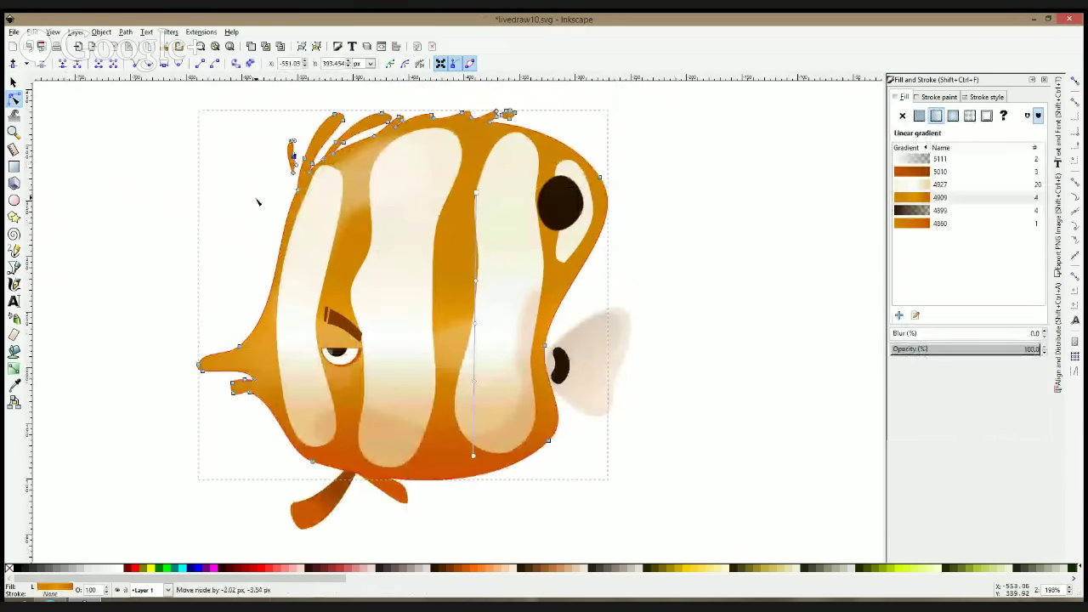
pyautogui.click(260, 248)
pyautogui.scroll(-3, 260, 248)
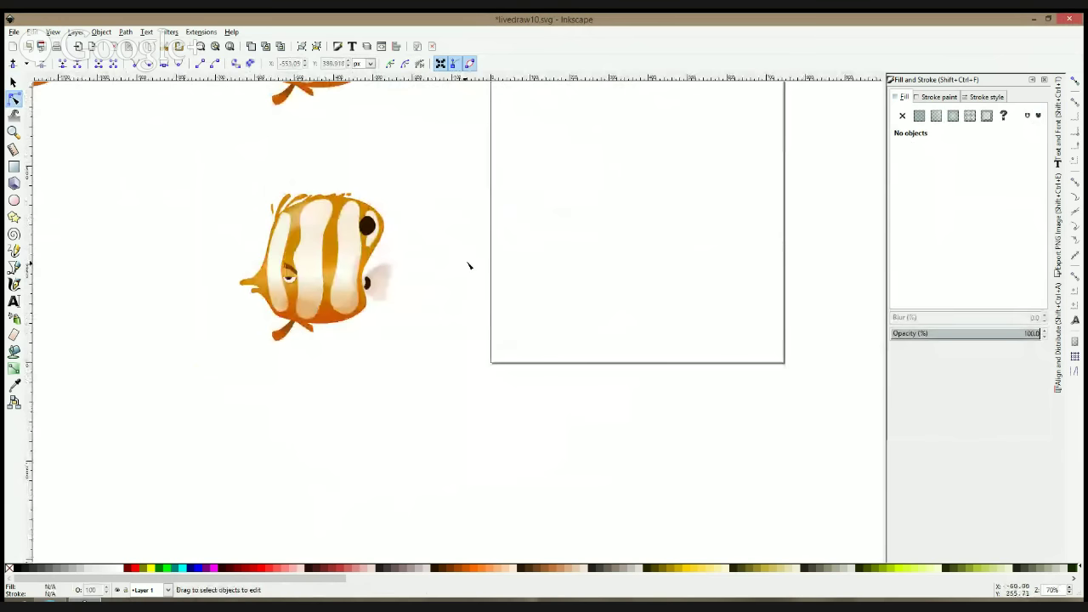
pyautogui.scroll(2, 228, 313)
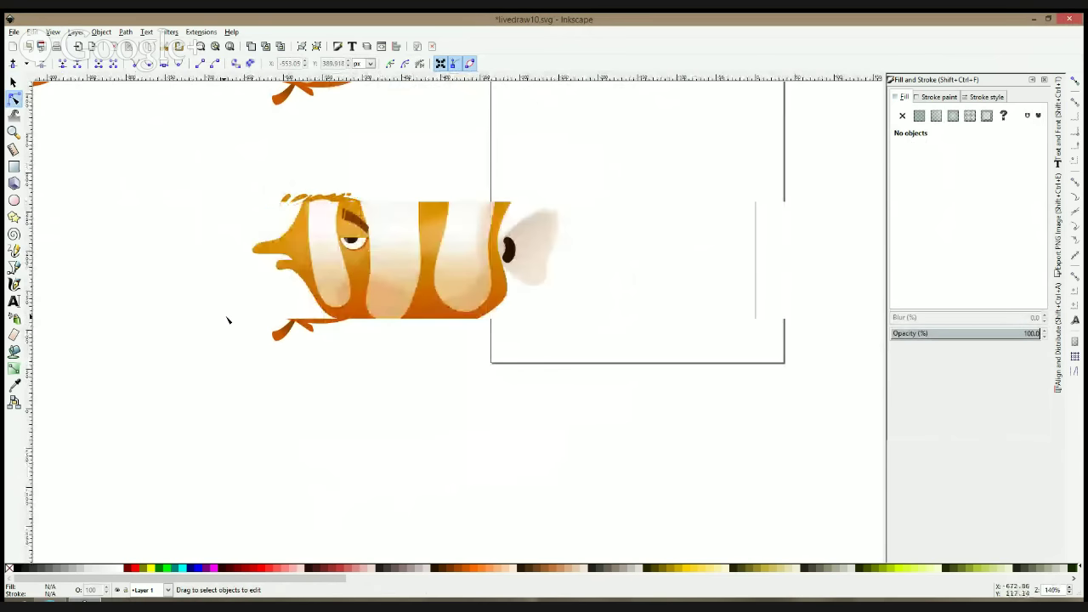
# Draw a brown rectangle of about 66 × 123 px beside the fish, round its corners by about 16 px, and save the document
pyautogui.click(13, 167)
pyautogui.moveTo(108, 124); pyautogui.dragTo(160, 221)
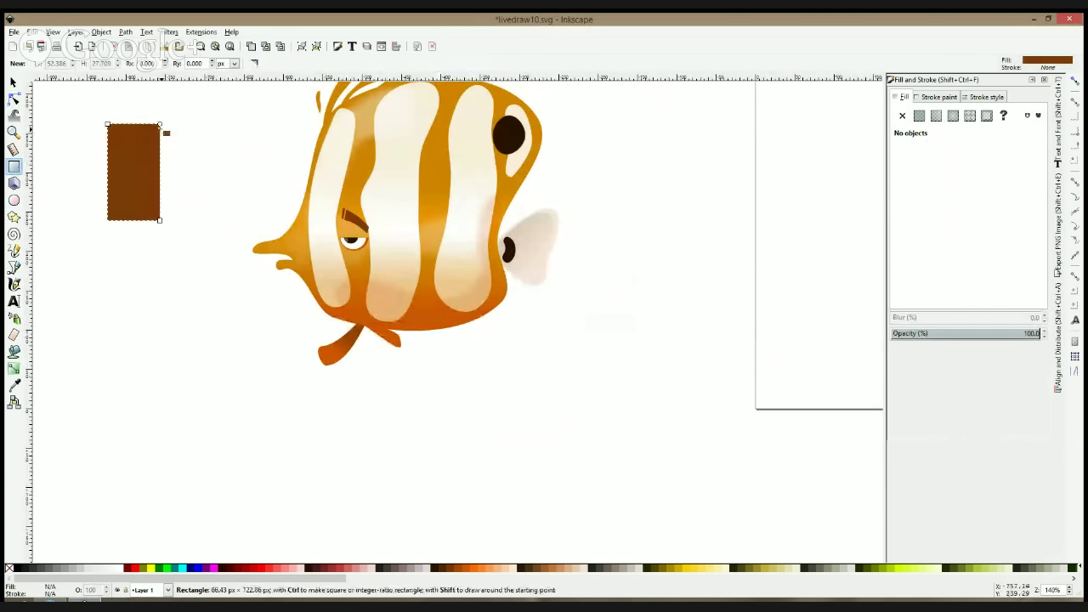
pyautogui.moveTo(159, 124); pyautogui.dragTo(158, 139)
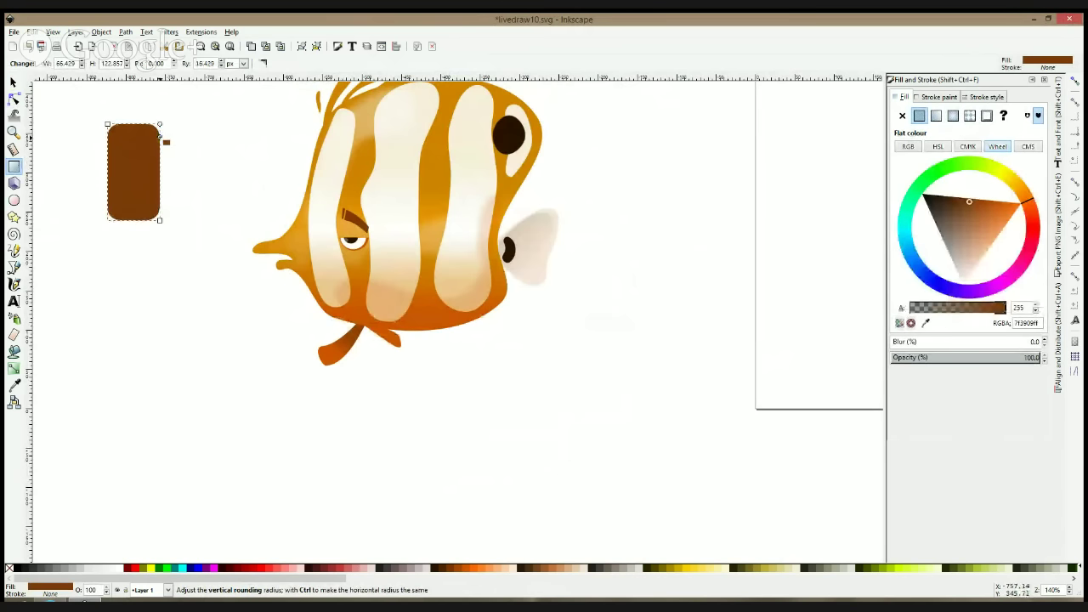
pyautogui.hotkey('ctrl', 's')
# Try skewing the rounded rectangle and scaling down a copy of it, and undo these changes
pyautogui.click(13, 83)
pyautogui.click(160, 169)
pyautogui.moveTo(164, 122); pyautogui.dragTo(161, 119)
pyautogui.click(14, 99)
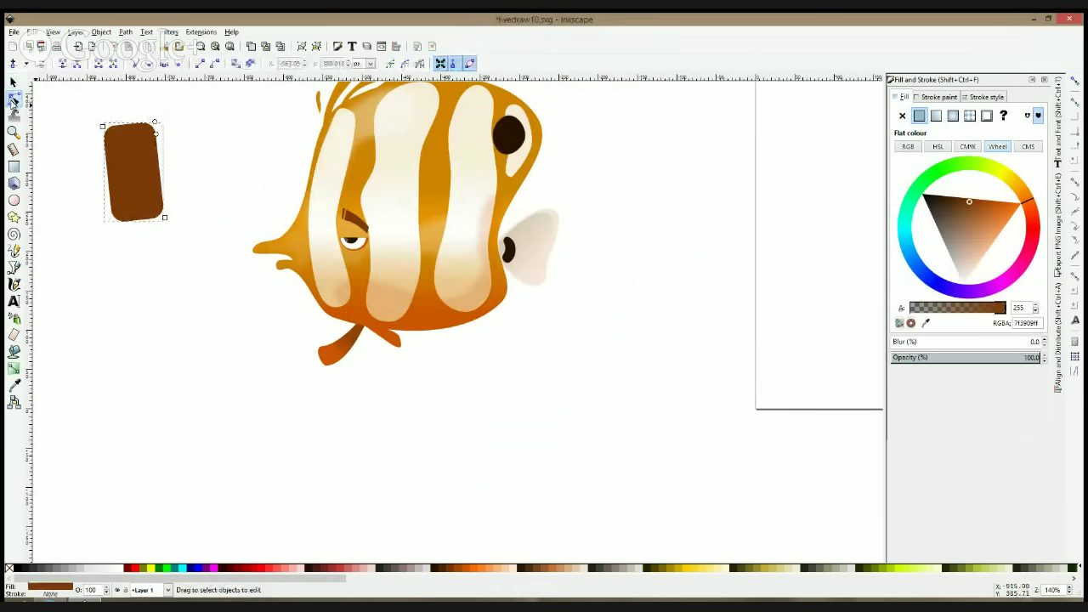
pyautogui.press('s')
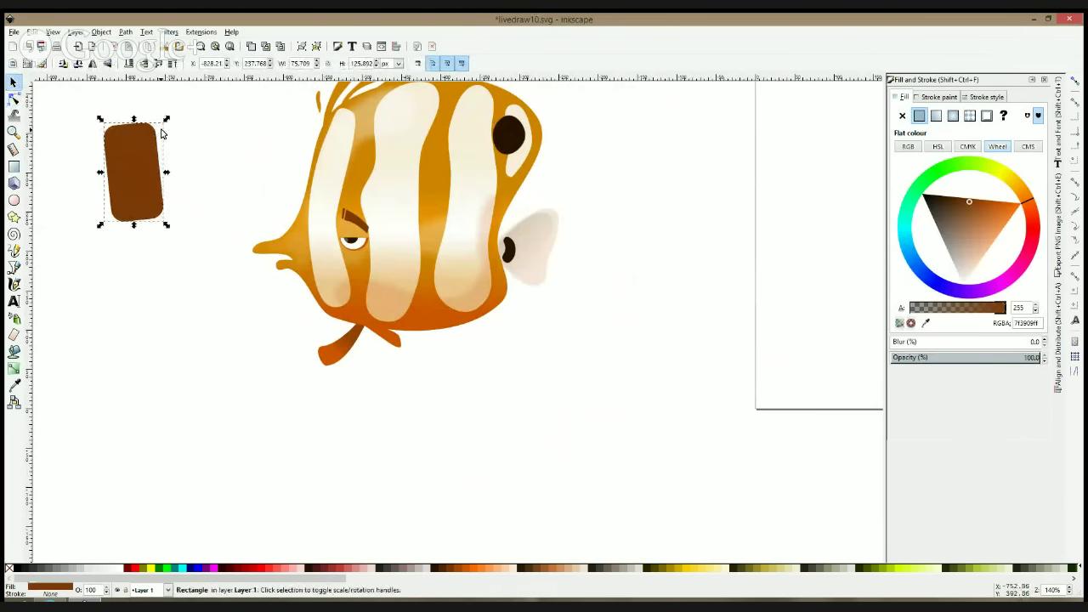
pyautogui.moveTo(161, 125); pyautogui.dragTo(156, 124)
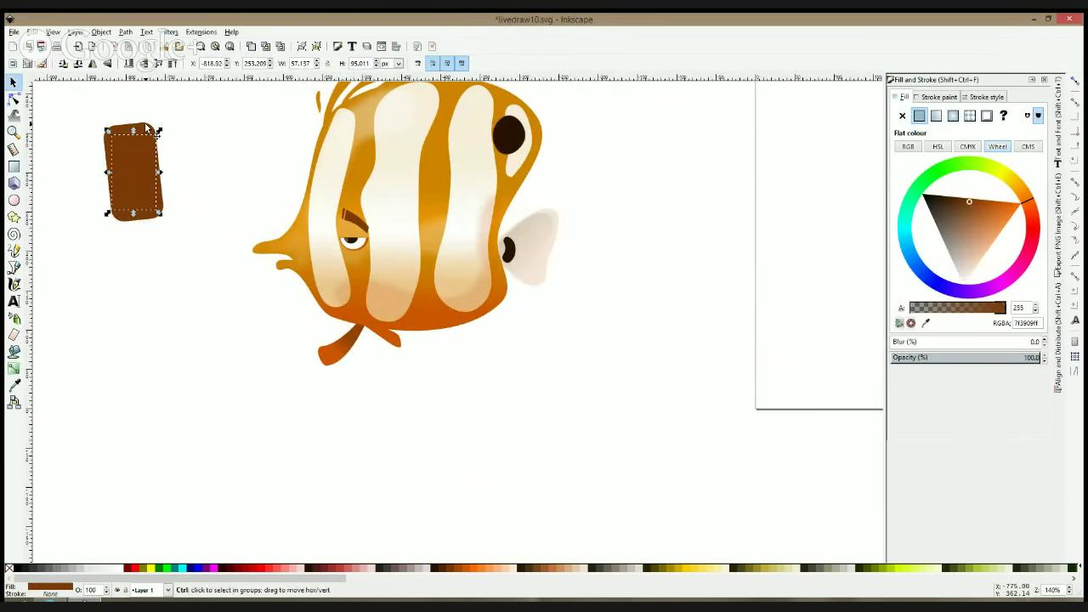
pyautogui.hotkey('ctrl', 'z')
pyautogui.hotkey('ctrl', 'z')
pyautogui.hotkey('ctrl', 'z')
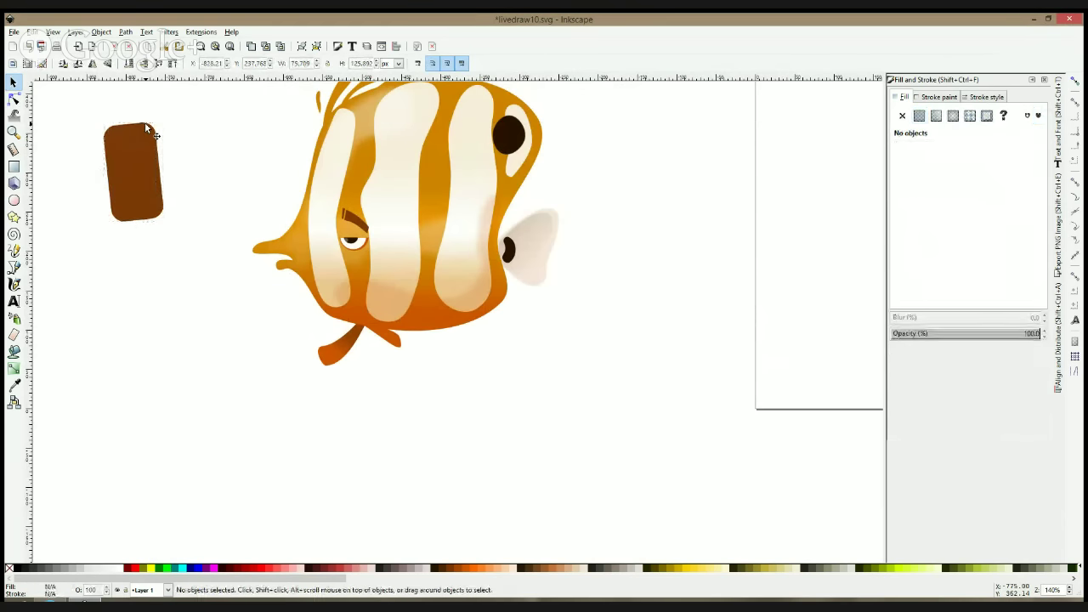
# Resize the brown rounded rectangle to about 76 × 125 px and reduce its corner rounding
pyautogui.click(149, 136)
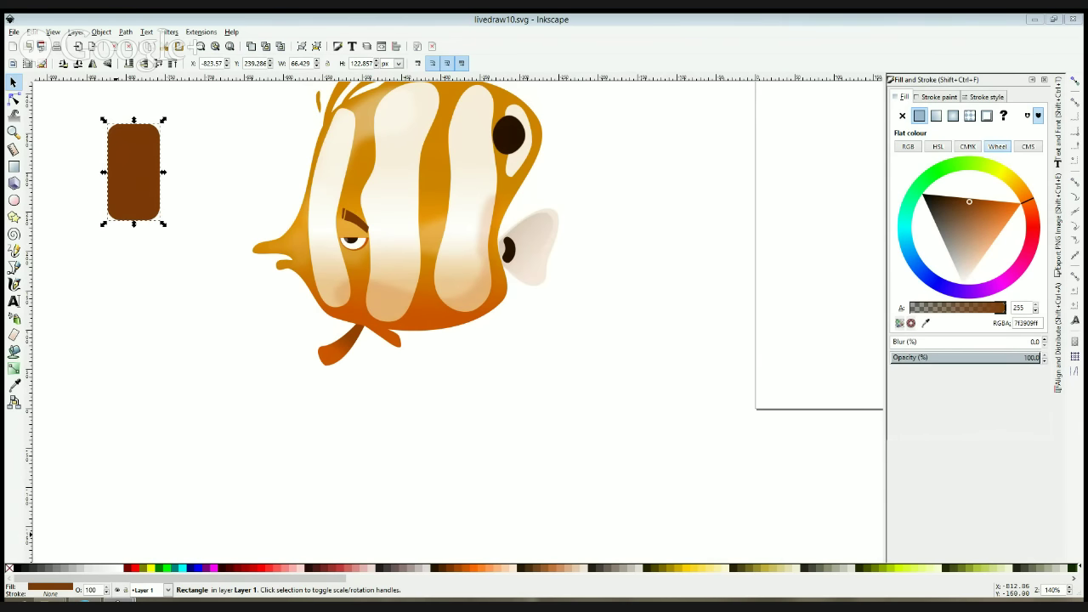
pyautogui.click(96, 285)
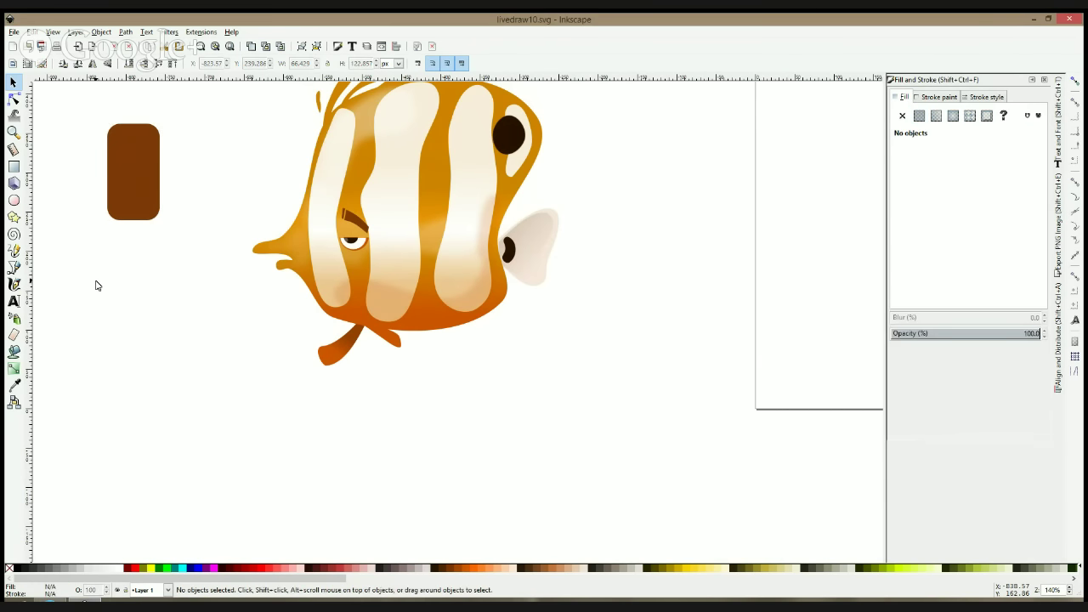
pyautogui.click(141, 164)
pyautogui.press('n')
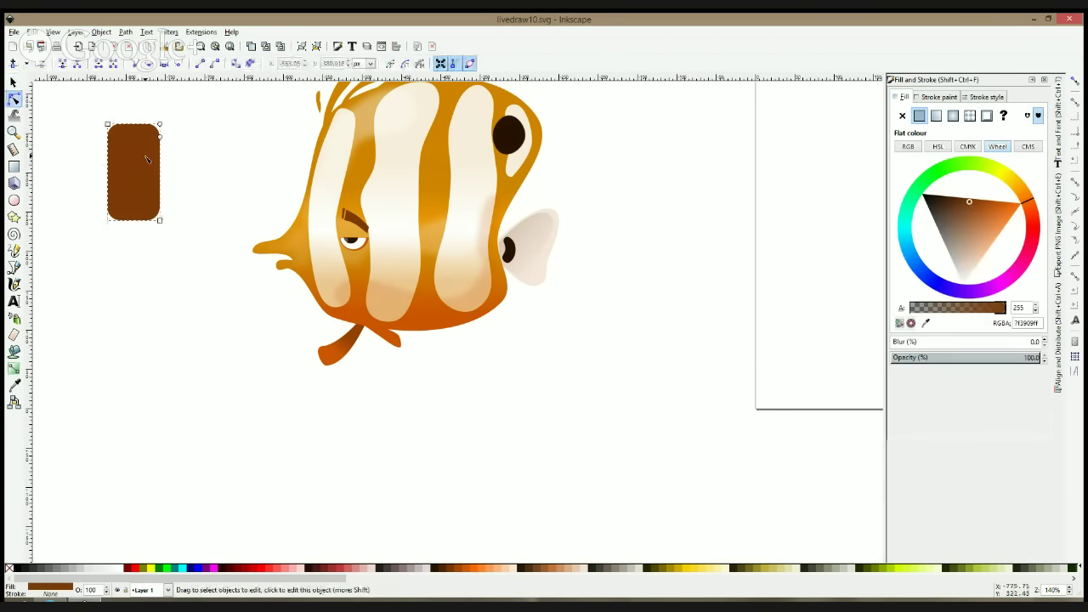
pyautogui.moveTo(160, 221); pyautogui.dragTo(167, 222)
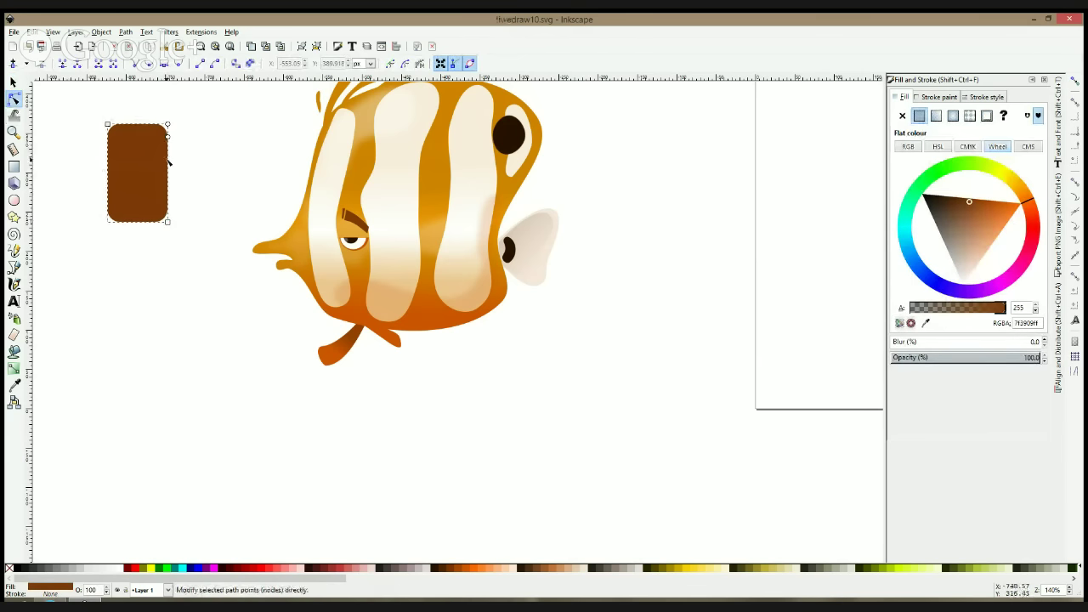
pyautogui.moveTo(167, 137); pyautogui.dragTo(168, 131)
# Fill the rounded rectangle with the dark brown 2b1100 sampled from the large black spot on the fish
pyautogui.click(14, 82)
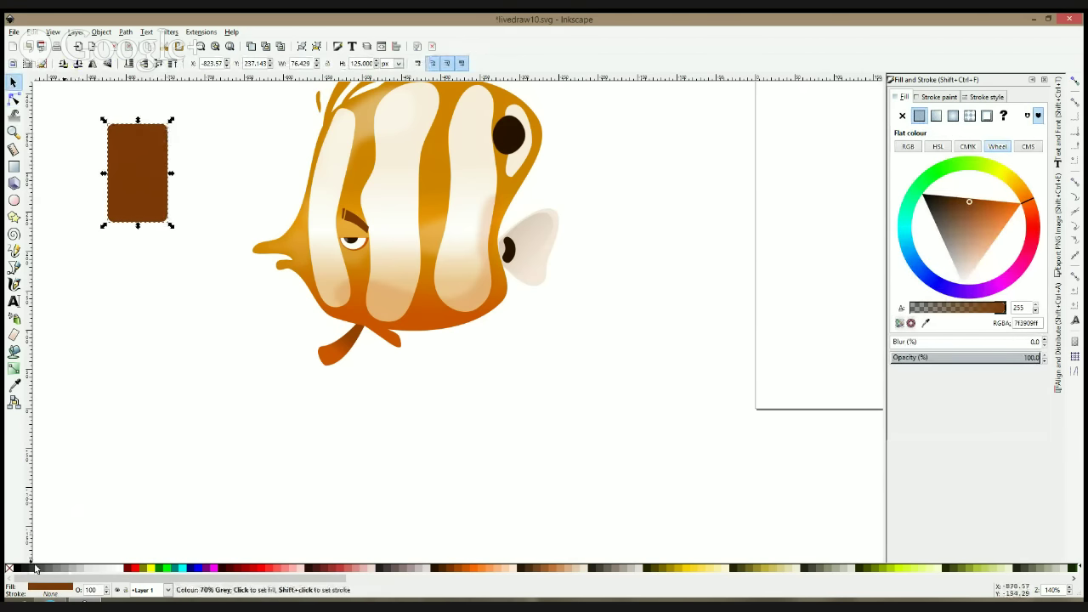
pyautogui.click(13, 384)
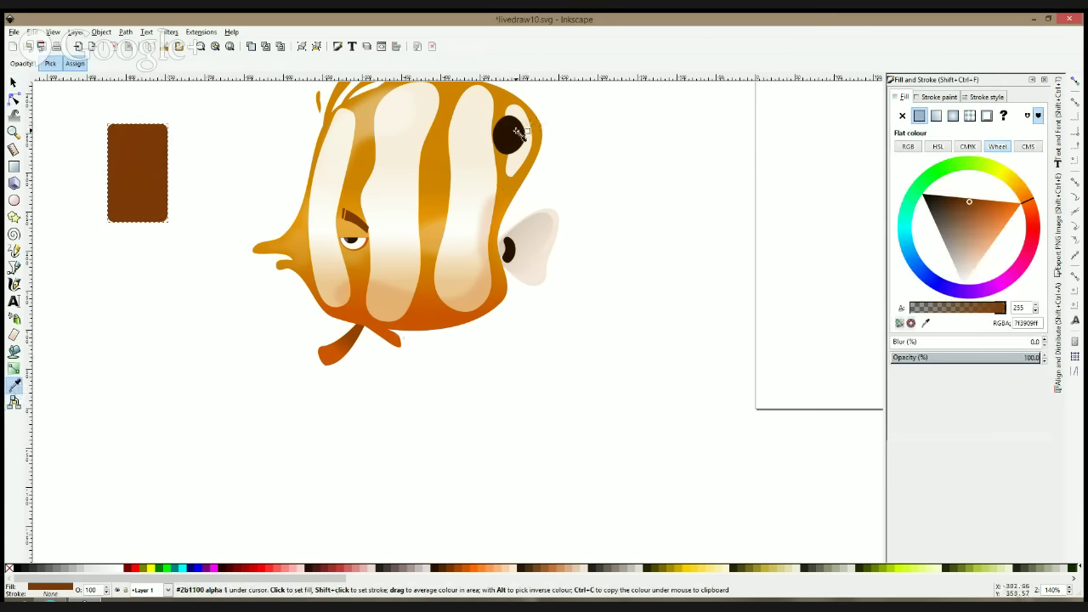
pyautogui.click(514, 134)
pyautogui.click(13, 82)
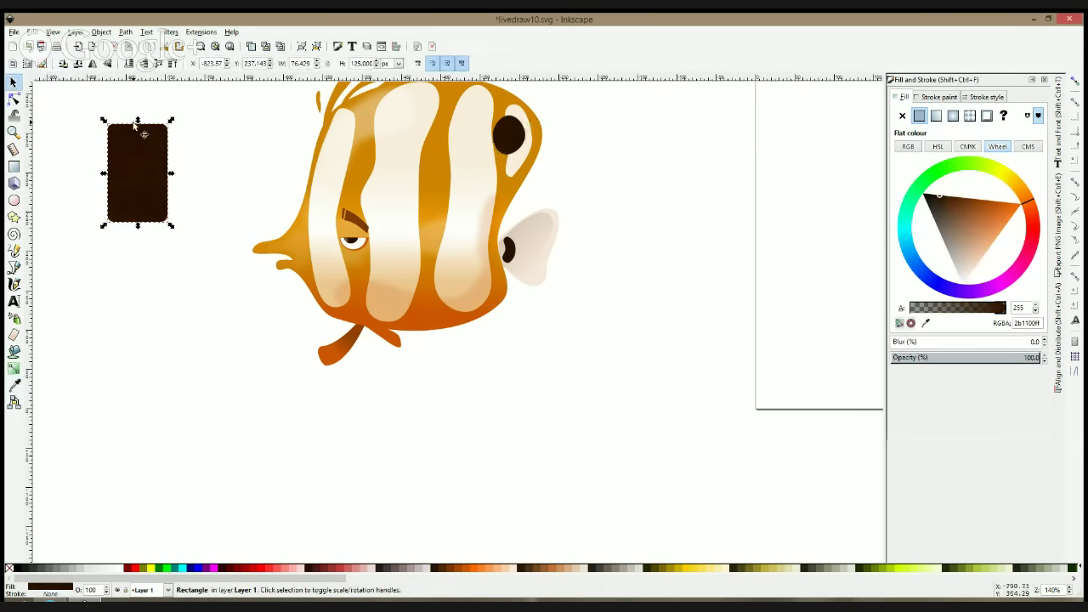
# Add a smaller grey 999999 rectangle inside the dark one as a screen about 95 px high, leaving a wider margin below it
pyautogui.click(74, 559)
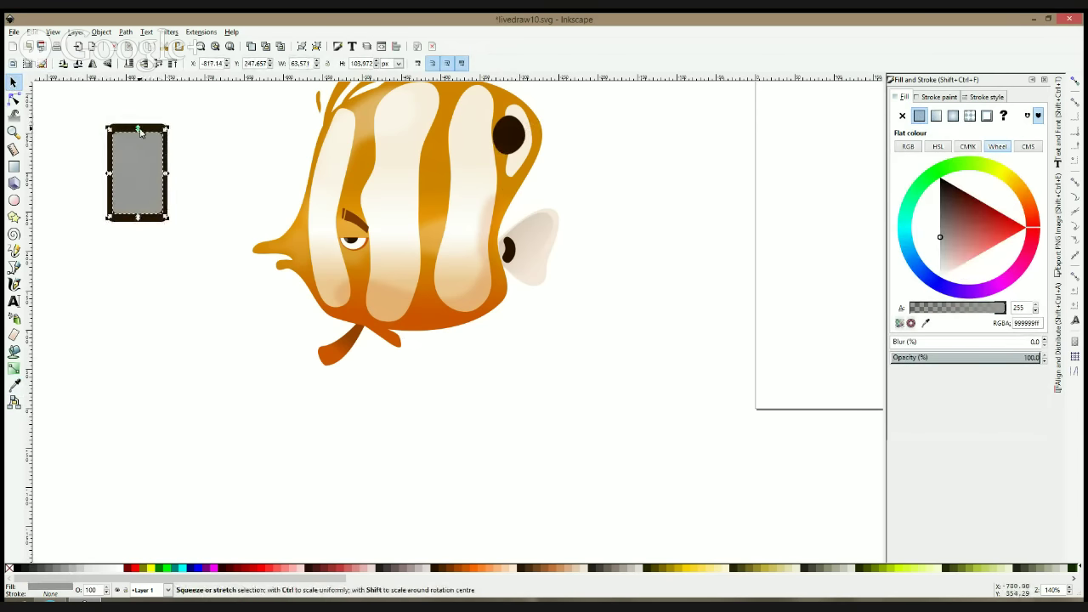
pyautogui.moveTo(140, 130); pyautogui.dragTo(141, 127)
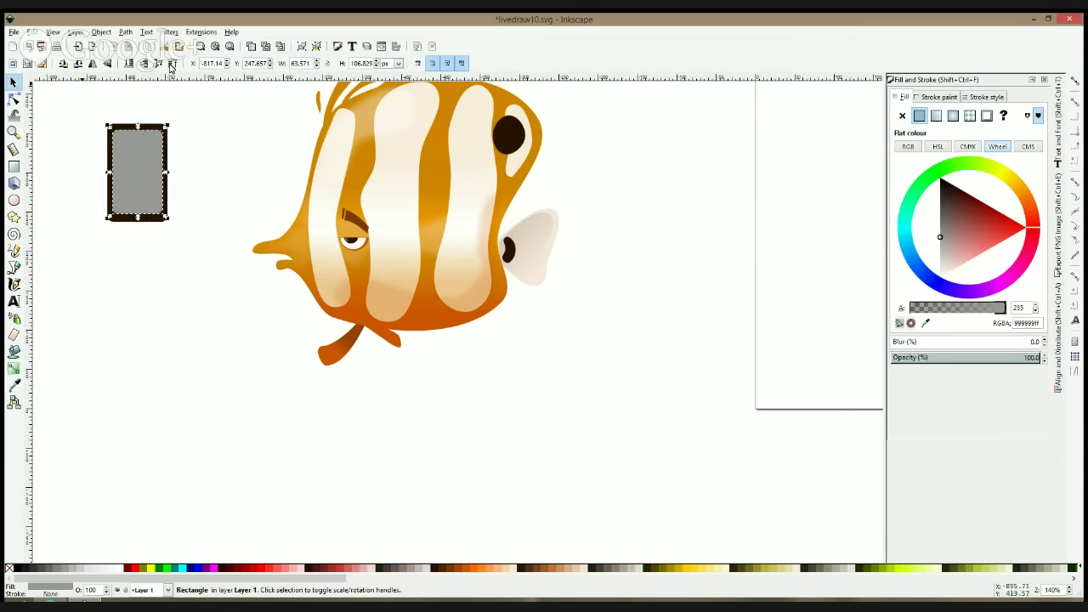
pyautogui.click(14, 99)
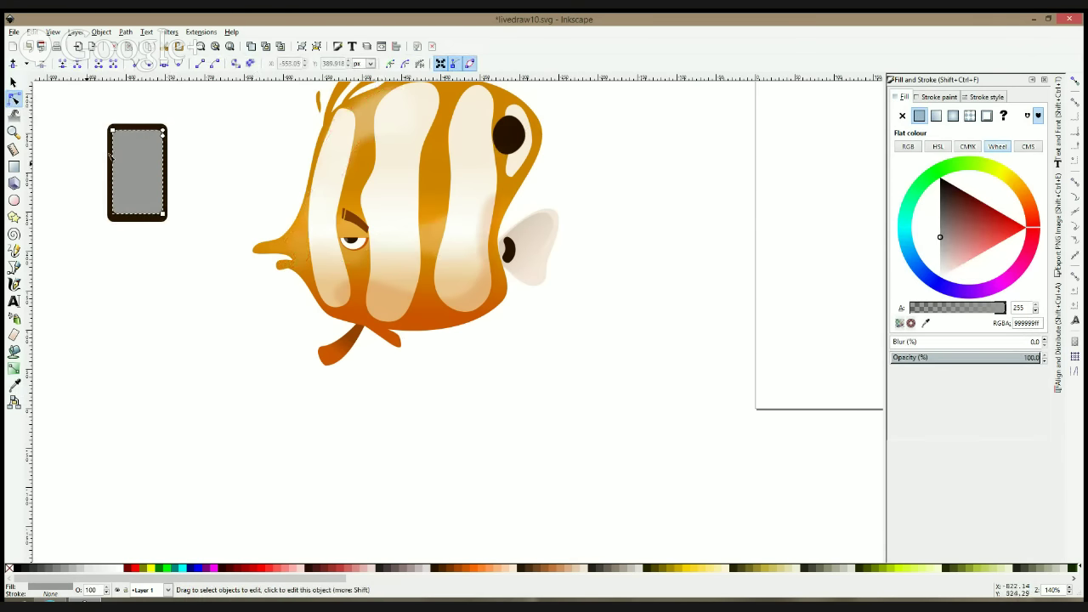
pyautogui.click(13, 165)
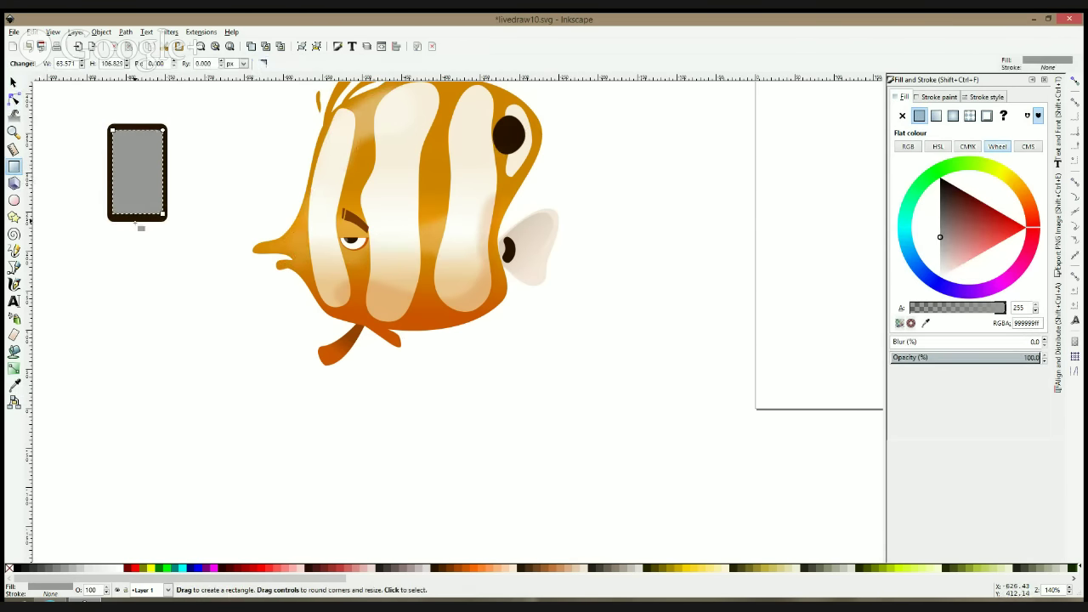
pyautogui.moveTo(160, 216); pyautogui.dragTo(163, 205)
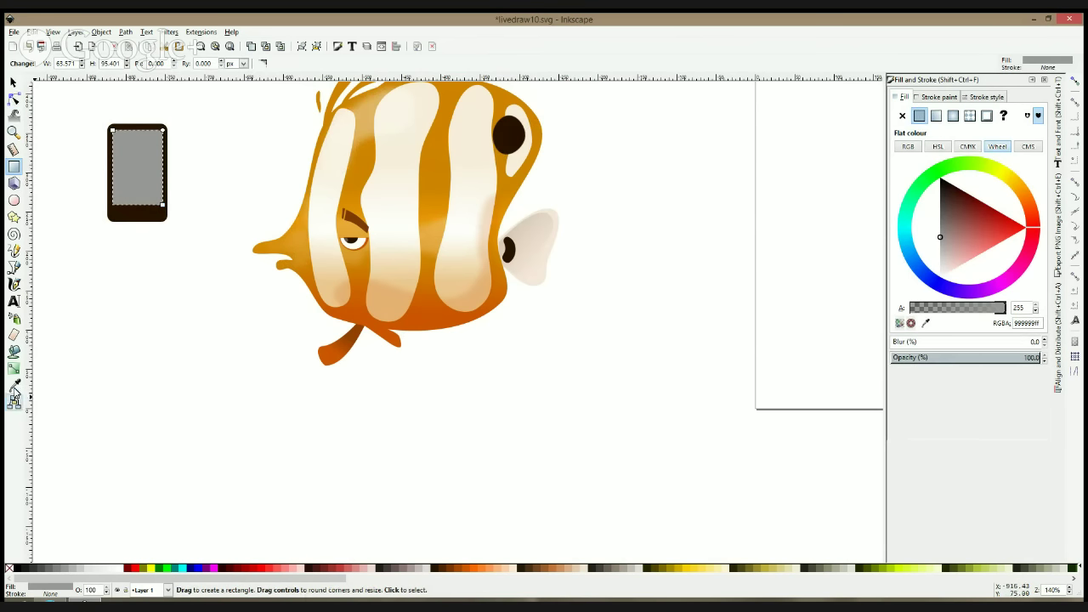
# Give the screen a diagonal linear gradient from dark grey 1a1a1a near its lower right to grey 808080 beyond its upper left
pyautogui.click(24, 573)
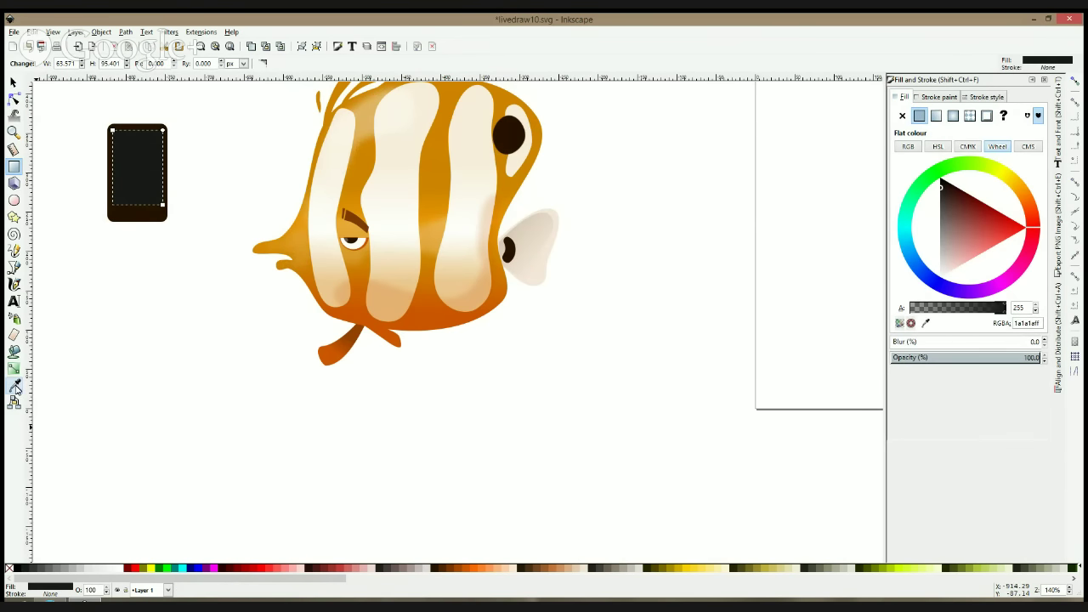
pyautogui.click(14, 369)
pyautogui.moveTo(128, 151); pyautogui.dragTo(130, 161)
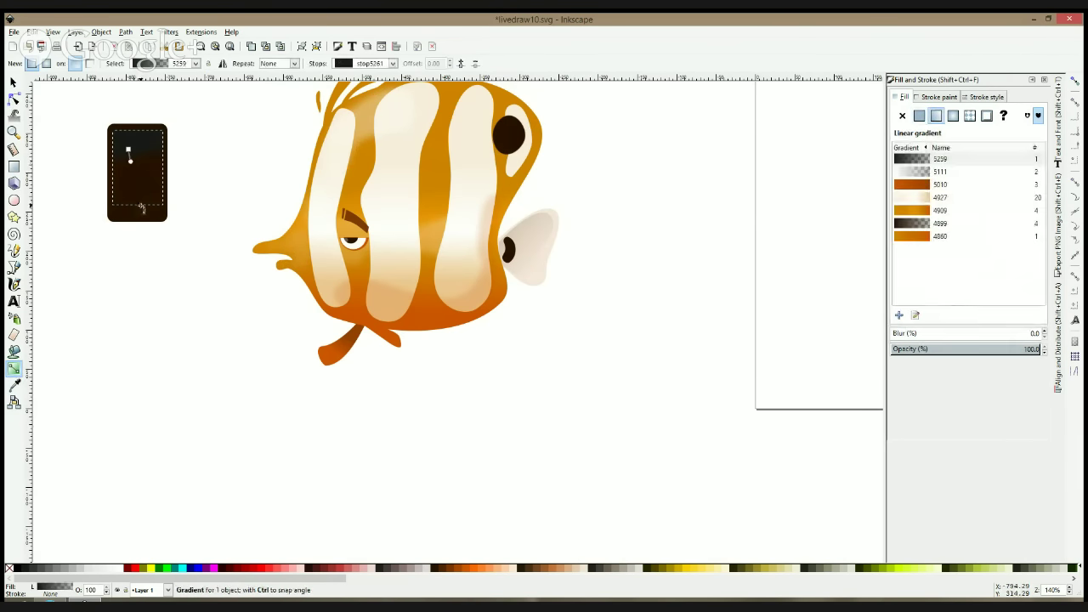
pyautogui.click(56, 573)
pyautogui.click(14, 167)
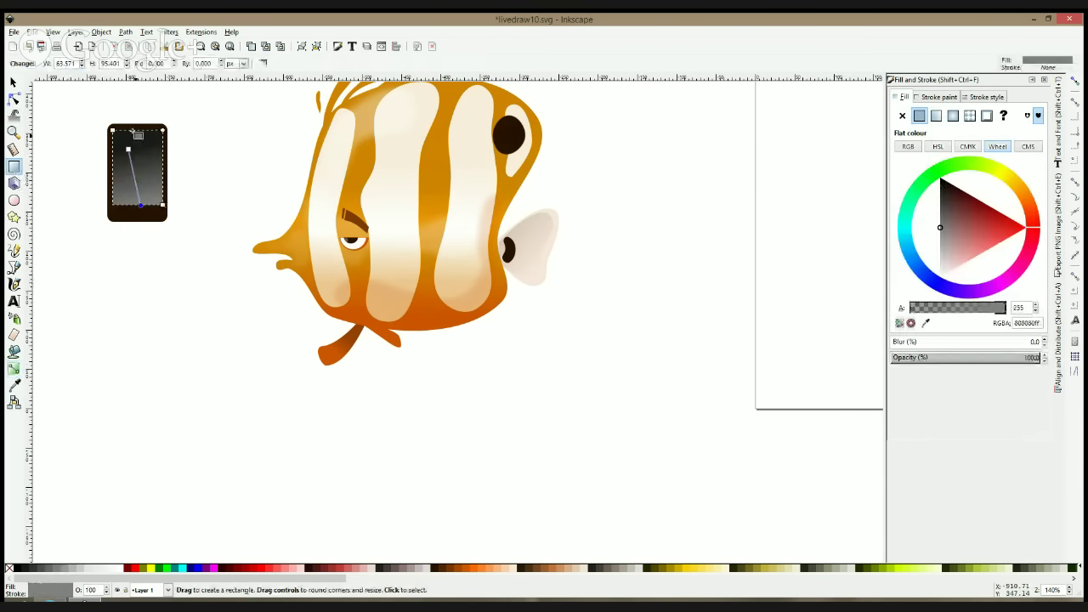
pyautogui.moveTo(128, 149); pyautogui.dragTo(151, 191)
pyautogui.moveTo(119, 133); pyautogui.dragTo(104, 102)
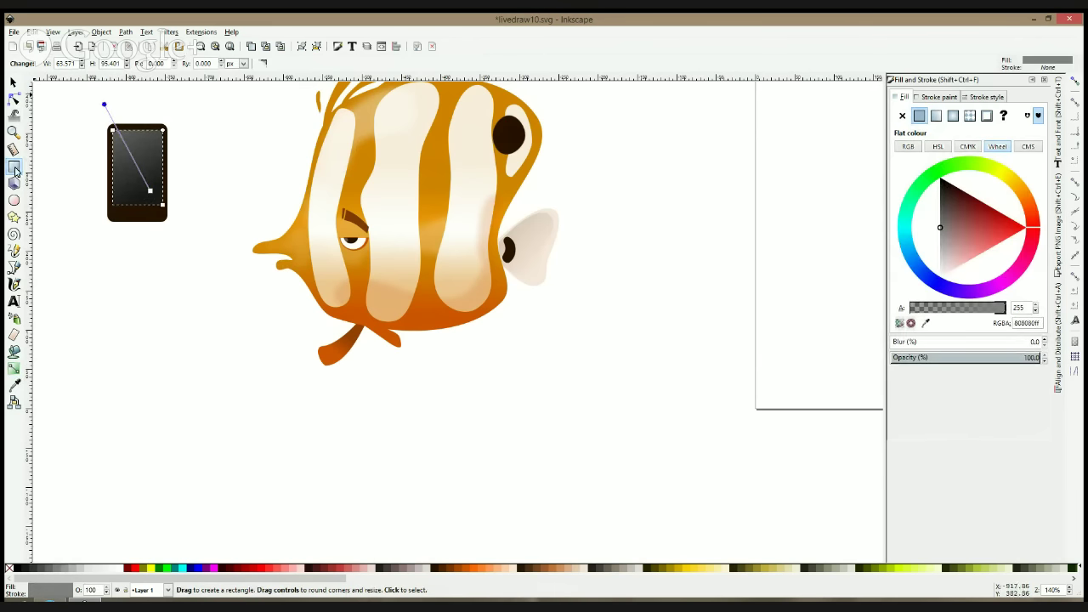
# Draw a grey strip of about 39 × 159 px, duplicate it as a strip about 22 px wide beside it, and merge both into one path
pyautogui.moveTo(60, 156); pyautogui.dragTo(92, 282)
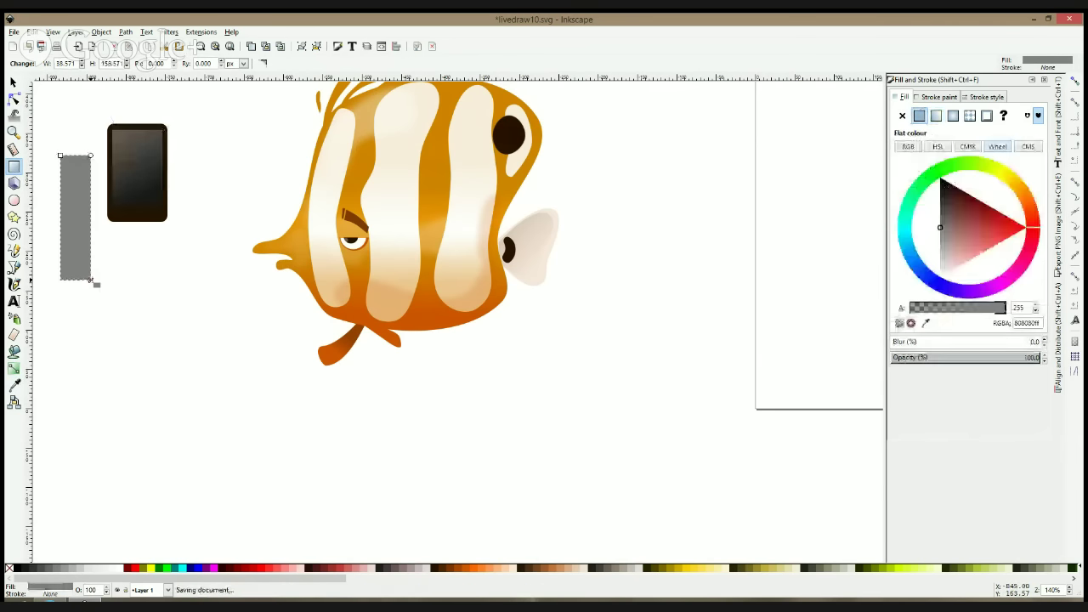
pyautogui.press('space')
pyautogui.hotkey('ctrl', 'd')
pyautogui.moveTo(84, 207); pyautogui.dragTo(120, 217)
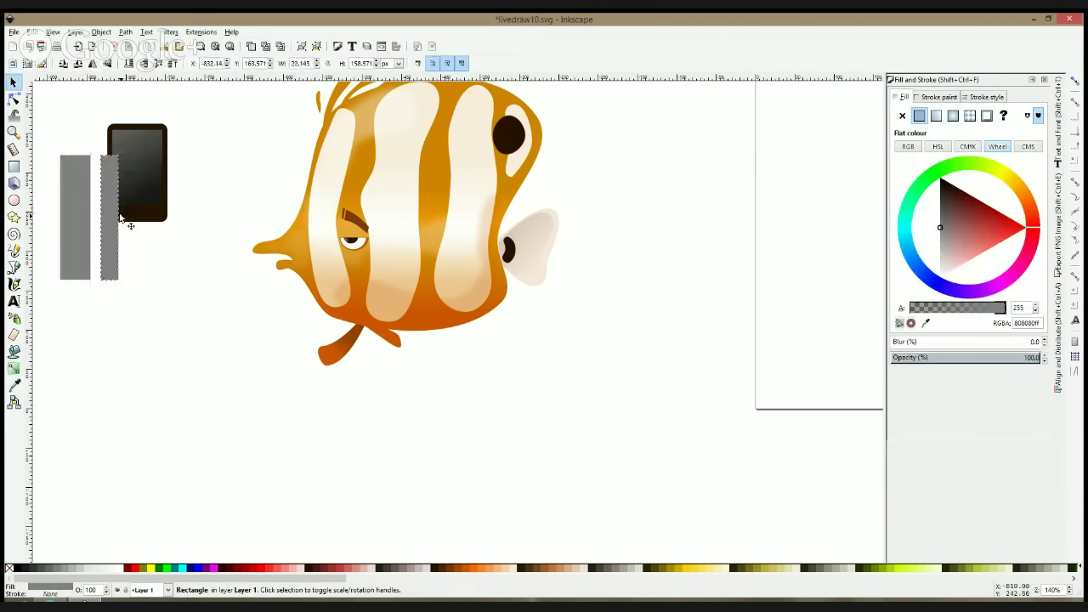
pyautogui.keyDown('shift'); pyautogui.click(73, 182); pyautogui.keyUp('shift')
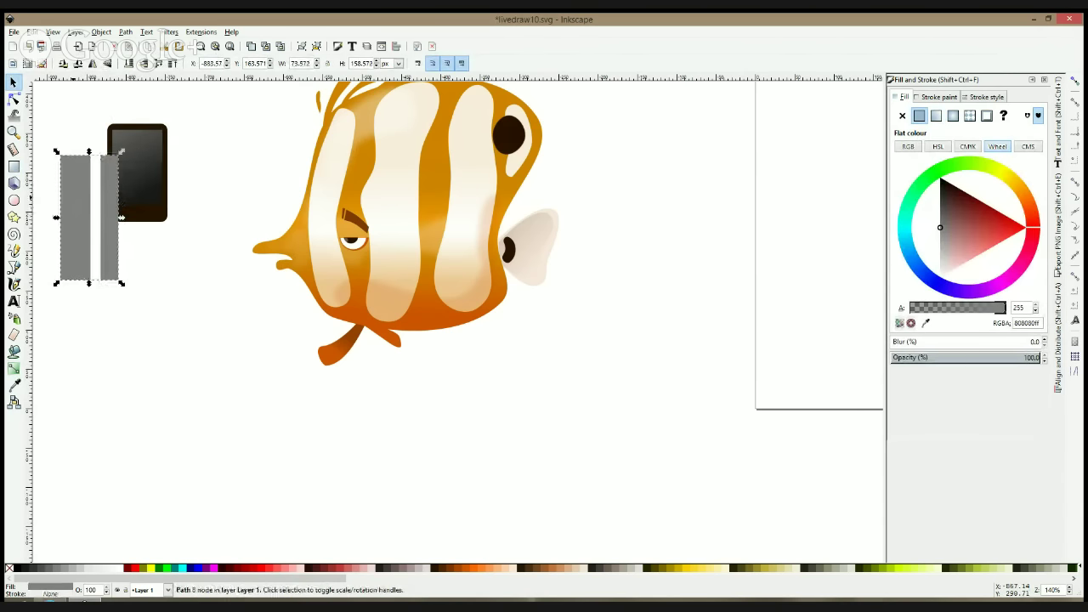
# Shrink and slant the paired grey strips to about 72 × 102 px and place them diagonally over the phone screen
pyautogui.moveTo(122, 151); pyautogui.dragTo(127, 112)
pyautogui.click(141, 136)
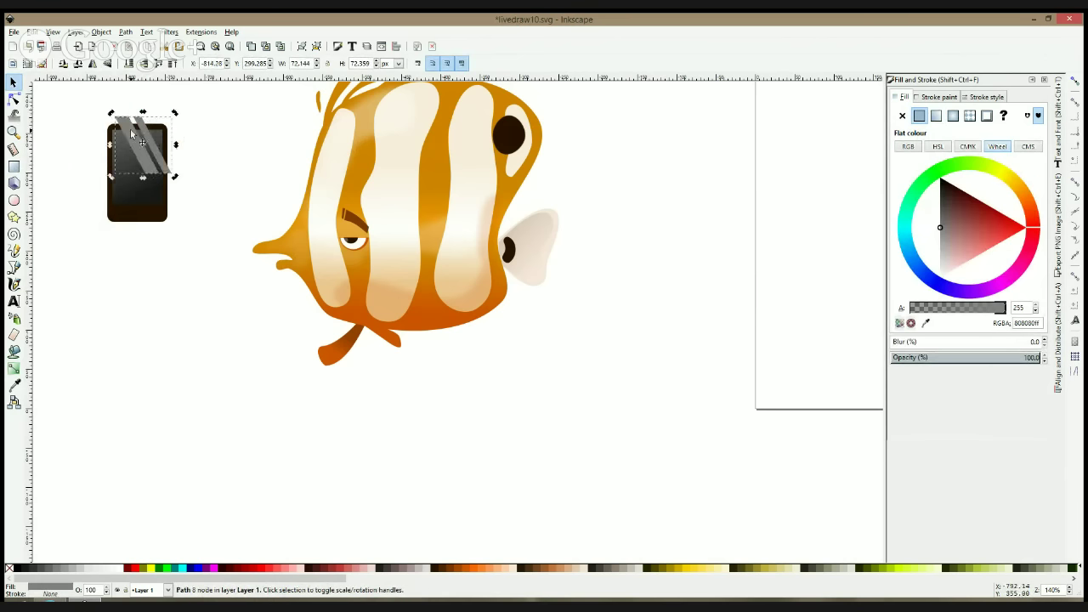
pyautogui.click(159, 181)
pyautogui.moveTo(145, 178); pyautogui.dragTo(150, 195)
pyautogui.moveTo(136, 151); pyautogui.dragTo(137, 157)
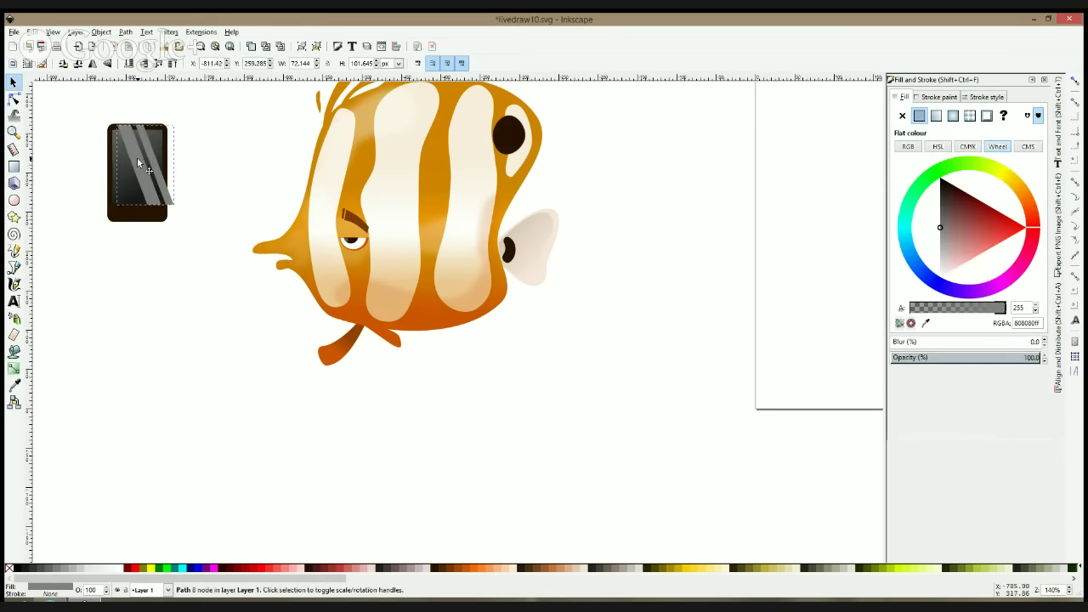
# Line up the slanted grey strips with the phone screen's upper edge and shrink them slightly to match the screen's height
pyautogui.hotkey('alt', 'Up')
pyautogui.hotkey('alt', 'Up')
pyautogui.click(14, 368)
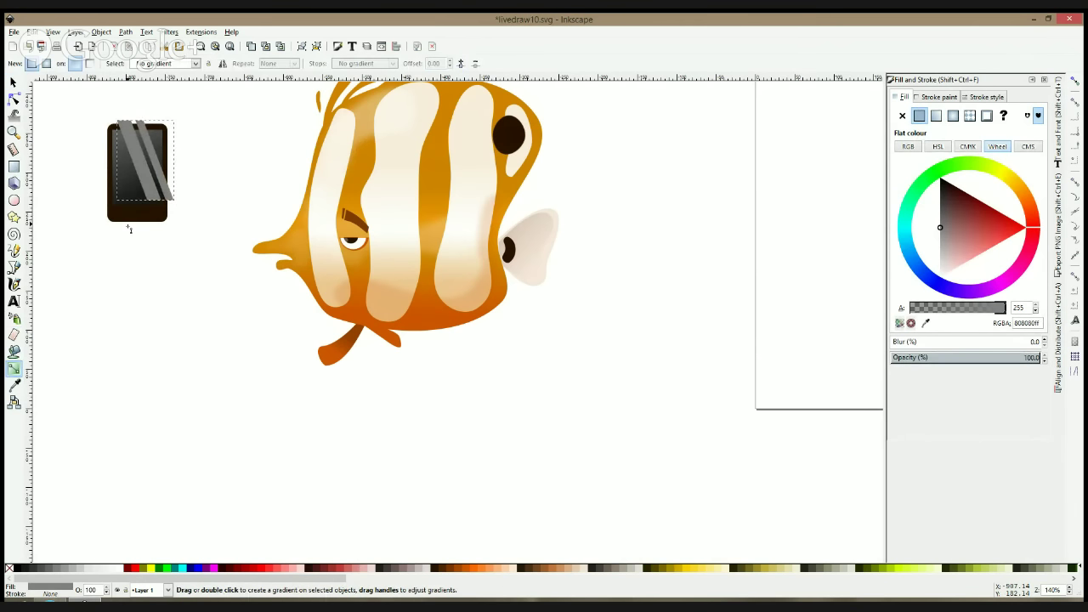
pyautogui.click(14, 83)
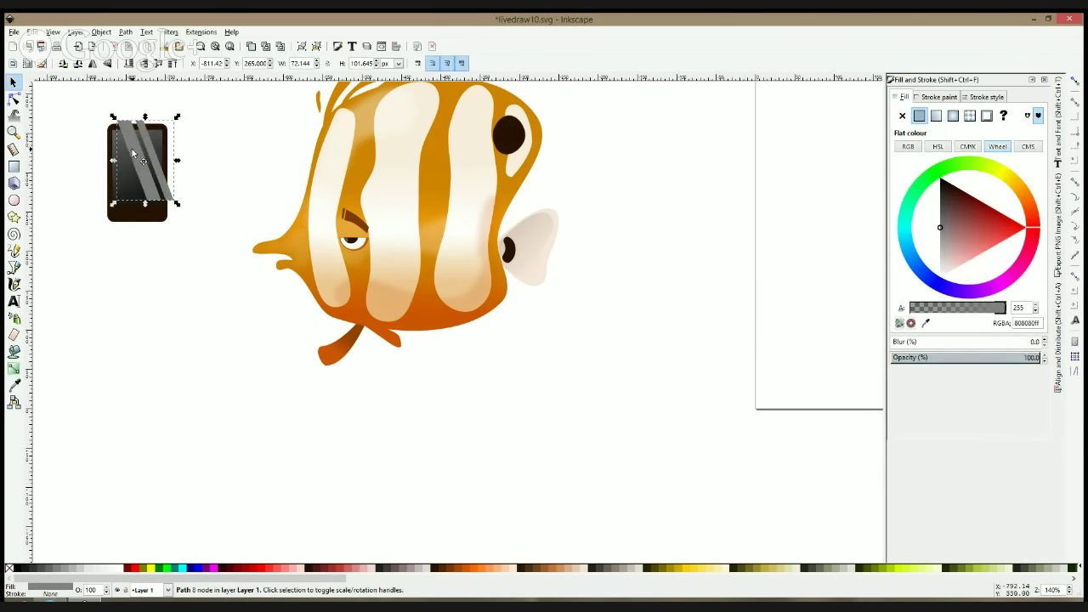
pyautogui.moveTo(134, 153); pyautogui.dragTo(134, 162)
pyautogui.scroll(3, 134, 163)
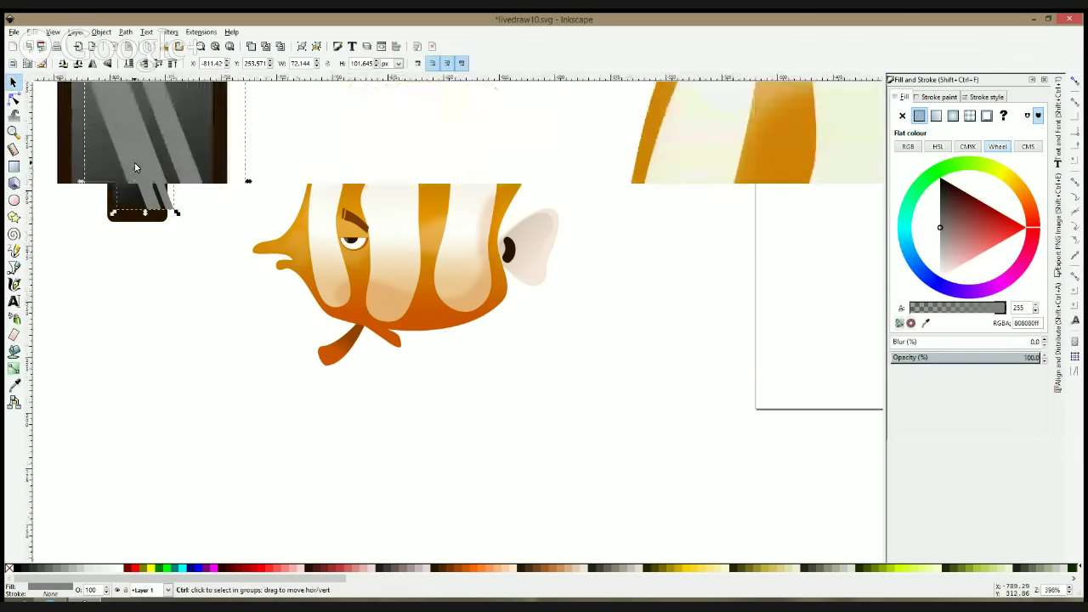
pyautogui.moveTo(177, 116); pyautogui.dragTo(350, 231)
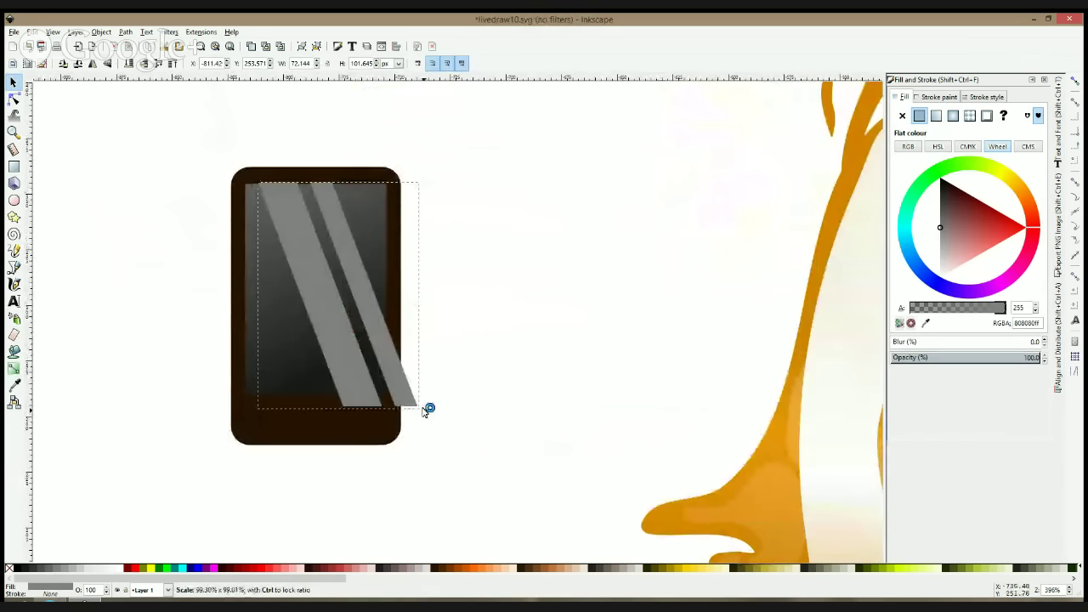
pyautogui.moveTo(424, 412); pyautogui.dragTo(419, 402)
# Duplicate the screen rectangle and intersect the copy with the strips to trim them to the screen's outline
pyautogui.click(363, 217)
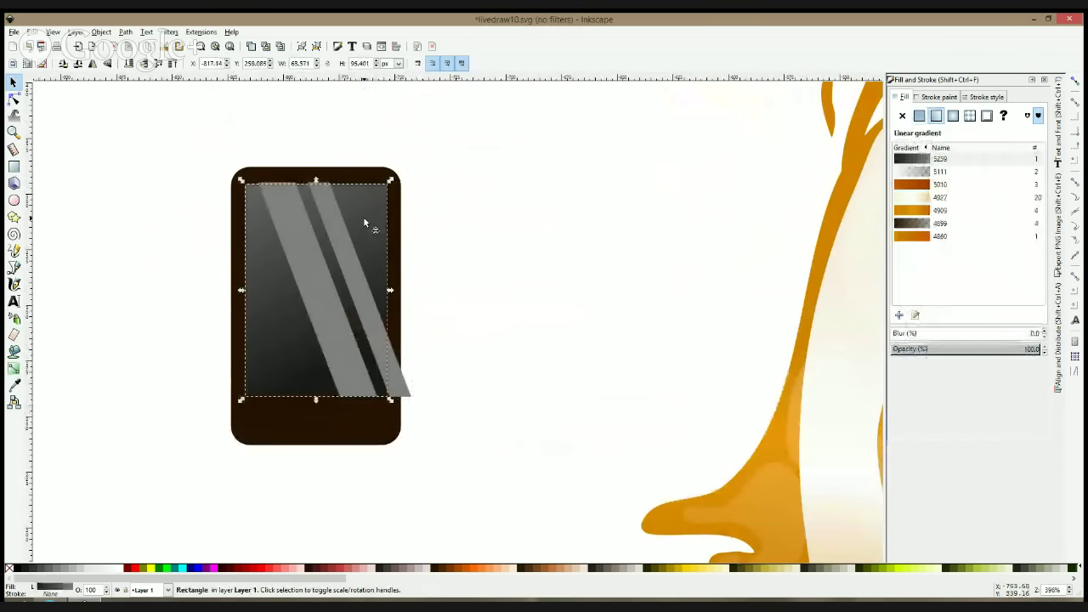
pyautogui.hotkey('ctrl', 'd')
pyautogui.keyDown('shift'); pyautogui.click(405, 389); pyautogui.keyUp('shift')
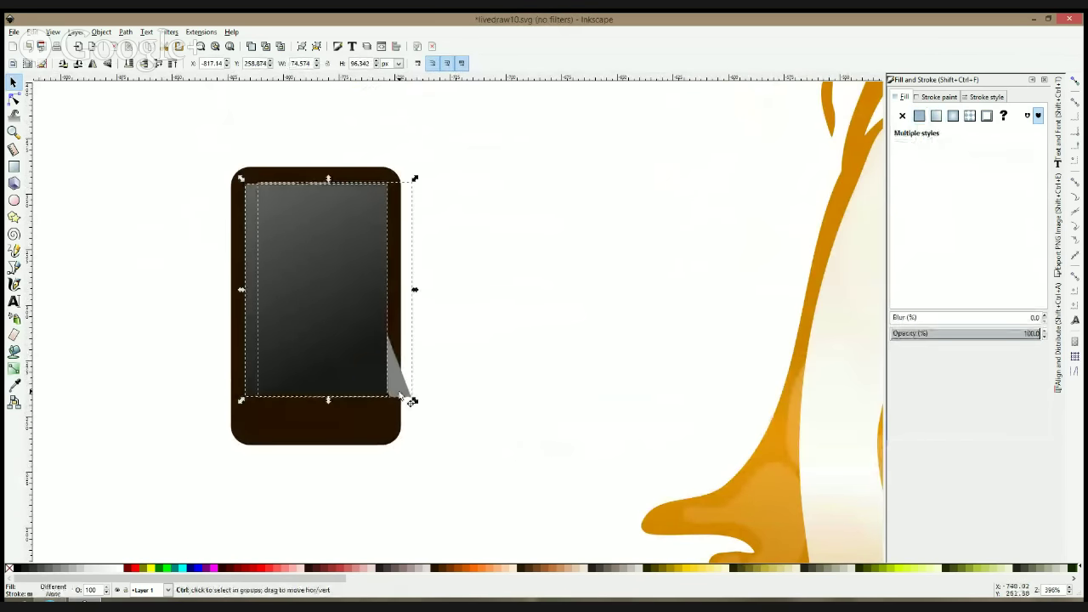
pyautogui.hotkey('ctrl', '*')
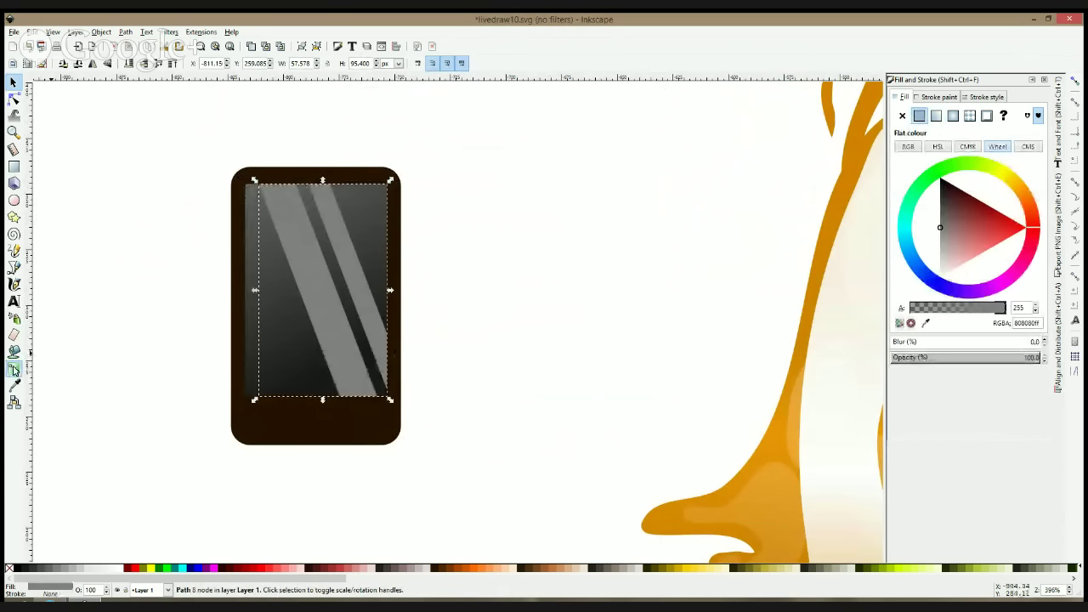
# Give the trimmed strips a linear gradient from grey 808080 above the phone's upper edge to transparent near the screen's lower part
pyautogui.click(13, 368)
pyautogui.moveTo(281, 214); pyautogui.dragTo(340, 372)
pyautogui.click(282, 214)
pyautogui.moveTo(281, 214); pyautogui.dragTo(264, 146)
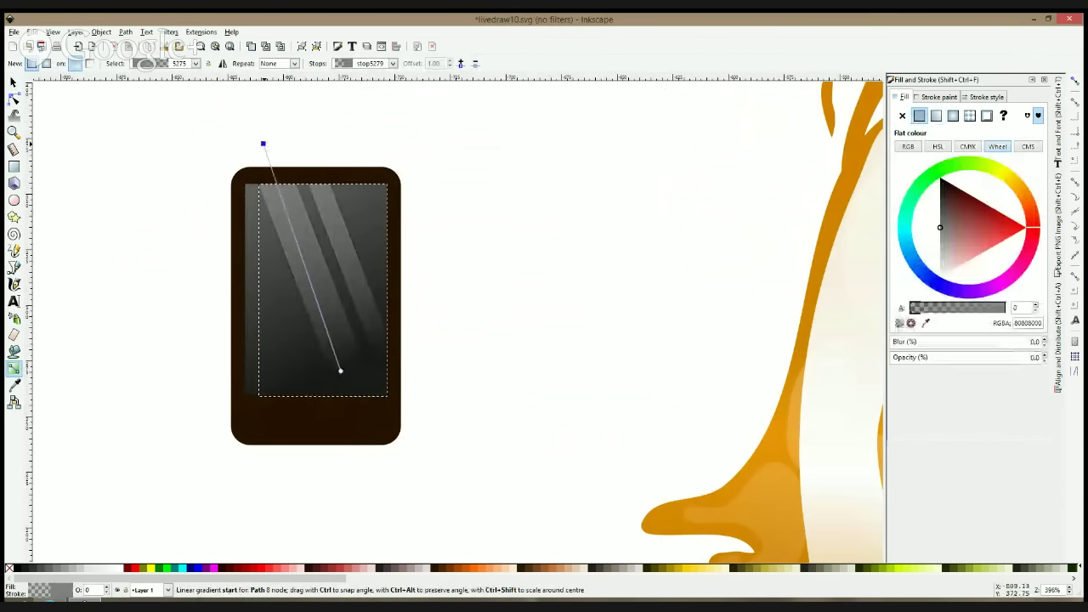
pyautogui.click(14, 83)
pyautogui.press('Escape')
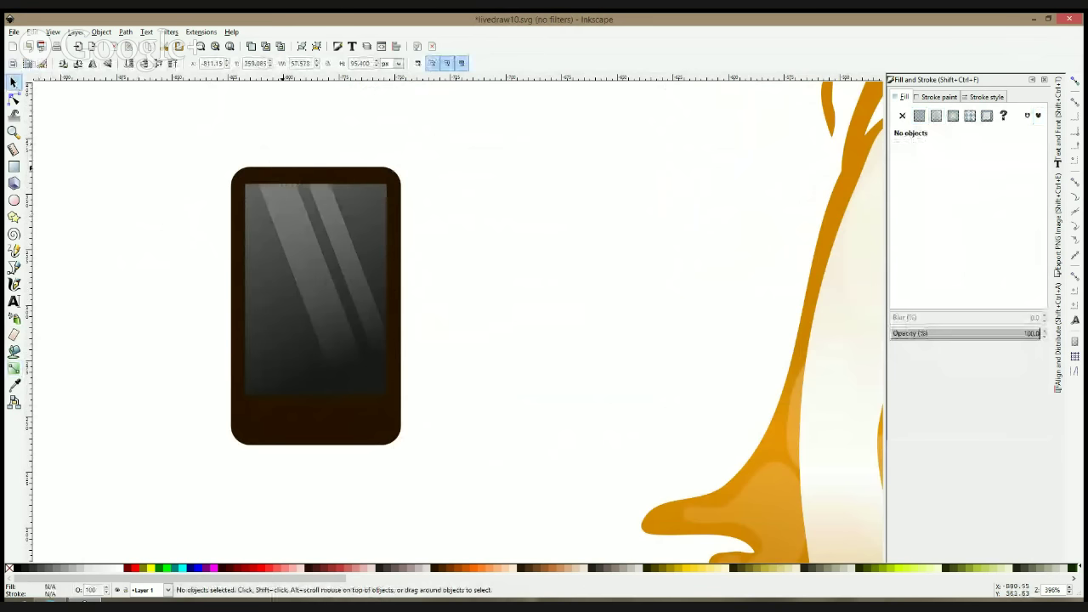
pyautogui.click(283, 170)
pyautogui.moveTo(171, 141); pyautogui.dragTo(468, 532)
pyautogui.click(76, 262)
# Draw a circle about 12 px wide below the screen as a home button and fill it with near-black 0e0600
pyautogui.press('e')
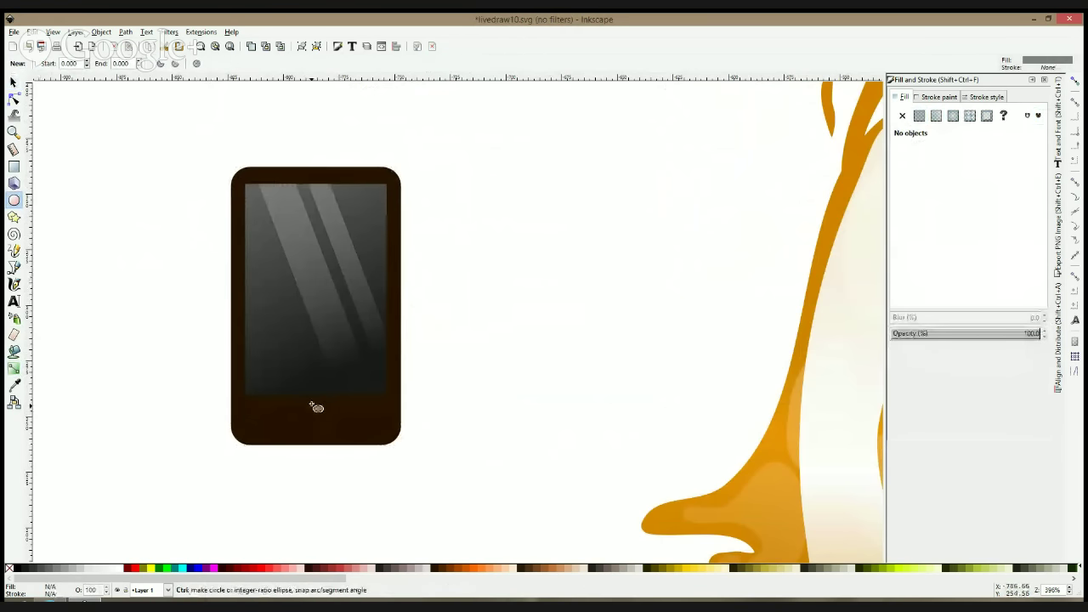
pyautogui.moveTo(308, 403); pyautogui.dragTo(338, 431)
pyautogui.click(14, 385)
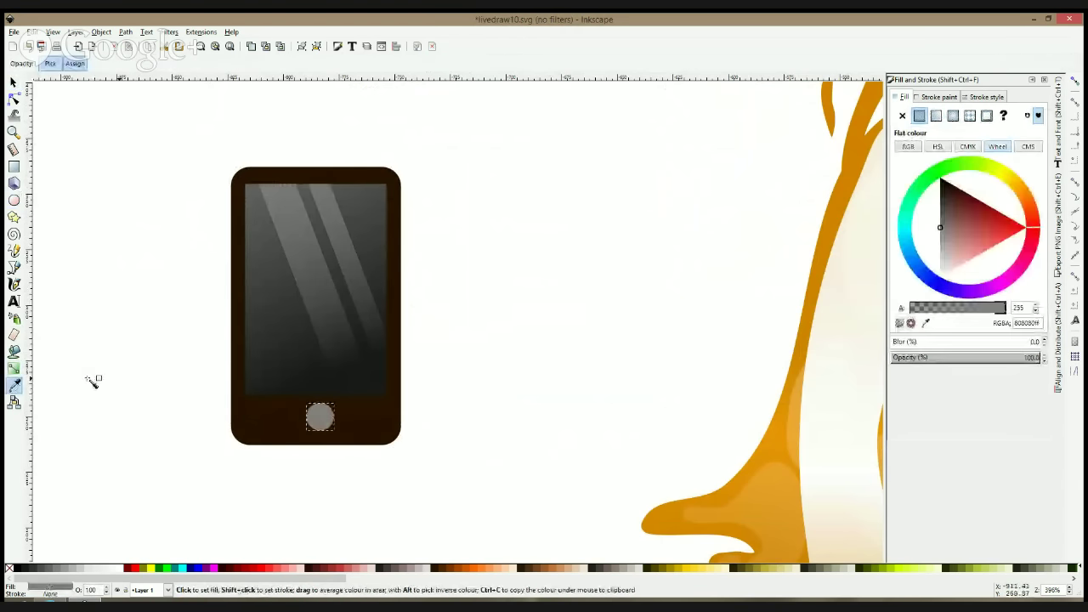
pyautogui.click(321, 378)
pyautogui.click(366, 434)
pyautogui.moveTo(937, 197); pyautogui.dragTo(927, 195)
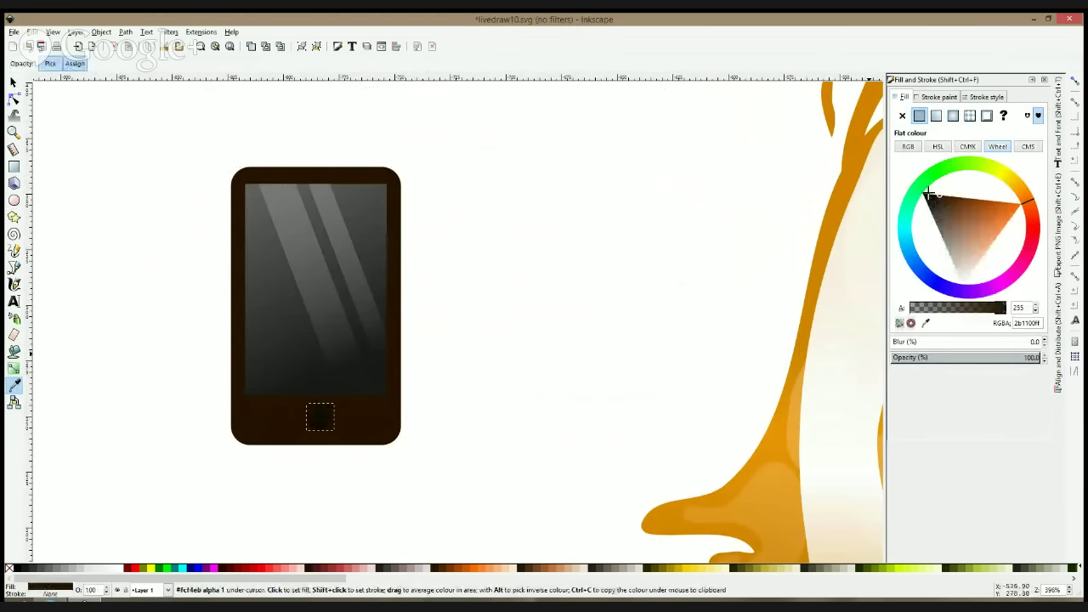
pyautogui.click(928, 195)
# Nudge the home button slightly lower and centre it horizontally on the phone body
pyautogui.press('s')
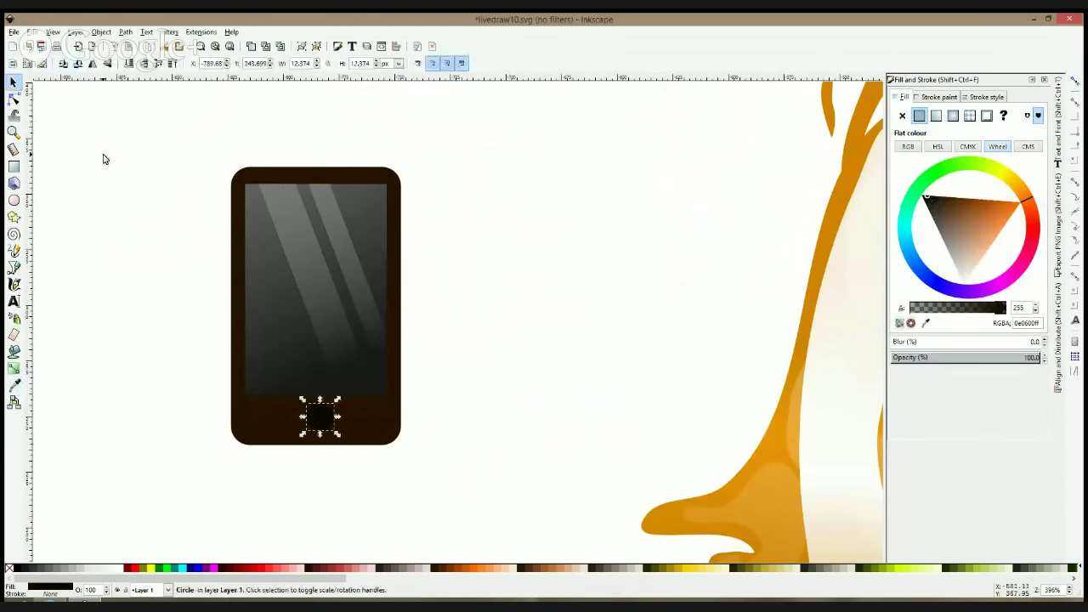
pyautogui.moveTo(316, 416); pyautogui.dragTo(312, 419)
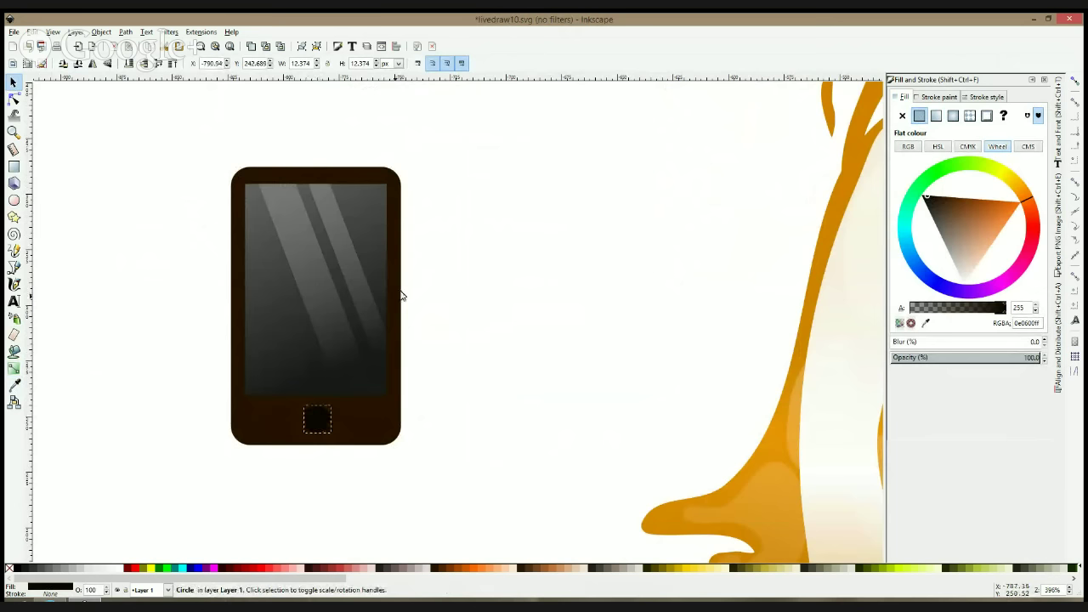
pyautogui.click(388, 426)
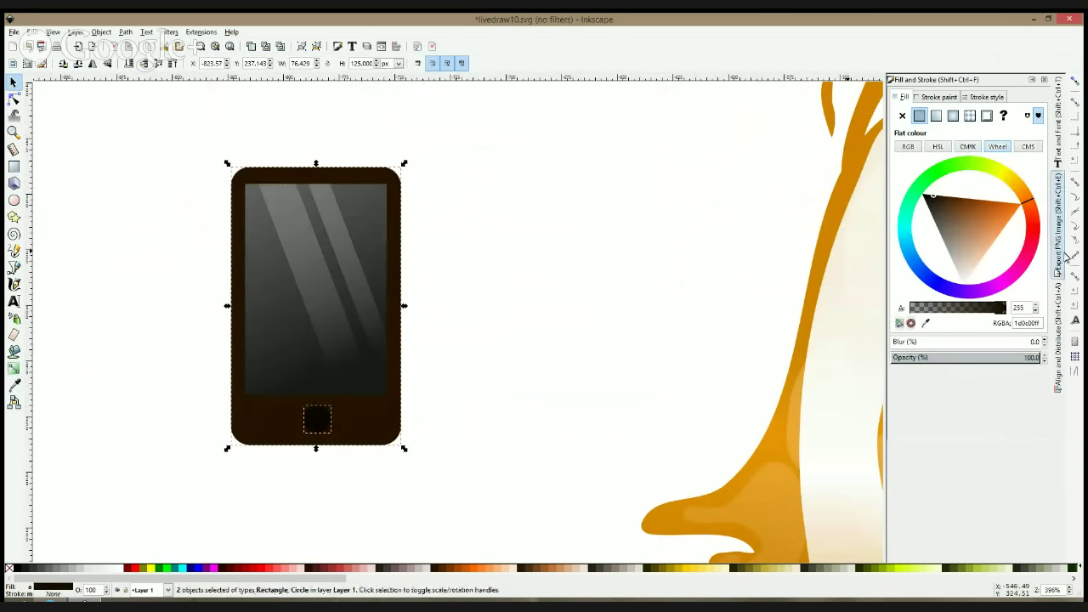
pyautogui.click(1058, 340)
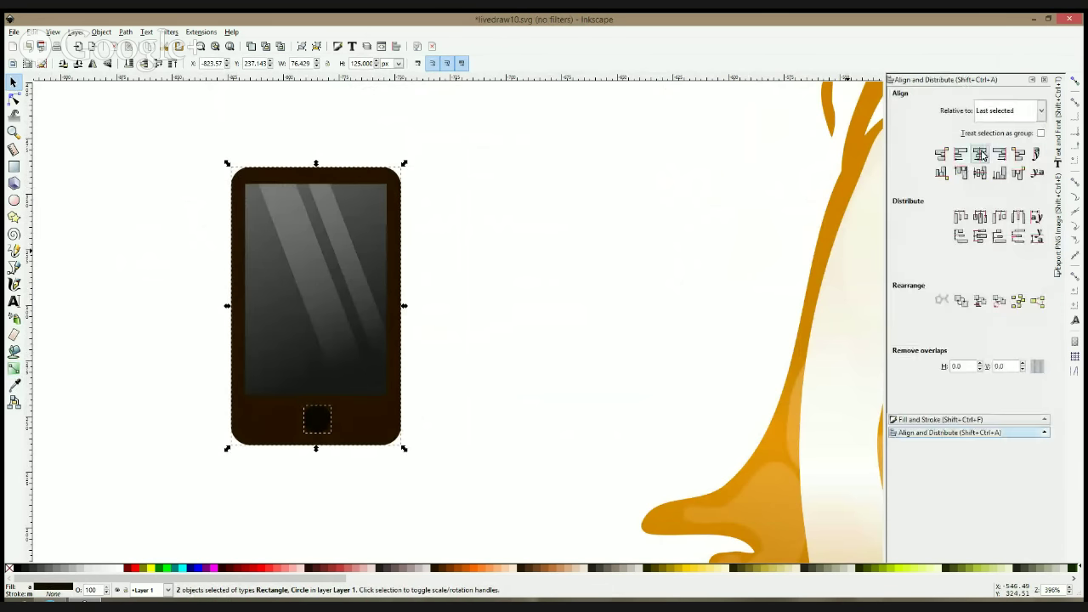
pyautogui.click(979, 154)
# Group the phone's parts and place the phone, shrunk and tilted to about 78 × 94 px, over the tip of the fish's front lower fin
pyautogui.moveTo(468, 131); pyautogui.dragTo(195, 480)
pyautogui.scroll(-3, 375, 323)
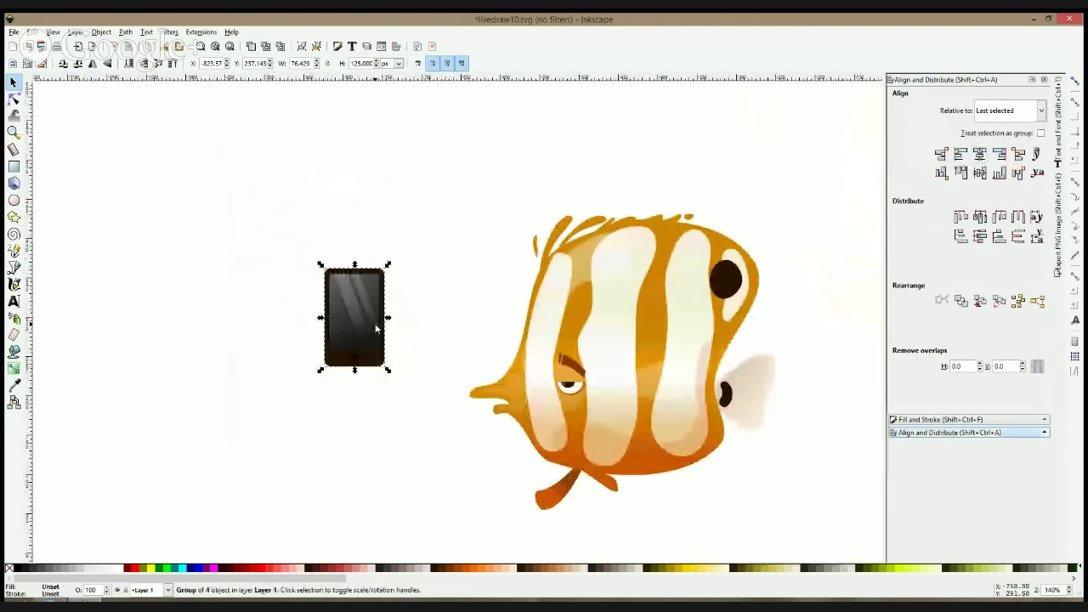
pyautogui.click(379, 327)
pyautogui.moveTo(388, 265); pyautogui.dragTo(371, 293)
pyautogui.click(361, 289)
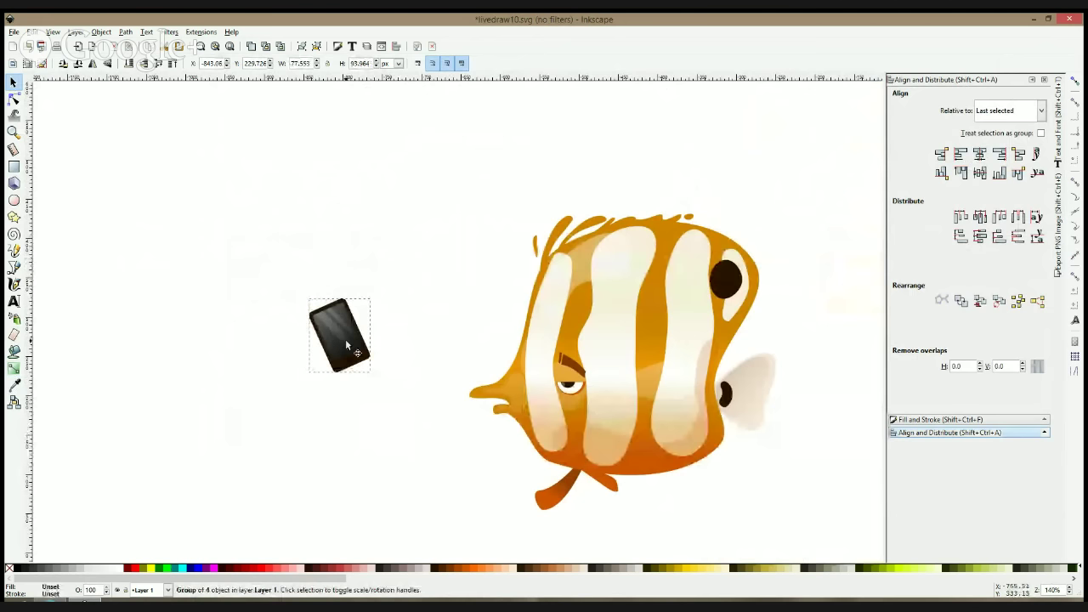
pyautogui.moveTo(346, 345); pyautogui.dragTo(536, 508)
pyautogui.click(450, 479)
# Recolour the body inside the phone group with bright orange sampled from the fish's face, after trying the fin and belly tones
pyautogui.scroll(-2, 510, 484)
pyautogui.keyDown('ctrl'); pyautogui.scroll(2, 561, 487); pyautogui.keyUp('ctrl')
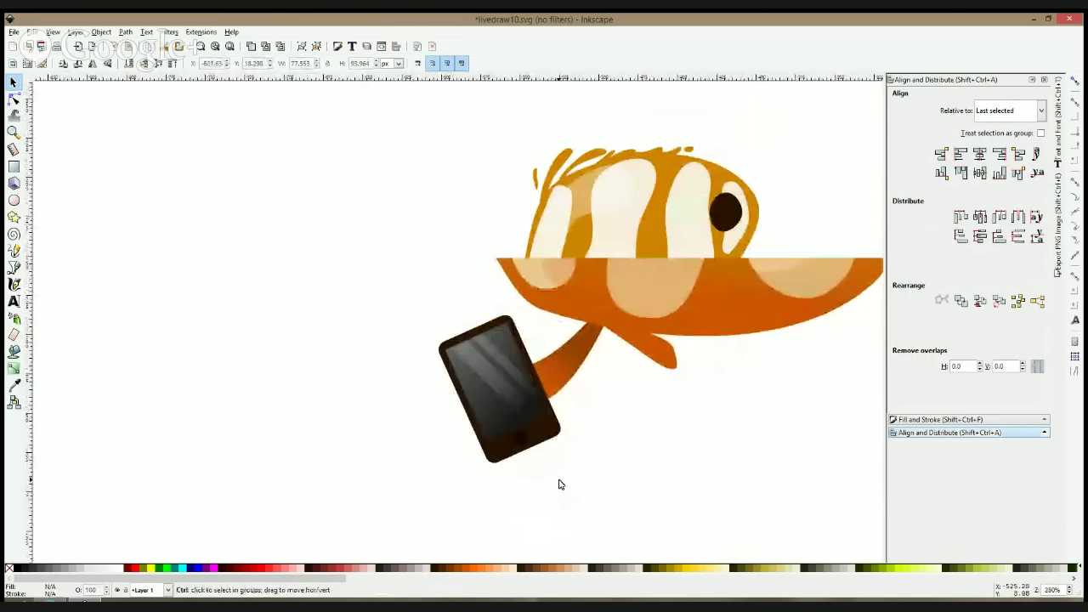
pyautogui.click(553, 435)
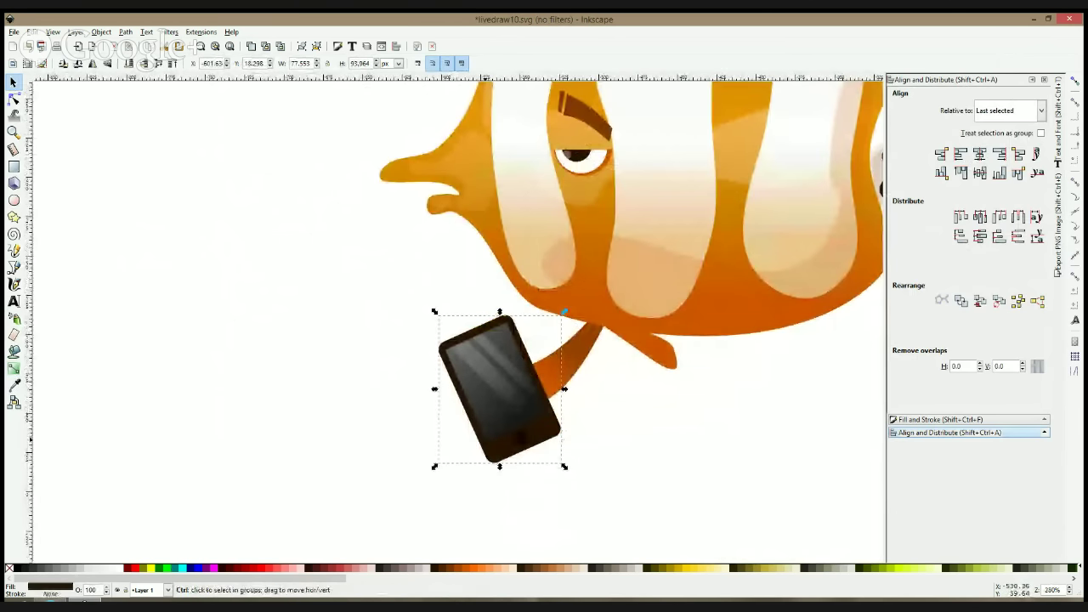
pyautogui.click(14, 384)
pyautogui.click(574, 363)
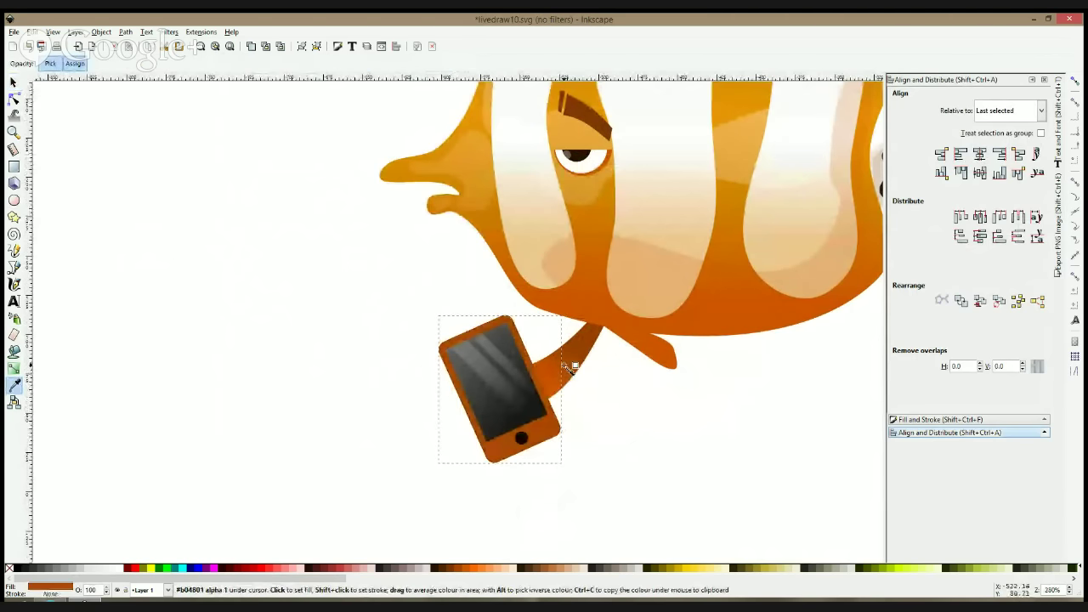
pyautogui.click(599, 317)
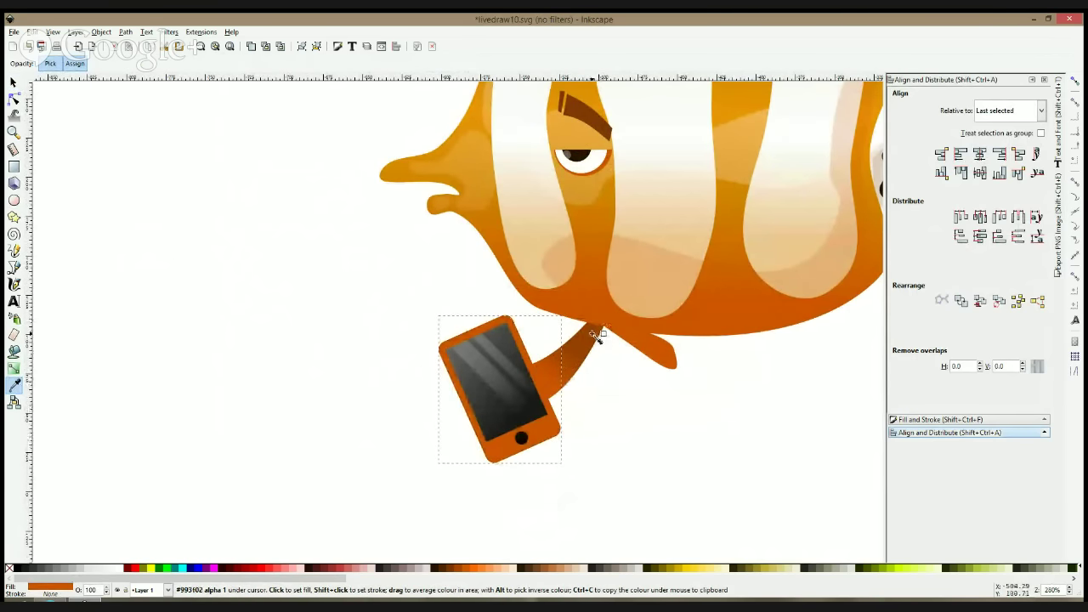
pyautogui.click(594, 333)
pyautogui.click(580, 174)
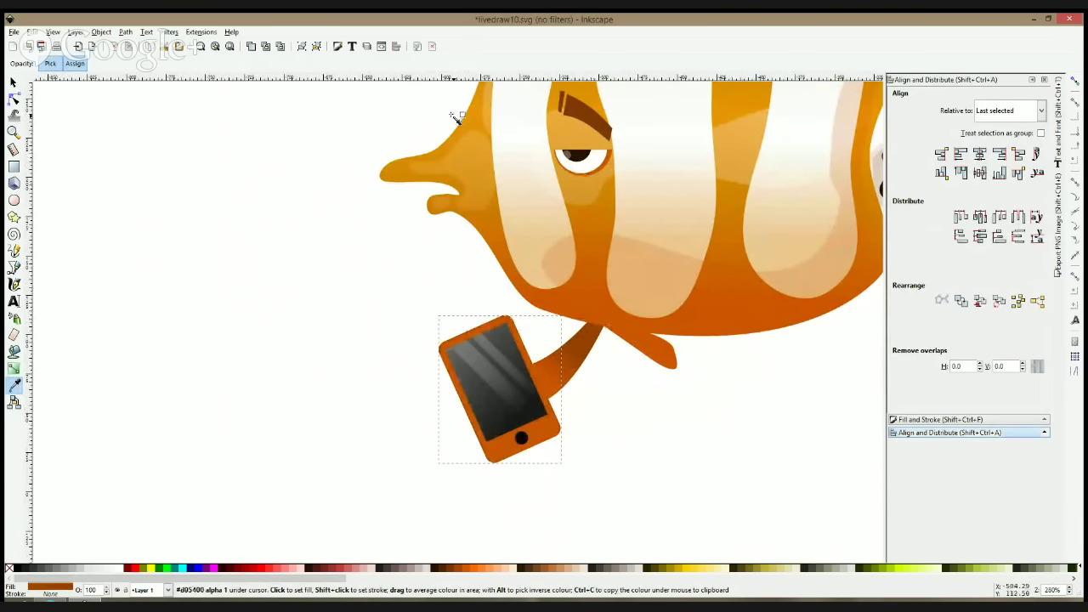
pyautogui.click(478, 124)
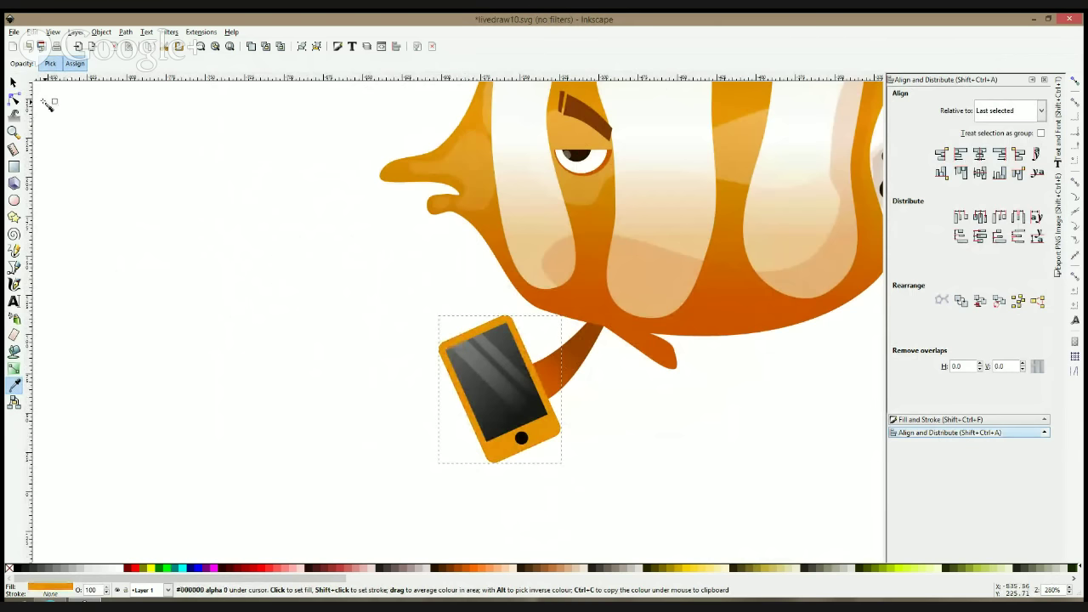
pyautogui.click(13, 81)
pyautogui.click(230, 225)
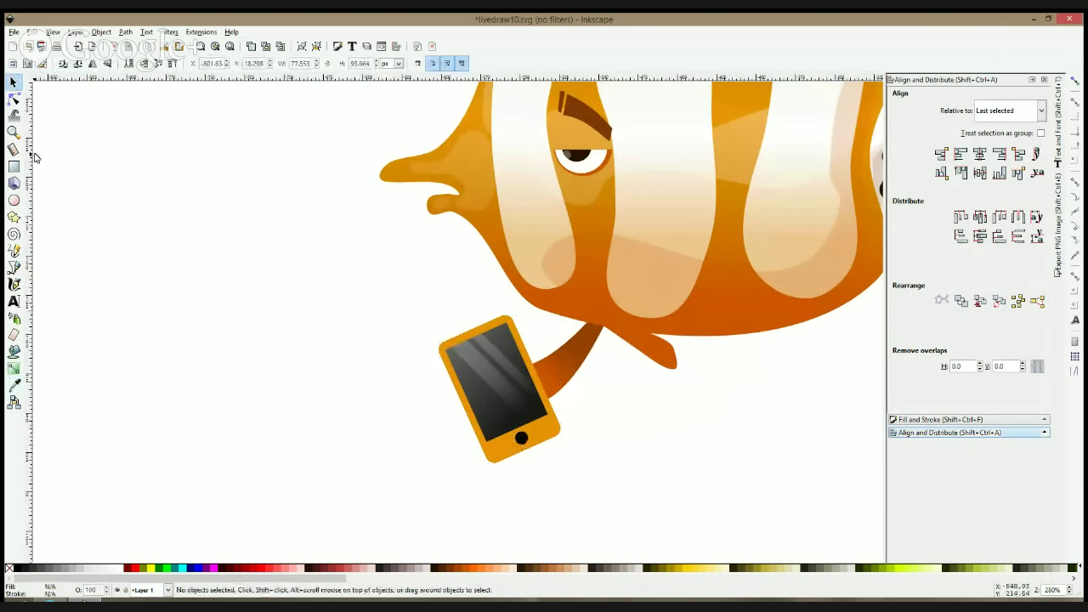
# Duplicate the orange phone and place the copy in the empty area beside the fish, away from its mouth
pyautogui.click(13, 99)
pyautogui.scroll(-4, 422, 383)
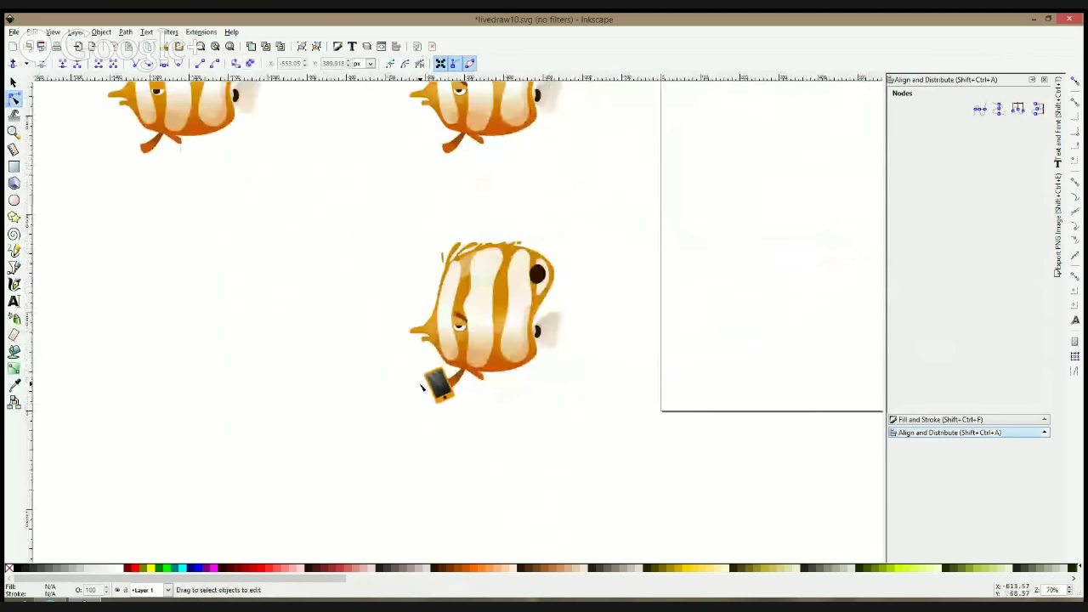
pyautogui.press('s')
pyautogui.click(436, 384)
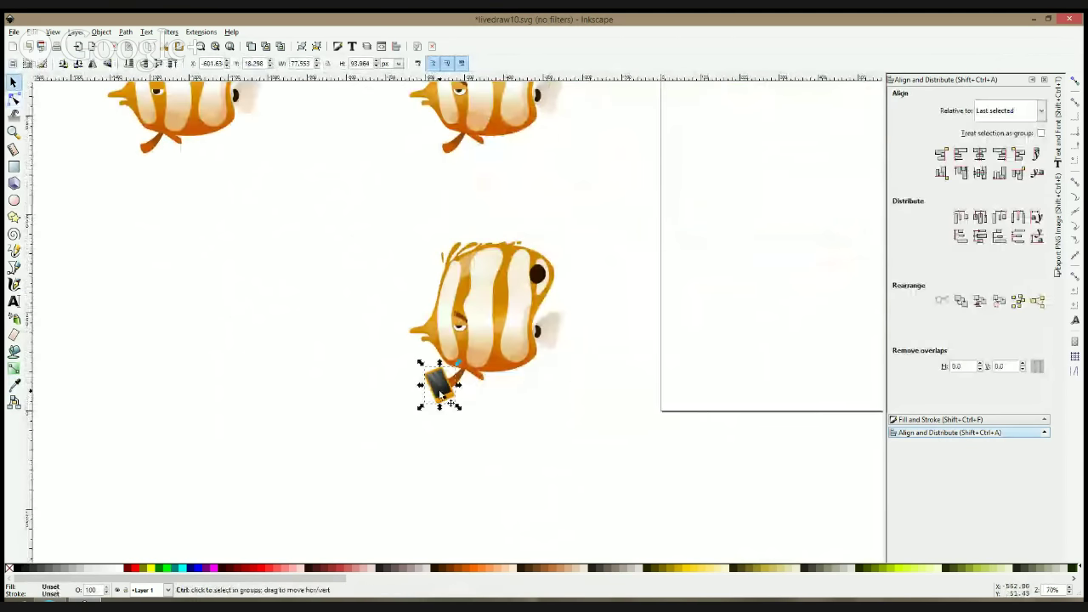
pyautogui.hotkey('ctrl', 'd')
pyautogui.moveTo(439, 394); pyautogui.dragTo(259, 302)
pyautogui.click(376, 366)
# Convert the body and screen of the phone at the fin to paths and bend their long side edges into gentle curves
pyautogui.scroll(3, 439, 396)
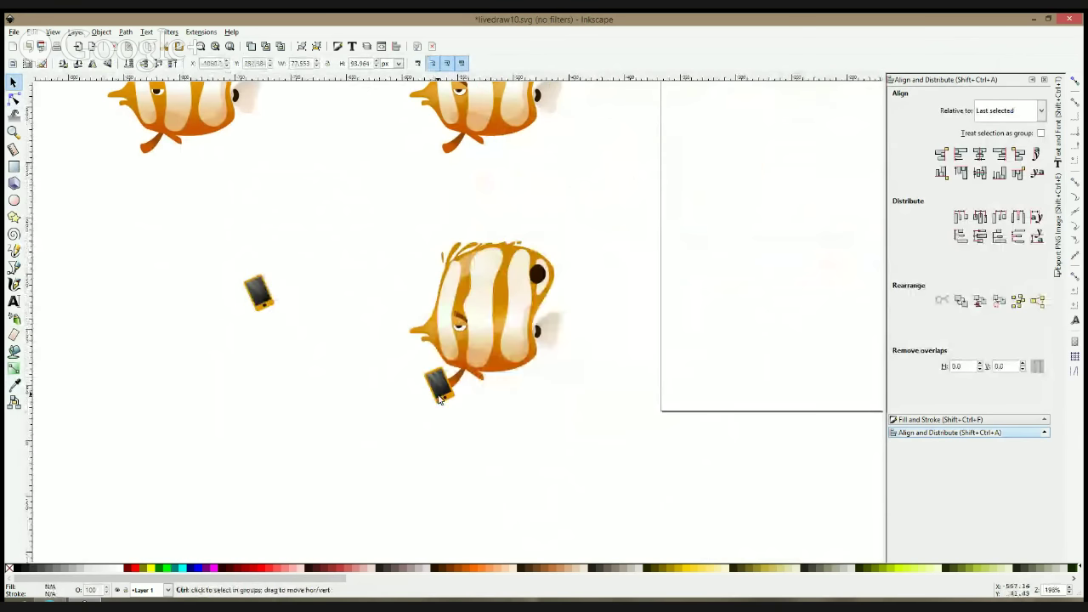
pyautogui.scroll(3, 440, 399)
pyautogui.click(14, 98)
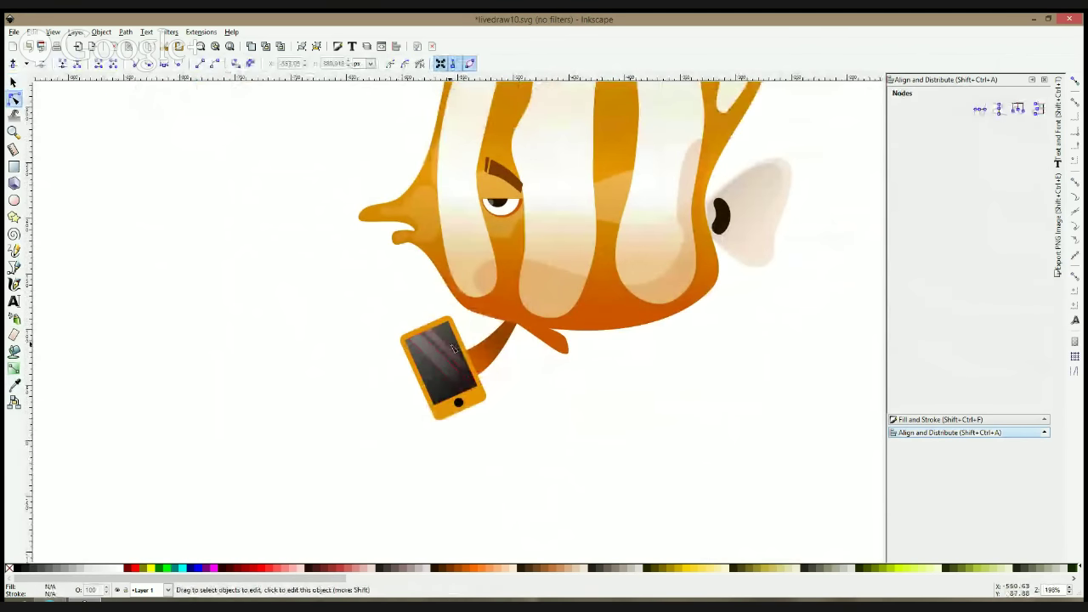
pyautogui.click(464, 347)
pyautogui.scroll(2, 465, 348)
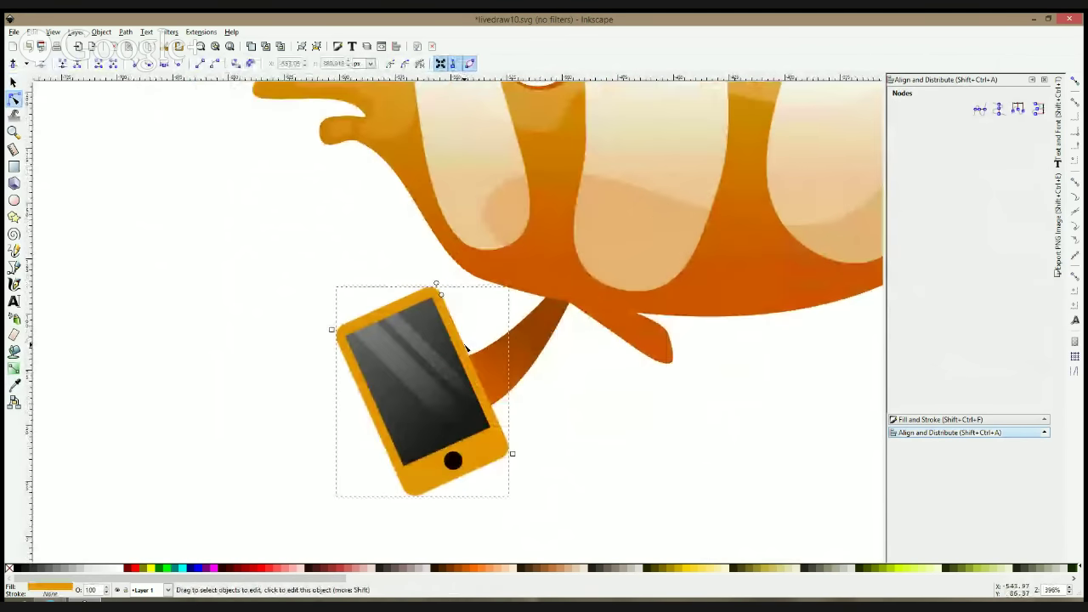
pyautogui.click(463, 346)
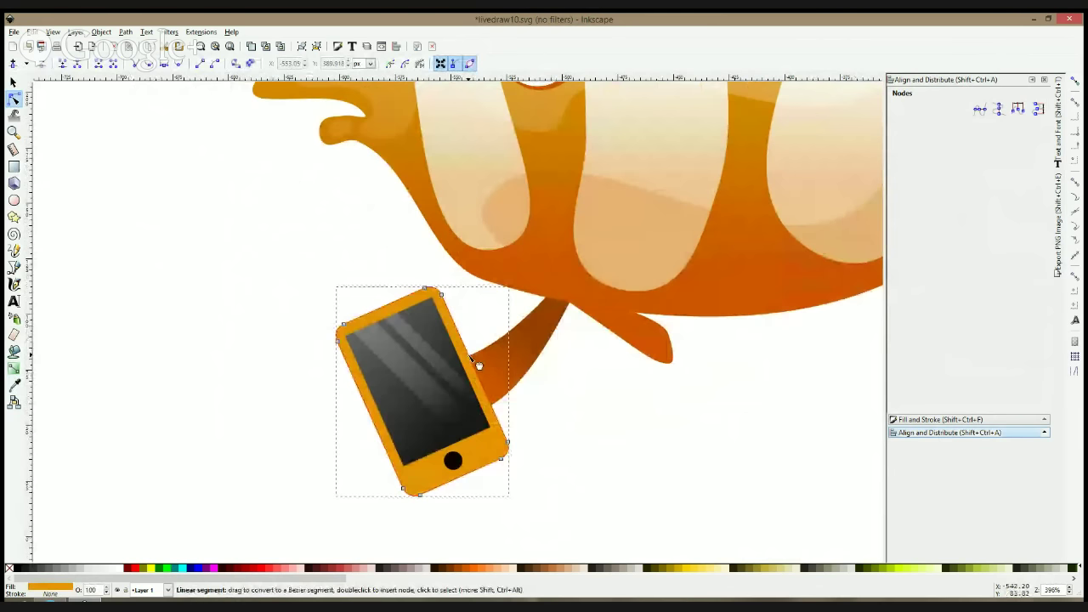
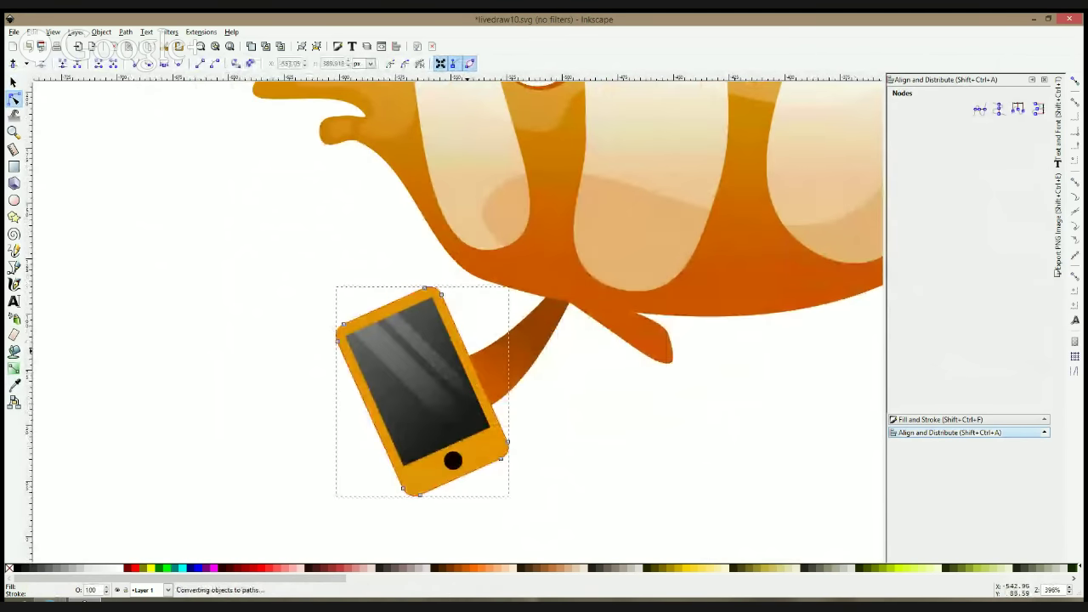
pyautogui.click(460, 362)
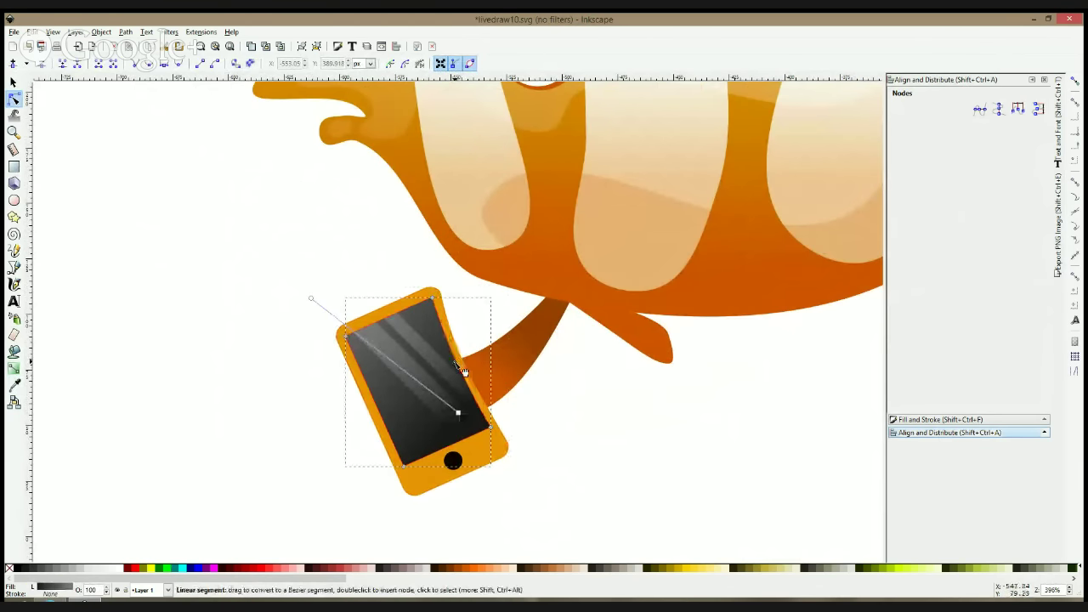
pyautogui.click(372, 418)
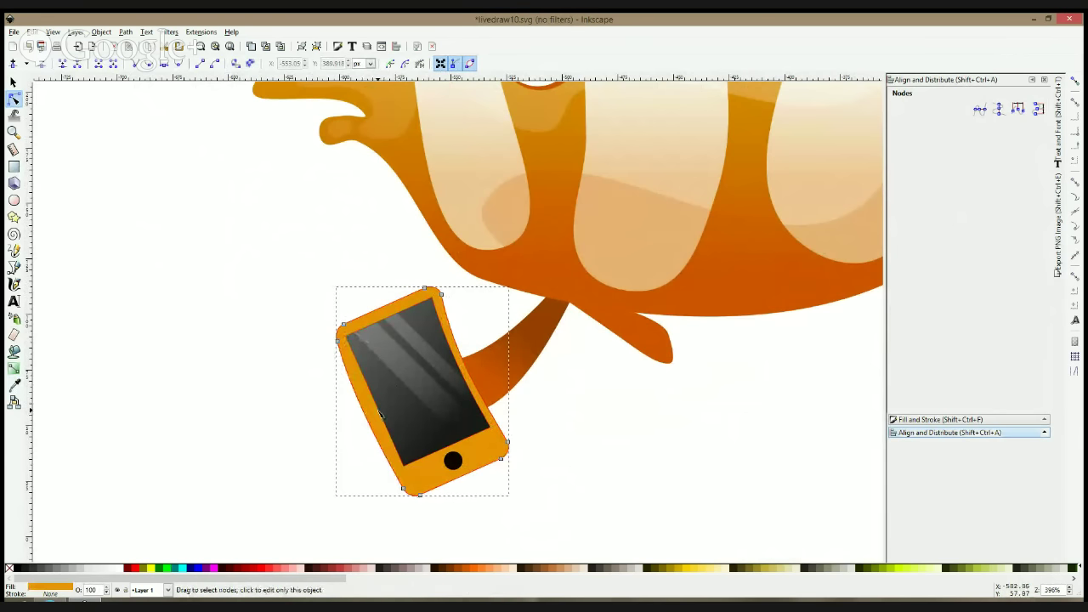
pyautogui.click(379, 414)
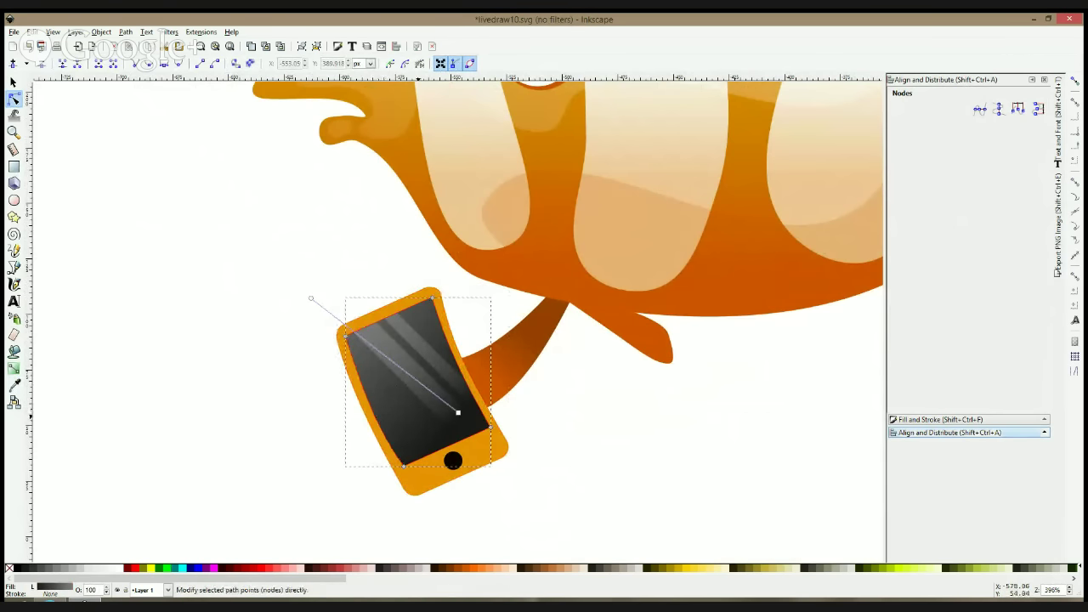
# Narrow the phone's lower end by pulling in the bottom-edge nodes of its body and screen, and recentre the home button
pyautogui.moveTo(527, 426); pyautogui.dragTo(389, 510)
pyautogui.moveTo(546, 418); pyautogui.dragTo(362, 508)
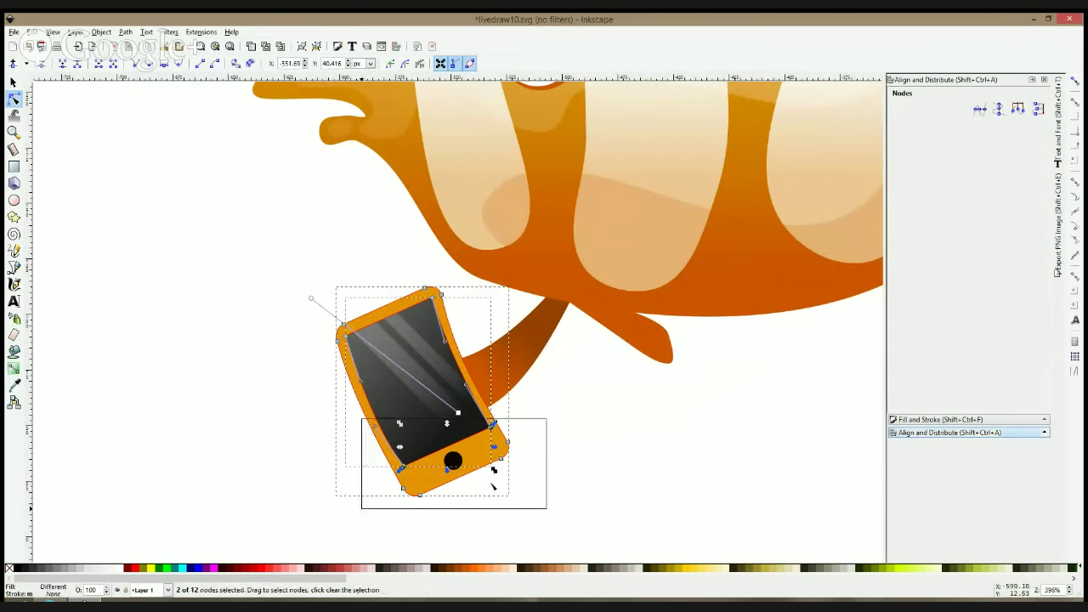
pyautogui.moveTo(493, 485); pyautogui.dragTo(502, 460)
pyautogui.click(447, 518)
pyautogui.click(452, 460)
pyautogui.press('s')
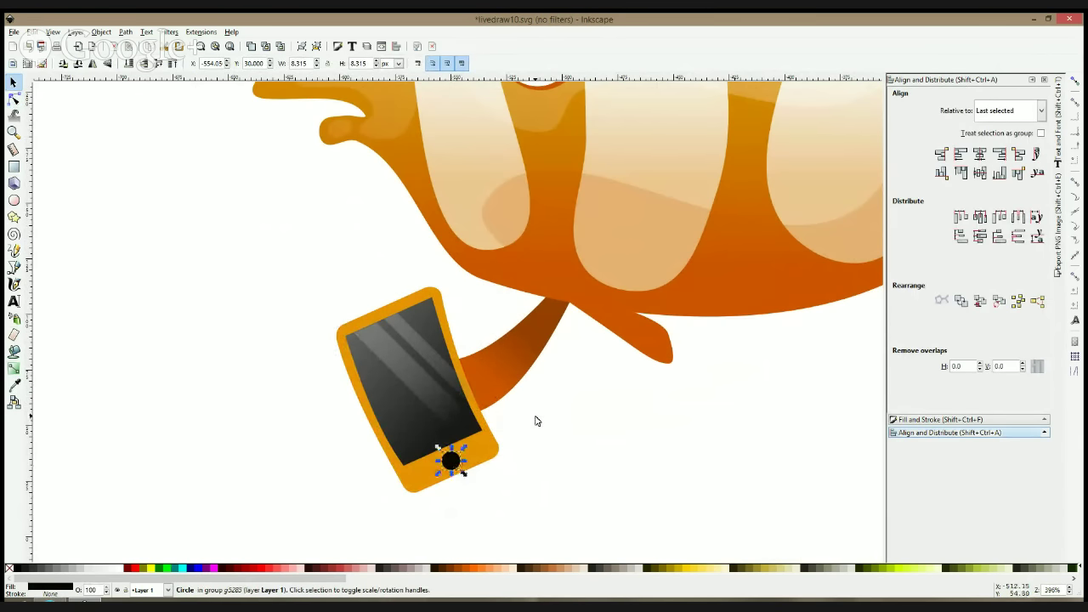
# Recolour the home button of the phone at the fin with a darker orange sampled from the fish
pyautogui.click(537, 419)
pyautogui.scroll(-2, 537, 419)
pyautogui.click(499, 444)
pyautogui.keyDown('ctrl'); pyautogui.click(493, 455); pyautogui.keyUp('ctrl')
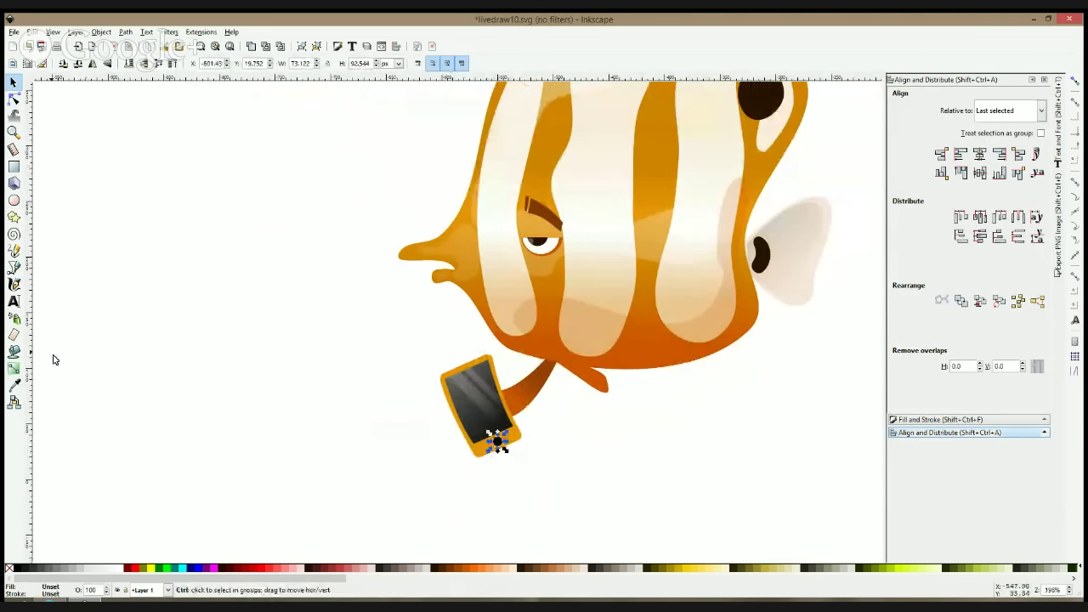
pyautogui.click(14, 385)
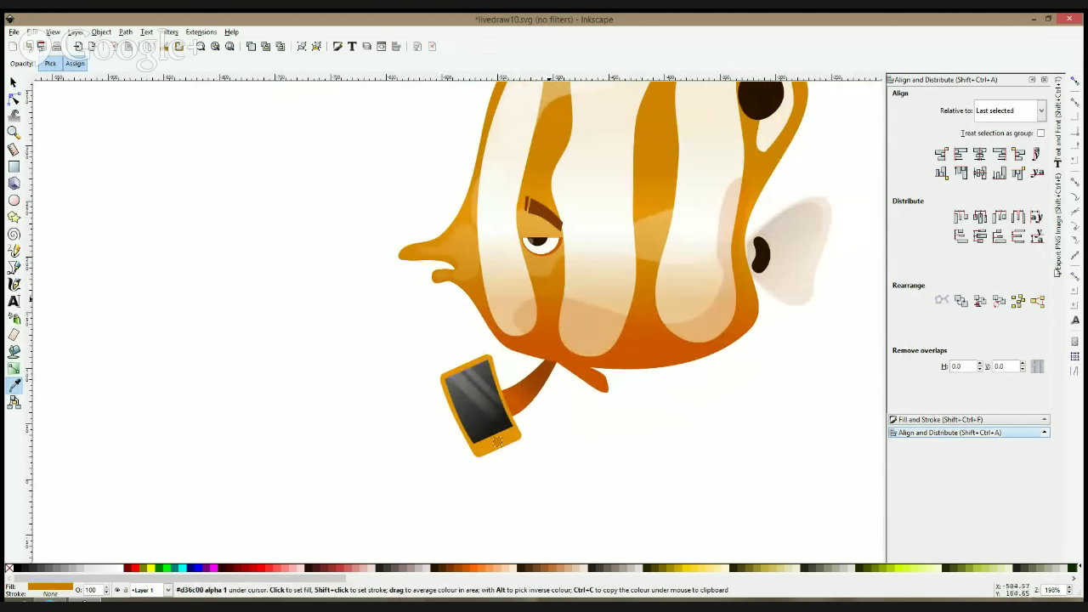
pyautogui.click(16, 84)
# Rotate the phone at the fish's fin further counterclockwise
pyautogui.scroll(-3, 391, 331)
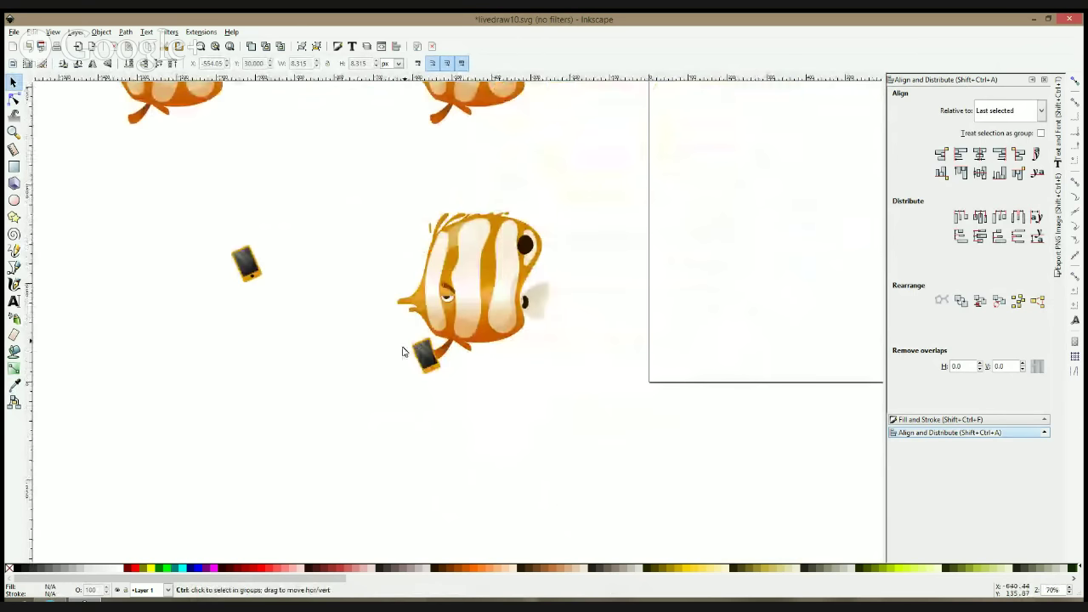
pyautogui.click(423, 357)
pyautogui.click(433, 367)
pyautogui.moveTo(444, 379); pyautogui.dragTo(449, 349)
pyautogui.scroll(2, 581, 371)
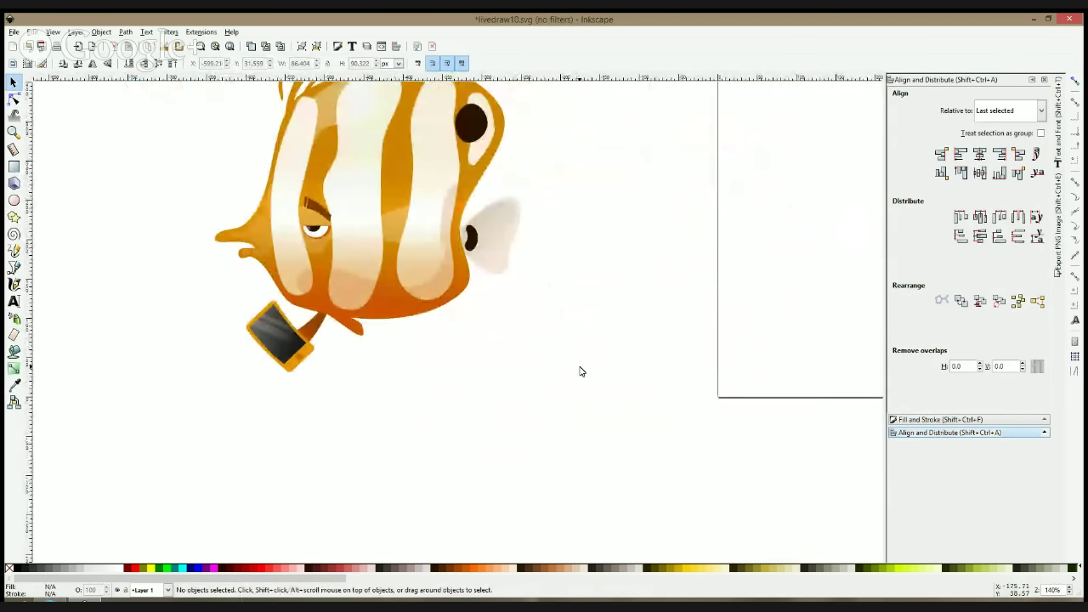
# Draw a rectangular background behind the fish and phone, centre it around them and enlarge it to about 699 × 691 px
pyautogui.moveTo(539, 176); pyautogui.dragTo(549, 236)
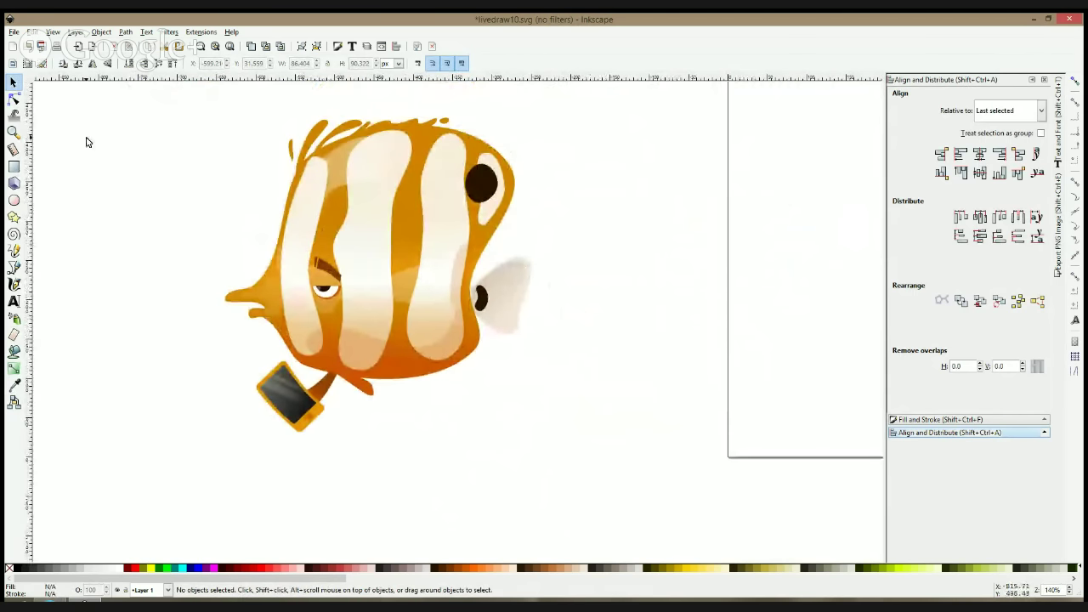
pyautogui.click(13, 166)
pyautogui.scroll(-2, 288, 282)
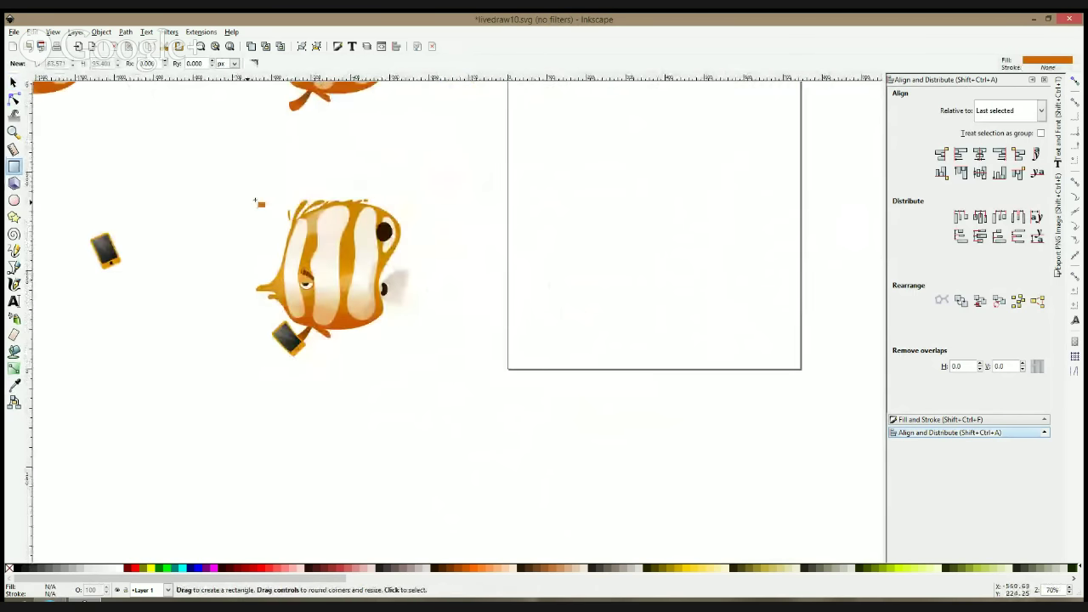
pyautogui.moveTo(213, 162); pyautogui.dragTo(462, 408)
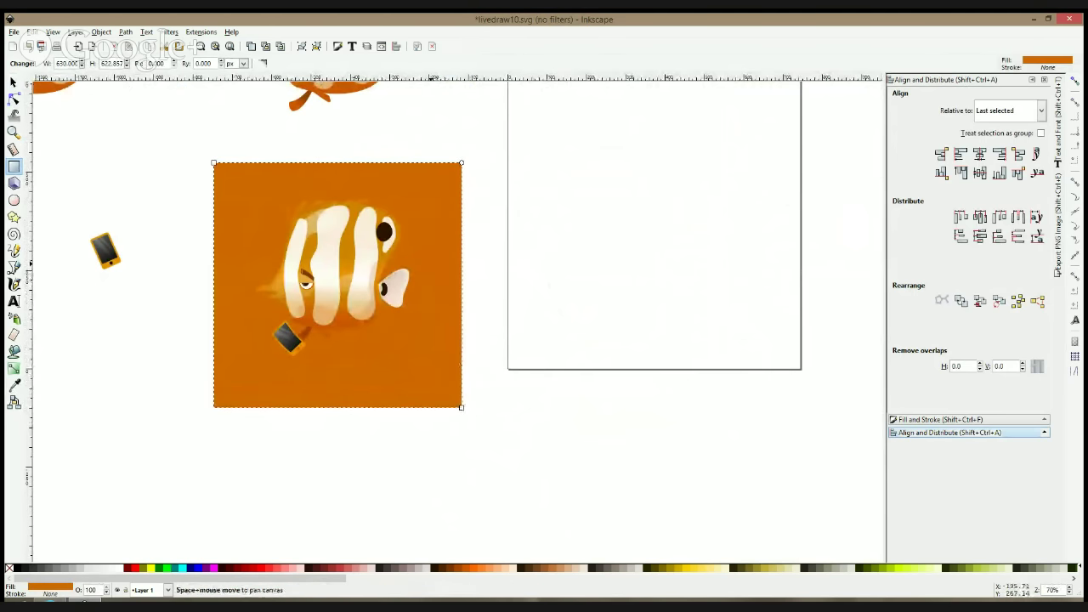
pyautogui.press('s')
pyautogui.moveTo(430, 263); pyautogui.dragTo(424, 236)
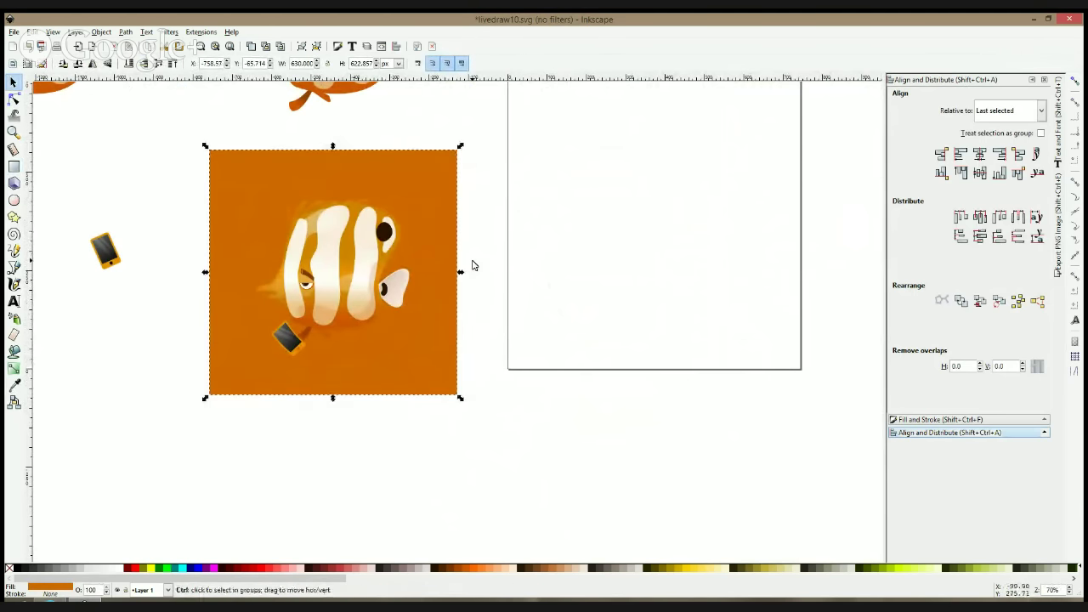
pyautogui.moveTo(461, 275); pyautogui.dragTo(476, 277)
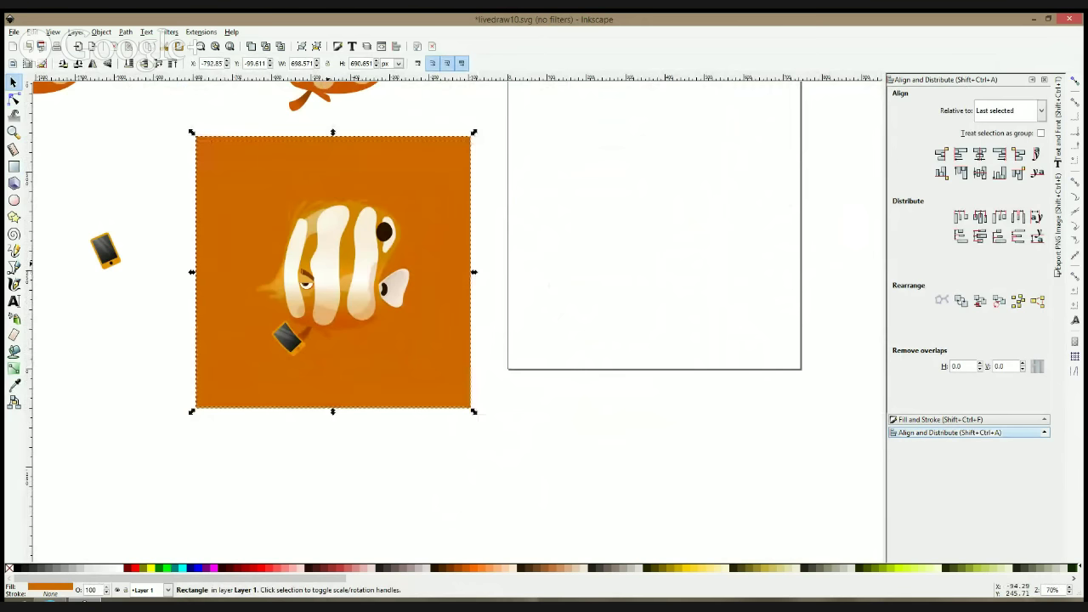
# Apply a near-vertical linear gradient to the background and make its lower stop a fully opaque blue, 0077d2
pyautogui.click(14, 368)
pyautogui.moveTo(240, 184); pyautogui.dragTo(263, 361)
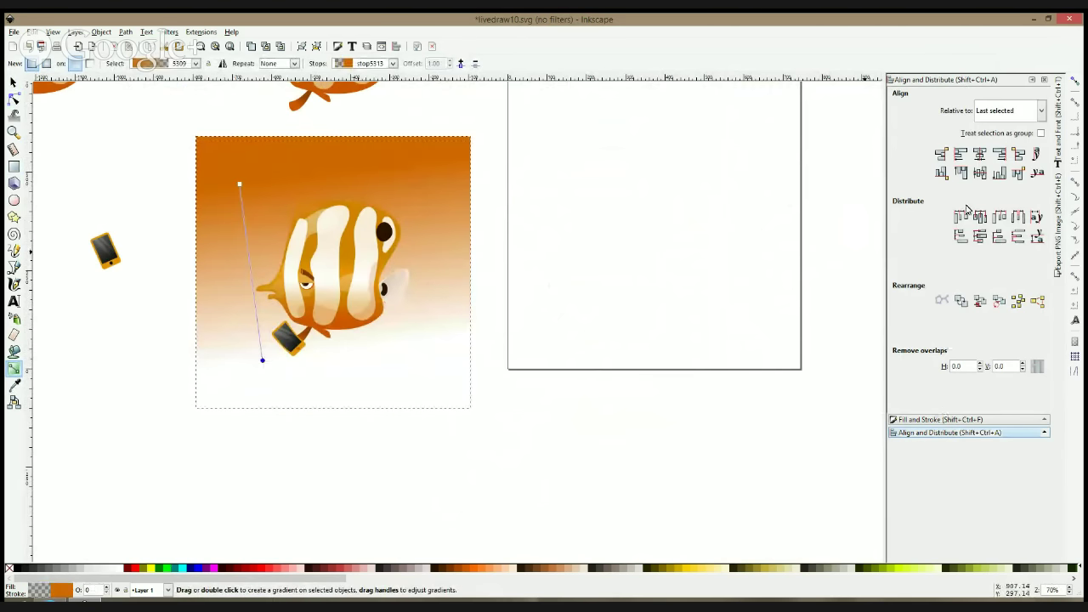
pyautogui.click(963, 419)
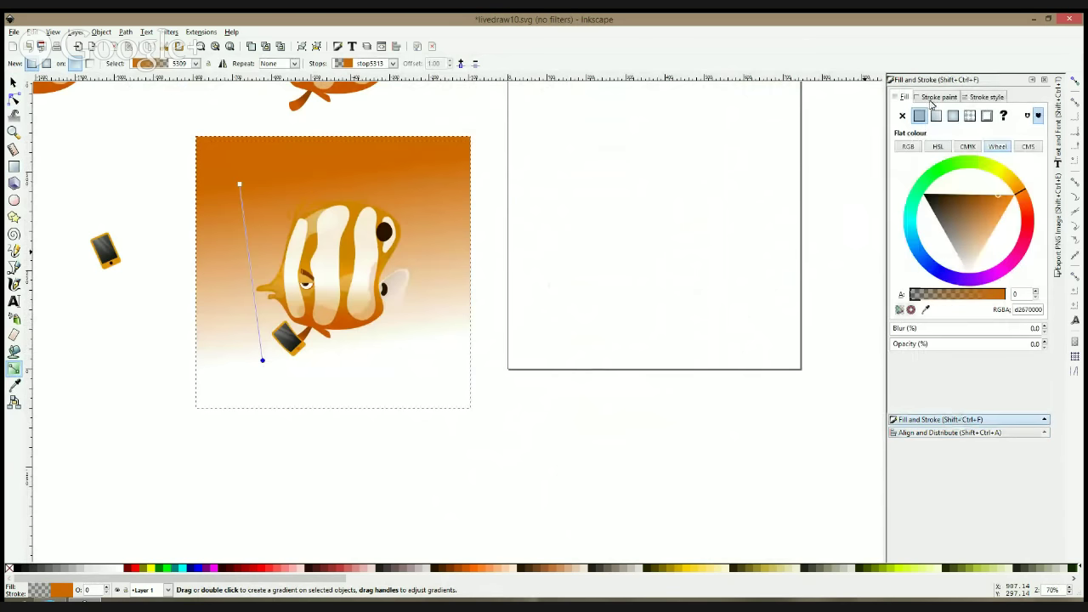
pyautogui.click(912, 251)
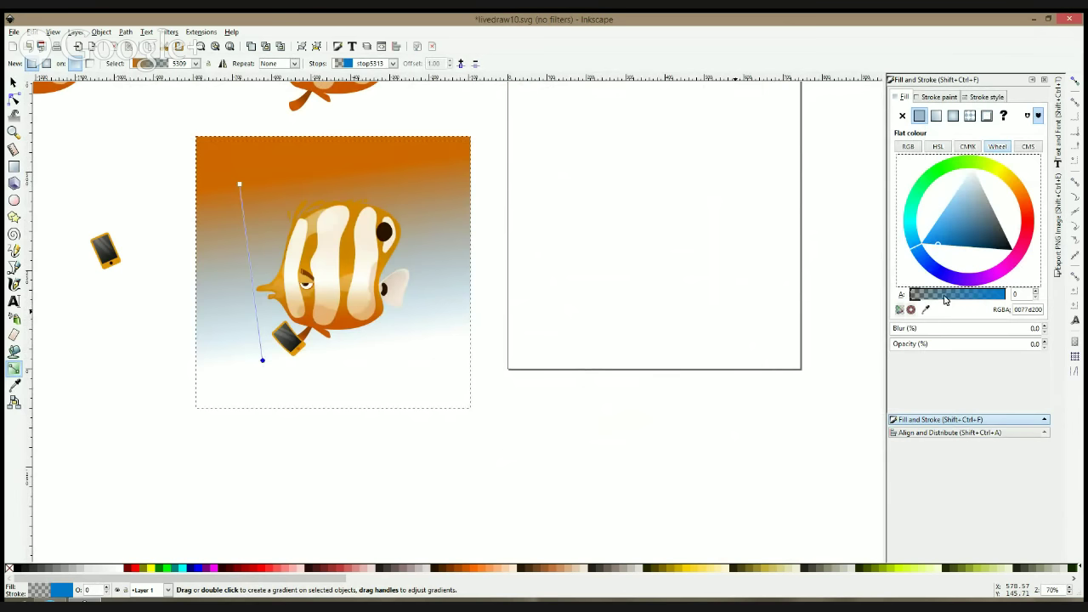
pyautogui.moveTo(943, 299); pyautogui.dragTo(1043, 296)
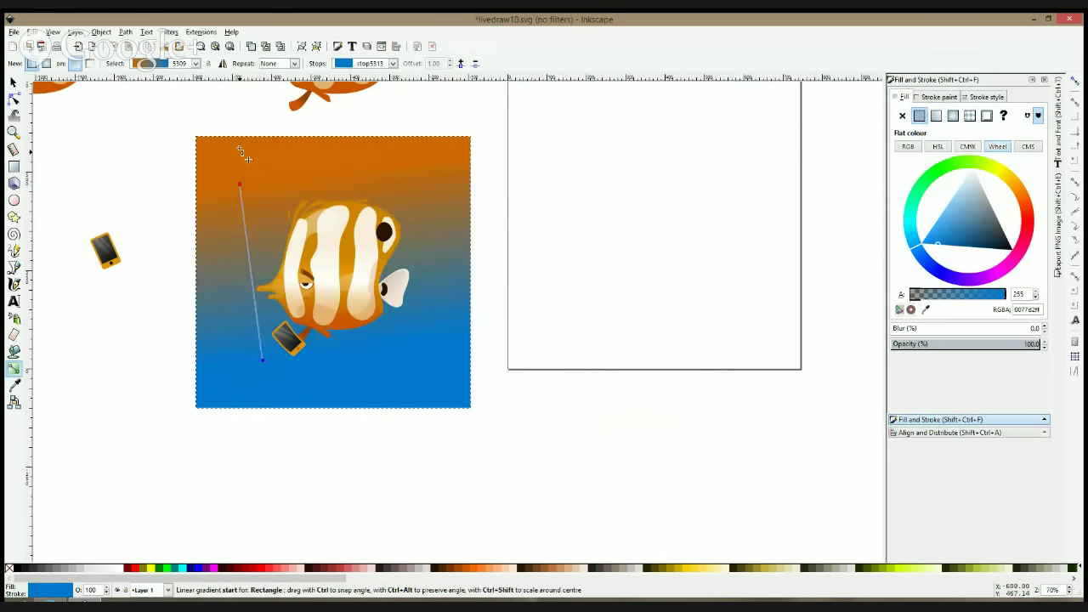
# Move the gradient's start up to the background's upper edge and recolour that stop a dark slate blue
pyautogui.moveTo(240, 150); pyautogui.dragTo(238, 145)
pyautogui.click(14, 385)
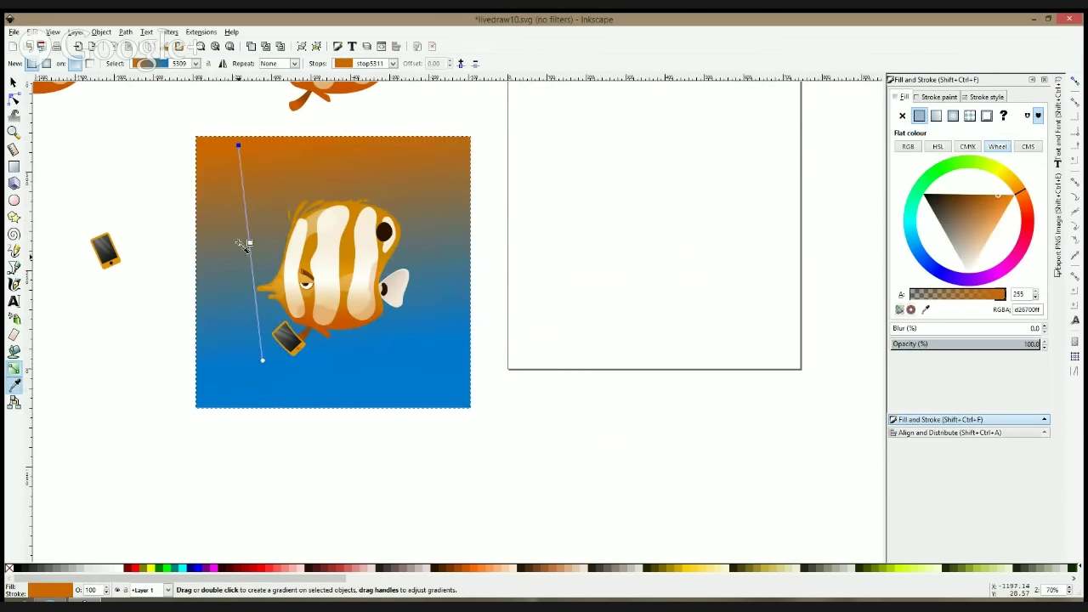
pyautogui.click(234, 244)
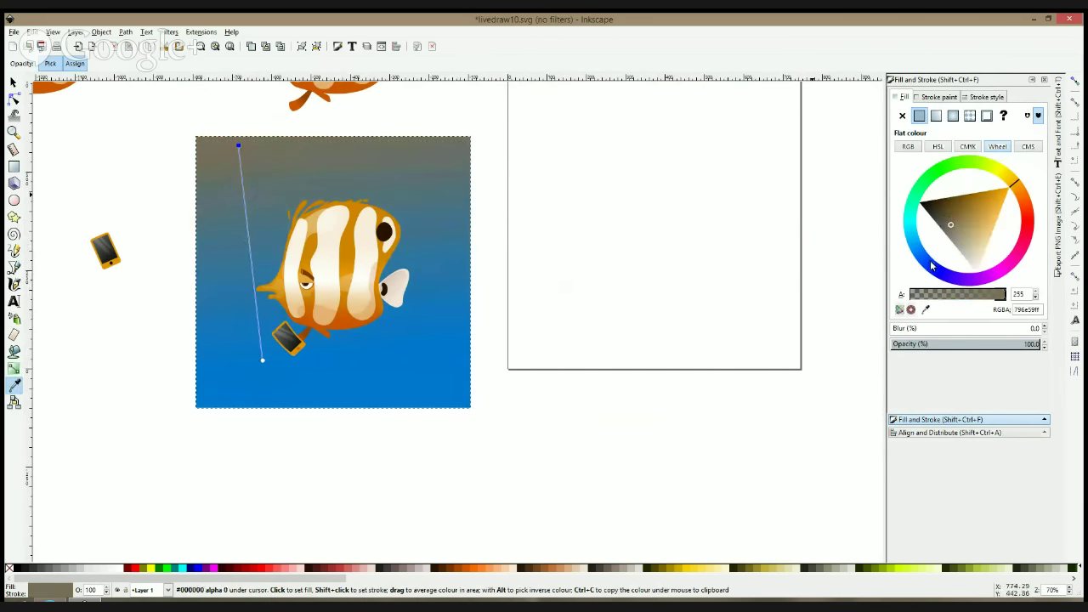
pyautogui.moveTo(931, 265); pyautogui.dragTo(945, 272)
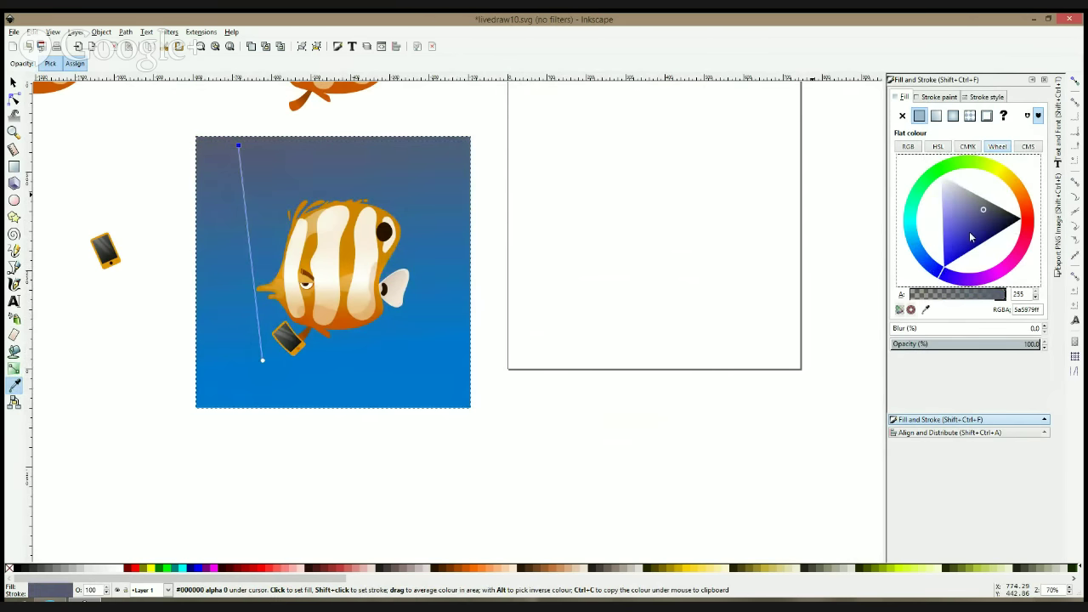
pyautogui.moveTo(985, 209); pyautogui.dragTo(994, 214)
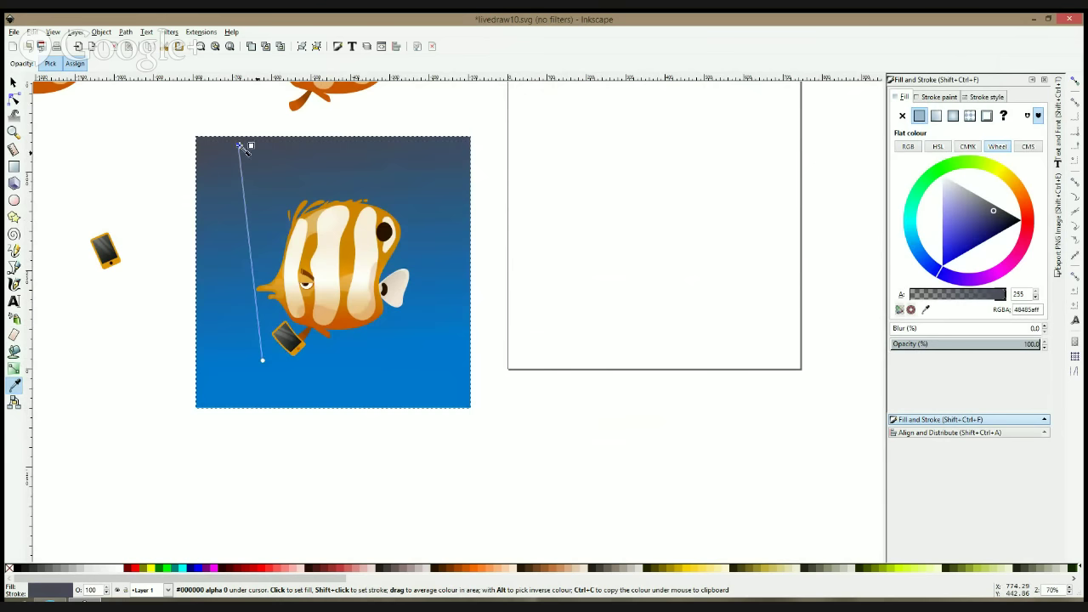
# Enlarge the gradient background around its centre to about 984 × 862 px
pyautogui.click(18, 80)
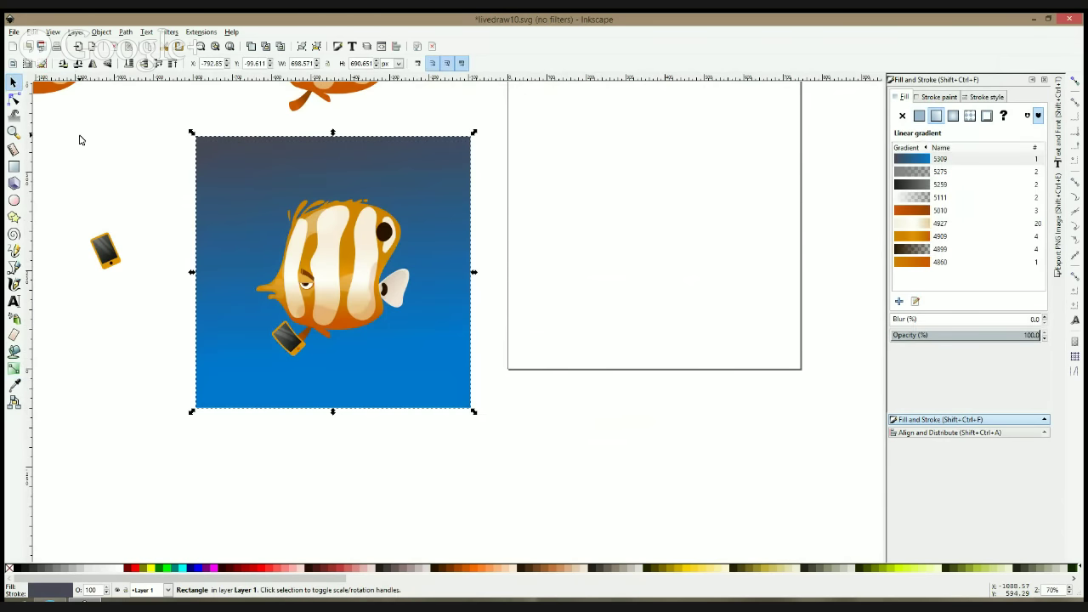
pyautogui.press('v')
pyautogui.hotkey('shift', 'r')
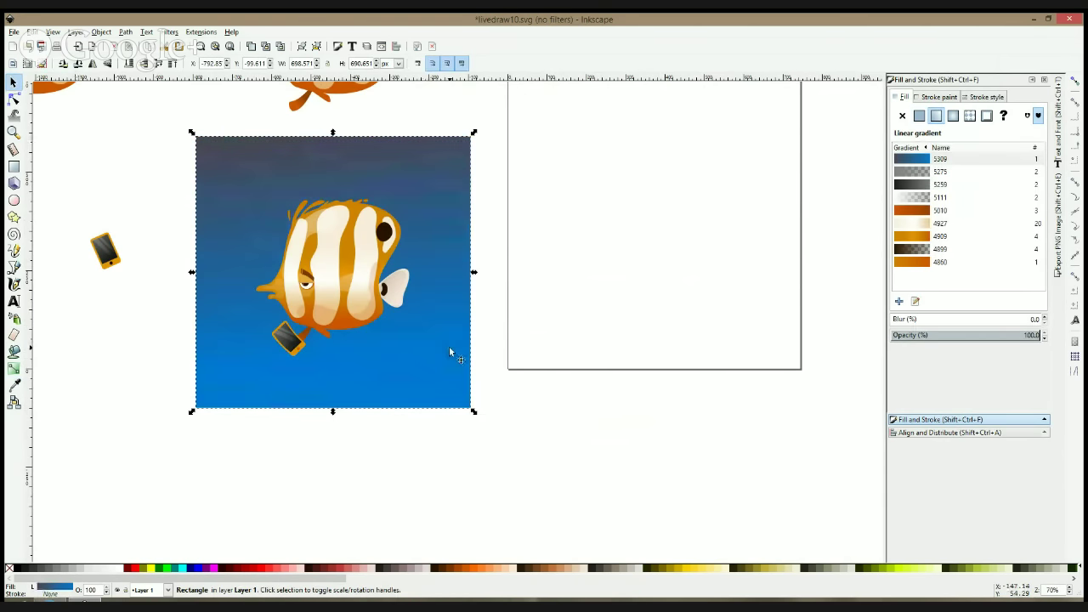
pyautogui.moveTo(475, 414); pyautogui.dragTo(530, 450)
# Group the fish with its phone, and move the group together with the background to the empty area below the other fish
pyautogui.keyDown('ctrl'); pyautogui.scroll(-2, 488, 254); pyautogui.keyUp('ctrl')
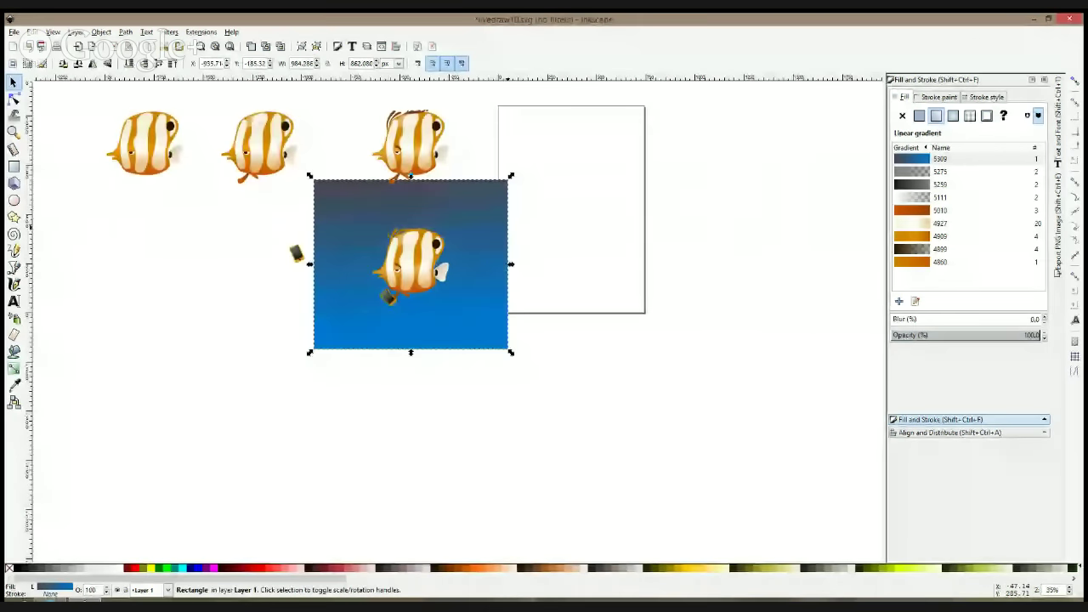
pyautogui.moveTo(566, 170); pyautogui.dragTo(338, 316)
pyautogui.moveTo(584, 195); pyautogui.dragTo(349, 328)
pyautogui.hotkey('ctrl', 'g')
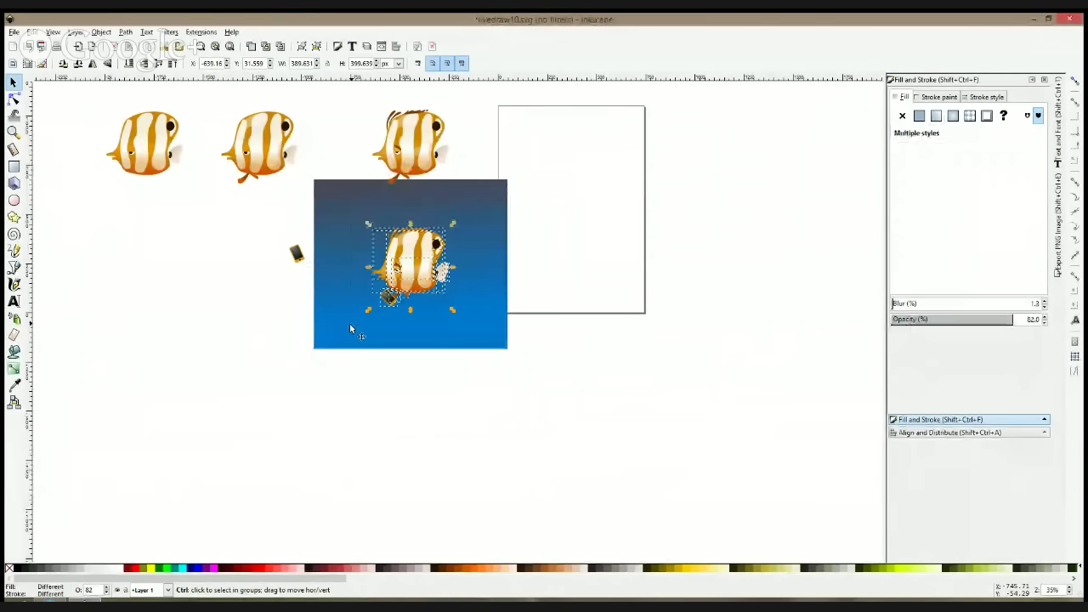
pyautogui.keyDown('shift'); pyautogui.click(489, 214); pyautogui.keyUp('shift')
pyautogui.moveTo(478, 230); pyautogui.dragTo(440, 344)
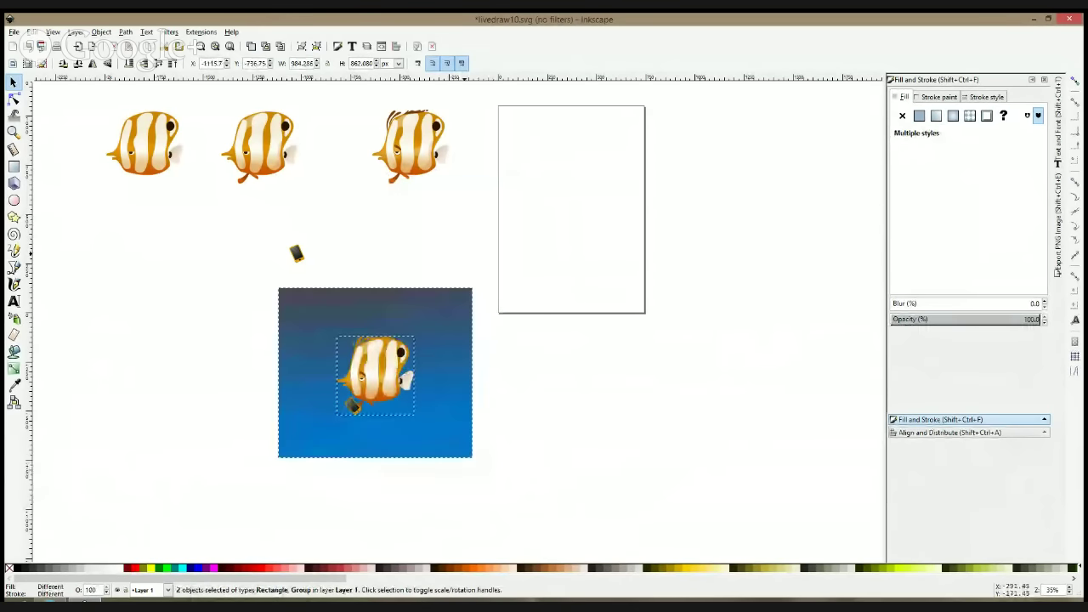
pyautogui.press('Escape')
# Try shifting the fish group sideways toward the side its mouth faces, and undo the move
pyautogui.scroll(-4, 400, 387)
pyautogui.click(378, 234)
pyautogui.moveTo(379, 233)
pyautogui.mouseDown()
pyautogui.moveTo(358, 235)
pyautogui.moveTo(427, 237)
pyautogui.moveTo(357, 236)
pyautogui.mouseUp()
pyautogui.hotkey('ctrl', 'shift', 'z')
pyautogui.scroll(1, 406, 258)
pyautogui.hotkey('ctrl', 'z')
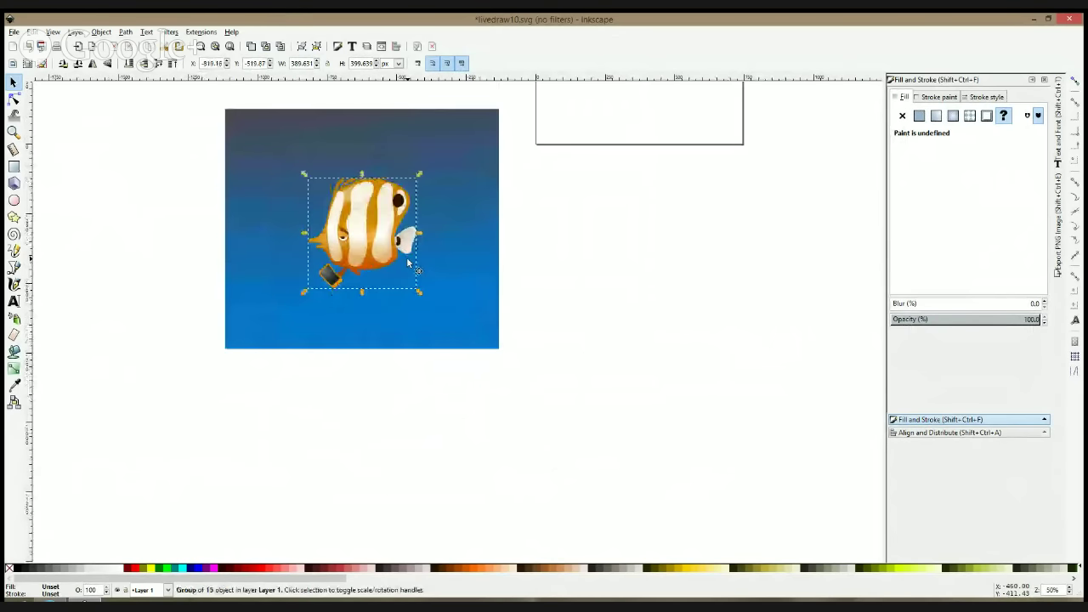
# Shrink the gradient background around its centre to about 895 × 784 px
pyautogui.click(526, 209)
pyautogui.click(495, 115)
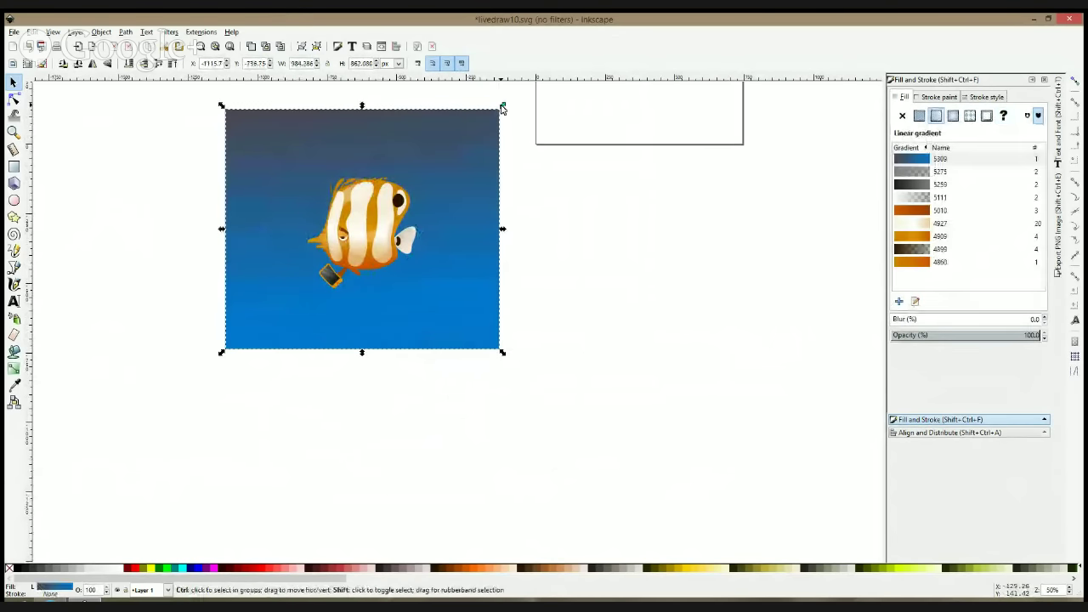
pyautogui.moveTo(501, 108)
pyautogui.mouseDown()
pyautogui.moveTo(510, 100)
pyautogui.moveTo(451, 136)
pyautogui.moveTo(490, 117)
pyautogui.mouseUp()
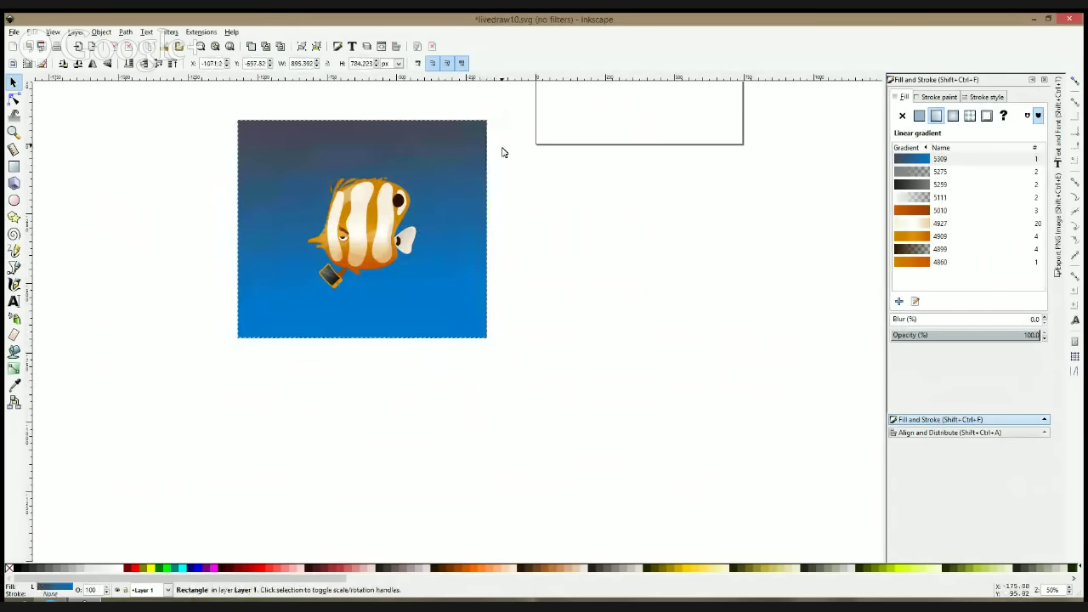
pyautogui.click(502, 152)
# Draw a small four-sided shape just in front of the fish's mouth and fill it with light blue
pyautogui.scroll(2, 318, 167)
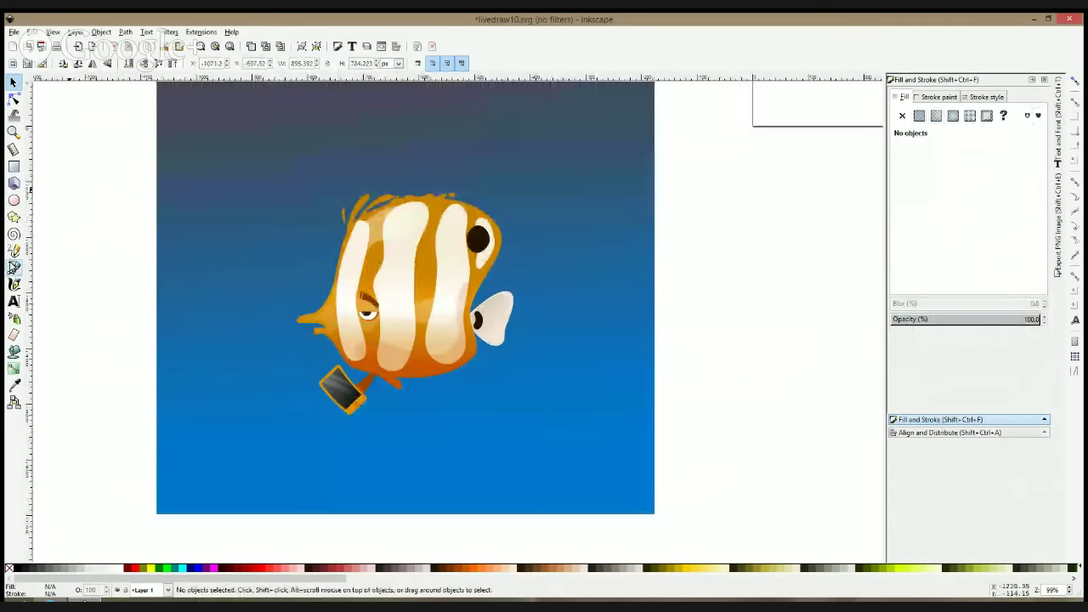
pyautogui.click(13, 268)
pyautogui.scroll(2, 286, 336)
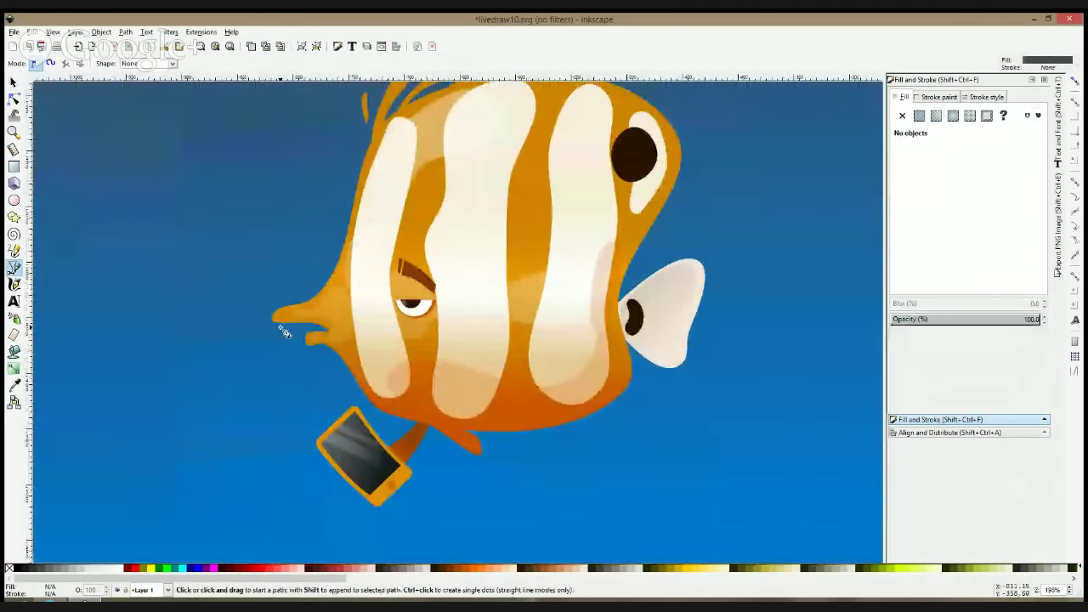
pyautogui.click(248, 324)
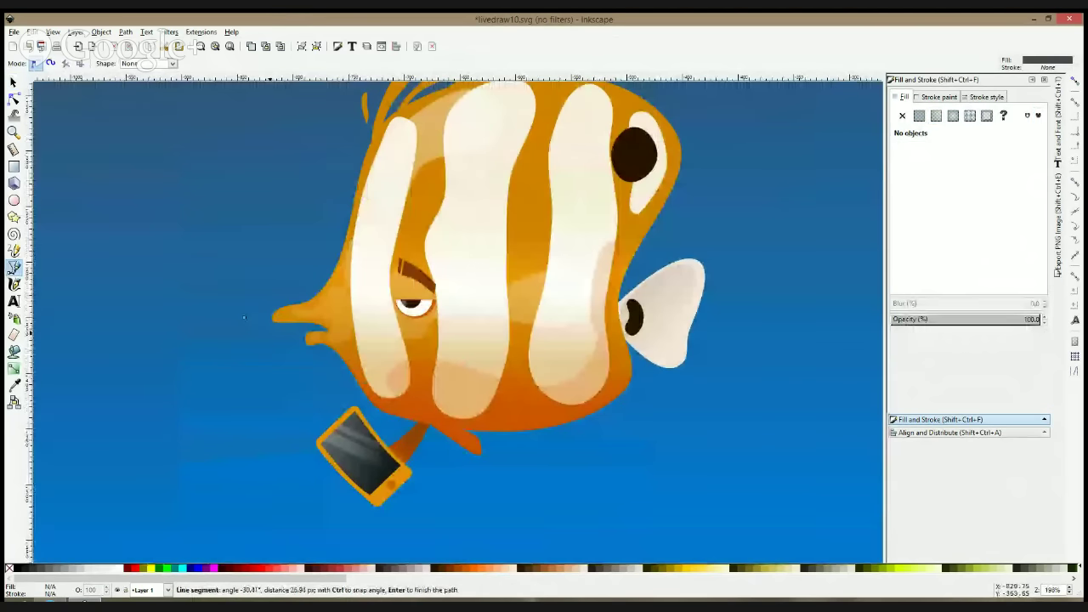
pyautogui.click(267, 338)
pyautogui.click(248, 323)
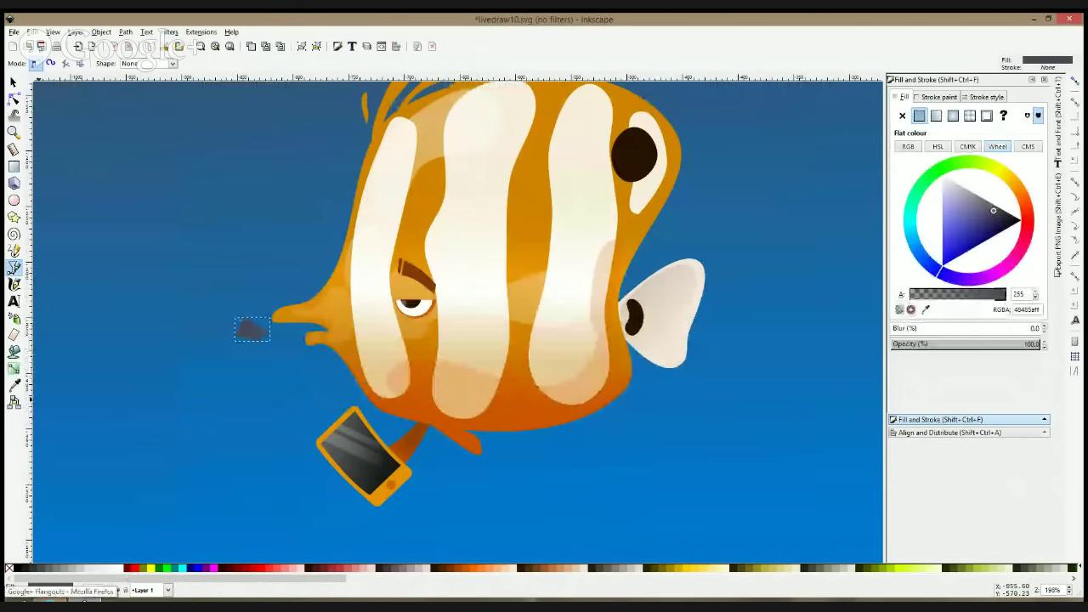
pyautogui.click(13, 385)
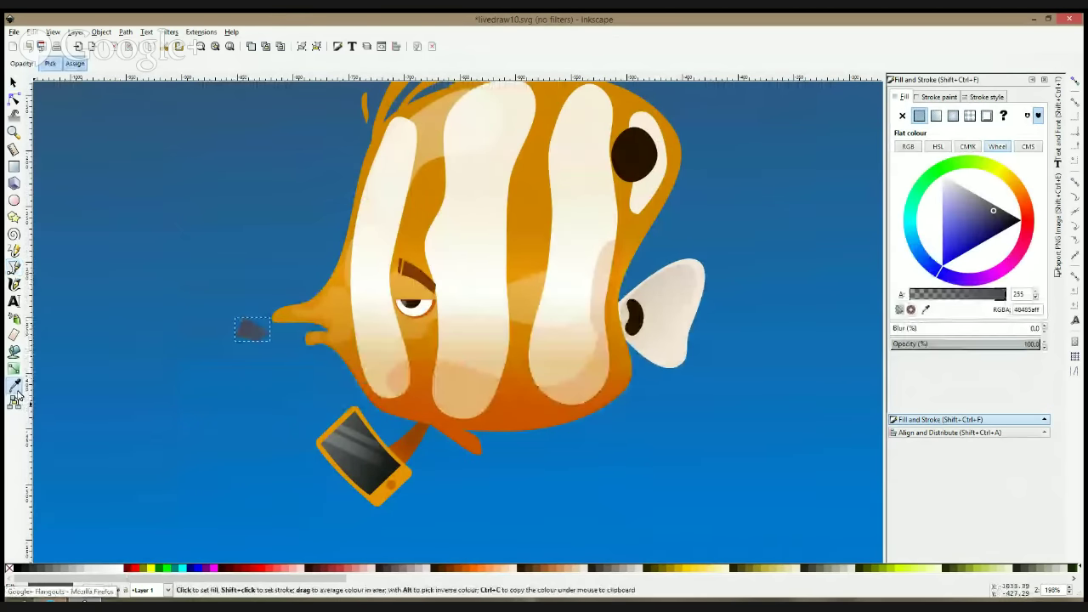
pyautogui.click(914, 245)
pyautogui.click(956, 203)
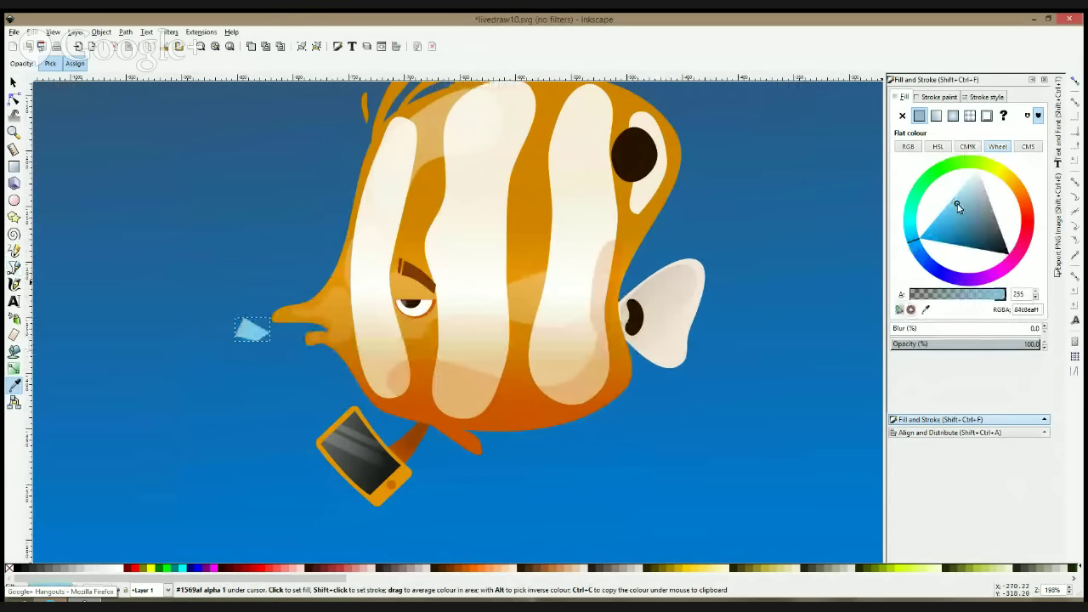
# Draw a second light blue four-sided shape just above the first one near the fish's mouth
pyautogui.click(14, 269)
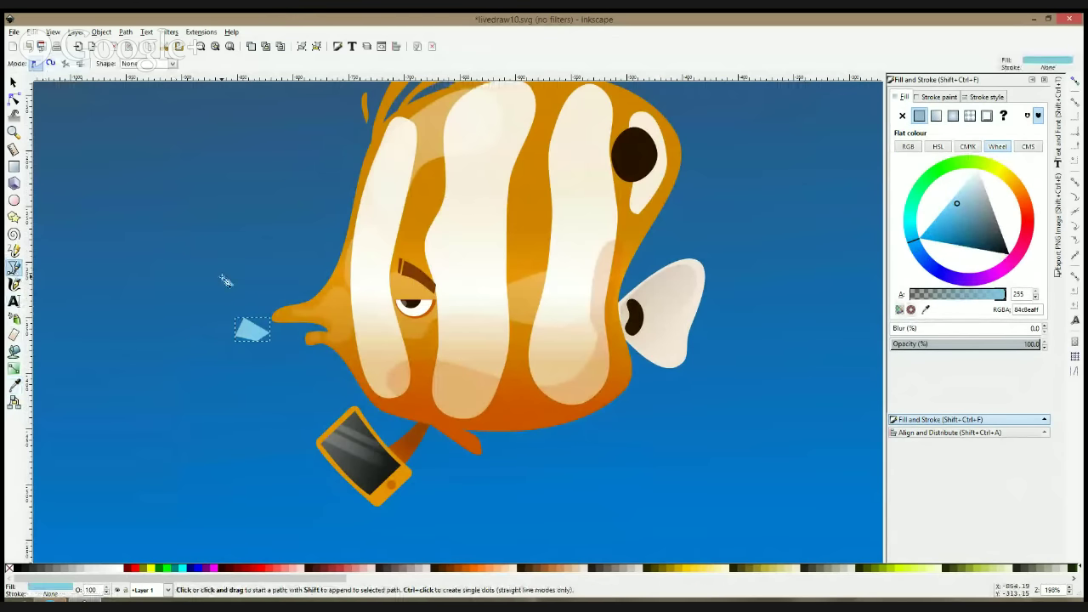
pyautogui.click(226, 275)
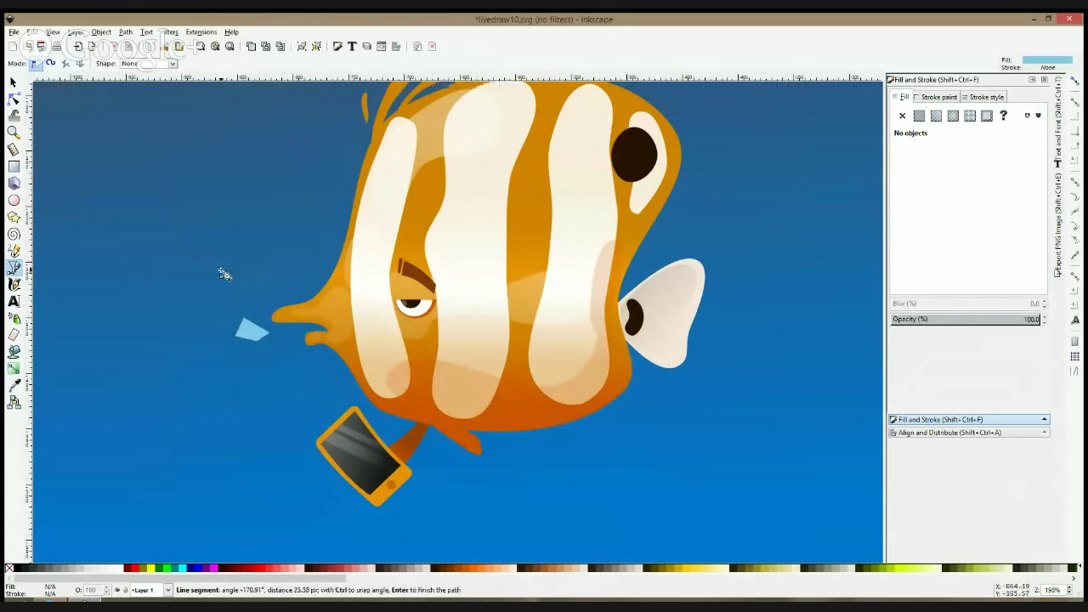
pyautogui.click(223, 276)
# Draw a larger light blue shape with a notch in its upper edge above the two four-sided shapes
pyautogui.click(193, 208)
pyautogui.click(225, 230)
pyautogui.click(267, 206)
pyautogui.click(225, 181)
pyautogui.click(193, 208)
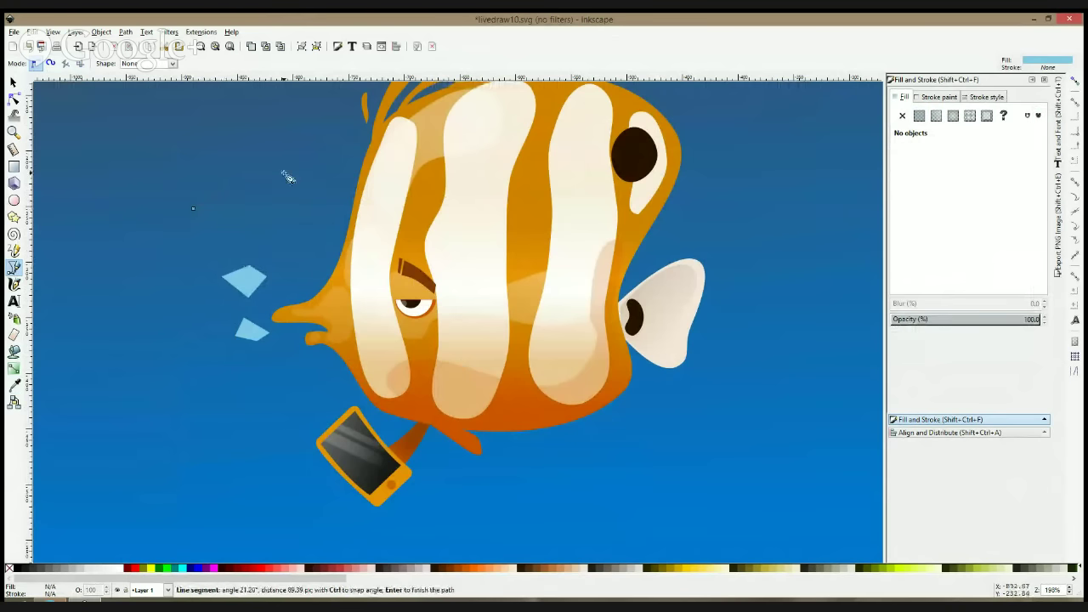
pyautogui.moveTo(287, 180); pyautogui.dragTo(320, 252)
pyautogui.click(225, 279)
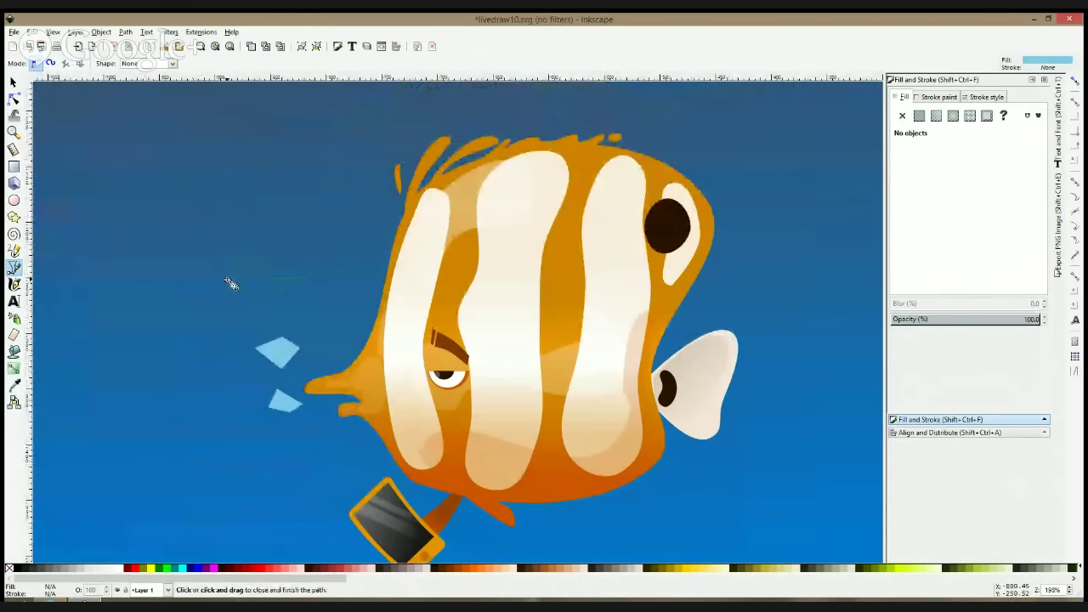
# Draw a light blue four-sided shape between the notched shape and the fish's hair tuft
pyautogui.click(320, 209)
pyautogui.click(341, 221)
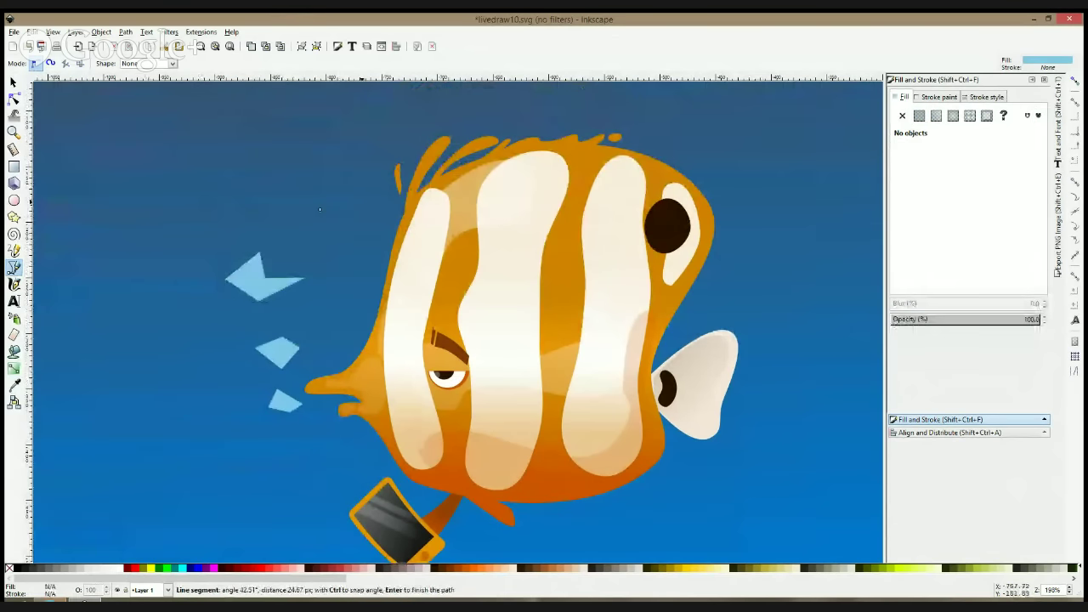
pyautogui.click(349, 211)
pyautogui.click(333, 197)
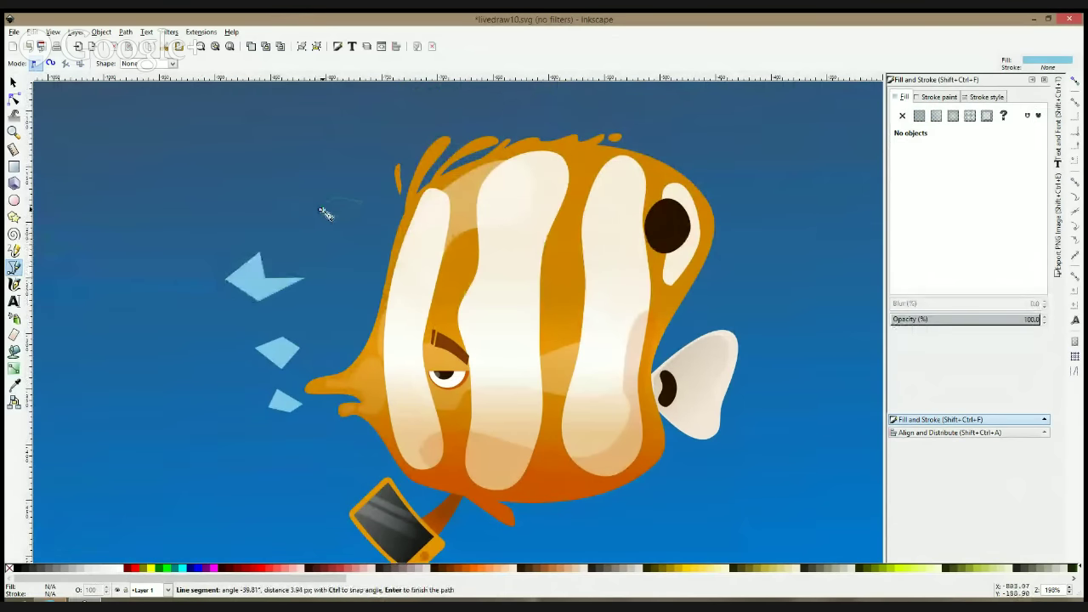
pyautogui.click(321, 210)
# Draw a light blue four-sided shape farthest from the fish, plus a tiny one just beside its upper corner
pyautogui.click(163, 172)
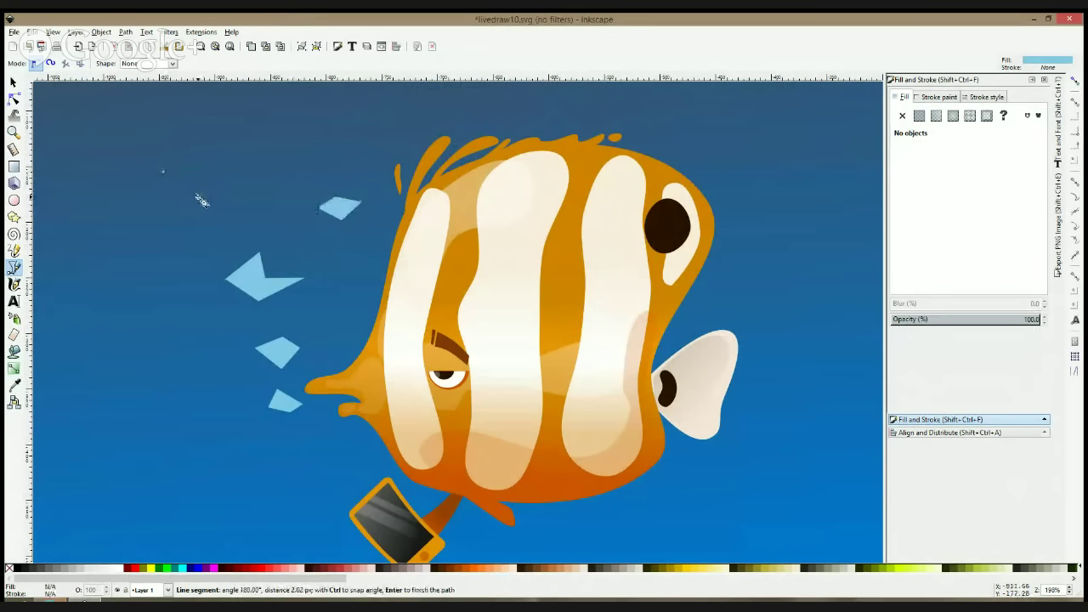
pyautogui.click(164, 172)
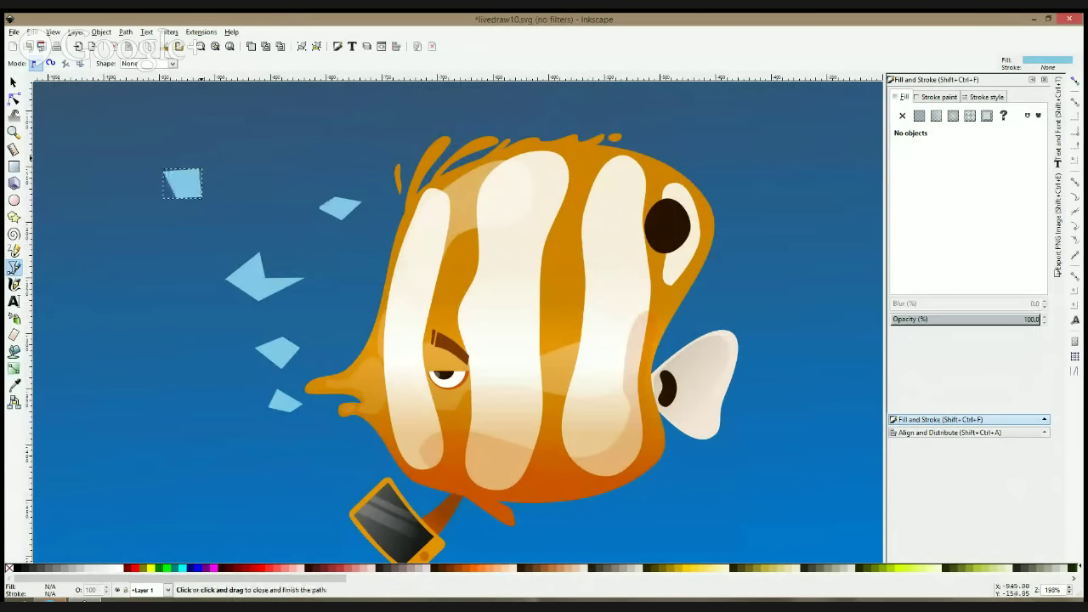
pyautogui.click(202, 158)
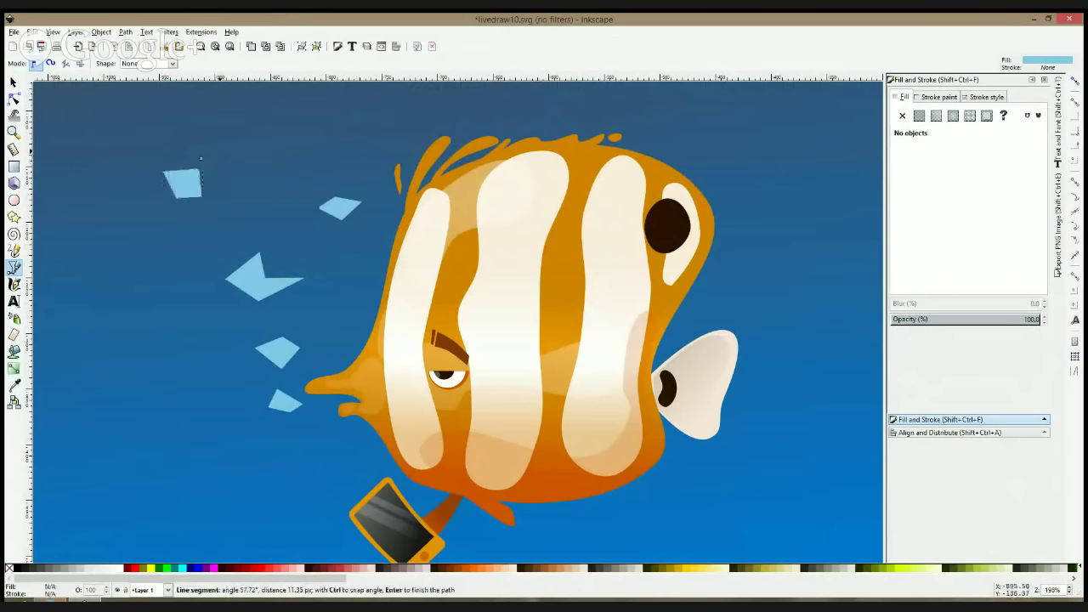
pyautogui.click(255, 253)
pyautogui.press('5')
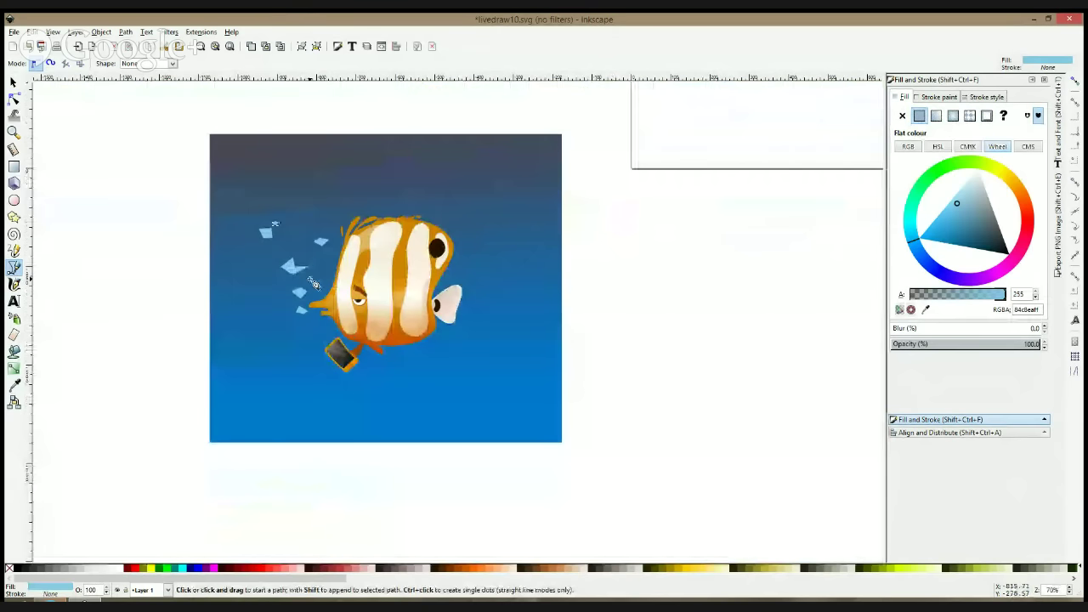
pyautogui.click(13, 82)
pyautogui.press('Escape')
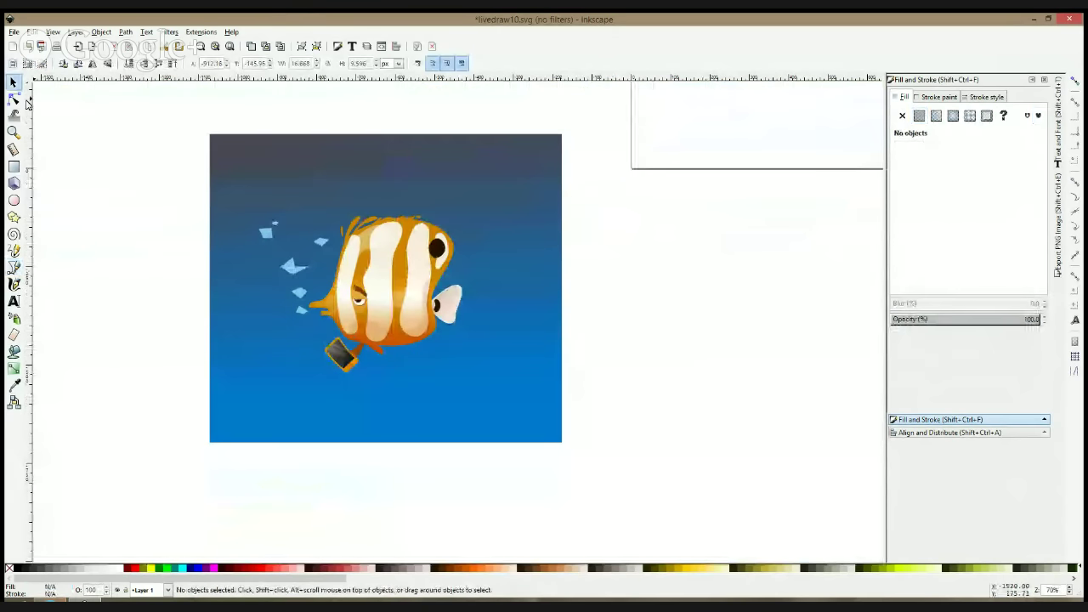
# Smooth the nodes of the tiny shape and its four-sided neighbour, and pull one node out to form a bean-shaped bubble
pyautogui.click(14, 99)
pyautogui.scroll(2, 314, 259)
pyautogui.click(244, 197)
pyautogui.click(238, 186)
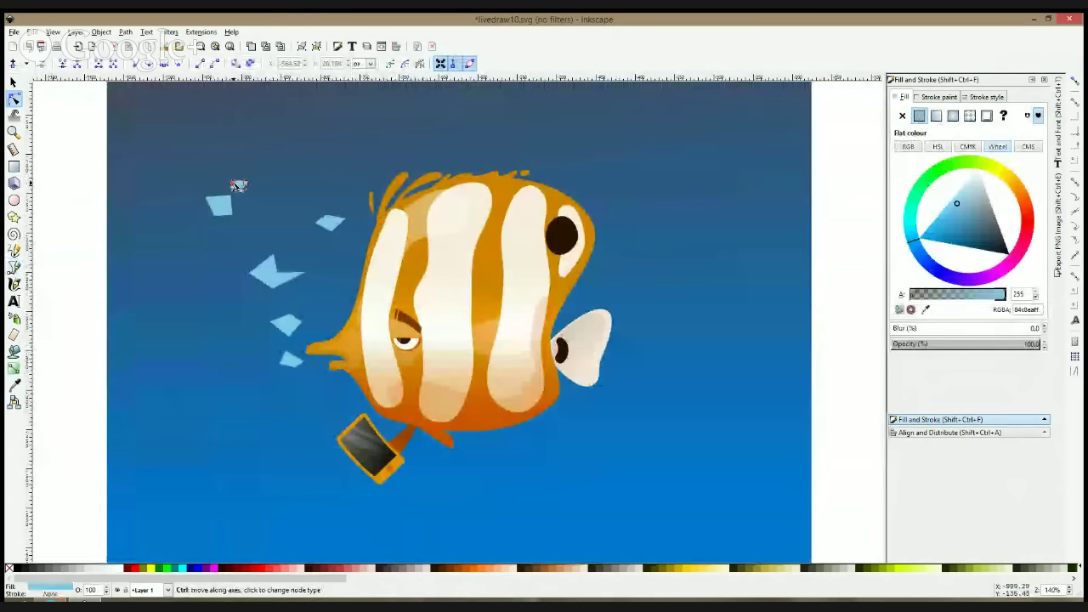
pyautogui.keyDown('ctrl'); pyautogui.click(231, 197); pyautogui.keyUp('ctrl')
pyautogui.keyDown('ctrl'); pyautogui.click(233, 215); pyautogui.keyUp('ctrl')
pyautogui.keyDown('ctrl'); pyautogui.click(214, 217); pyautogui.keyUp('ctrl')
pyautogui.keyDown('ctrl'); pyautogui.click(205, 197); pyautogui.keyUp('ctrl')
pyautogui.moveTo(231, 195); pyautogui.dragTo(223, 187)
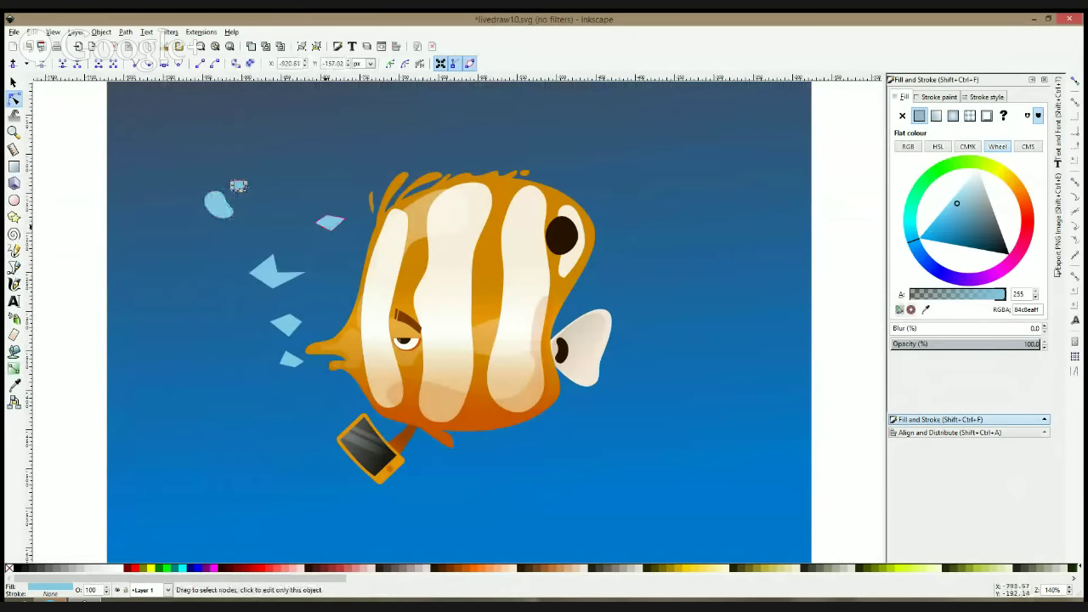
# Smooth the corner nodes of the shape nearest the fish's hair tuft into a rounded bubble
pyautogui.click(330, 221)
pyautogui.click(335, 228)
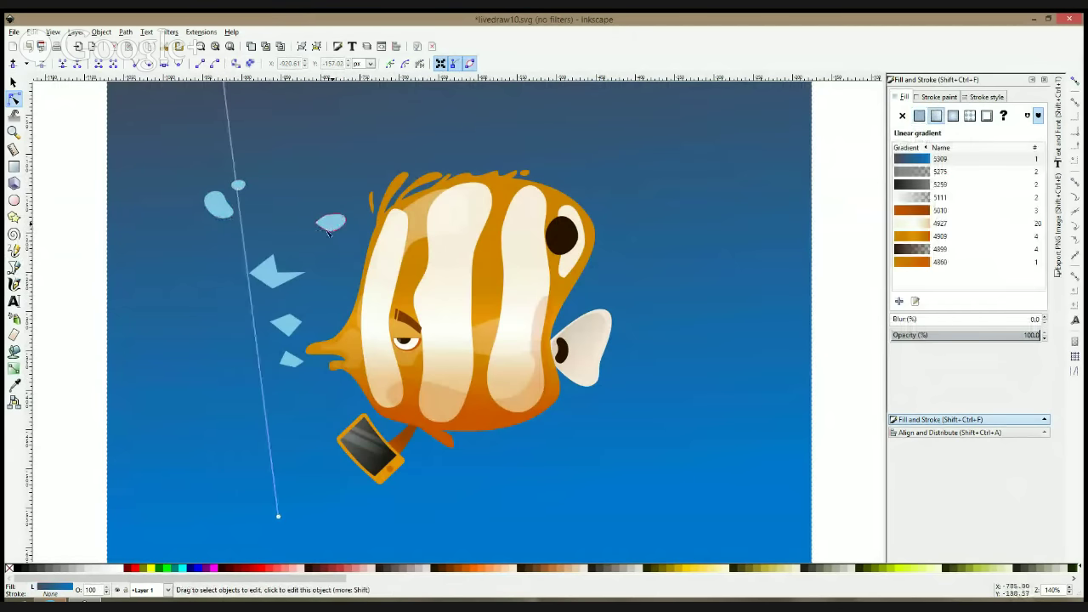
pyautogui.click(329, 226)
pyautogui.click(317, 223)
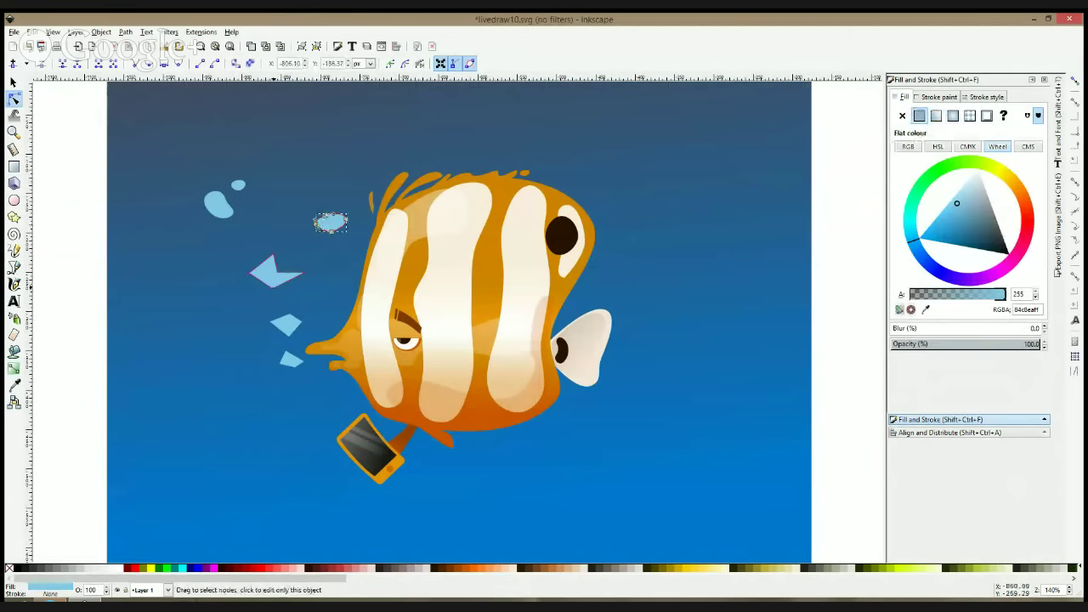
# Smooth the nodes of the large notched shape and shift its inner node slightly up and outward to soften the notch
pyautogui.click(276, 283)
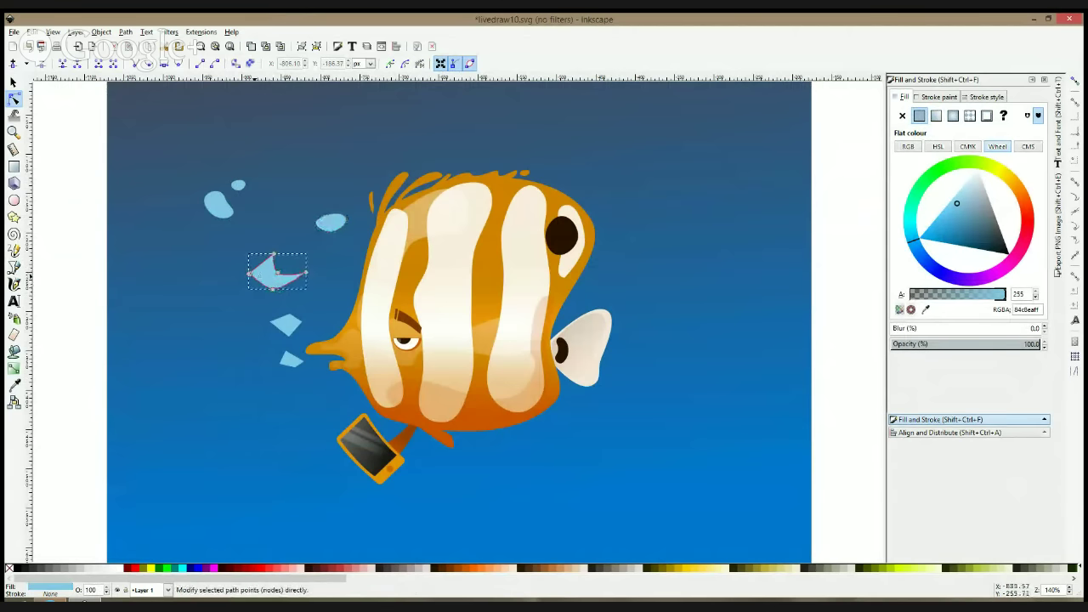
pyautogui.click(249, 272)
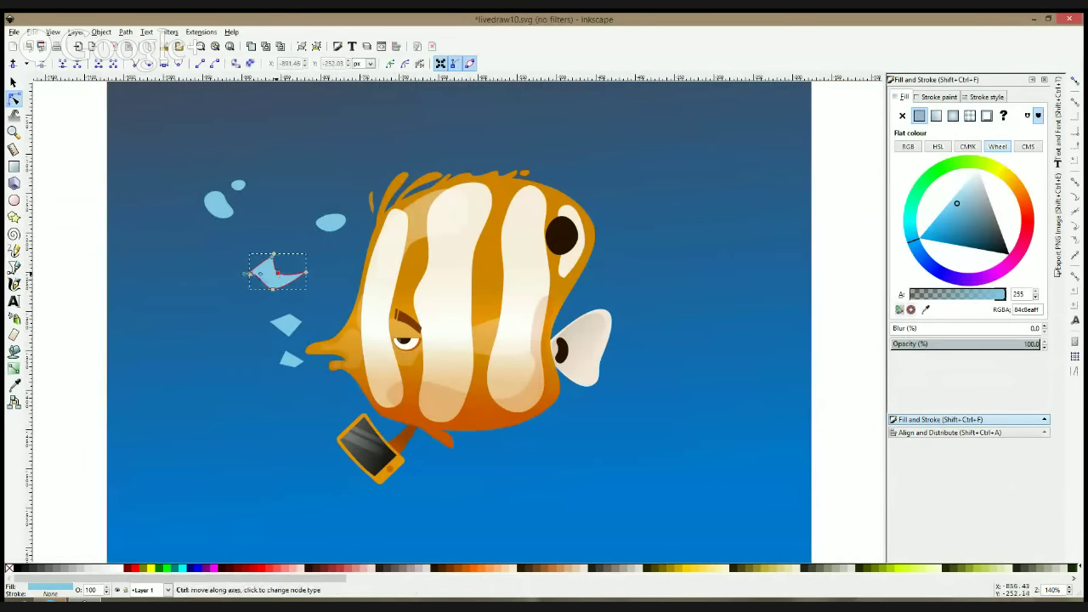
pyautogui.keyDown('ctrl'); pyautogui.click(250, 274); pyautogui.keyUp('ctrl')
pyautogui.click(277, 256)
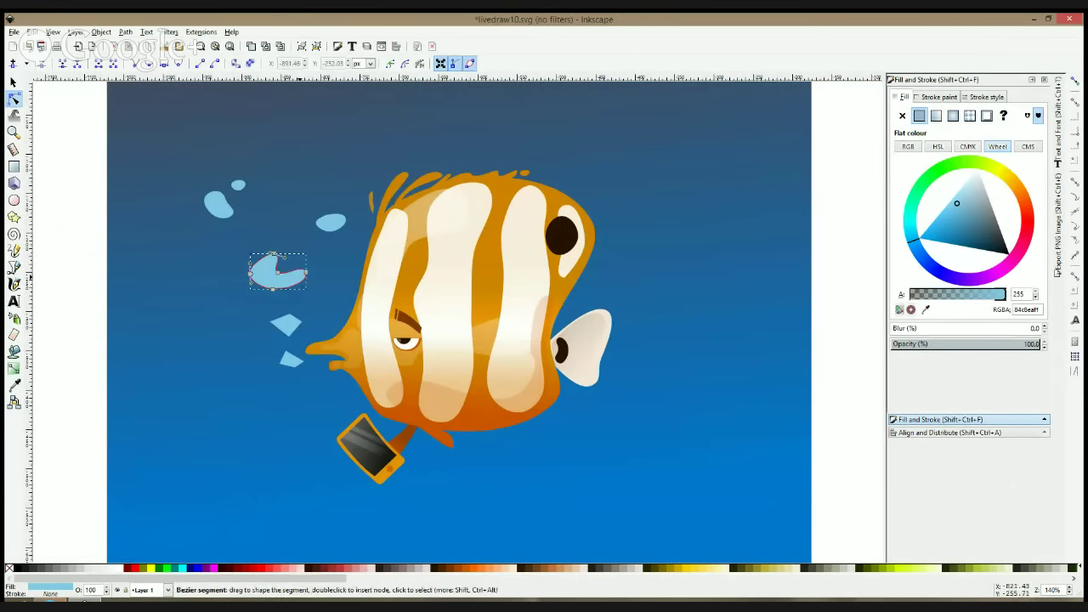
pyautogui.moveTo(276, 275); pyautogui.dragTo(284, 270)
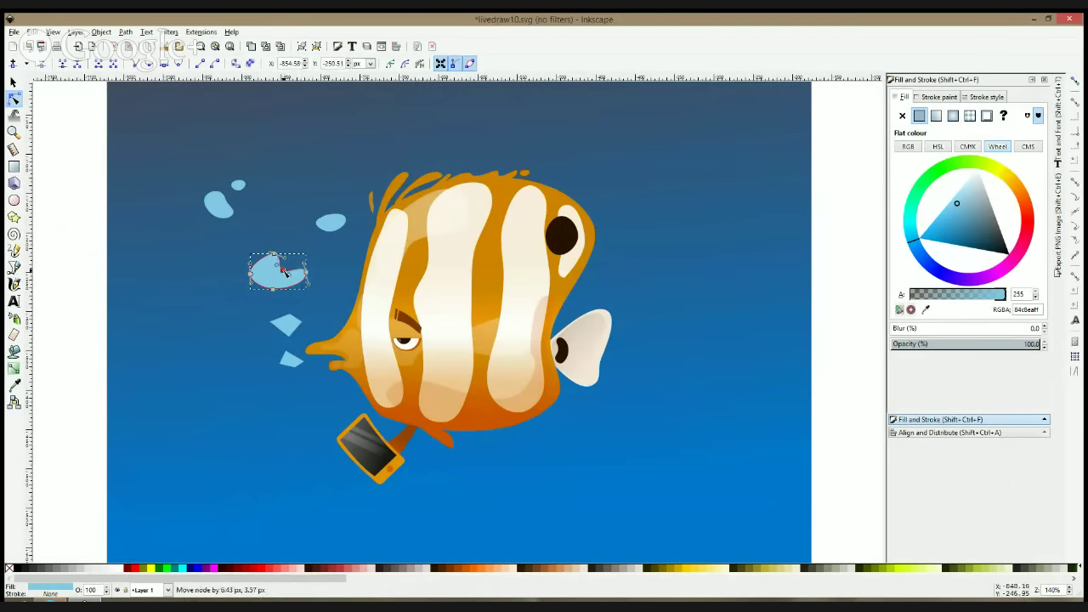
pyautogui.click(217, 333)
# Smooth the corner nodes of the four-sided shape directly below the large notched bubble
pyautogui.scroll(2, 311, 338)
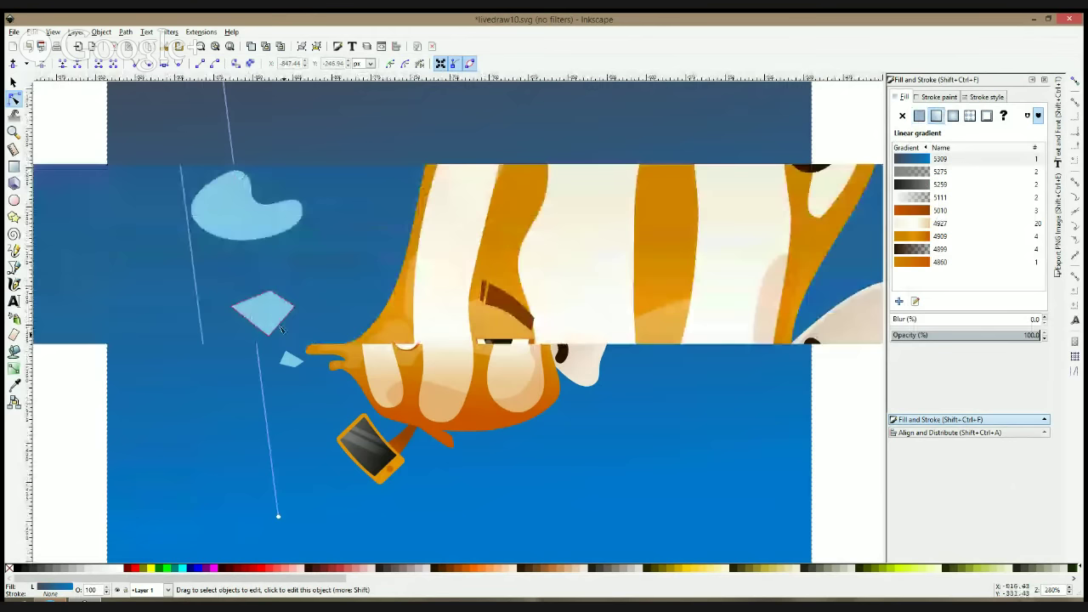
pyautogui.click(275, 311)
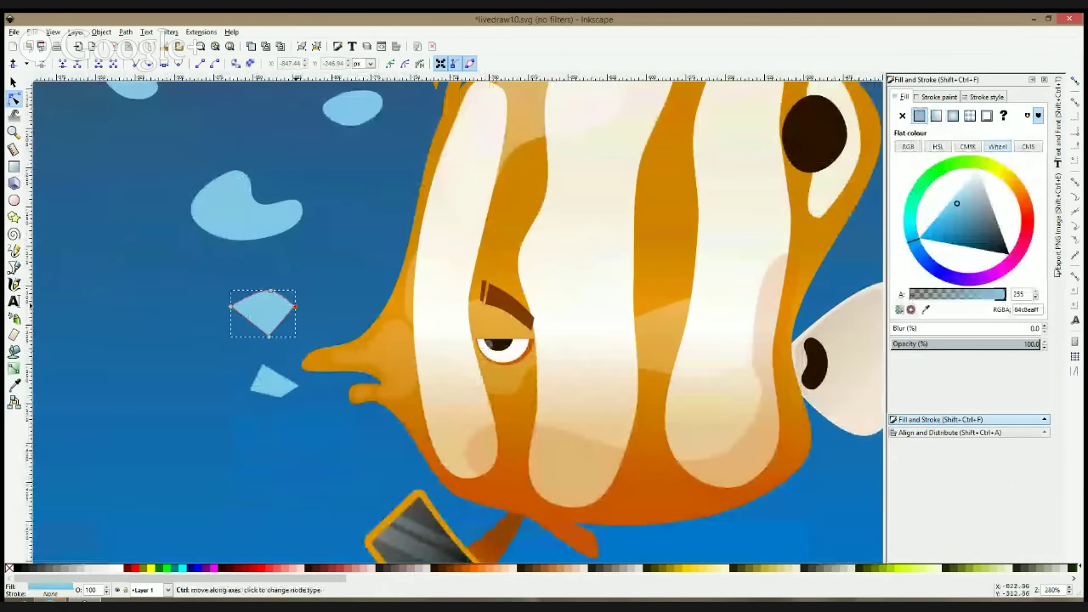
pyautogui.keyDown('ctrl'); pyautogui.click(295, 307); pyautogui.keyUp('ctrl')
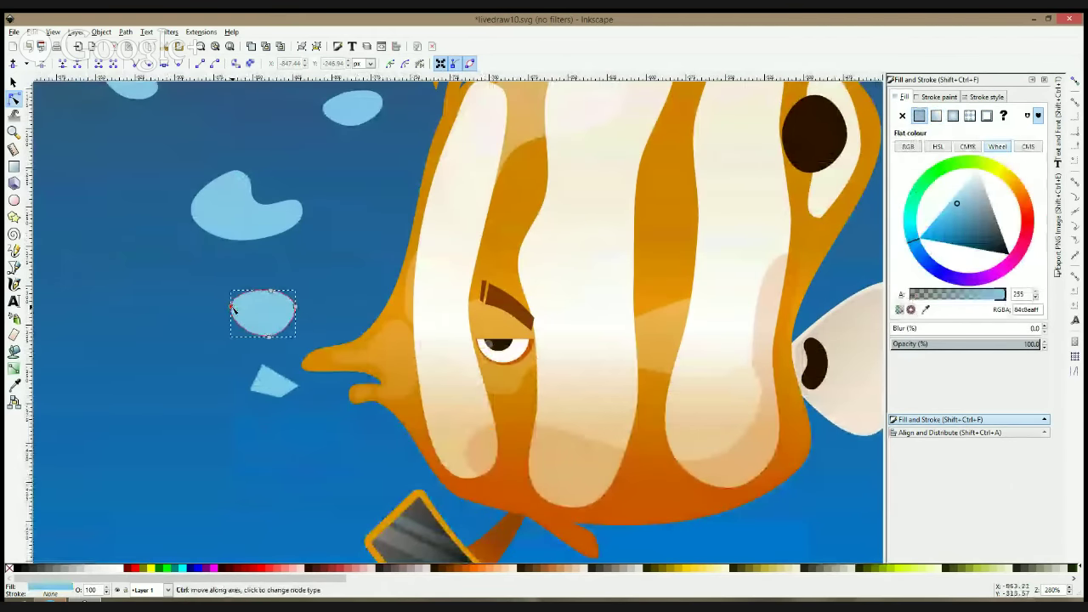
# Smooth the nodes of the lowest shape at the fish's mouth and pull its nearest node inward to round the bubble
pyautogui.click(264, 368)
pyautogui.keyDown('ctrl'); pyautogui.click(263, 365); pyautogui.keyUp('ctrl')
pyautogui.keyDown('ctrl'); pyautogui.click(250, 391); pyautogui.keyUp('ctrl')
pyautogui.keyDown('ctrl'); pyautogui.click(281, 399); pyautogui.keyUp('ctrl')
pyautogui.keyDown('ctrl'); pyautogui.click(299, 387); pyautogui.keyUp('ctrl')
pyautogui.moveTo(299, 387); pyautogui.dragTo(291, 386)
pyautogui.press('s')
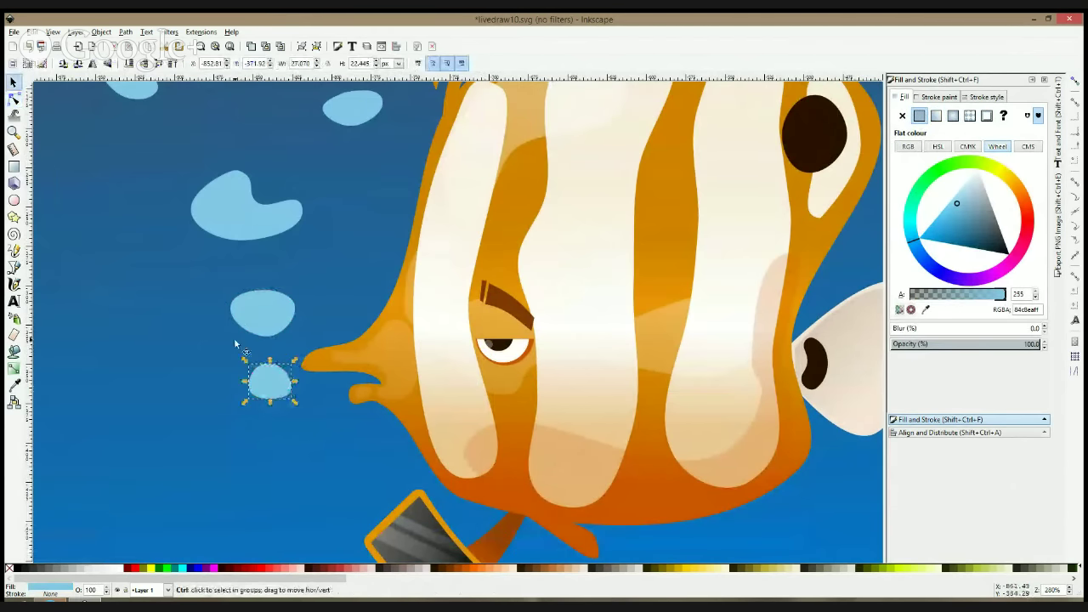
pyautogui.scroll(-3, 234, 338)
pyautogui.click(87, 301)
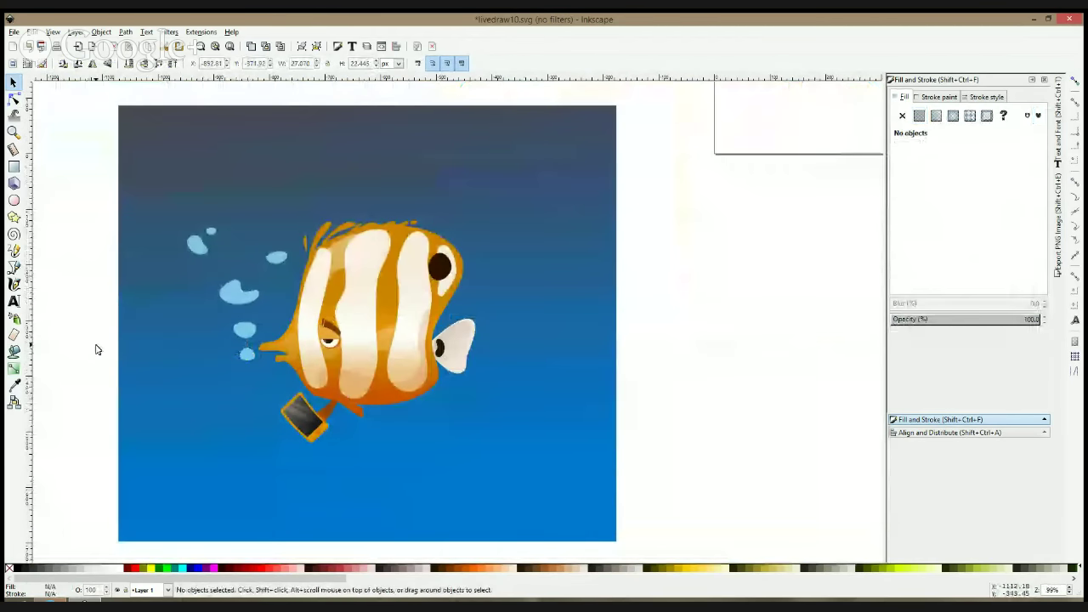
# Draw a tiny light blue circle outside the background and spray it in single-path mode around the larger bubbles
pyautogui.click(13, 201)
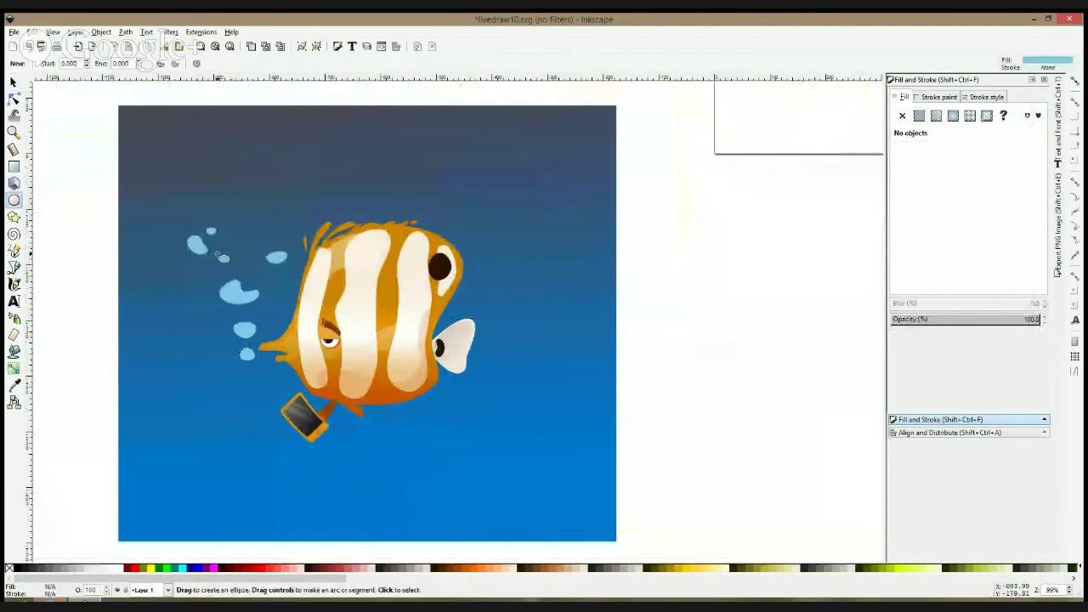
pyautogui.moveTo(90, 245); pyautogui.dragTo(85, 237)
pyautogui.click(14, 317)
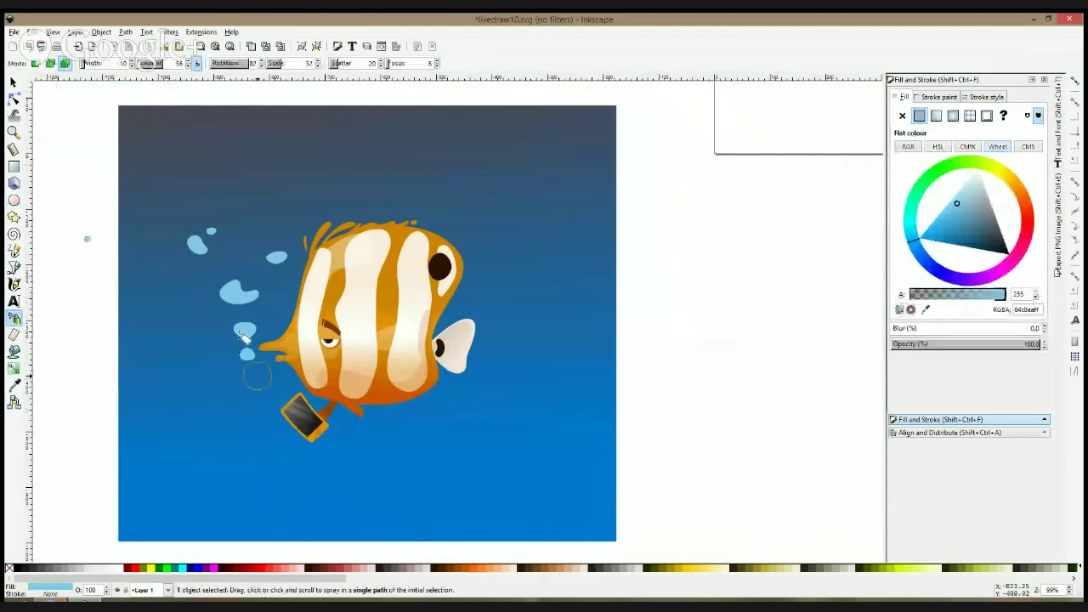
pyautogui.moveTo(249, 317)
pyautogui.mouseDown()
pyautogui.moveTo(270, 335)
pyautogui.moveTo(280, 390)
pyautogui.mouseUp()
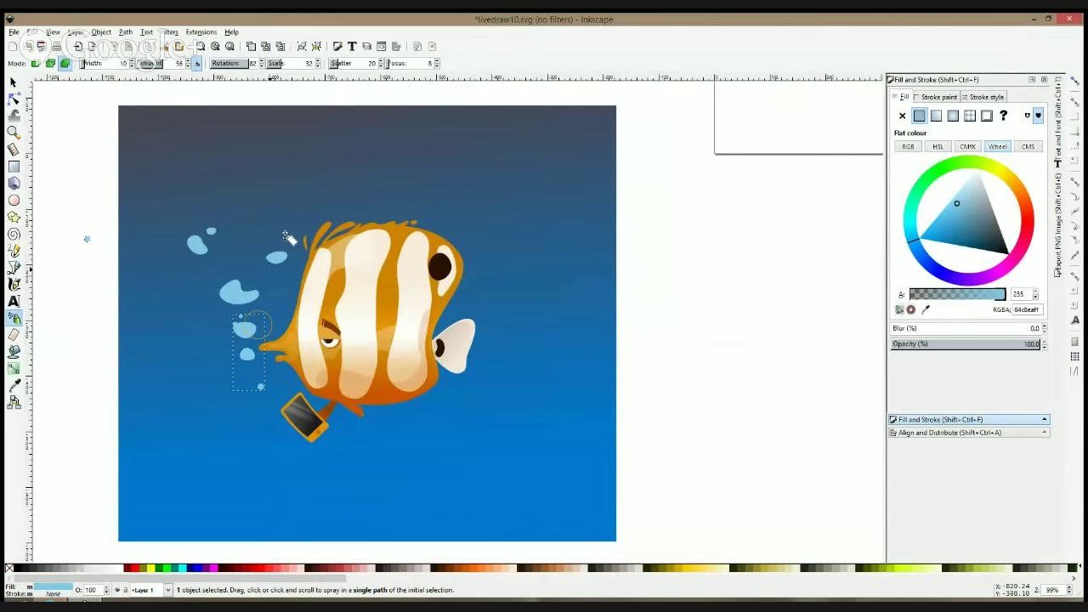
pyautogui.click(287, 238)
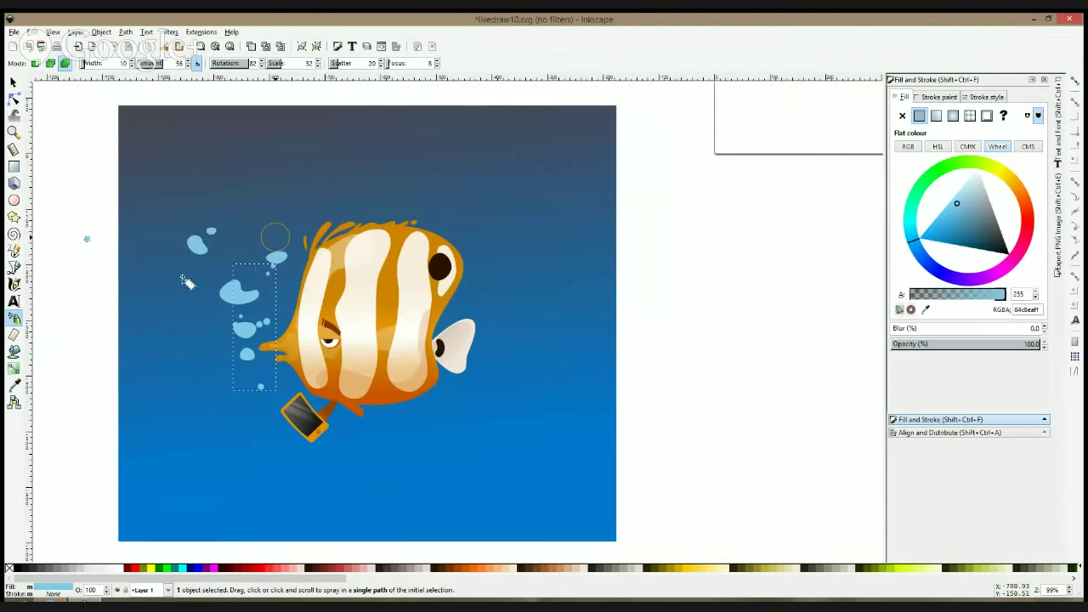
pyautogui.moveTo(275, 238); pyautogui.dragTo(182, 280)
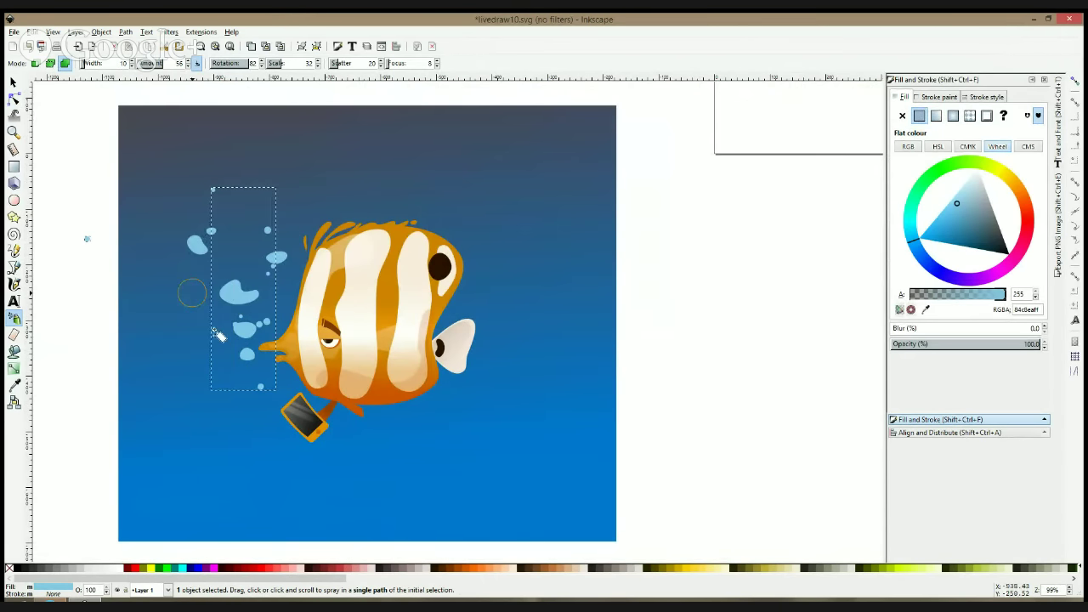
pyautogui.click(192, 293)
# Delete the nodes of the sprayed bubble closest to the phone
pyautogui.click(14, 82)
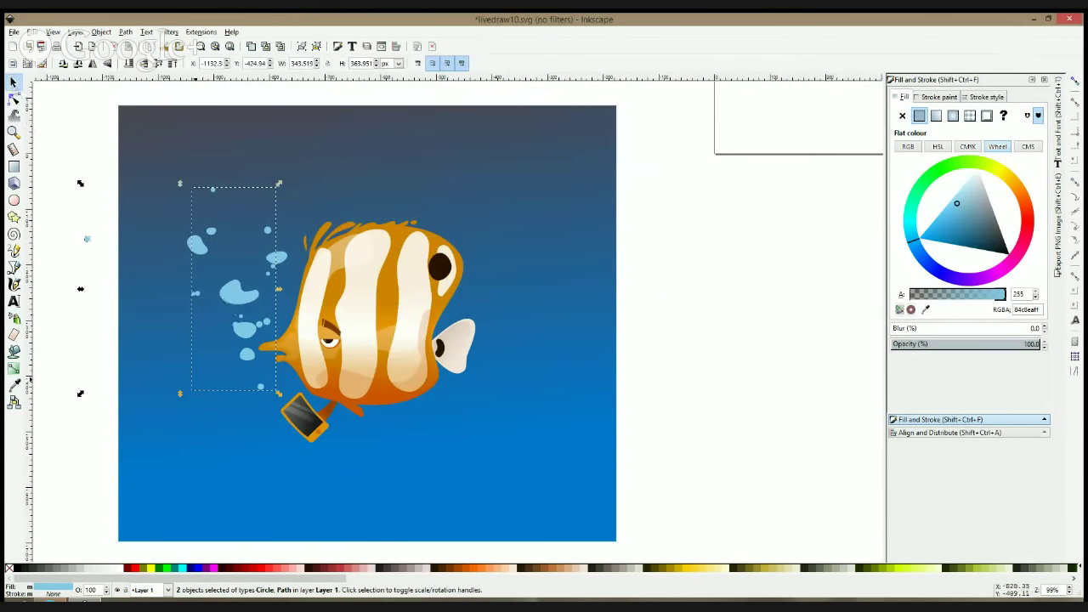
pyautogui.click(15, 103)
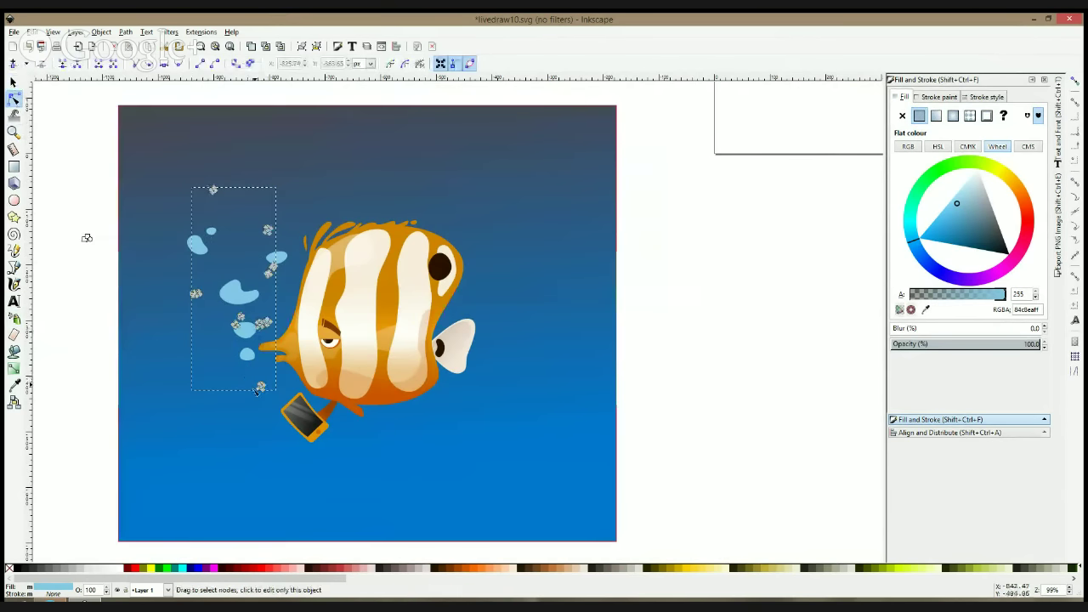
pyautogui.moveTo(247, 377); pyautogui.dragTo(270, 408)
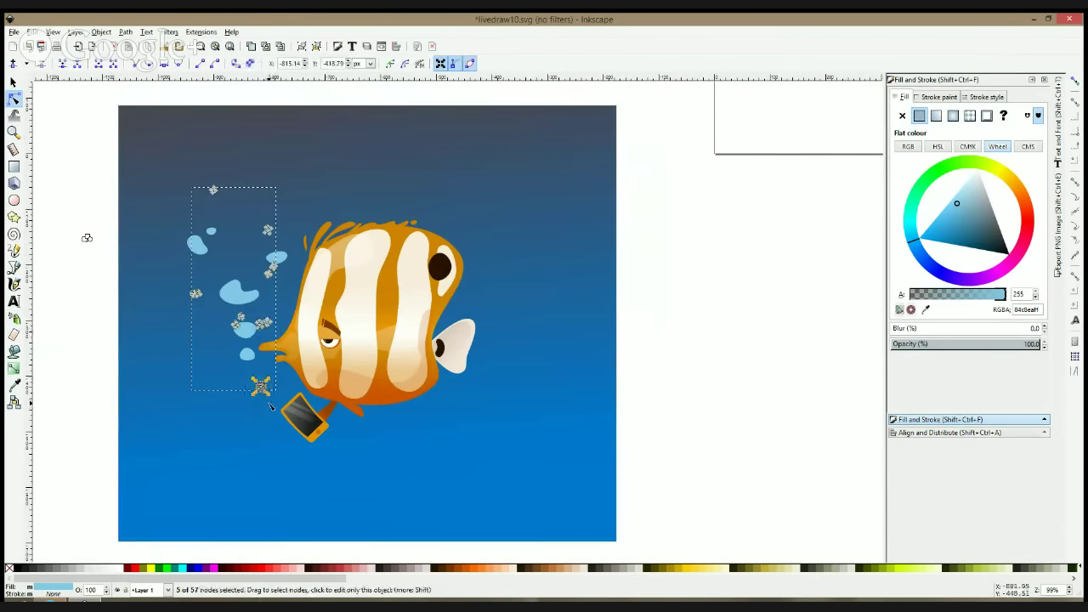
pyautogui.click(99, 374)
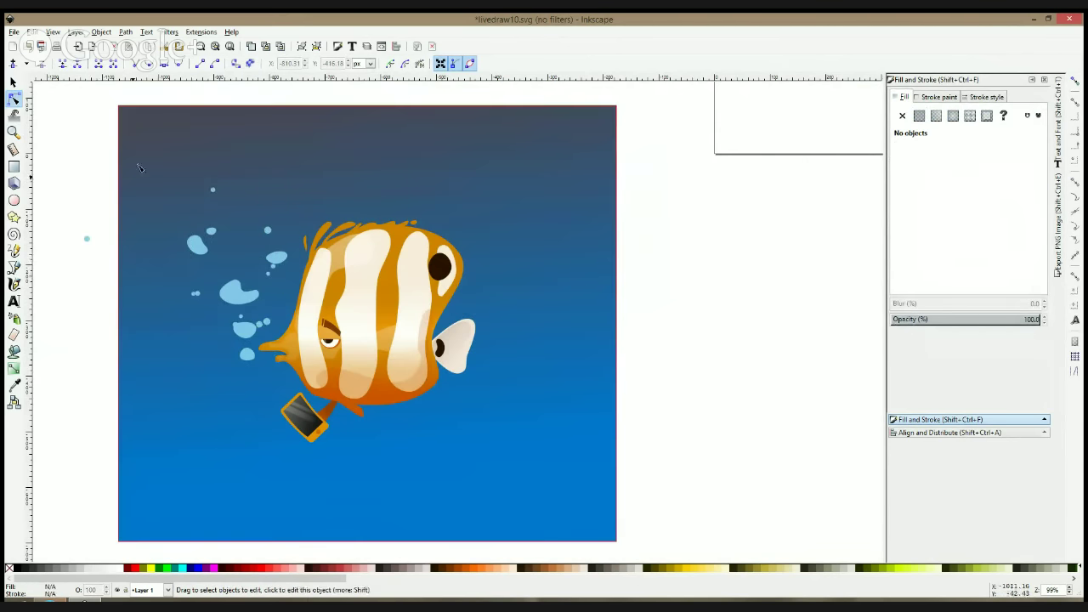
# Select all the bubbles inside the background and combine them into a single path
pyautogui.click(13, 82)
pyautogui.moveTo(90, 151)
pyautogui.mouseDown()
pyautogui.moveTo(153, 194)
pyautogui.moveTo(303, 384)
pyautogui.moveTo(293, 383)
pyautogui.mouseUp()
pyautogui.hotkey('ctrl', 'k')
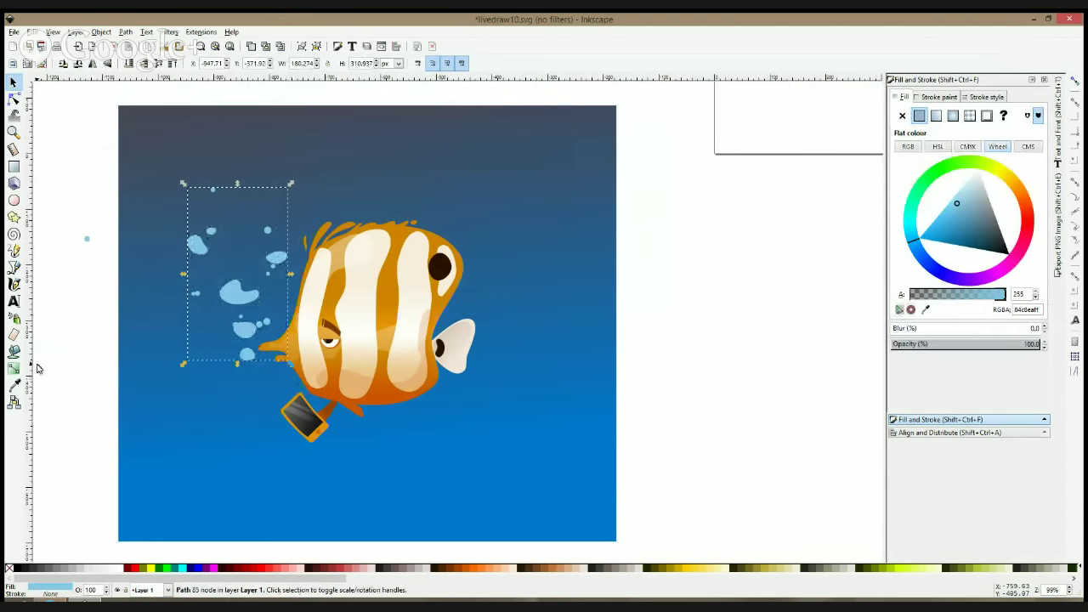
# Apply a nearly vertical linear gradient to the combined bubbles and recolour it with light blue 74b9df sampled from the lower bubbles
pyautogui.click(13, 368)
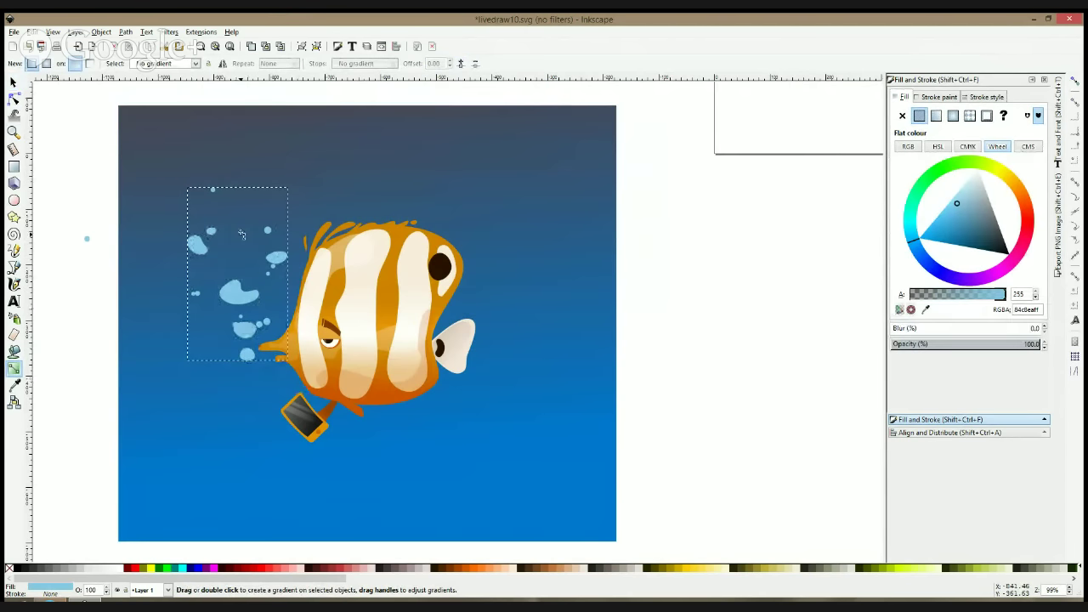
pyautogui.moveTo(242, 235); pyautogui.dragTo(240, 200)
pyautogui.press('d')
pyautogui.click(247, 334)
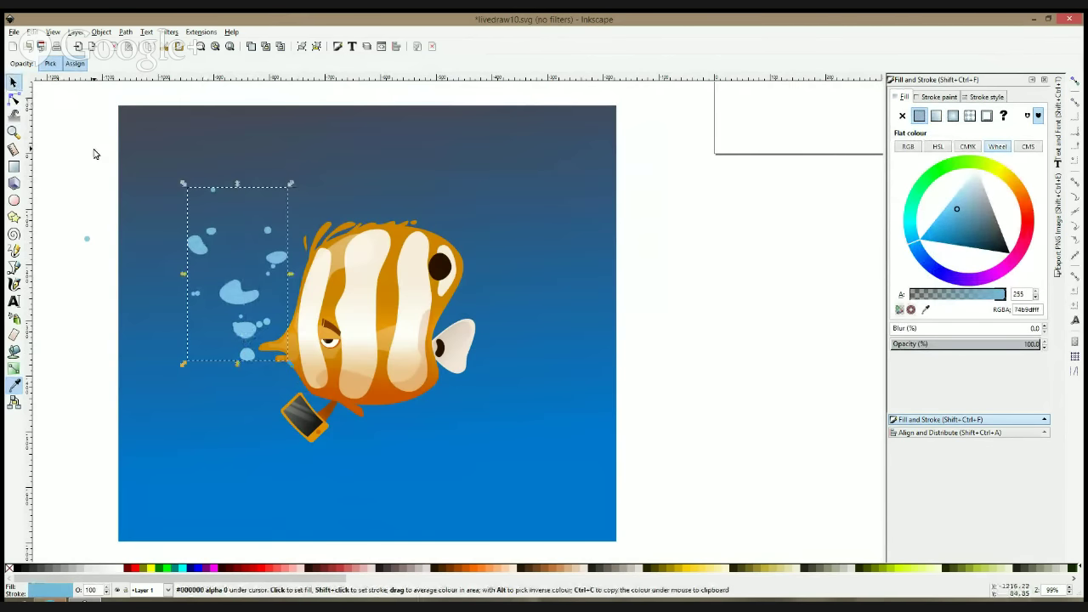
pyautogui.click(13, 82)
pyautogui.click(85, 218)
# Draw a straight-sided closed highlight along the outer edge of the bean-shaped bubble farthest from the fish and fill it white
pyautogui.scroll(2, 212, 279)
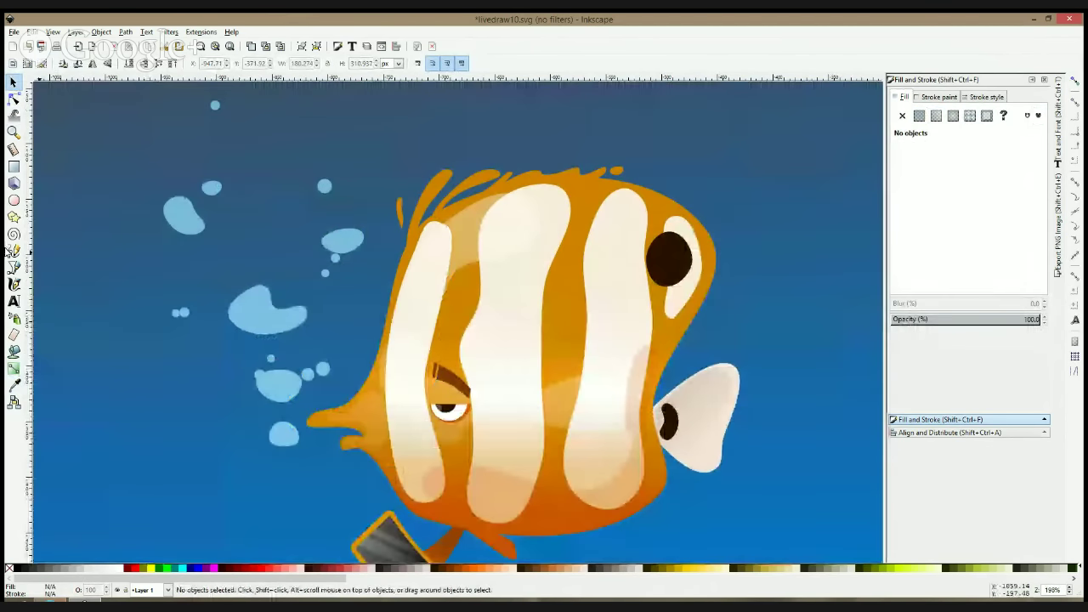
pyautogui.click(14, 267)
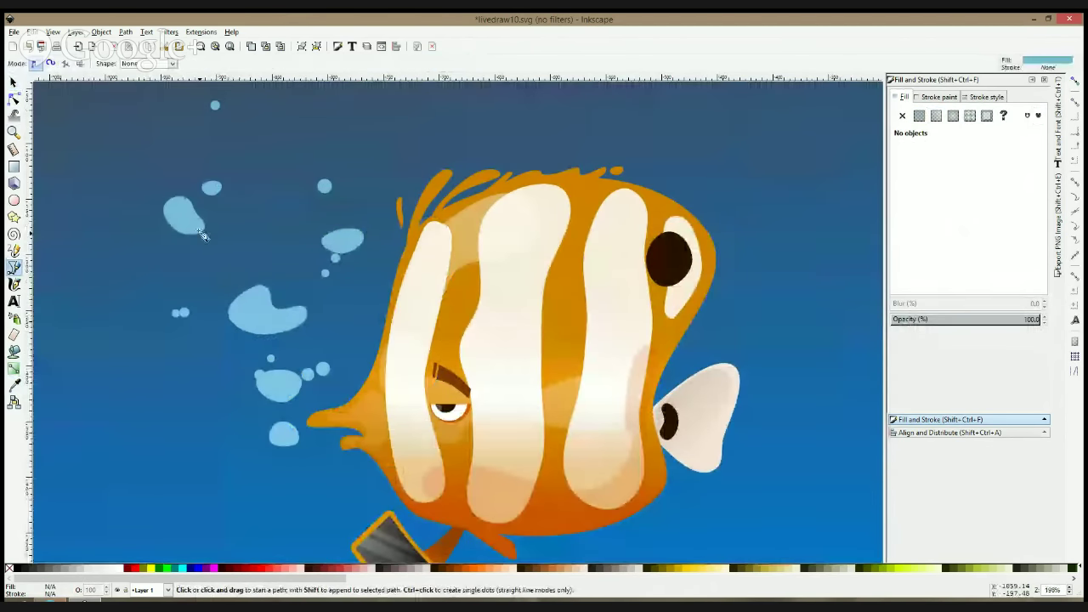
pyautogui.scroll(2, 167, 213)
pyautogui.click(185, 183)
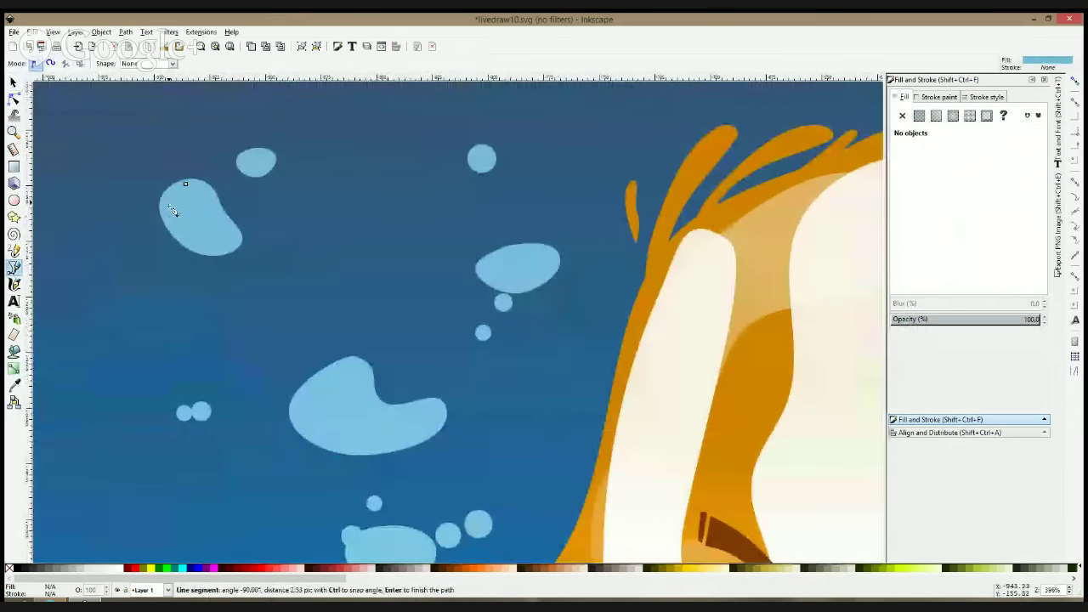
pyautogui.click(169, 223)
pyautogui.click(195, 223)
pyautogui.click(196, 185)
pyautogui.click(185, 184)
pyautogui.click(207, 182)
pyautogui.click(119, 568)
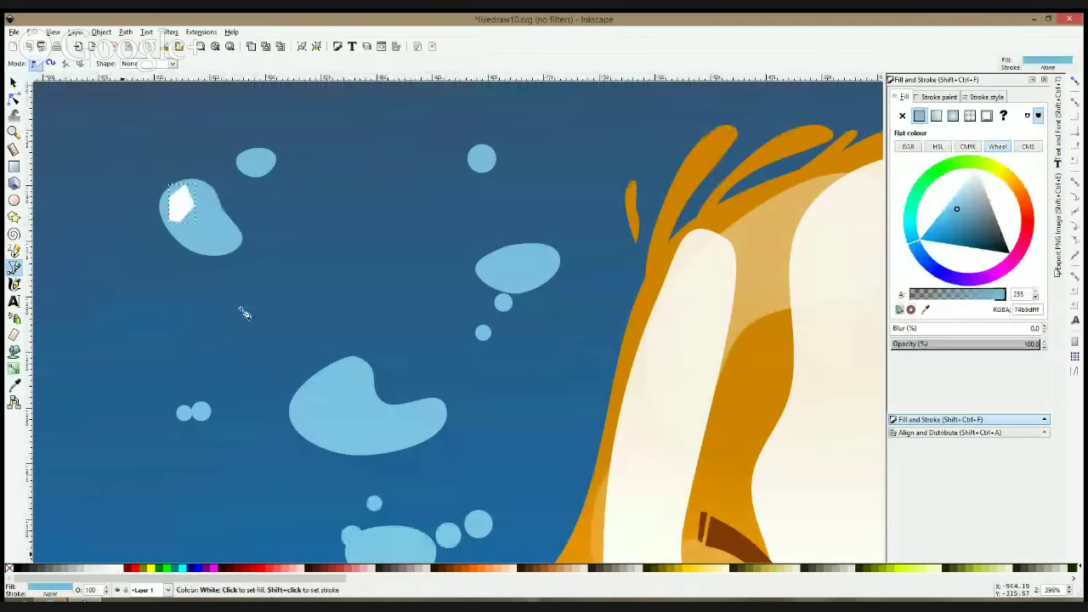
# Draw small angular white highlights on the little bubble beside the bean-shaped one and on the round bubble nearer the fish's hair
pyautogui.click(251, 151)
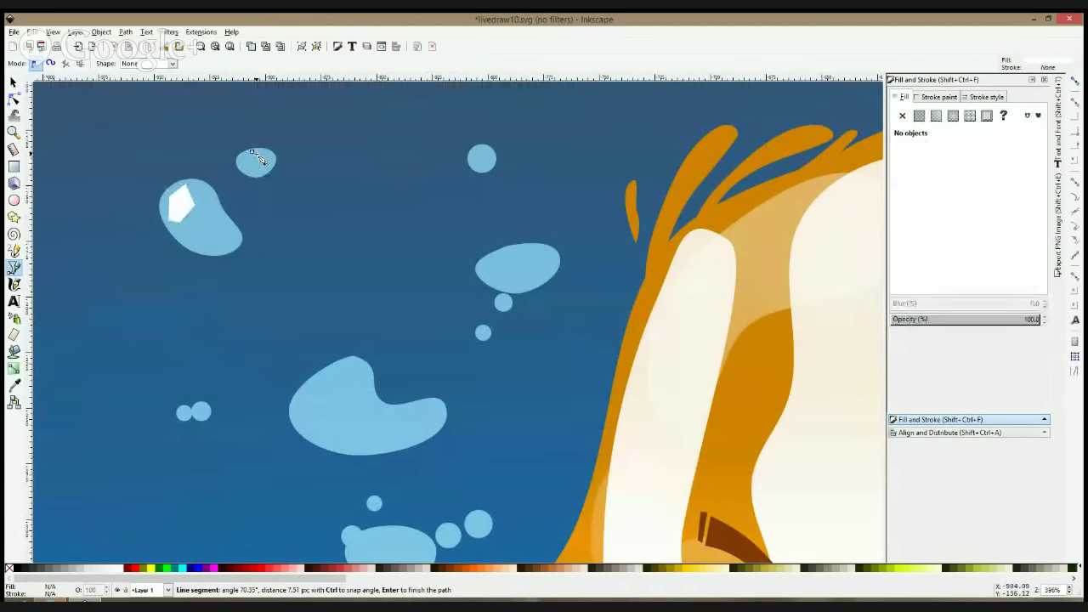
pyautogui.click(256, 155)
pyautogui.click(251, 151)
pyautogui.click(478, 151)
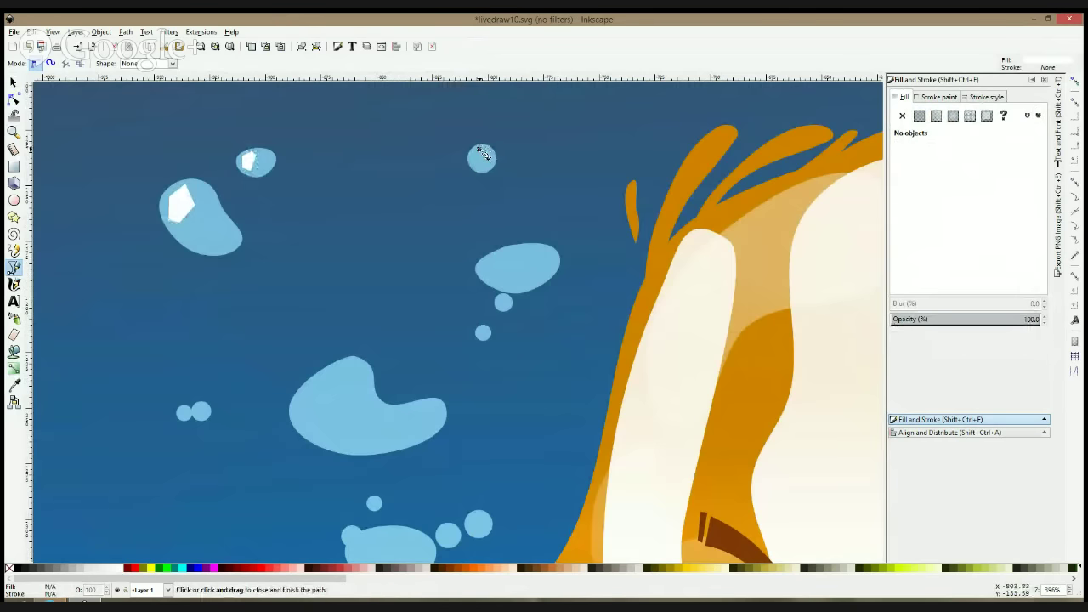
pyautogui.click(478, 150)
# Draw angular white highlights on the oval bubble by the fish's forehead and on the large curved bubble below it
pyautogui.click(498, 249)
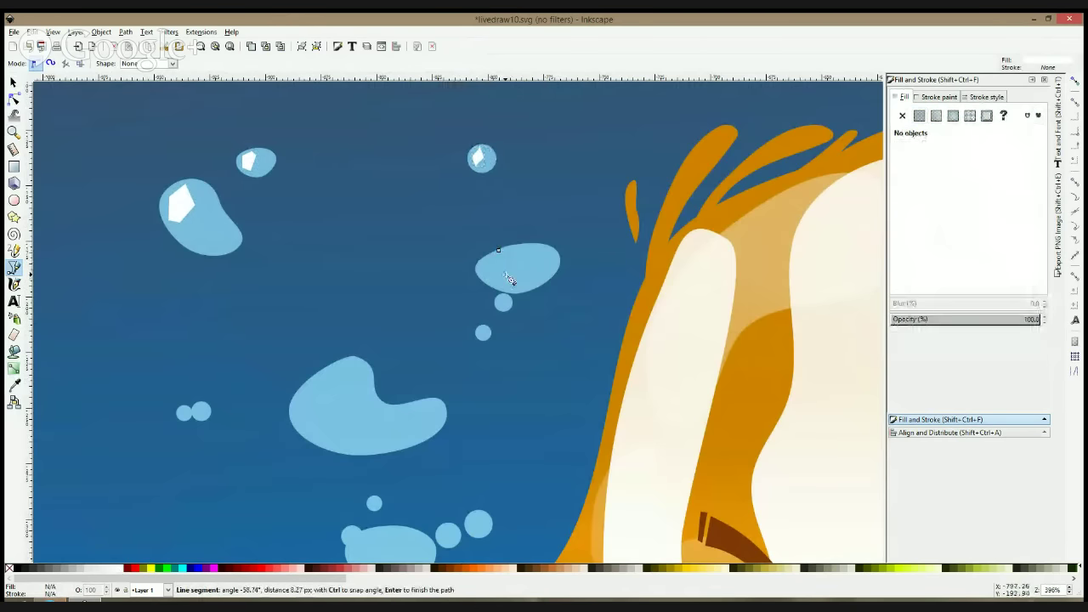
pyautogui.click(516, 265)
pyautogui.click(496, 280)
pyautogui.click(485, 266)
pyautogui.click(498, 249)
pyautogui.scroll(-2, 436, 298)
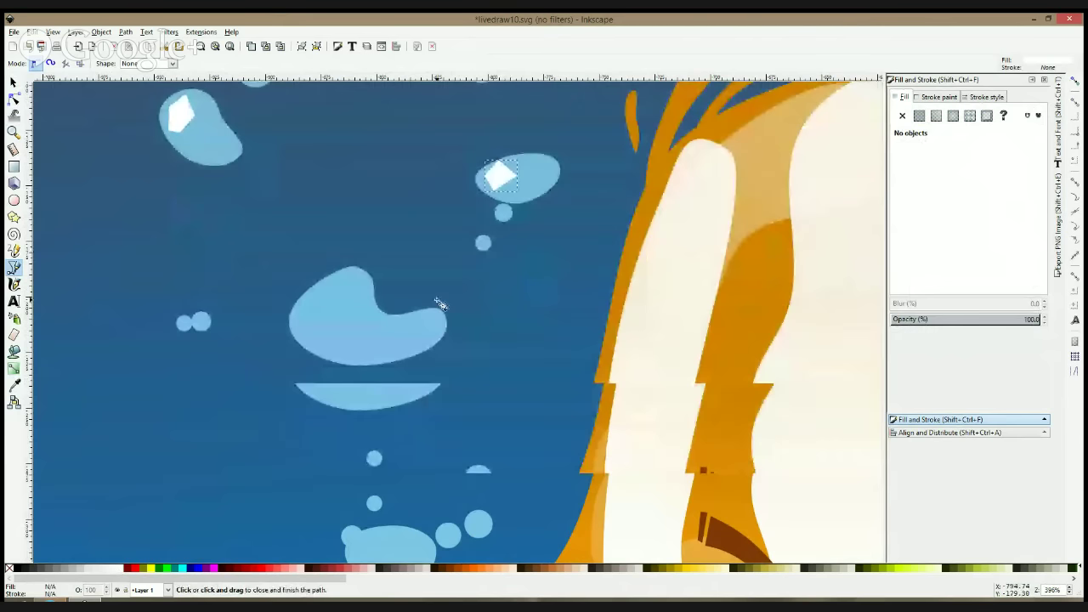
pyautogui.click(346, 275)
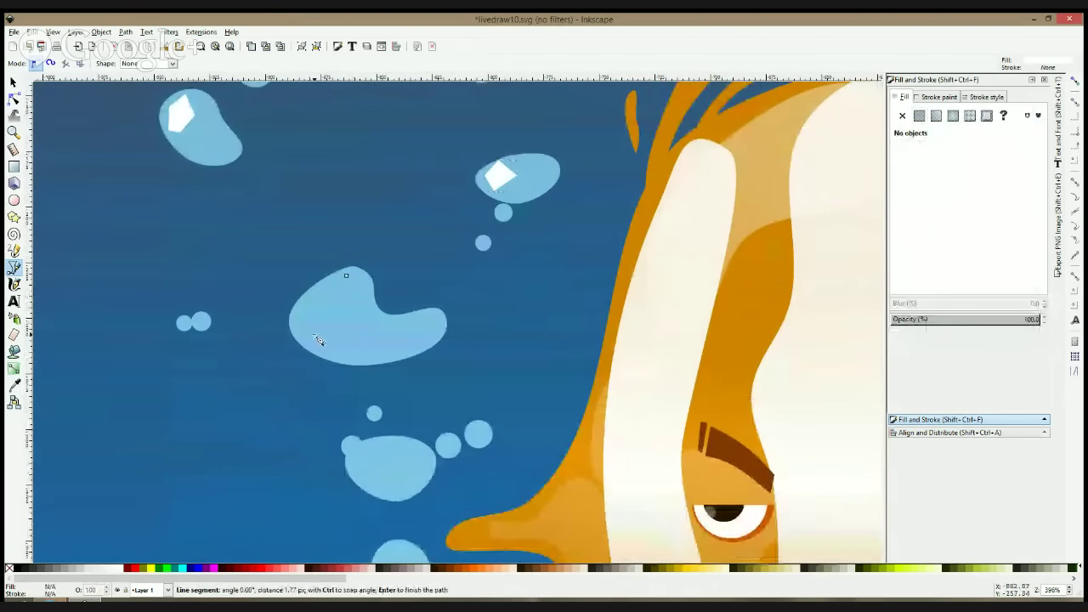
pyautogui.click(346, 275)
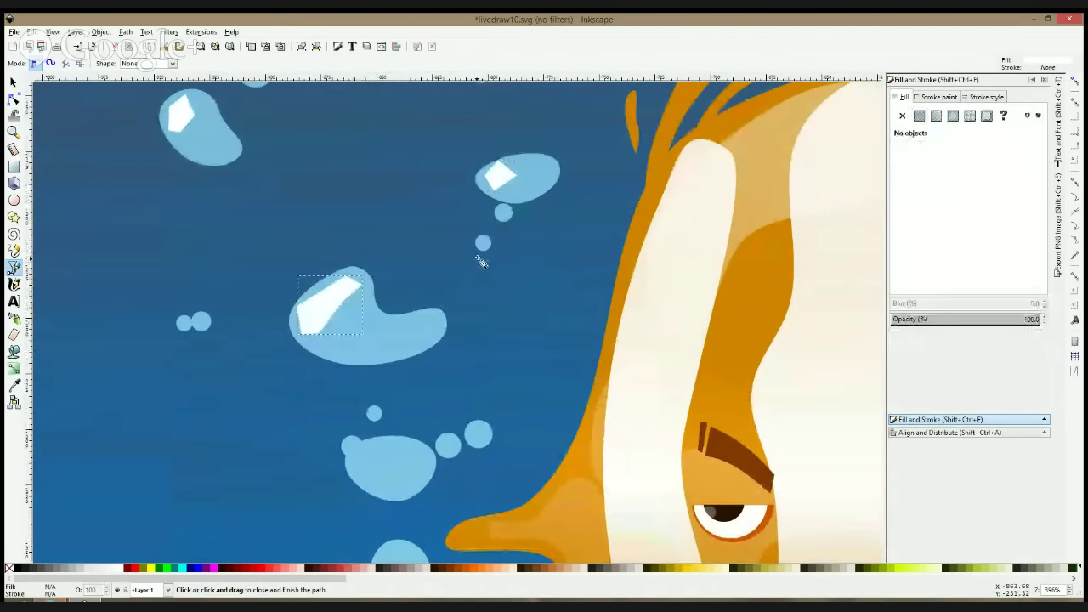
# Draw angular white highlights on the two bubbles closest to the fish's mouth, leaving nothing selected
pyautogui.scroll(-3, 364, 437)
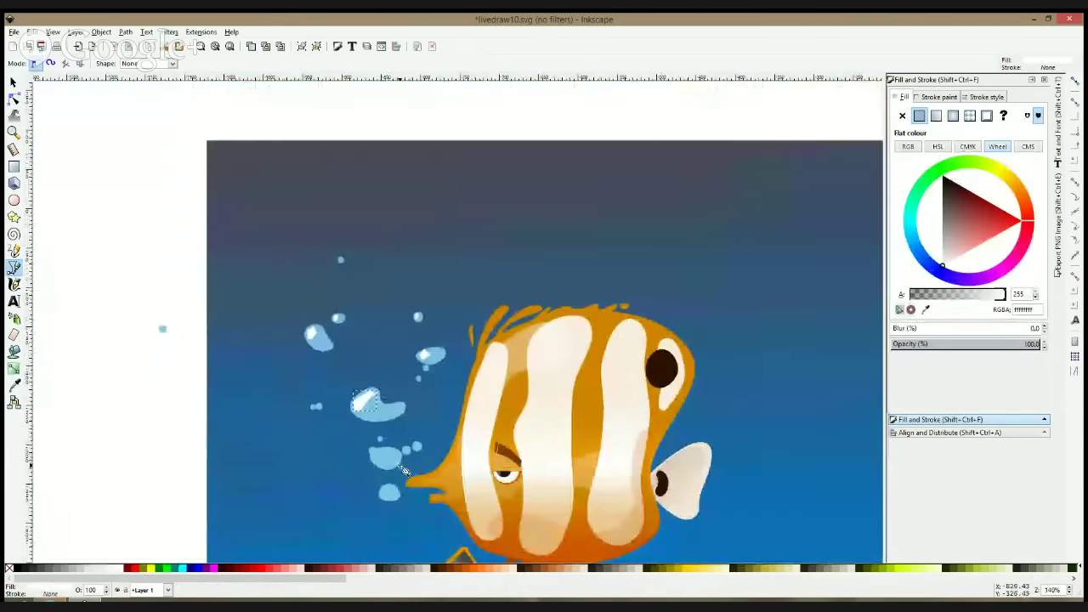
pyautogui.scroll(3, 391, 346)
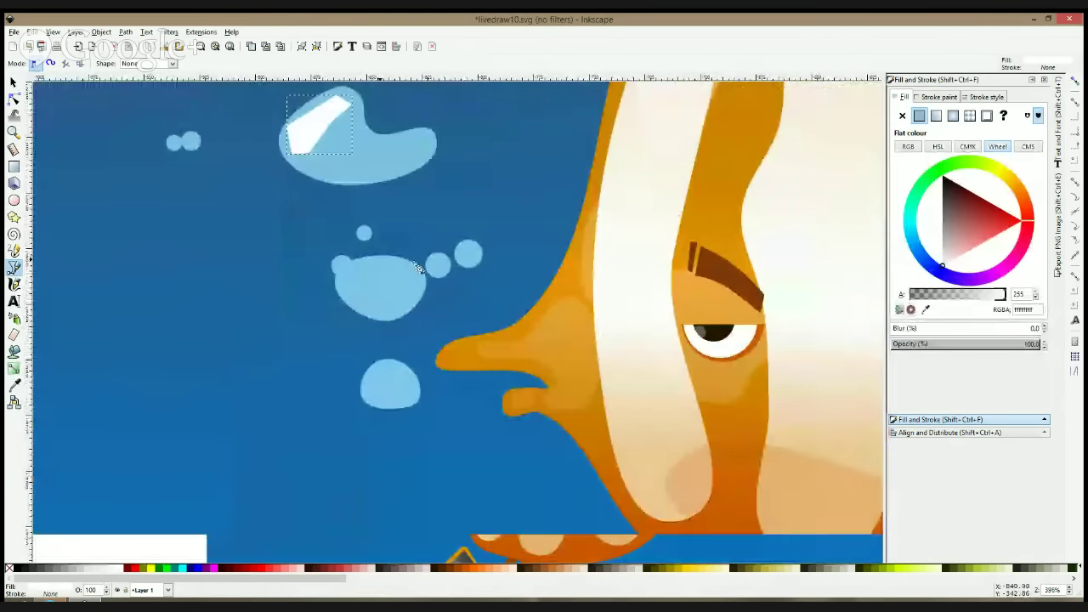
pyautogui.click(375, 257)
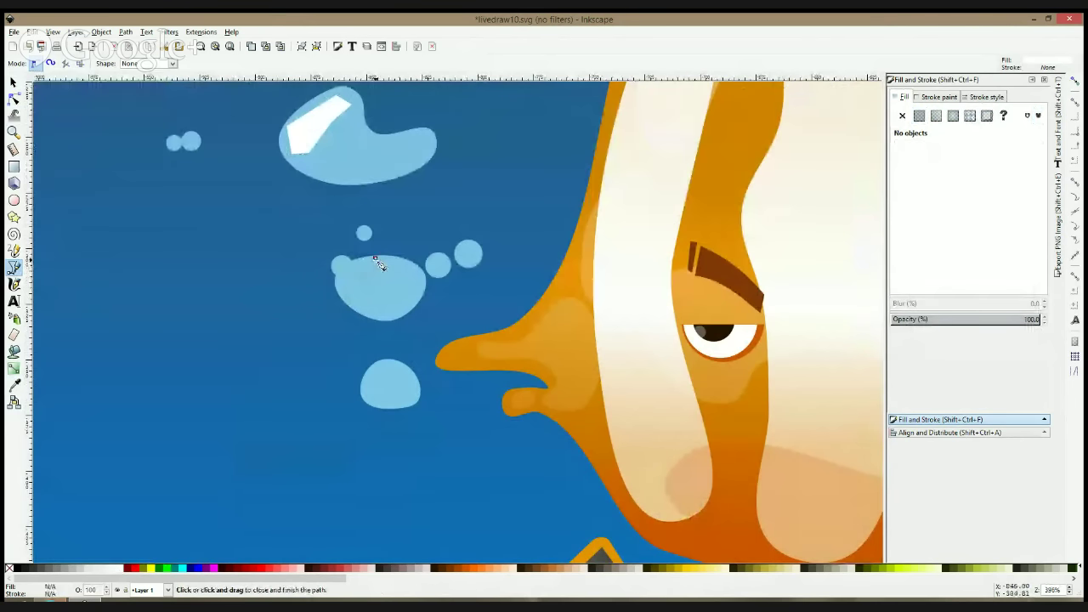
pyautogui.click(374, 257)
pyautogui.click(381, 365)
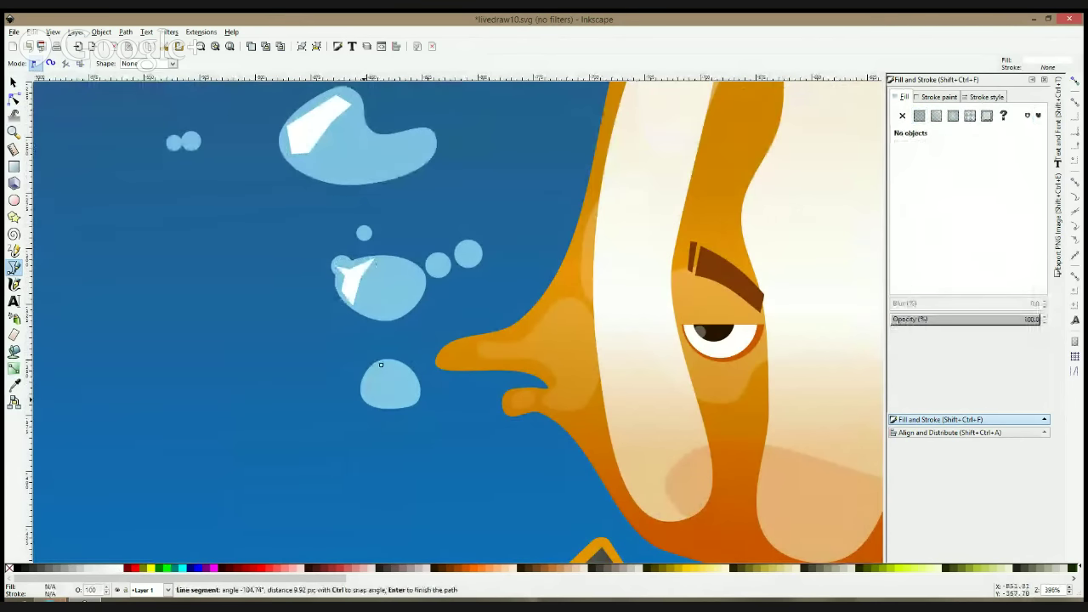
pyautogui.click(381, 364)
pyautogui.scroll(-4, 405, 395)
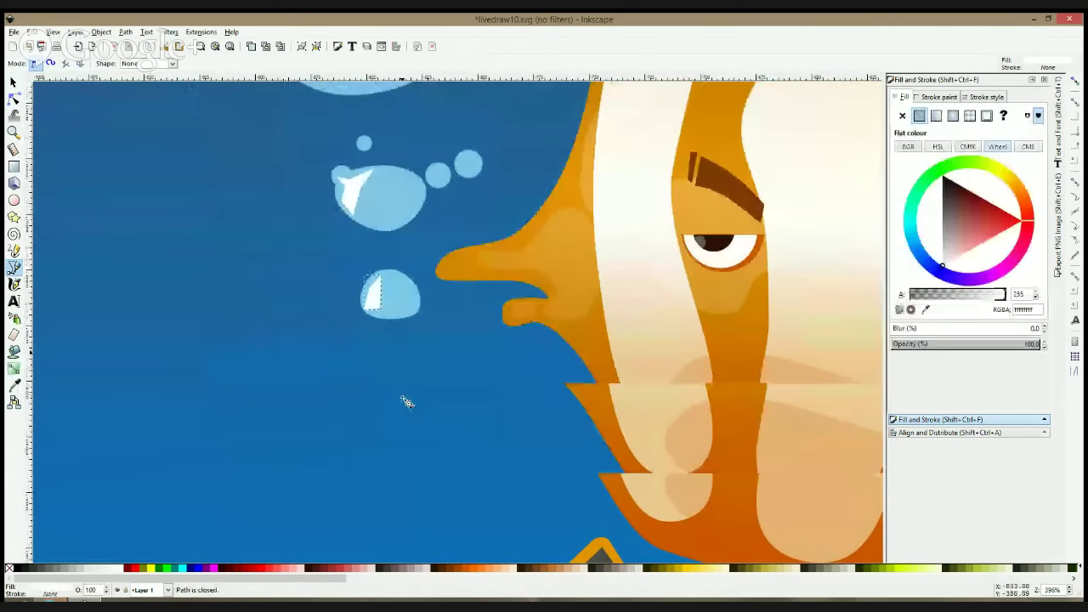
pyautogui.scroll(-4, 418, 379)
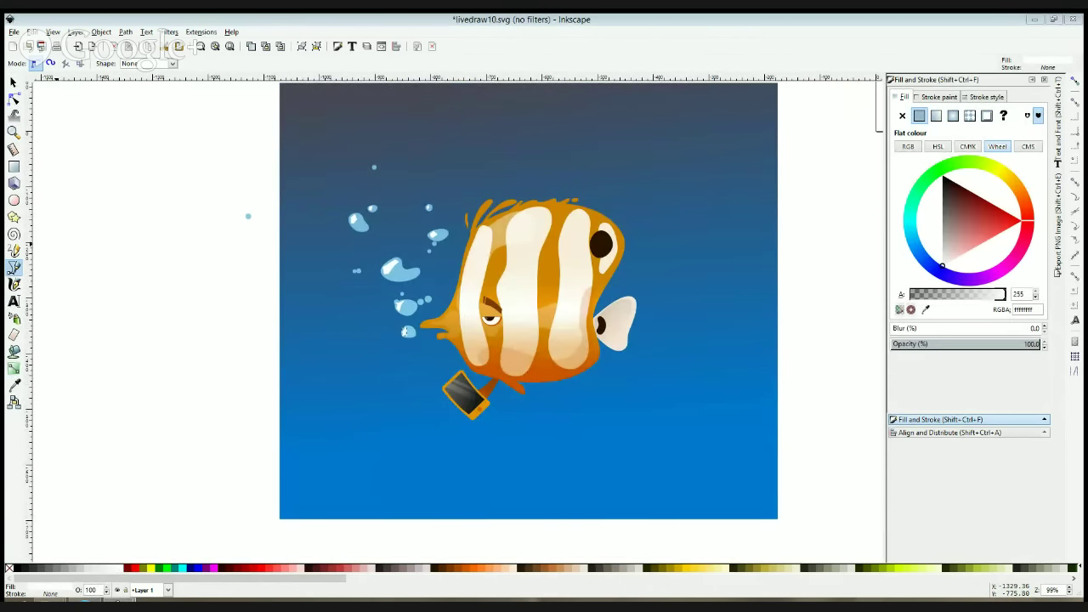
pyautogui.click(13, 83)
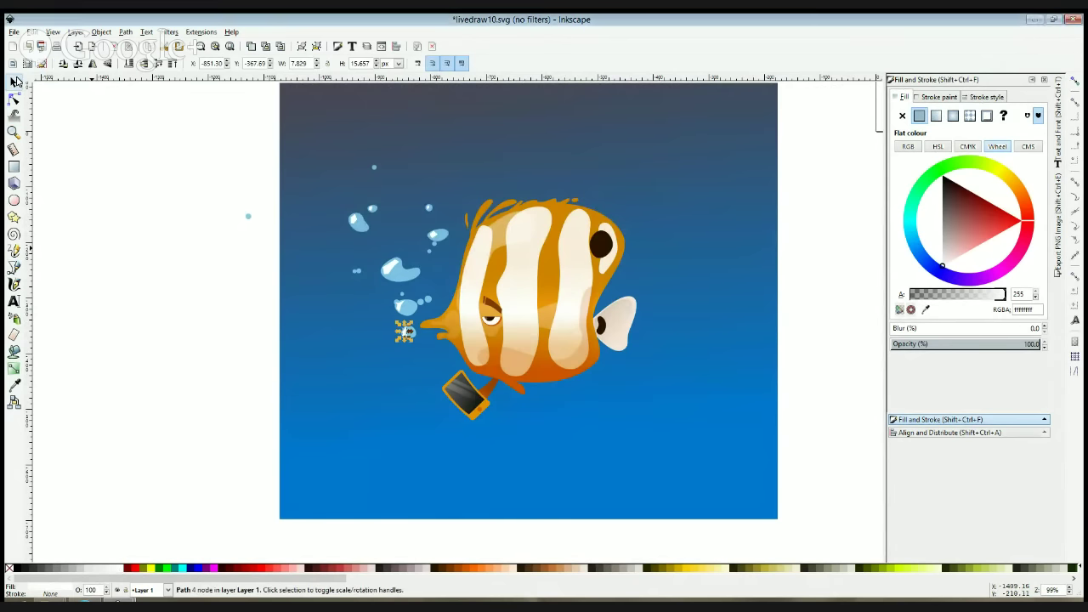
pyautogui.click(142, 179)
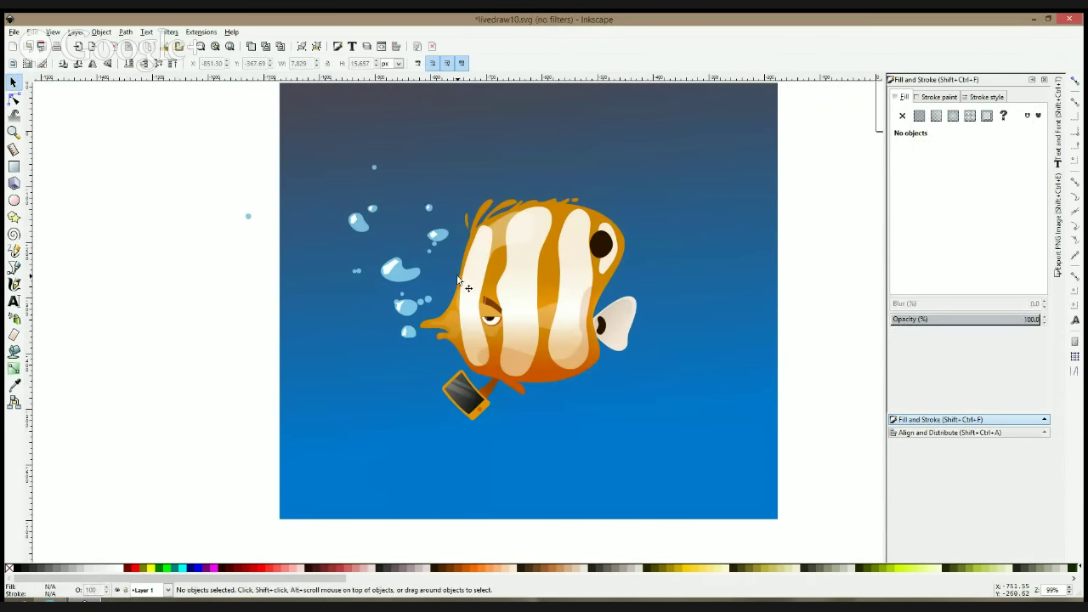
# Smooth the four corner nodes of the oval bubble's white highlight and shift its upper and outer nodes to follow the bubble's outline
pyautogui.keyDown('ctrl'); pyautogui.scroll(2, 453, 219); pyautogui.keyUp('ctrl')
pyautogui.click(14, 99)
pyautogui.keyDown('ctrl'); pyautogui.scroll(3, 431, 230); pyautogui.keyUp('ctrl')
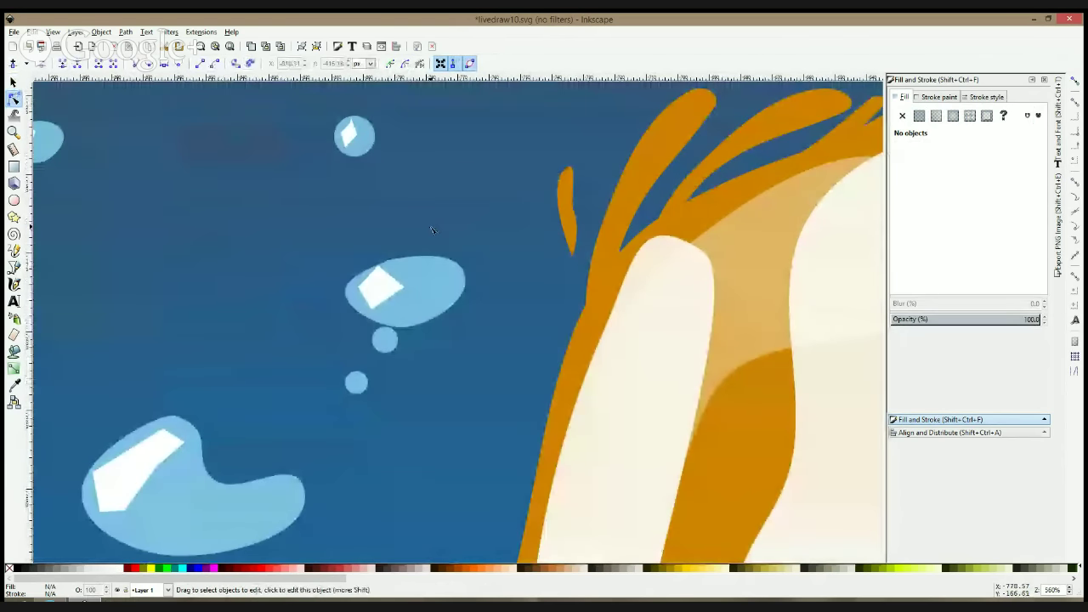
pyautogui.click(416, 259)
pyautogui.doubleClick(388, 262)
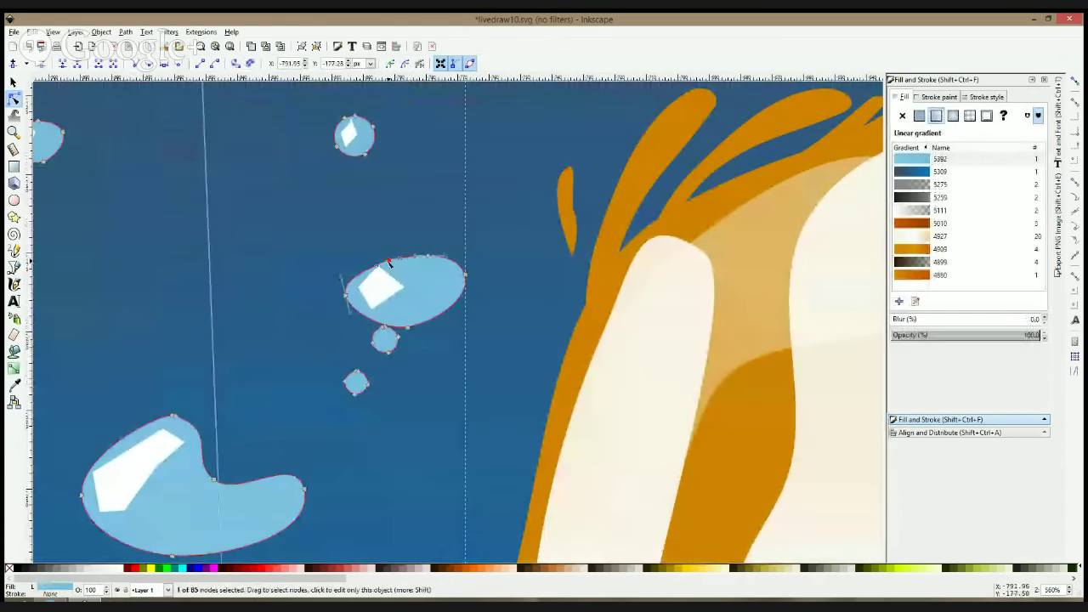
pyautogui.click(391, 291)
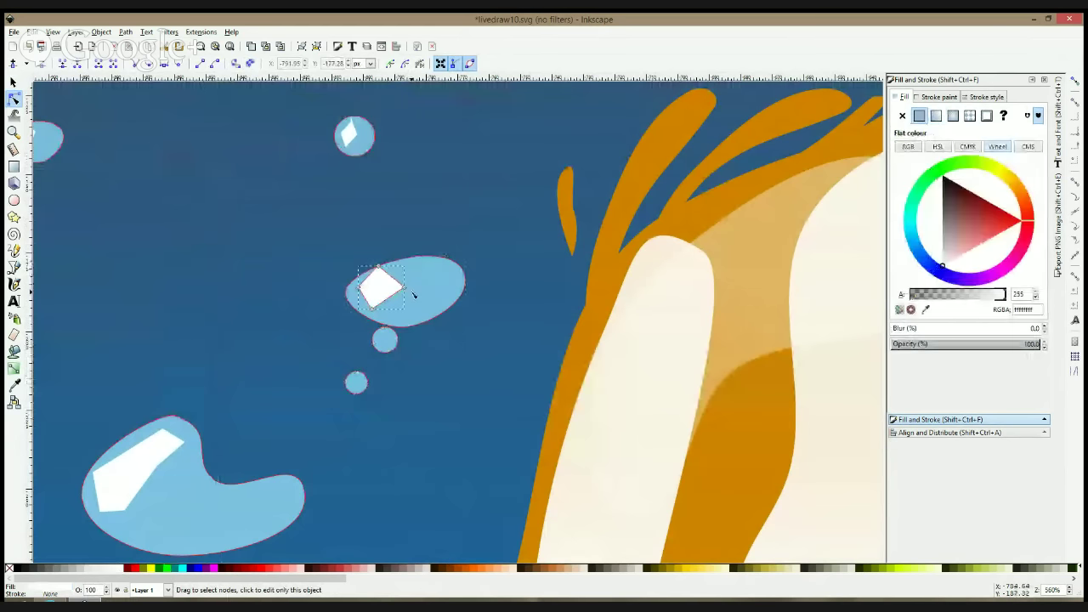
pyautogui.keyDown('ctrl'); pyautogui.scroll(3, 408, 299); pyautogui.keyUp('ctrl')
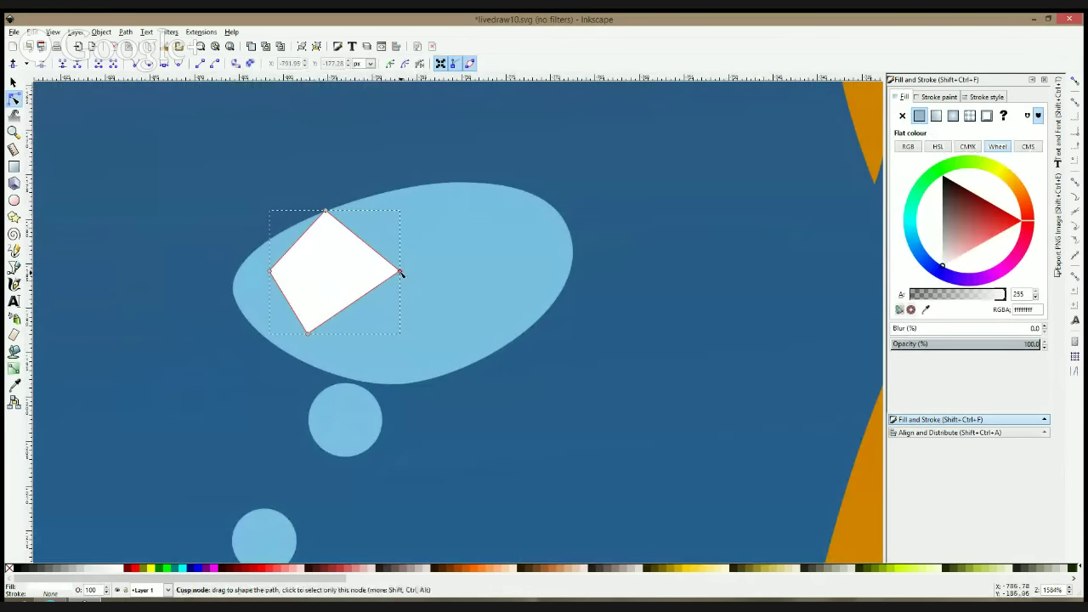
pyautogui.click(448, 206)
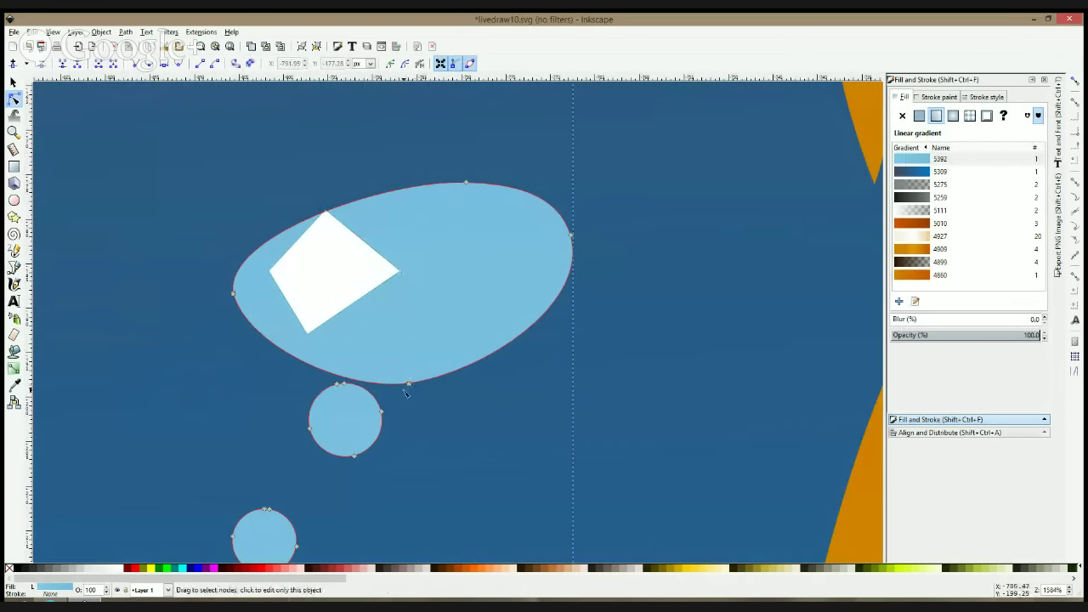
pyautogui.click(380, 296)
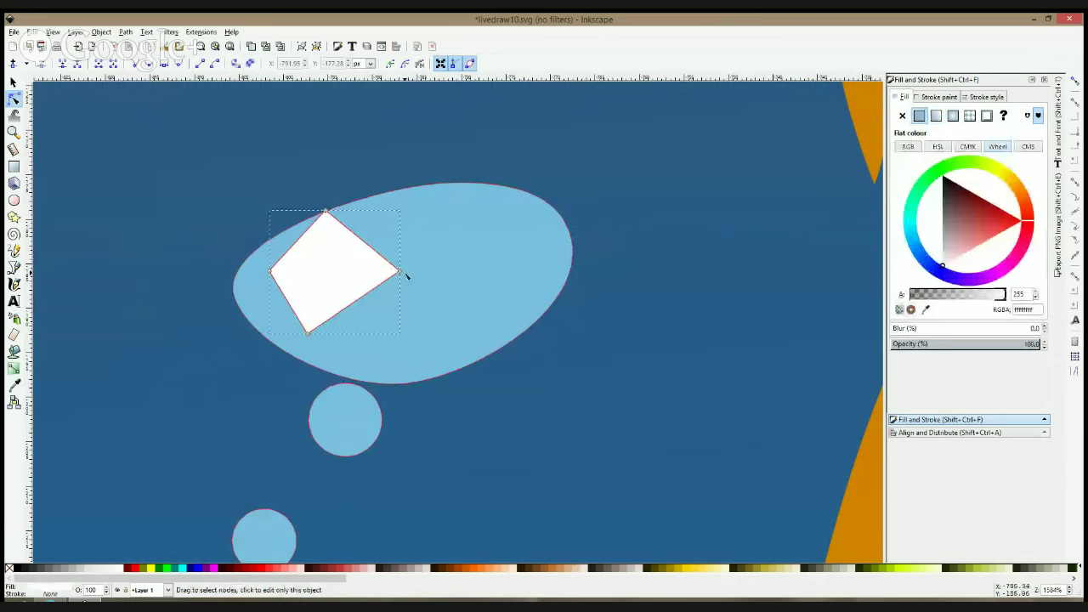
pyautogui.keyDown('ctrl'); pyautogui.click(399, 272); pyautogui.keyUp('ctrl')
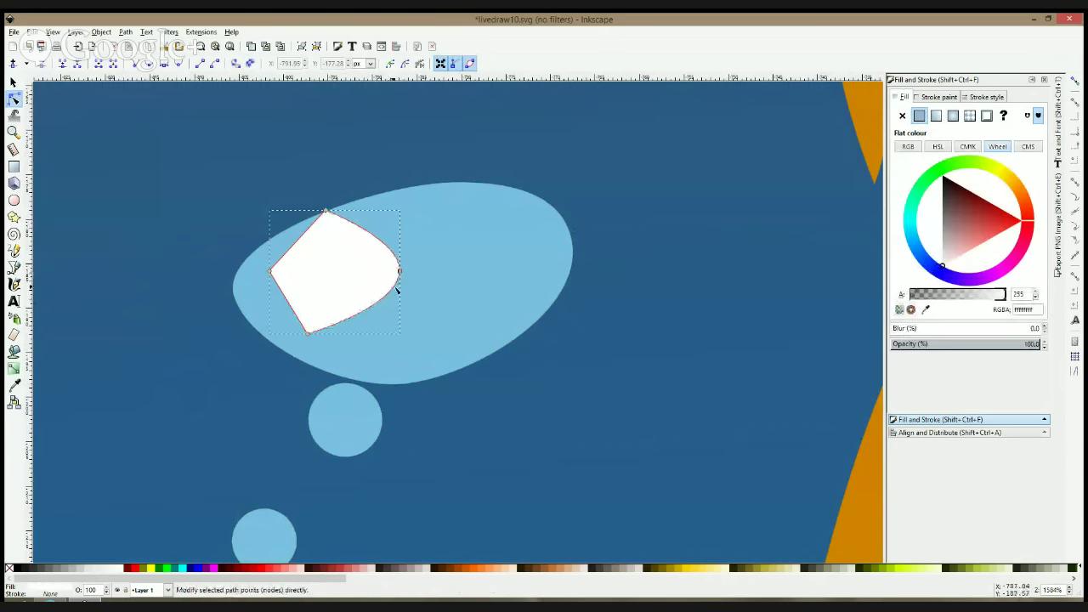
pyautogui.keyDown('ctrl'); pyautogui.click(325, 212); pyautogui.keyUp('ctrl')
pyautogui.keyDown('ctrl'); pyautogui.click(270, 271); pyautogui.keyUp('ctrl')
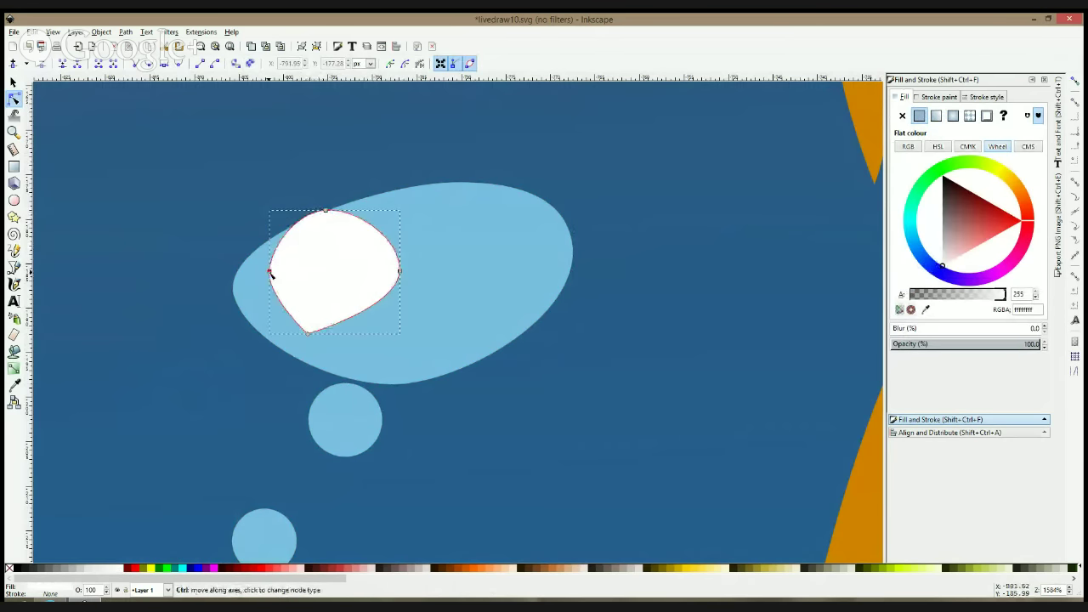
pyautogui.keyDown('ctrl'); pyautogui.click(307, 333); pyautogui.keyUp('ctrl')
pyautogui.moveTo(328, 213); pyautogui.dragTo(333, 224)
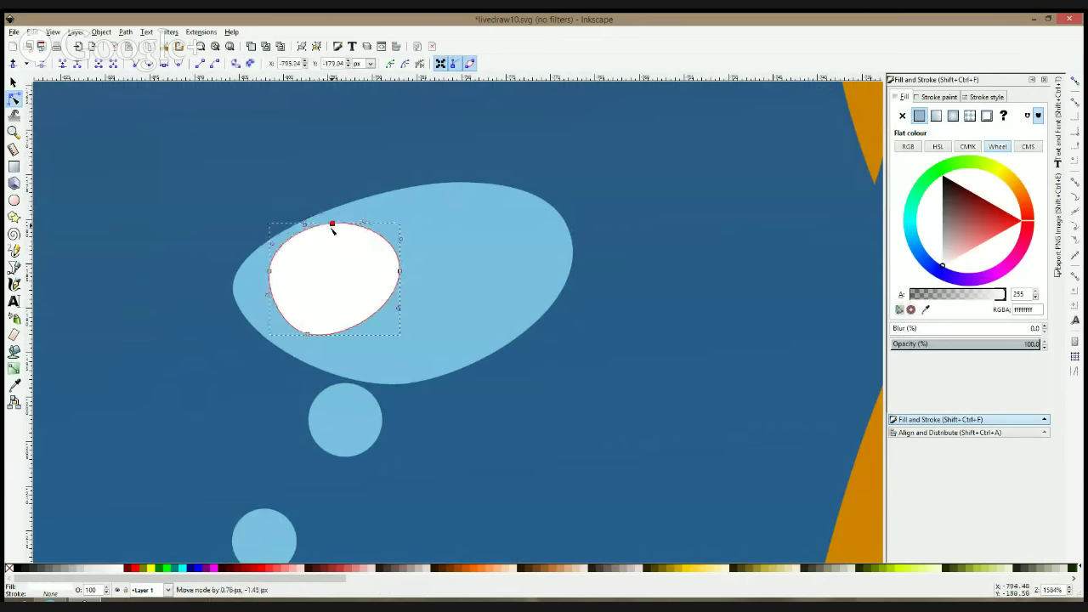
pyautogui.moveTo(271, 272); pyautogui.dragTo(249, 277)
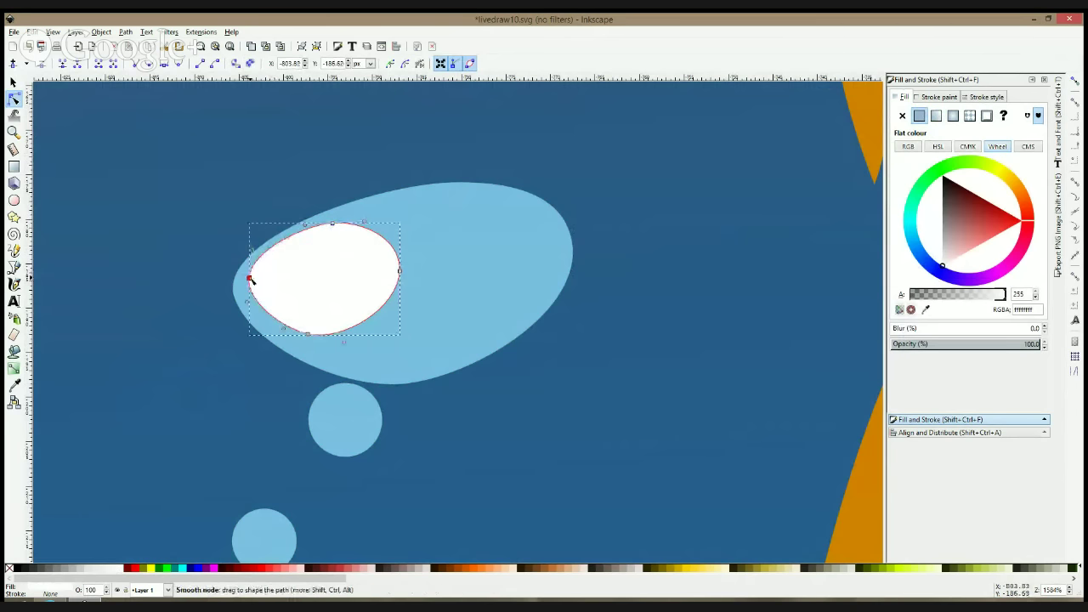
# Smooth the corner nodes of the white highlight on the round bubble near the fish's hair and move its outer node toward the bubble's edge
pyautogui.scroll(-6, 280, 309)
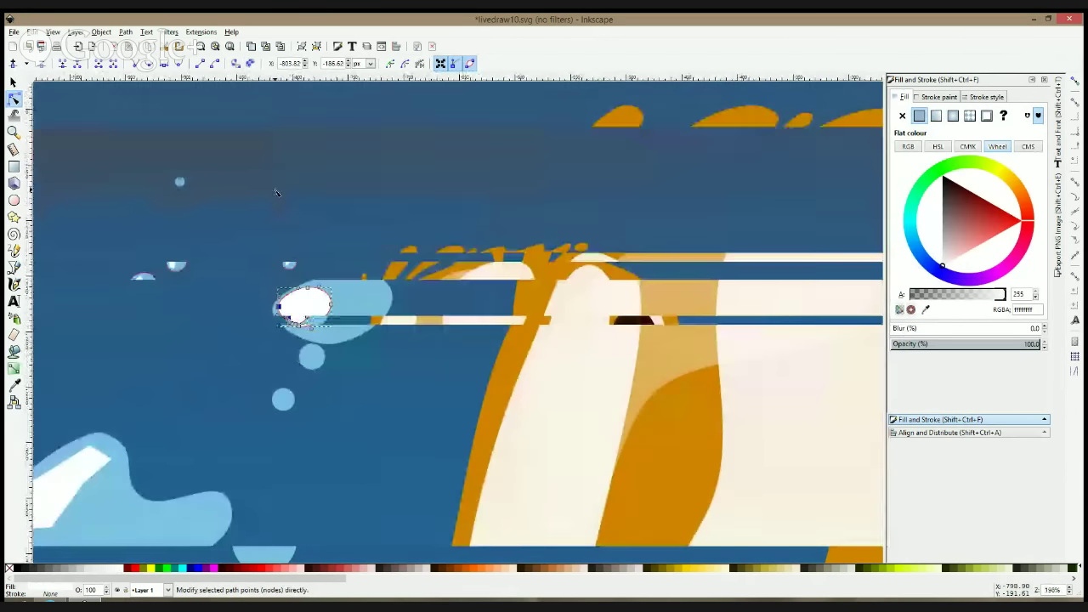
pyautogui.scroll(3, 276, 193)
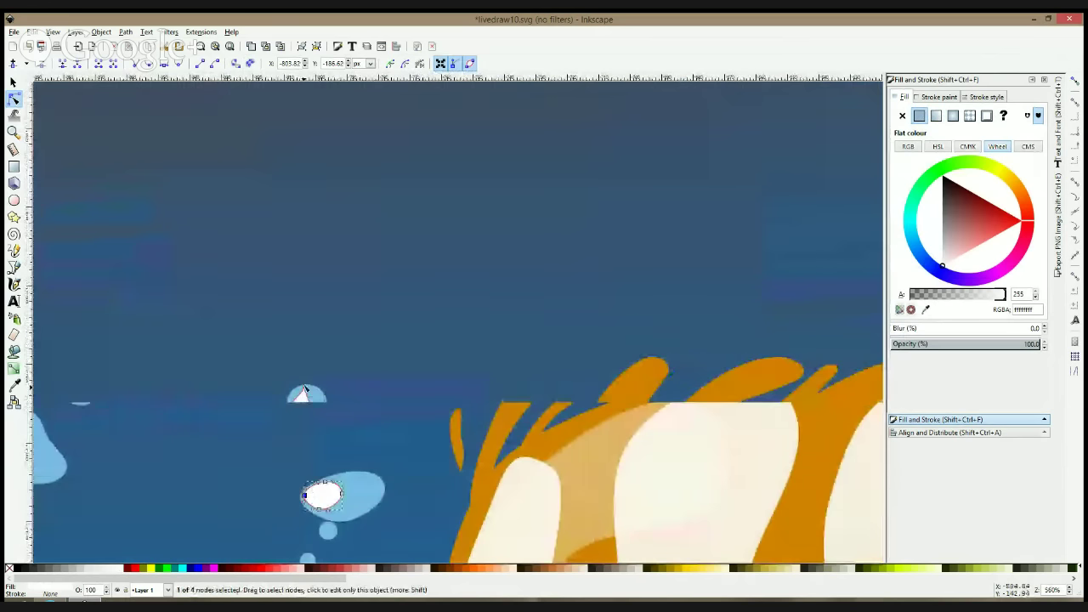
pyautogui.scroll(2, 305, 389)
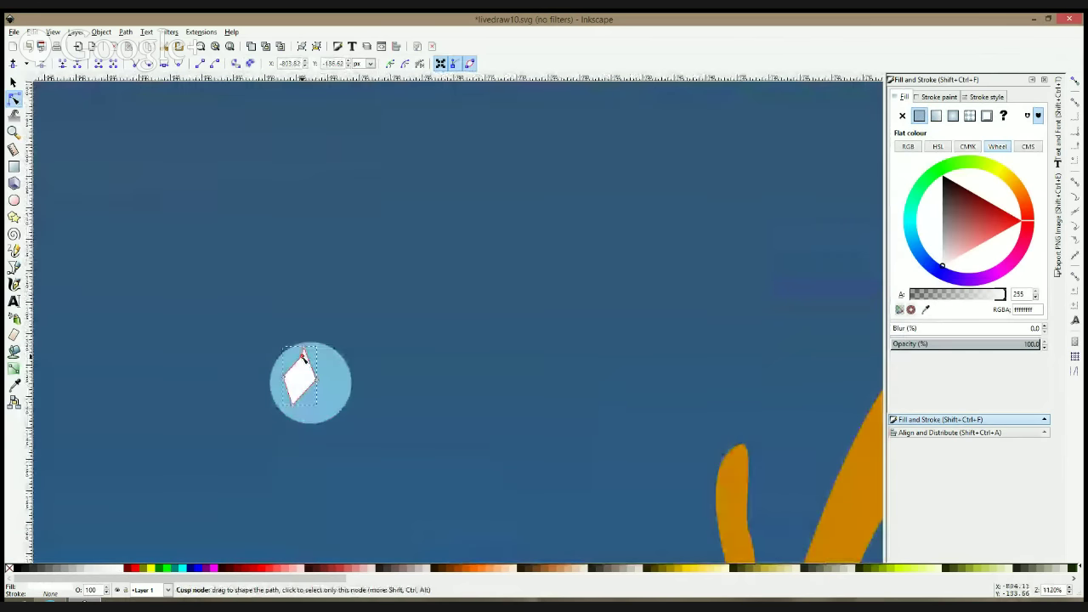
pyautogui.click(303, 355)
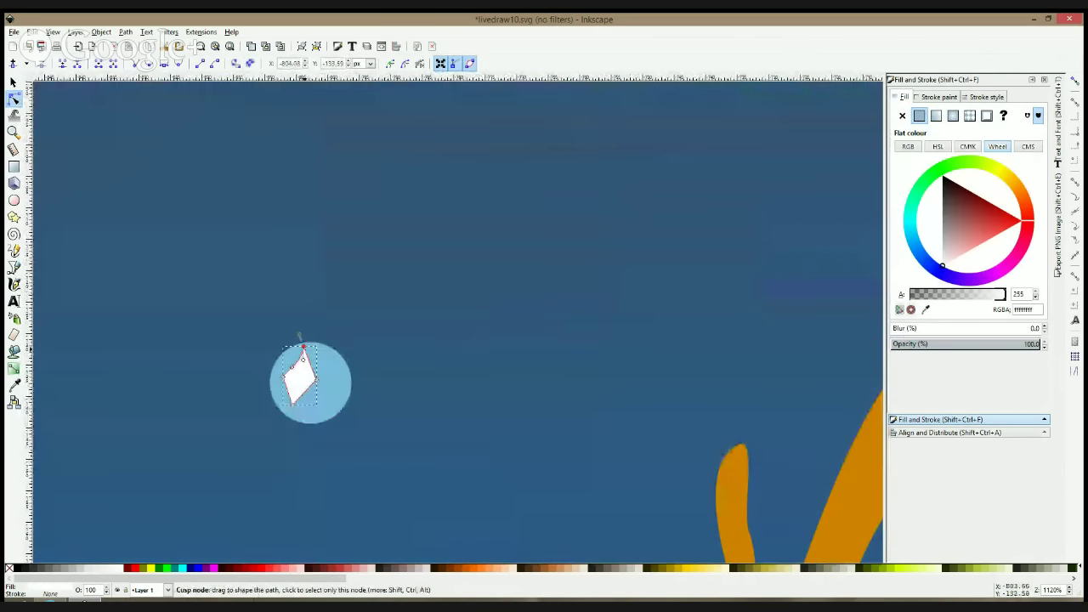
pyautogui.keyDown('ctrl'); pyautogui.click(303, 347); pyautogui.keyUp('ctrl')
pyautogui.keyDown('ctrl'); pyautogui.click(284, 376); pyautogui.keyUp('ctrl')
pyautogui.keyDown('ctrl'); pyautogui.click(293, 404); pyautogui.keyUp('ctrl')
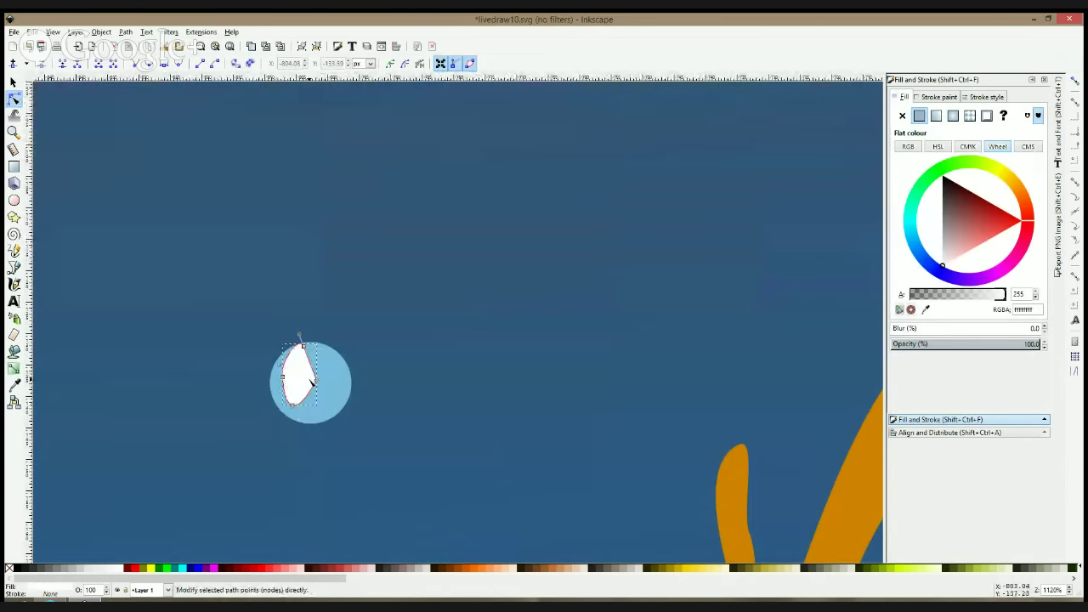
pyautogui.moveTo(285, 379); pyautogui.dragTo(278, 380)
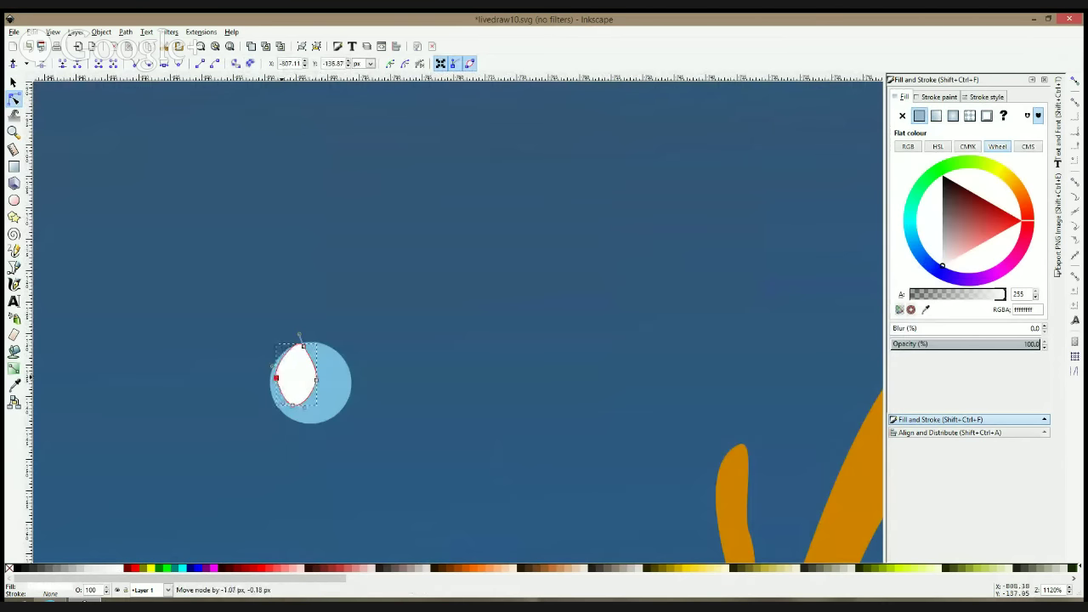
pyautogui.press('s')
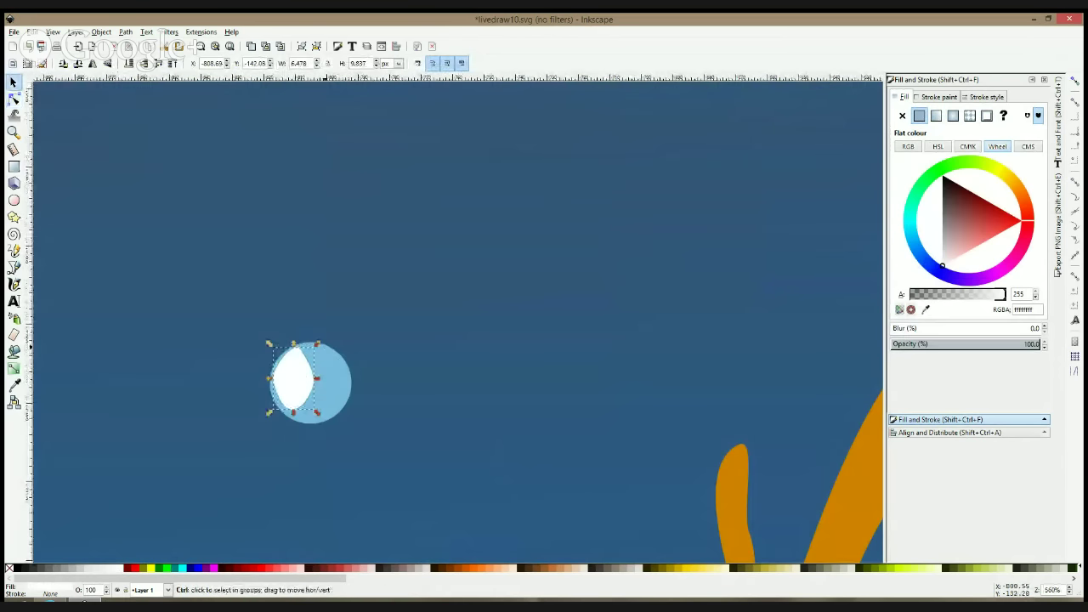
pyautogui.scroll(-4, 326, 345)
pyautogui.moveTo(367, 313); pyautogui.dragTo(480, 237)
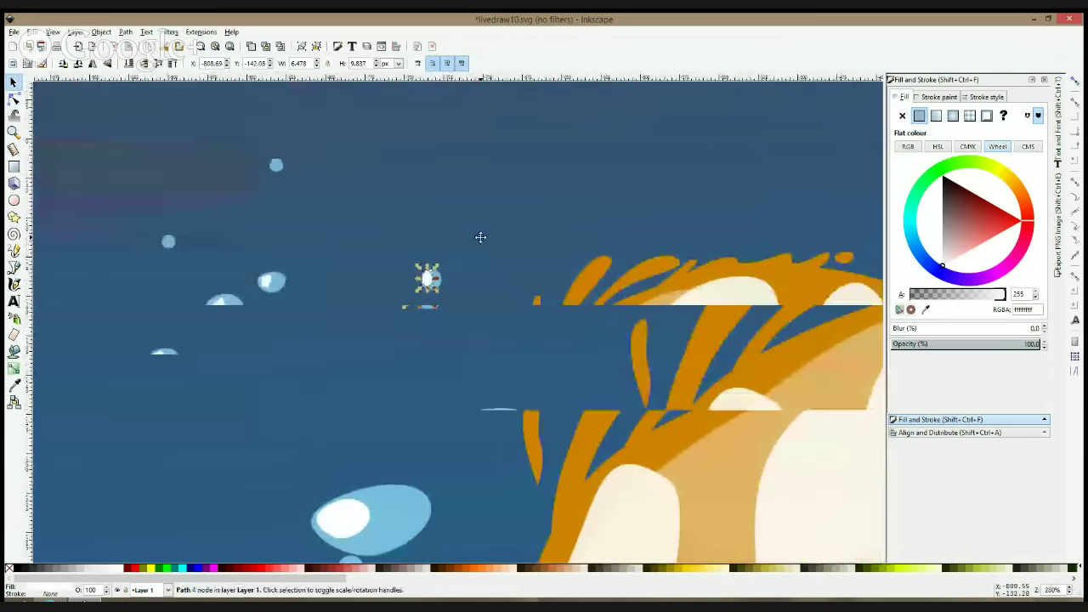
# Smooth all four corner nodes of the white highlight on the little bubble beside the bean-shaped one
pyautogui.press('n')
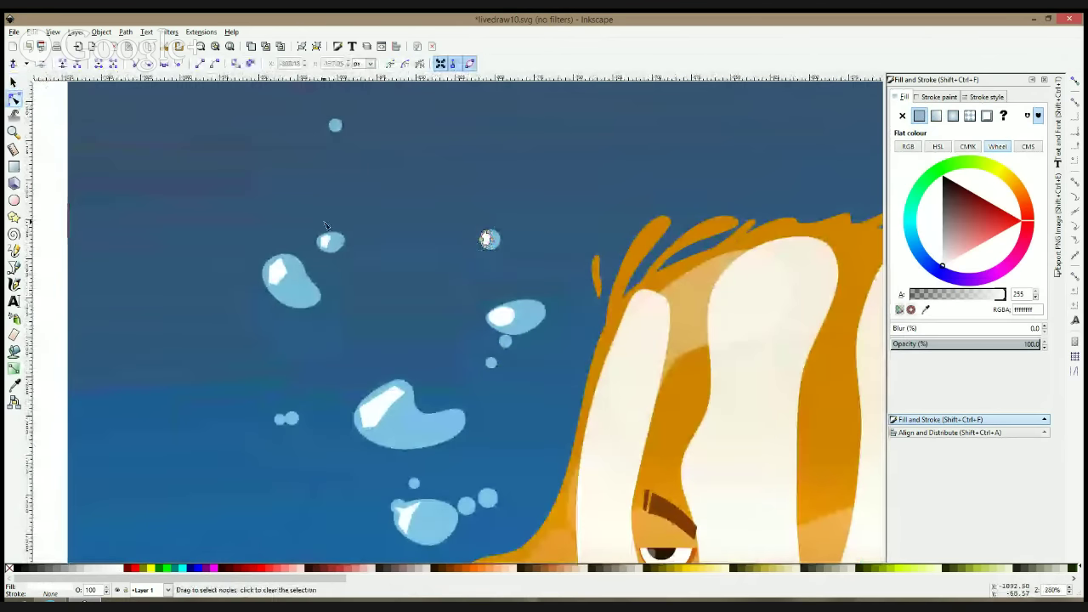
pyautogui.scroll(2, 310, 248)
pyautogui.click(343, 227)
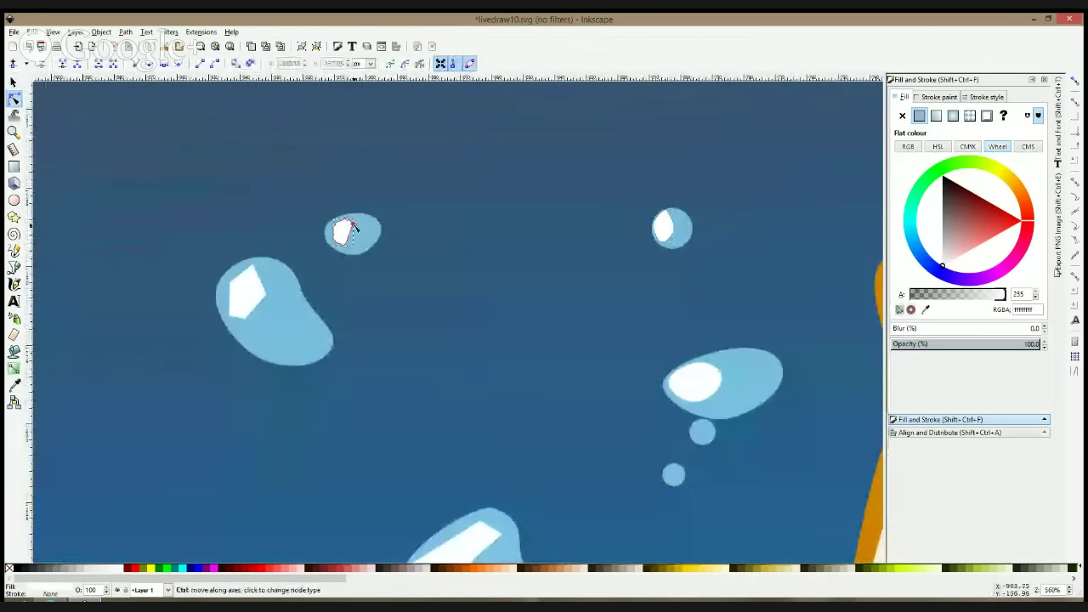
pyautogui.keyDown('ctrl'); pyautogui.click(348, 221); pyautogui.keyUp('ctrl')
pyautogui.keyDown('ctrl'); pyautogui.click(333, 224); pyautogui.keyUp('ctrl')
pyautogui.keyDown('ctrl'); pyautogui.click(333, 242); pyautogui.keyUp('ctrl')
pyautogui.keyDown('ctrl'); pyautogui.click(345, 246); pyautogui.keyUp('ctrl')
# Smooth the corner nodes of the bean-shaped bubble's white highlight into a rounded oval
pyautogui.click(244, 283)
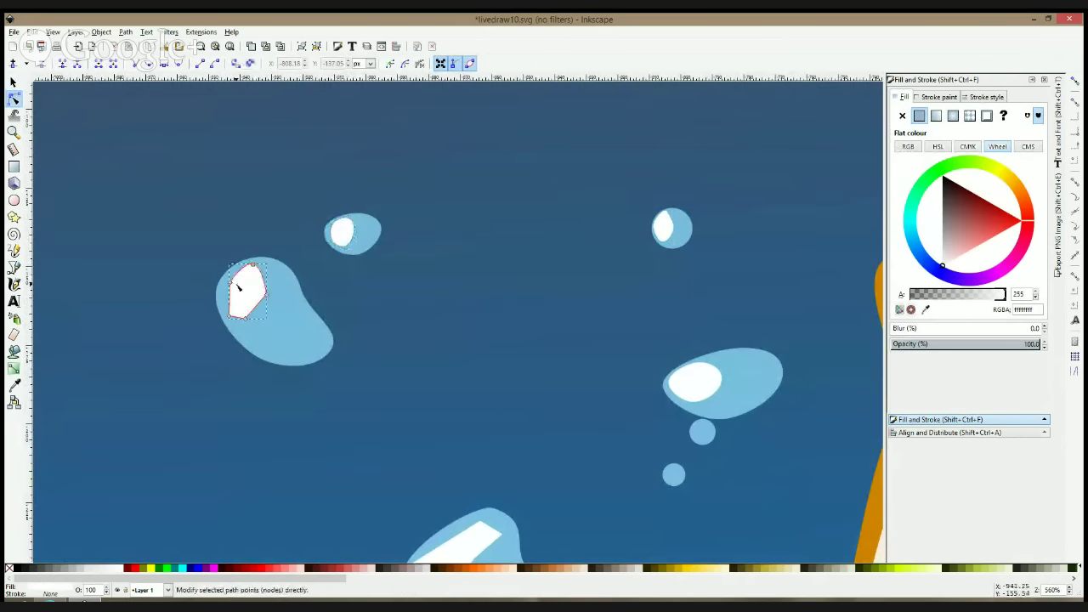
pyautogui.keyDown('ctrl'); pyautogui.click(228, 317); pyautogui.keyUp('ctrl')
pyautogui.keyDown('ctrl'); pyautogui.click(246, 319); pyautogui.keyUp('ctrl')
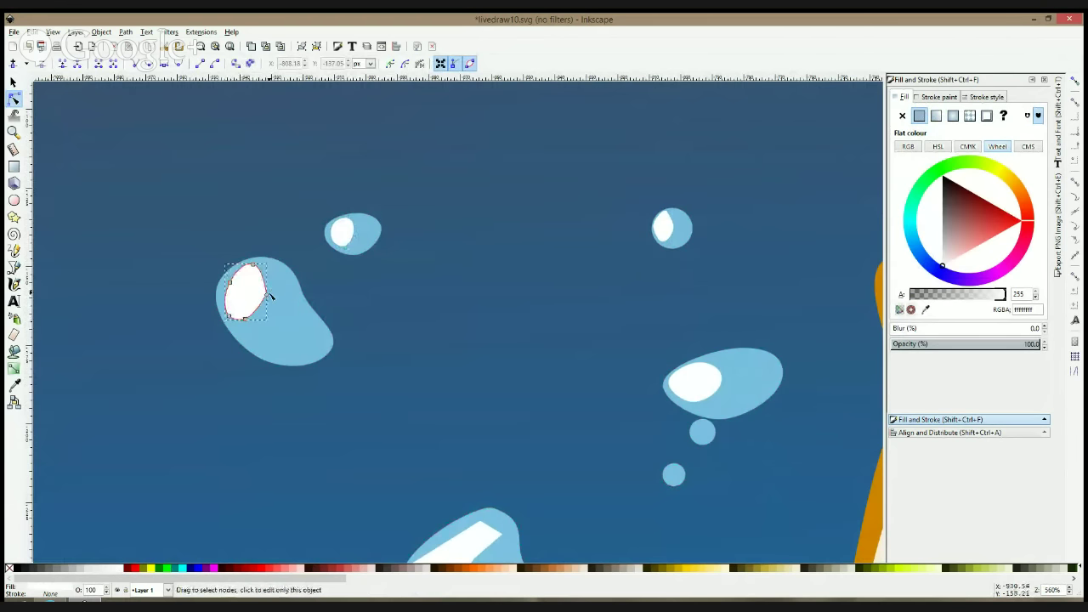
pyautogui.keyDown('ctrl'); pyautogui.click(267, 295); pyautogui.keyUp('ctrl')
pyautogui.scroll(-3, 330, 346)
pyautogui.moveTo(428, 371); pyautogui.dragTo(409, 250)
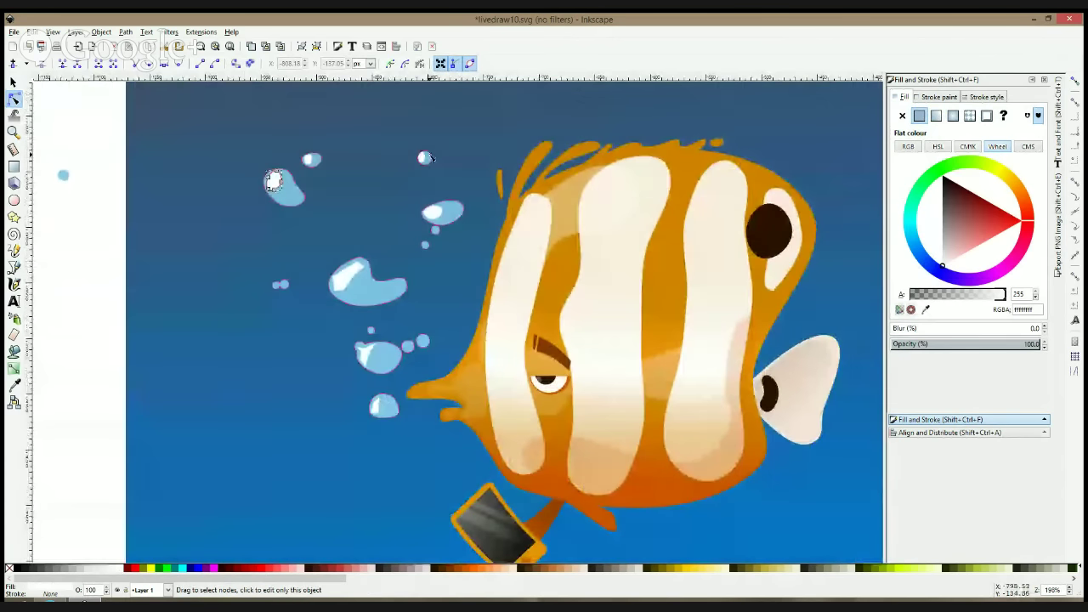
# Reposition the little bubble's highlight and scale the round bubble's highlight down to about 5.8 by 8.8 px, within their bubbles' outlines
pyautogui.scroll(2, 429, 159)
pyautogui.press('s')
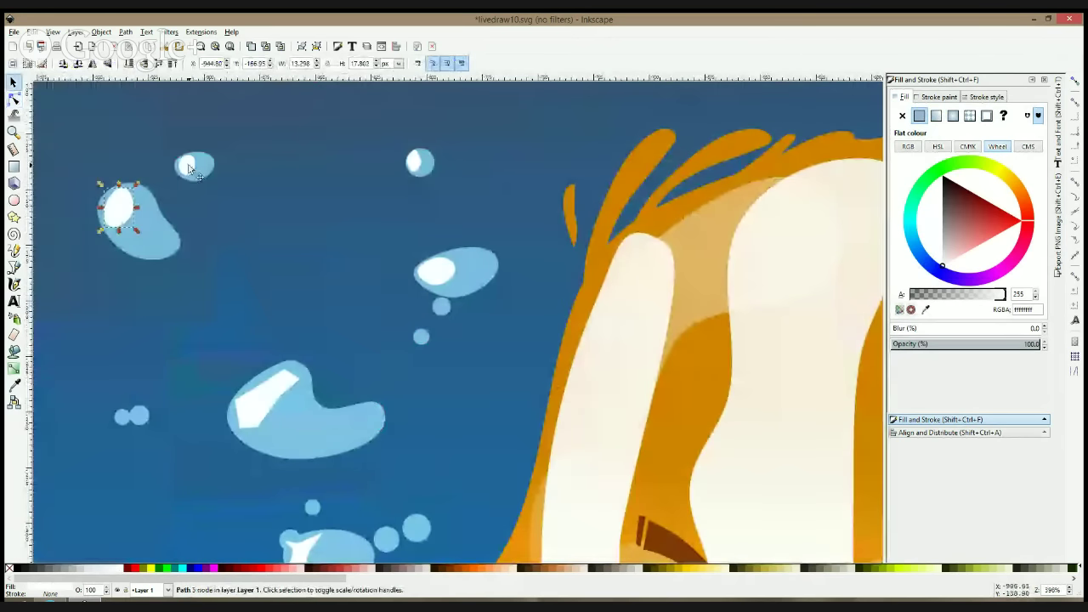
pyautogui.click(188, 166)
pyautogui.moveTo(190, 165); pyautogui.dragTo(194, 170)
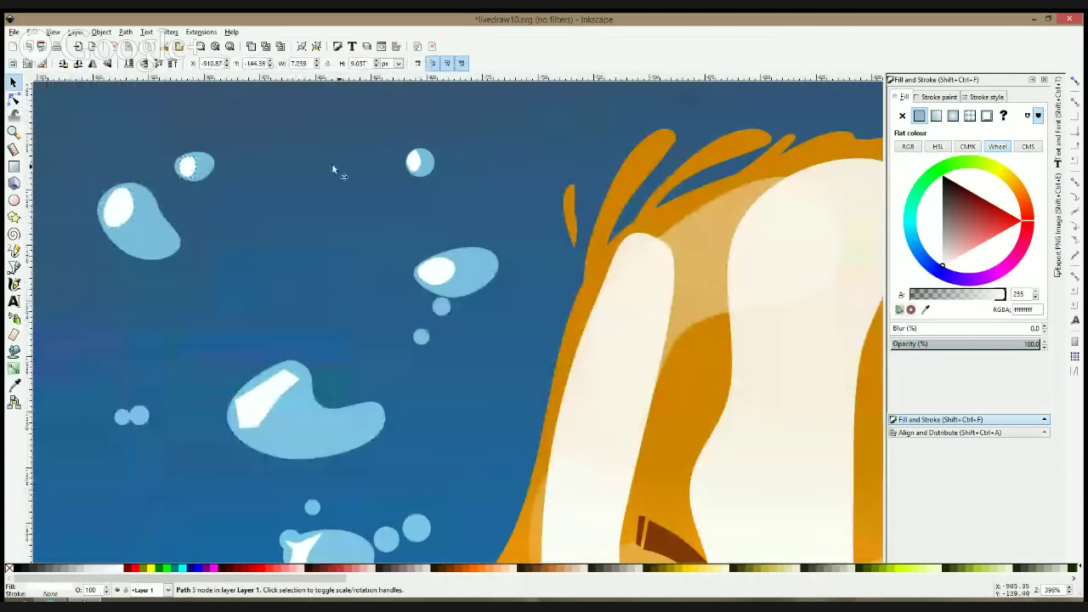
pyautogui.click(416, 161)
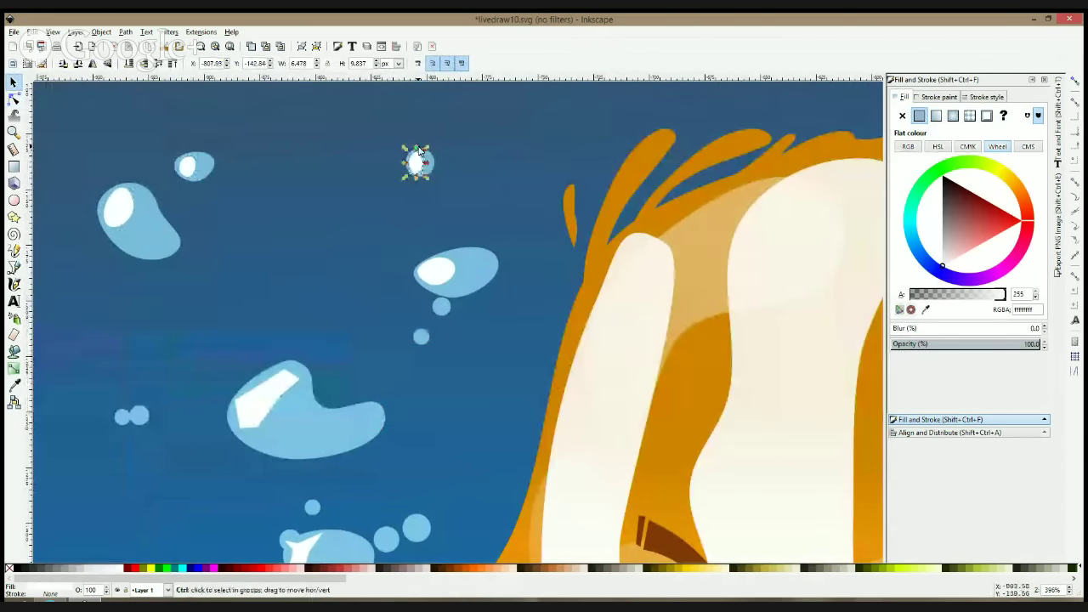
pyautogui.moveTo(417, 150); pyautogui.dragTo(419, 163)
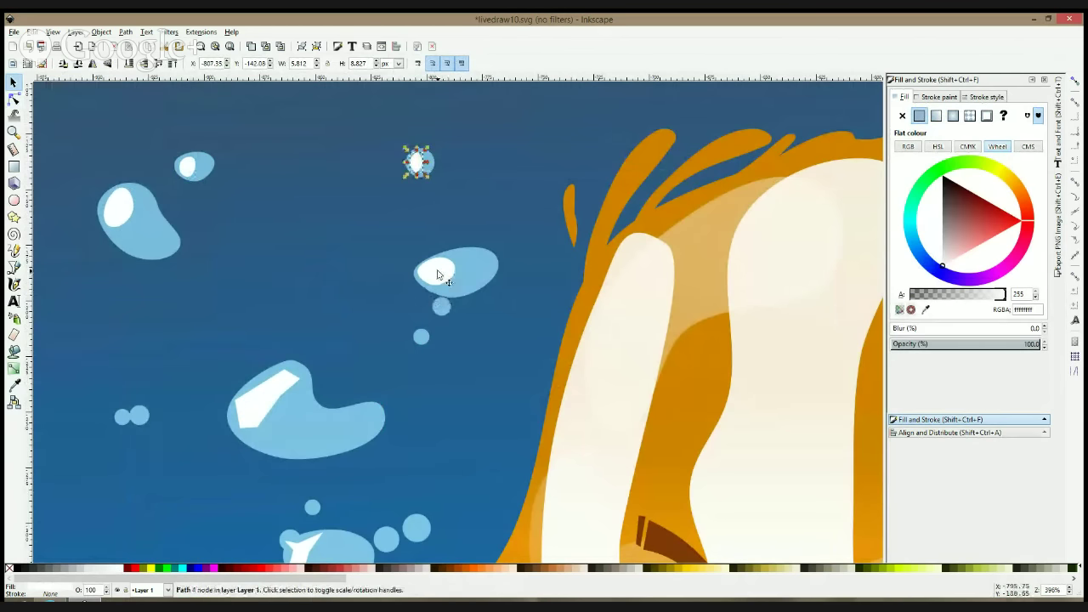
pyautogui.click(437, 273)
pyautogui.scroll(-4, 251, 415)
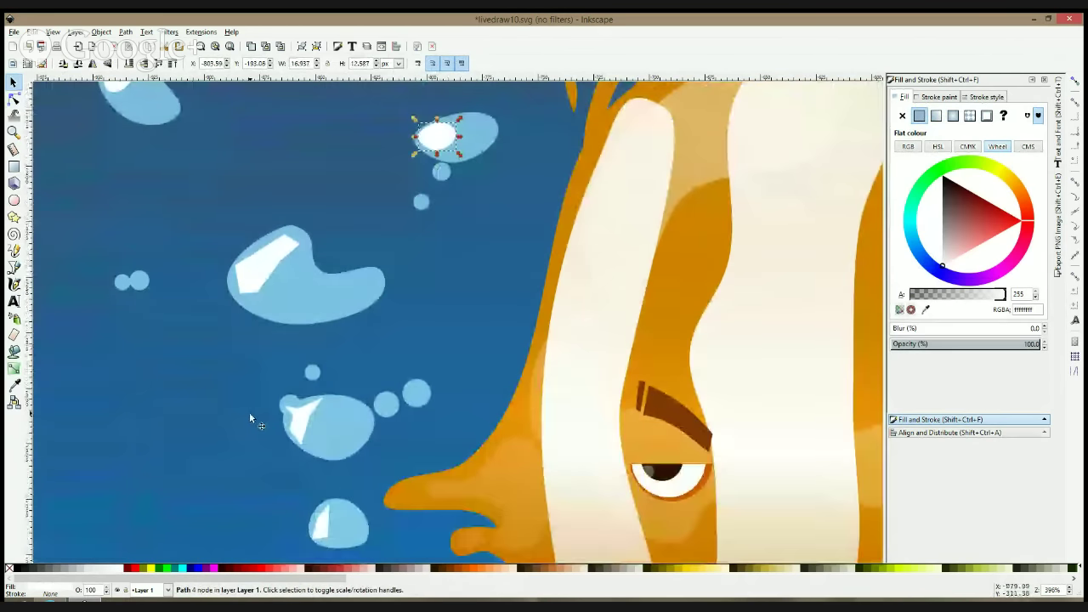
# Round the branching highlight on the bubble by the fish's mouth: smooth its tips, shift the lower tip inward and delete the extra outer node
pyautogui.click(14, 98)
pyautogui.click(300, 415)
pyautogui.click(285, 404)
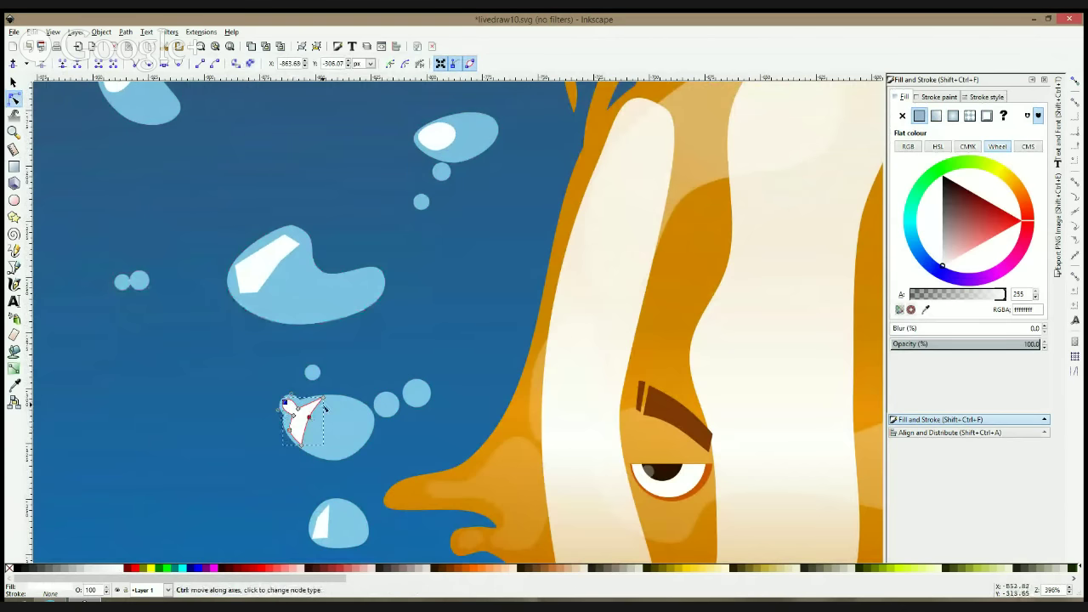
pyautogui.moveTo(323, 409); pyautogui.dragTo(320, 403)
pyautogui.keyDown('ctrl'); pyautogui.click(324, 399); pyautogui.keyUp('ctrl')
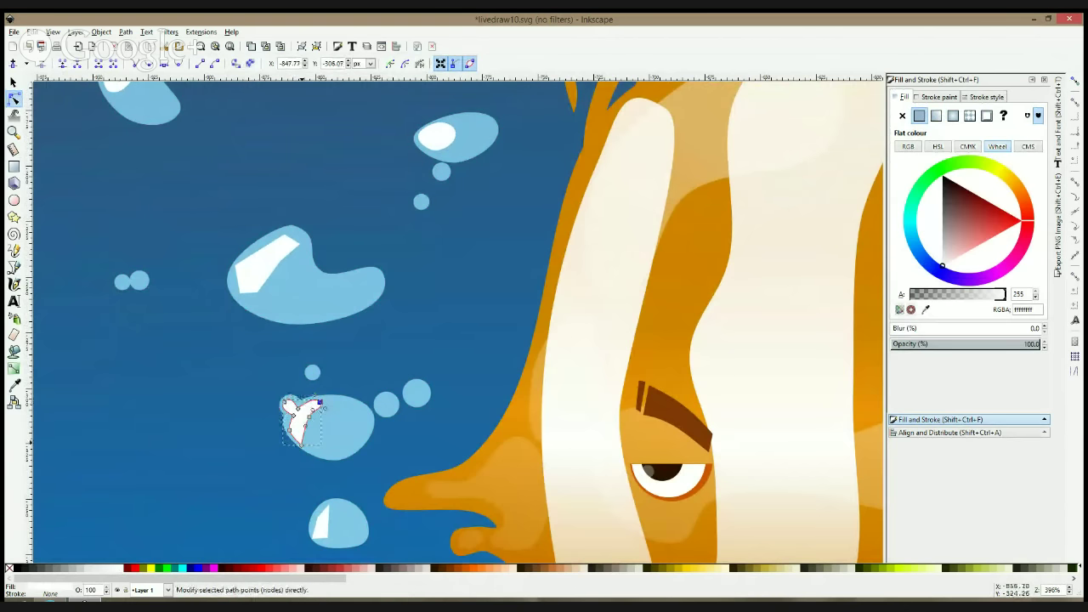
pyautogui.keyDown('ctrl'); pyautogui.click(302, 445); pyautogui.keyUp('ctrl')
pyautogui.moveTo(301, 445); pyautogui.dragTo(306, 444)
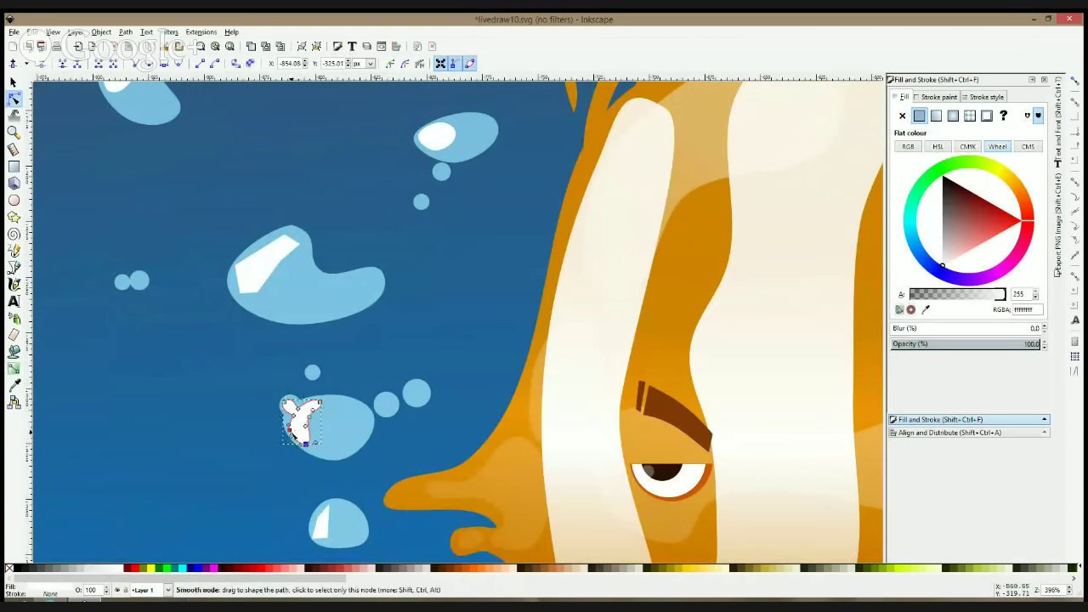
pyautogui.click(290, 430)
pyautogui.press('Delete')
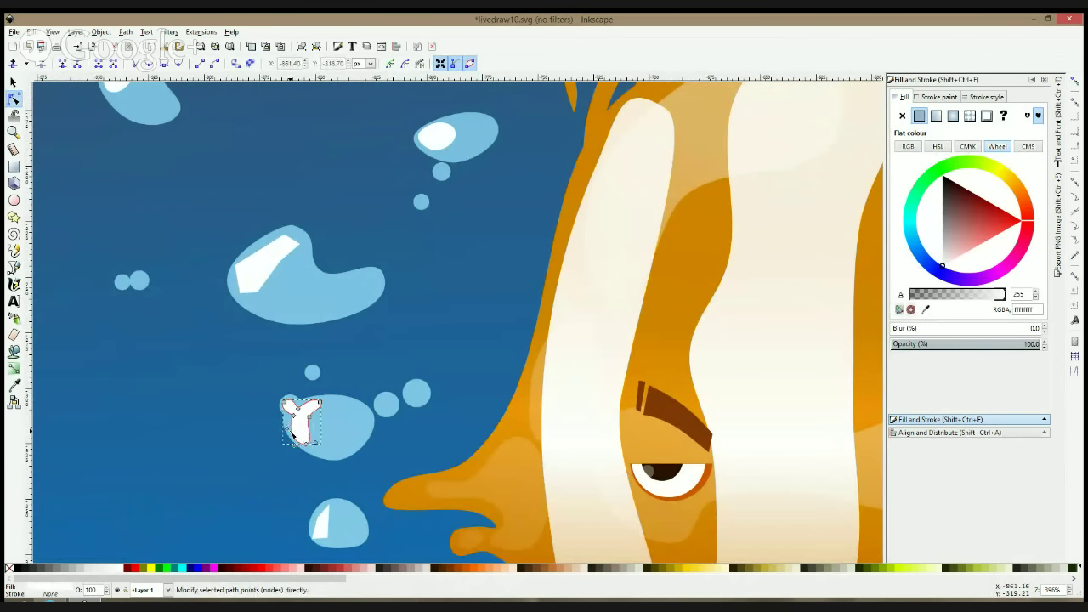
# Round the angular white highlight on the lowest bubble below the fish's mouth, leaving nothing selected
pyautogui.click(331, 522)
pyautogui.moveTo(313, 539); pyautogui.dragTo(343, 522)
pyautogui.click(407, 446)
pyautogui.scroll(-2, 415, 437)
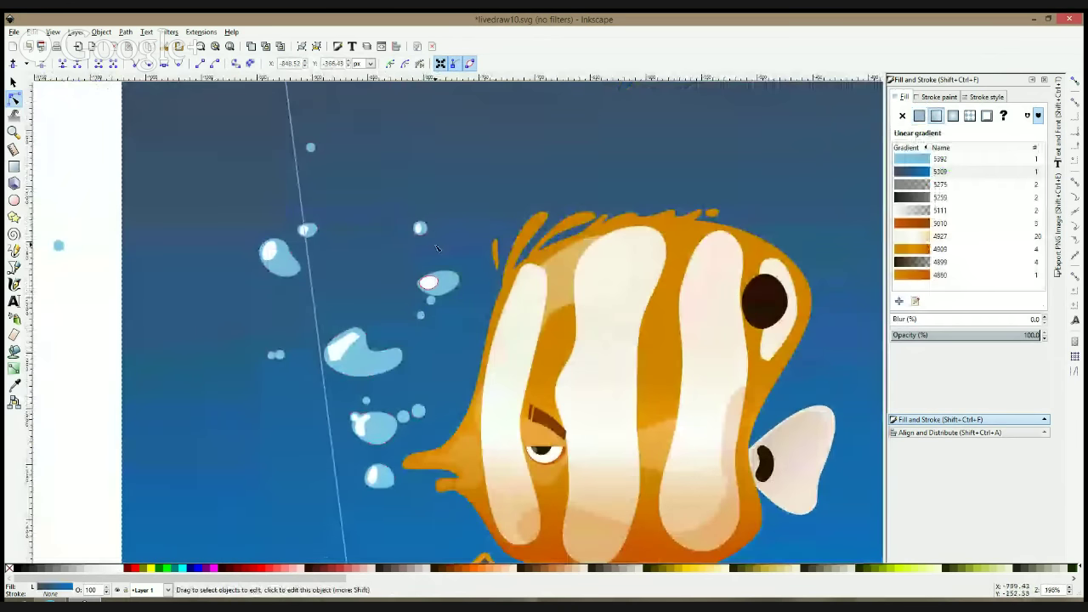
pyautogui.click(102, 195)
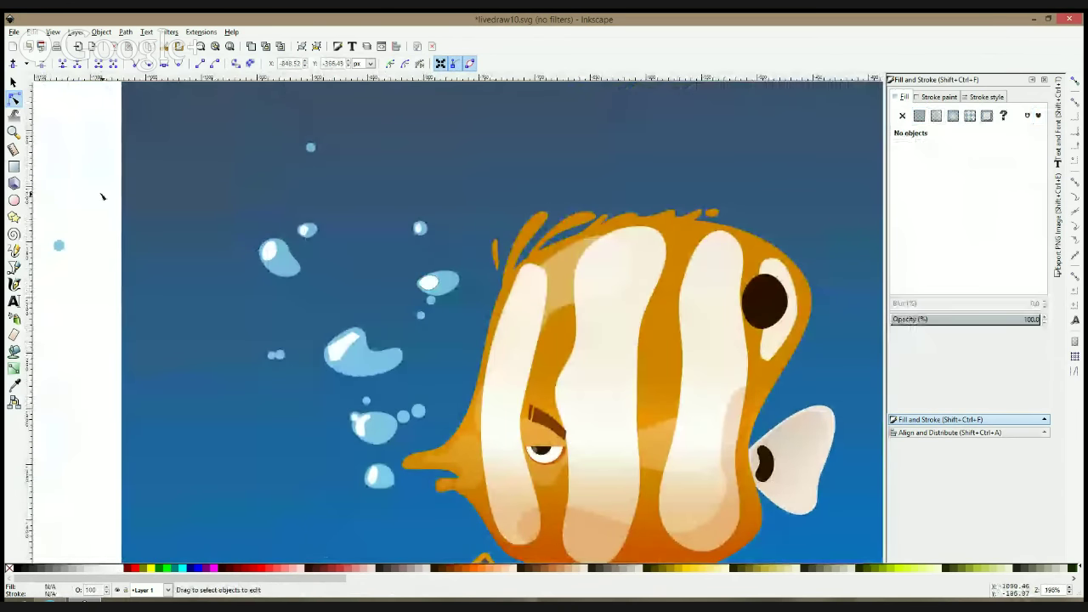
# Smooth the corners of the large curved bubble's white highlight so it follows the bubble's bend, leaving nothing selected
pyautogui.scroll(2, 339, 373)
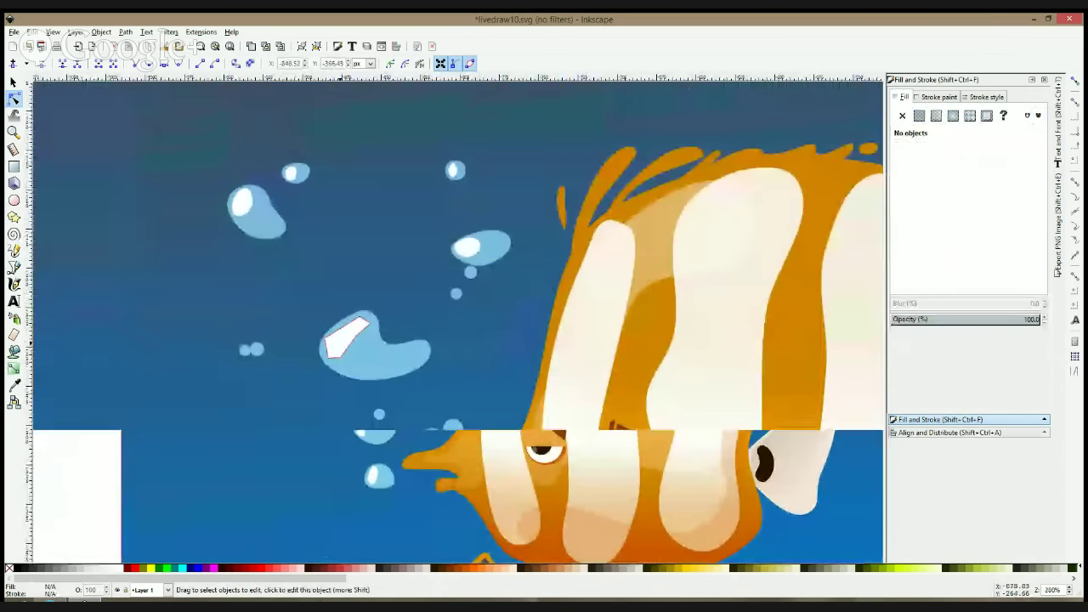
pyautogui.click(336, 342)
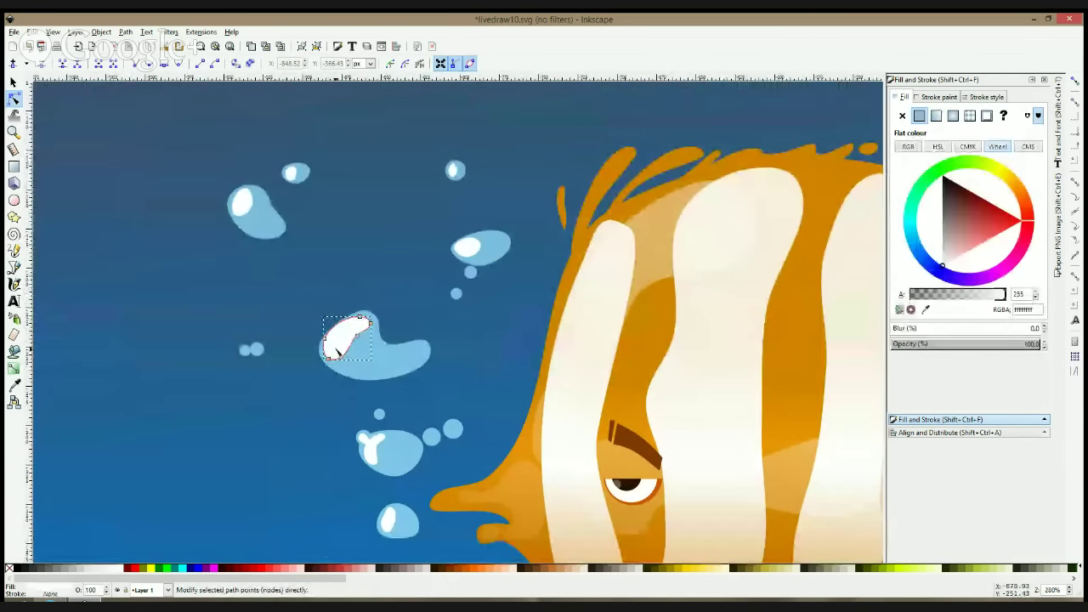
pyautogui.press('s')
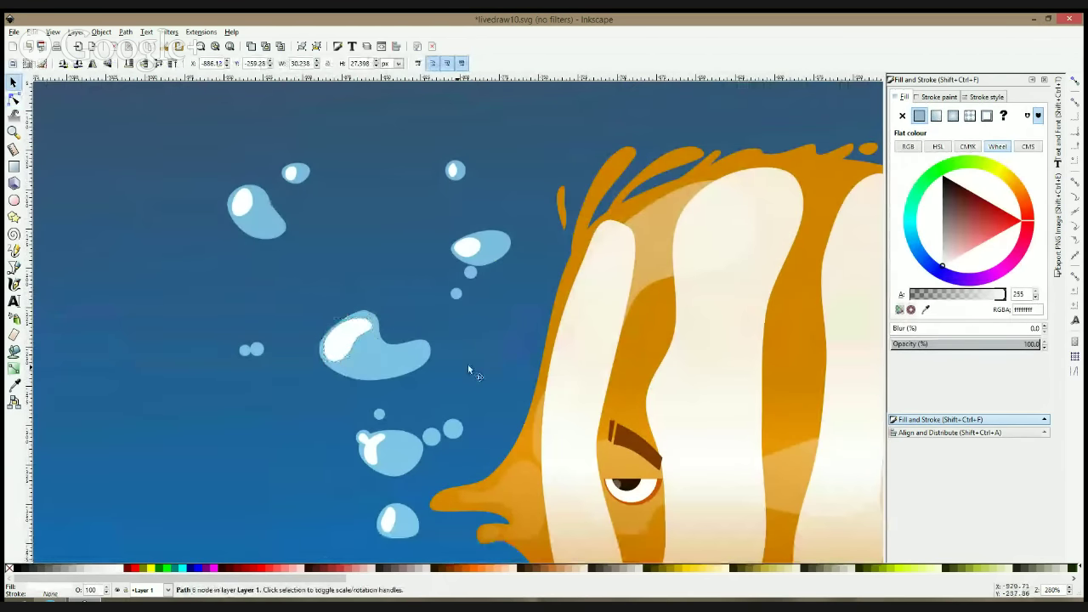
pyautogui.click(474, 364)
pyautogui.scroll(-3, 480, 363)
pyautogui.click(265, 358)
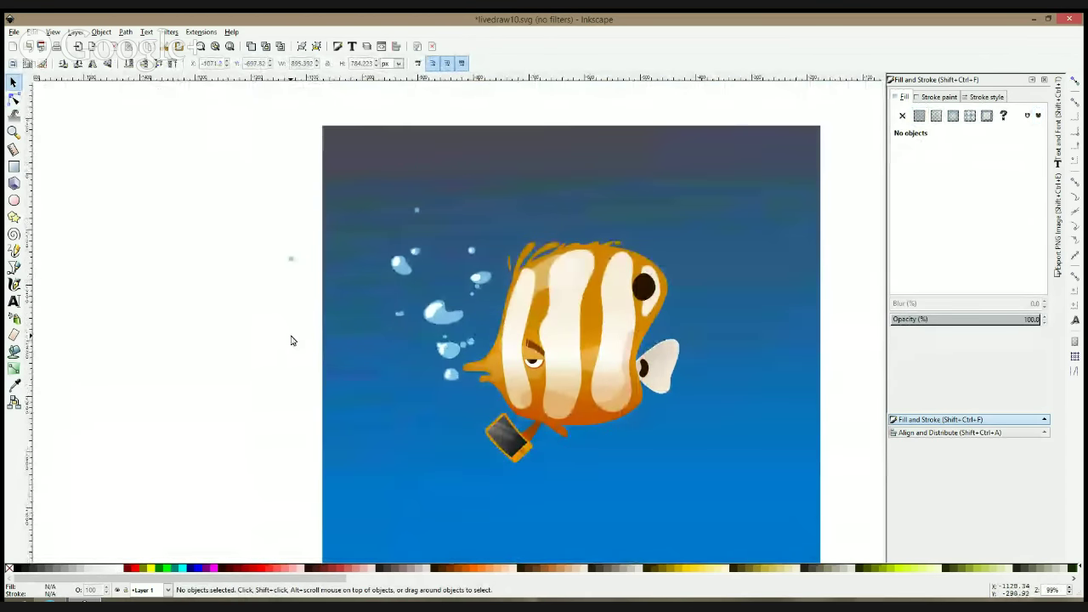
# Check the whole illustration, select the blue gradient background rectangle and save the drawing
pyautogui.scroll(-3, 290, 339)
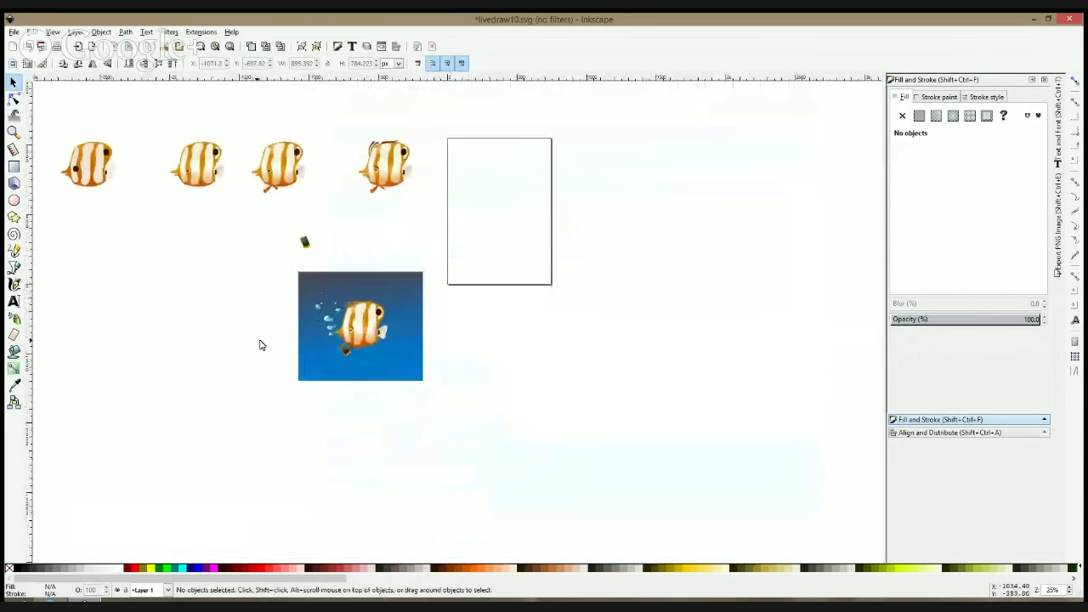
pyautogui.scroll(3, 434, 322)
pyautogui.moveTo(430, 323); pyautogui.dragTo(668, 272)
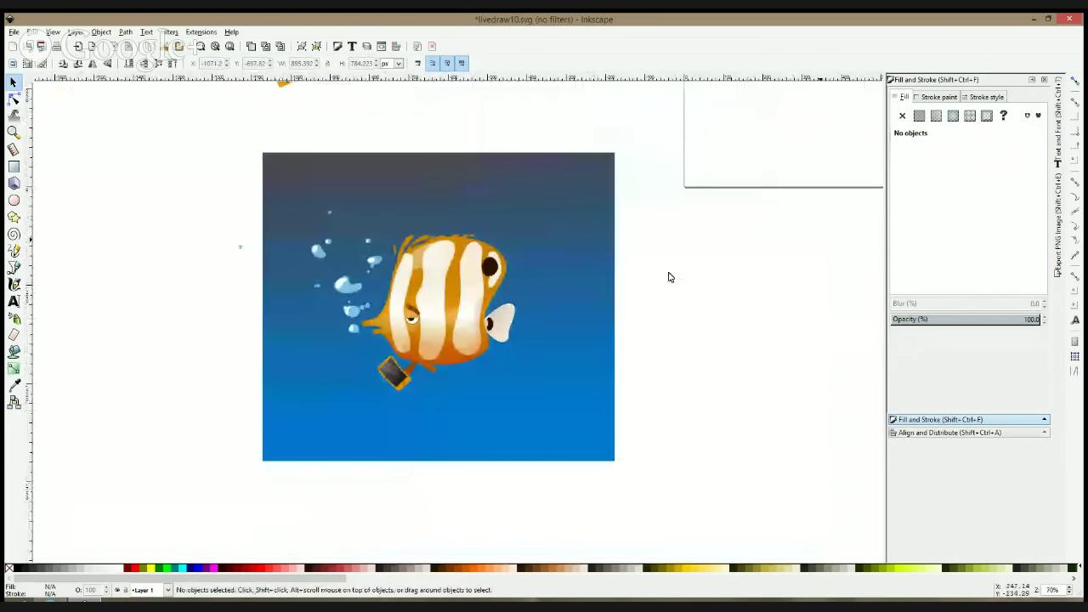
pyautogui.click(614, 165)
pyautogui.hotkey('ctrl', 's')
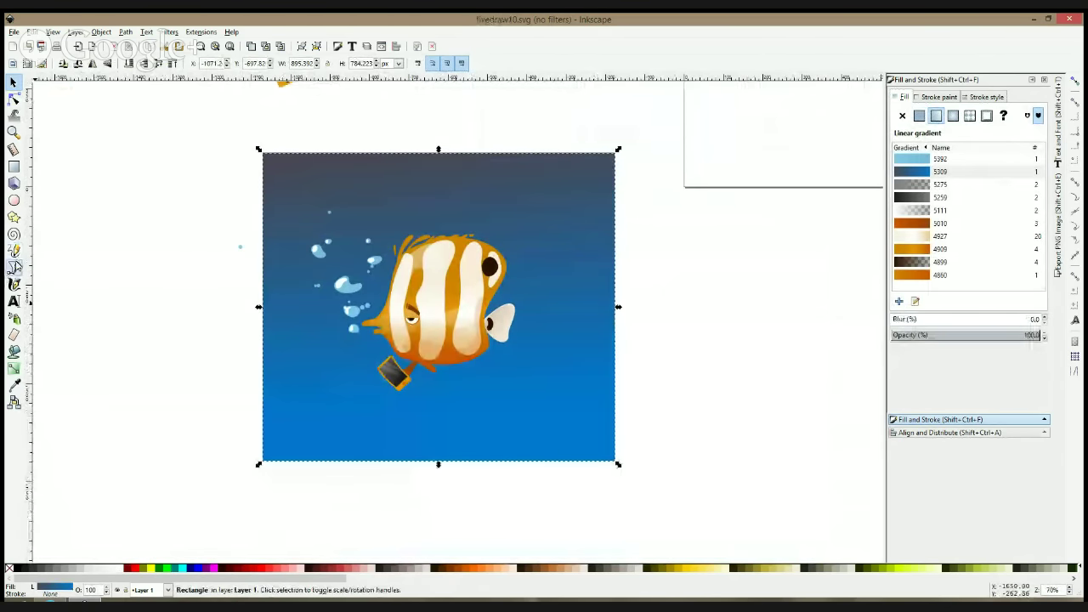
# Draw a wide wavy freehand column rising from the lower left of the blue background to the bubbles at the fish's mouth
pyautogui.click(14, 267)
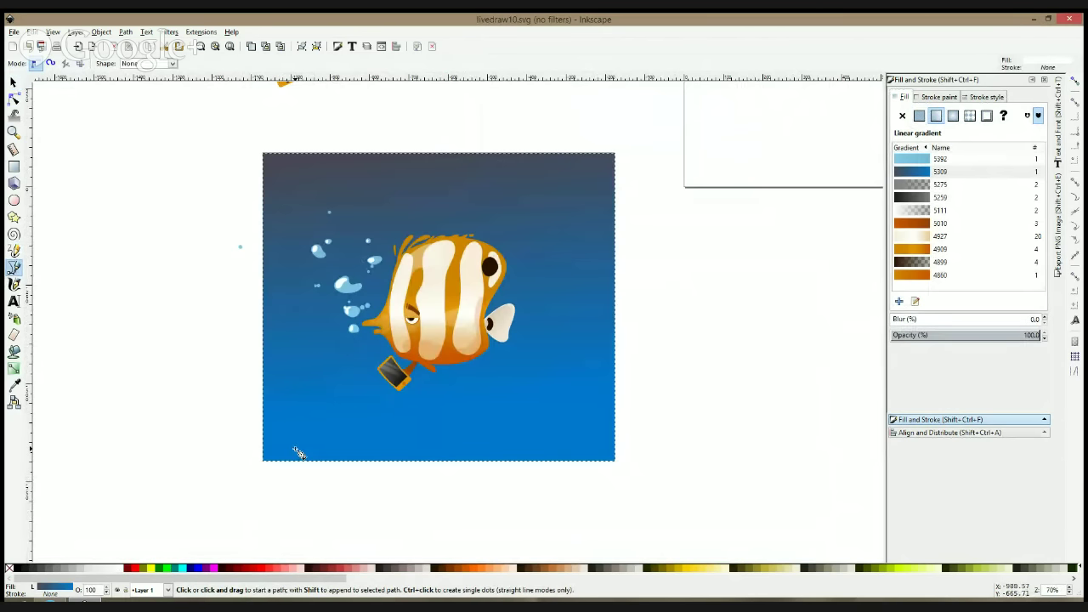
pyautogui.click(14, 250)
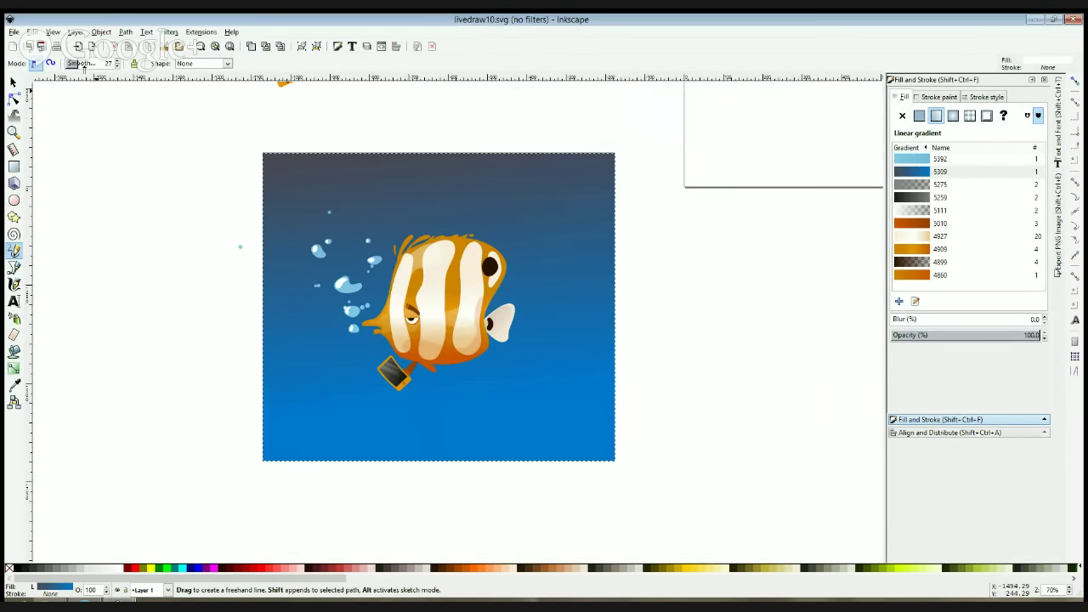
pyautogui.click(289, 435)
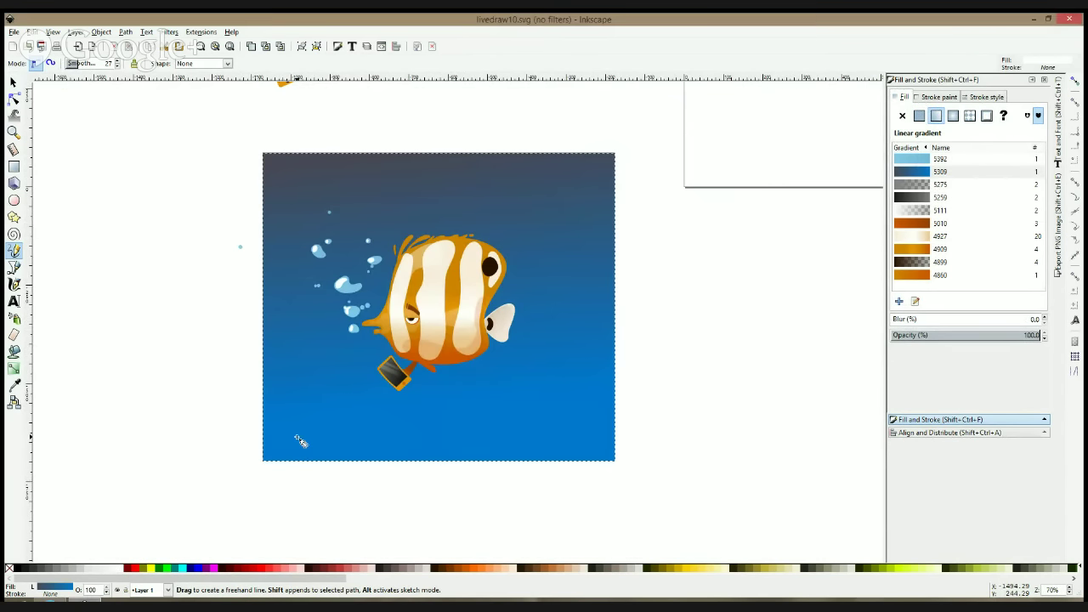
pyautogui.moveTo(255, 436); pyautogui.dragTo(281, 409)
pyautogui.moveTo(287, 336)
pyautogui.mouseDown()
pyautogui.moveTo(294, 301)
pyautogui.moveTo(366, 289)
pyautogui.moveTo(353, 290)
pyautogui.mouseUp()
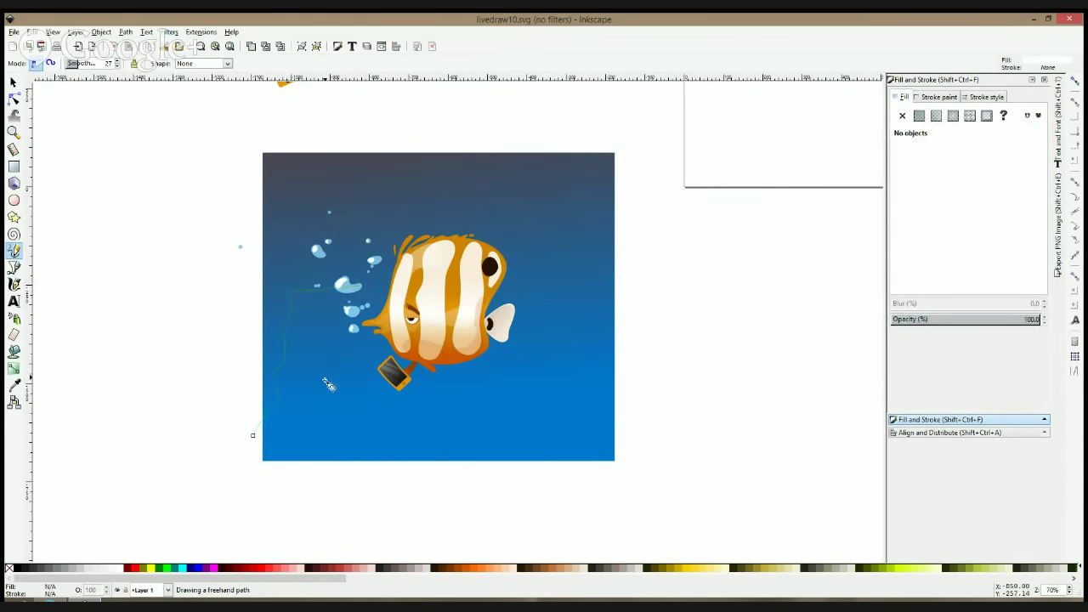
pyautogui.moveTo(337, 468); pyautogui.dragTo(339, 474)
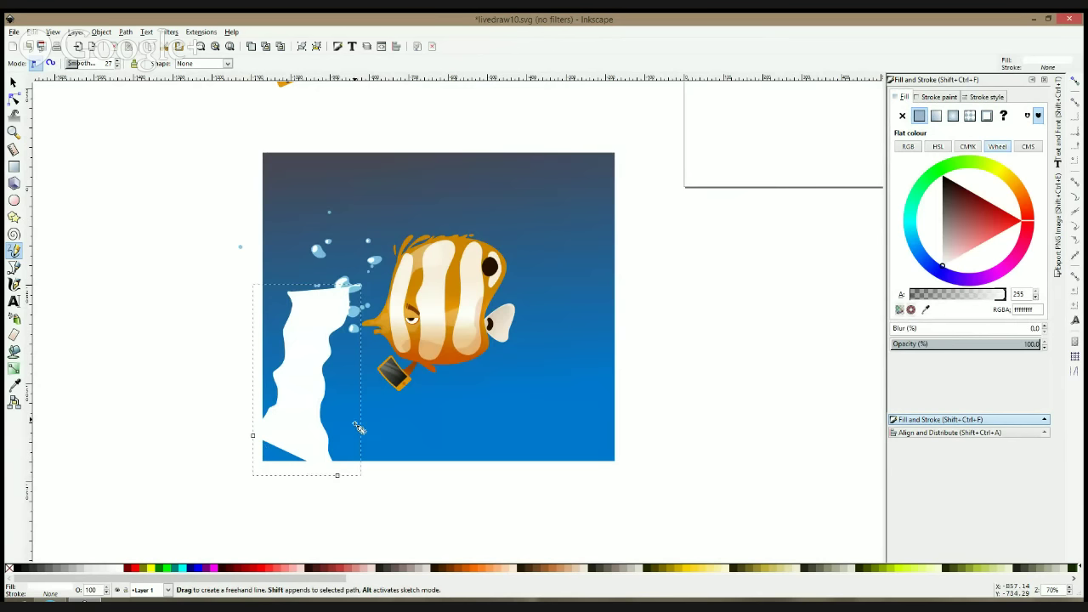
# Draw a second freehand shape with several wavy columns rising below the phone, fish and tail, closed beneath the background's lower edge
pyautogui.moveTo(337, 475); pyautogui.dragTo(382, 323)
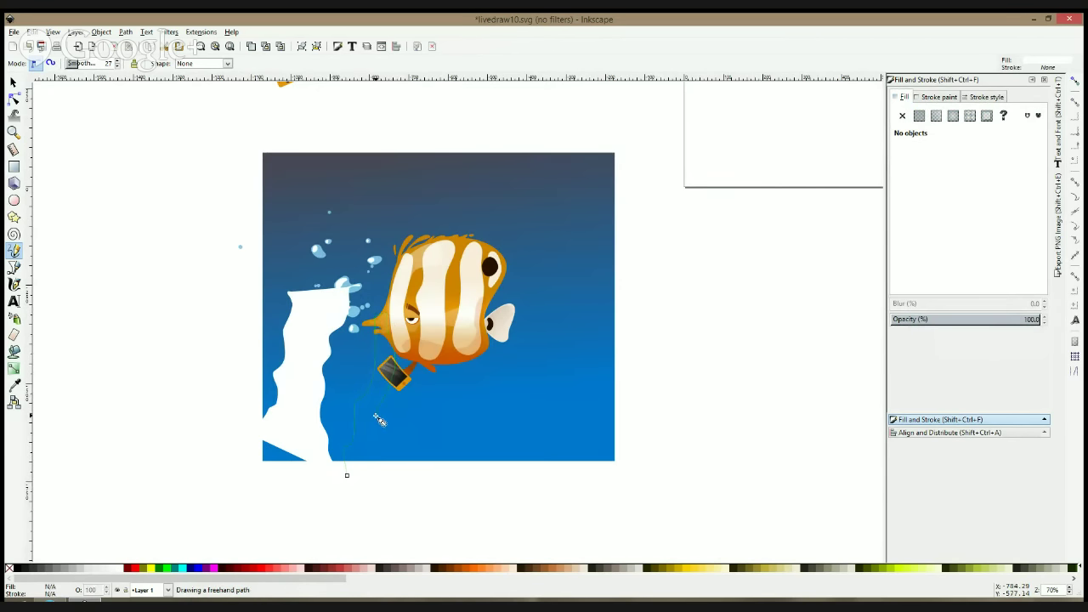
pyautogui.moveTo(379, 421); pyautogui.dragTo(374, 448)
pyautogui.moveTo(434, 412); pyautogui.dragTo(454, 379)
pyautogui.moveTo(449, 461)
pyautogui.mouseDown()
pyautogui.moveTo(487, 455)
pyautogui.moveTo(496, 400)
pyautogui.mouseUp()
pyautogui.moveTo(527, 338); pyautogui.dragTo(520, 367)
pyautogui.moveTo(516, 412); pyautogui.dragTo(513, 478)
pyautogui.moveTo(546, 346)
pyautogui.mouseDown()
pyautogui.moveTo(566, 341)
pyautogui.moveTo(553, 364)
pyautogui.mouseUp()
pyautogui.moveTo(554, 481); pyautogui.dragTo(507, 491)
# Simplify the multi-column path once and the wide left column twice to reduce their nodes
pyautogui.press('s')
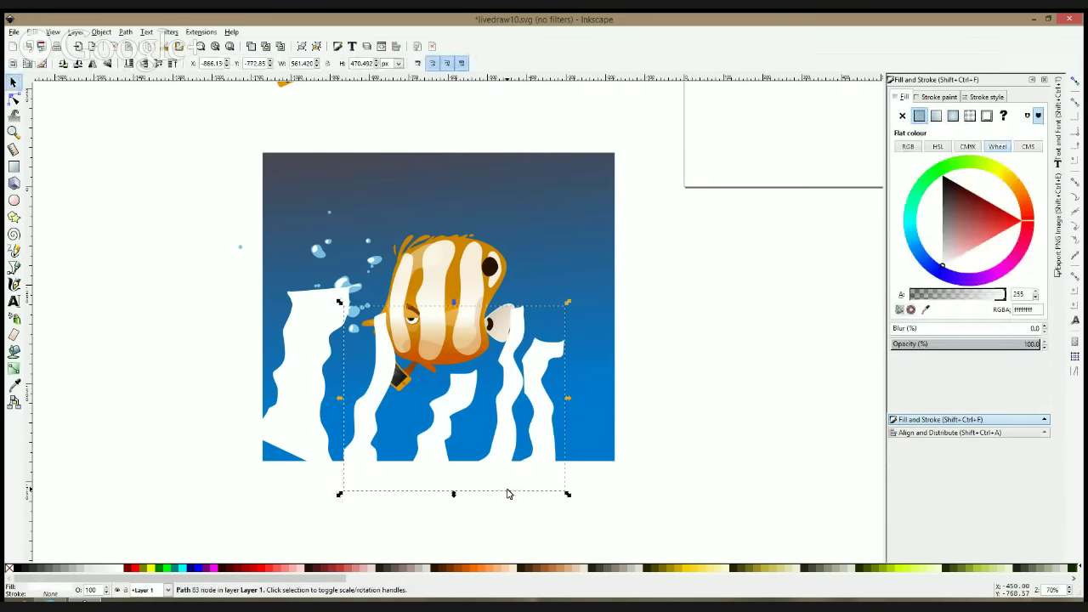
pyautogui.hotkey('ctrl', 'l')
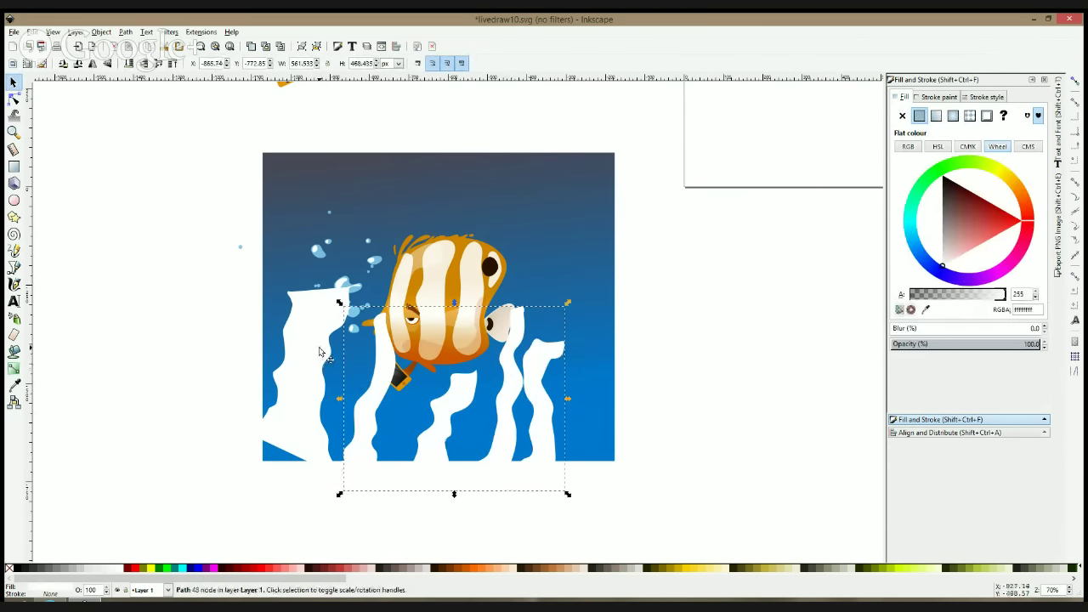
pyautogui.click(320, 351)
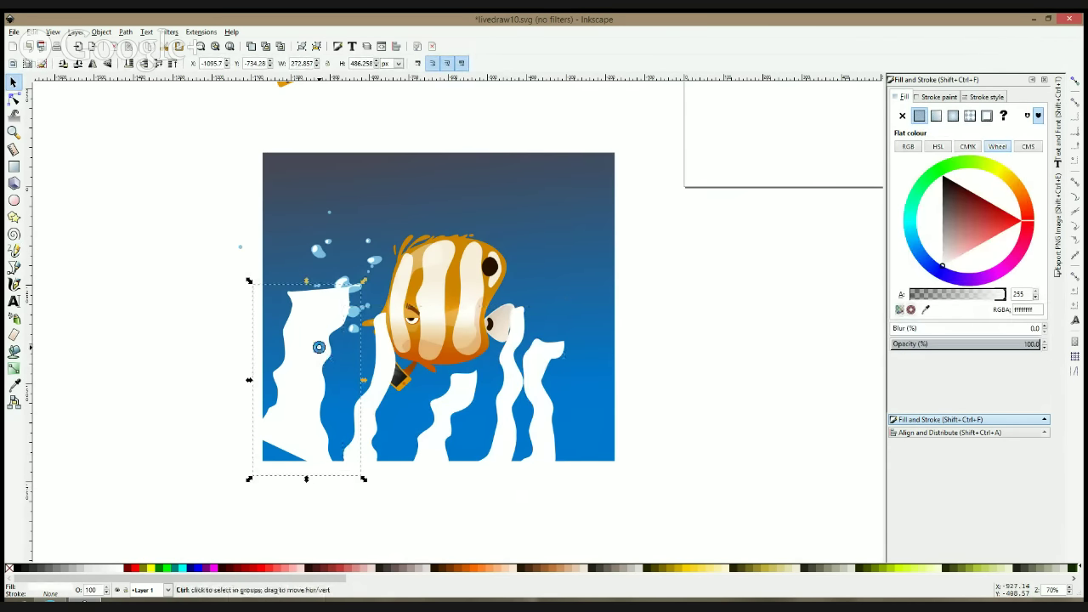
pyautogui.hotkey('ctrl', 'l')
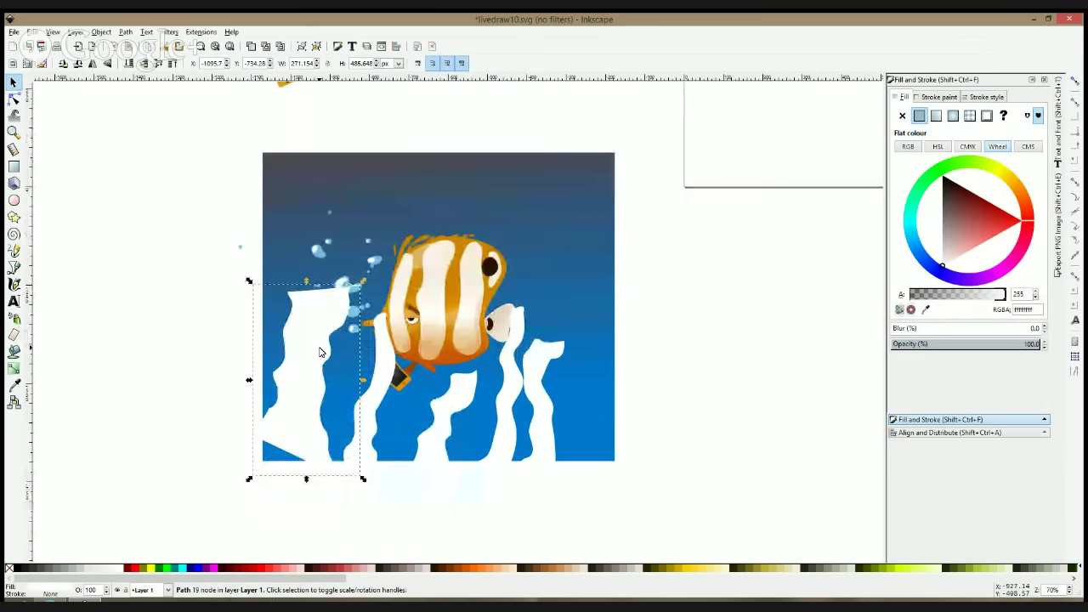
pyautogui.hotkey('ctrl', 'l')
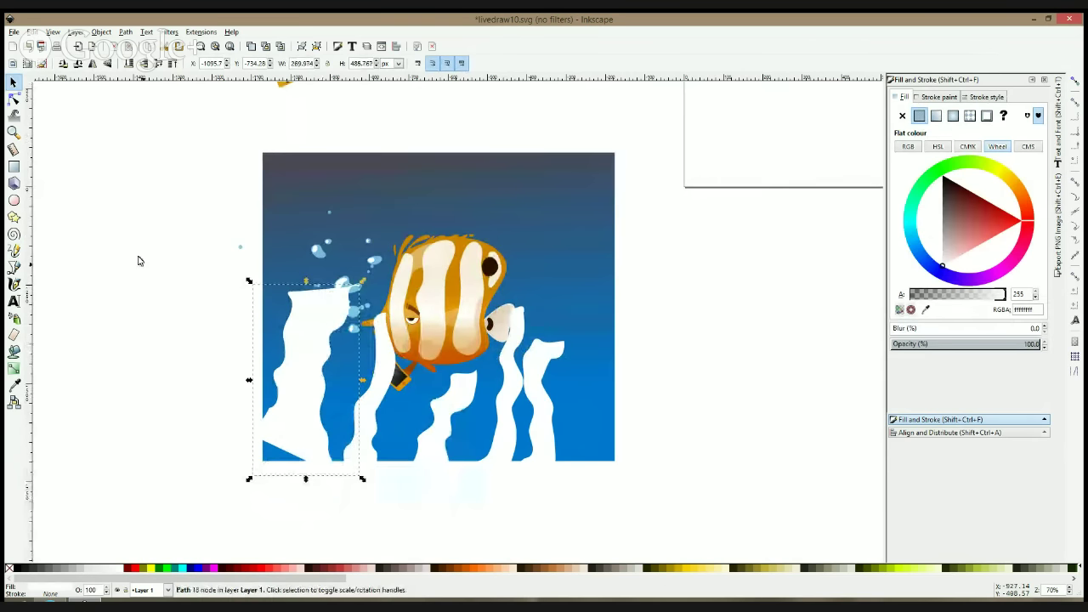
# Reshape the wide left column: raise its upper tip, shift it slightly right and down, and pull its lower-left node below the background edge
pyautogui.click(14, 100)
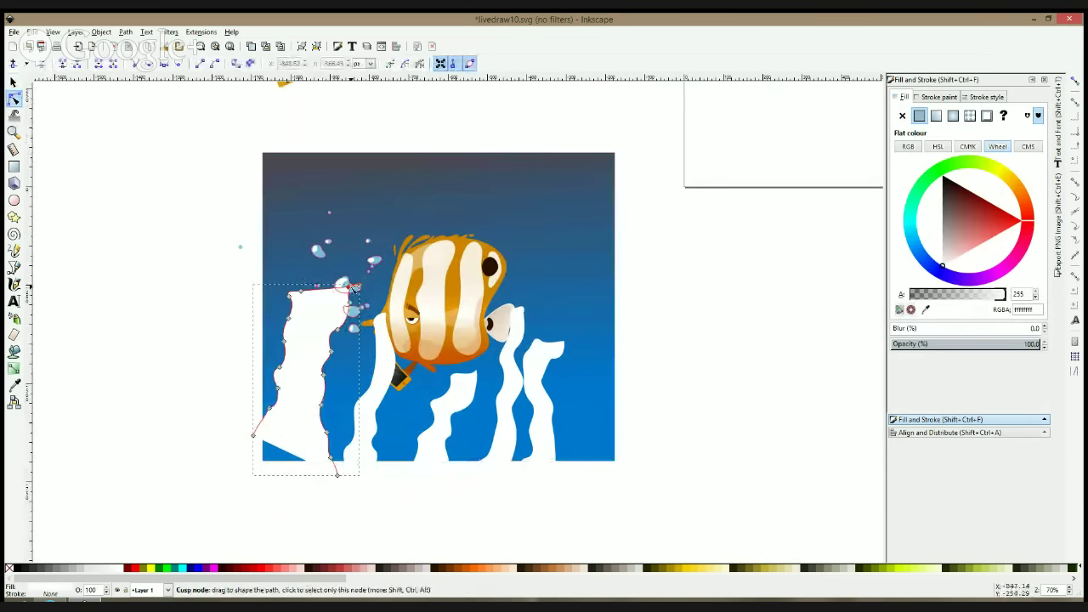
pyautogui.moveTo(354, 295); pyautogui.dragTo(348, 282)
pyautogui.press('s')
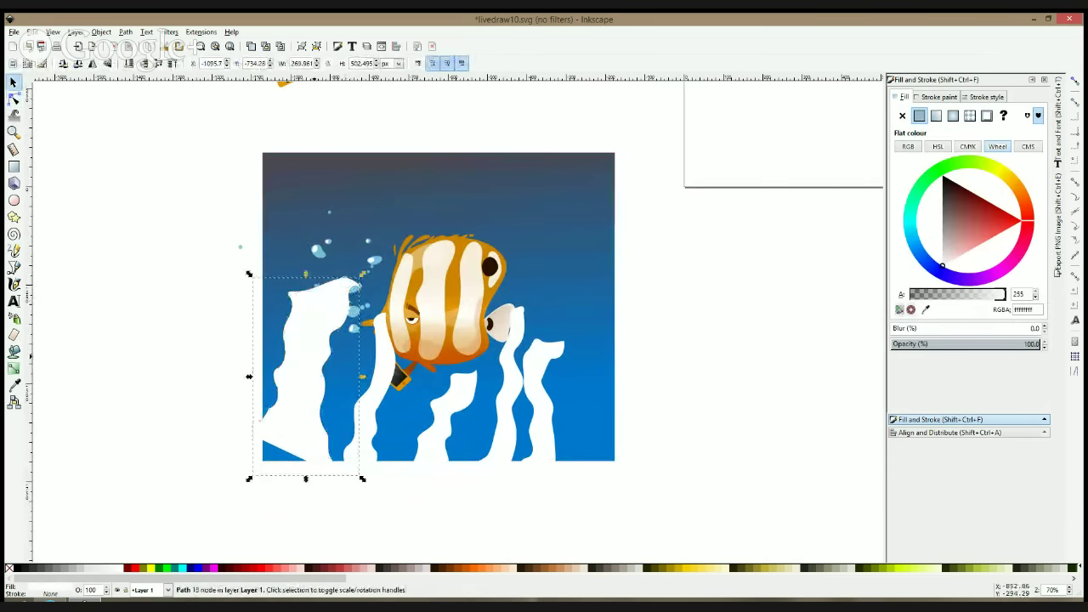
pyautogui.moveTo(317, 365); pyautogui.dragTo(325, 378)
pyautogui.click(14, 100)
pyautogui.moveTo(268, 450); pyautogui.dragTo(259, 479)
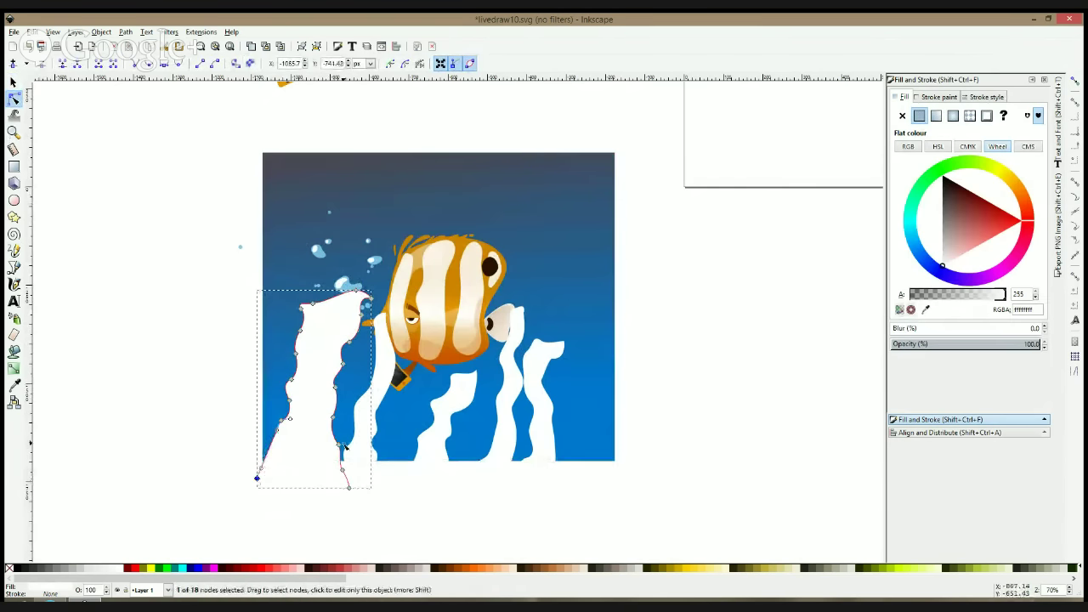
# Merge the wide left column and the multi-column shape into one path
pyautogui.press('s')
pyautogui.keyDown('shift'); pyautogui.click(364, 436); pyautogui.keyUp('shift')
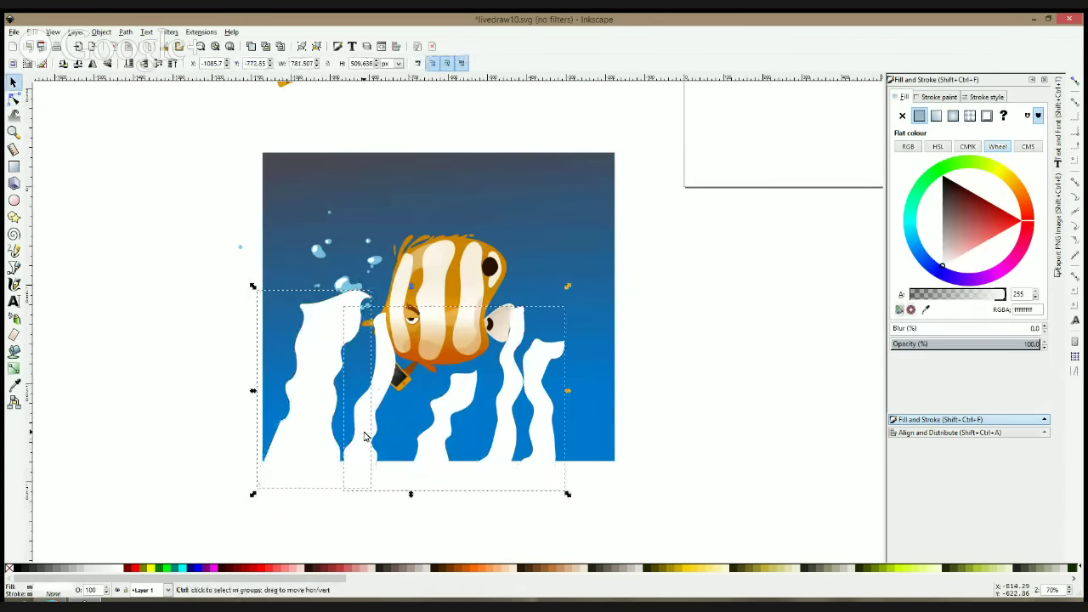
pyautogui.hotkey('ctrl', 'g')
# Fill the merged columns with dark blue 2a5b8c sampled from the background and stack them behind the fish, just above the background rectangle
pyautogui.click(14, 385)
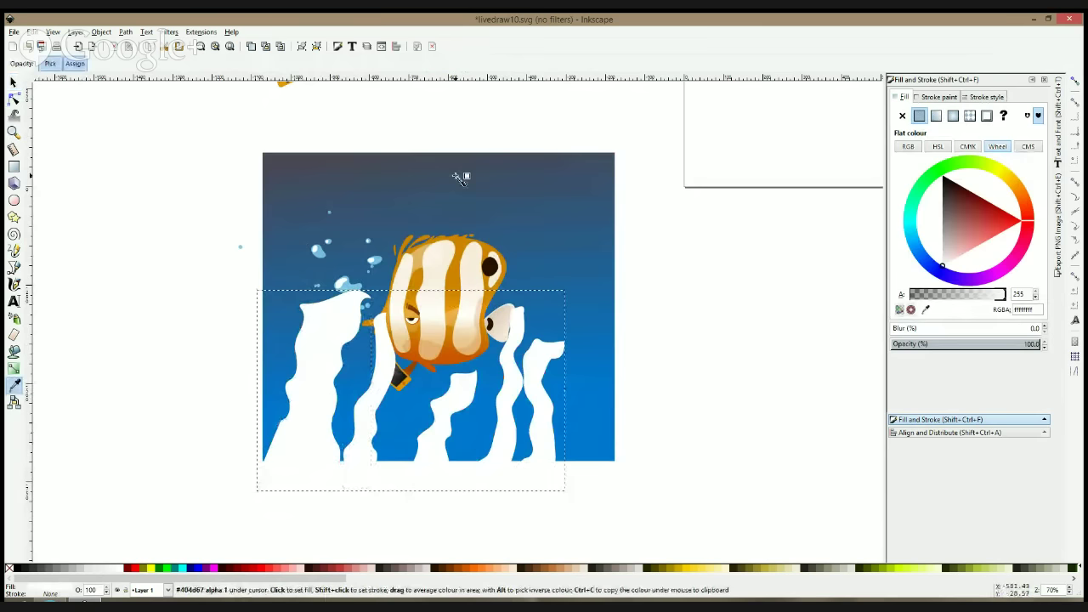
pyautogui.click(515, 246)
pyautogui.press('End')
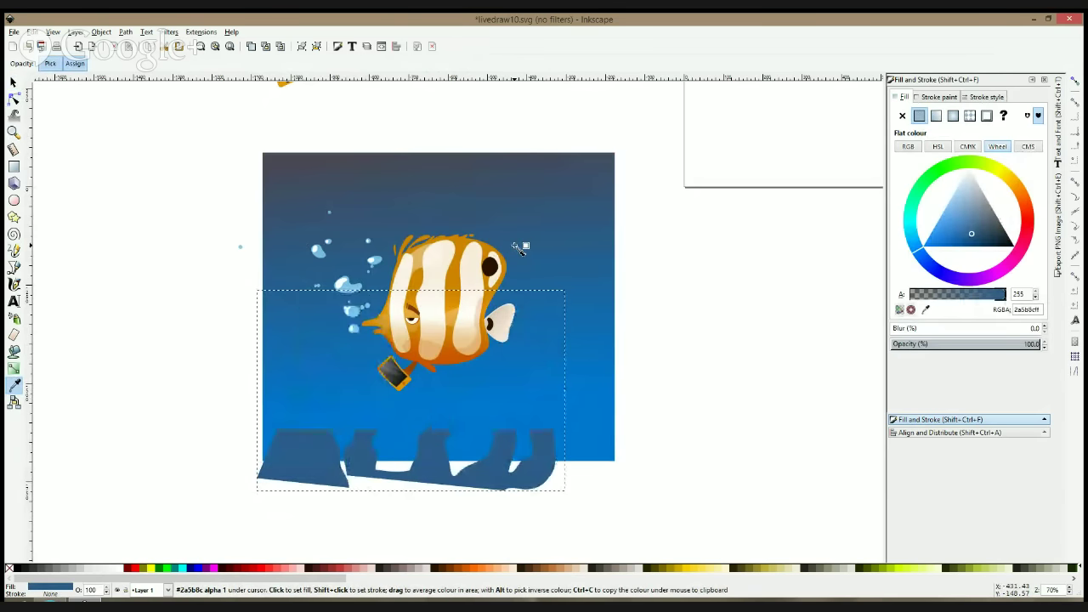
pyautogui.press('pageup')
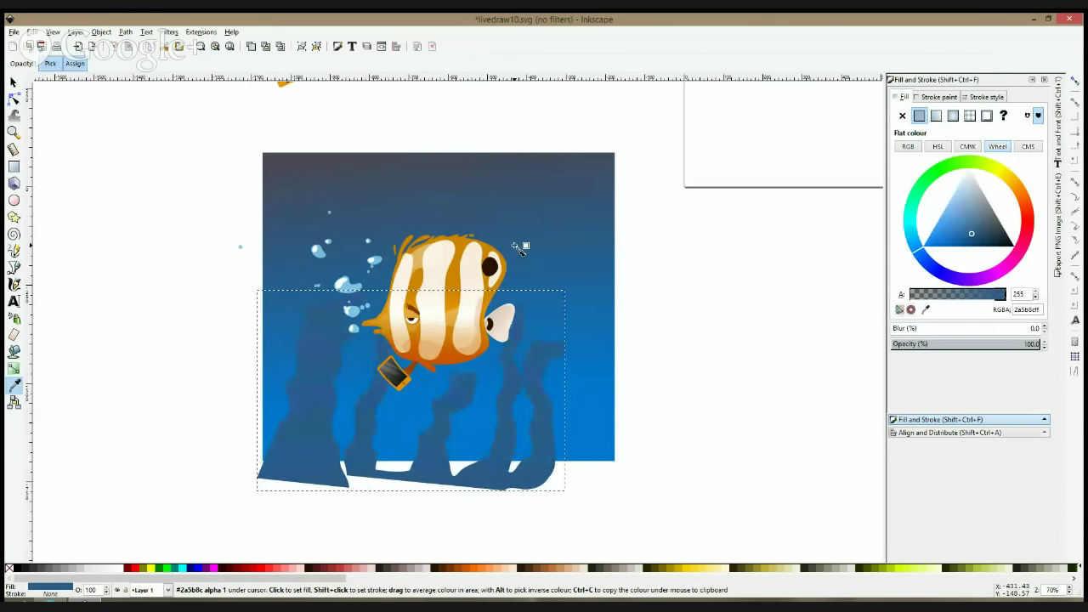
pyautogui.click(14, 81)
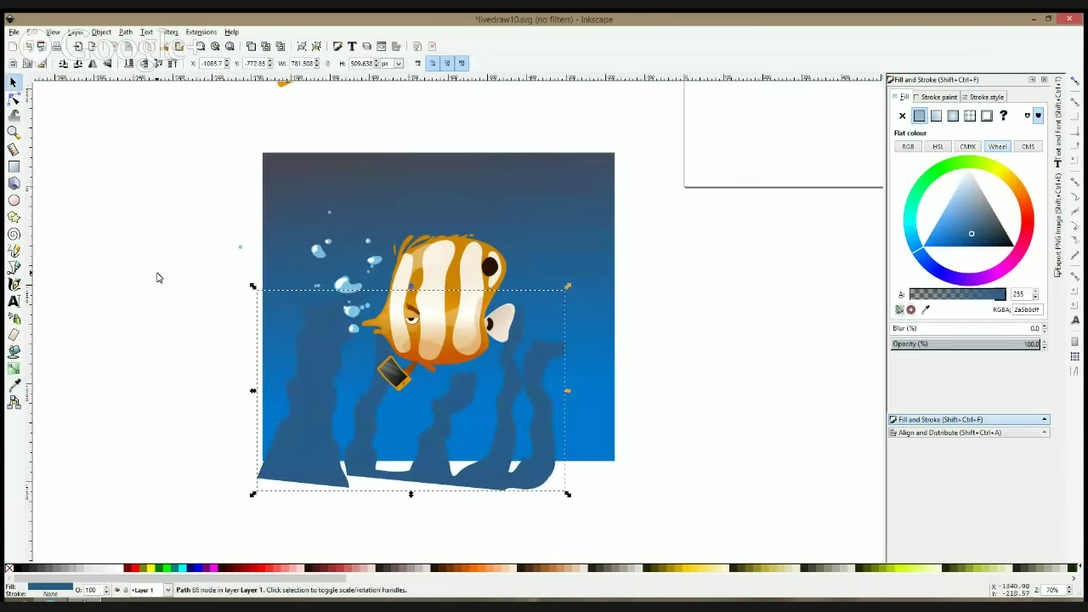
pyautogui.click(157, 278)
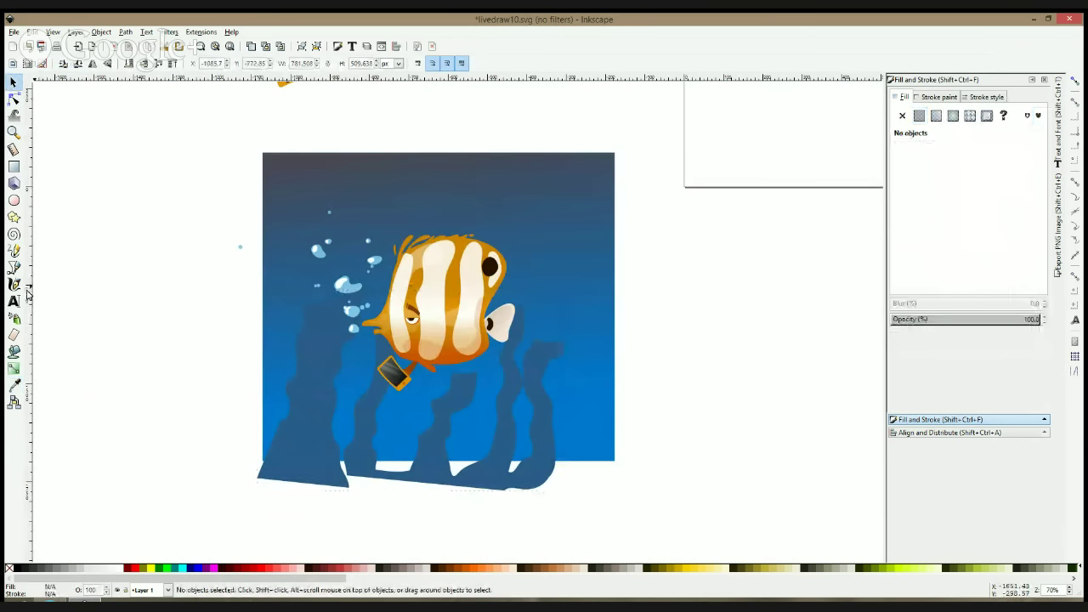
# Draw a broad freehand shape with jagged peaks across the lower part of the scene, extending past the background's side and lower edges
pyautogui.click(13, 251)
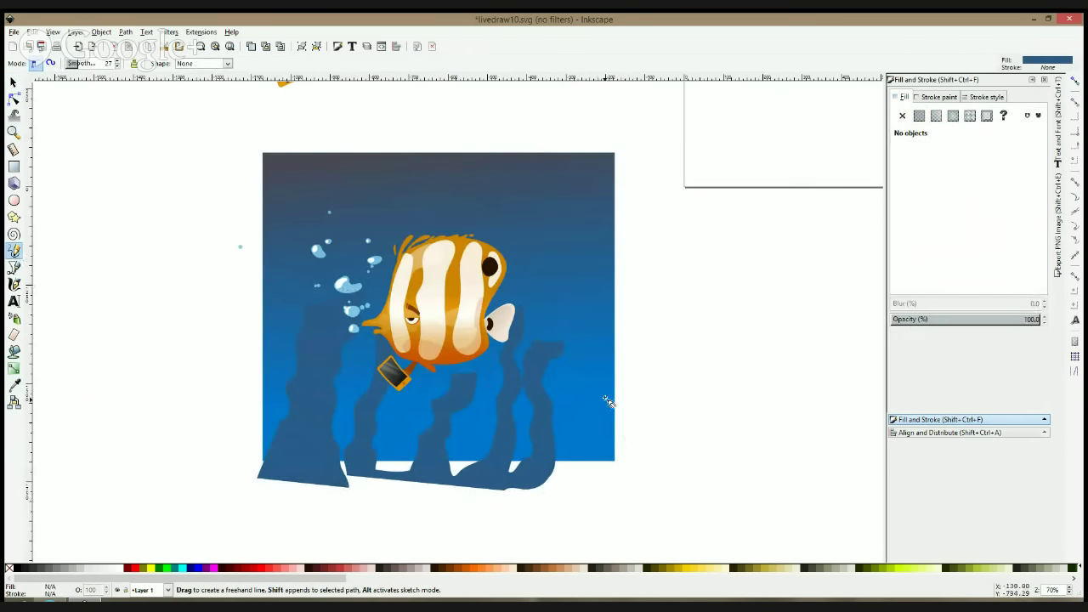
pyautogui.moveTo(632, 499)
pyautogui.mouseDown()
pyautogui.moveTo(593, 387)
pyautogui.moveTo(592, 437)
pyautogui.mouseUp()
pyautogui.moveTo(572, 388); pyautogui.dragTo(532, 412)
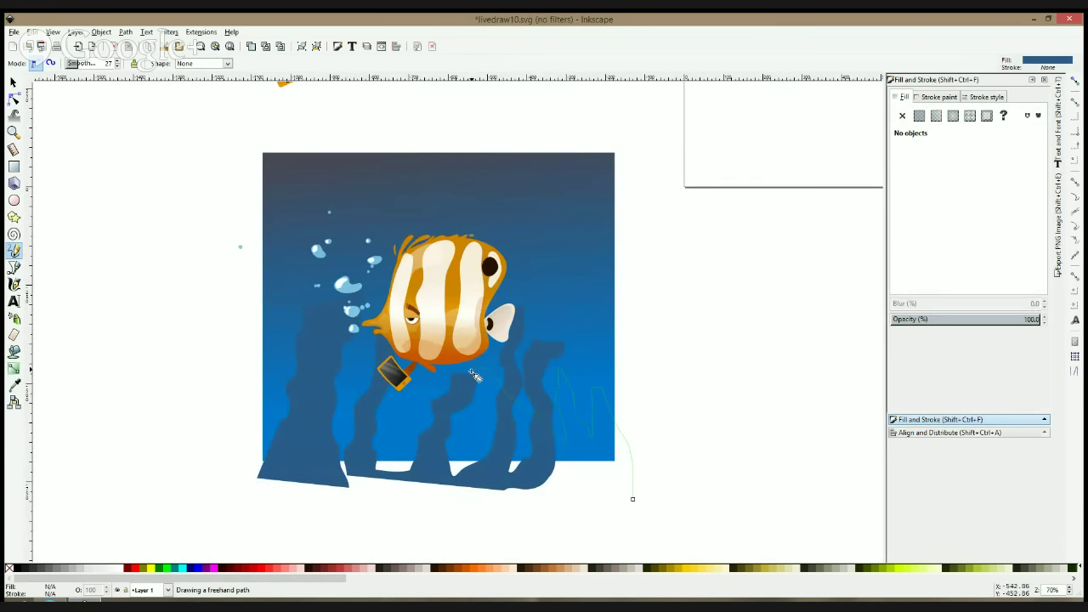
pyautogui.moveTo(466, 438)
pyautogui.mouseDown()
pyautogui.moveTo(252, 361)
pyautogui.moveTo(250, 405)
pyautogui.moveTo(292, 437)
pyautogui.moveTo(253, 447)
pyautogui.moveTo(246, 475)
pyautogui.moveTo(610, 525)
pyautogui.moveTo(637, 505)
pyautogui.mouseUp()
# Fill the broad jagged shape with the blue 1d64a2 sampled from the background beside the tail, leaving nothing selected
pyautogui.click(13, 384)
pyautogui.click(554, 239)
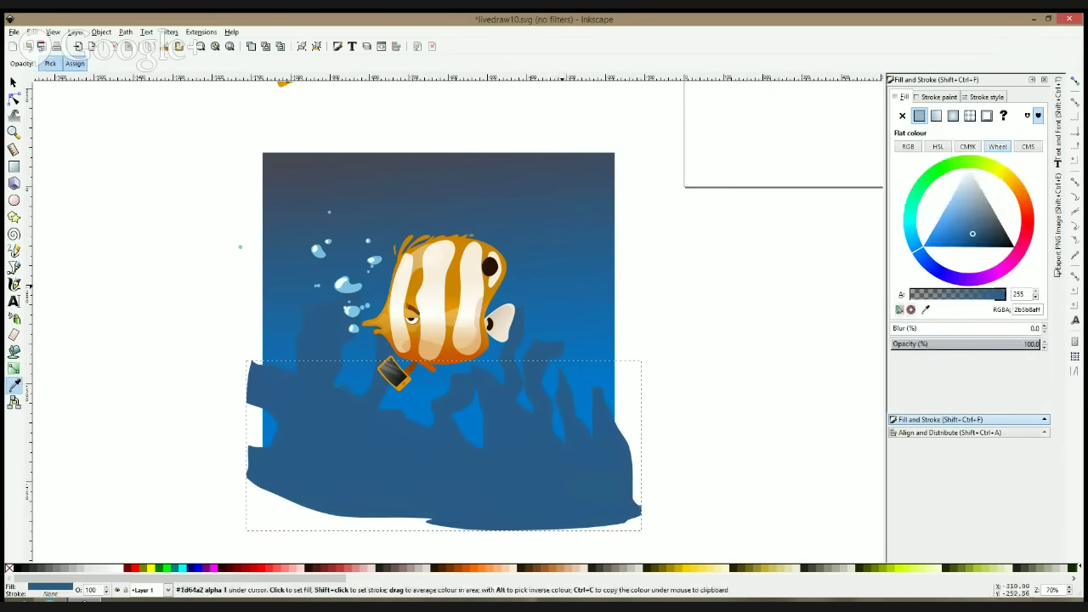
pyautogui.click(567, 288)
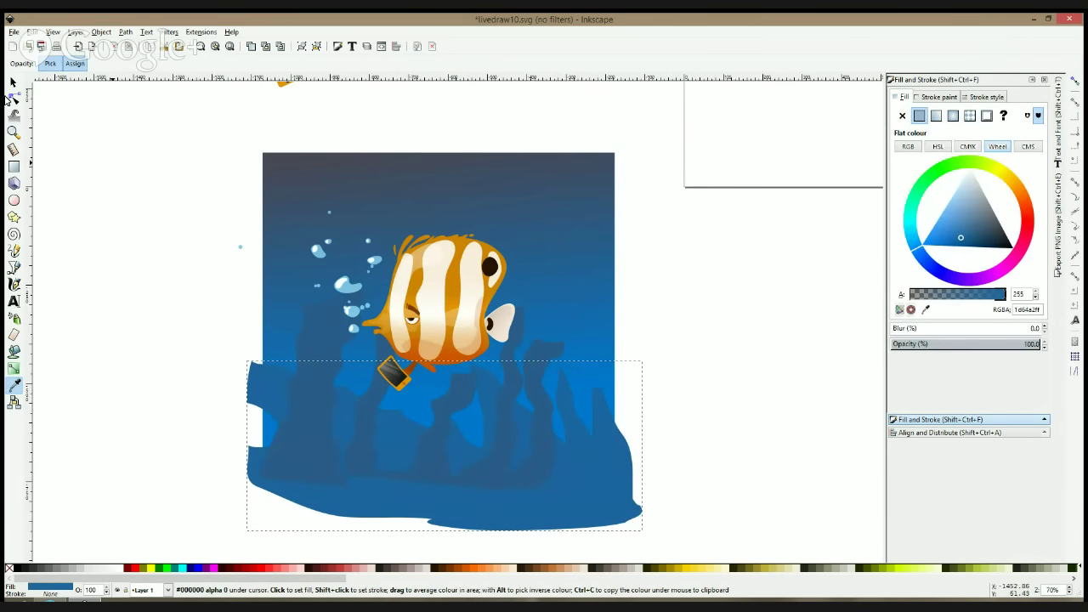
pyautogui.click(13, 83)
pyautogui.press('Escape')
# Trim the lighter jagged shape to the background's edges by intersecting it with a duplicate of the gradient rectangle
pyautogui.click(326, 180)
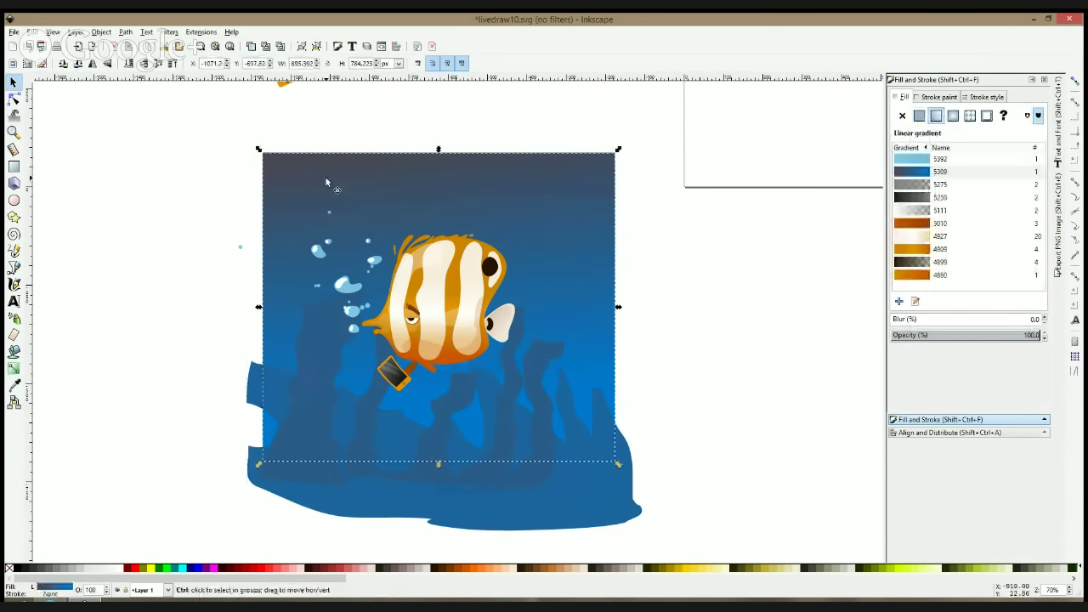
pyautogui.click(327, 183)
pyautogui.press('Home')
pyautogui.keyDown('shift'); pyautogui.click(253, 389); pyautogui.keyUp('shift')
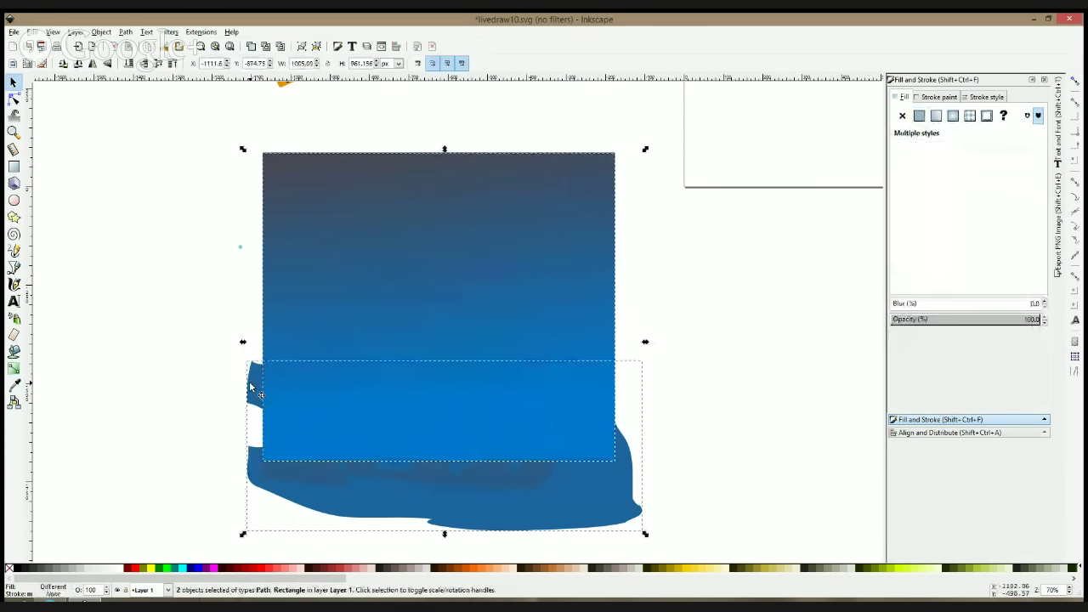
pyautogui.hotkey('ctrl', '*')
# Trim the dark blue columns to the background's edges by intersecting them with another duplicate of the gradient rectangle, leaving nothing selected
pyautogui.click(586, 214)
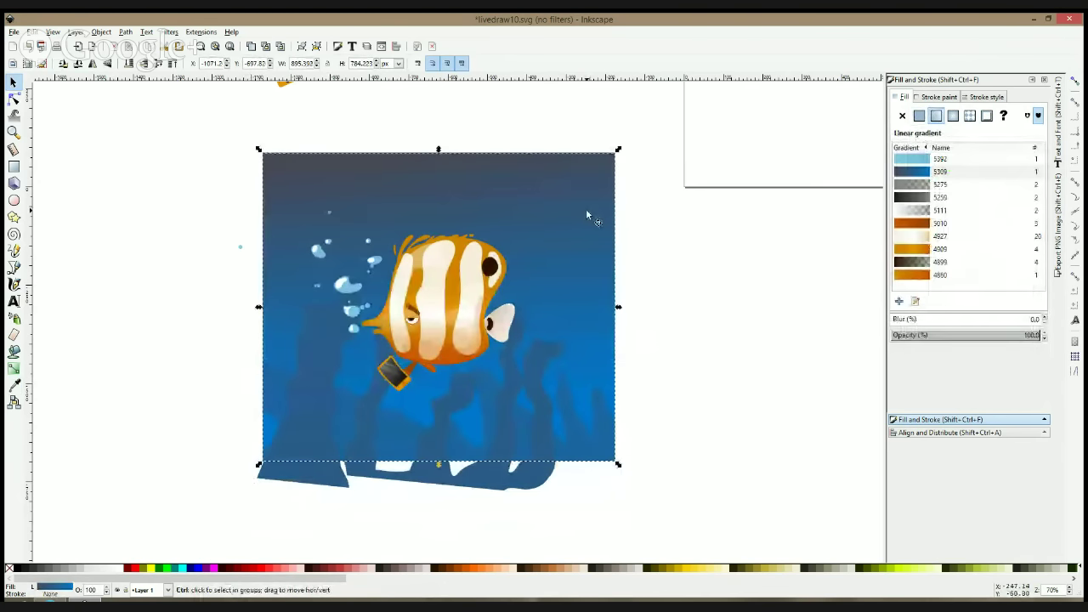
pyautogui.click(587, 215)
pyautogui.press('Home')
pyautogui.keyDown('shift'); pyautogui.click(532, 486); pyautogui.keyUp('shift')
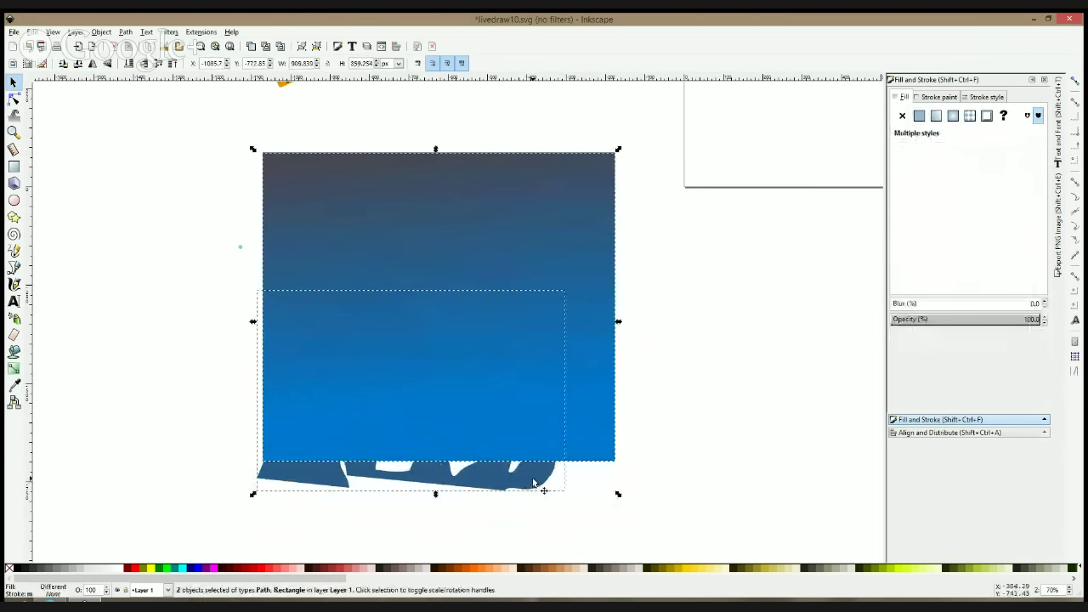
pyautogui.hotkey('ctrl', '*')
pyautogui.click(125, 32)
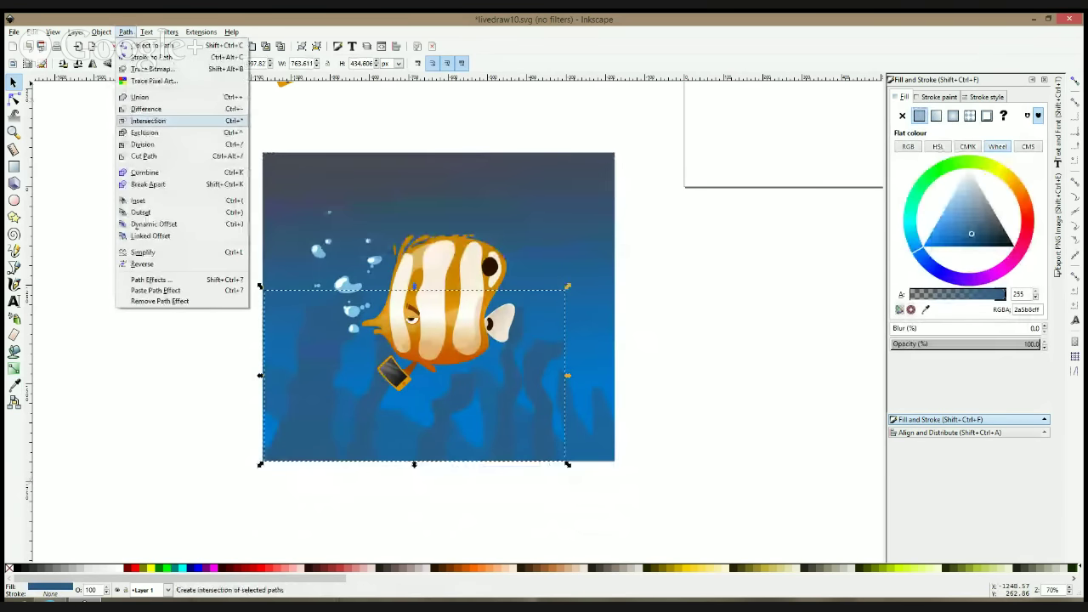
pyautogui.click(393, 120)
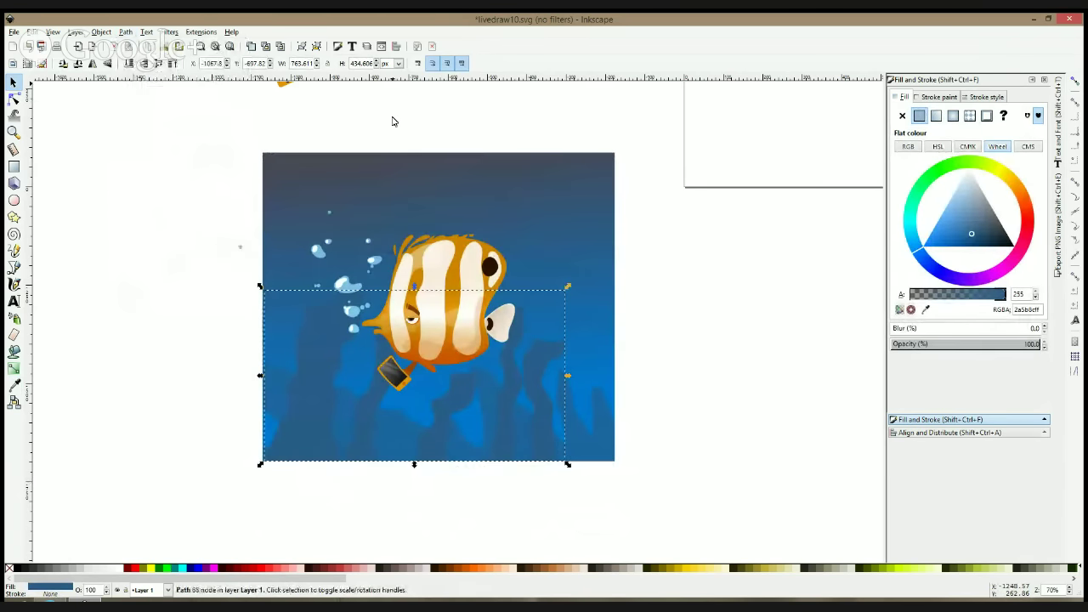
pyautogui.click(393, 121)
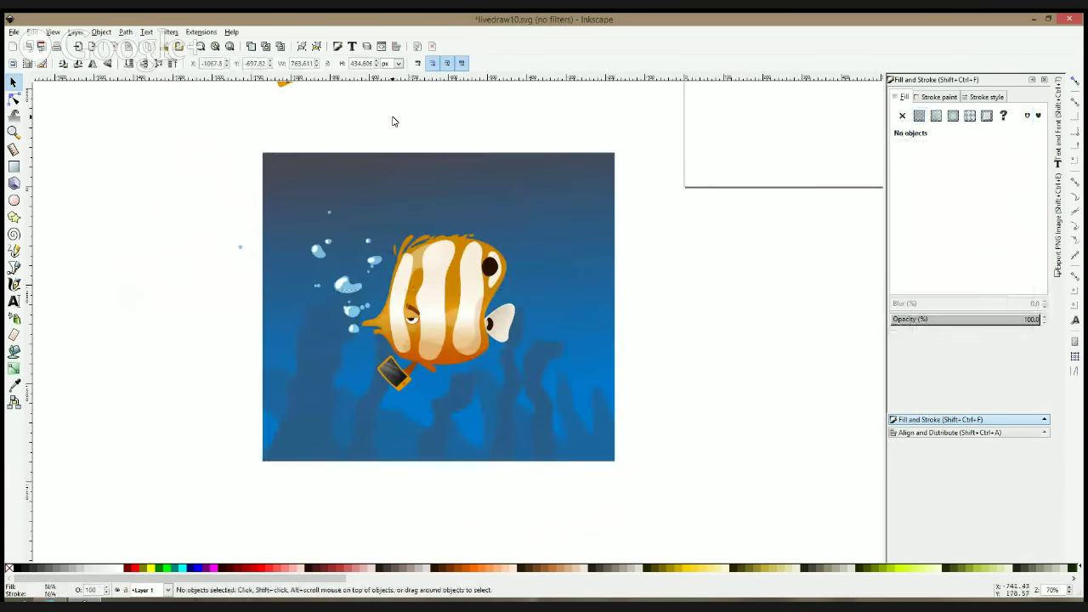
# Draw a curved freehand patch behind the phone, join it with the lighter jagged shape and check the whole illustration with nothing selected
pyautogui.click(13, 250)
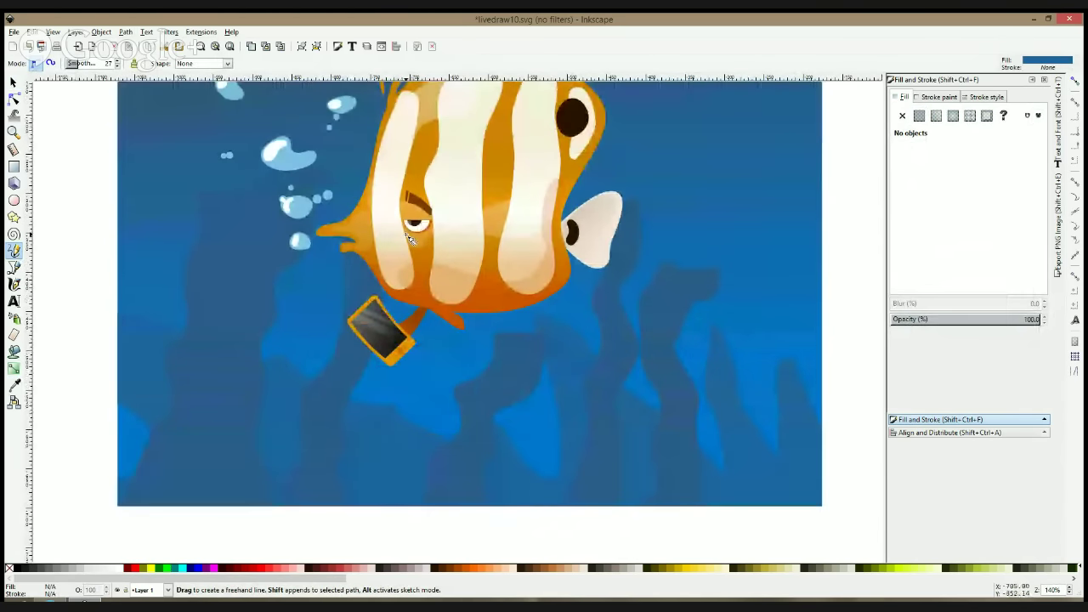
pyautogui.click(322, 350)
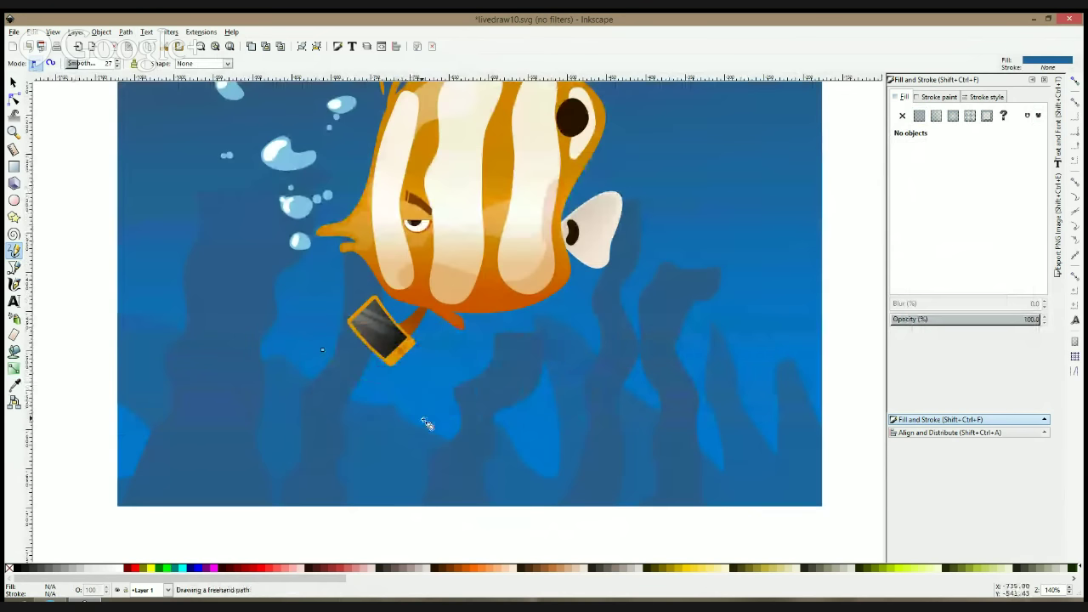
pyautogui.moveTo(434, 414)
pyautogui.mouseDown()
pyautogui.moveTo(413, 379)
pyautogui.moveTo(323, 350)
pyautogui.mouseUp()
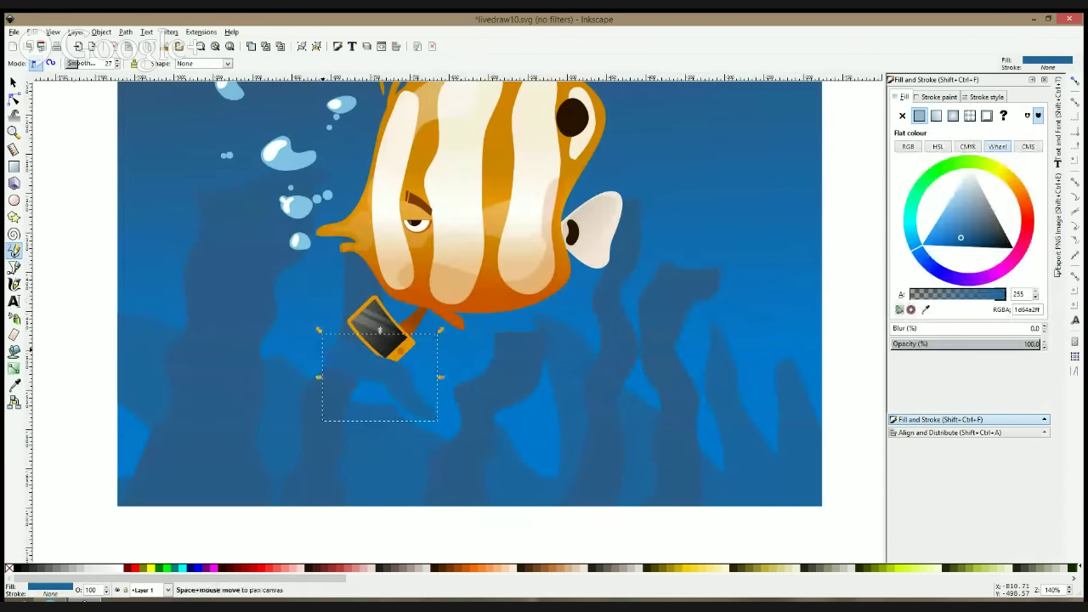
pyautogui.press('s')
pyautogui.keyDown('shift'); pyautogui.click(290, 379); pyautogui.keyUp('shift')
pyautogui.hotkey('ctrl', '-')
pyautogui.scroll(-3, 289, 380)
pyautogui.click(612, 337)
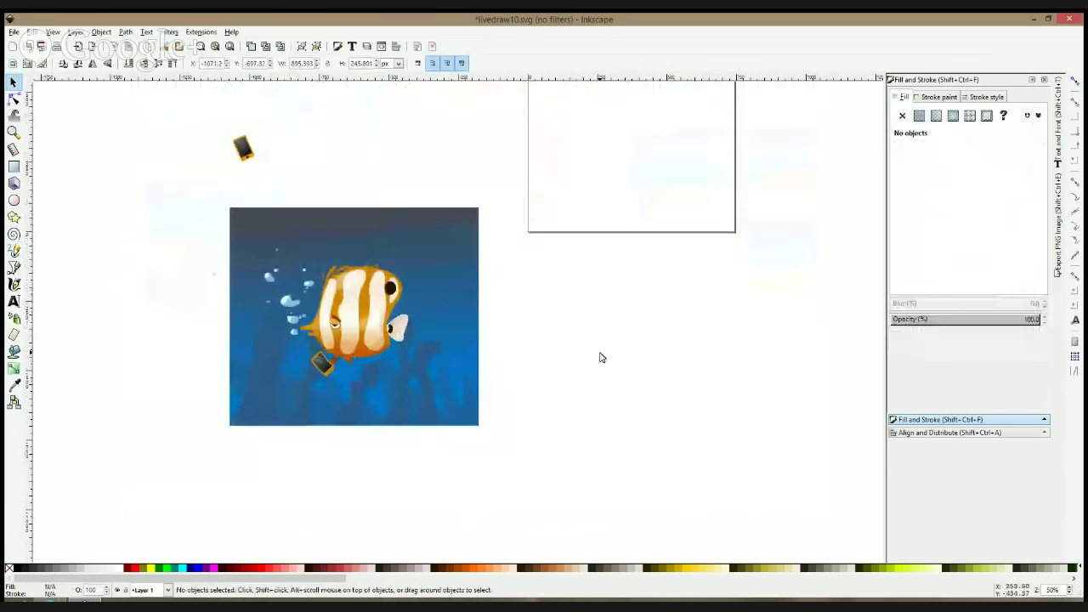
# Stretch the gradient background rectangle upward to about 903 px high and move the spare phone farther away from it
pyautogui.scroll(2, 393, 351)
pyautogui.press('b')
pyautogui.scroll(-2, 239, 218)
pyautogui.moveTo(240, 219); pyautogui.dragTo(367, 225)
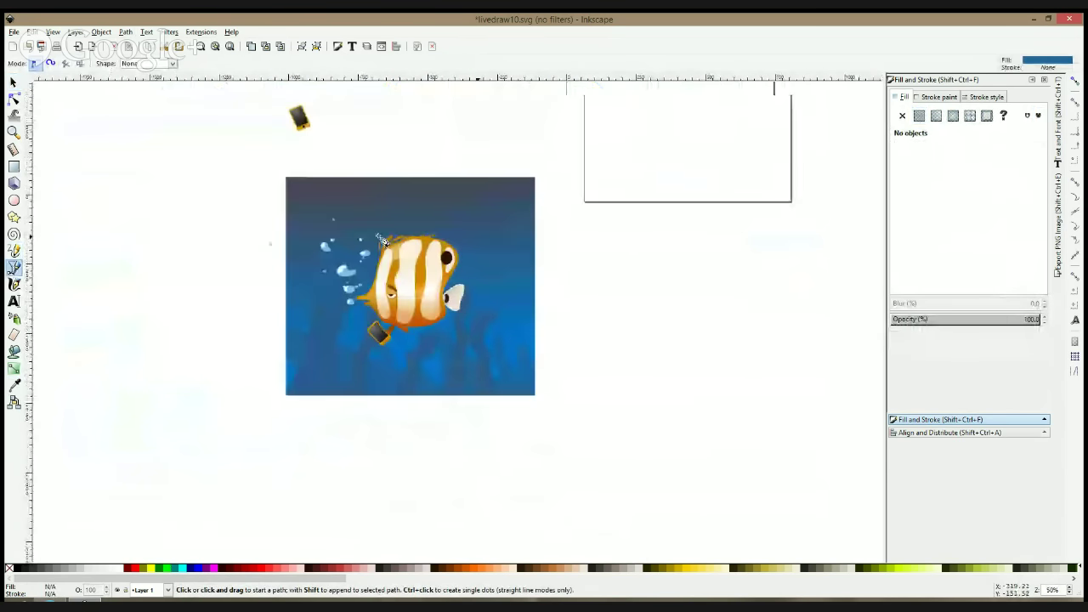
pyautogui.press('s')
pyautogui.click(377, 179)
pyautogui.moveTo(410, 176); pyautogui.dragTo(411, 142)
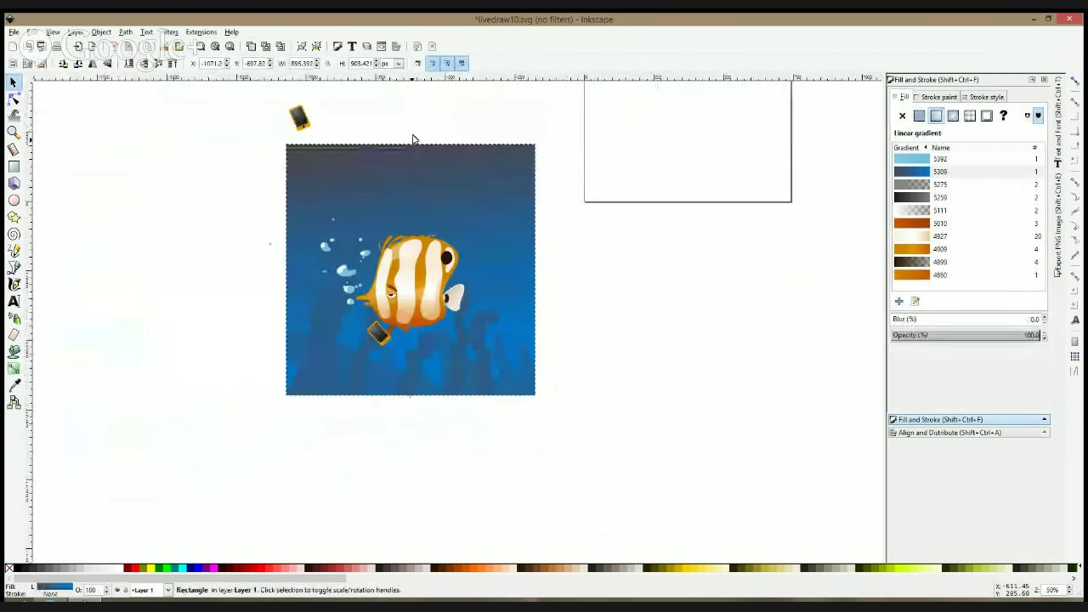
pyautogui.moveTo(299, 127); pyautogui.dragTo(256, 112)
pyautogui.click(321, 106)
# Try a slight blur on the dark blue seaweed columns with filters displayed, and reset their blur to 0
pyautogui.keyDown('ctrl'); pyautogui.scroll(1, 435, 200); pyautogui.keyUp('ctrl')
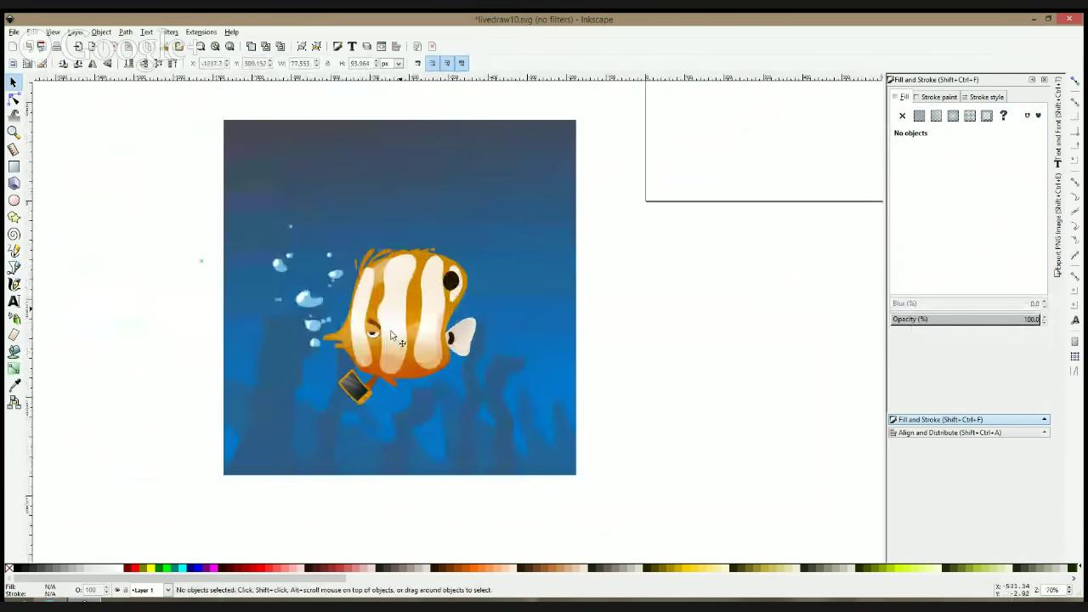
pyautogui.click(276, 354)
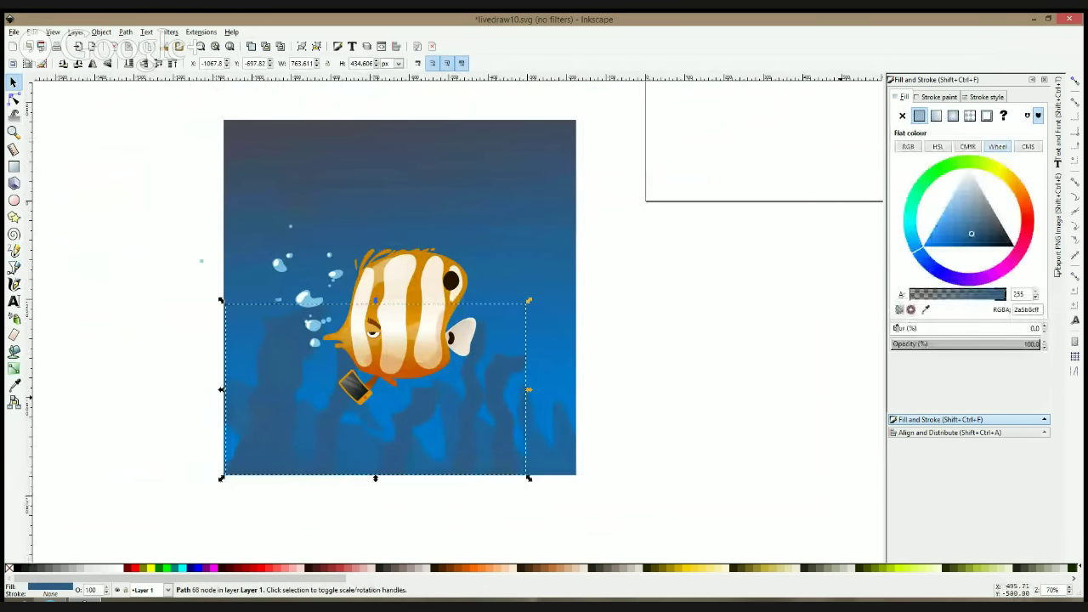
pyautogui.click(896, 328)
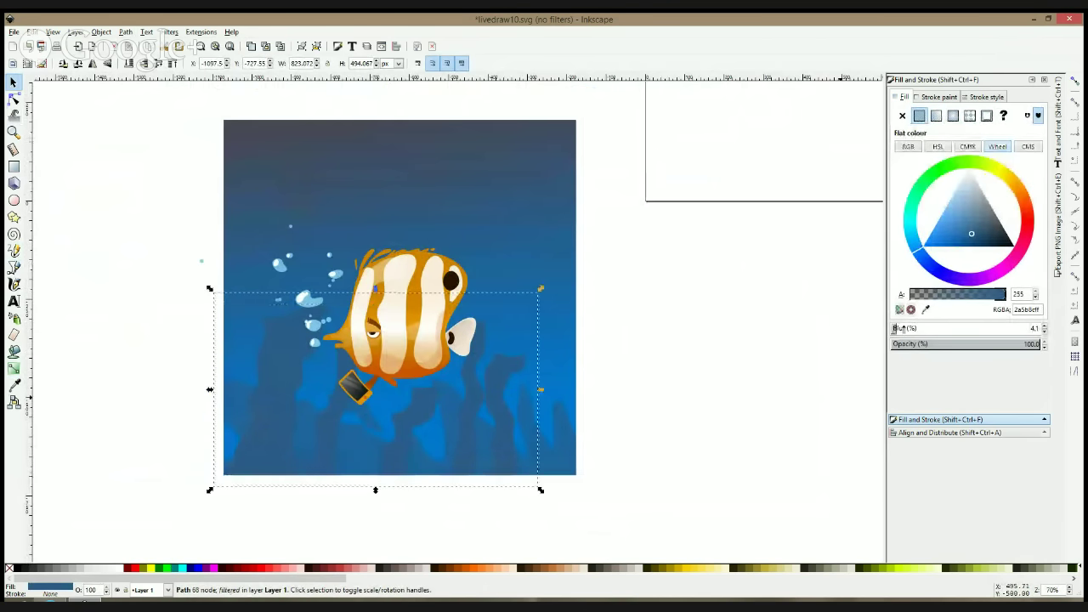
pyautogui.press('ctrl+KP_5')
pyautogui.press('ctrl+KP_5')
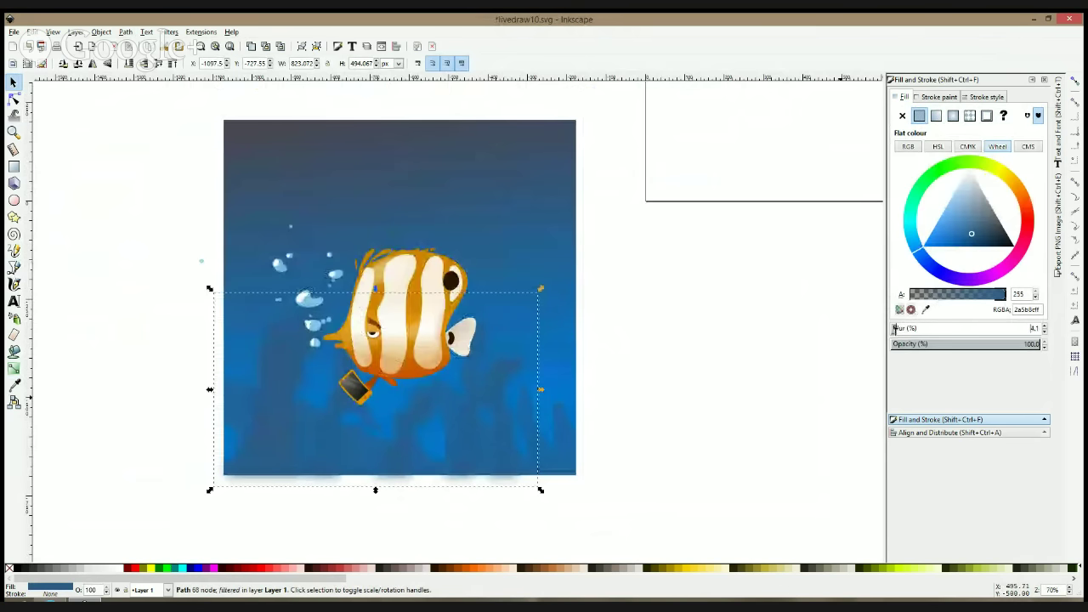
pyautogui.moveTo(895, 328); pyautogui.dragTo(892, 328)
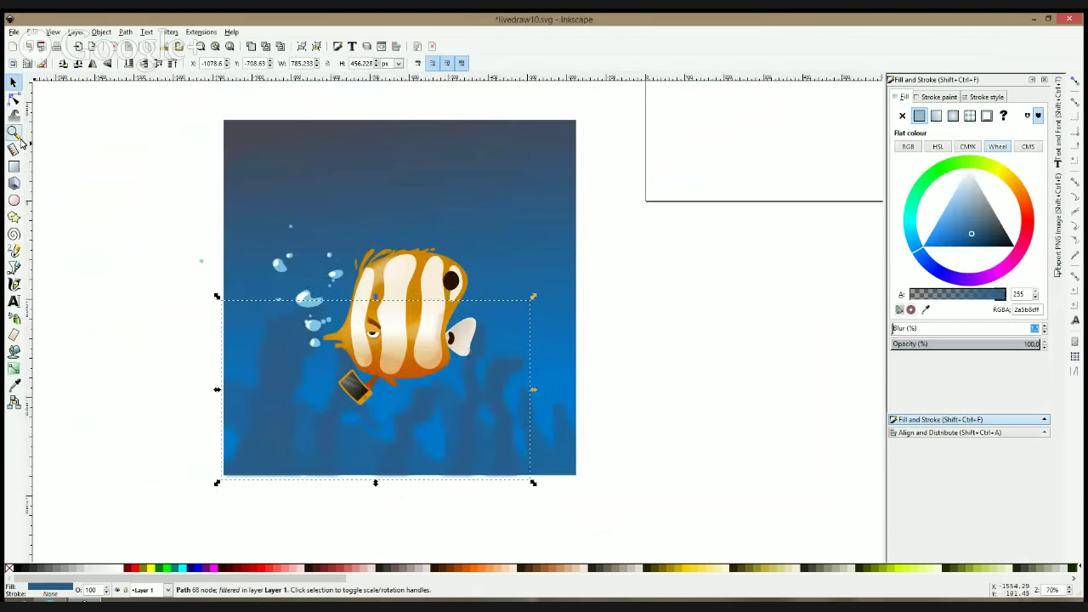
pyautogui.write('0')
pyautogui.press('Return')
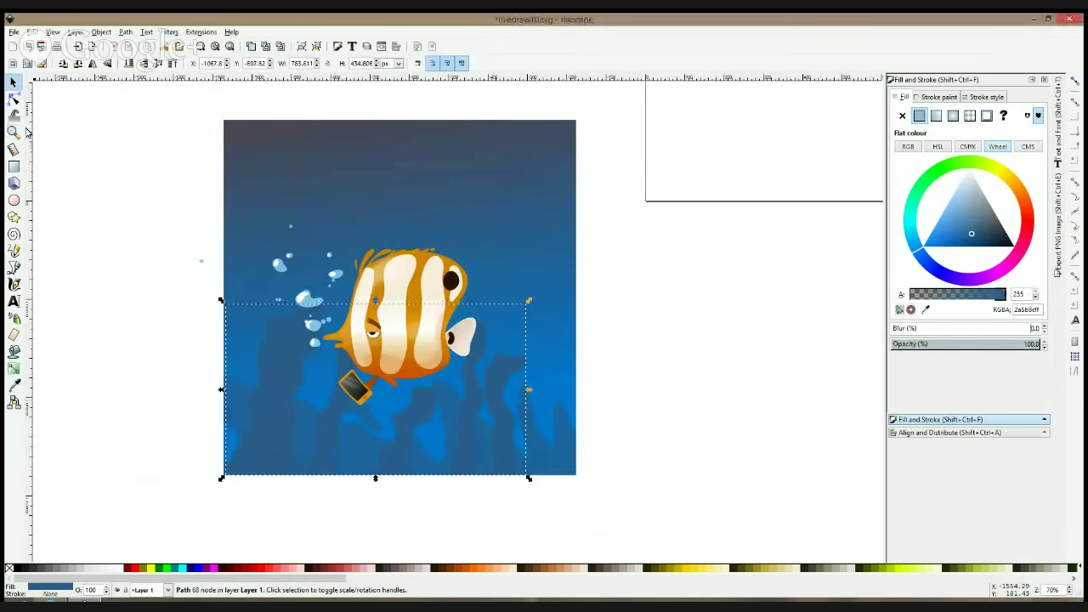
# Draw a closed straight-edged shape forming two slanted light beams that widen downward from above the background across the fish
pyautogui.click(14, 267)
pyautogui.click(245, 119)
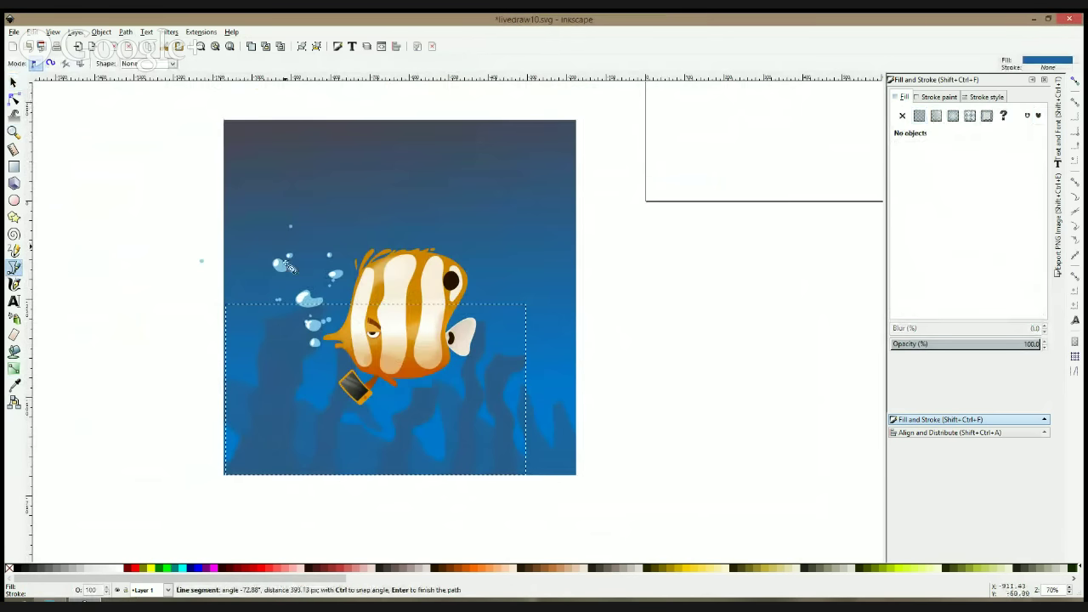
pyautogui.click(372, 418)
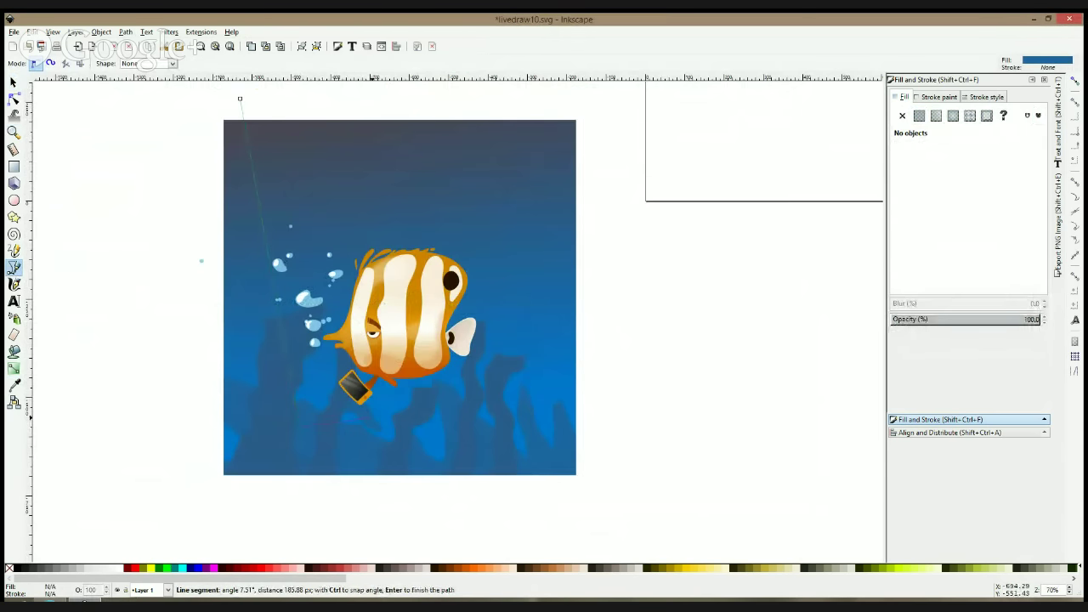
pyautogui.click(259, 111)
pyautogui.click(322, 105)
pyautogui.click(483, 342)
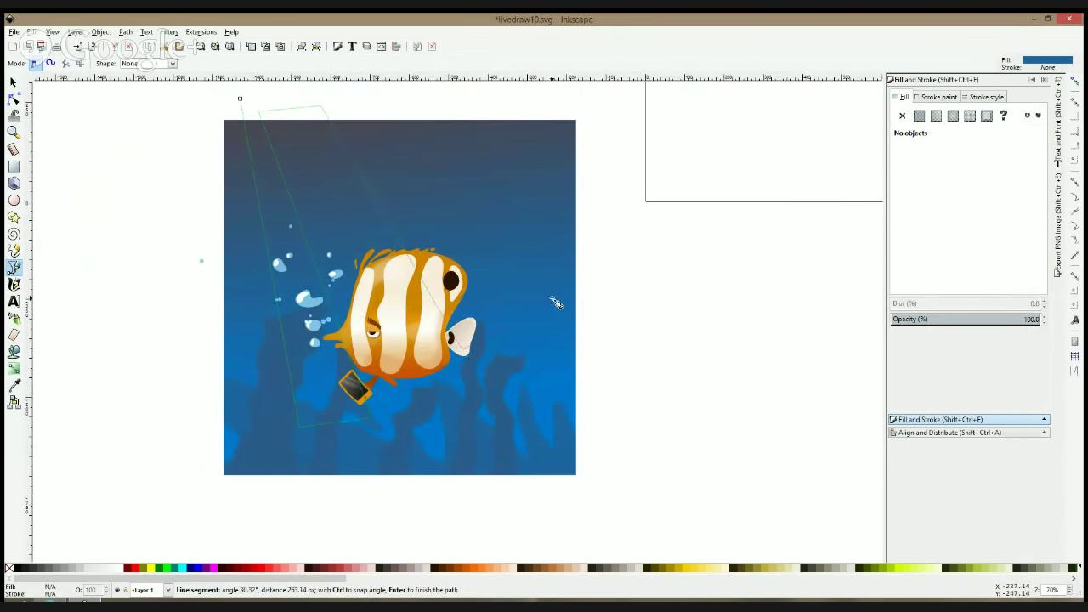
pyautogui.click(242, 99)
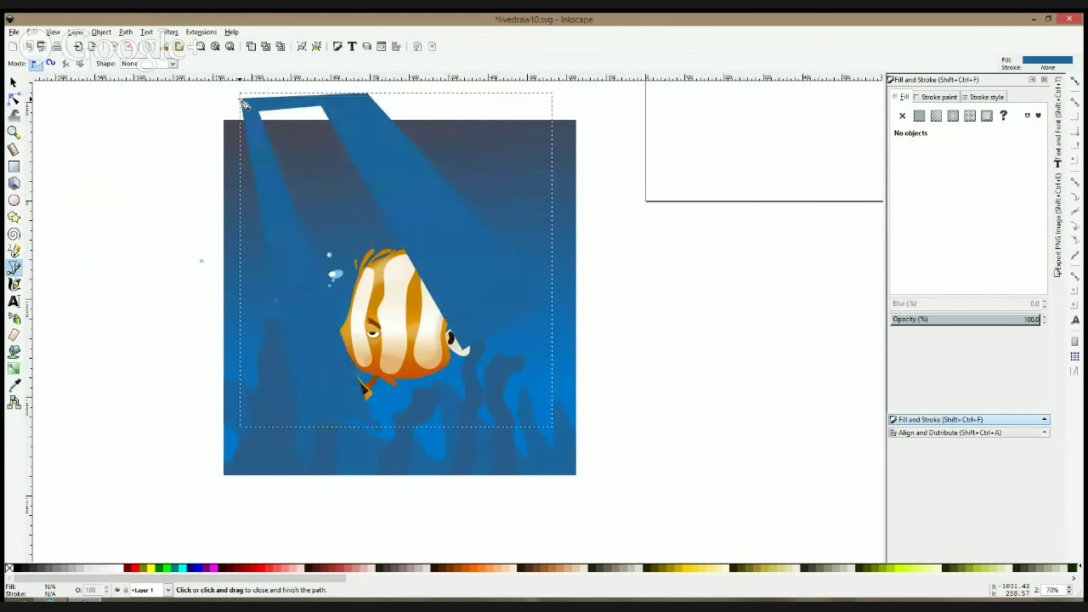
# Fill the light beam shape with white and set its opacity to 30%
pyautogui.click(120, 567)
pyautogui.doubleClick(92, 590)
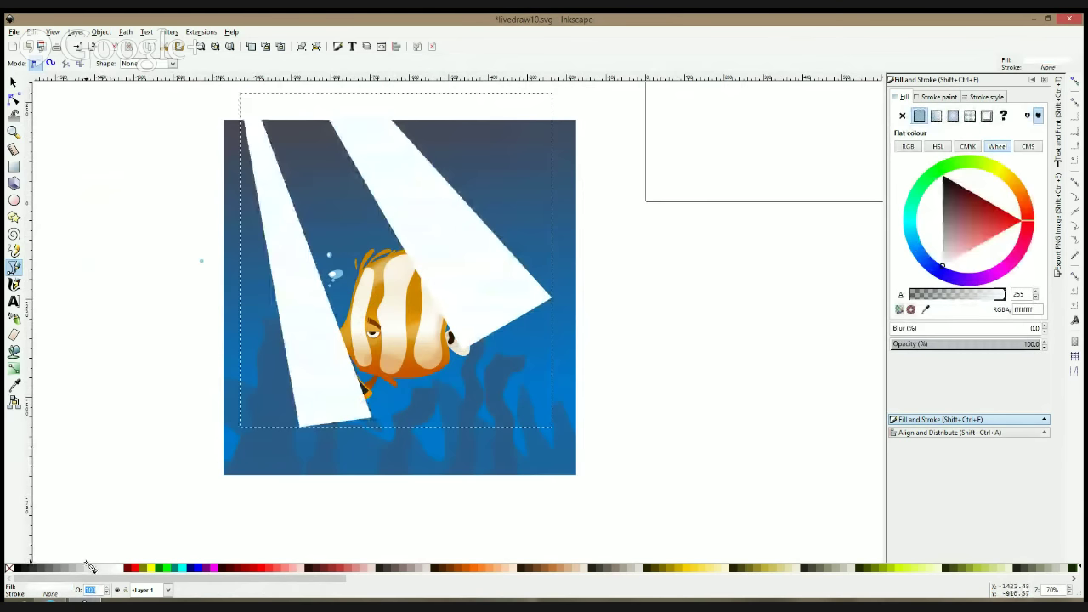
pyautogui.press('Return')
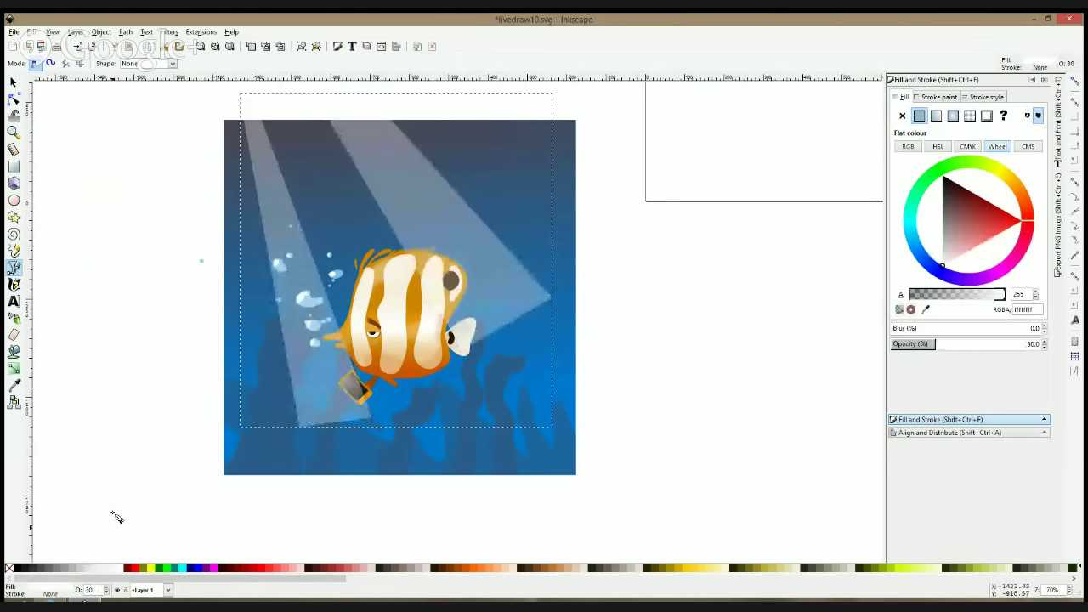
# Apply a linear gradient fading the light beams to transparent from above the background down toward the phone, leaving nothing selected
pyautogui.click(13, 369)
pyautogui.moveTo(260, 148); pyautogui.dragTo(335, 361)
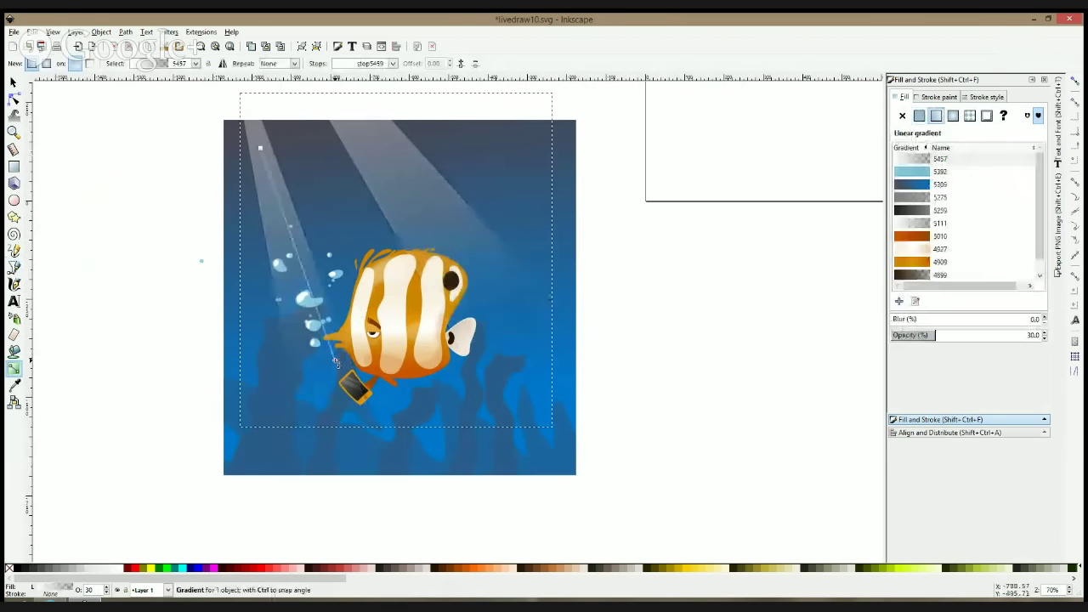
pyautogui.moveTo(260, 147); pyautogui.dragTo(252, 102)
pyautogui.click(15, 82)
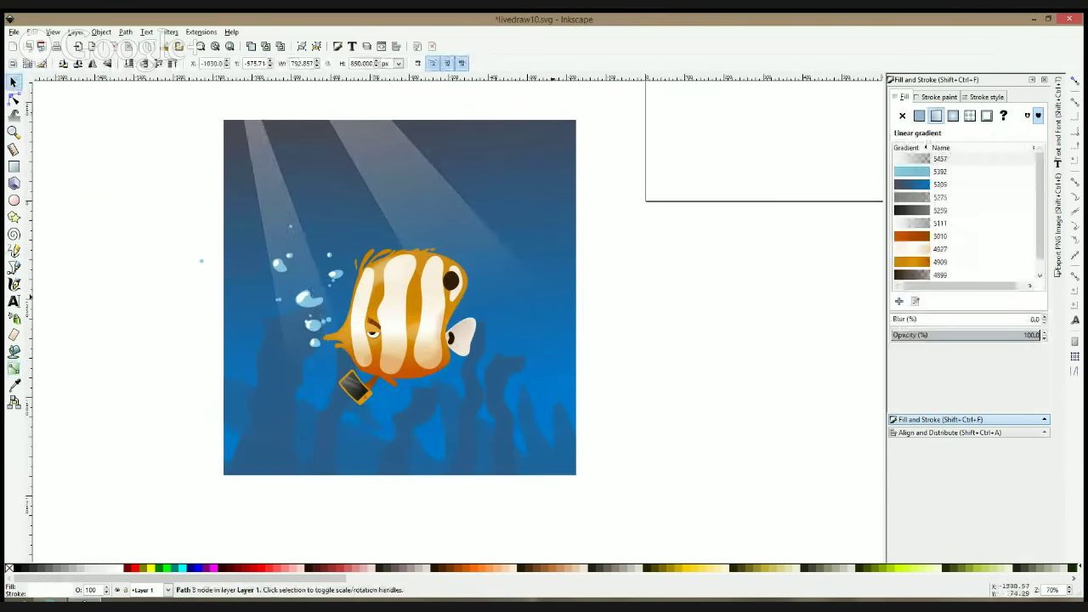
pyautogui.click(624, 336)
# Soften the light beams with a blur of about 4.9% and deselect them
pyautogui.click(509, 296)
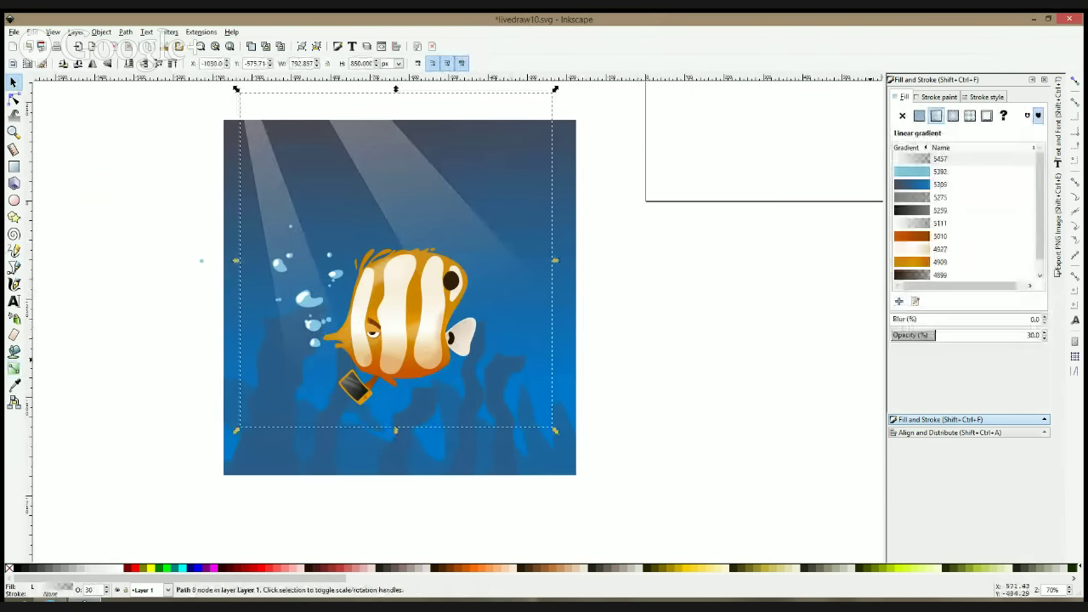
pyautogui.click(896, 319)
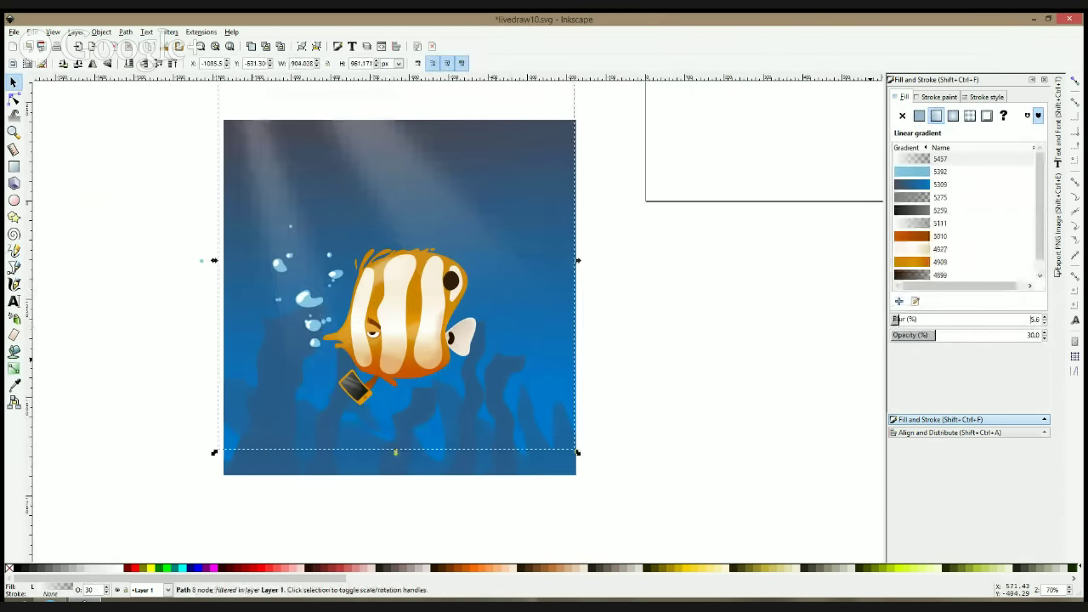
pyautogui.click(895, 320)
pyautogui.click(15, 83)
pyautogui.click(140, 174)
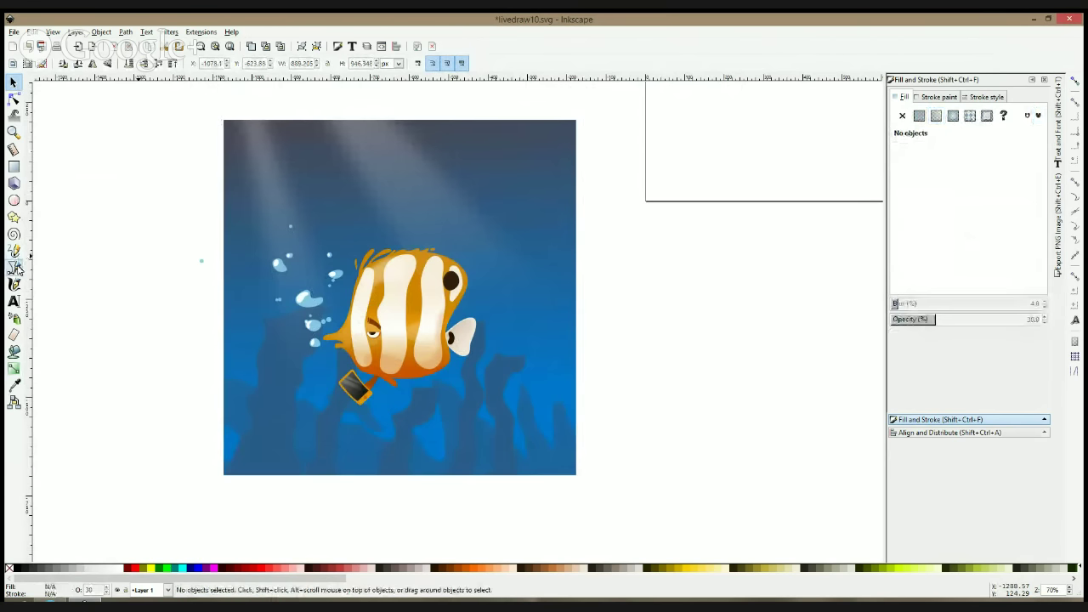
# Save the document and switch the canvas display to no filters with the freehand Pencil tool active
pyautogui.click(14, 267)
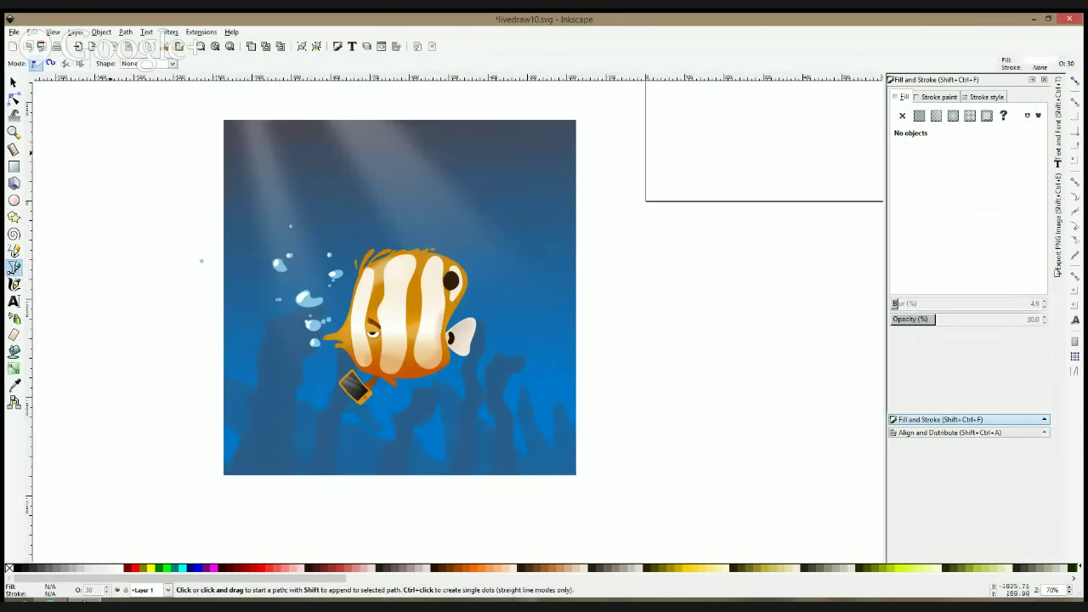
pyautogui.press('p')
pyautogui.hotkey('ctrl', 's')
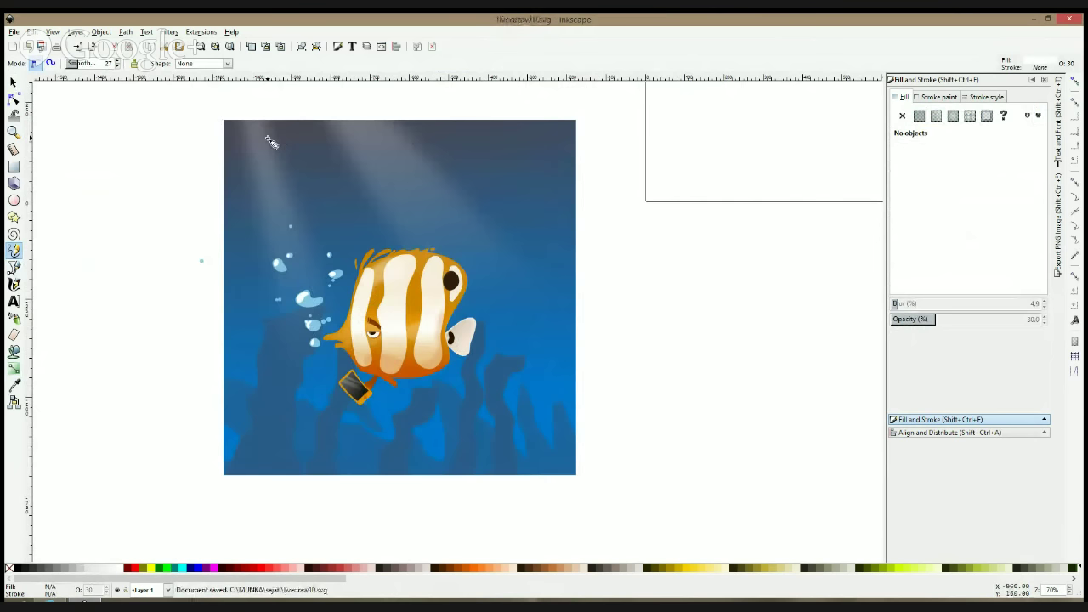
pyautogui.press('ctrl+KP_5')
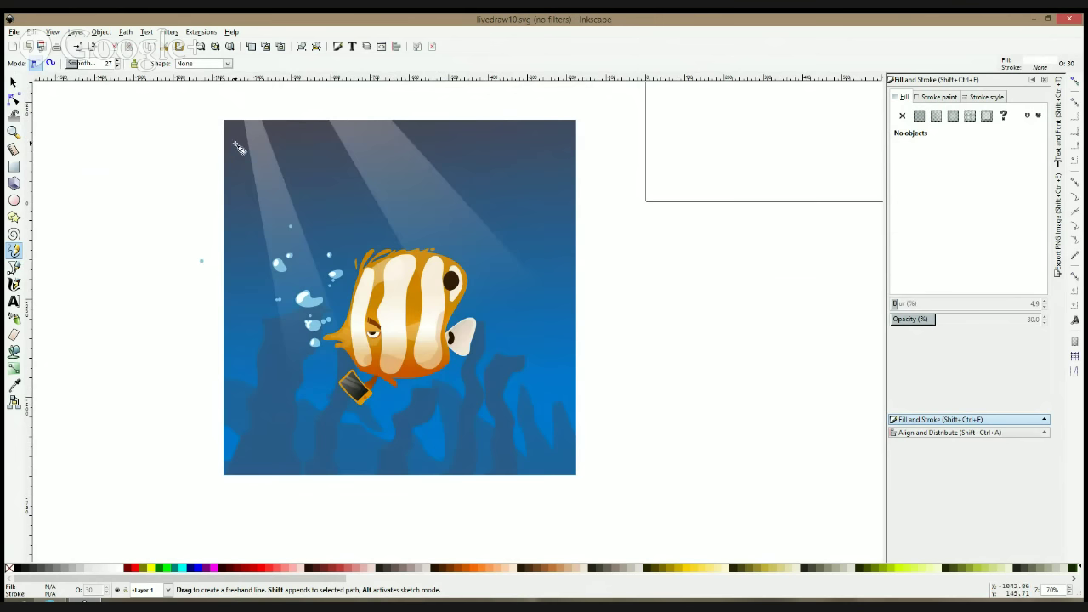
pyautogui.click(52, 32)
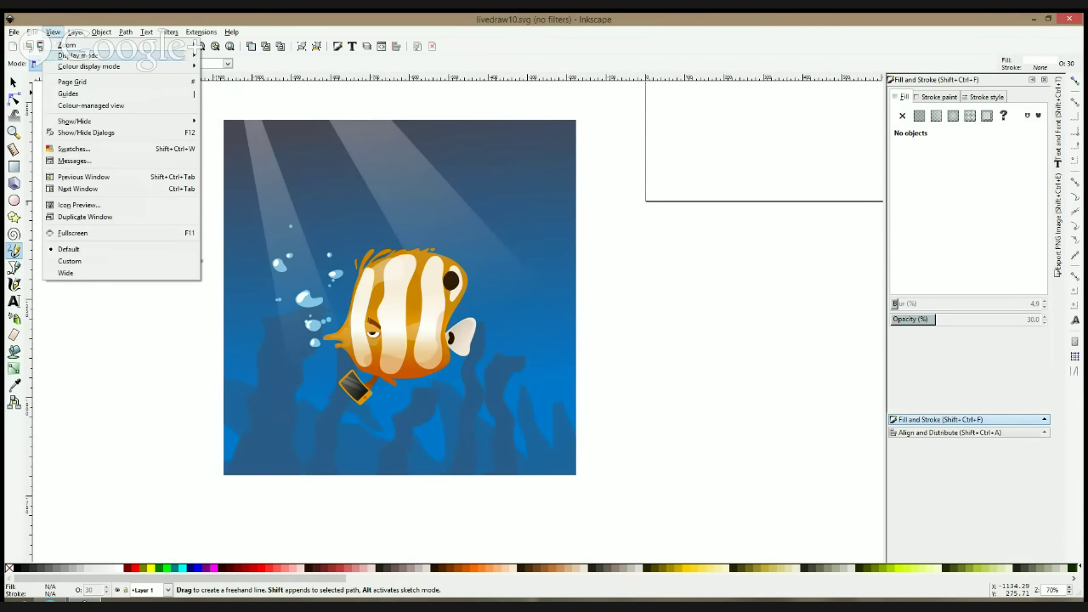
pyautogui.click(53, 31)
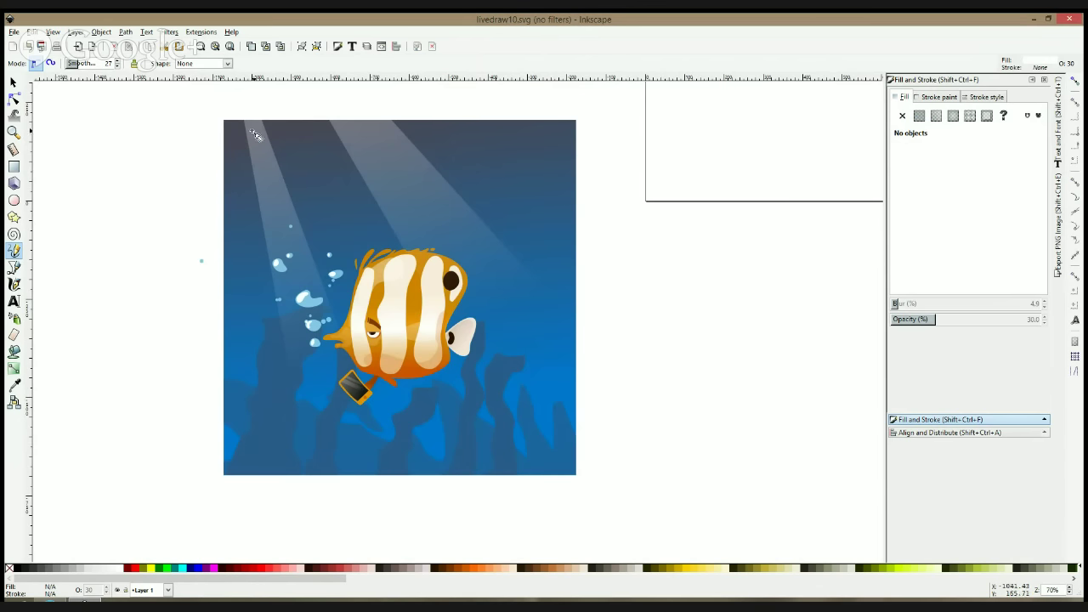
# Draw several freehand wavy streaks across the upper part of the background and combine them into one path
pyautogui.moveTo(236, 135)
pyautogui.mouseDown()
pyautogui.moveTo(290, 136)
pyautogui.moveTo(234, 134)
pyautogui.moveTo(338, 148)
pyautogui.moveTo(274, 157)
pyautogui.moveTo(394, 134)
pyautogui.moveTo(345, 151)
pyautogui.mouseUp()
pyautogui.moveTo(465, 144); pyautogui.dragTo(405, 151)
pyautogui.moveTo(405, 133)
pyautogui.mouseDown()
pyautogui.moveTo(441, 126)
pyautogui.moveTo(407, 133)
pyautogui.moveTo(435, 153)
pyautogui.moveTo(381, 160)
pyautogui.moveTo(441, 158)
pyautogui.moveTo(382, 164)
pyautogui.moveTo(574, 142)
pyautogui.mouseUp()
pyautogui.moveTo(374, 161)
pyautogui.mouseDown()
pyautogui.moveTo(257, 178)
pyautogui.moveTo(486, 145)
pyautogui.mouseUp()
pyautogui.press('s')
pyautogui.moveTo(171, 98); pyautogui.dragTo(607, 209)
pyautogui.hotkey('ctrl', 'k')
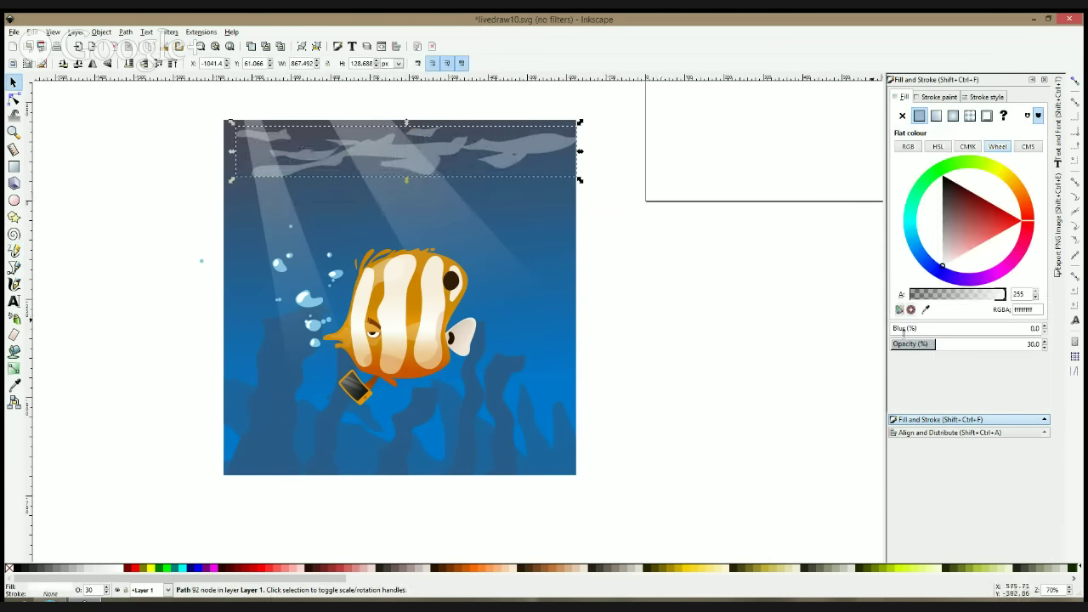
# Restore the filter display, blur the combined streaks by 2.6% and set their opacity to 10%, leaving nothing selected
pyautogui.click(903, 330)
pyautogui.press('ctrl+KP_5')
pyautogui.press('ctrl+KP_5')
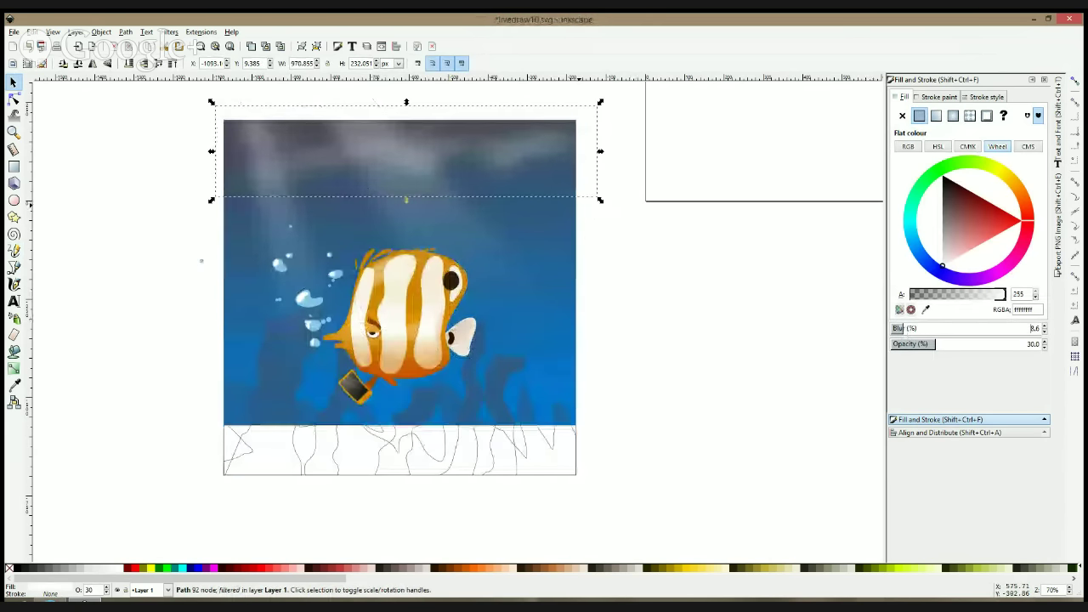
pyautogui.click(894, 330)
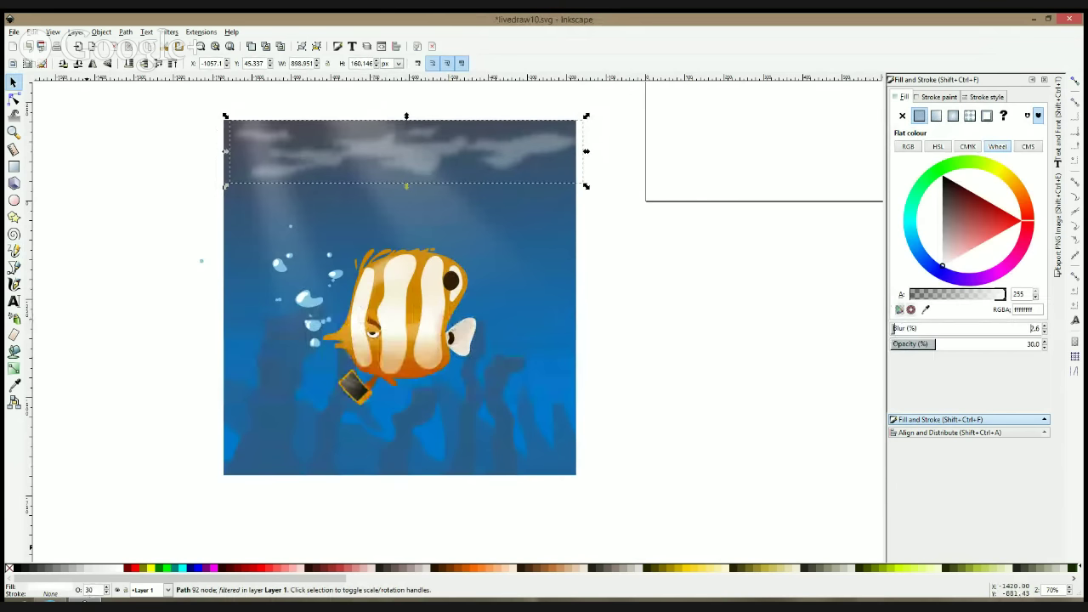
pyautogui.write('10')
pyautogui.press('Return')
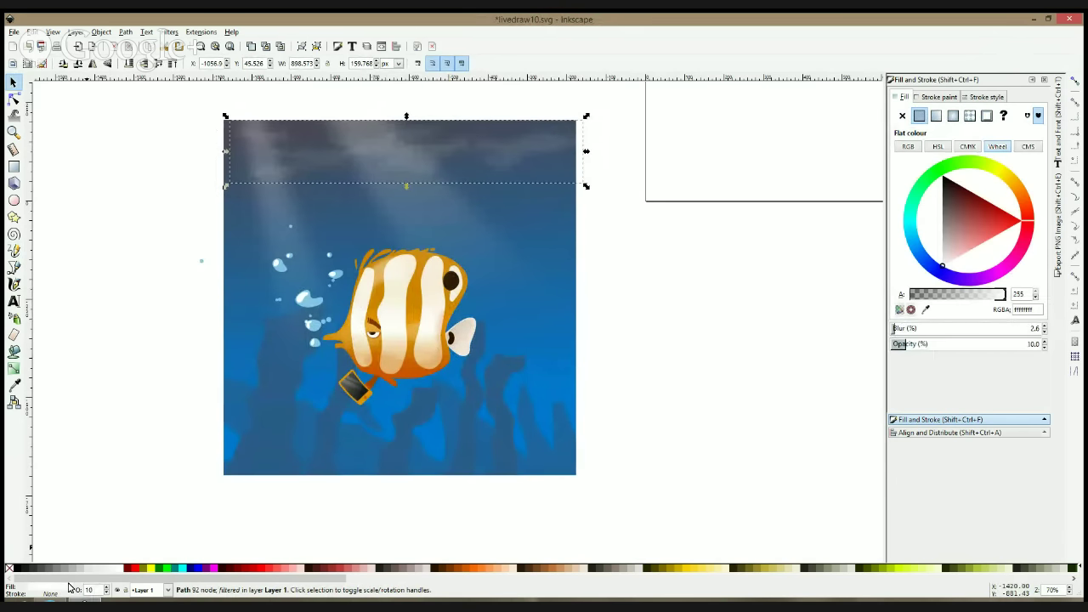
pyautogui.click(148, 389)
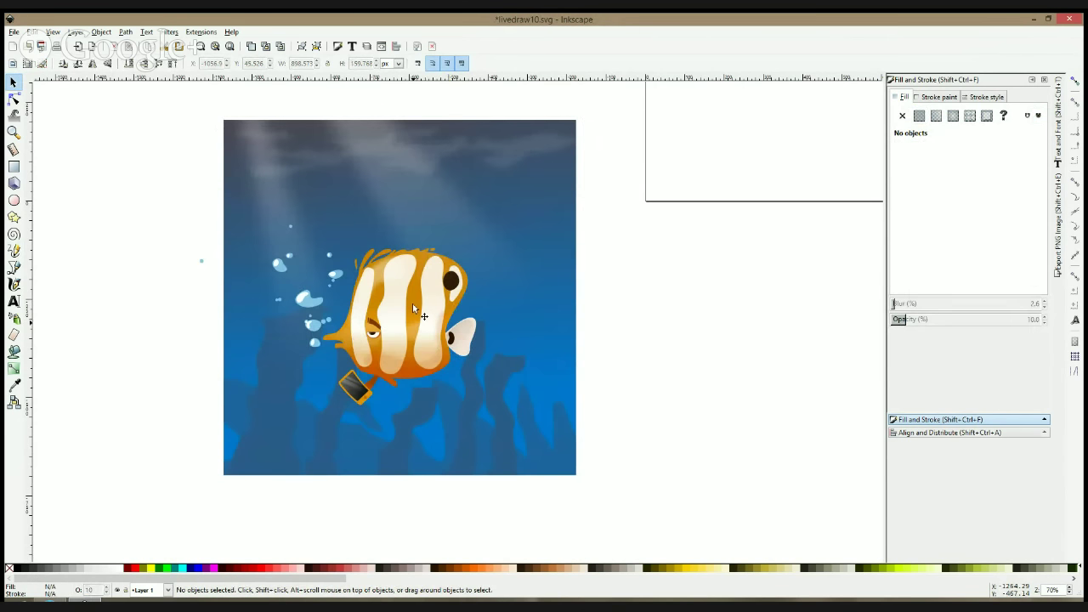
# Flip the gradient background rectangle vertically so its bright blue end is uppermost
pyautogui.click(549, 199)
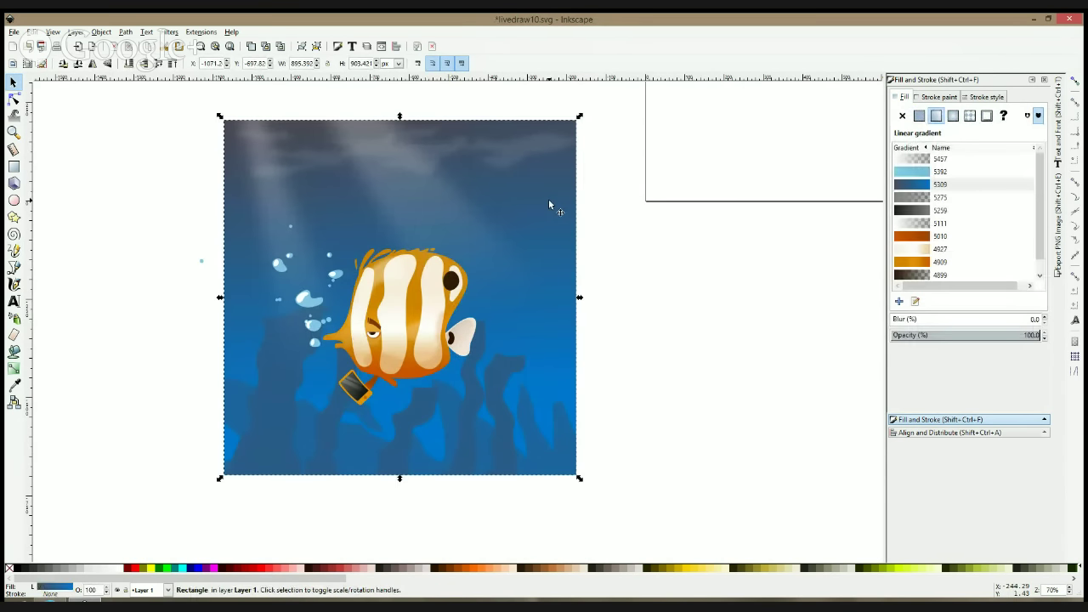
pyautogui.press('v')
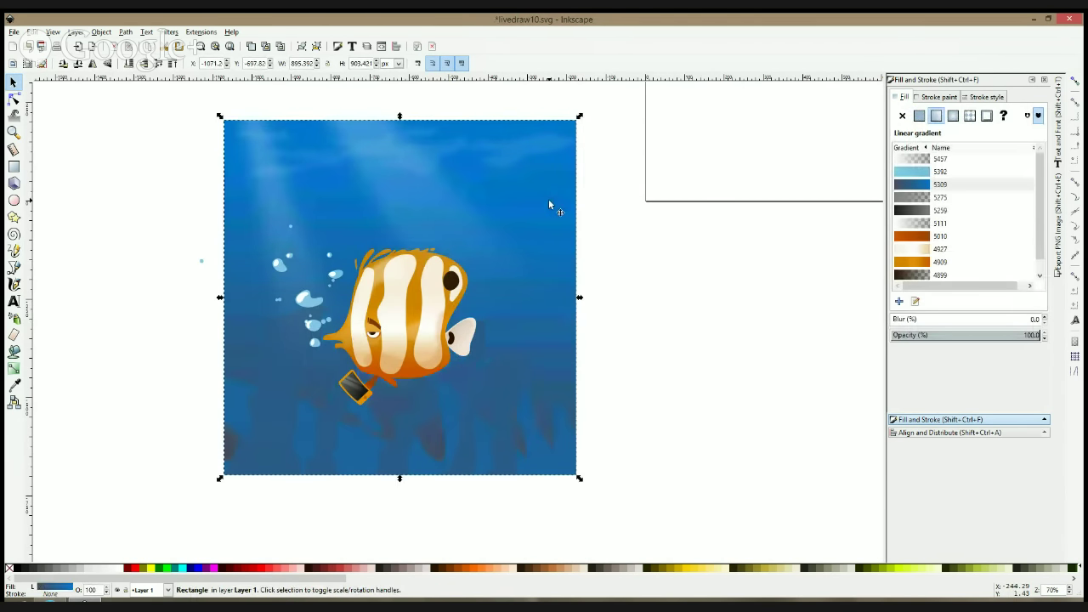
pyautogui.press('pagedown')
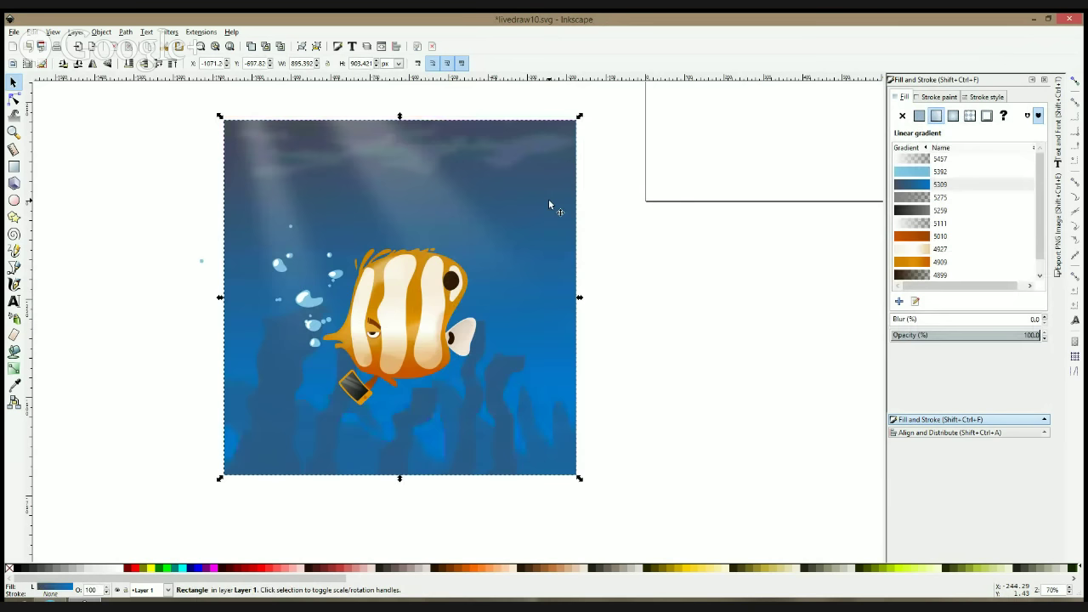
pyautogui.press('pageup')
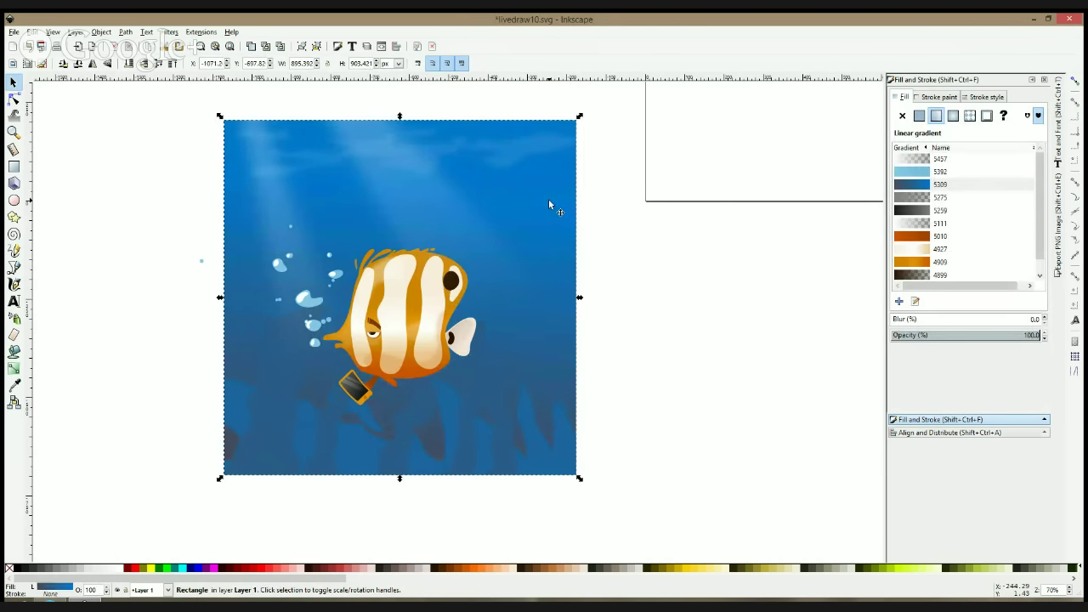
# Fill the dark seaweed columns with the greyish blue 444b61 sampled from the illustration
pyautogui.click(277, 402)
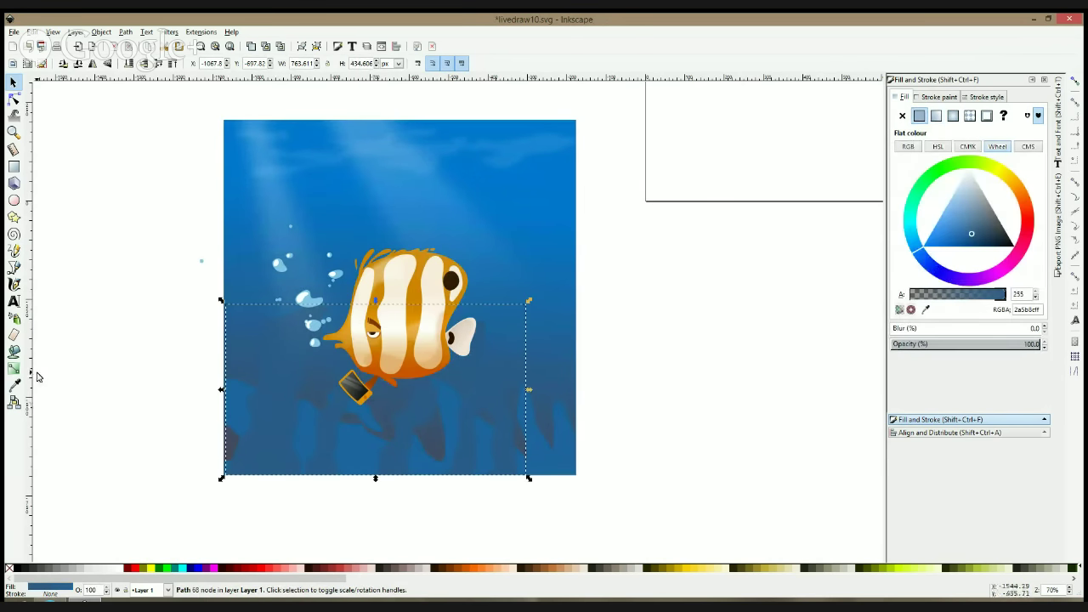
pyautogui.click(16, 389)
pyautogui.click(239, 376)
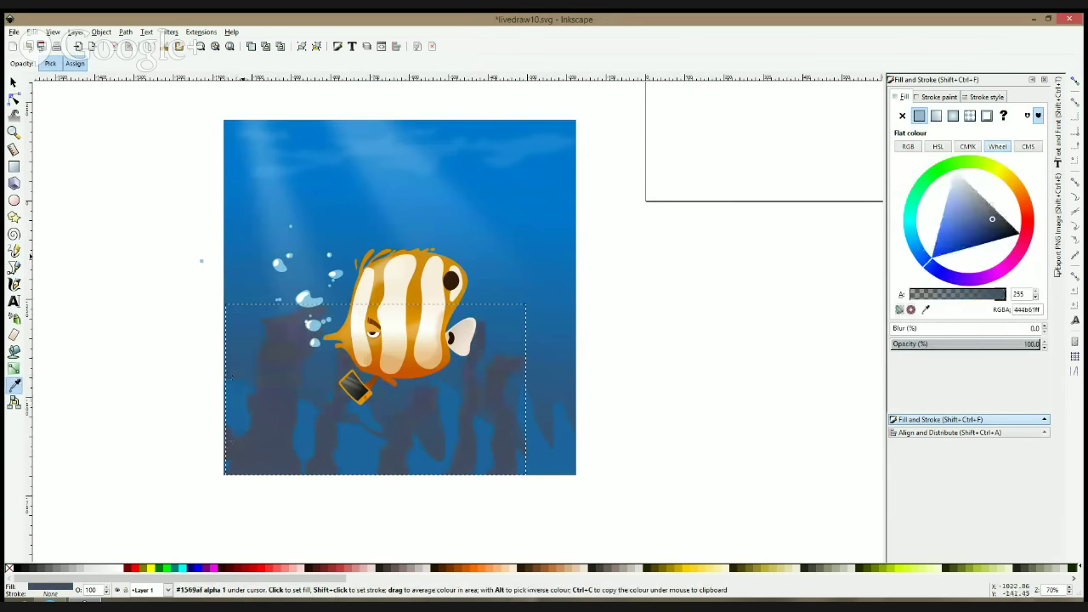
# Refill the seaweed columns with a muted blue sampled from the background gradient
pyautogui.click(248, 342)
pyautogui.click(237, 362)
pyautogui.press('space')
# Sample blues from the illustration for the low foreground seaweed strip, darken its fill to 183f66 and deselect it
pyautogui.click(563, 430)
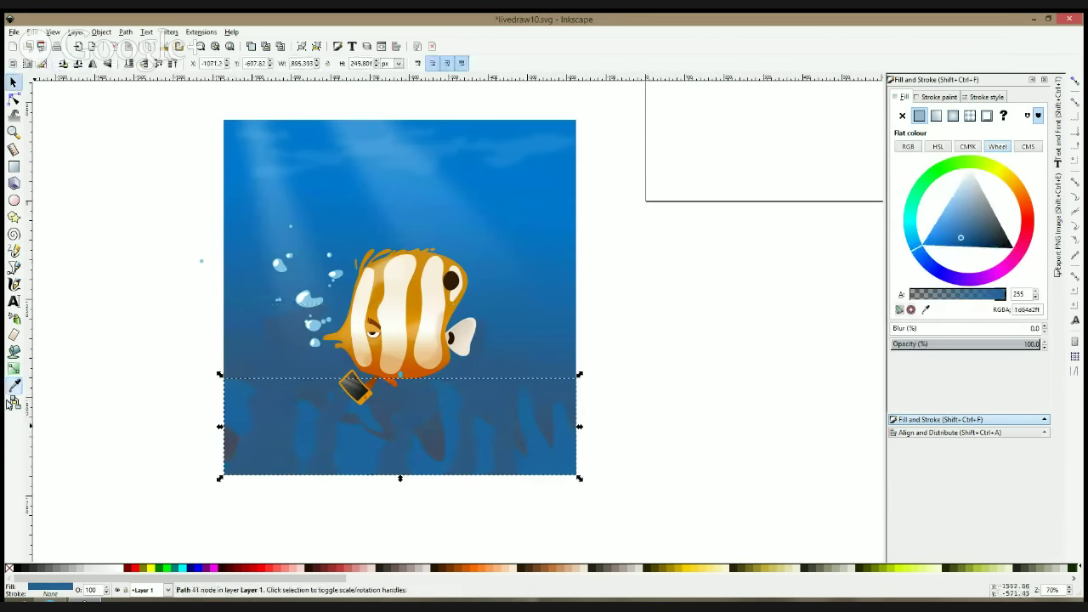
pyautogui.click(16, 387)
pyautogui.click(230, 446)
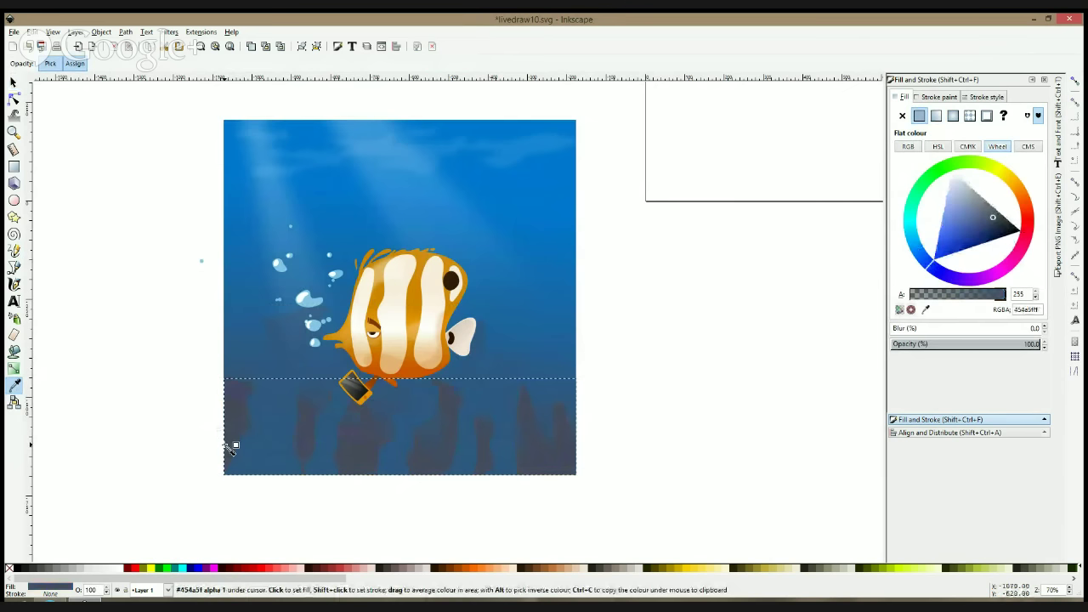
pyautogui.click(499, 238)
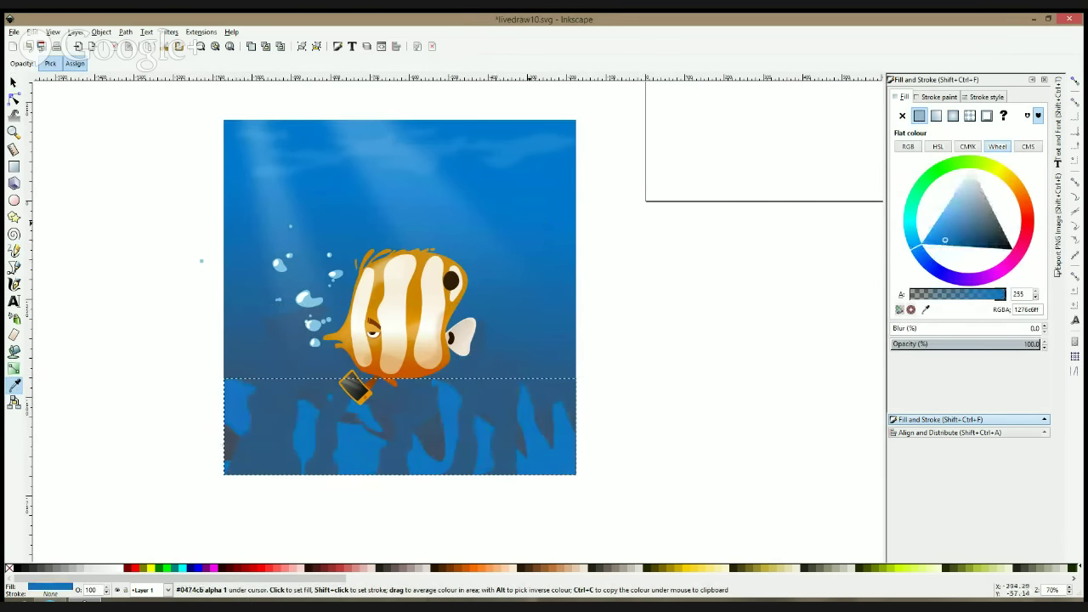
pyautogui.click(544, 302)
pyautogui.click(561, 368)
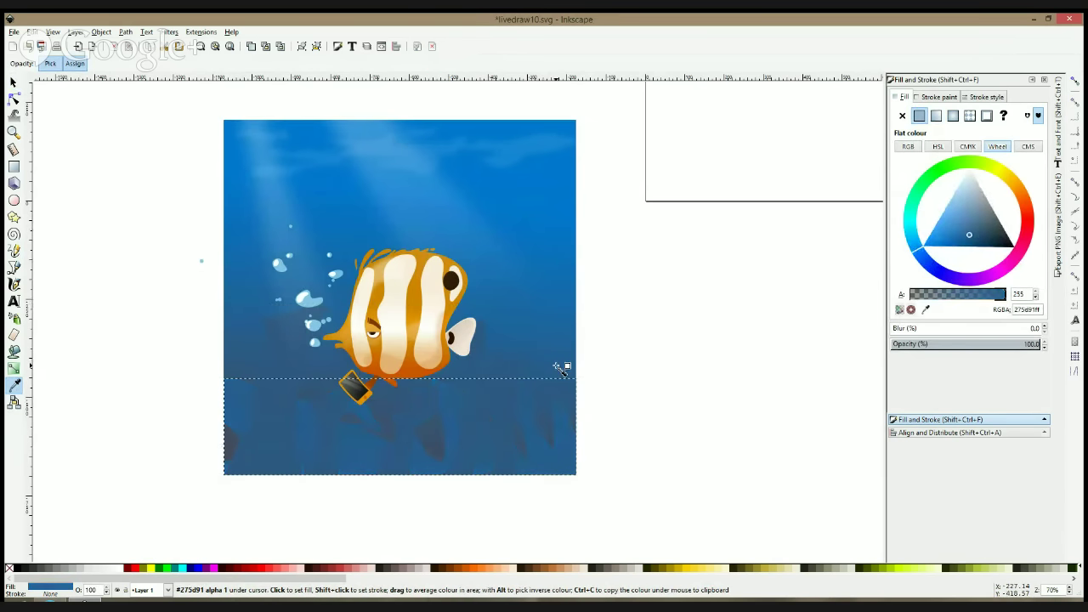
pyautogui.click(983, 240)
pyautogui.moveTo(976, 234); pyautogui.dragTo(981, 239)
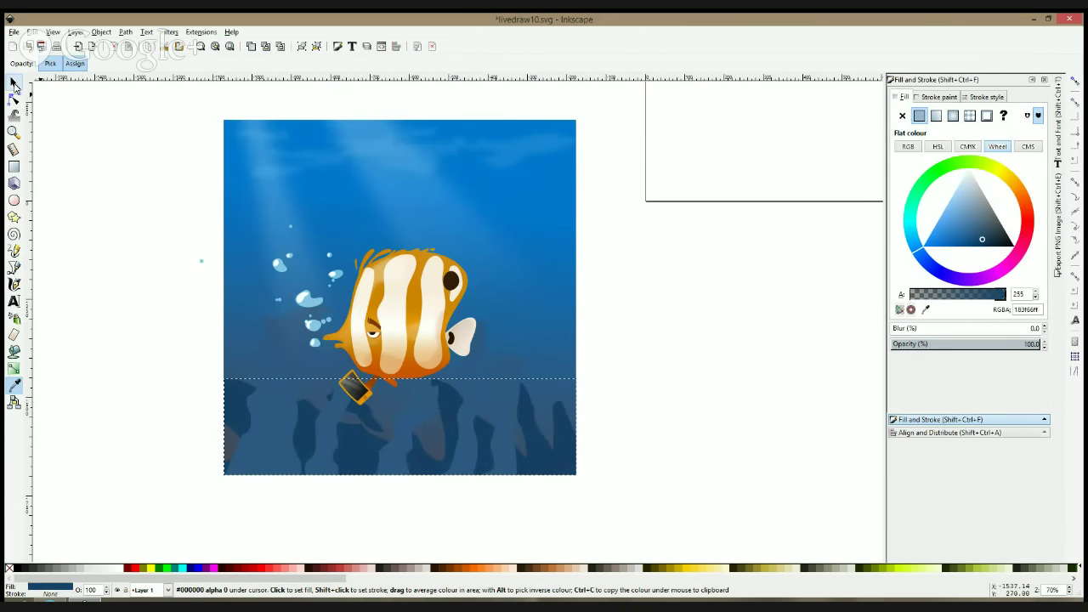
pyautogui.click(14, 82)
pyautogui.press('Escape')
# Fill the tall seaweed columns with the averaged blue 264c74 picked from an area of the illustration, leaving nothing selected
pyautogui.click(285, 373)
pyautogui.click(268, 441)
pyautogui.press('d')
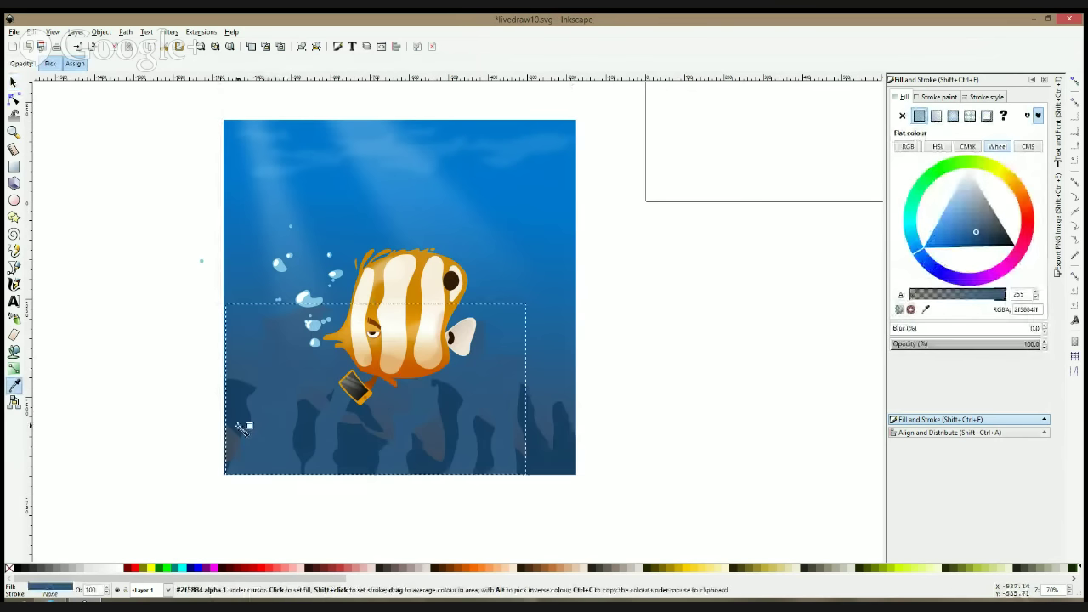
pyautogui.moveTo(243, 433); pyautogui.dragTo(265, 413)
pyautogui.click(14, 82)
pyautogui.click(88, 133)
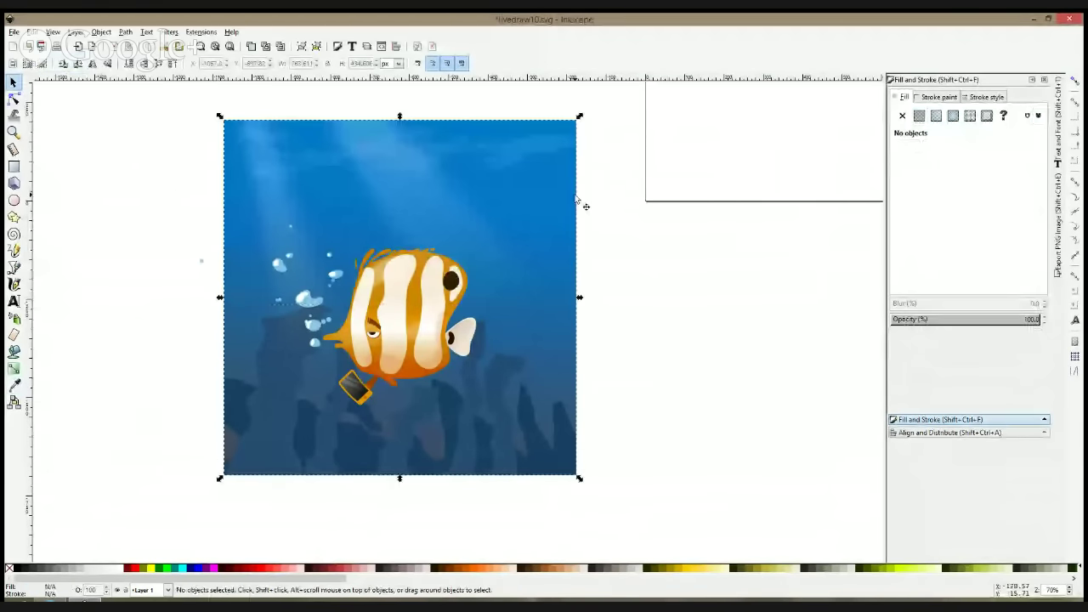
# Flip the gradient background rectangle vertically and flip it back
pyautogui.click(574, 199)
pyautogui.press('v')
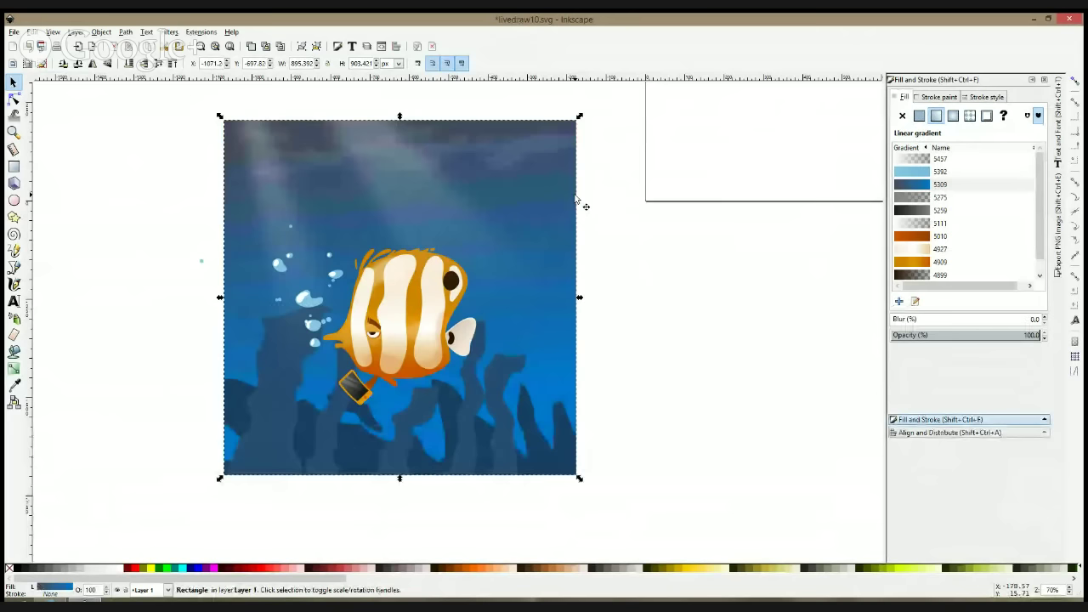
pyautogui.press('v')
# Copy the complete fish illustration and undo the recent gradient flip and seaweed recolouring in the original
pyautogui.keyDown('ctrl'); pyautogui.scroll(-3, 583, 236); pyautogui.keyUp('ctrl')
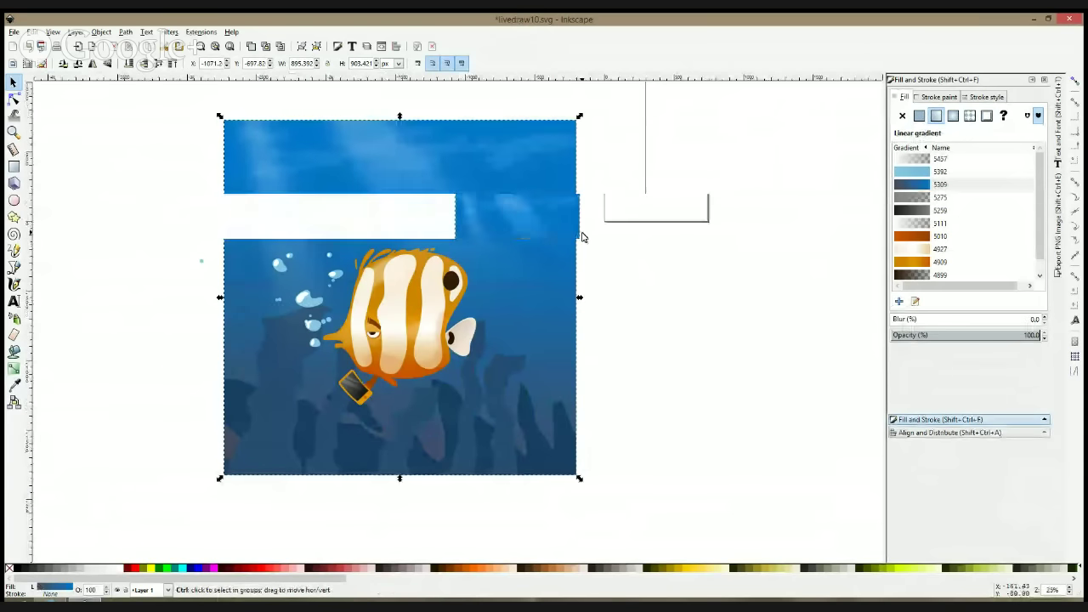
pyautogui.moveTo(643, 162)
pyautogui.mouseDown()
pyautogui.moveTo(403, 343)
pyautogui.moveTo(454, 316)
pyautogui.moveTo(450, 347)
pyautogui.mouseUp()
pyautogui.press('ctrl')
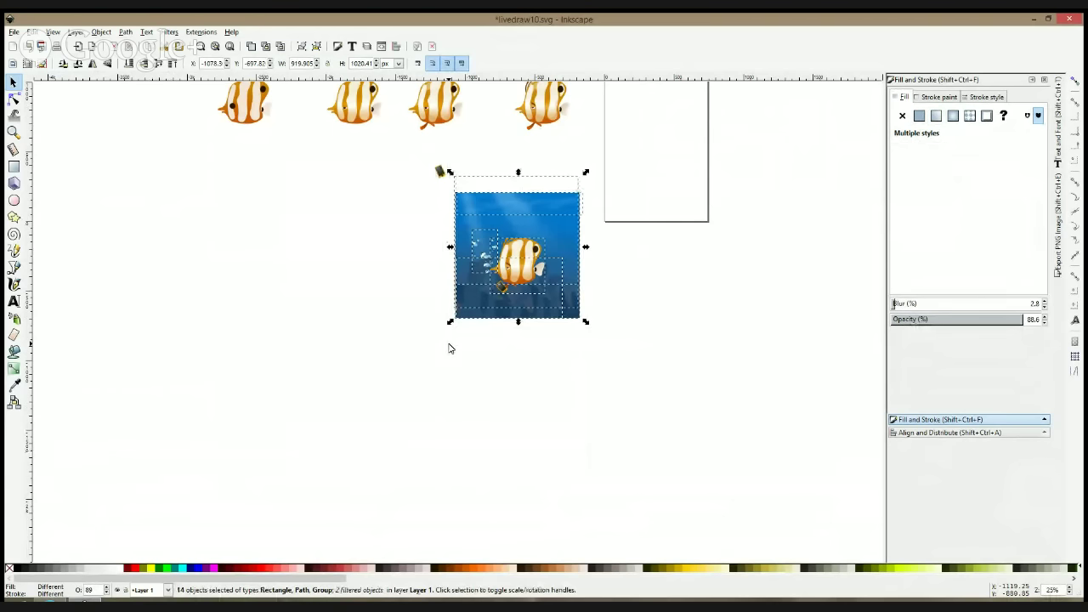
pyautogui.click(450, 348)
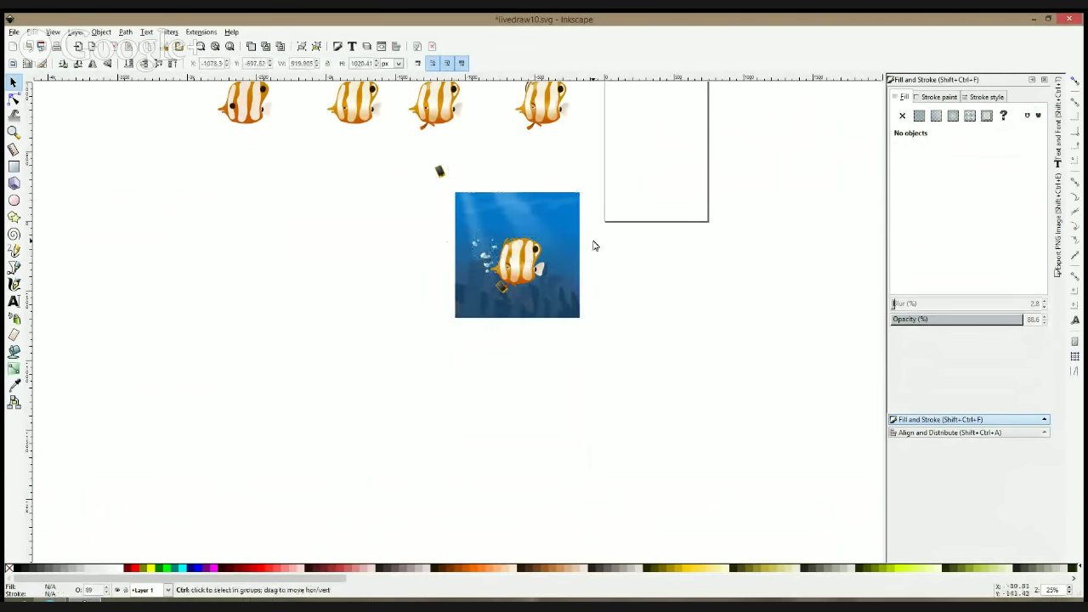
pyautogui.scroll(2, 592, 244)
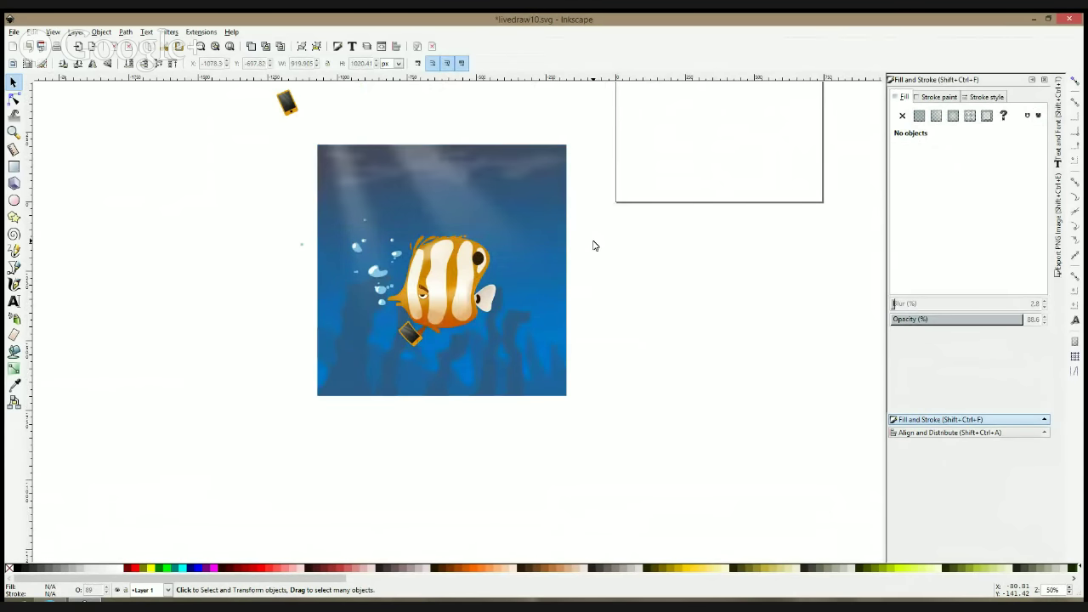
pyautogui.scroll(-2, 635, 264)
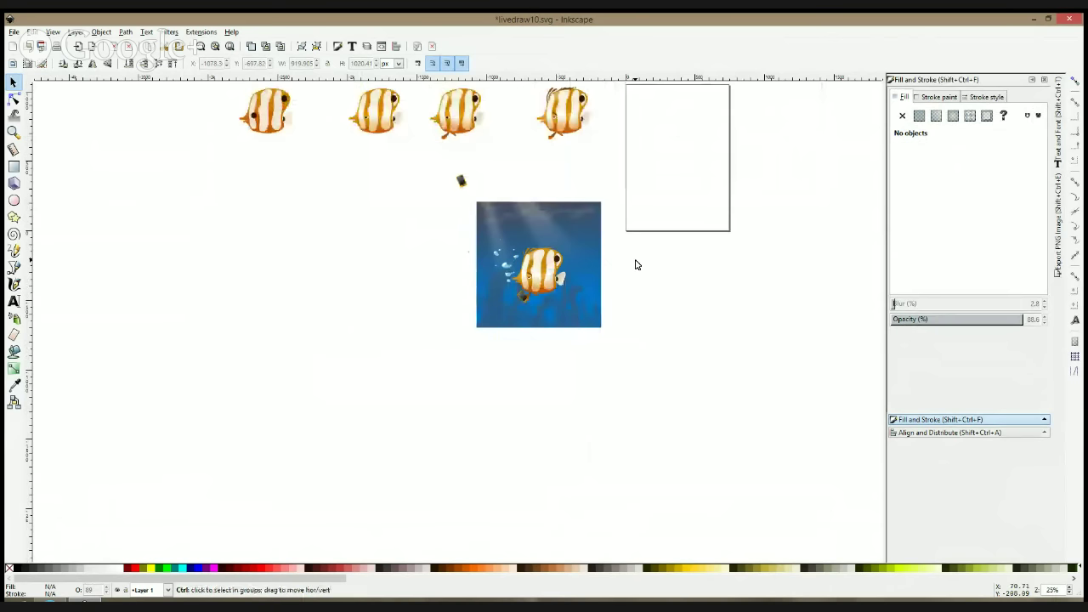
# Paste the copied bright-topped illustration, place it beside the original with a narrow gap and deselect it
pyautogui.hotkey('ctrl', 'v')
pyautogui.moveTo(657, 268); pyautogui.dragTo(716, 274)
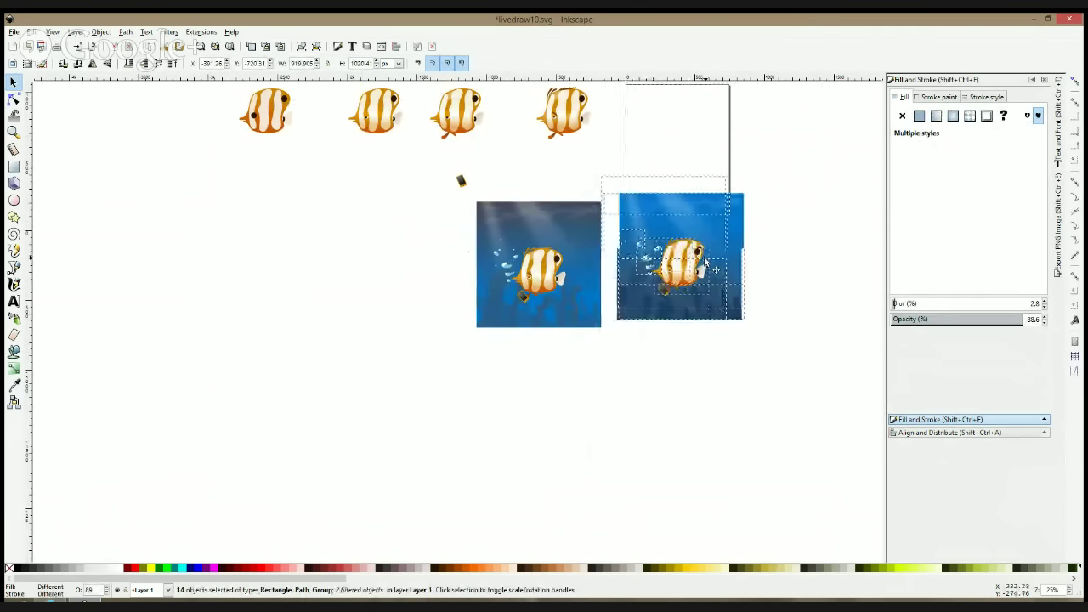
pyautogui.click(794, 189)
# Move the dark start point of the original background's linear gradient slightly above the rectangle's upper edge, leaving nothing selected
pyautogui.scroll(2, 718, 253)
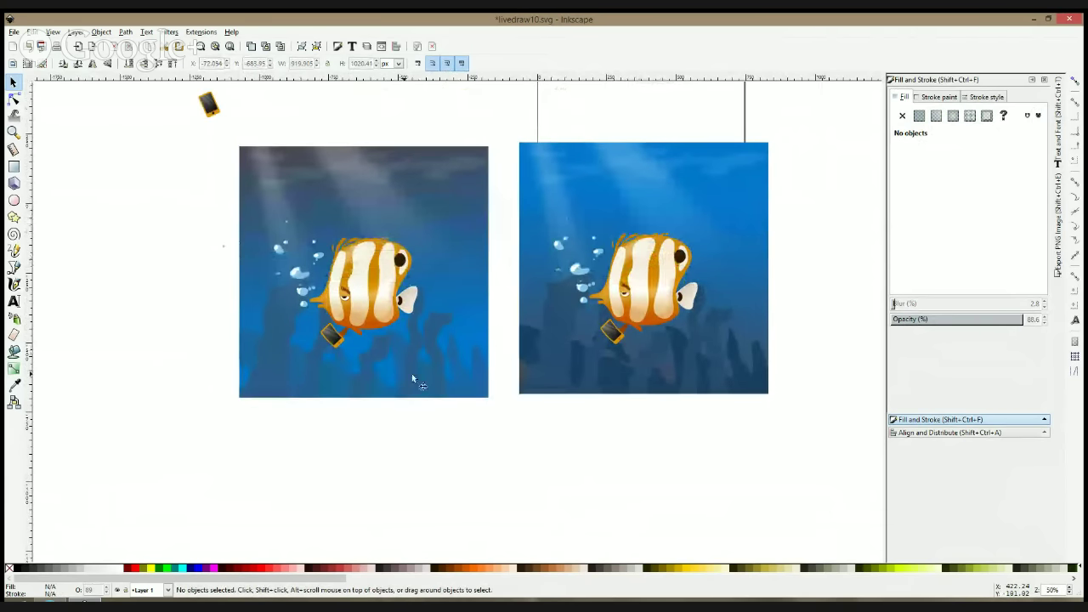
pyautogui.click(467, 209)
pyautogui.click(13, 368)
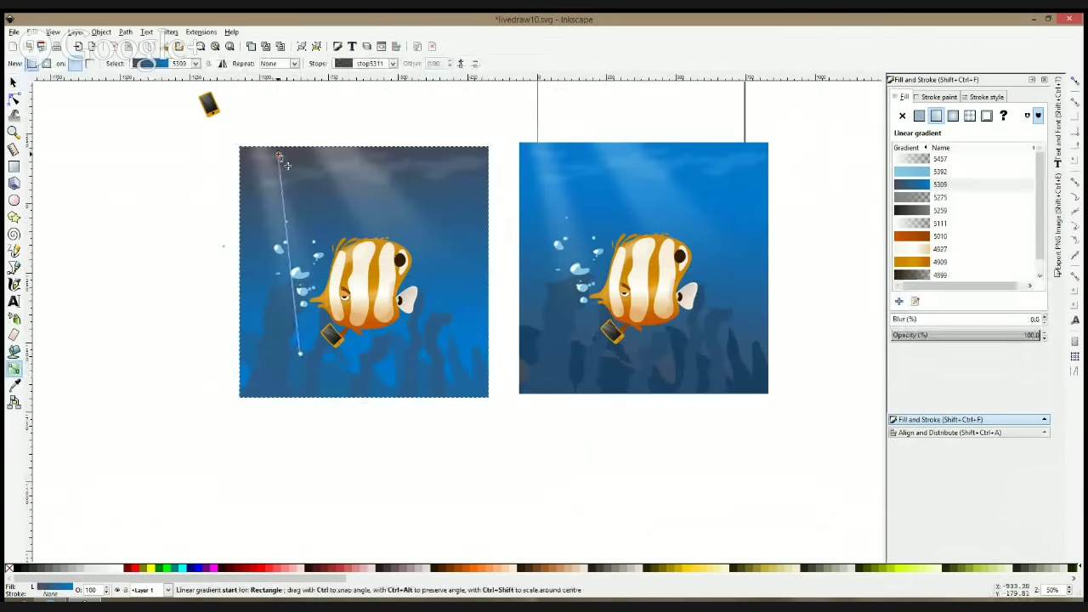
pyautogui.moveTo(278, 156); pyautogui.dragTo(275, 130)
pyautogui.click(13, 82)
pyautogui.click(141, 184)
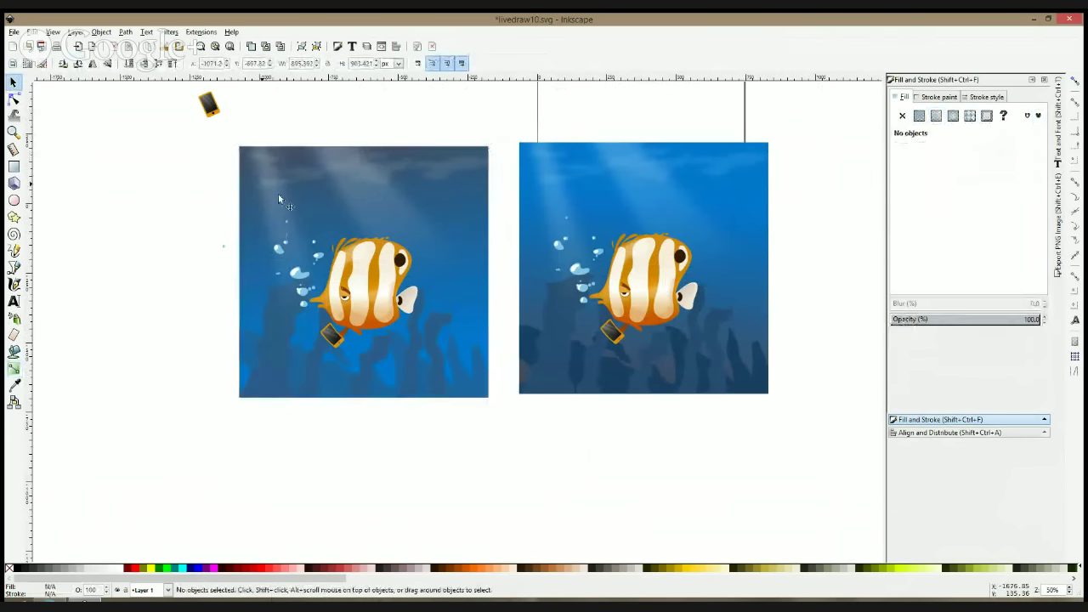
# Save the drawing livedraw10.svg
pyautogui.scroll(-2, 429, 298)
pyautogui.hotkey('ctrl', 's')
pyautogui.scroll(2, 430, 299)
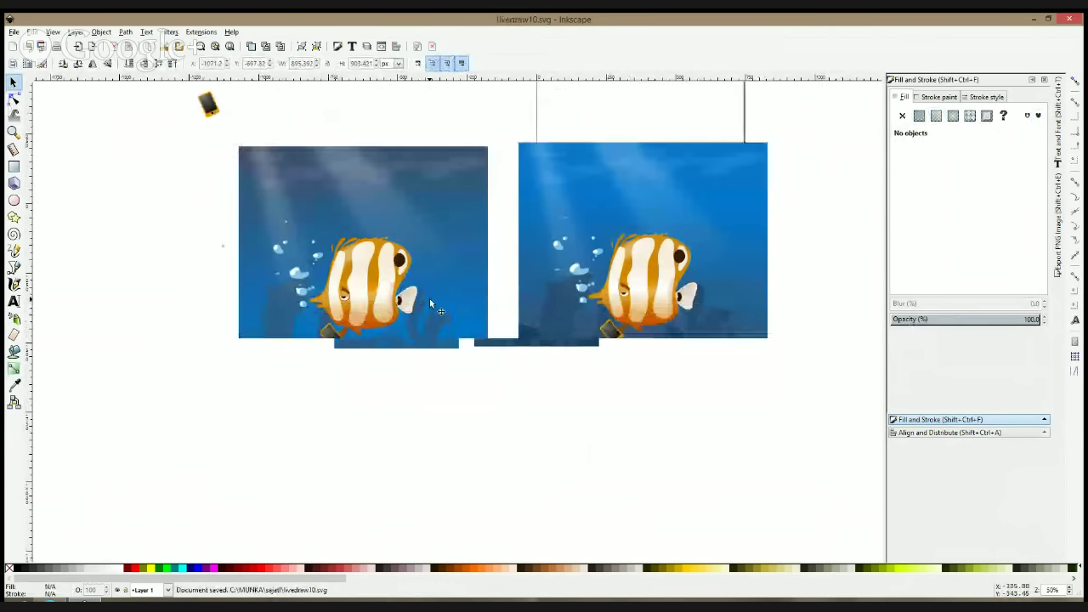
# Examine the dark-topped fish illustration up close, including its seaweed and light beams
pyautogui.scroll(2, 430, 303)
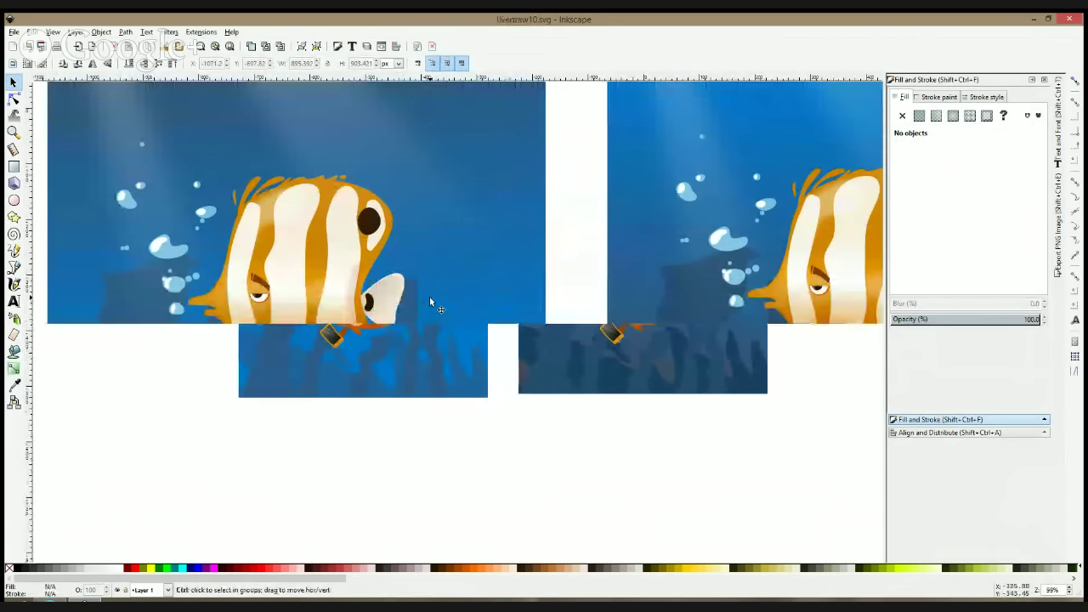
pyautogui.hscroll(-2, 561, 288)
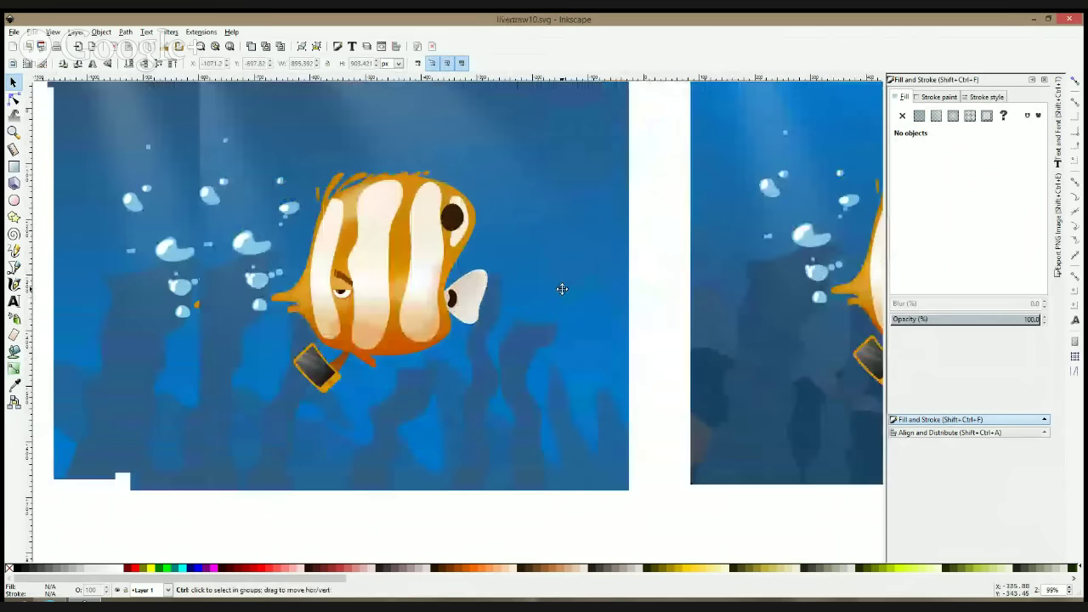
pyautogui.hscroll(-3, 561, 289)
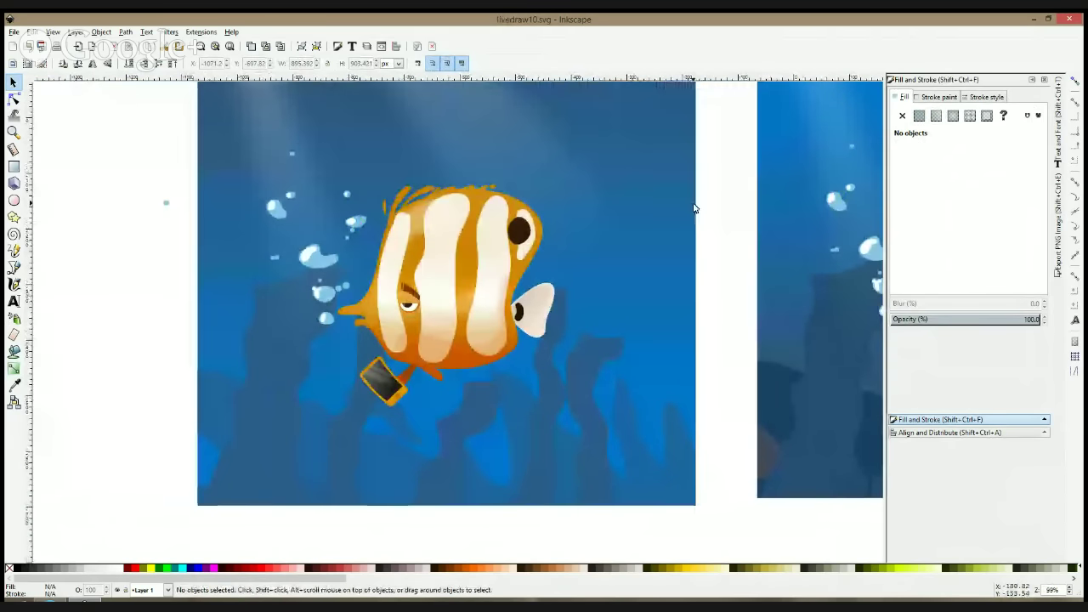
pyautogui.moveTo(695, 208); pyautogui.dragTo(703, 228)
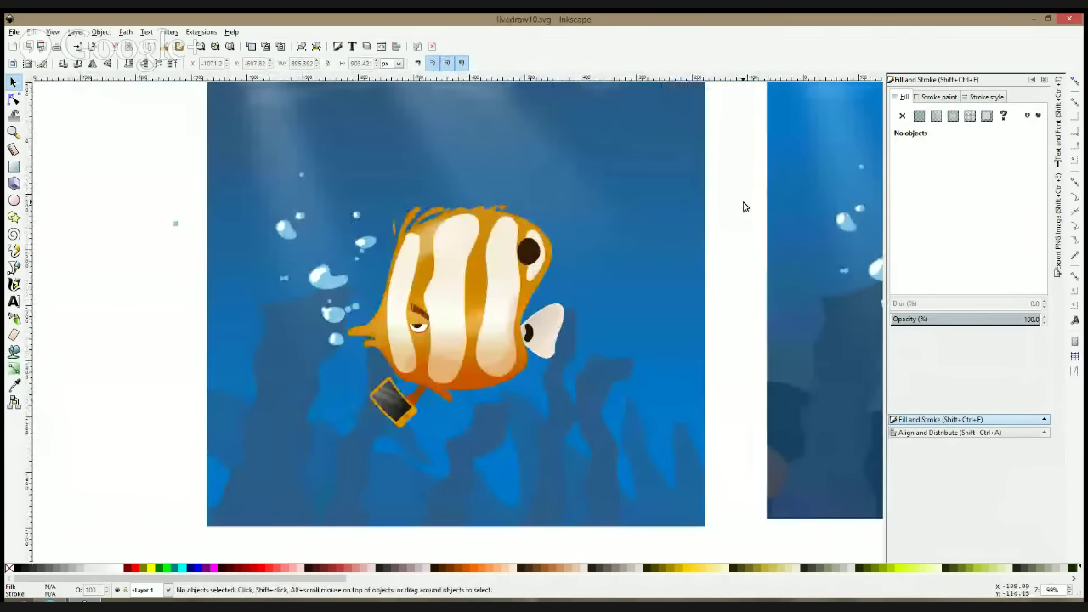
pyautogui.scroll(1, 742, 207)
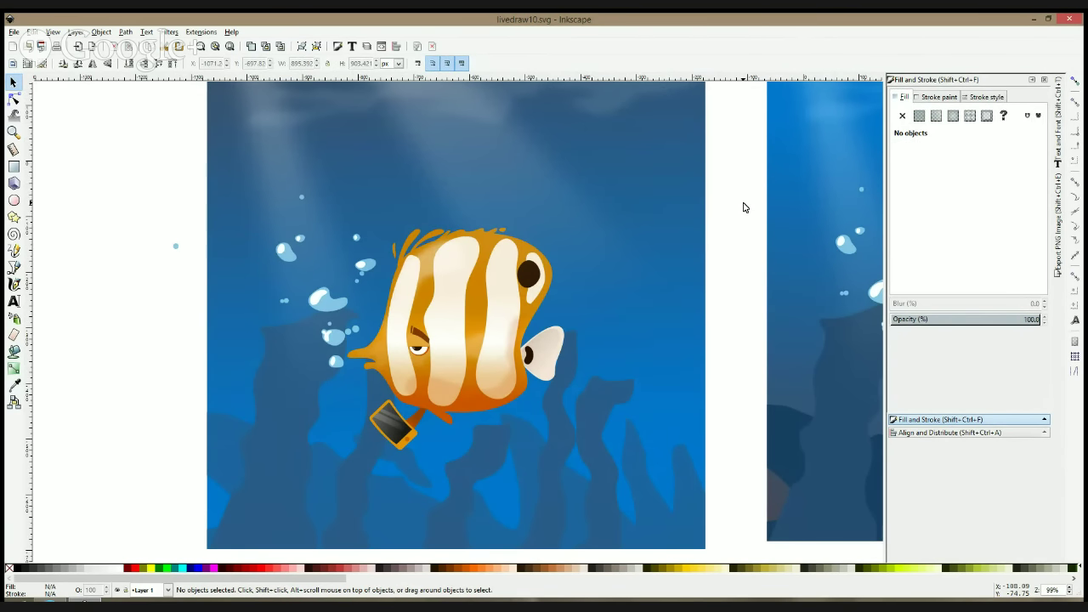
pyautogui.click(561, 238)
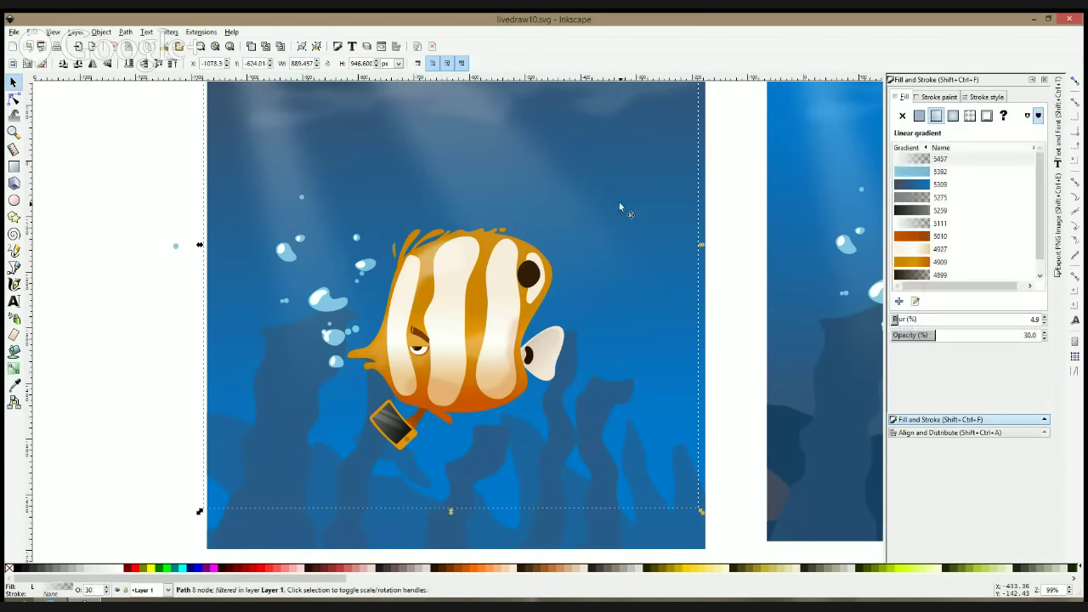
pyautogui.click(746, 192)
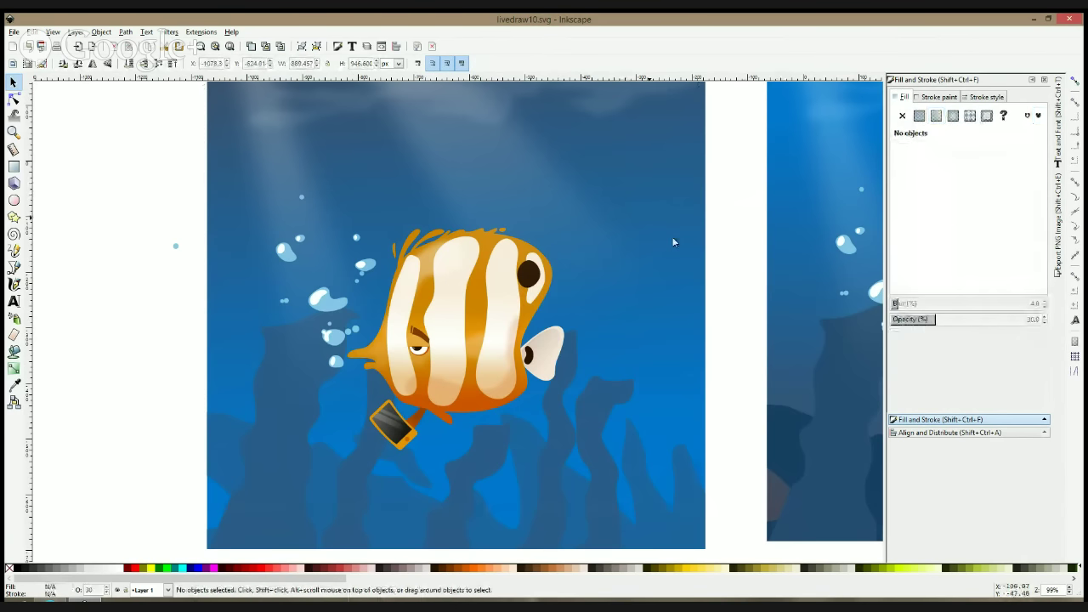
# Draw a small rectangle about 22 by 33 px in the empty area outside the dark-topped illustration and deselect it
pyautogui.click(14, 166)
pyautogui.moveTo(36, 175); pyautogui.dragTo(47, 194)
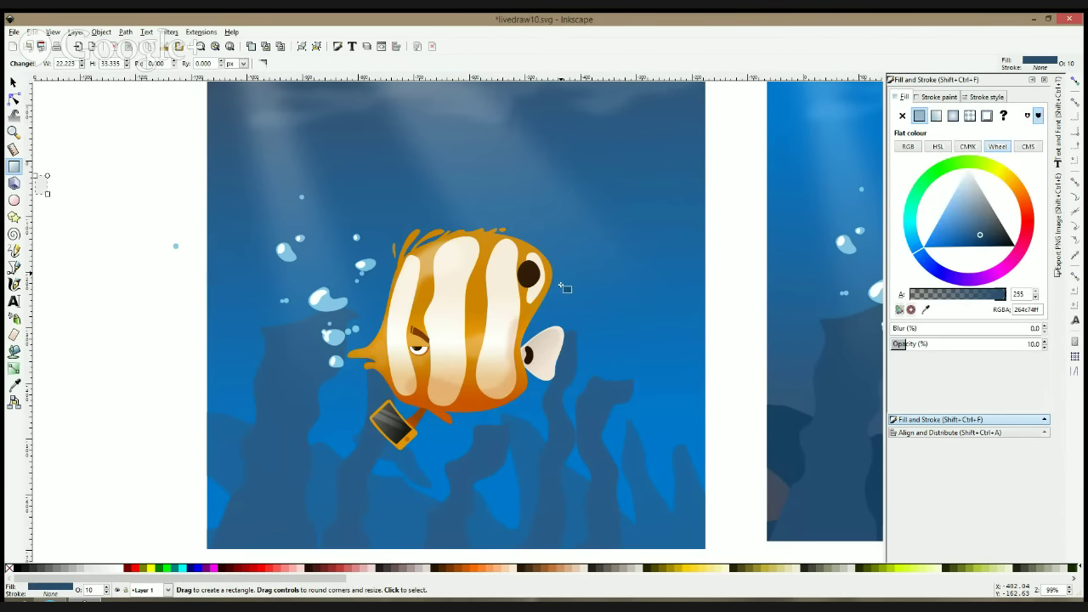
pyautogui.click(13, 83)
pyautogui.click(99, 132)
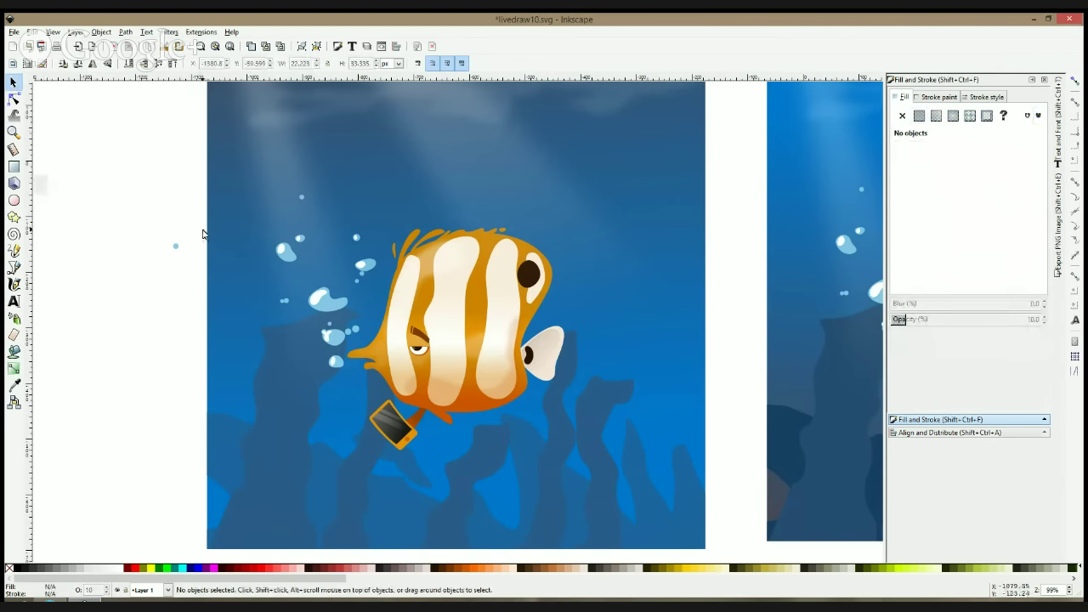
pyautogui.scroll(-6, 202, 234)
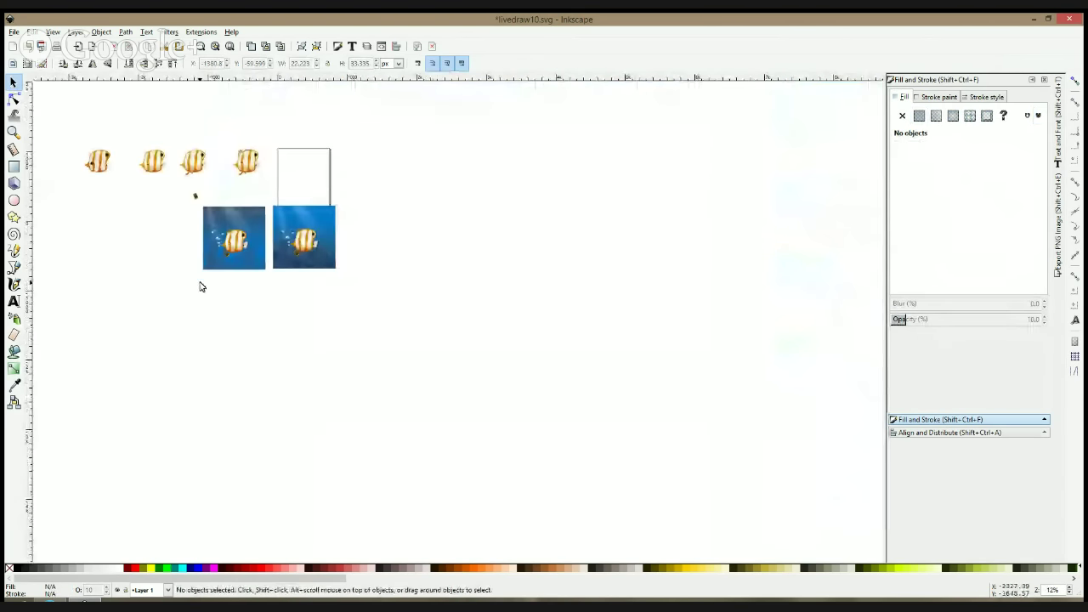
pyautogui.scroll(2, 201, 286)
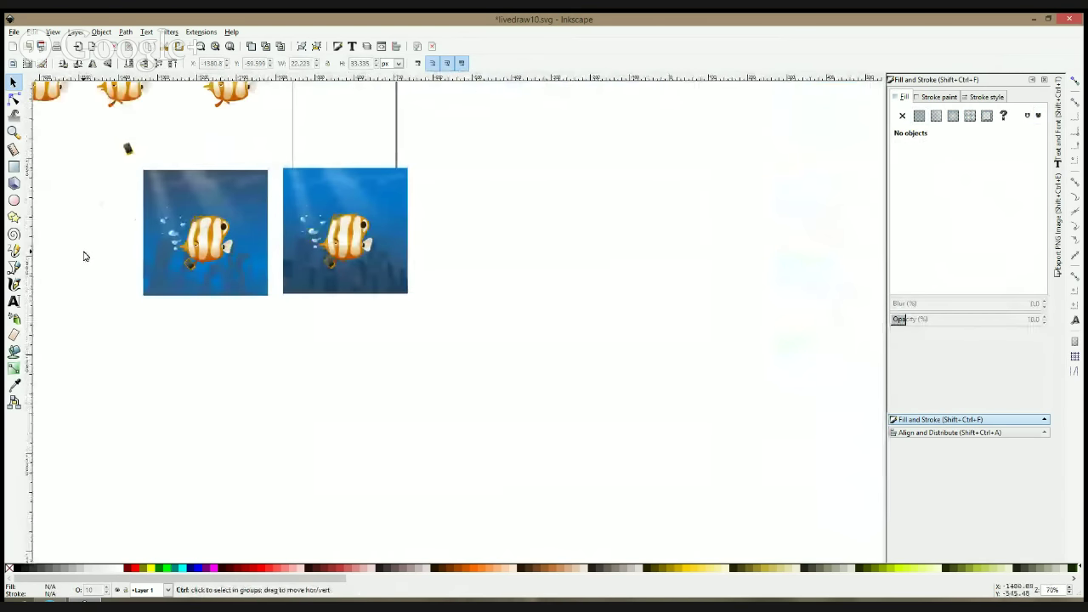
pyautogui.scroll(3, 82, 254)
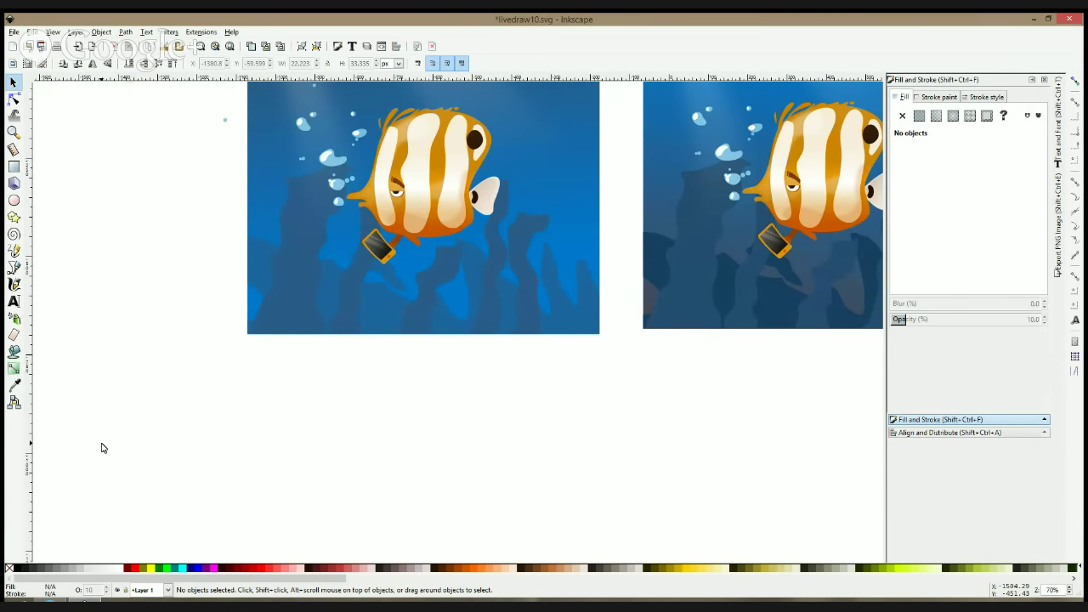
pyautogui.click(50, 600)
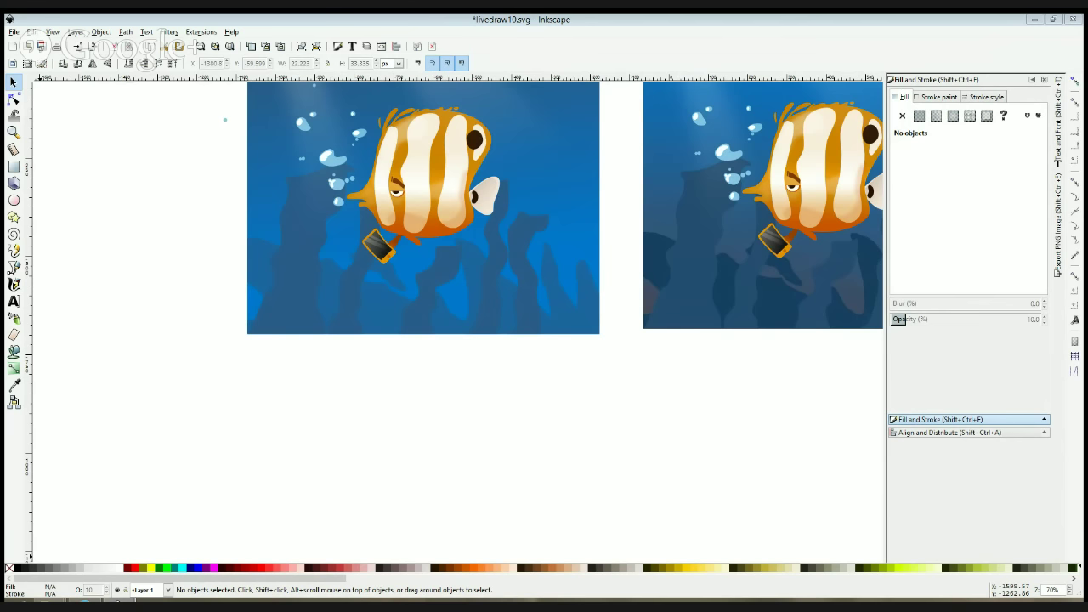
pyautogui.click(79, 179)
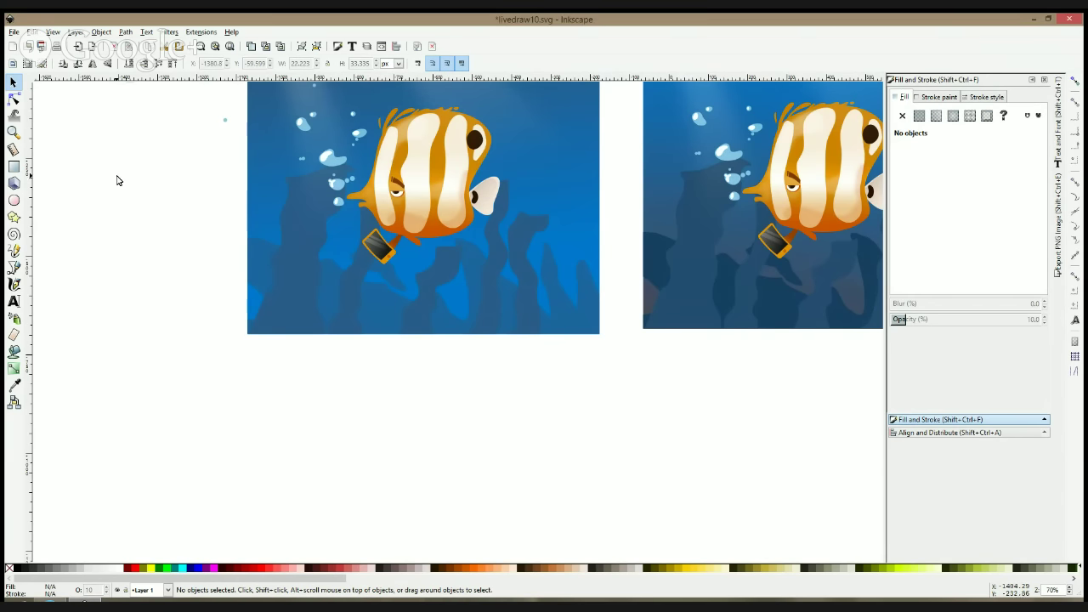
pyautogui.scroll(2, 118, 180)
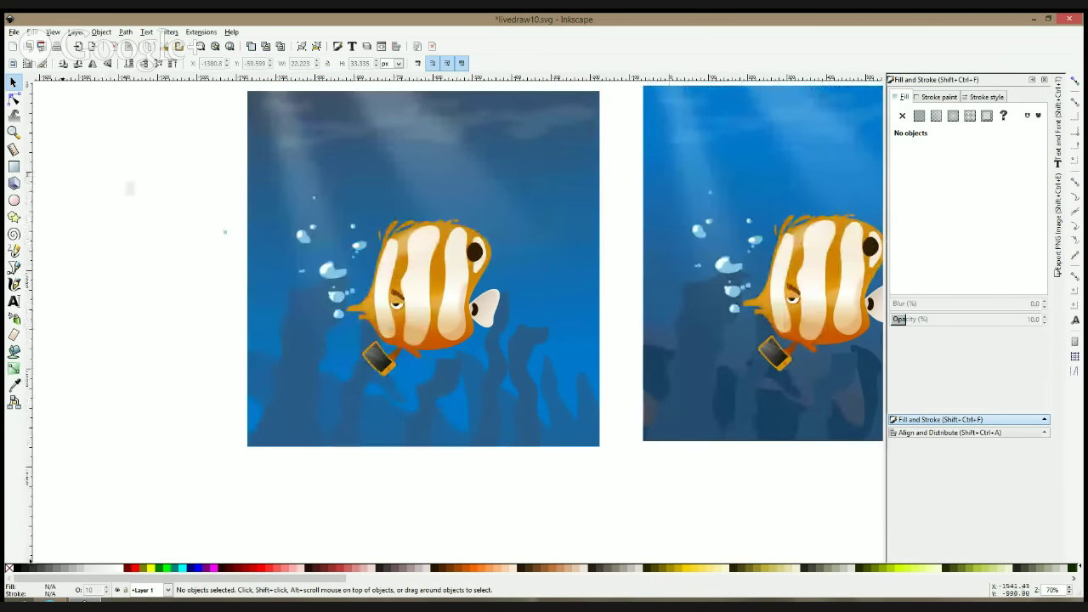
pyautogui.click(118, 601)
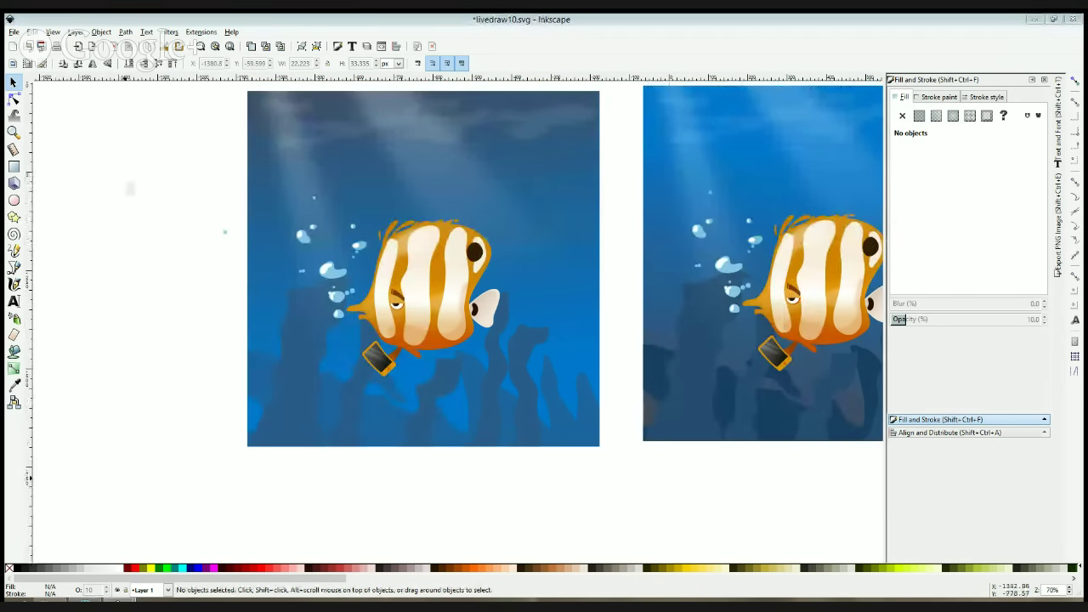